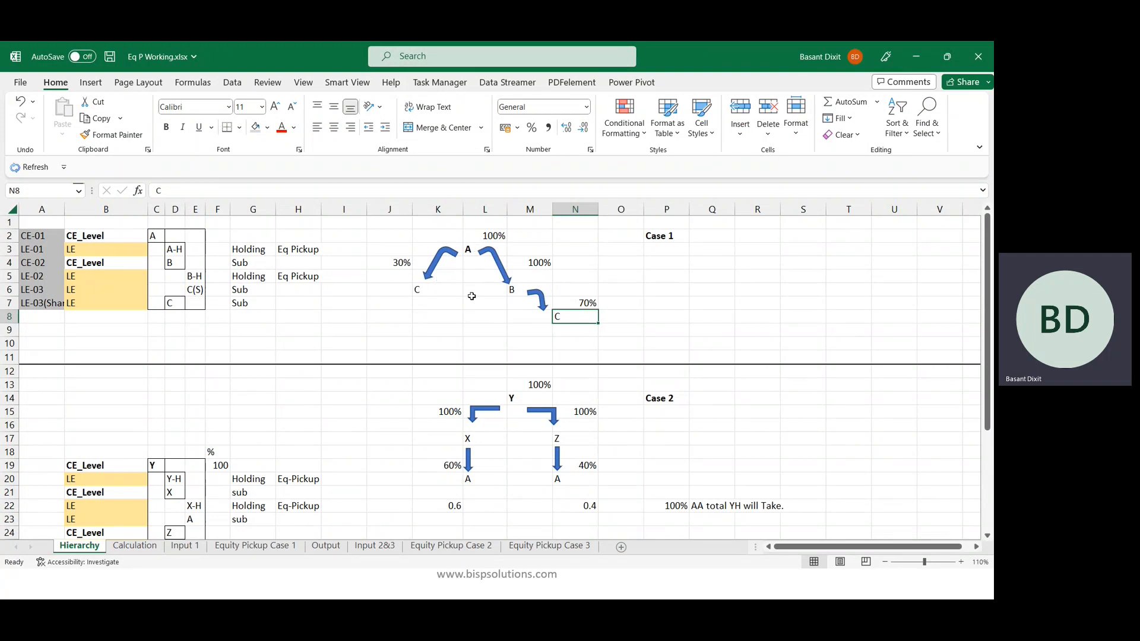
- Examine the 30% ownership link and the Case 1 hierarchy from parent A down through A-H and B
left_click(391, 263)
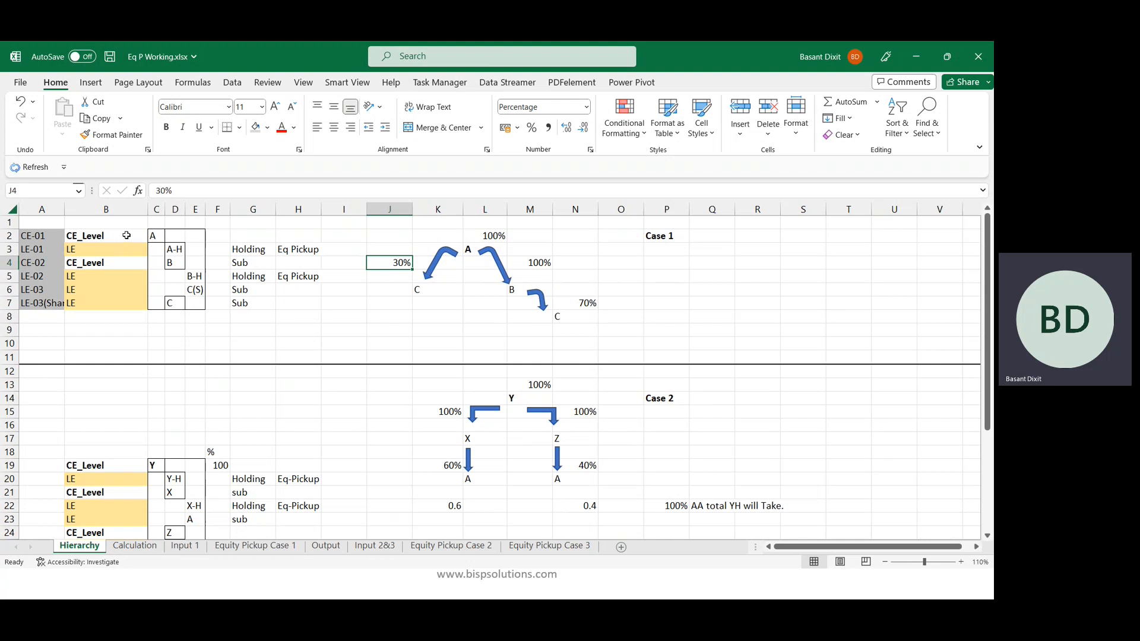
left_click(127, 236)
left_click(158, 234)
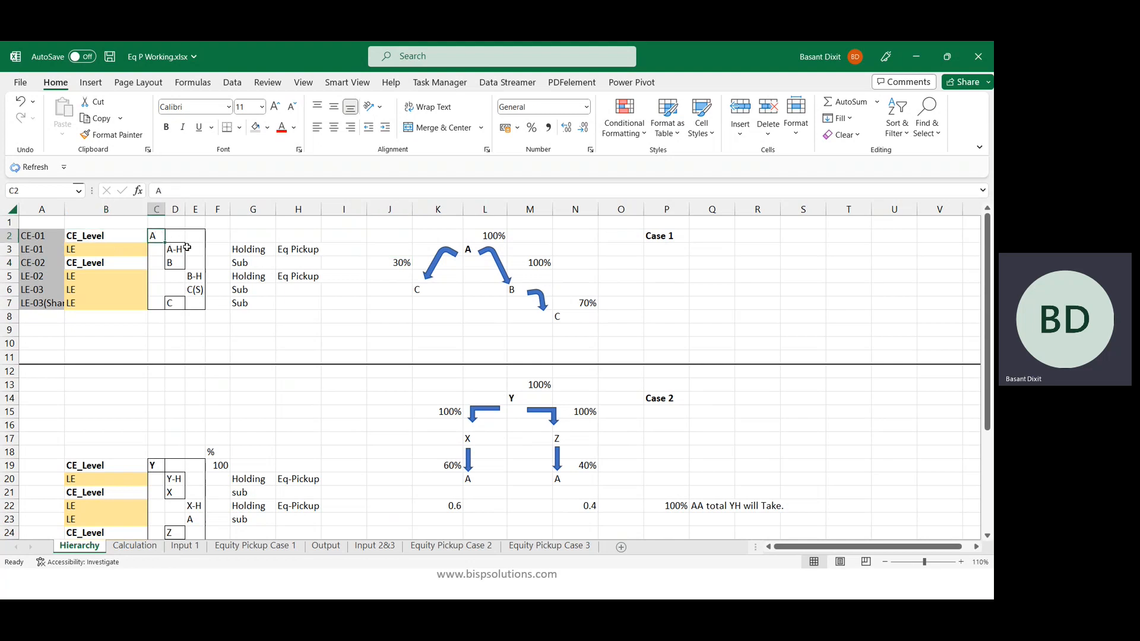
left_click(179, 255)
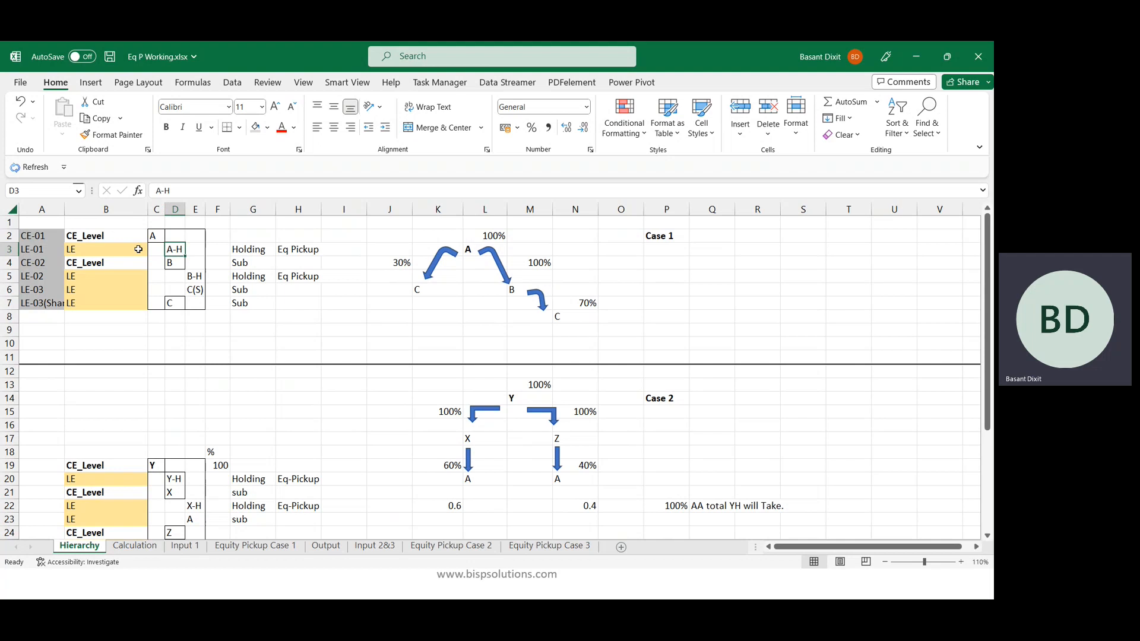
key("Down")
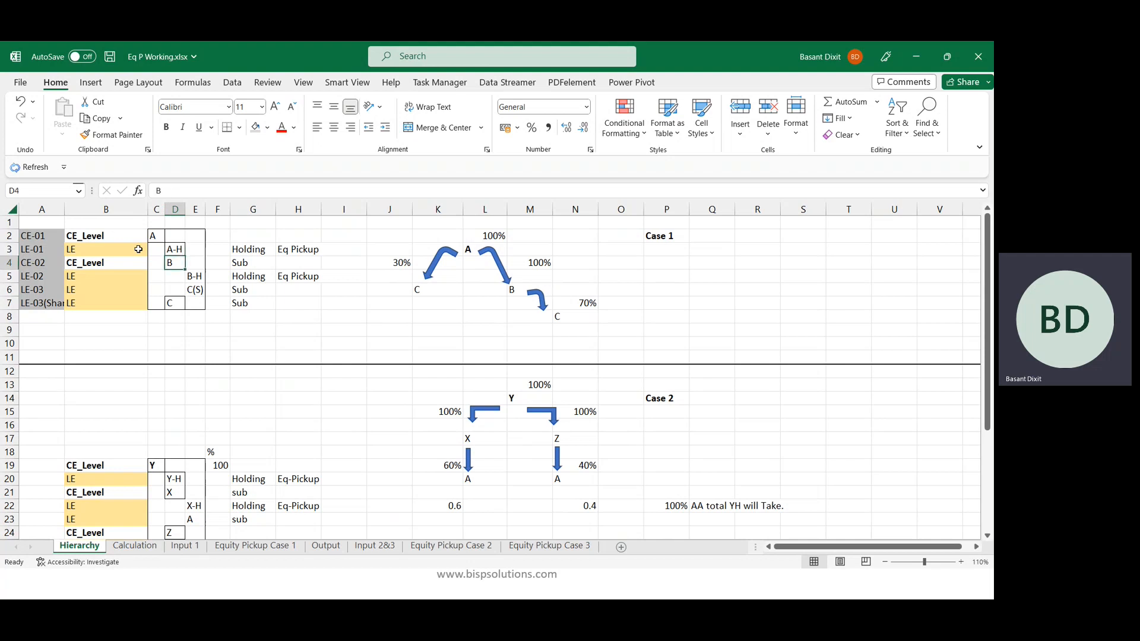
key("Right")
key("Down")
key("Down")
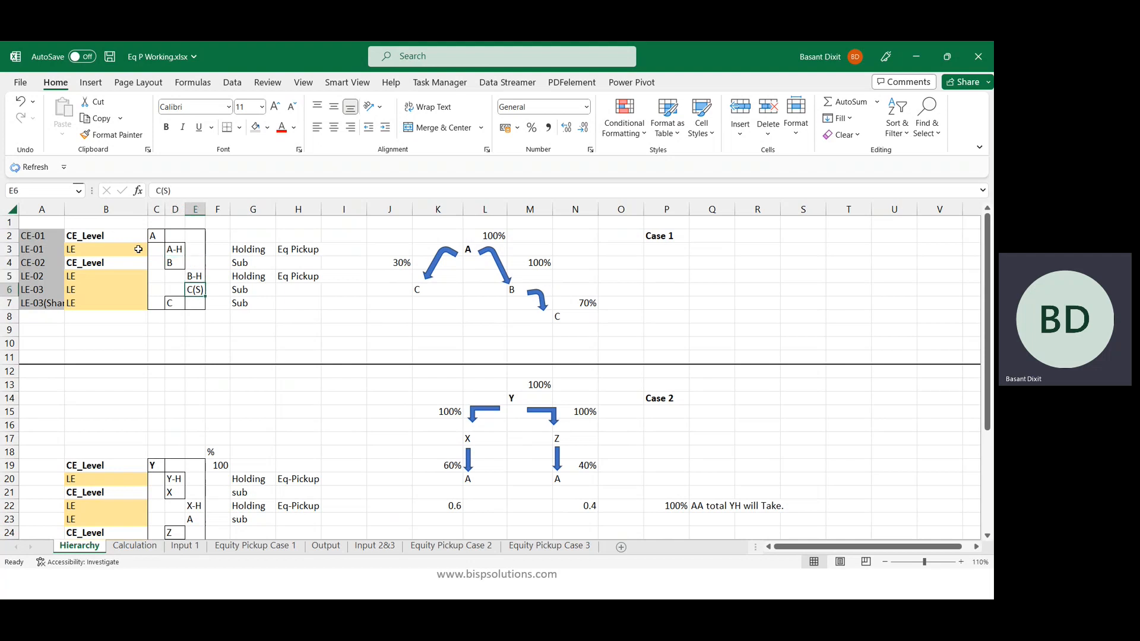
key("Up")
key("Left")
key("Up")
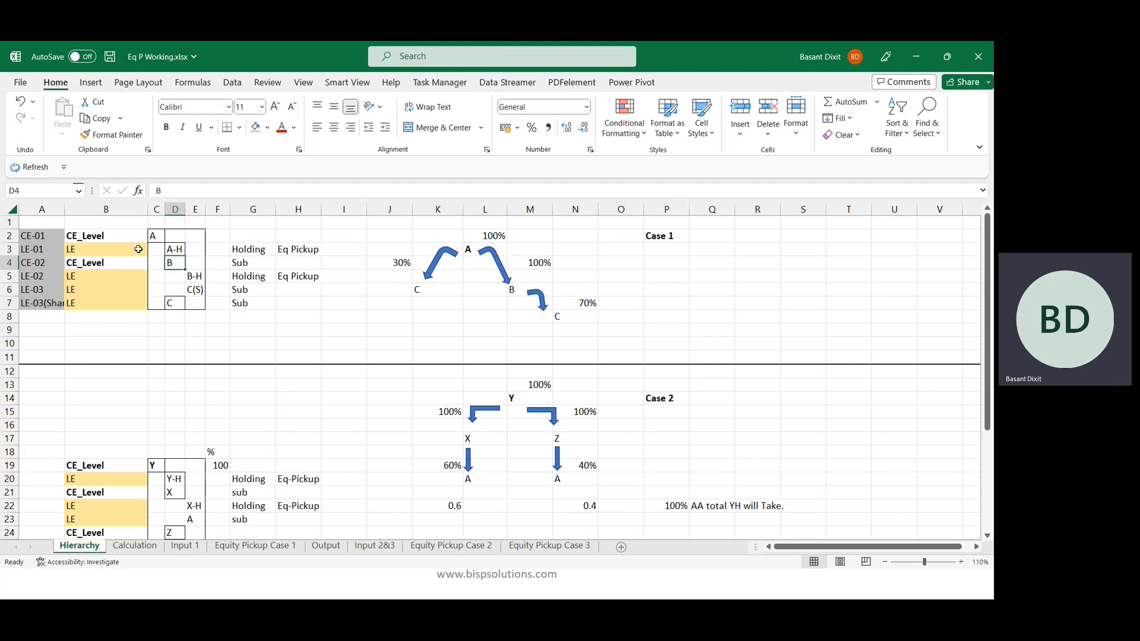
- Examine B-H and the two positions of C under B and under A in the Case 1 hierarchy
key("Down")
key("Right")
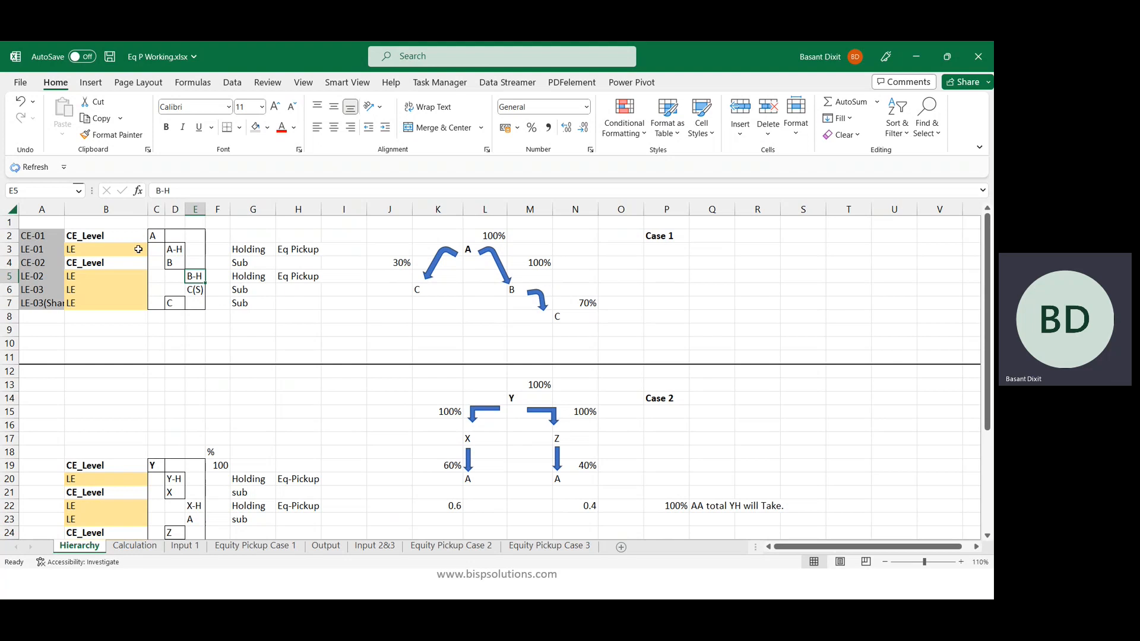
key("Down")
key("Left")
key("Right")
key("Left")
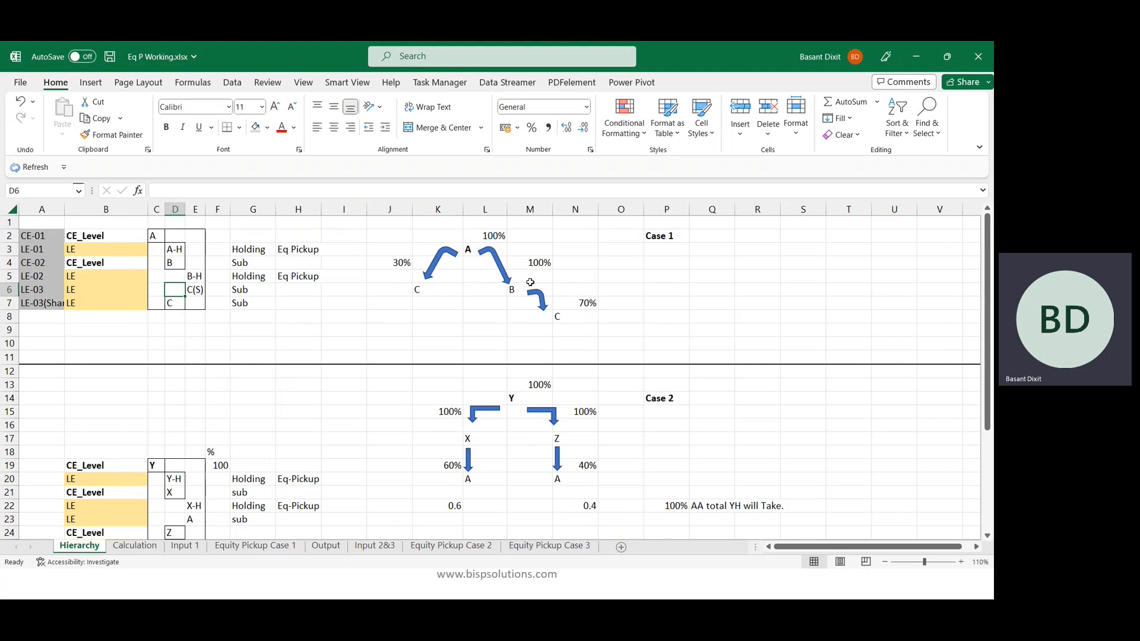
left_click(173, 303)
key("Right")
key("Up")
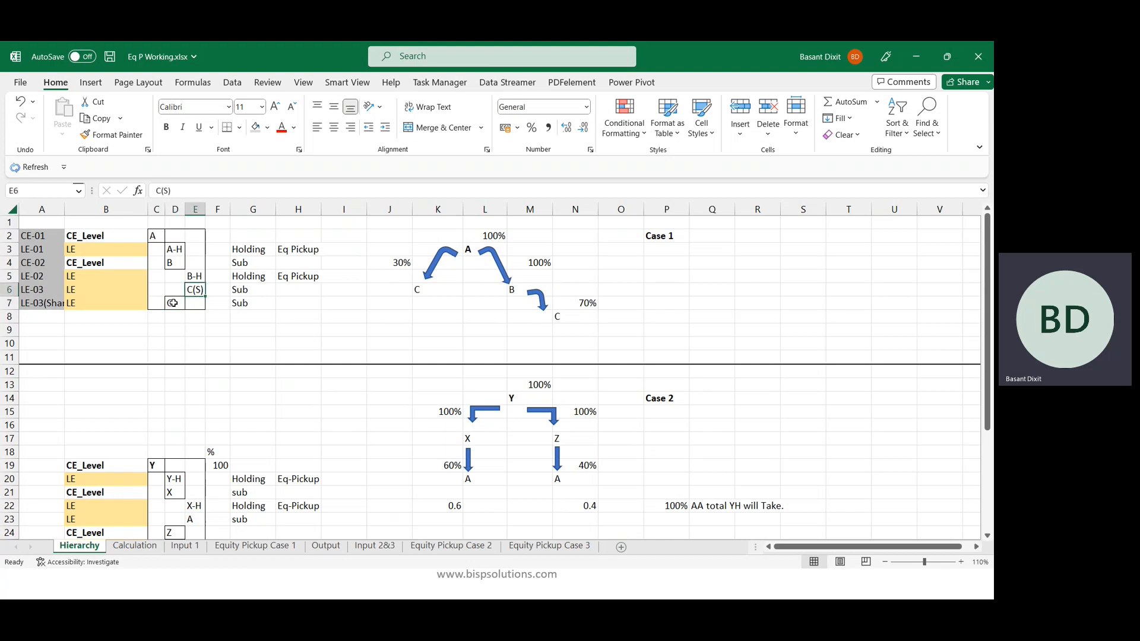
left_click(172, 303)
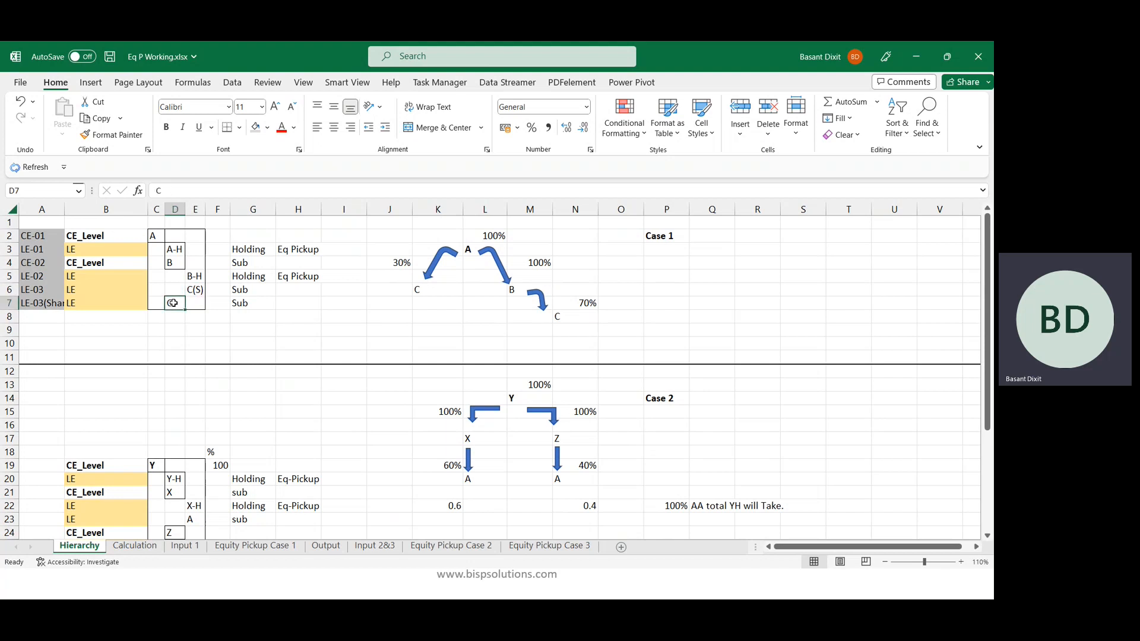
- Copy the shared entity label C(S) from E6 into D7
left_click(202, 290)
key("ctrl+c")
key("Down")
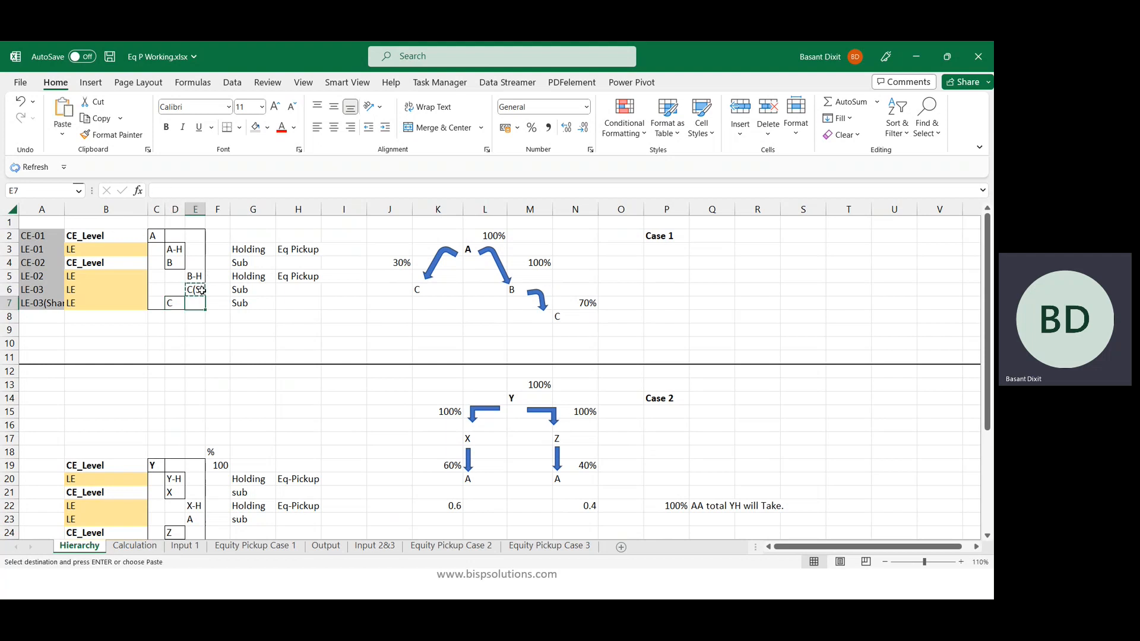
key("Left")
key("Return")
- Replace the label in E6 under B with C
key("Up")
key("Up")
key("Right")
key("Down")
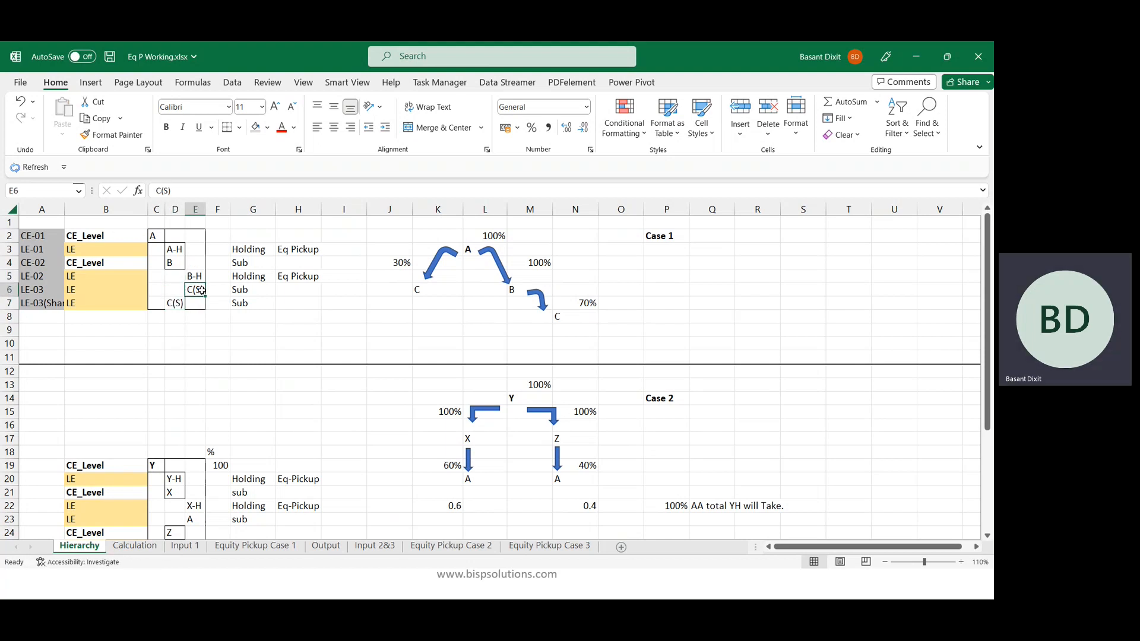
type("C")
key("Return")
- Copy the C(S) label from D7 into E6 and undo that paste
key("Up")
key("Left")
key("Down")
key("ctrl+c")
key("Up")
key("Right")
key("ctrl+v")
key("ctrl+c")
key("Left")
key("Down")
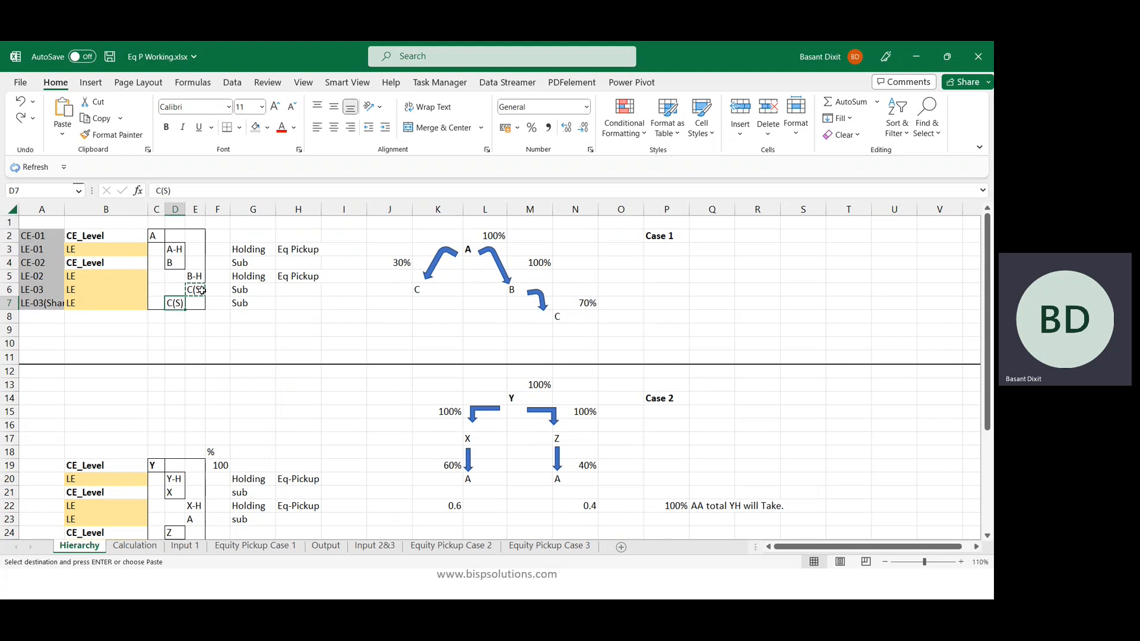
key("ctrl+z")
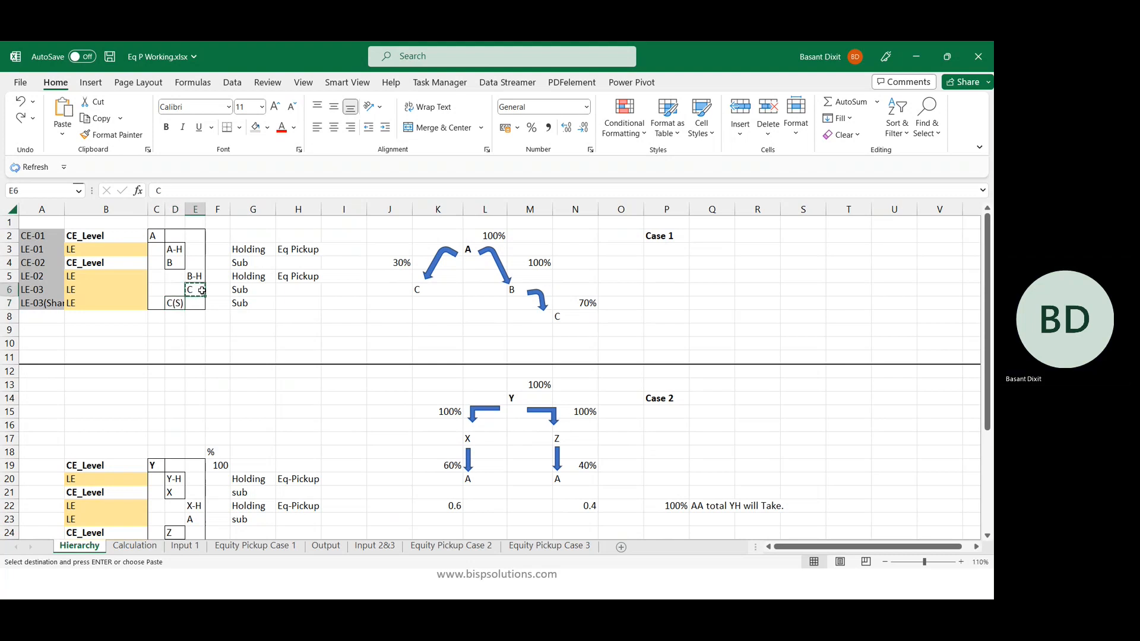
key("Left")
key("Down")
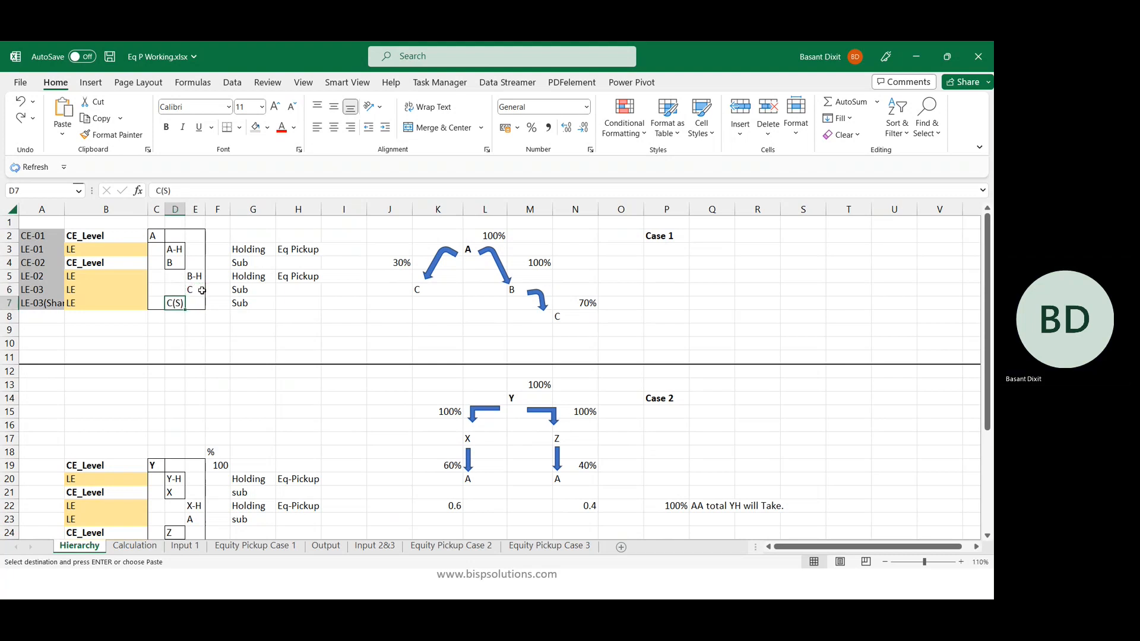
- Restore C(S) in E6 under B and enter C in D7 under A
key("ctrl+y")
key("Left")
key("Down")
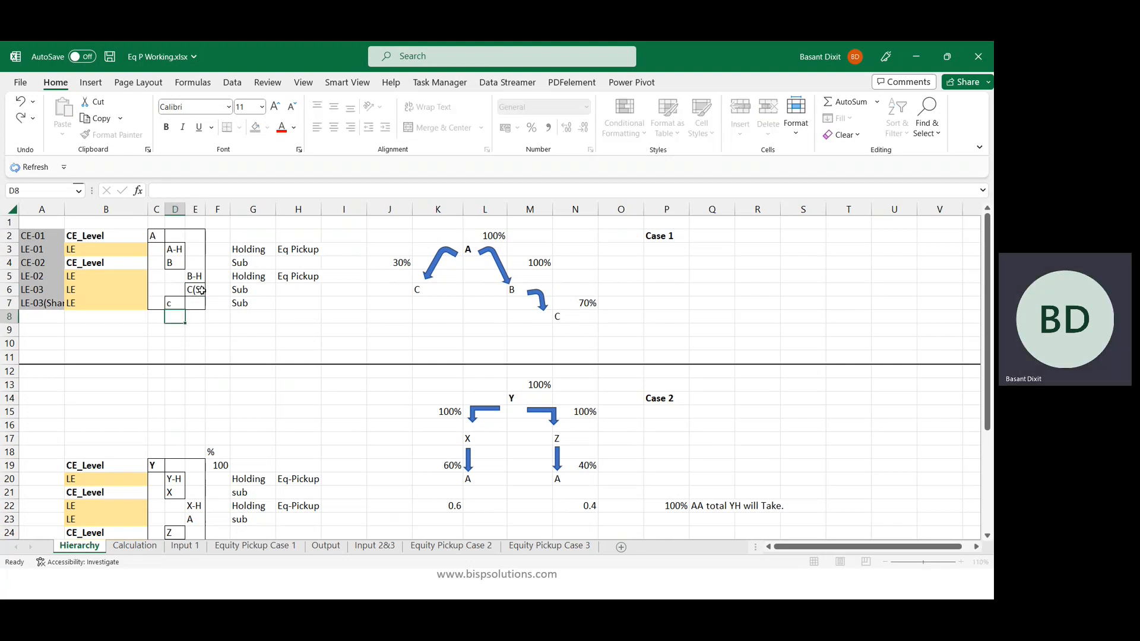
type("c")
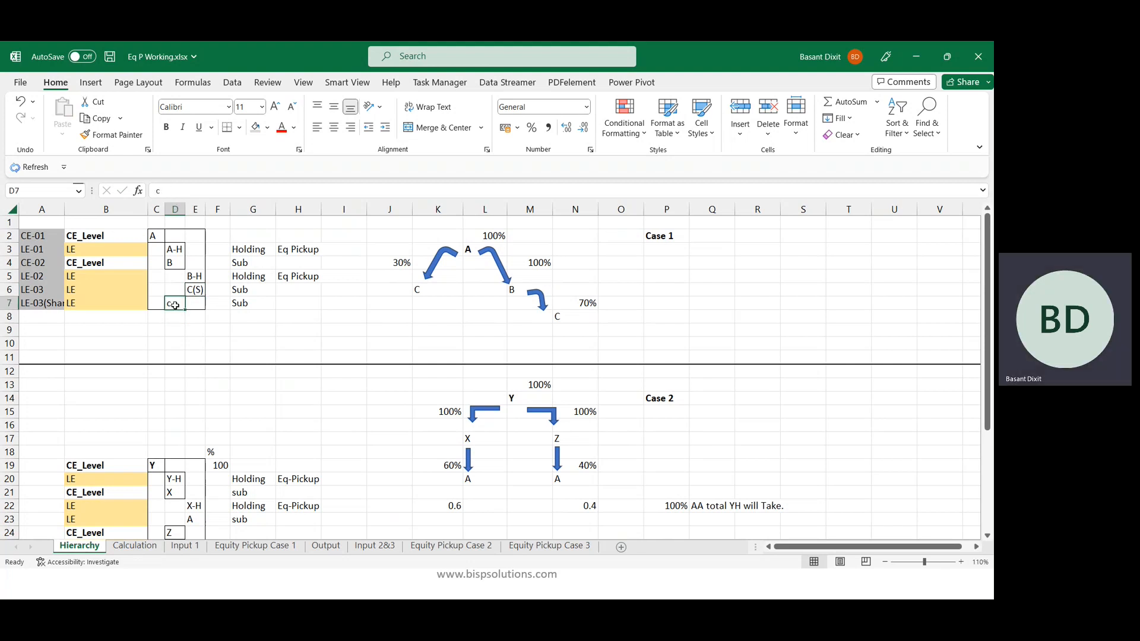
left_click(217, 330)
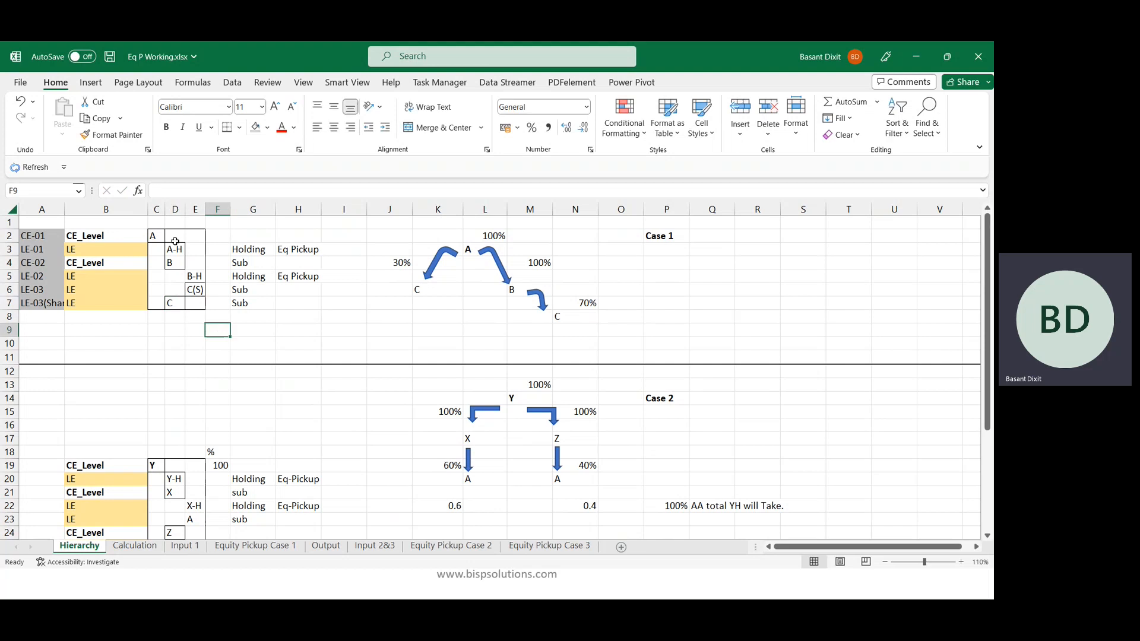
- Examine the entities directly below parent A in column D of the Case 1 hierarchy
left_click(177, 250)
key("Down")
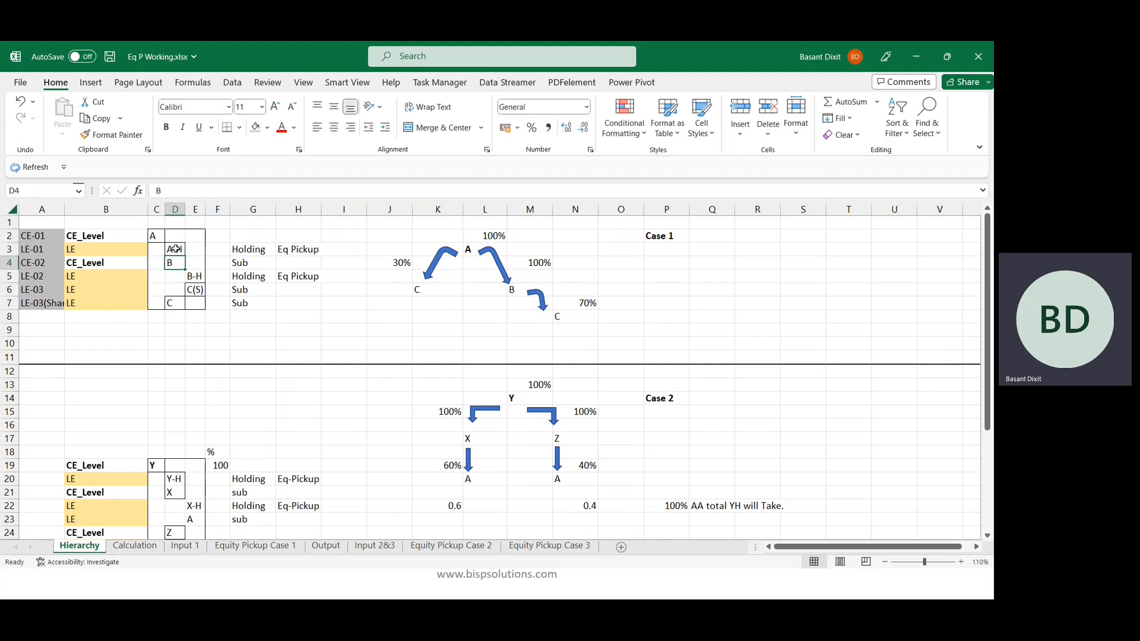
key("shift+Down")
key("shift+Down")
key("Down")
key("Up")
key("Up")
key("Down")
key("Down")
key("Down")
key("Down")
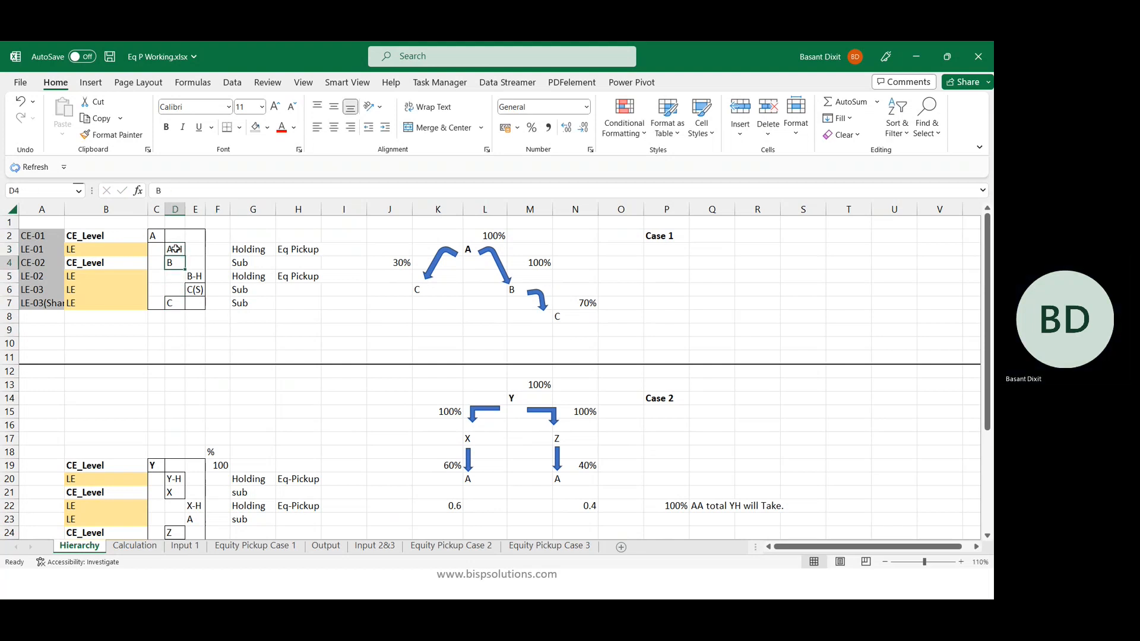
key("Up")
key("Up")
key("Up")
key("Up")
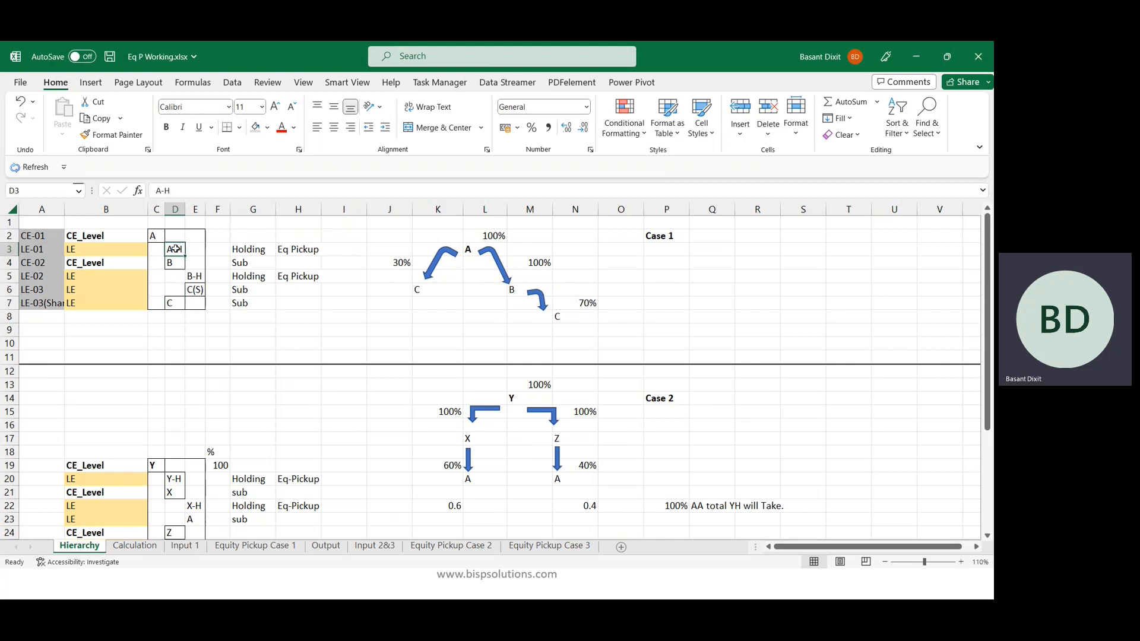
- Enter 100% in column I beside Eq Pickup for both Case 1 holding rows, I3 and I5
left_click(301, 317)
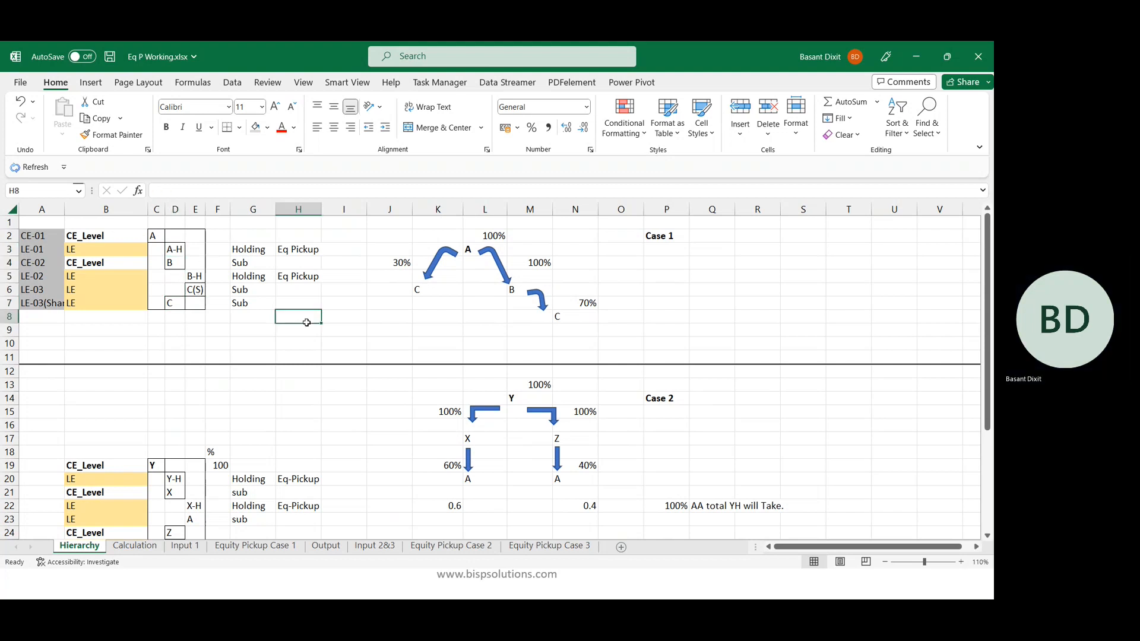
left_click(256, 249)
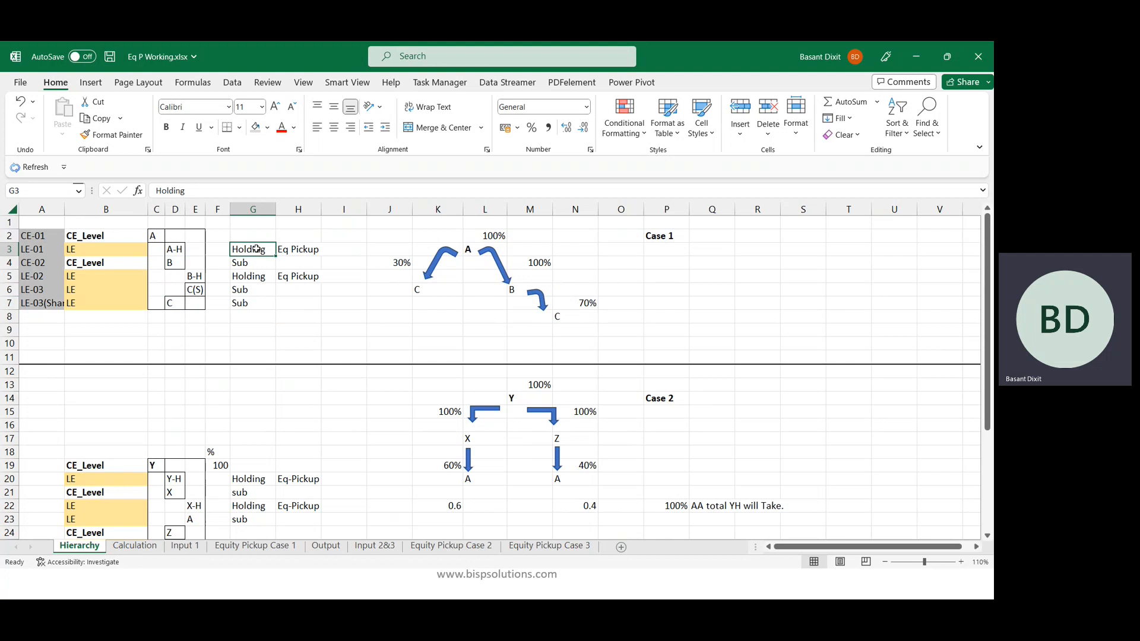
key("Right")
key("Right")
type("100%")
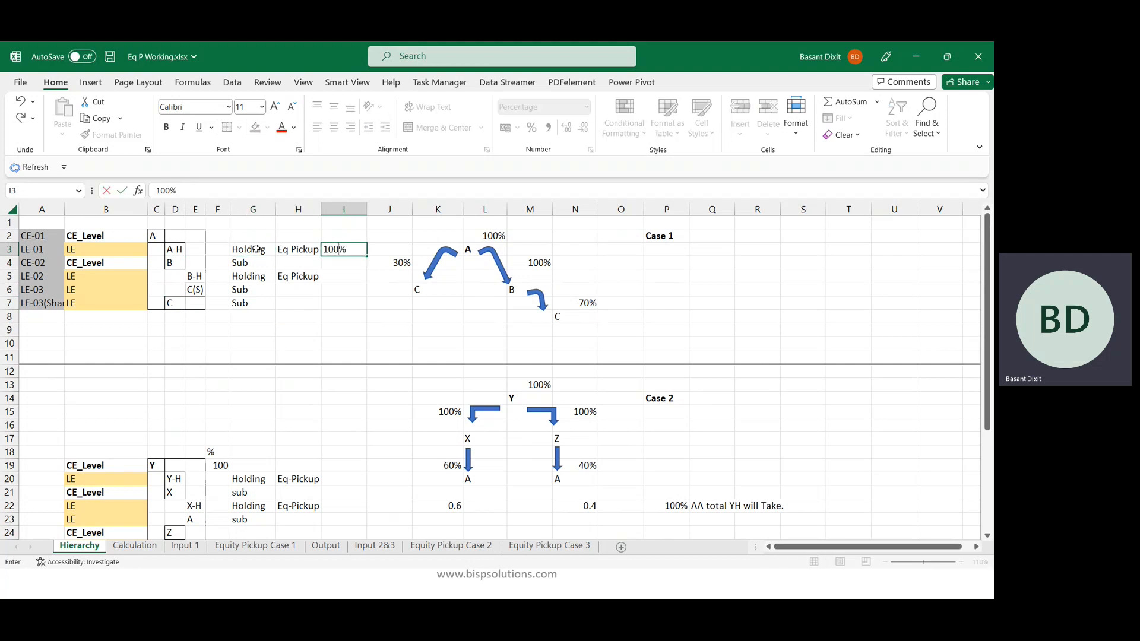
key("Return")
key("Return")
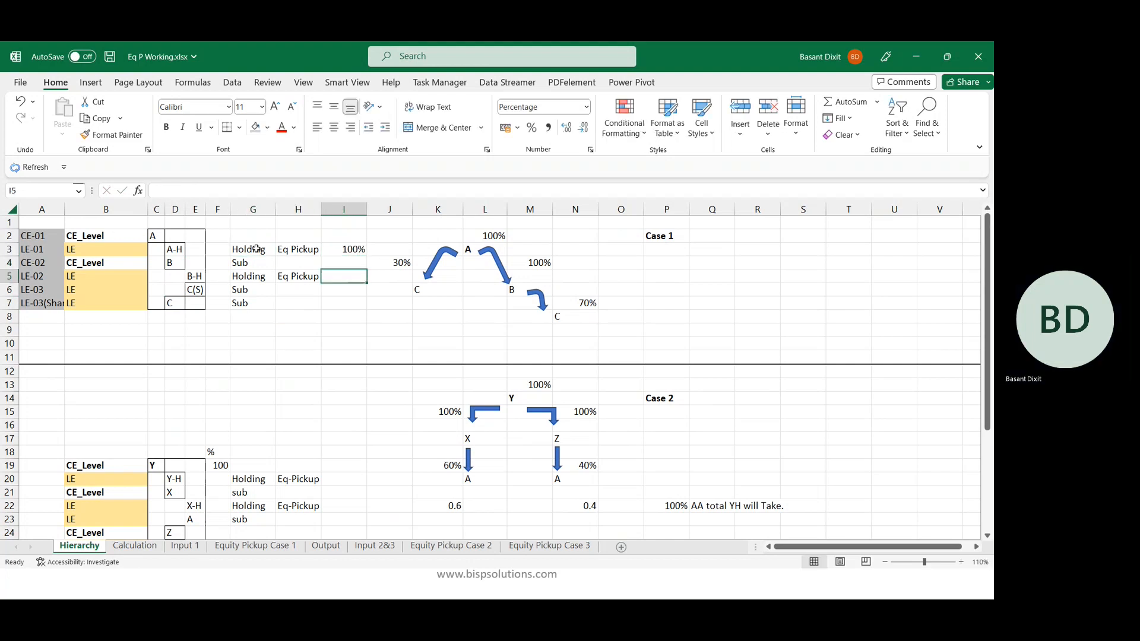
type("100%")
key("Return")
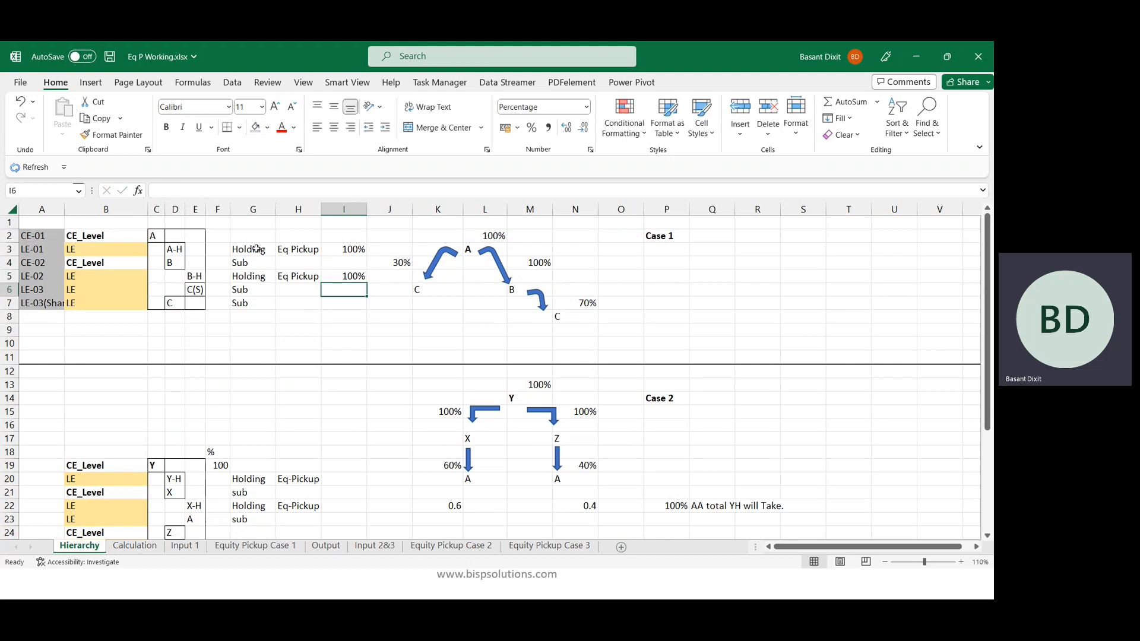
- Try 50%, 55% and +90% in I4 on the row of subsidiary B, leaving only the percent sign
key("Up")
key("Up")
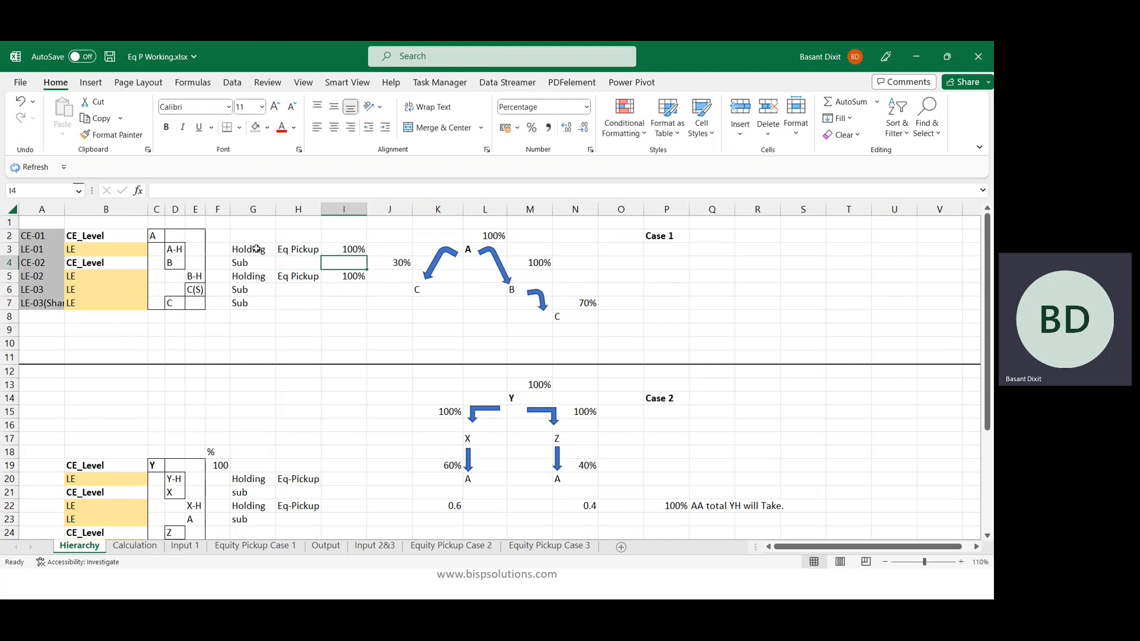
type("50%")
key("BackSpace")
type("55")
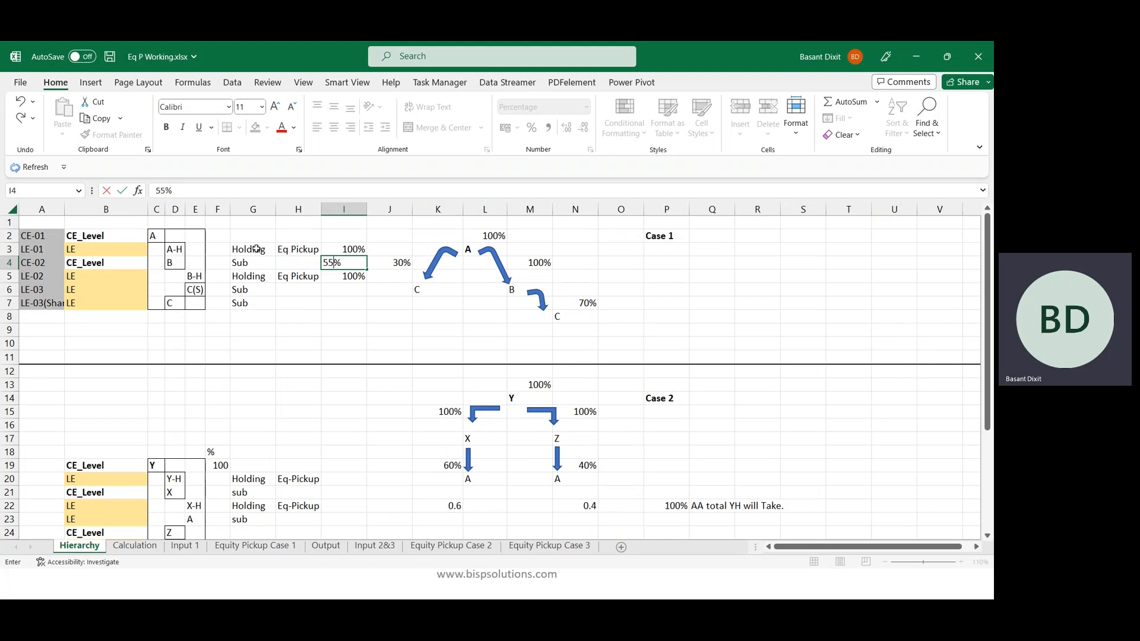
key("BackSpace")
key("BackSpace")
type("+90%")
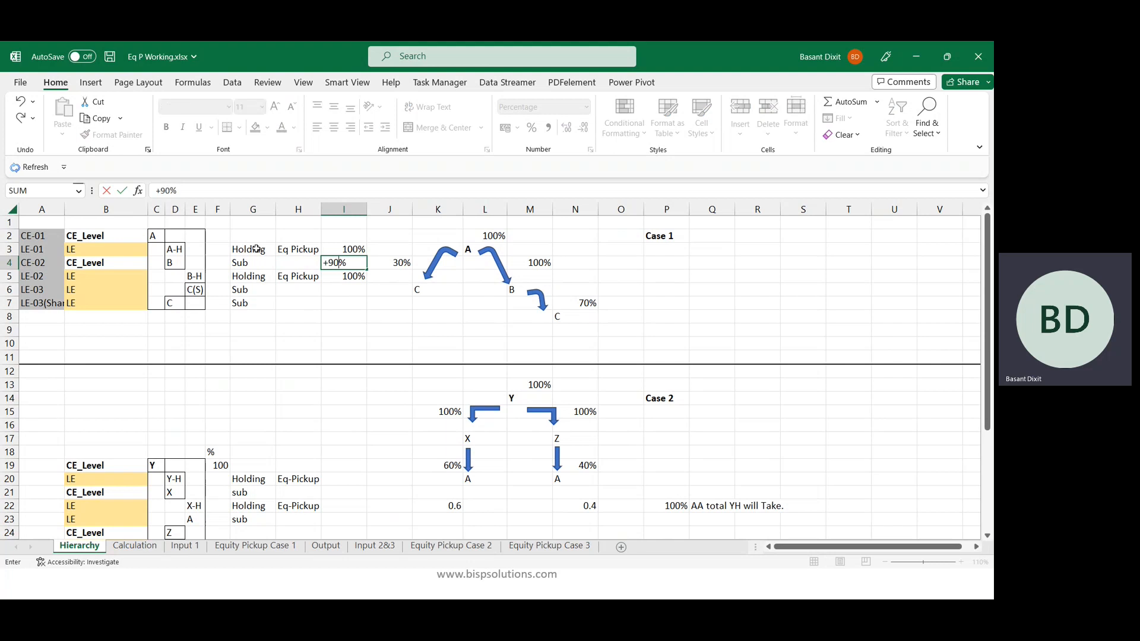
key("BackSpace")
key("BackSpace")
key("BackSpace")
key("Tab")
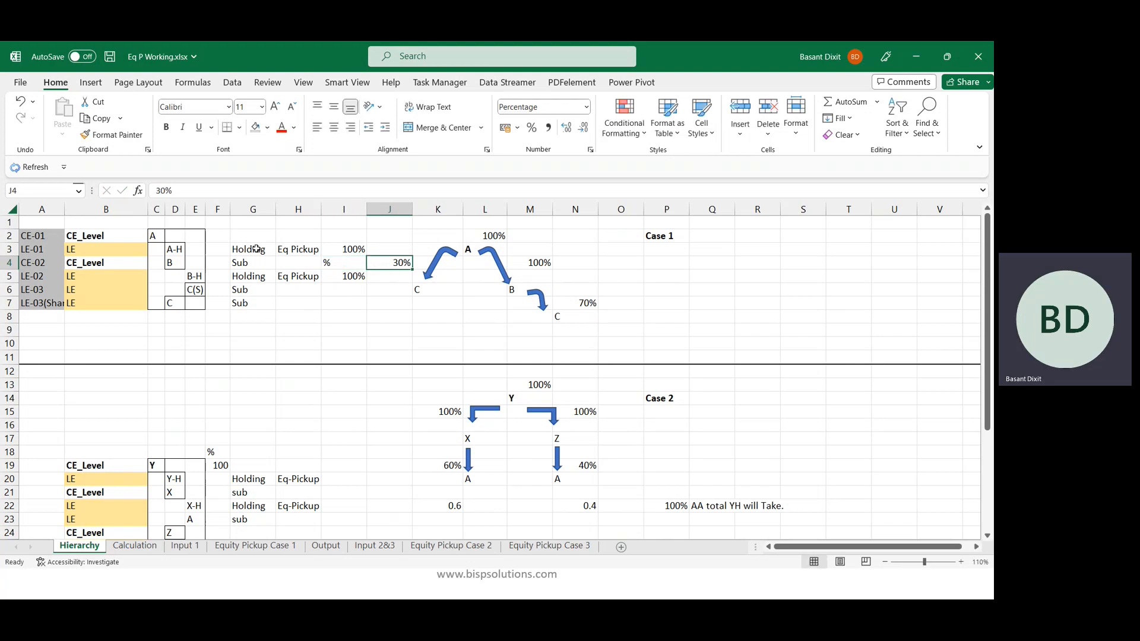
- Clear the ownership percentage in J4 beside the arrow from A to C
key("BackSpace")
key("Return")
key("Left")
key("Left")
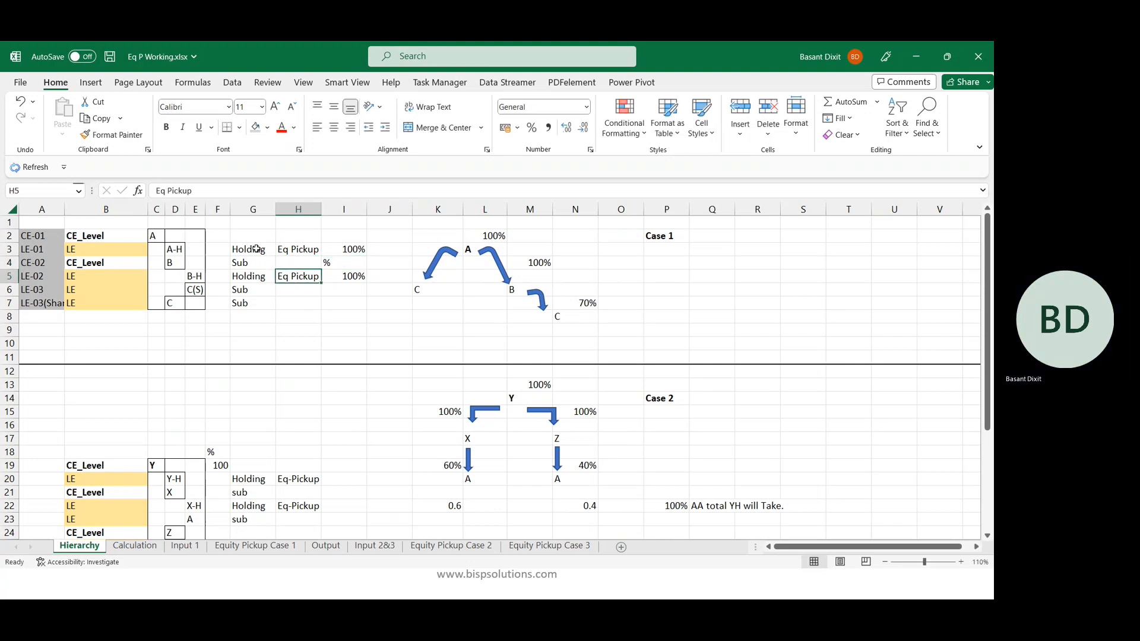
- Examine the C(S) and C subsidiary rows across their hierarchy, type and Eq Pickup columns
key("Down")
key("Left")
key("Right")
key("Right")
key("Right")
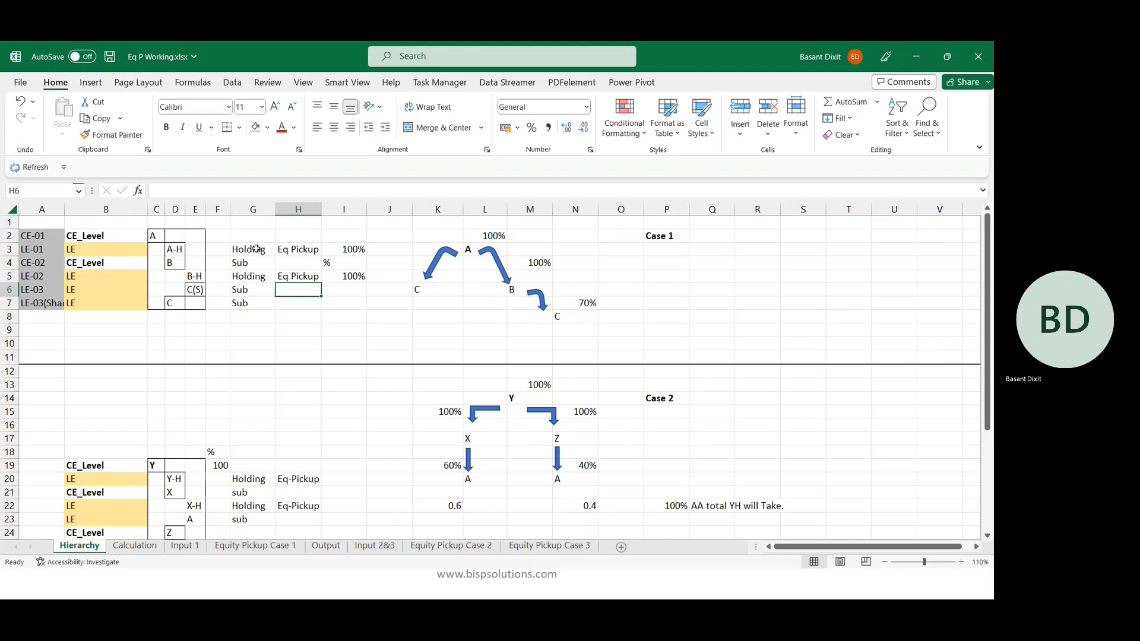
key("Left")
key("Left")
key("Left")
key("Left")
key("Left")
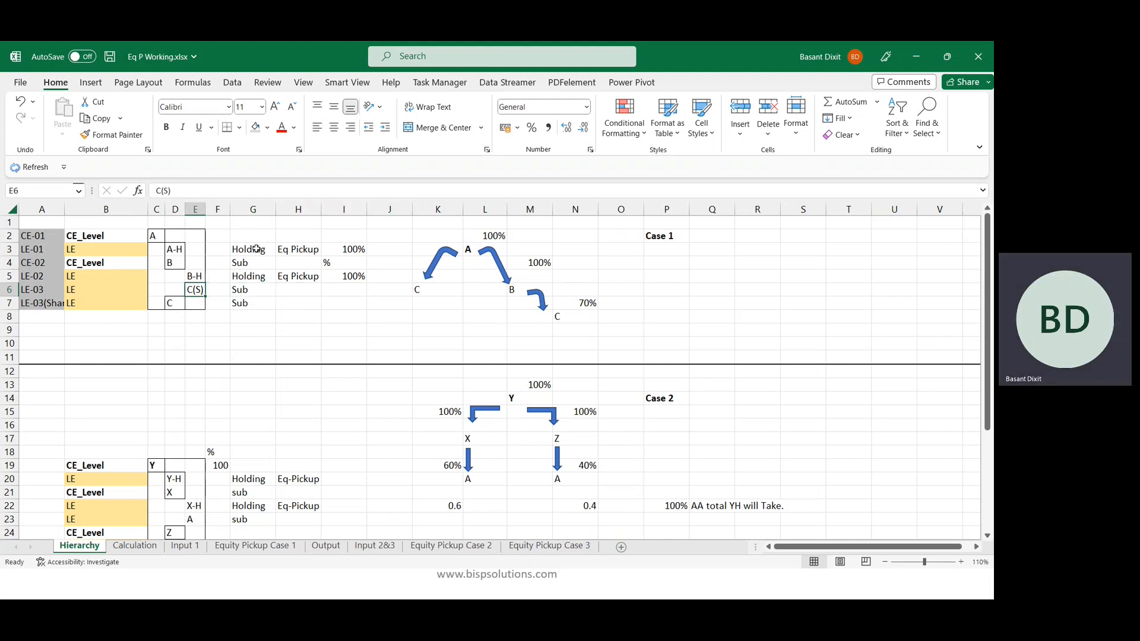
key("Down")
key("Left")
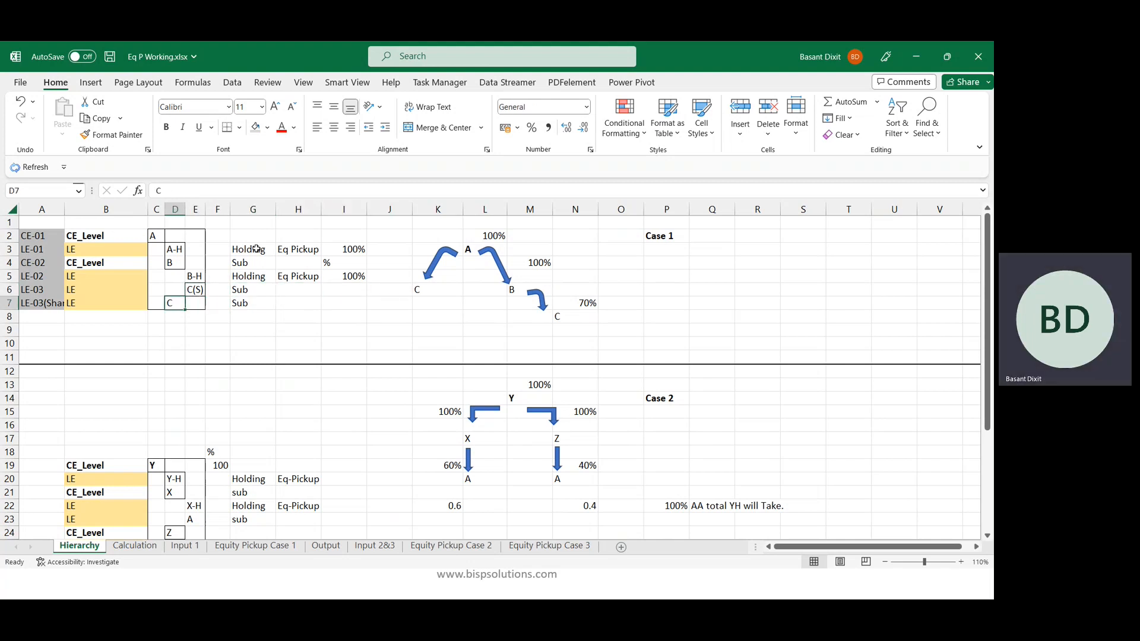
key("Right")
key("Right")
key("Right")
key("Right")
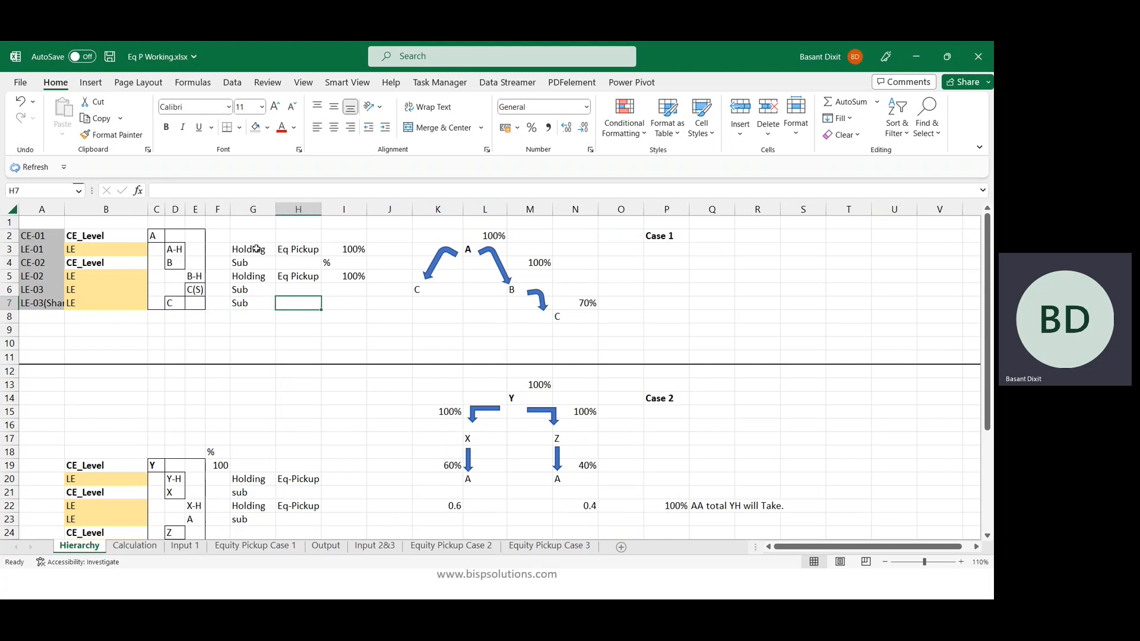
- Enter 85% in I7 on the row of subsidiary C and 15% in I6 on the row of C(S)
key("Right")
type("85")
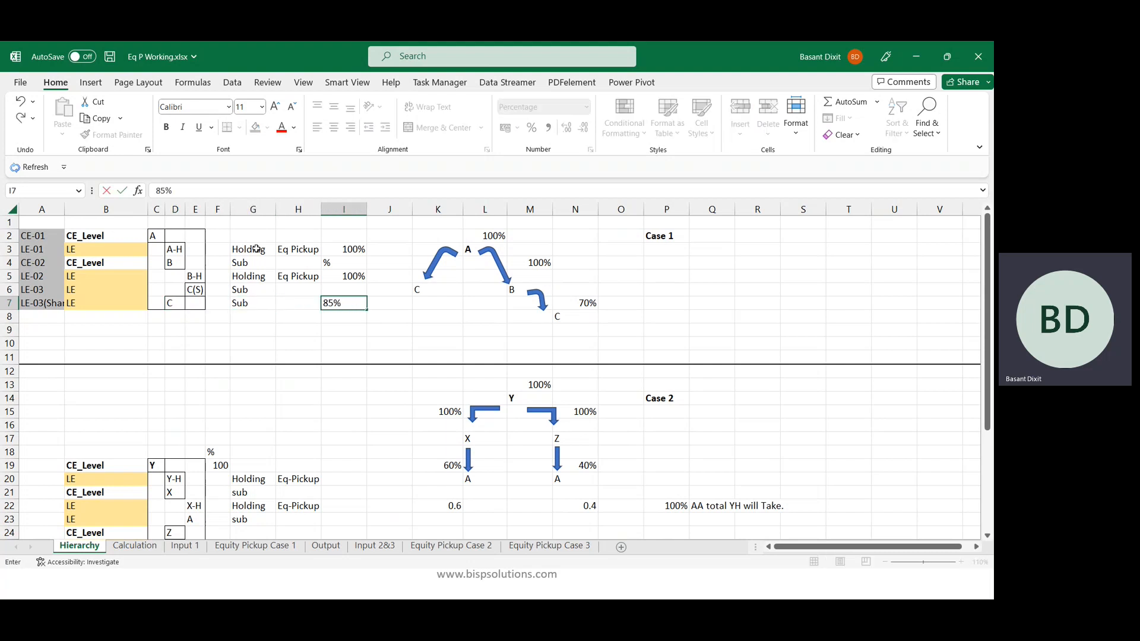
key("Up")
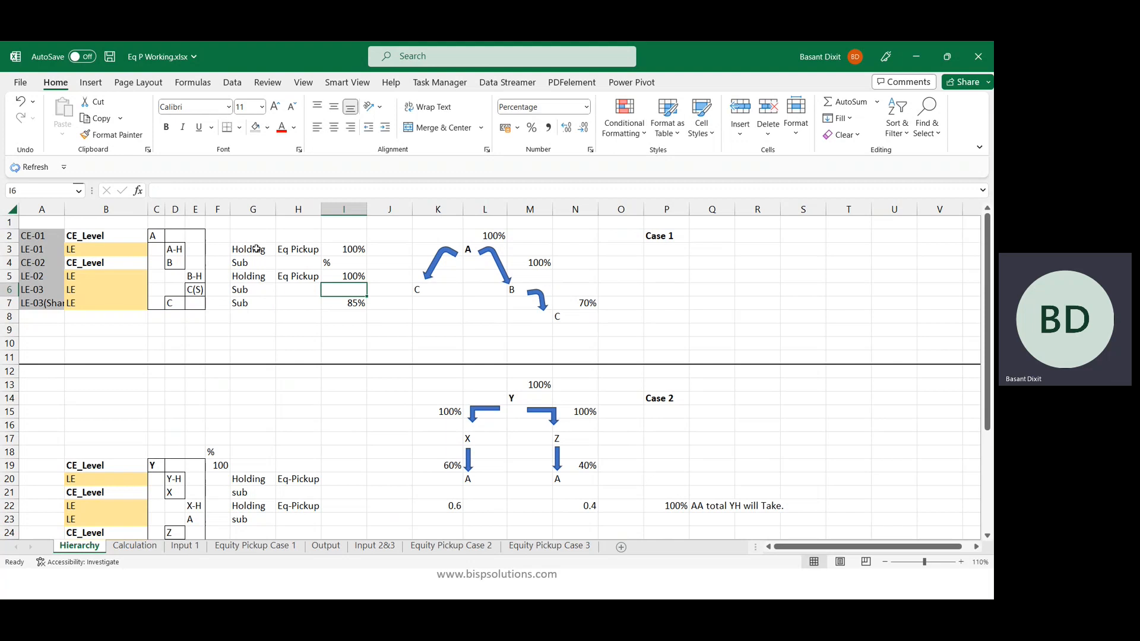
type("15")
key("Return")
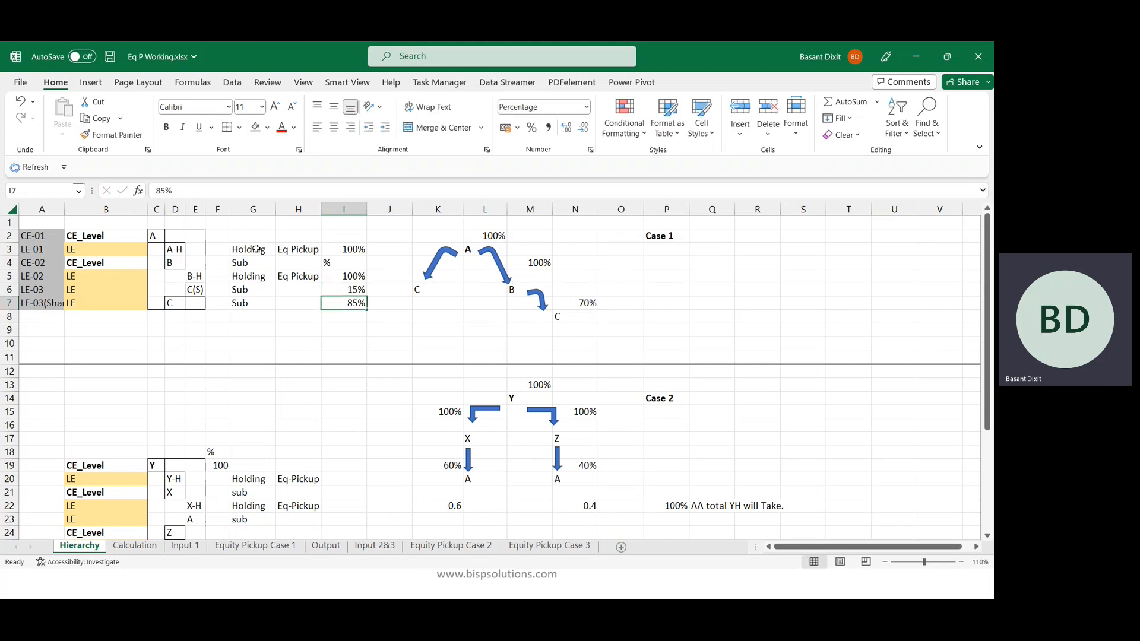
- Examine the ownership percentages of C(S) and C in I6 and I7, individually and as a combined pair
key("Up")
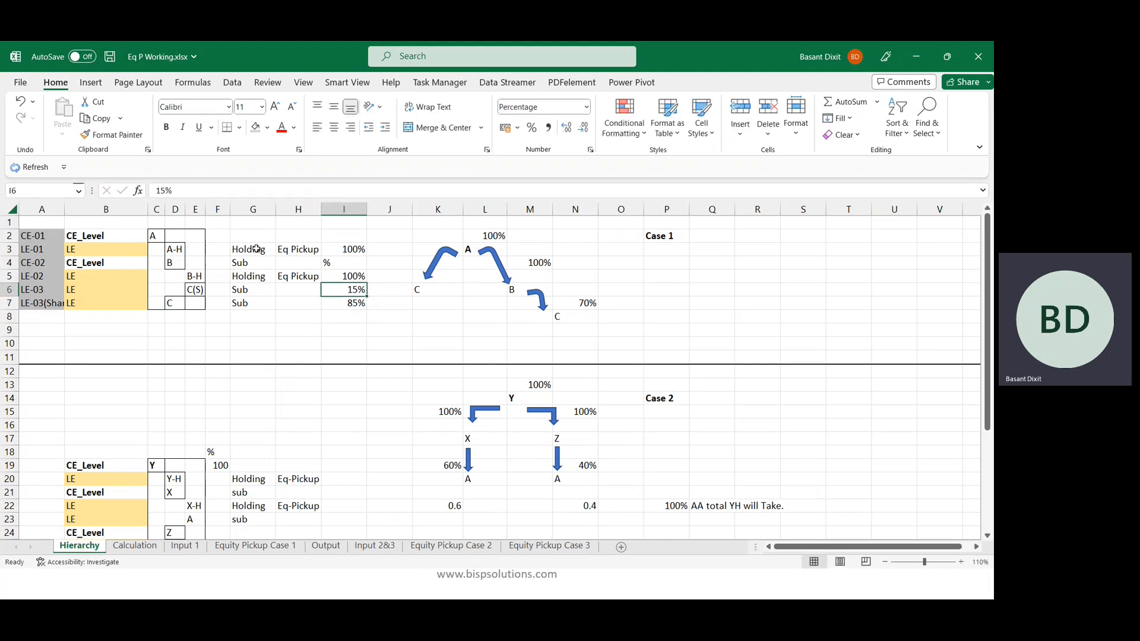
key("shift+Down")
key("Down")
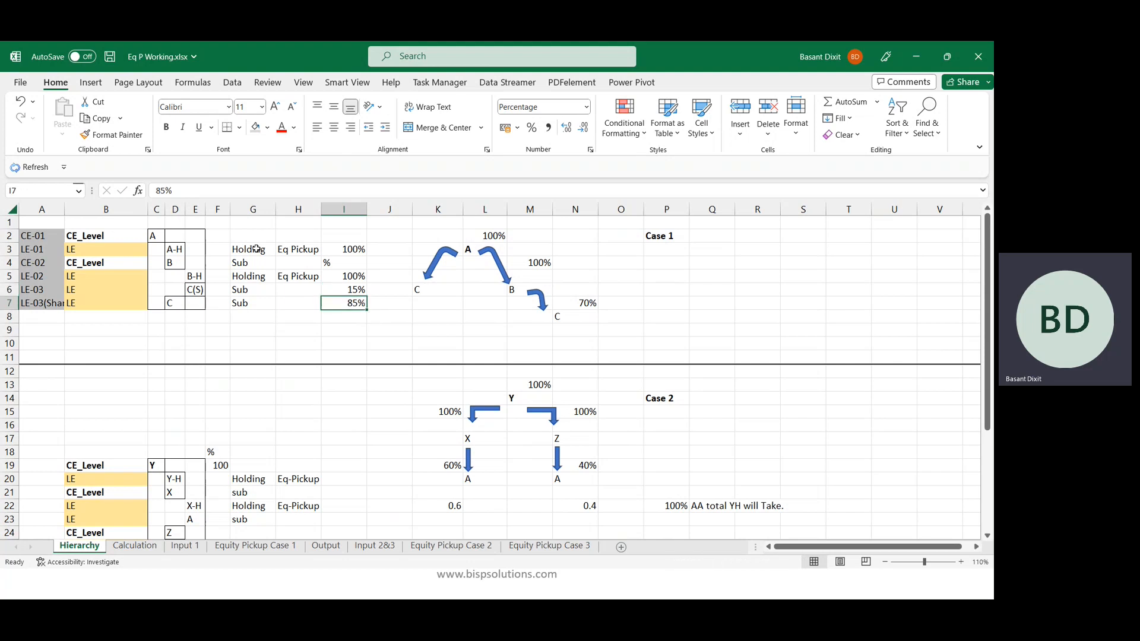
key("Right")
key("Left")
key("Up")
key("shift+Down")
key("shift+Right")
key("shift+Left")
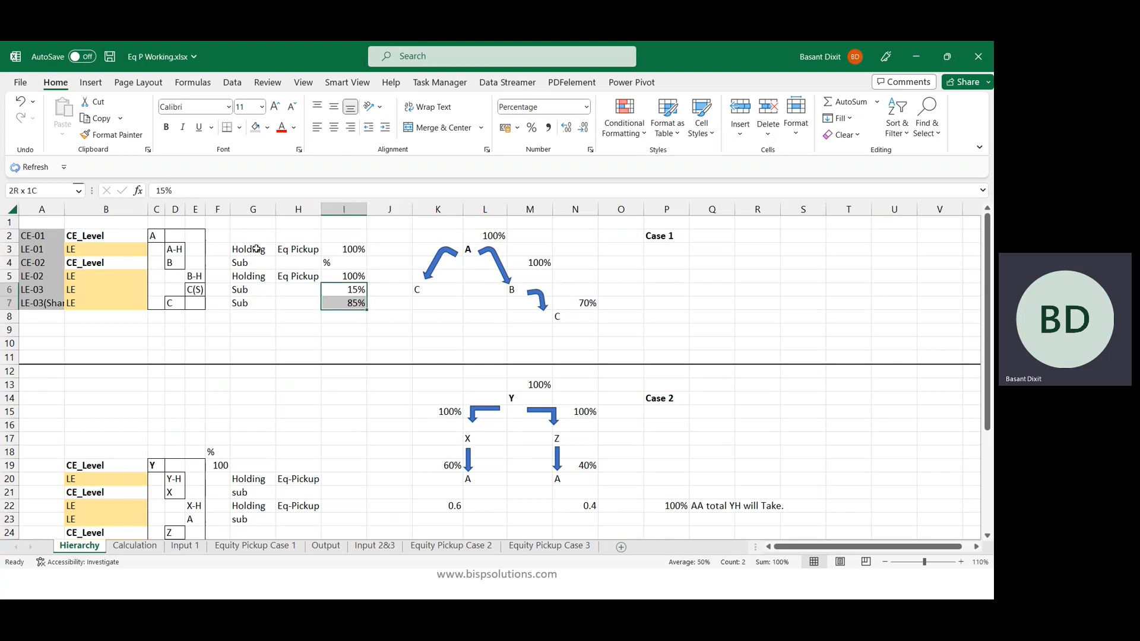
key("Right")
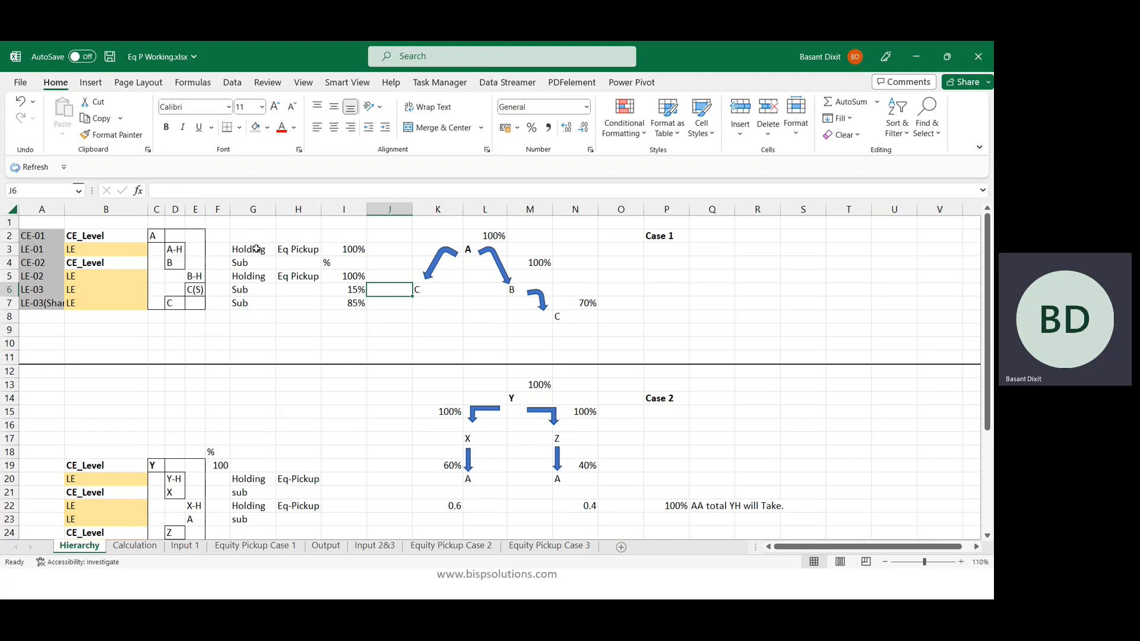
key("Left")
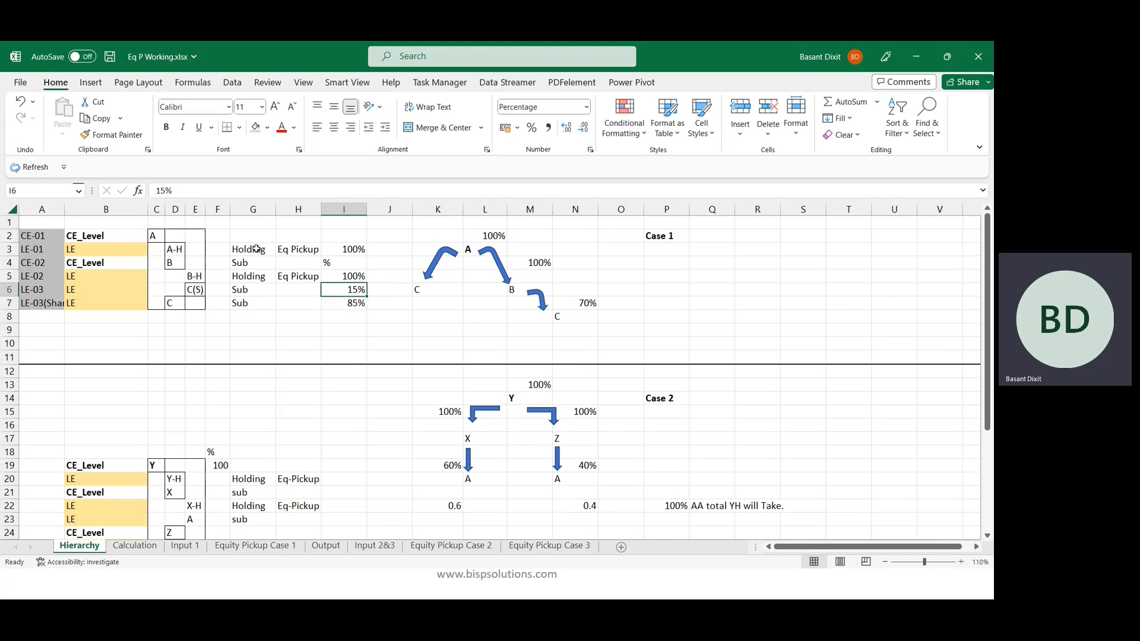
key("Down")
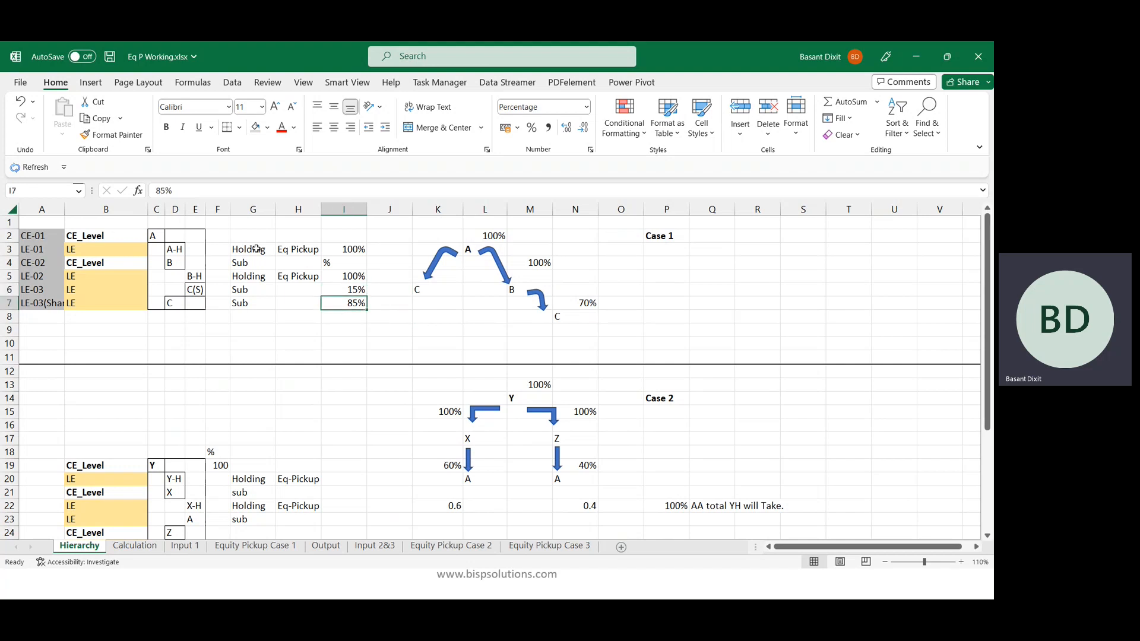
key("Up")
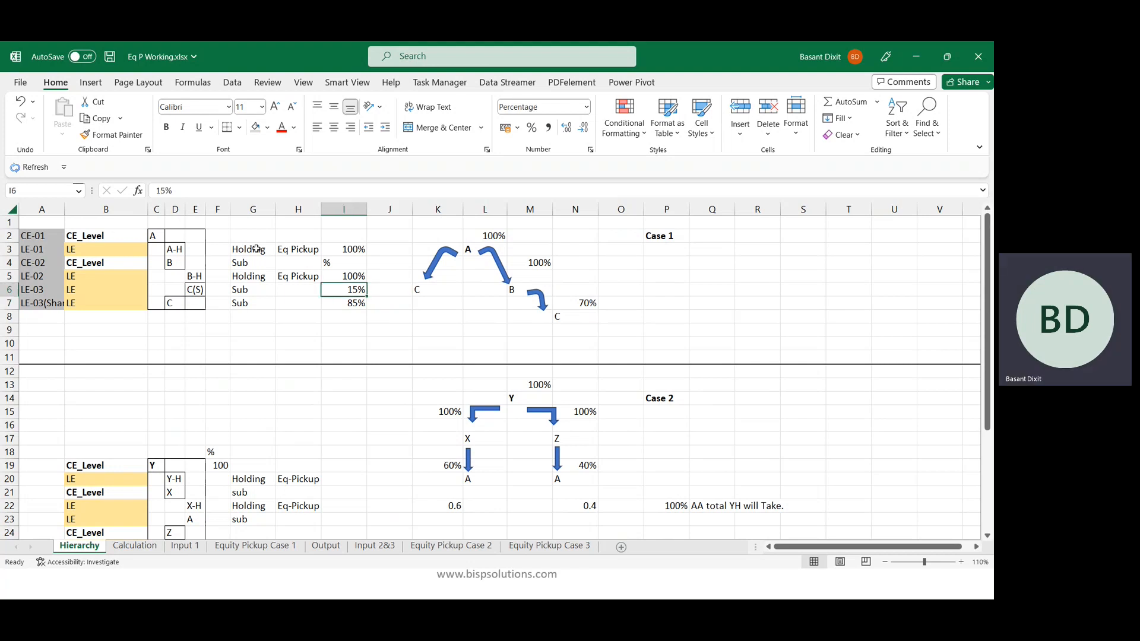
key("Down")
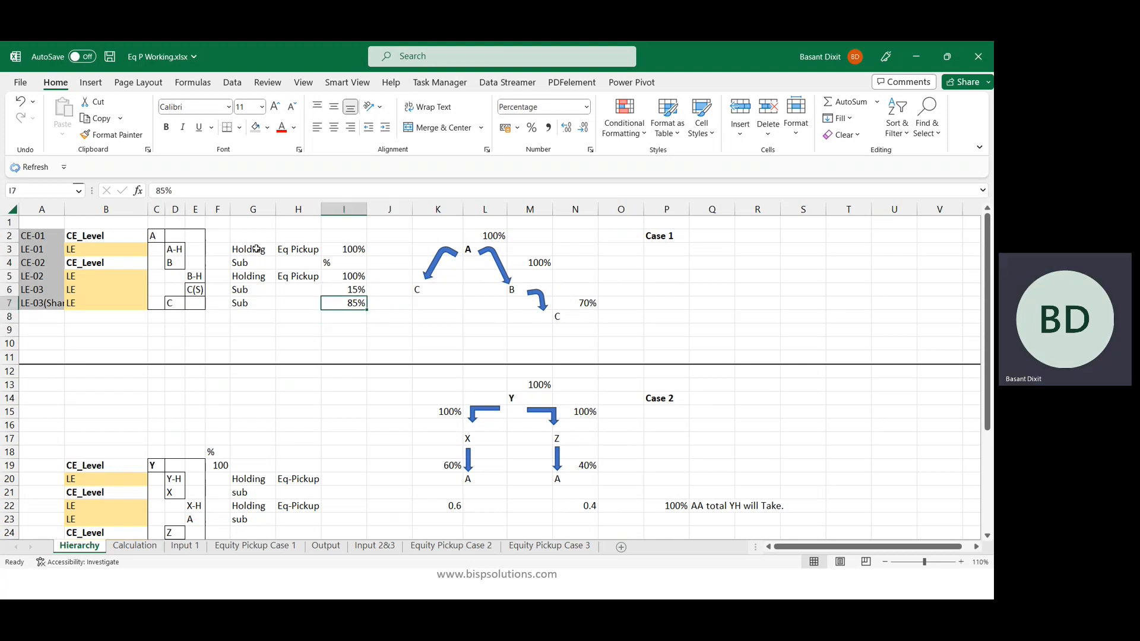
- Make the ownership percentages of C(S) and C in I6:I7 bold
key("Up")
key("shift+Down")
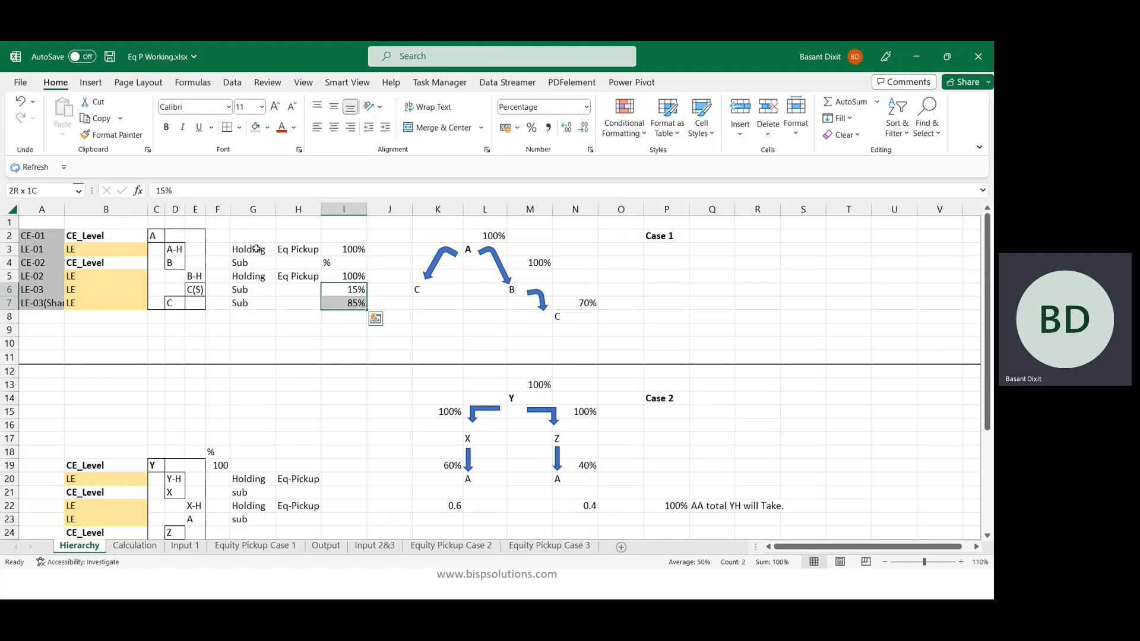
key("ctrl+b")
- Enter 100% in J7 beside C's percentage as the combined ownership, abandoning the started formula
key("Right")
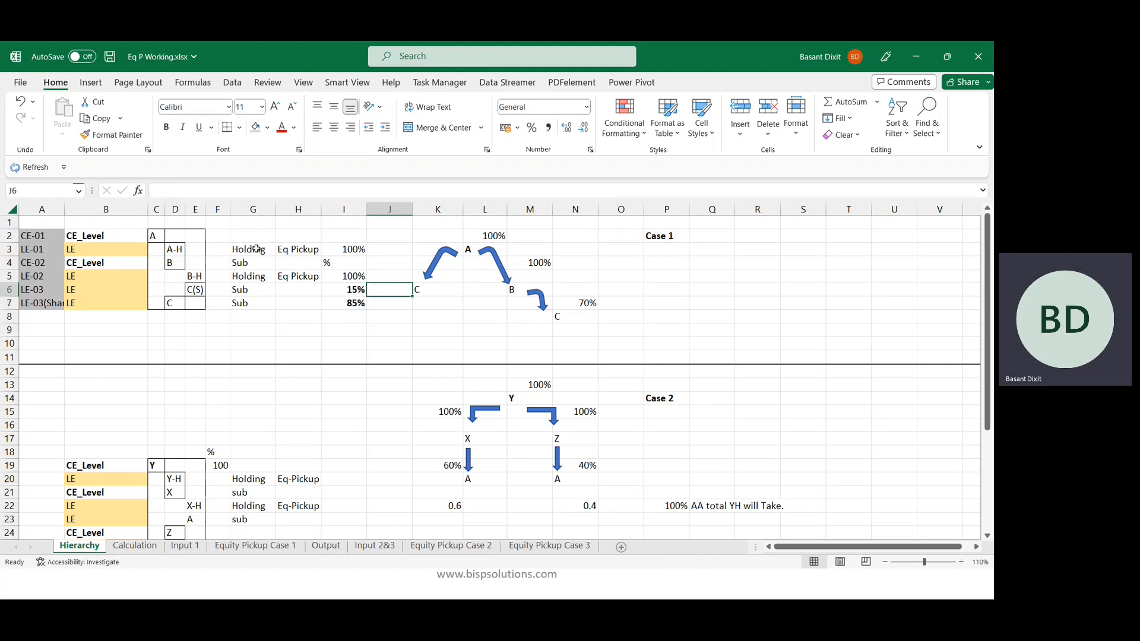
key("Down")
type("+")
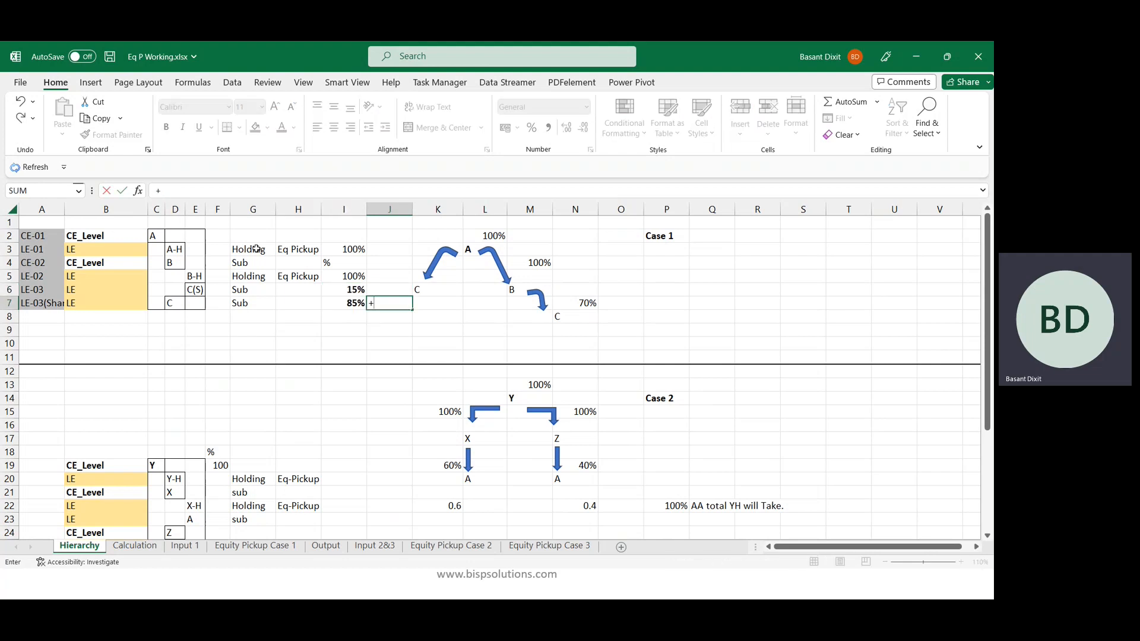
key("Up")
key("Left")
key("Right")
key("Down")
key("BackSpace")
type("100%")
key("ctrl+Return")
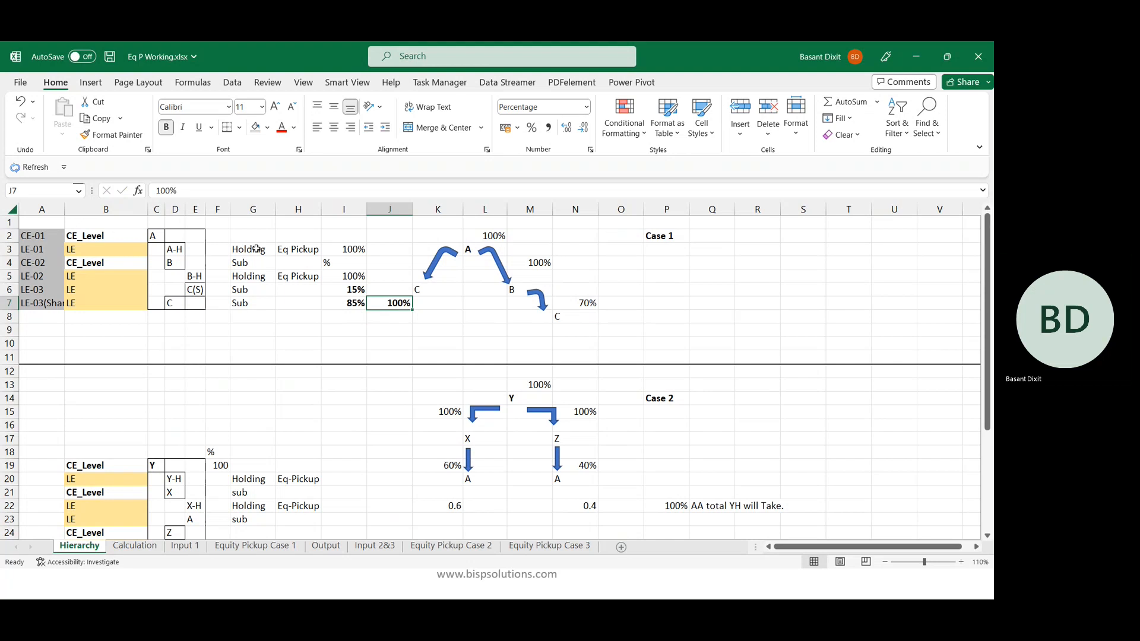
- Clear all the trial ownership percentages from I3:J7 in the Case 1 table
key("Up")
key("Left")
key("Up")
key("Up")
key("Up")
key("shift+Down")
key("shift+Right")
key("shift+Down")
key("shift+Down")
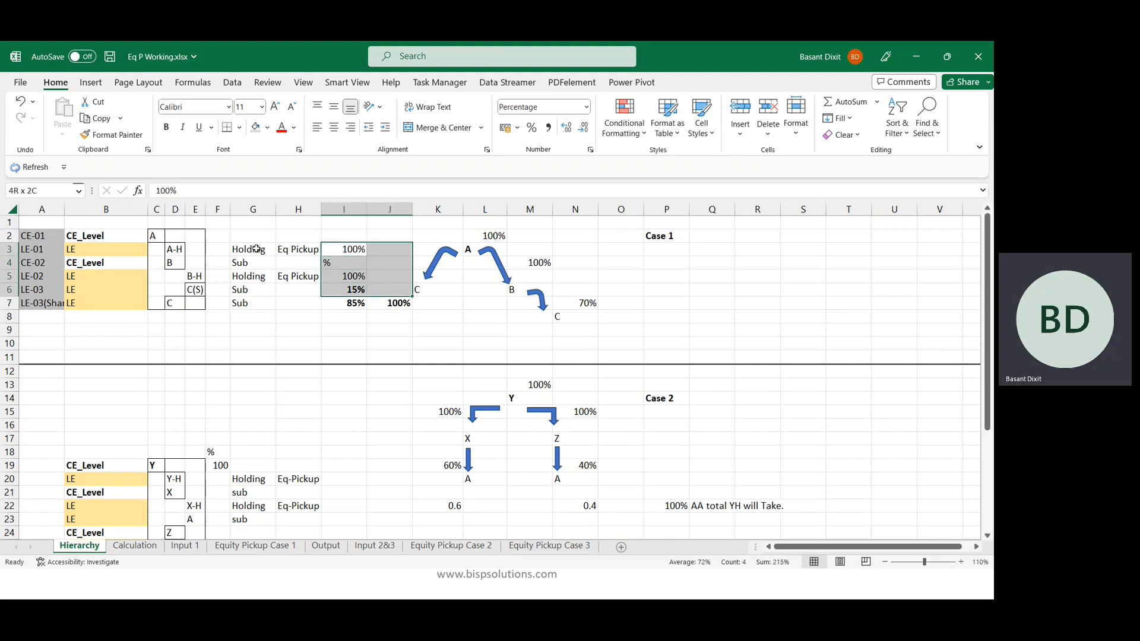
key("shift+Down")
key("Delete")
left_click_drag(256, 249, 255, 302)
left_click(338, 296)
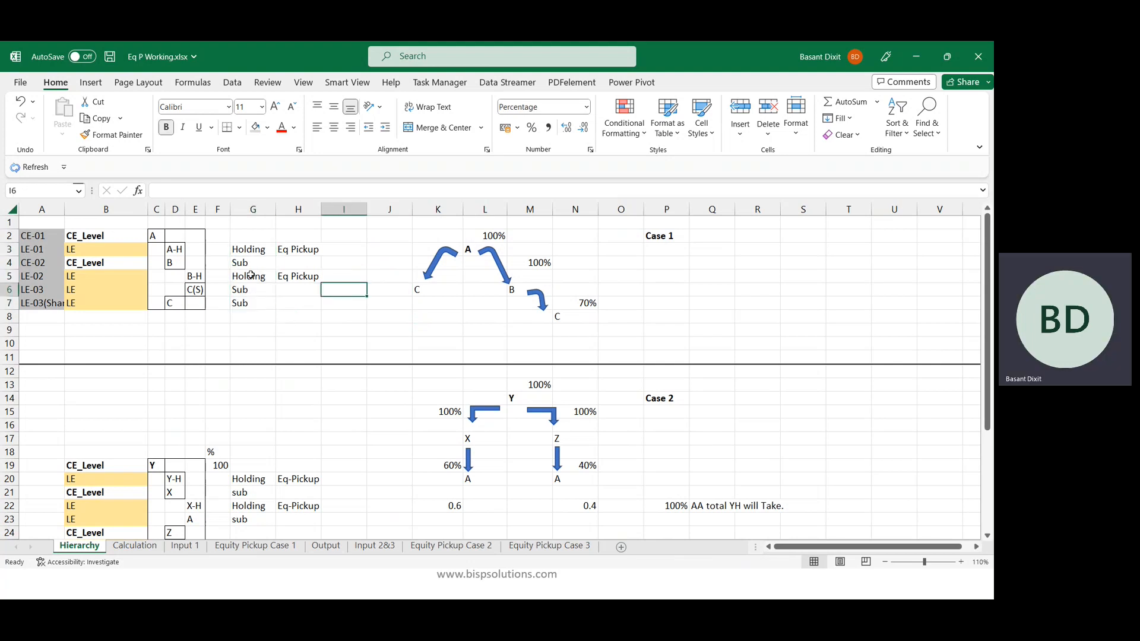
- Make the Eq Pickup labels in H3 and H5 beside the two Case 1 holding entities bold
left_click(288, 250)
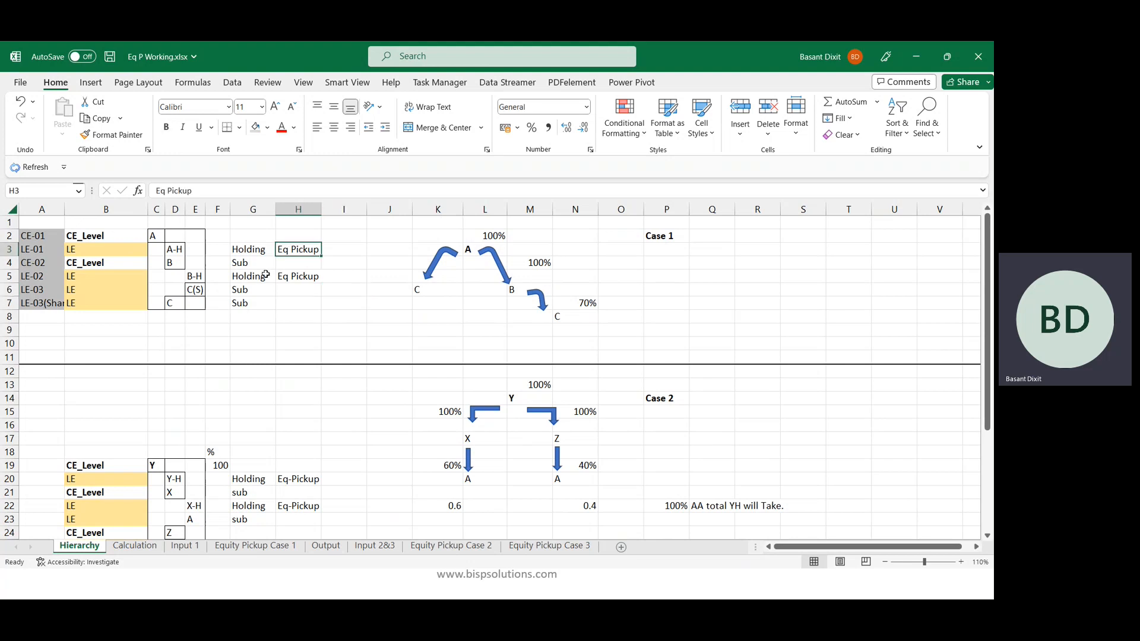
left_click(241, 248)
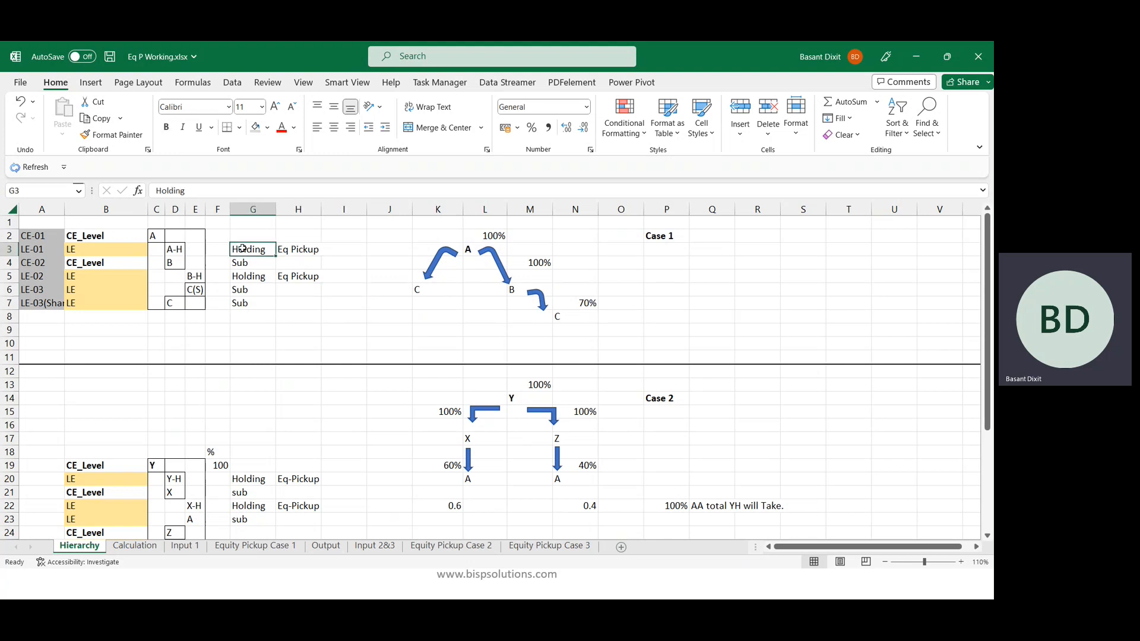
left_click(306, 278)
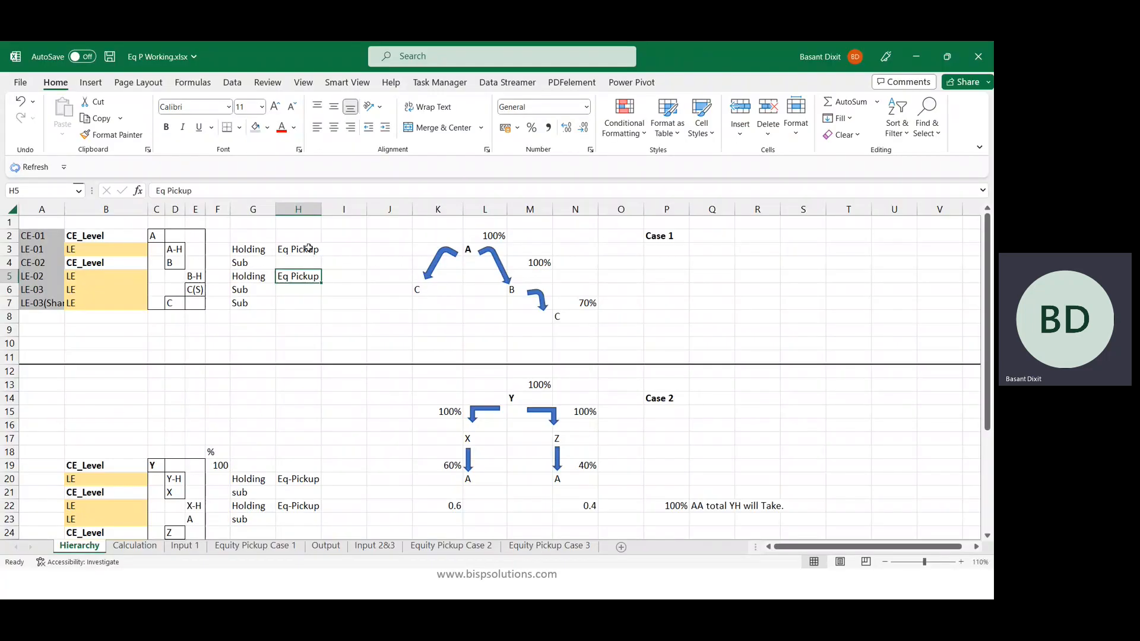
left_click(309, 248)
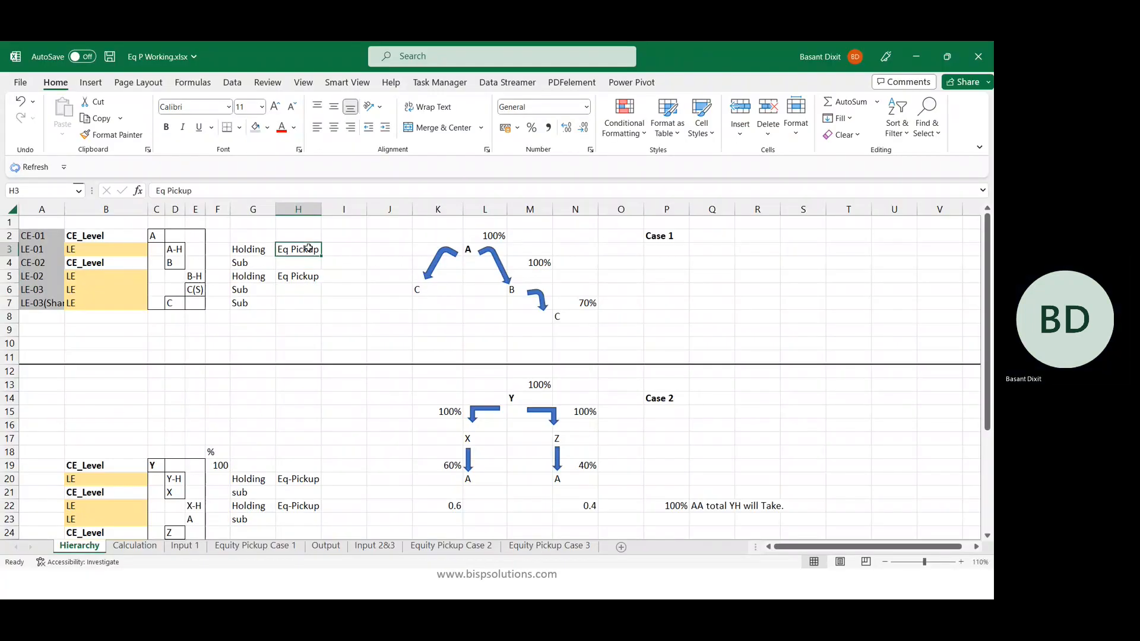
key("ctrl+b")
left_click(310, 276)
key("ctrl+b")
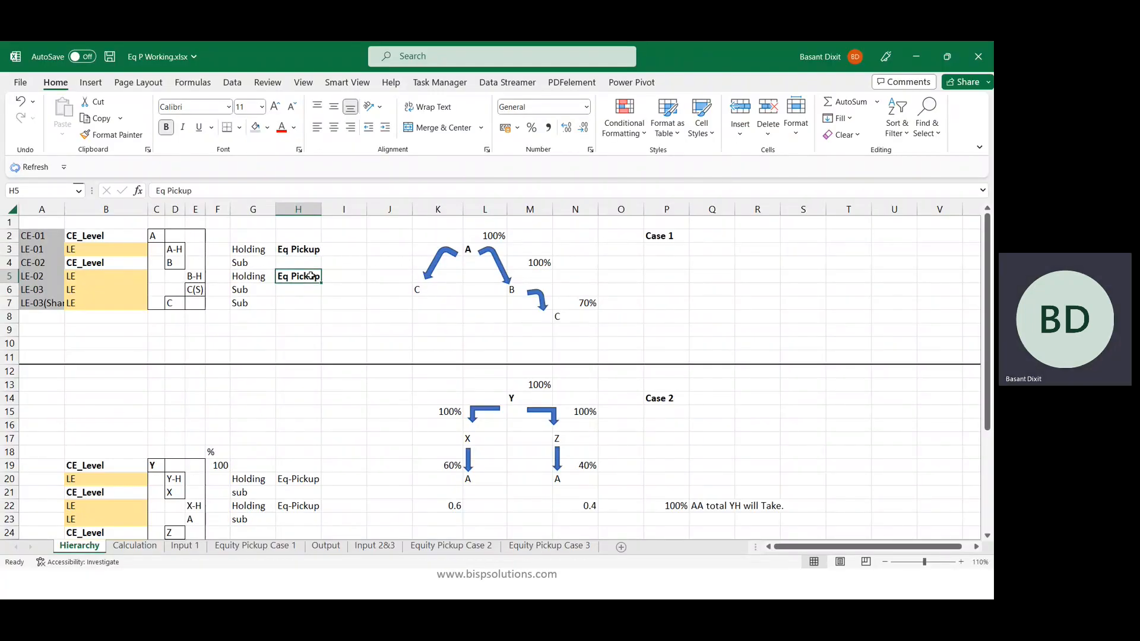
left_click(373, 321)
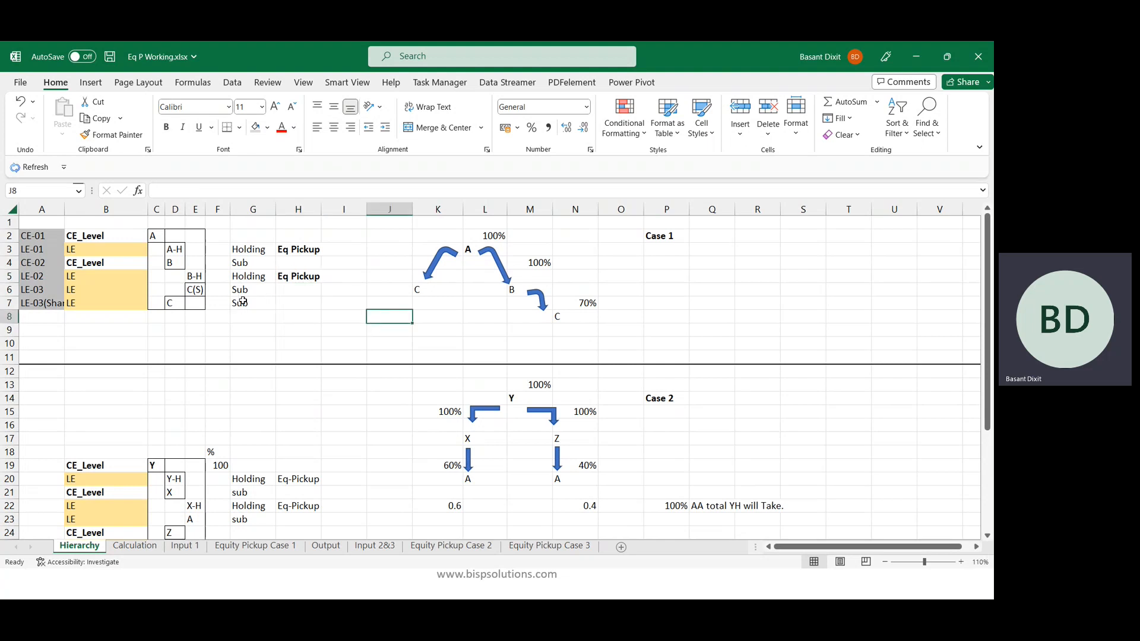
- Switch to the Oracle EPM Cloud Financial Consolidation and Close browser window and open its Dimensions page
key("alt+Tab")
key("Tab")
key("Tab")
key("Tab")
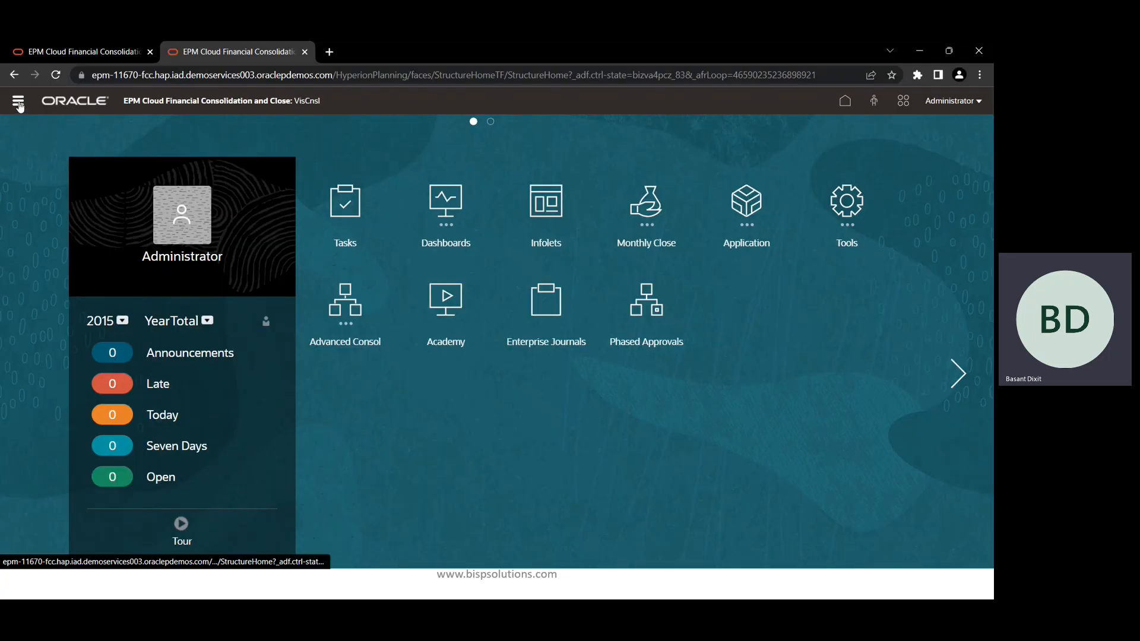
left_click(19, 104)
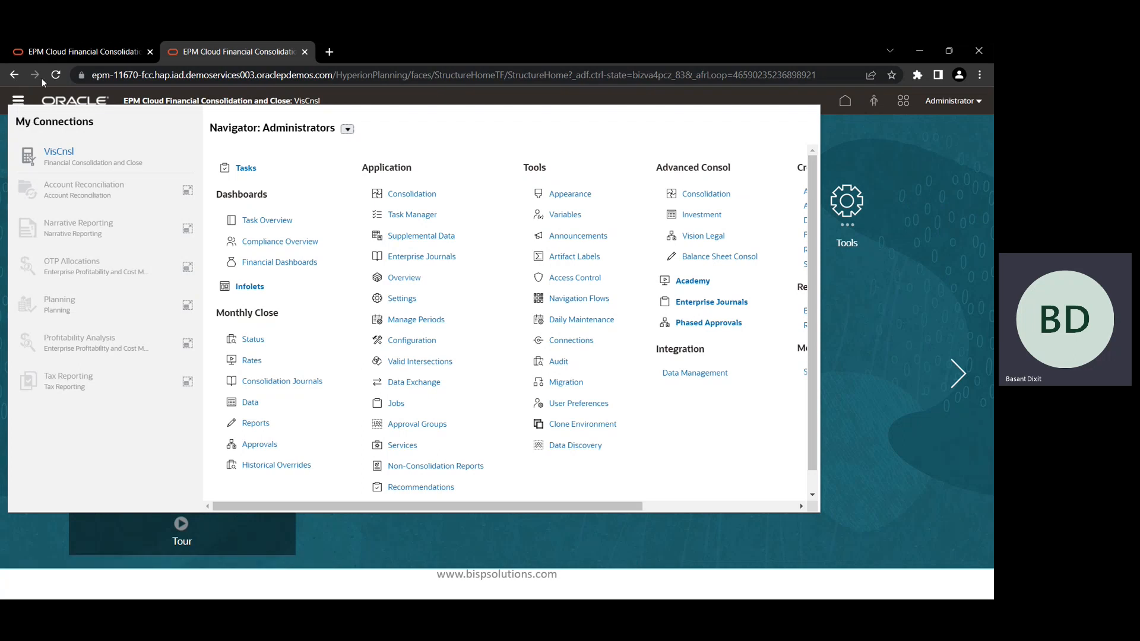
scroll(684, 310, "down", 1)
scroll(684, 311, "right", 1)
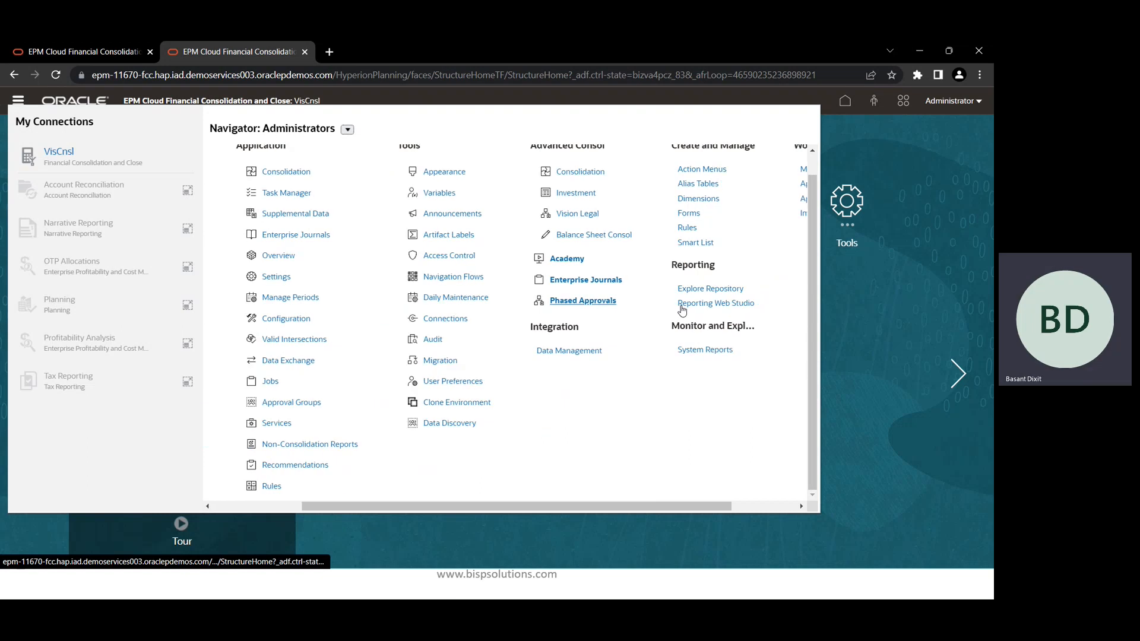
scroll(684, 310, "up", 1)
scroll(684, 310, "right", 1)
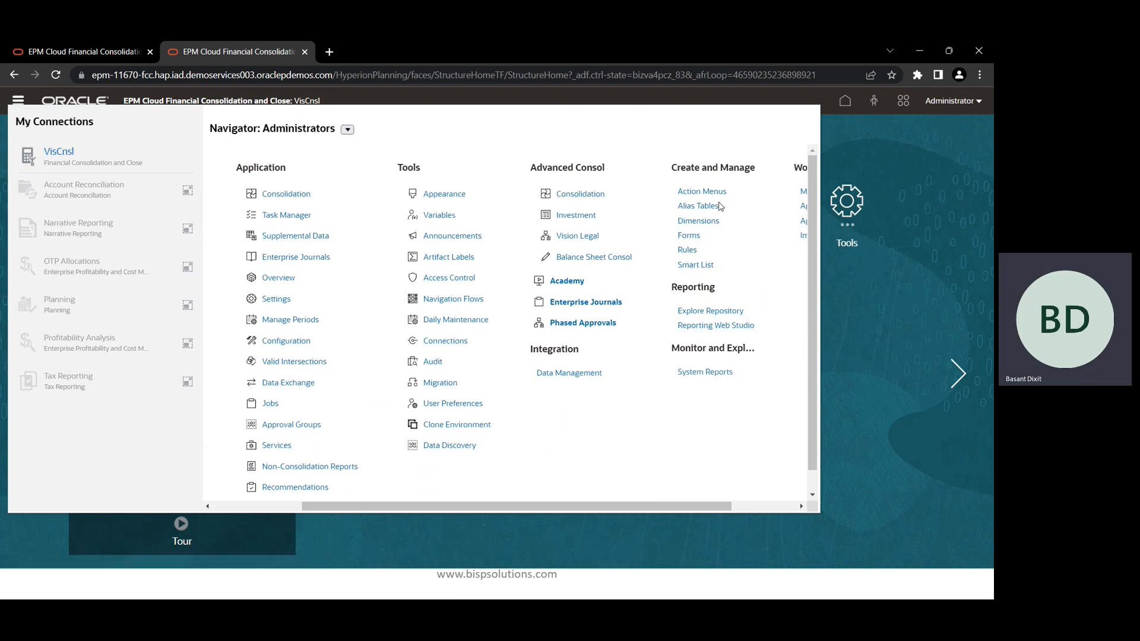
left_click(704, 222)
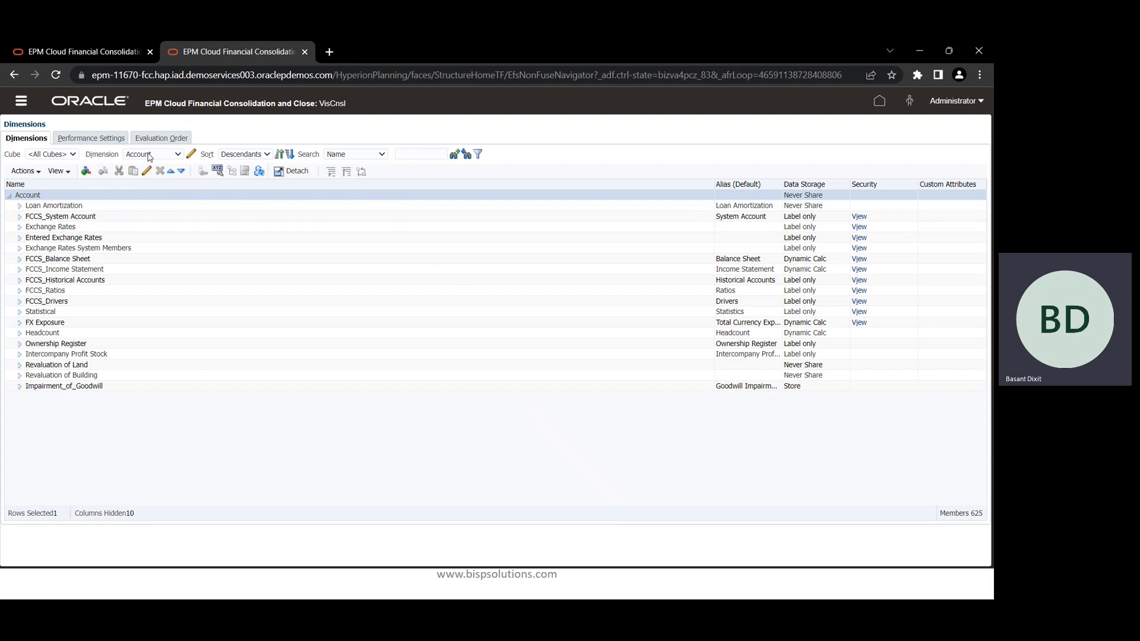
- Show the Entity dimension and expand C_All_Corp_Comp_V1, C_T, A and B to view the Case 1 entity members
left_click(149, 155)
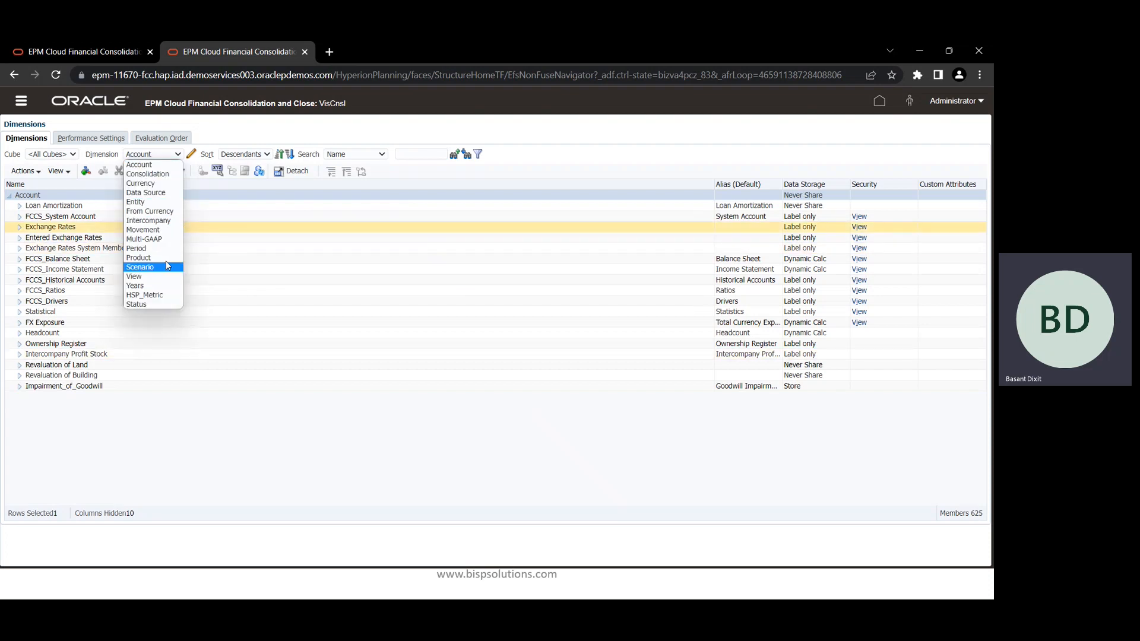
left_click(137, 202)
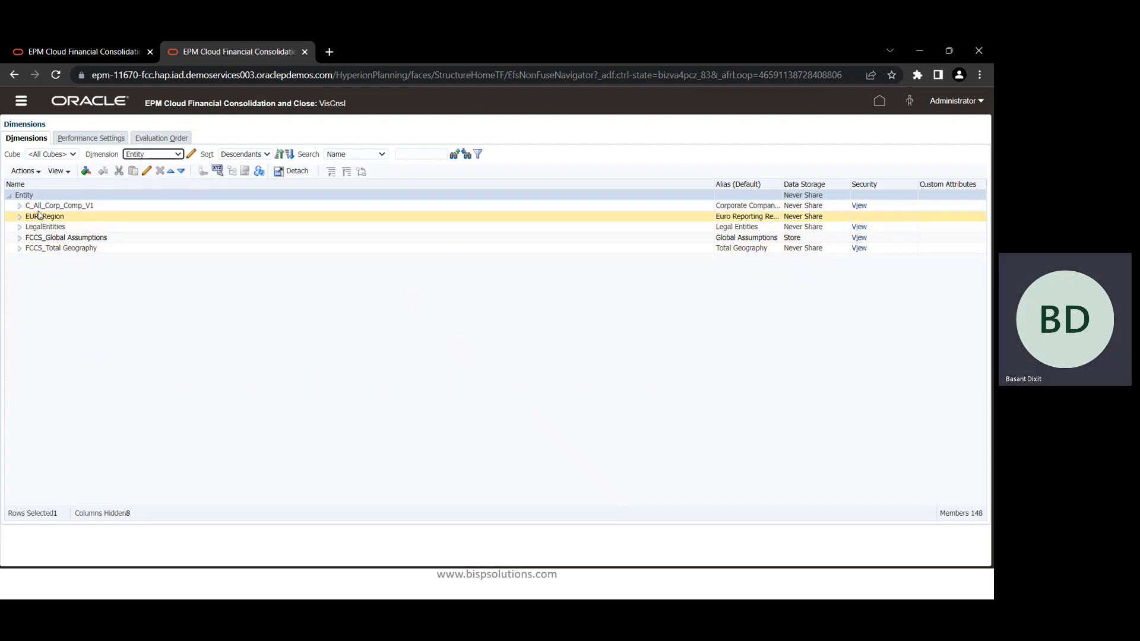
left_click(20, 207)
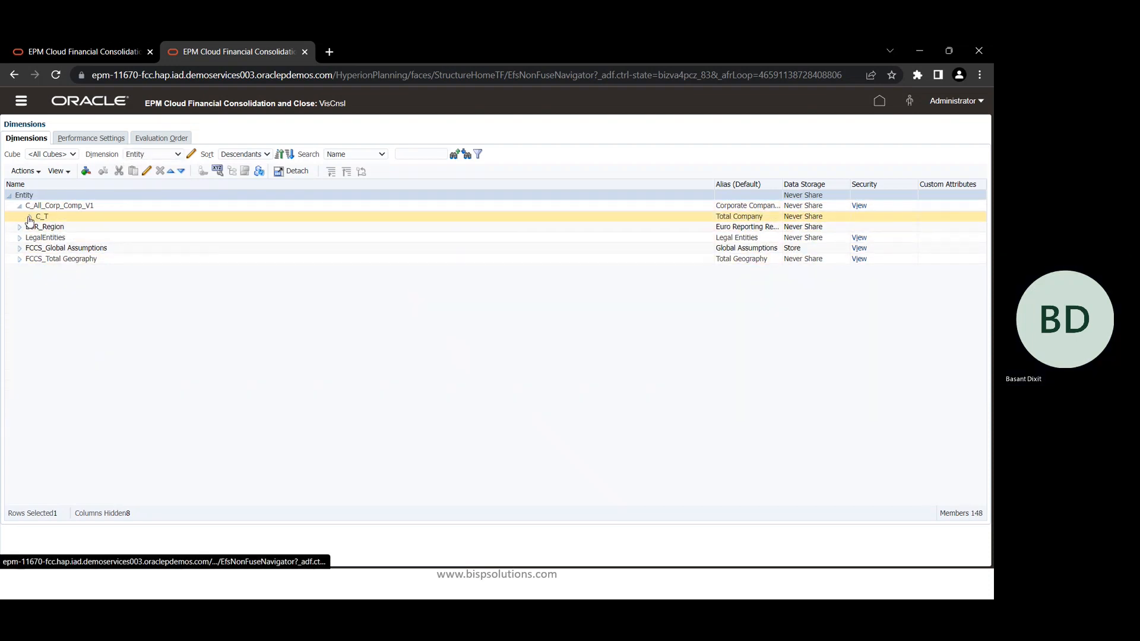
left_click(30, 219)
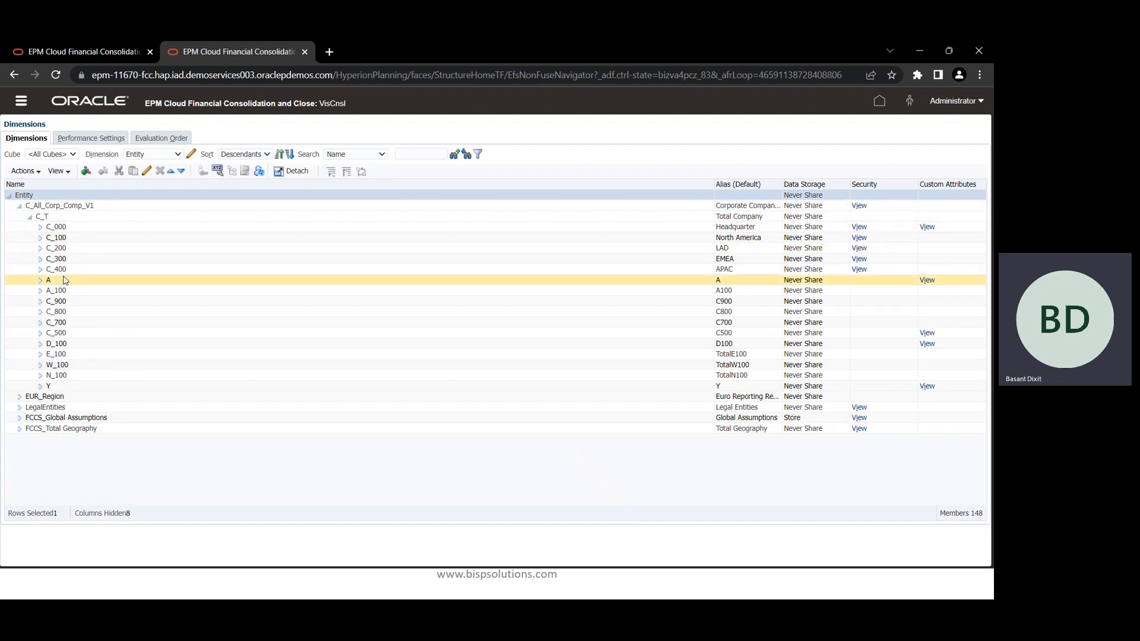
left_click(40, 280)
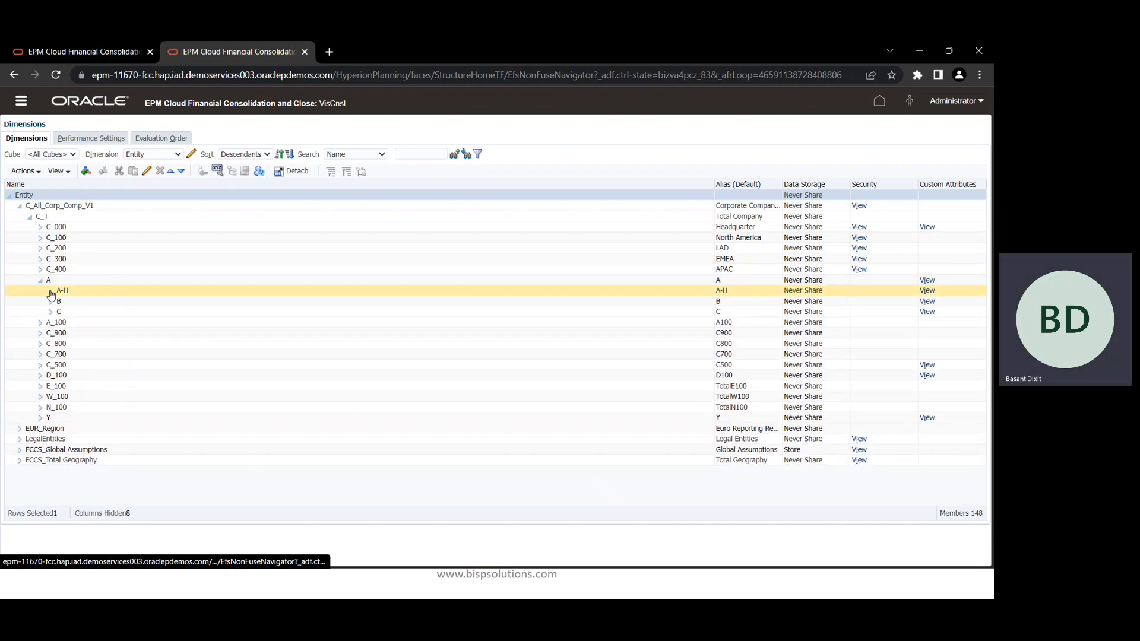
left_click(51, 302)
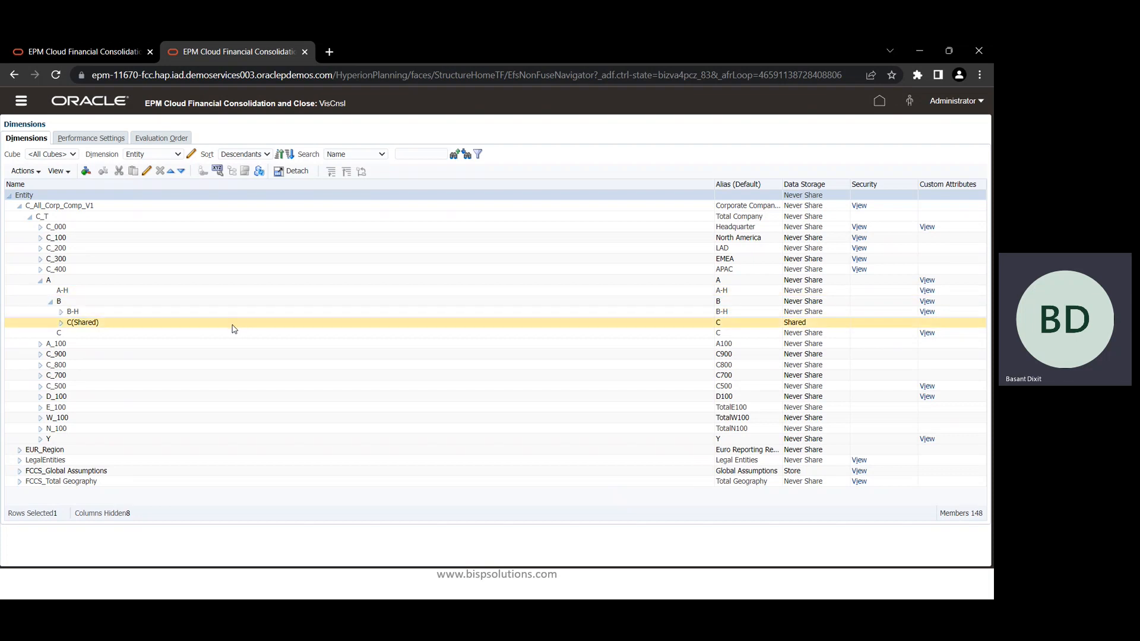
- Switch to the Y-x-a-z-a Eq Pickup.csv workbook in Excel and examine the data storage entry of AA under parent Z
key("alt+Tab")
key("alt+Tab")
key("alt+Tab")
key("alt+Tab")
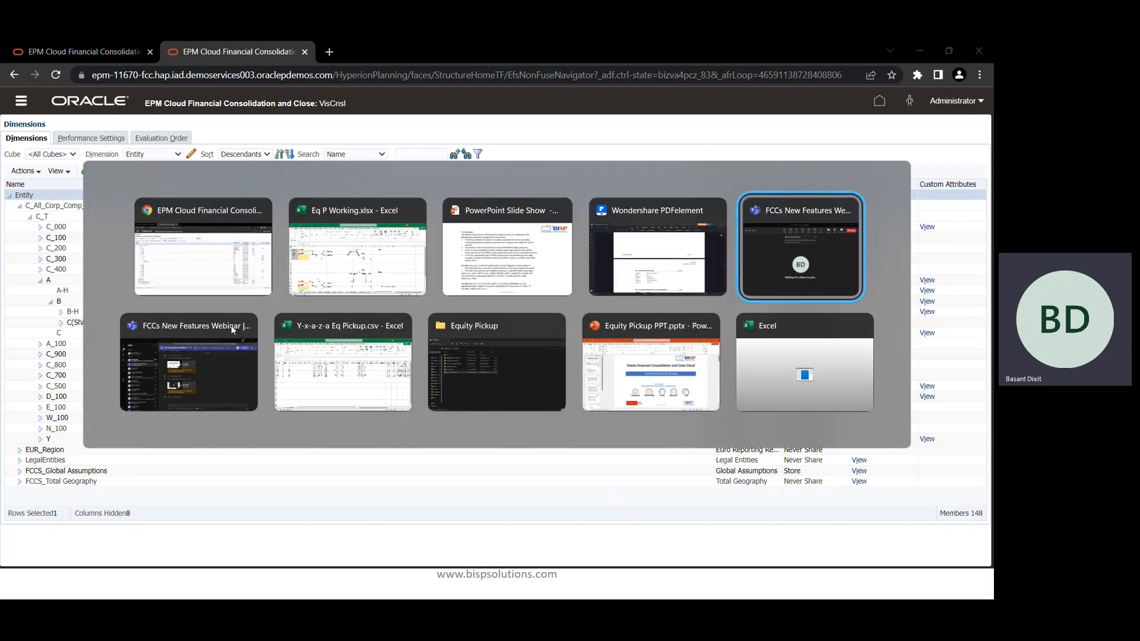
key("alt+Tab")
key("alt+Tab")
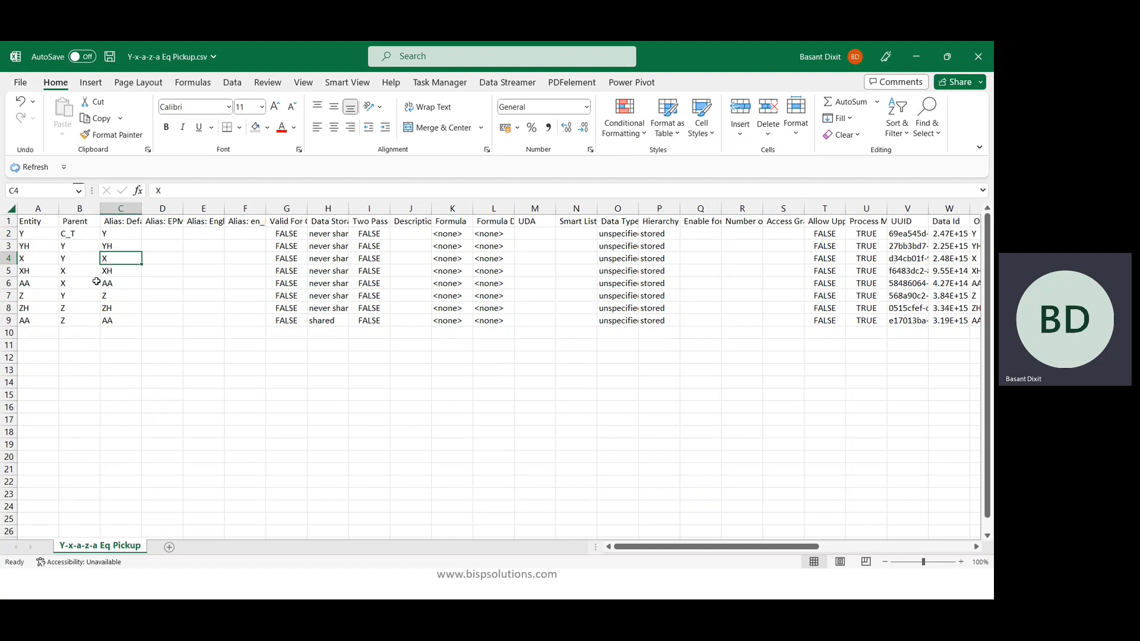
left_click(327, 322)
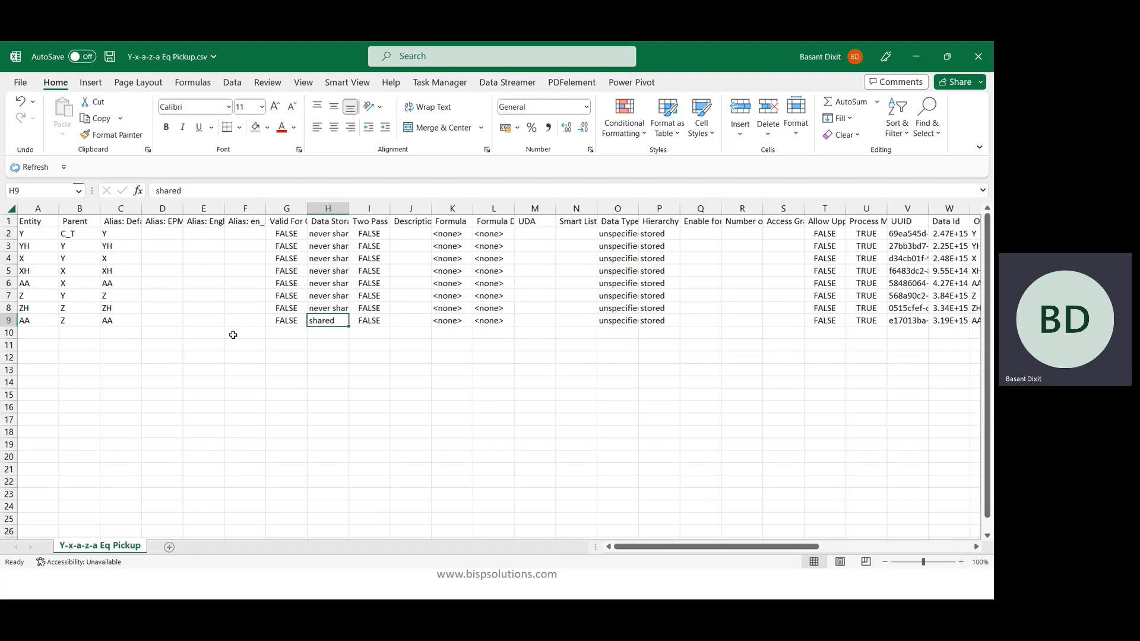
- Close the Y-x-a-z-a Eq Pickup.csv workbook without saving it
key("alt+space")
key("c")
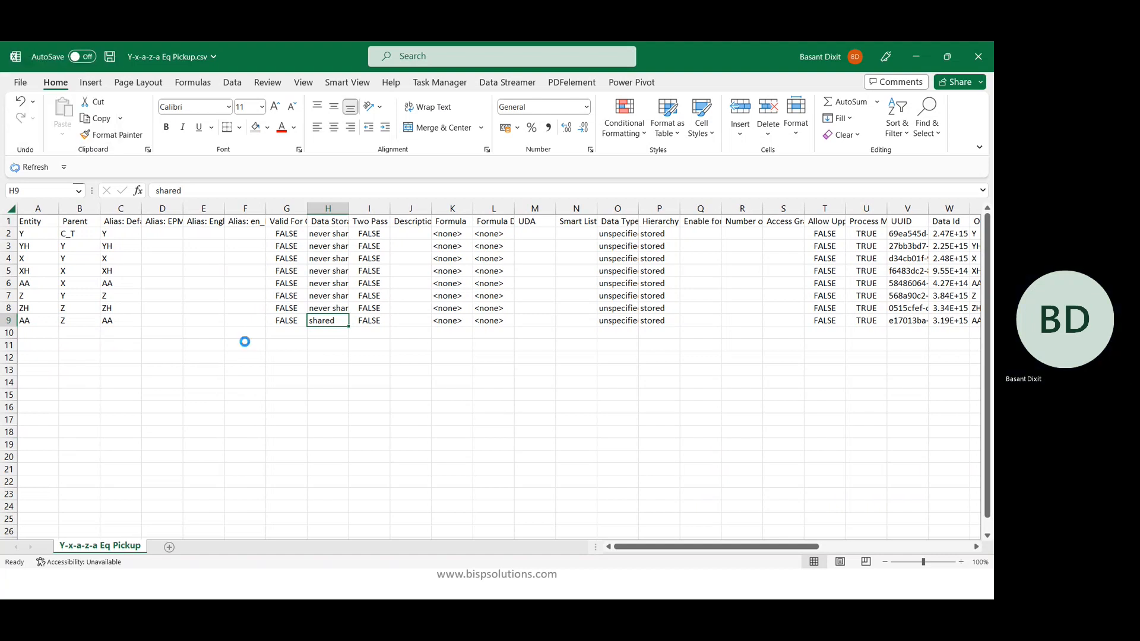
key("n")
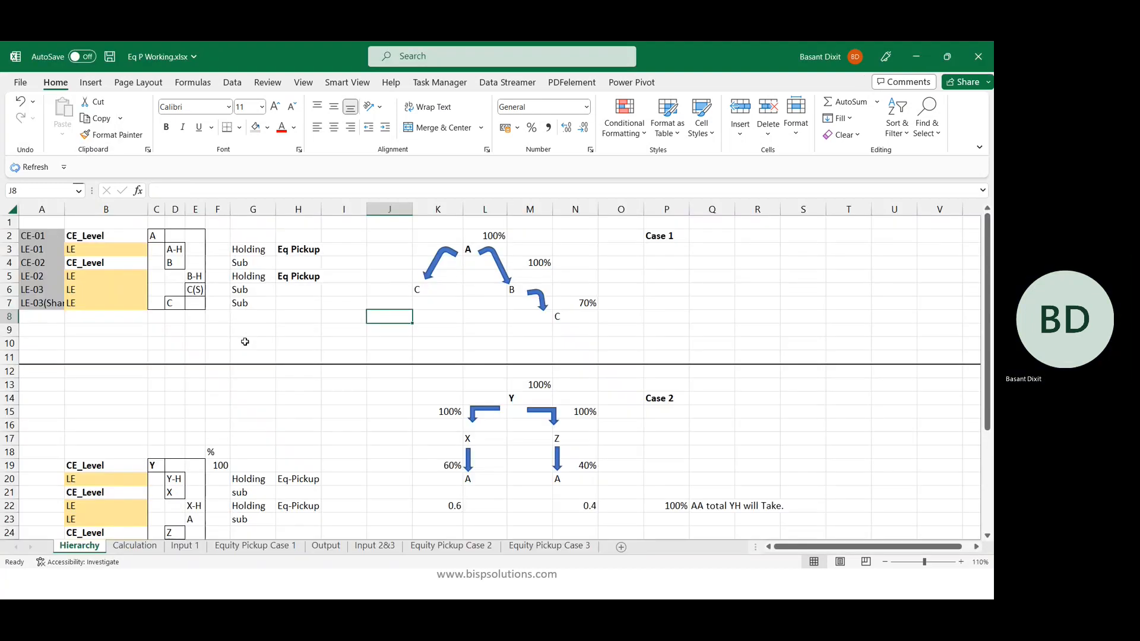
- Compare the Case 1 hierarchy in C2:E7 of Eq P Working.xlsx with the members under A in the Oracle FCCS Entity dimension
left_click(219, 330)
key("alt+Tab")
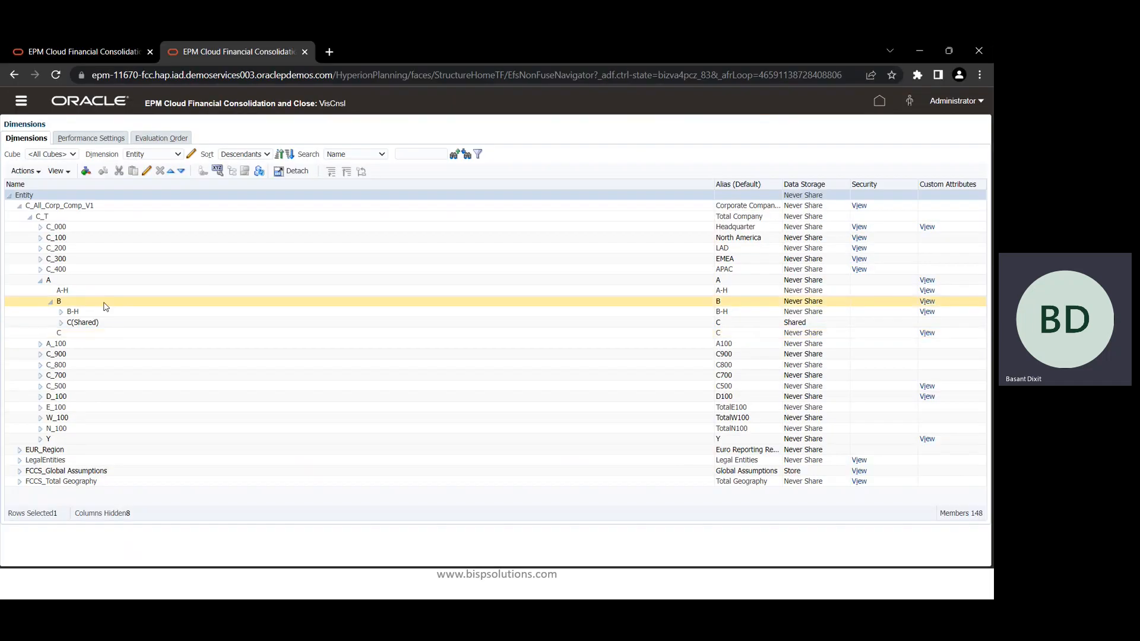
key("alt+Tab")
left_click_drag(157, 237, 192, 302)
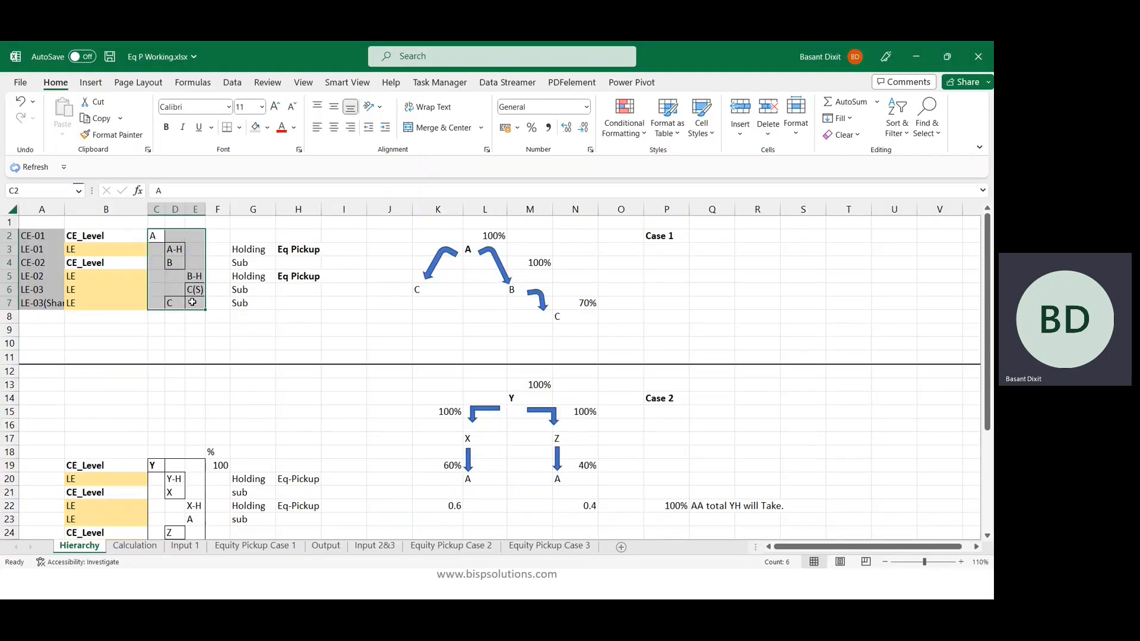
key("alt+Tab")
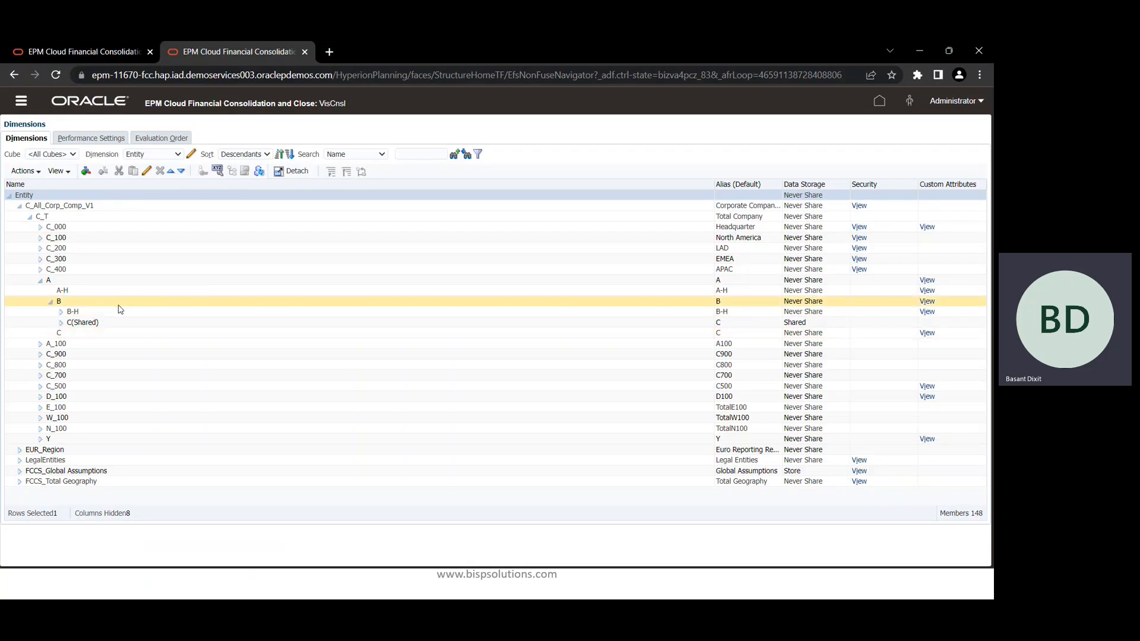
left_click(118, 312)
key("alt+Tab")
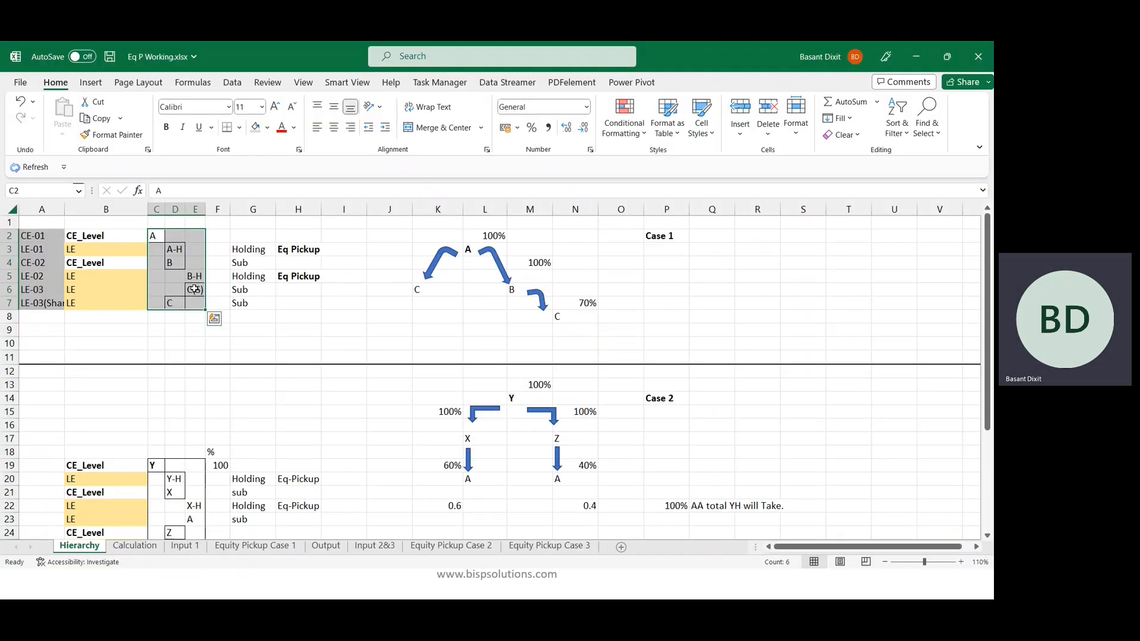
left_click(193, 289)
key("alt+Tab")
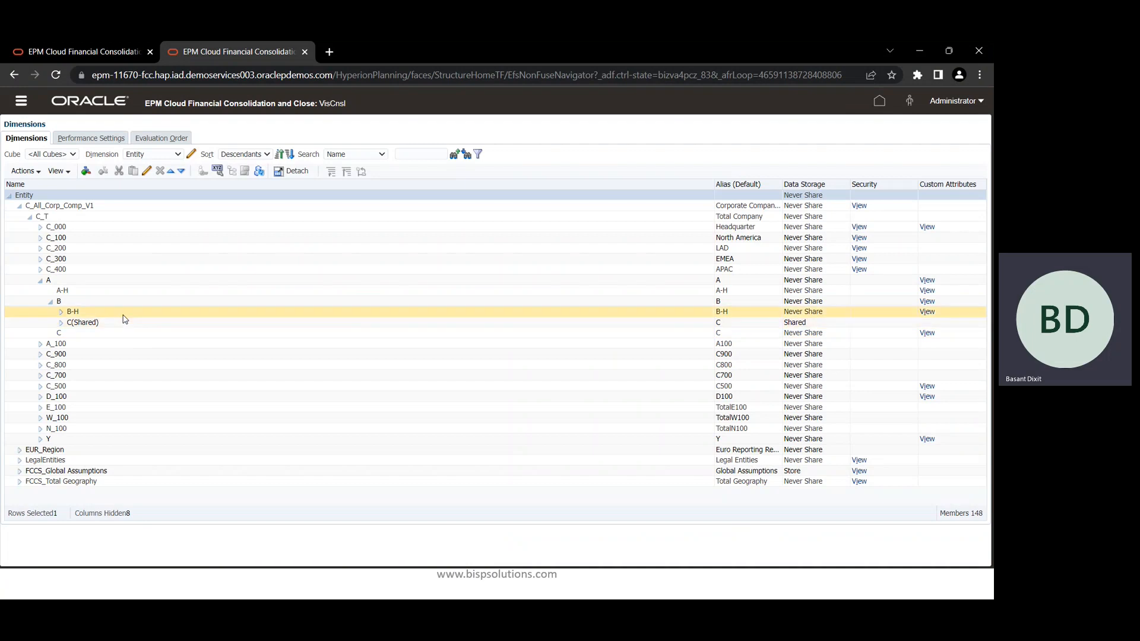
left_click(135, 325)
left_click(72, 332)
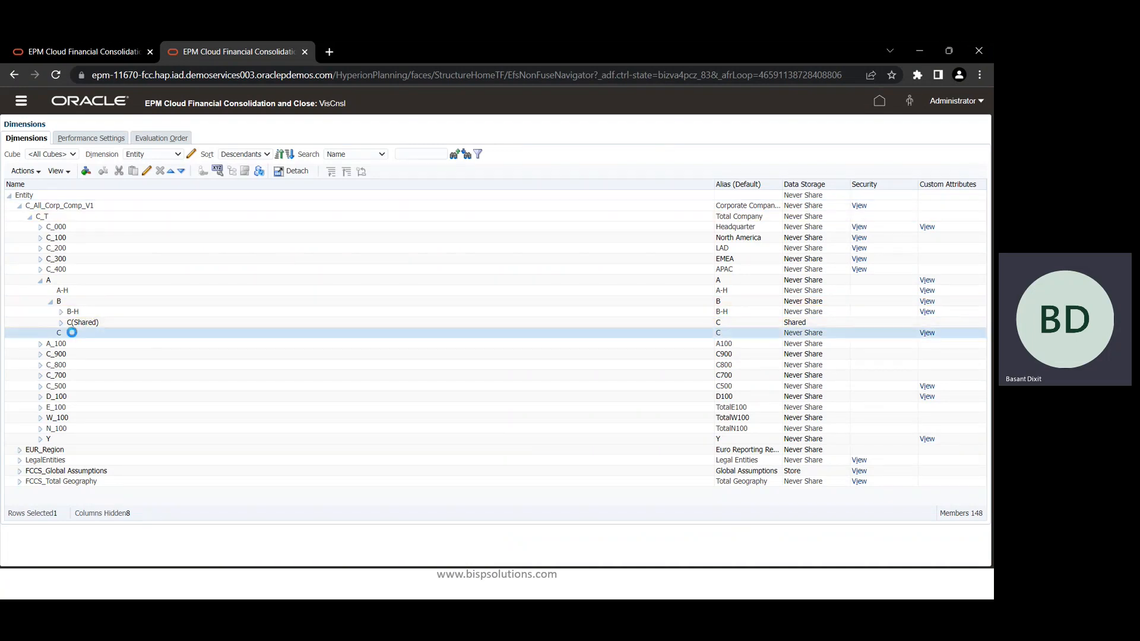
- Open entity member B for editing, check its Intercompany Entity attribute assignment, and leave without saving
left_click(84, 302)
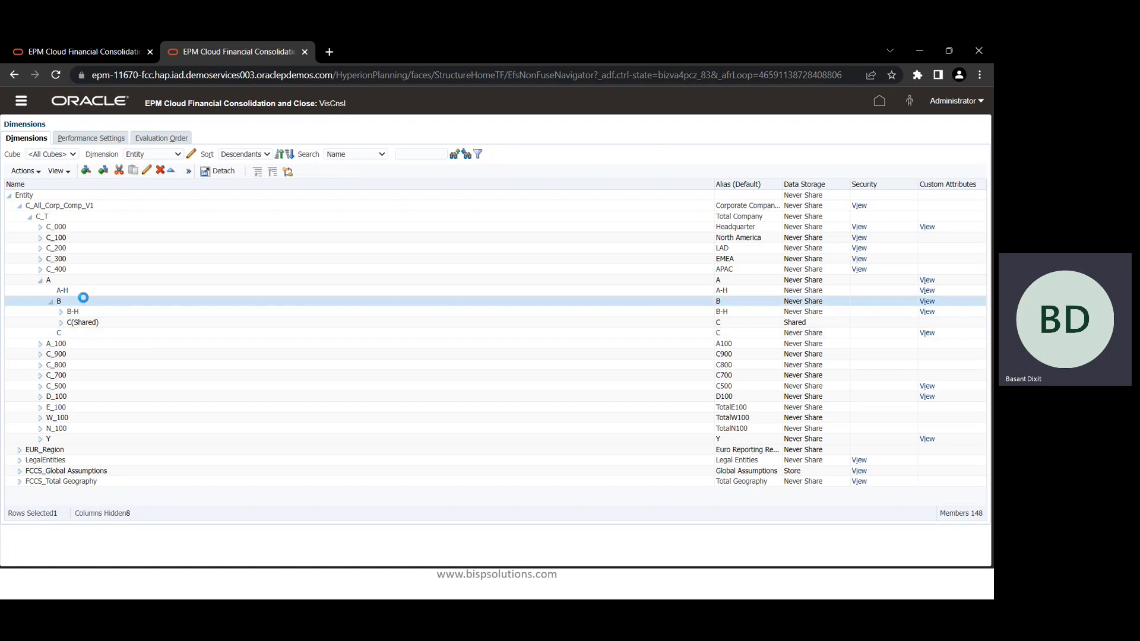
left_click(146, 172)
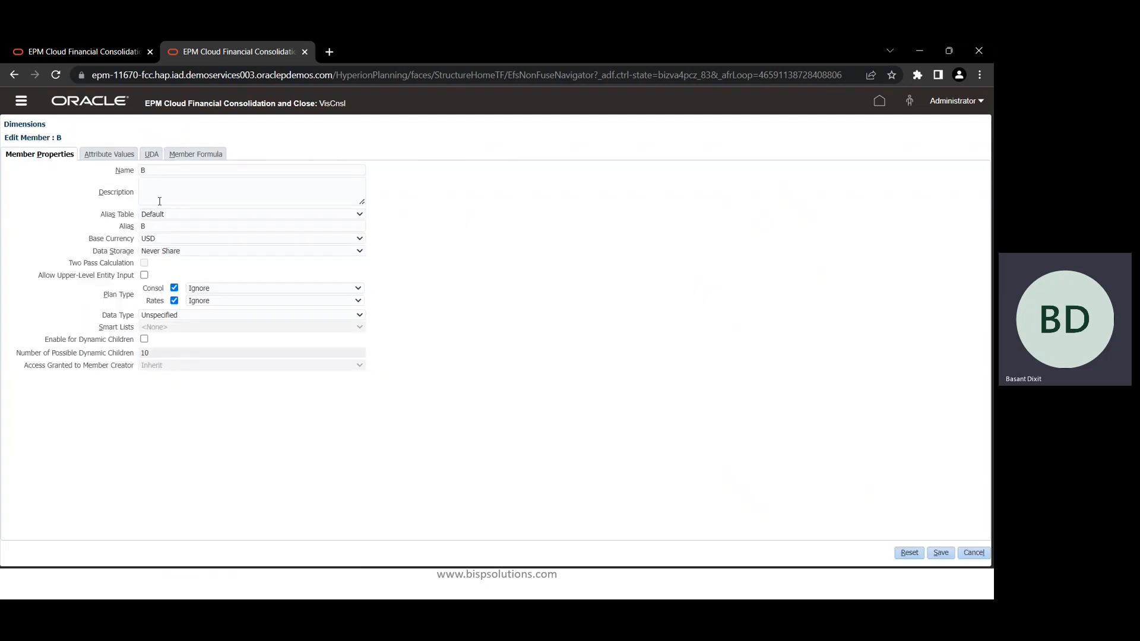
left_click(112, 155)
left_click(8, 180)
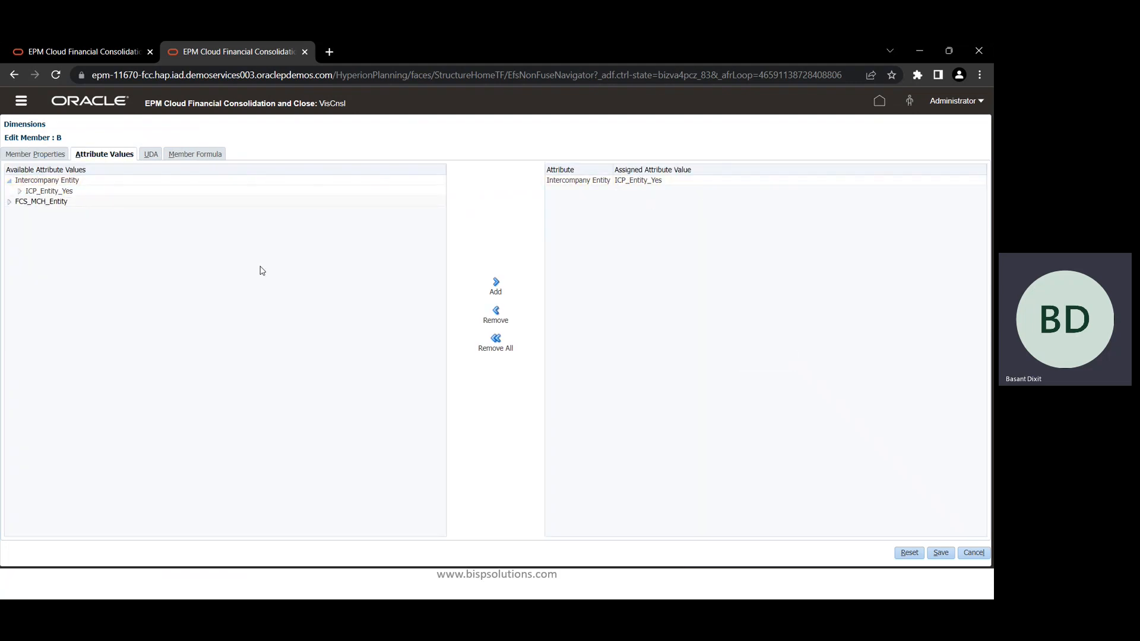
left_click(985, 555)
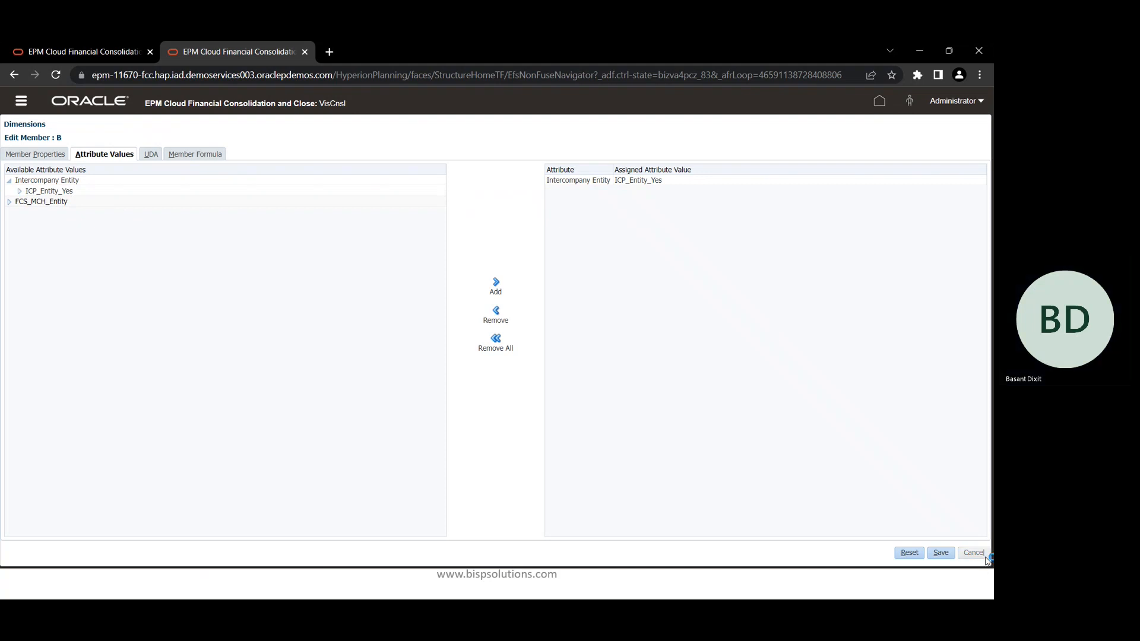
- Show the Intercompany dimension and expand FCCS_Intercompany Top and FCCS_Intercompany Entities to view the ICP members of the Case 1 entities
left_click(159, 156)
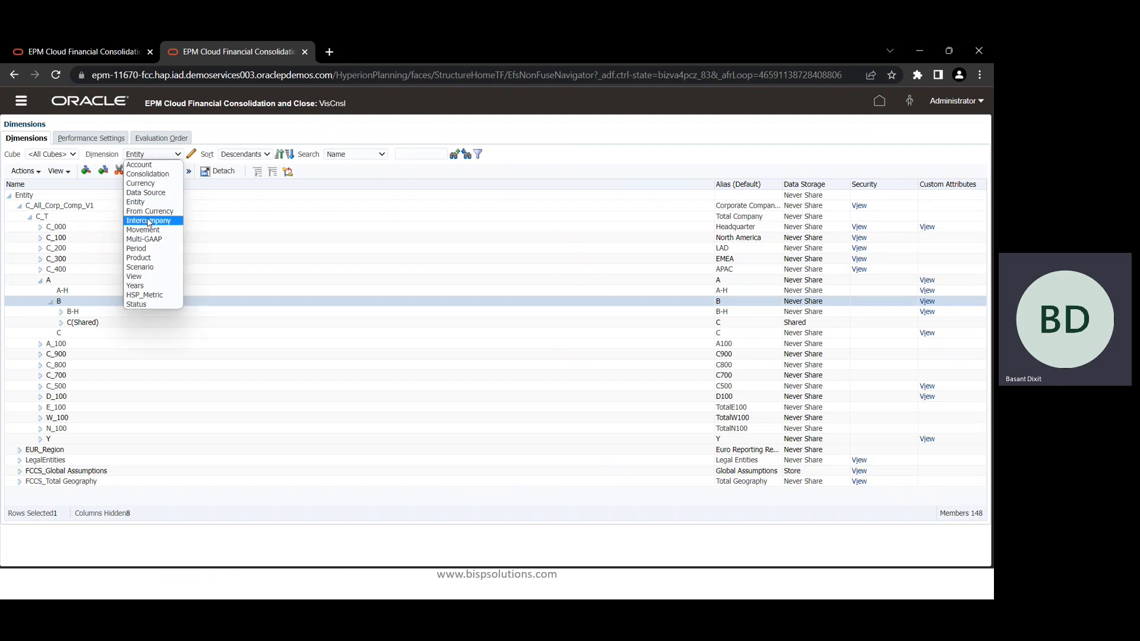
left_click(148, 221)
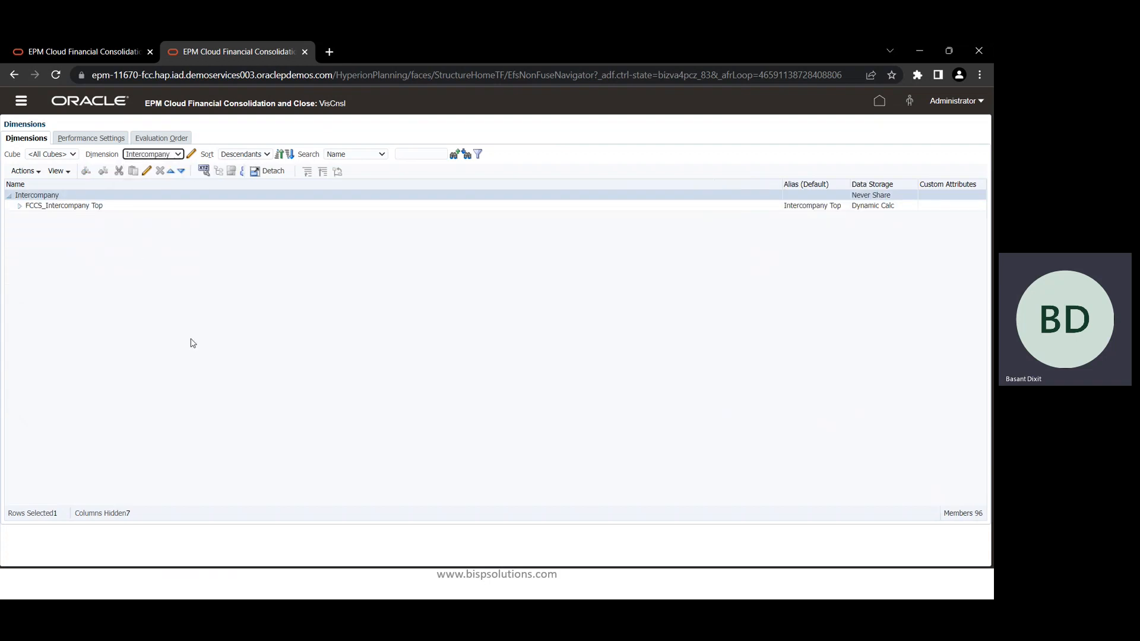
left_click(19, 207)
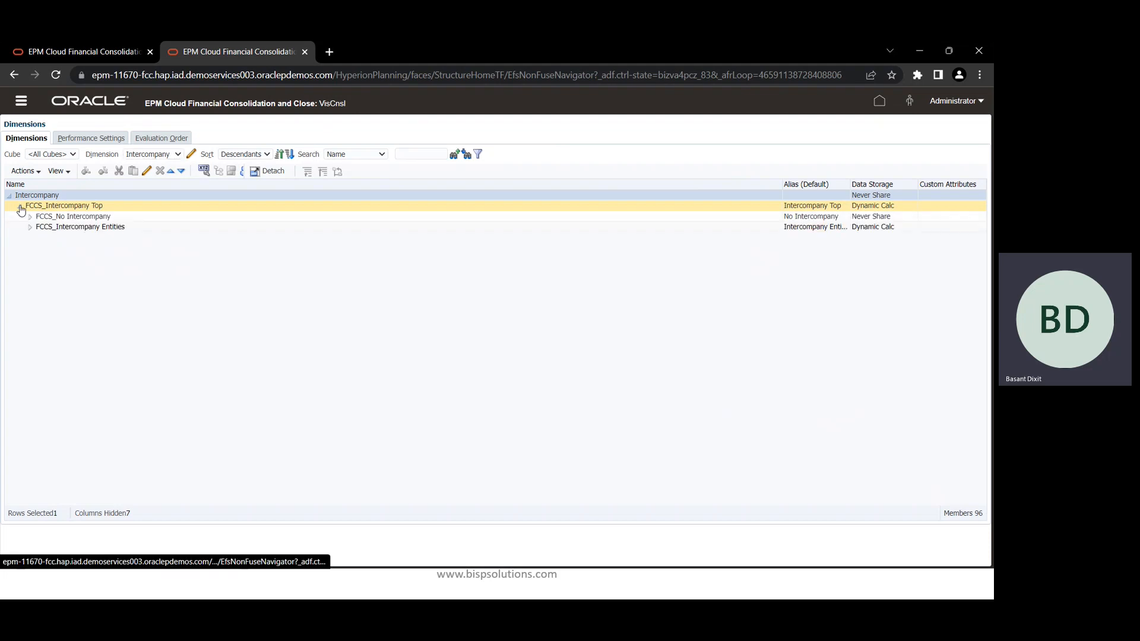
left_click(29, 230)
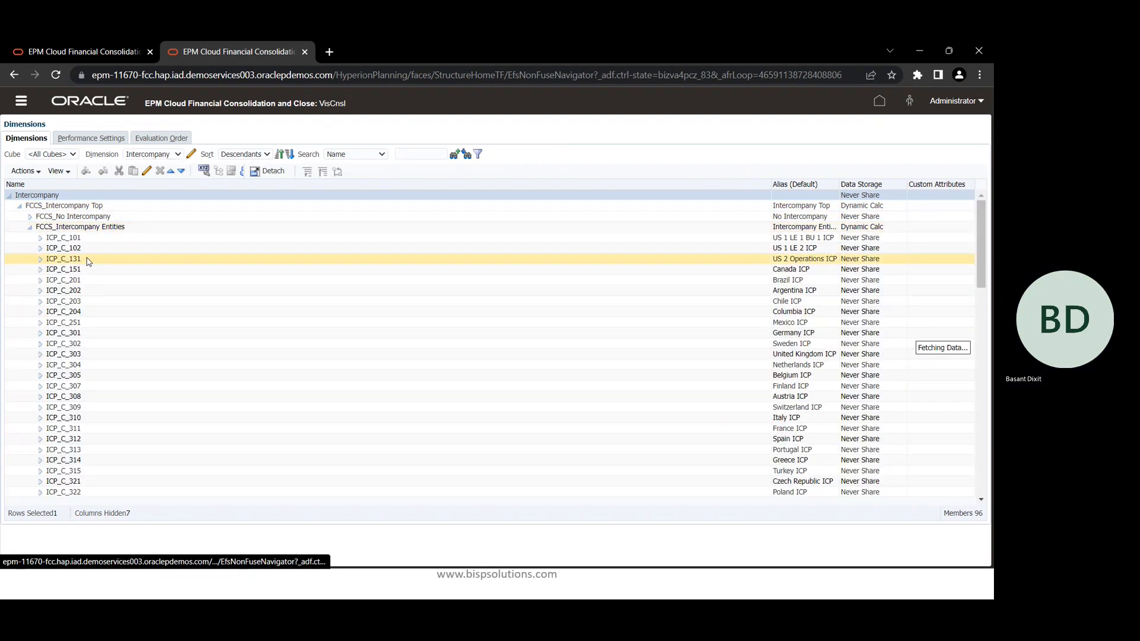
scroll(153, 344, "down", 10)
scroll(152, 343, "down", 5)
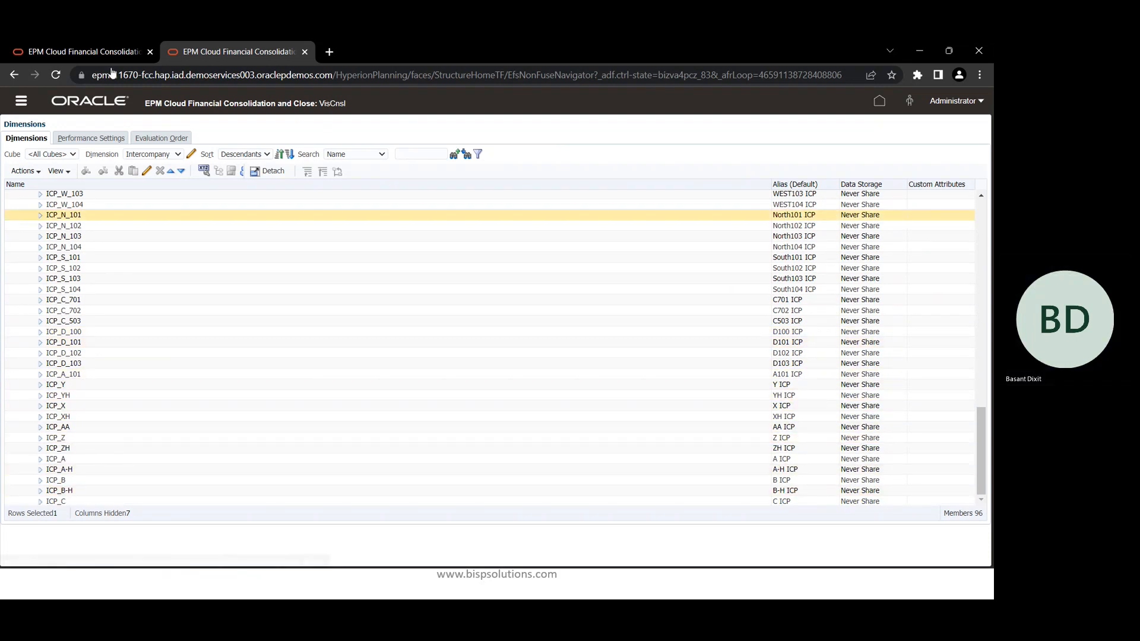
key("alt+Tab")
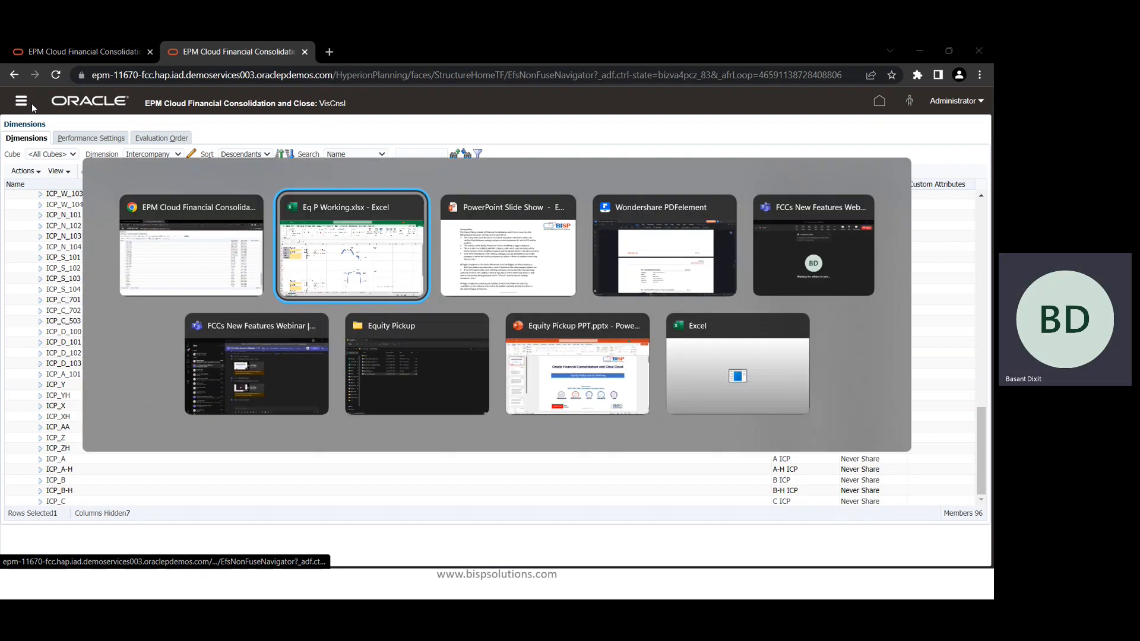
key("Escape")
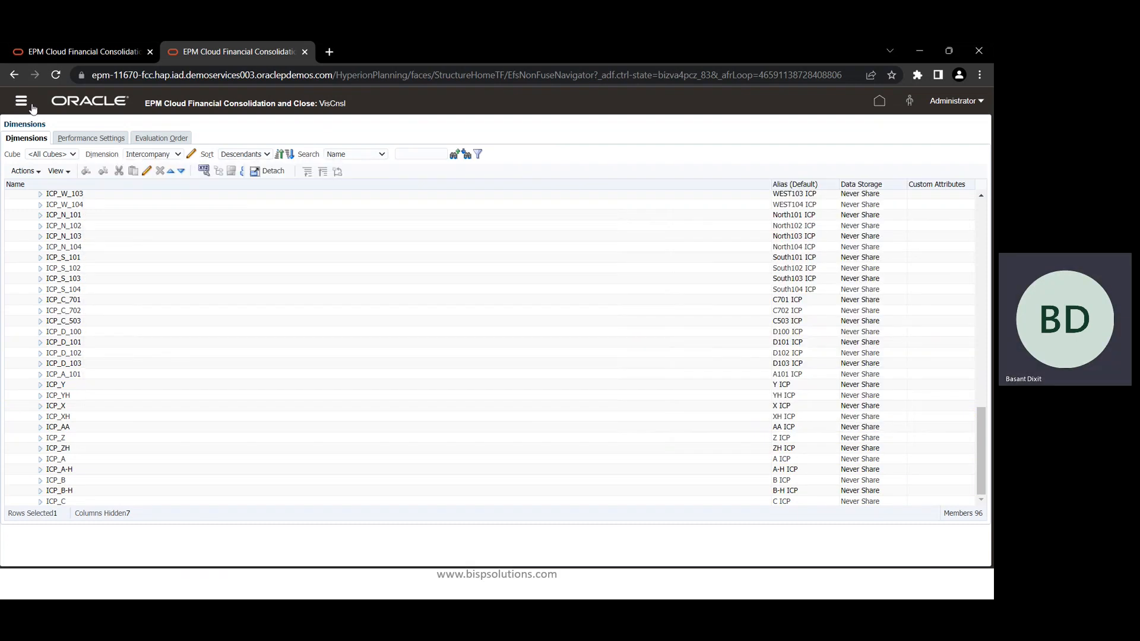
- Open the Consolidation process page and show the calculation settings of the Equity Pickup entry under Local Currency
left_click(21, 103)
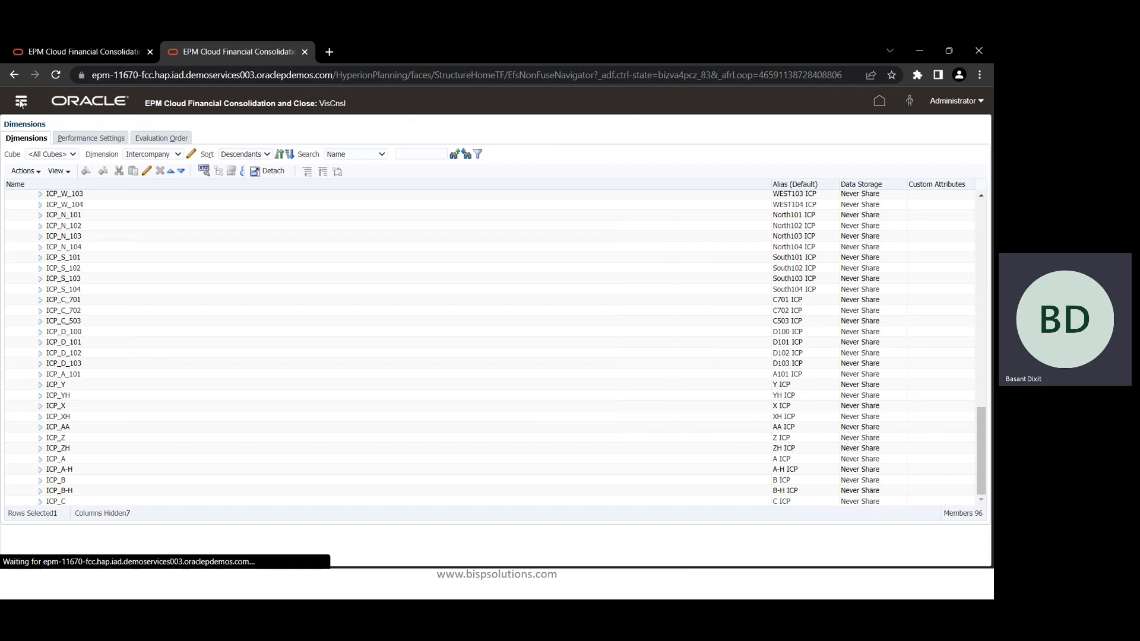
left_click(386, 185)
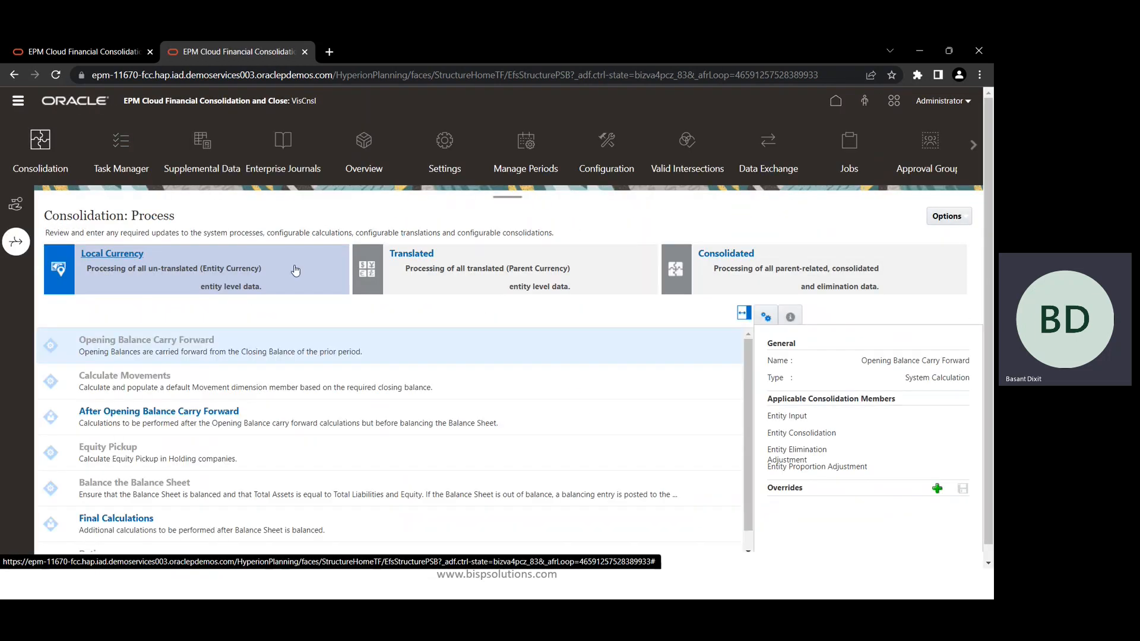
scroll(233, 426, "down", 1)
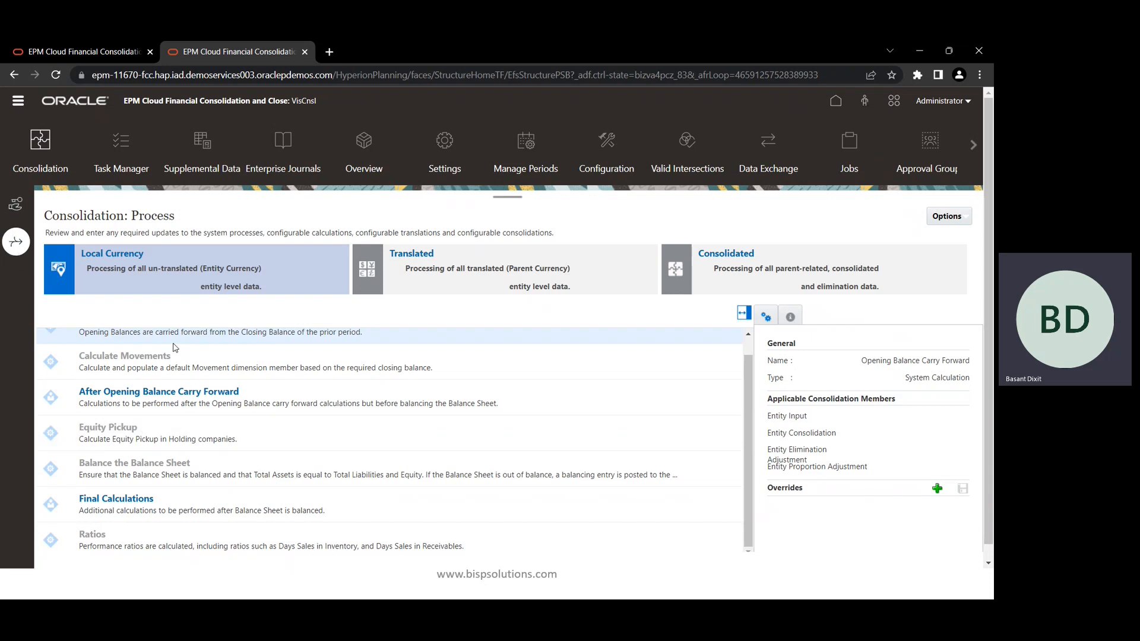
left_click(124, 435)
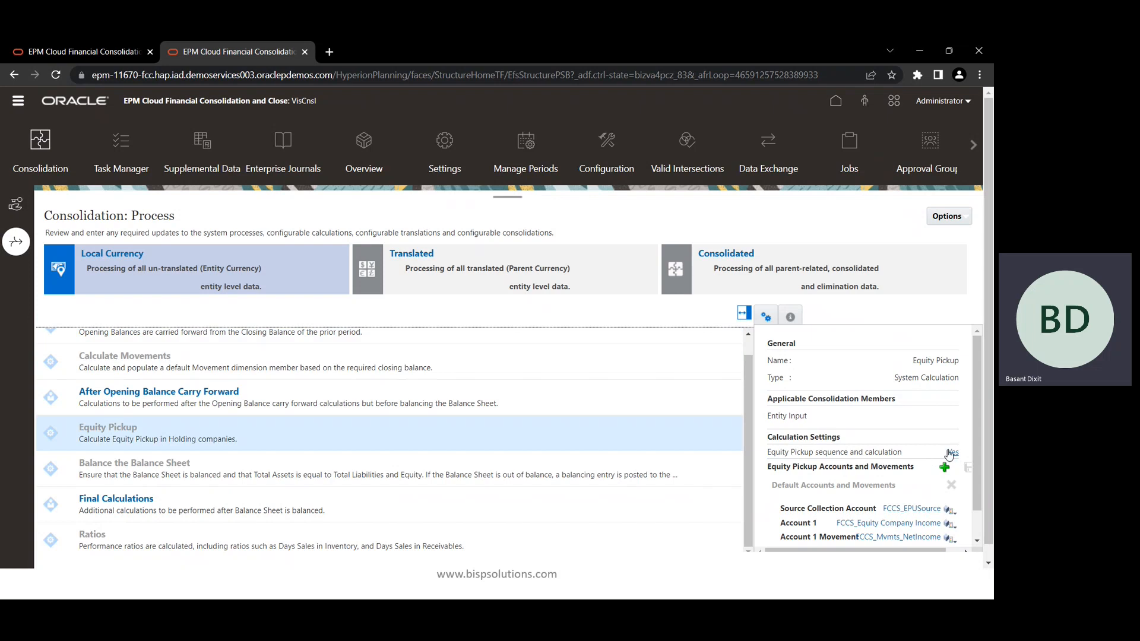
- Open Manage Ownership and choose parent entity A as the Entity member for its point of view
left_click(16, 206)
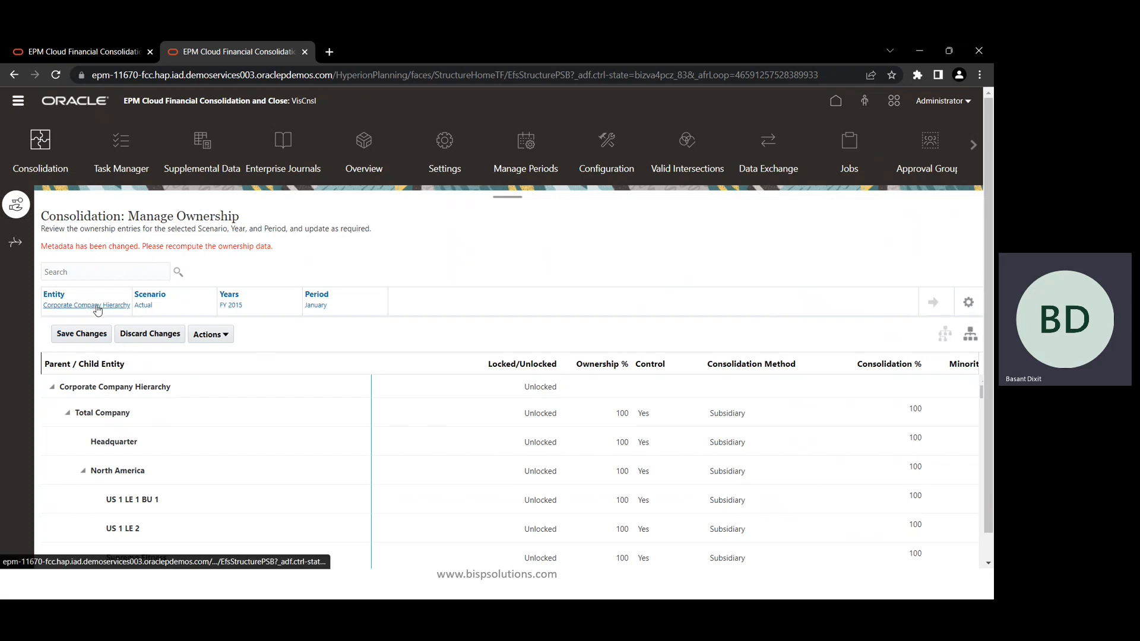
left_click(96, 304)
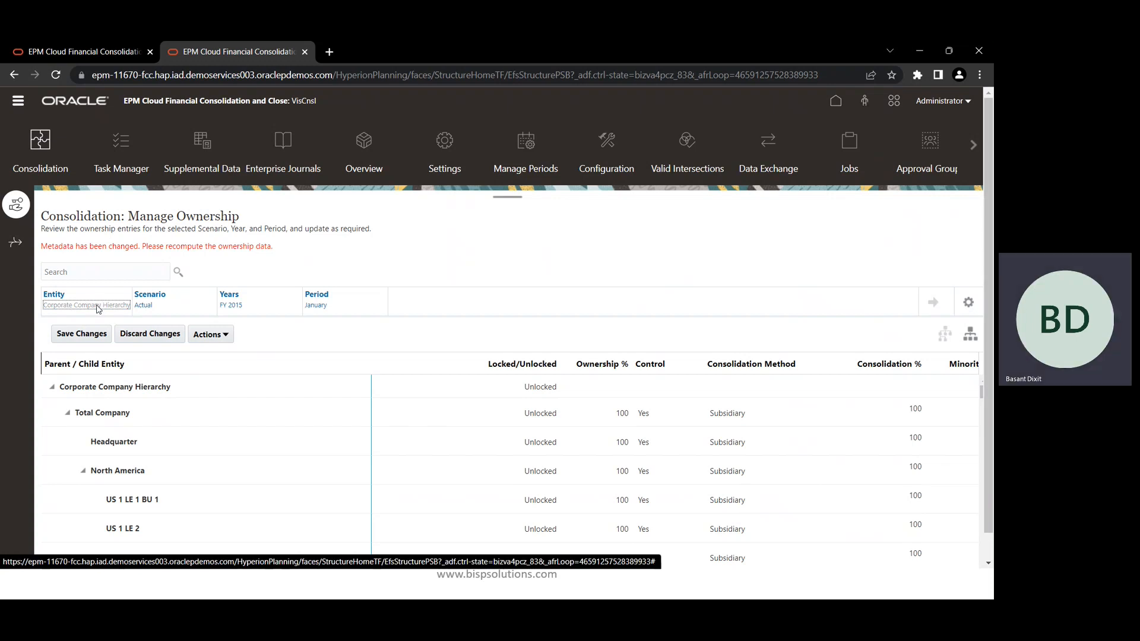
left_click(291, 211)
type("A")
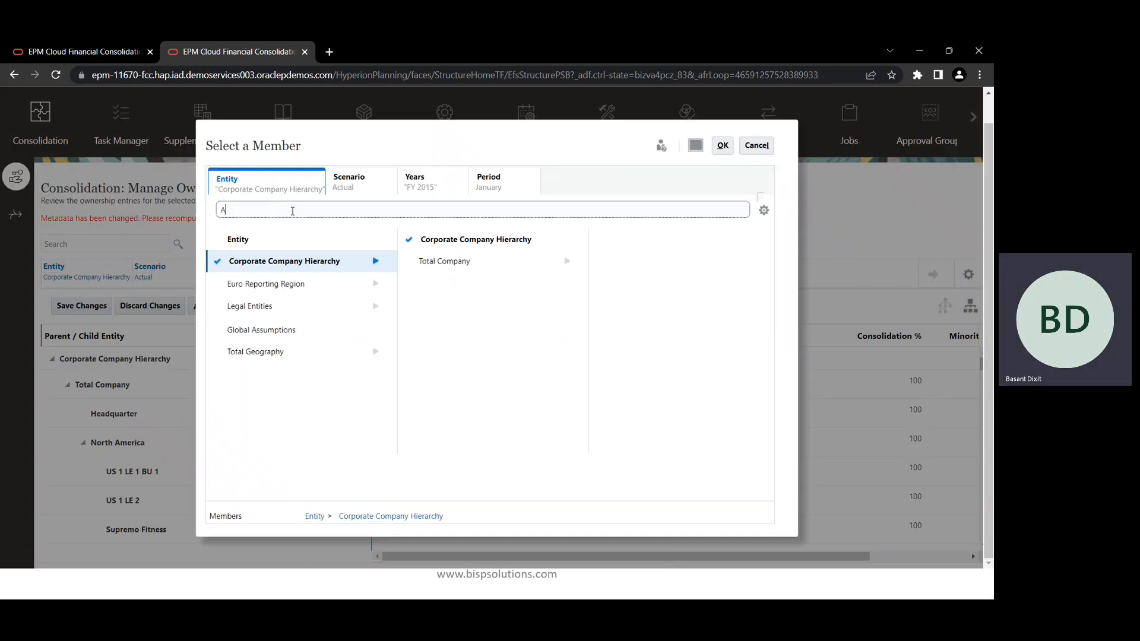
scroll(269, 346, "down", 6)
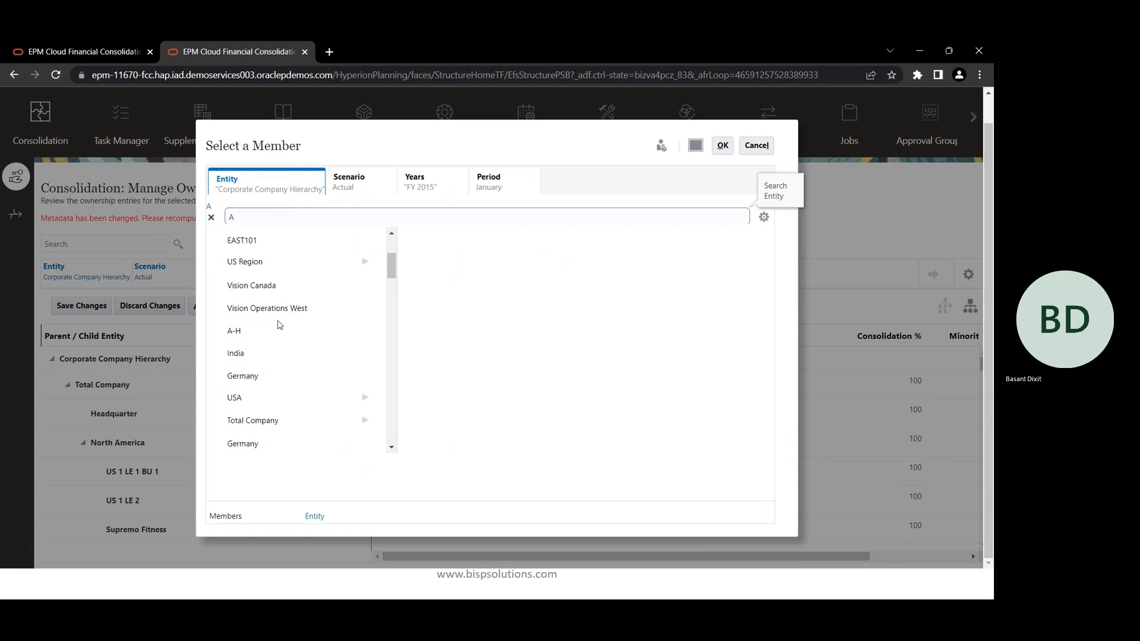
scroll(268, 351, "down", 5)
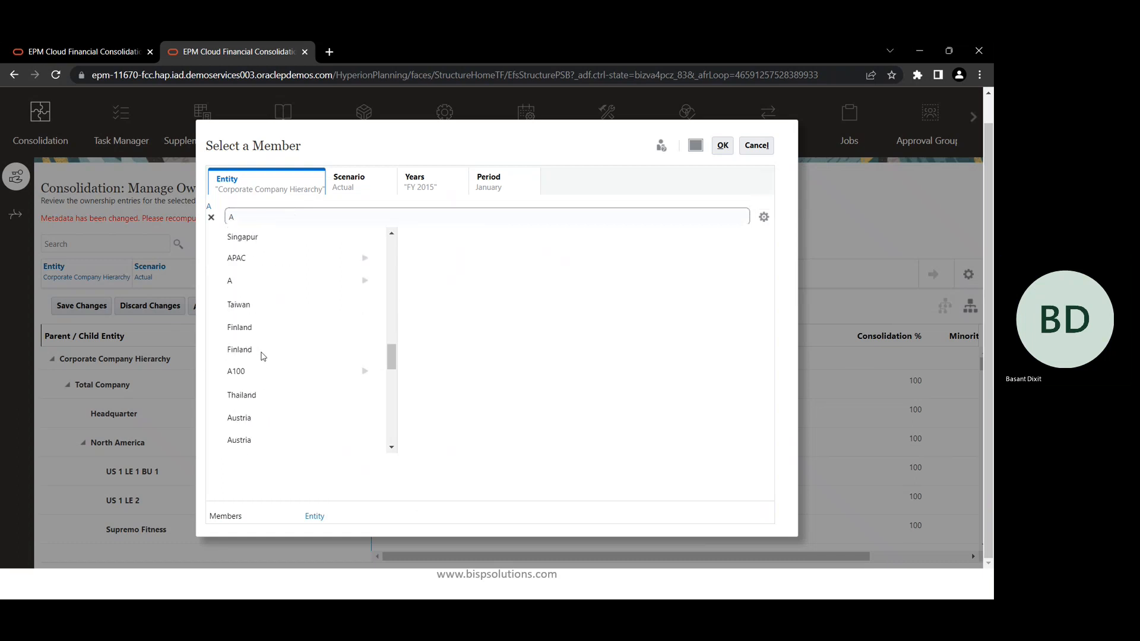
left_click(230, 316)
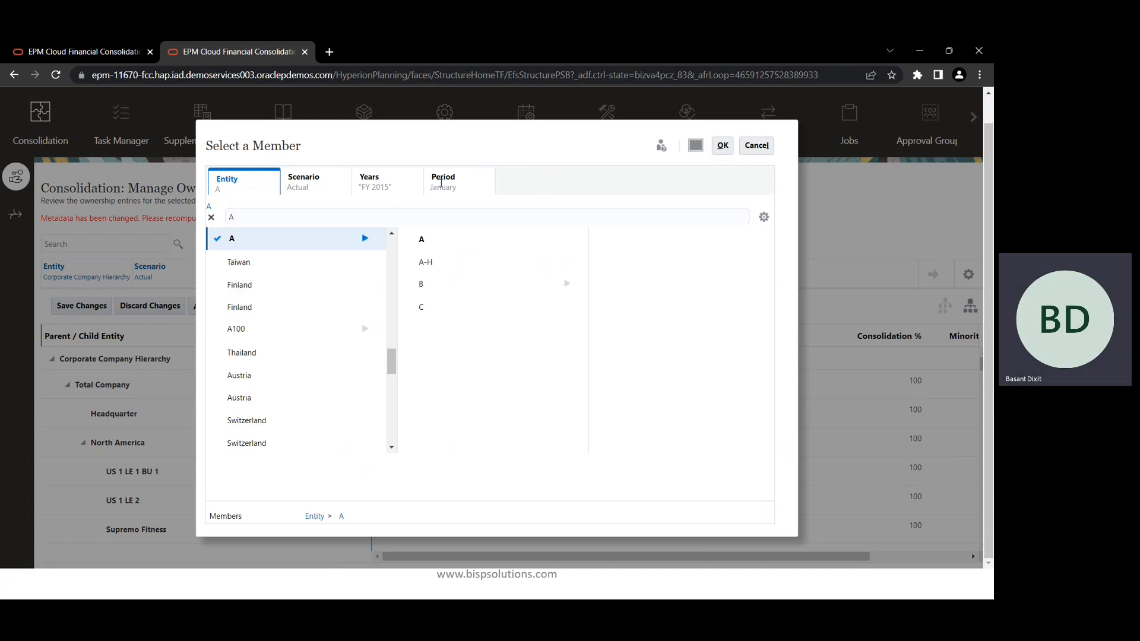
- Set the Years member of the ownership point of view to FY 2018 and confirm the member selection
left_click(439, 182)
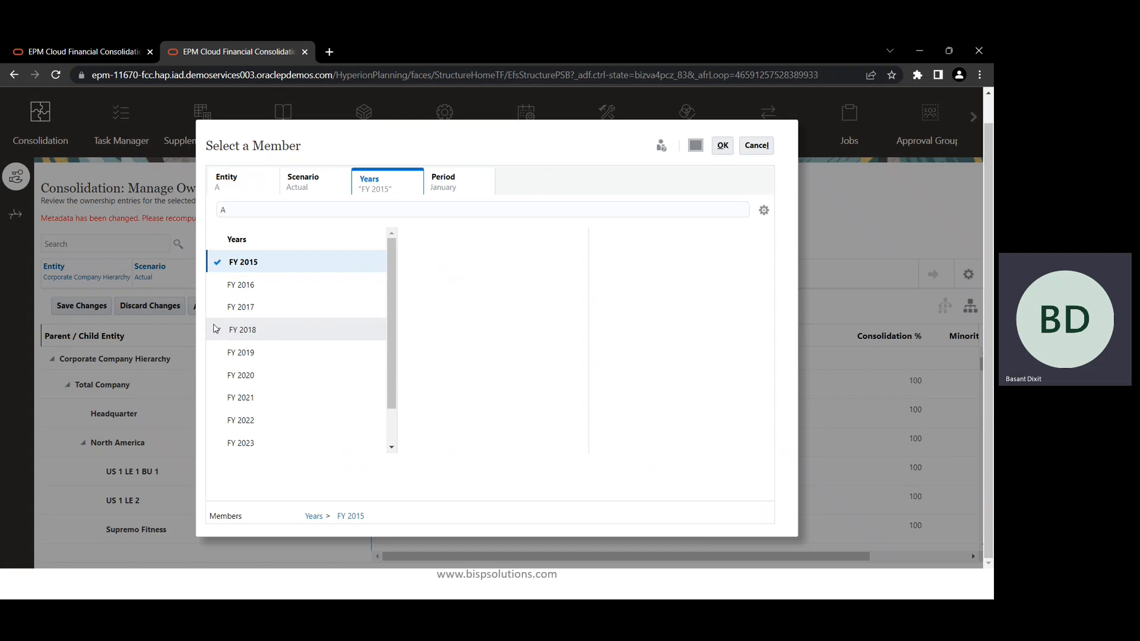
left_click(217, 338)
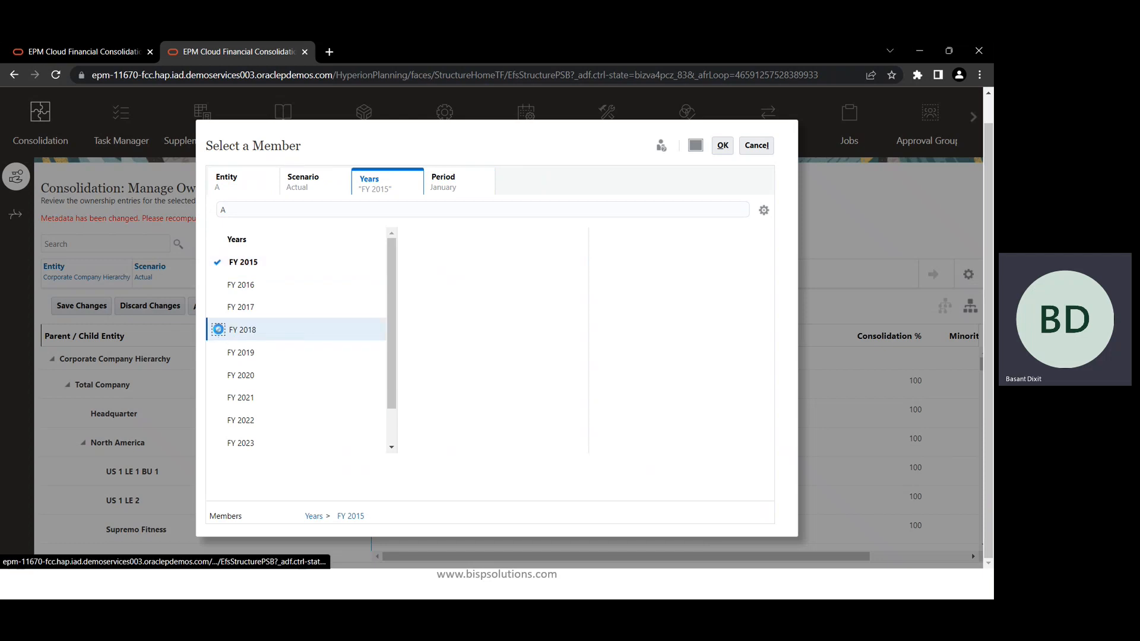
scroll(240, 323, "down", 1)
left_click(723, 146)
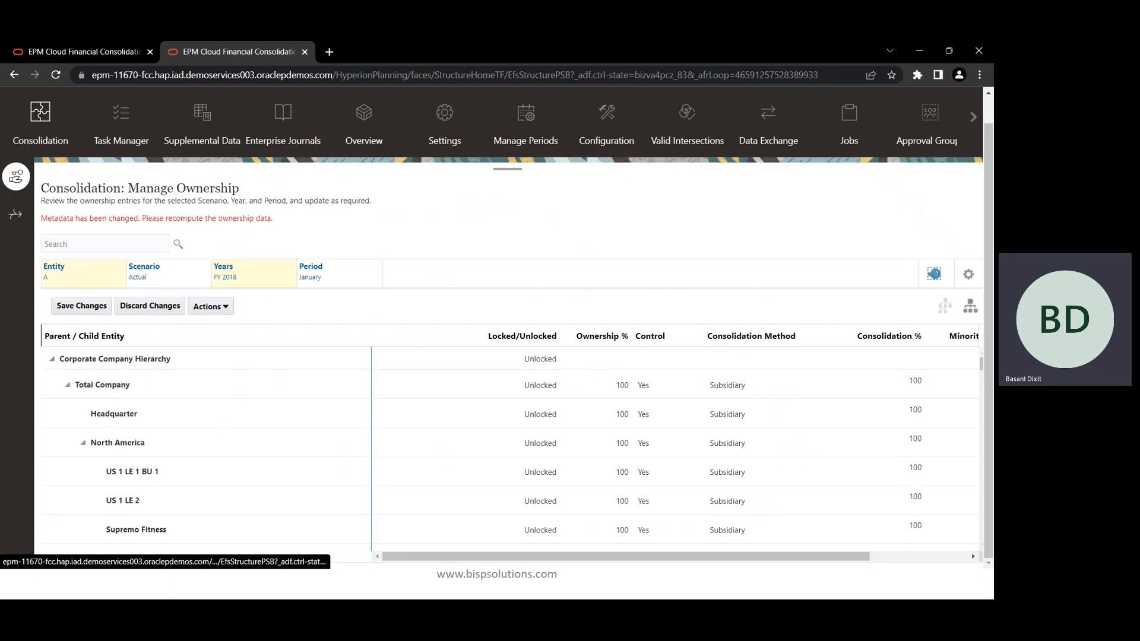
- Load the ownership data for entity A in FY 2018 and compare it with the Case 1 hierarchy in the Excel workbook
left_click(934, 274)
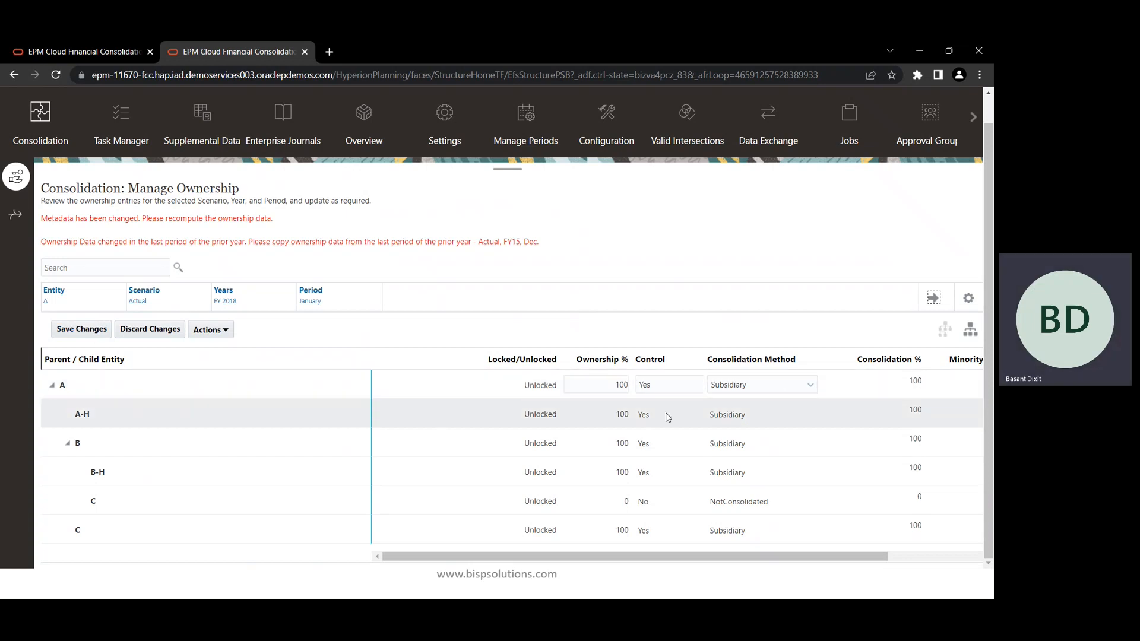
key("alt+Tab")
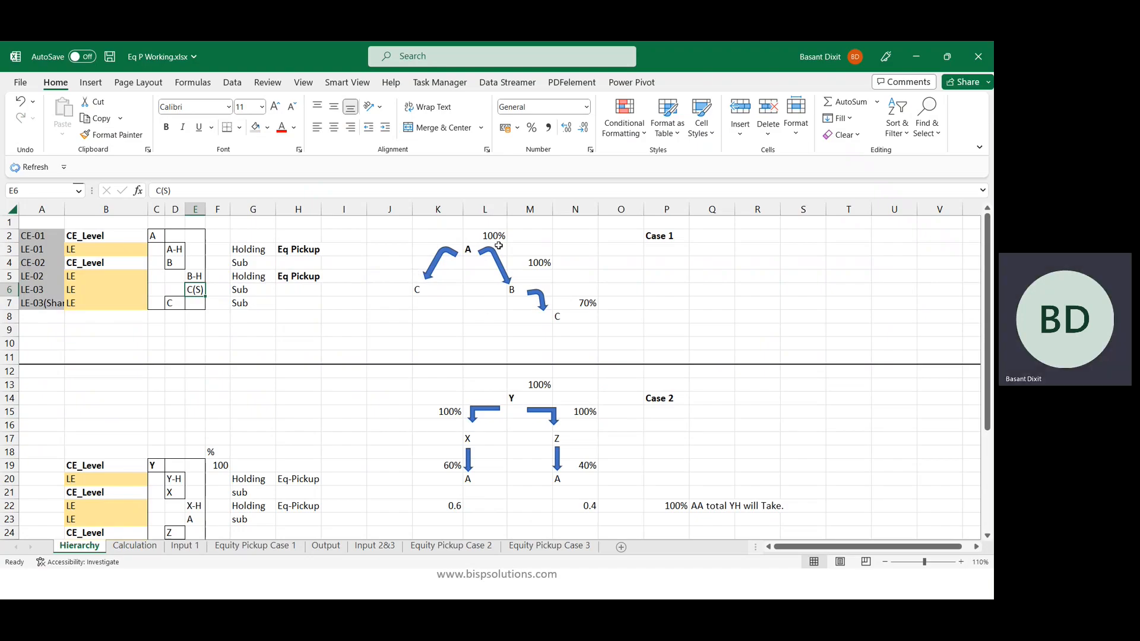
key("alt+Tab")
key("alt+Tab")
key("alt+Tab")
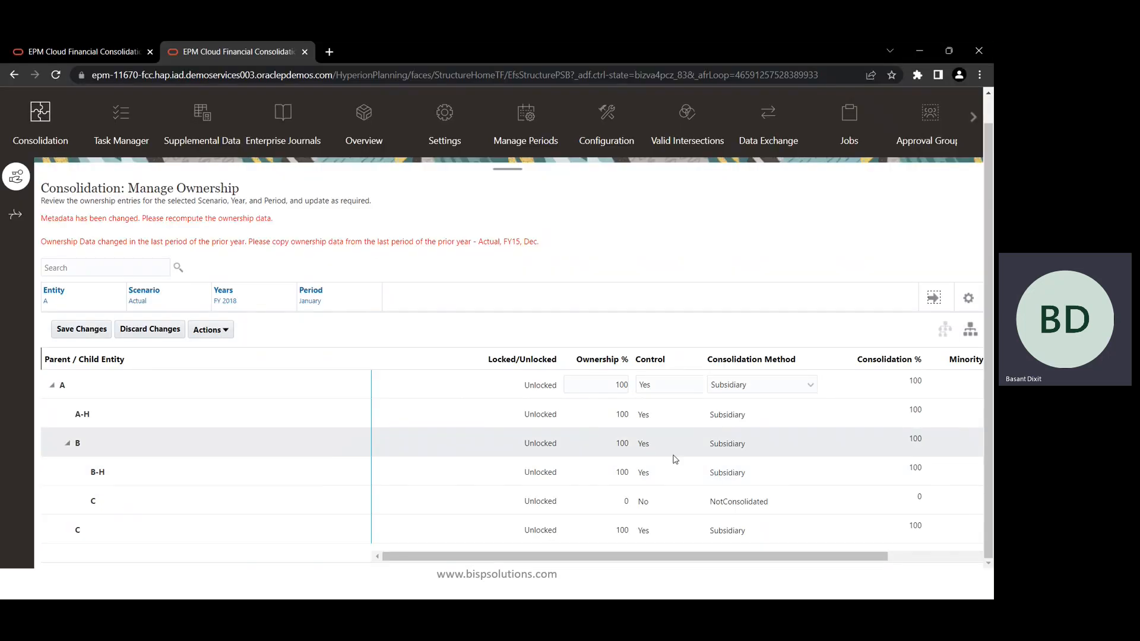
- Set the consolidation method of A-H and B-H to Holding
left_click(731, 411)
left_click(731, 417)
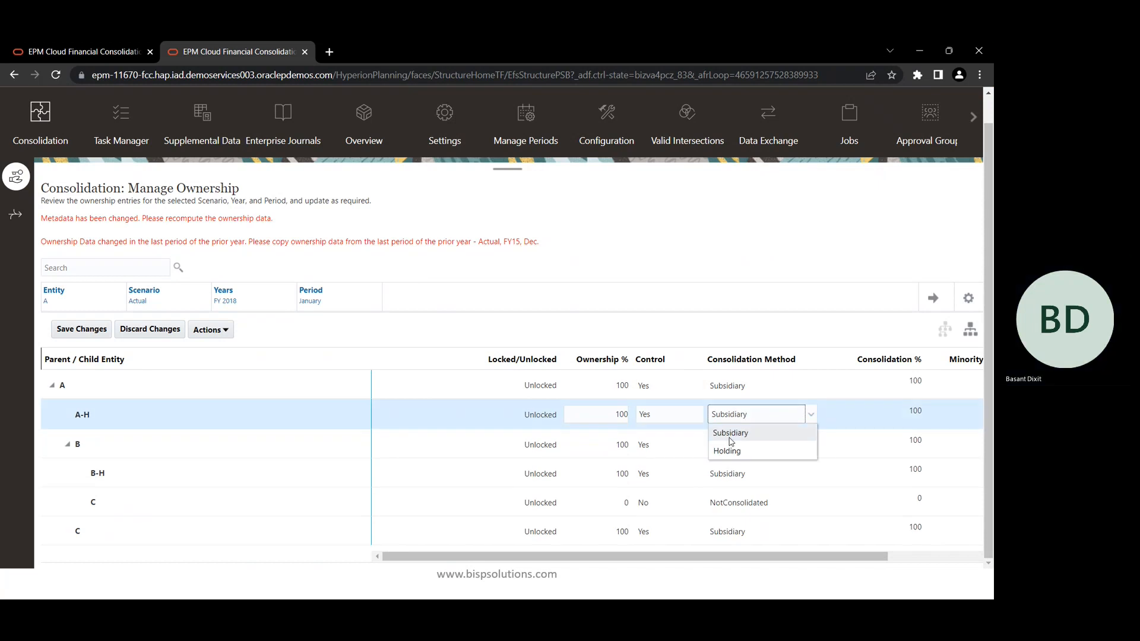
left_click(728, 447)
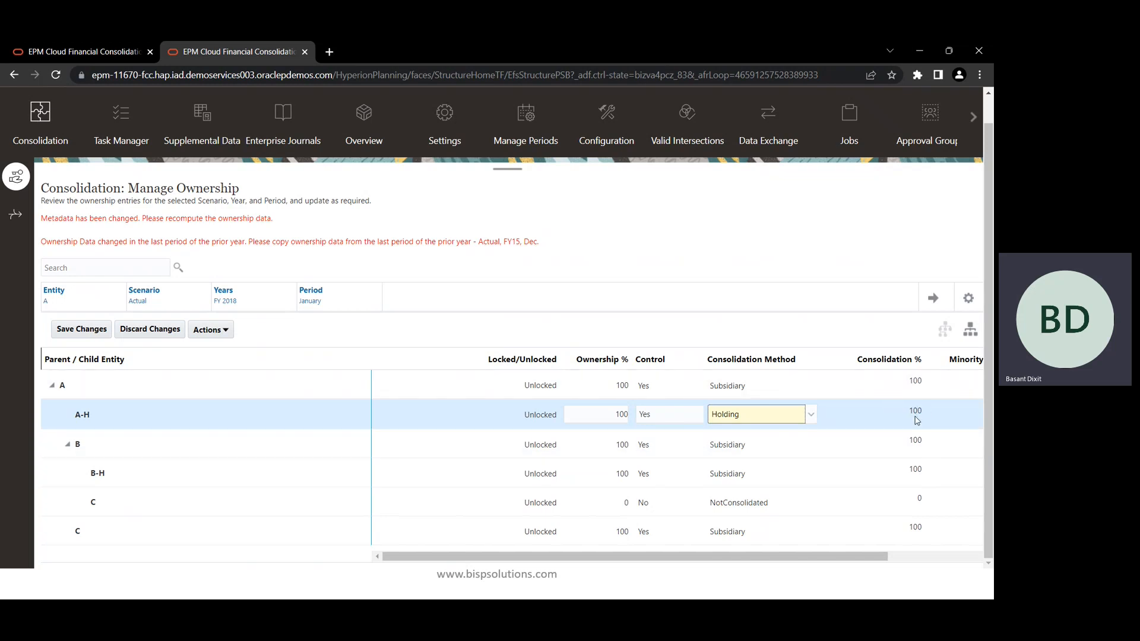
left_click(737, 478)
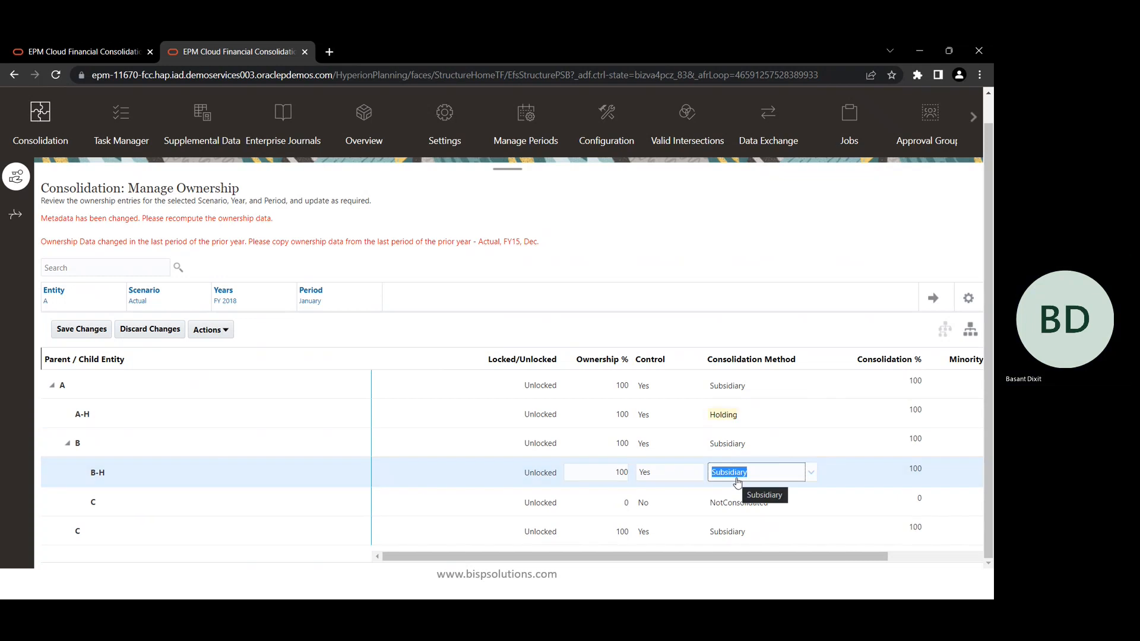
left_click(740, 481)
left_click(729, 509)
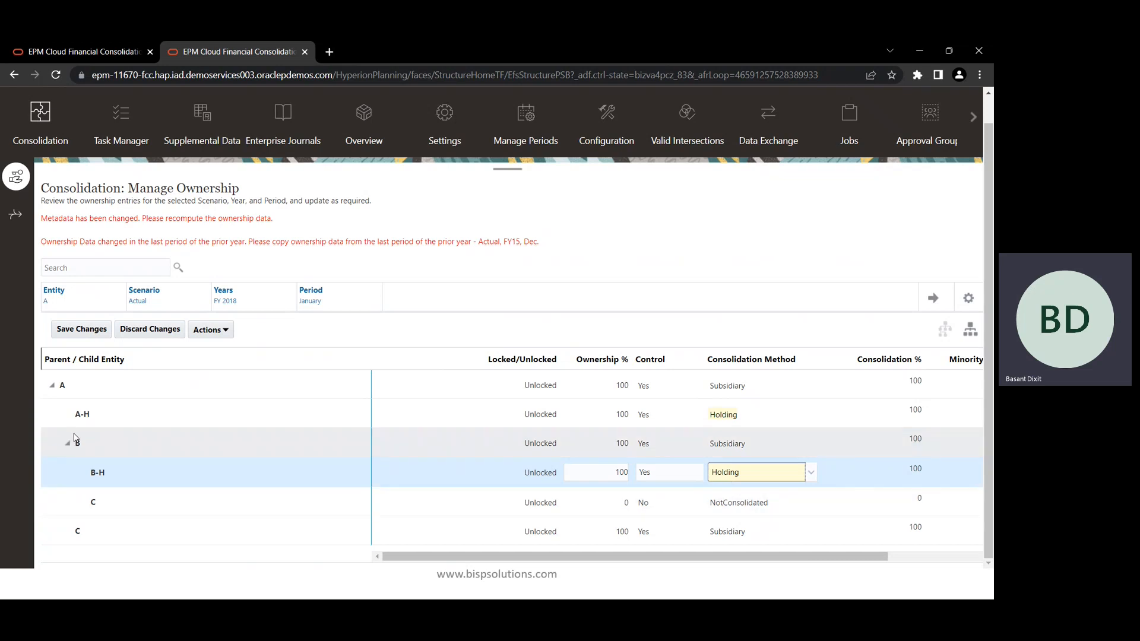
- Set the Ownership % of C to 70 under B and 30 directly under A, and save the ownership changes
left_click(622, 500)
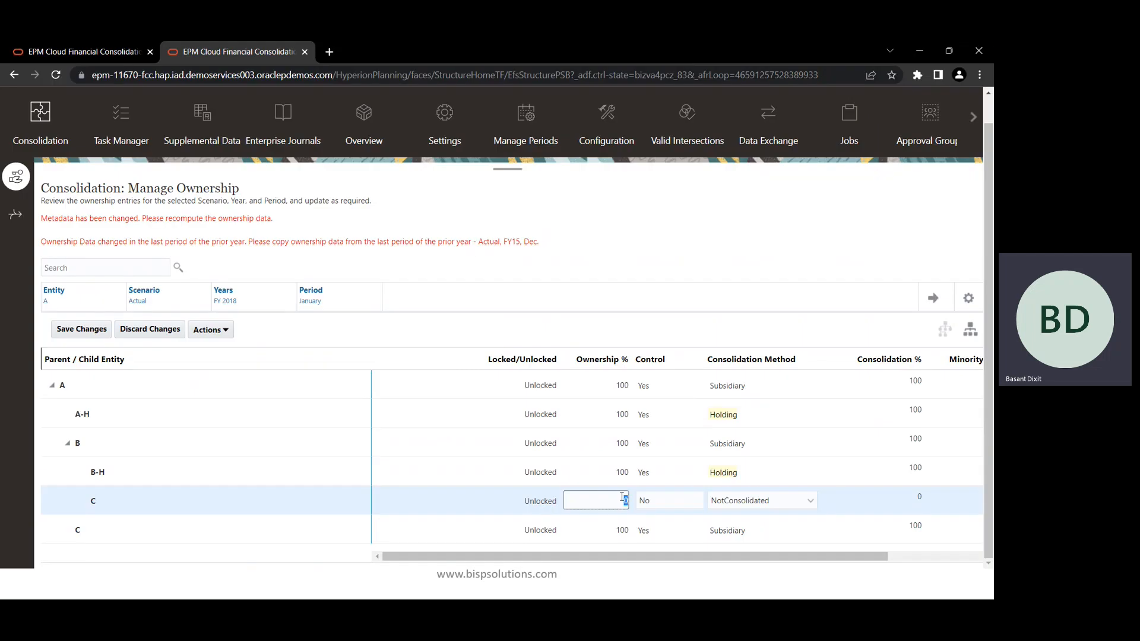
left_click(738, 502)
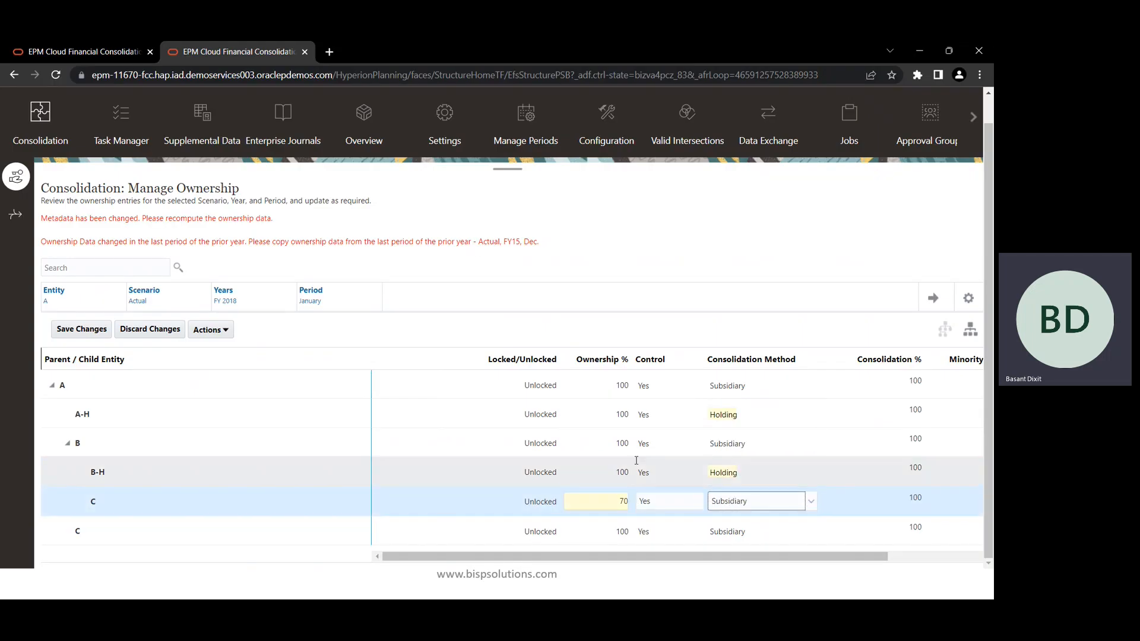
left_click(613, 532)
type("30")
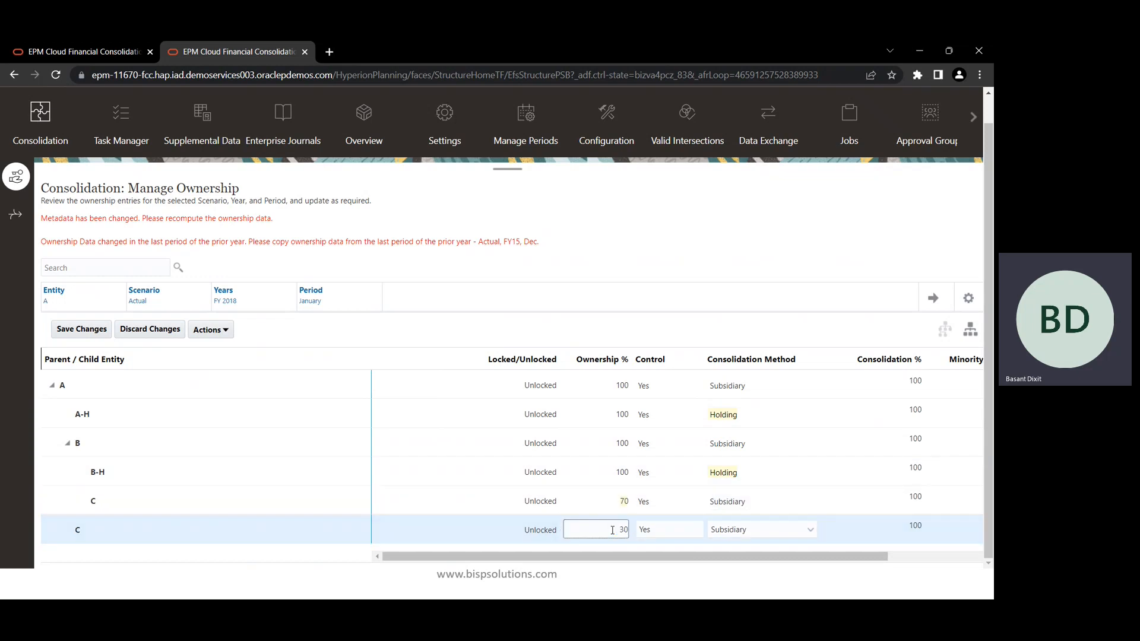
key("Tab")
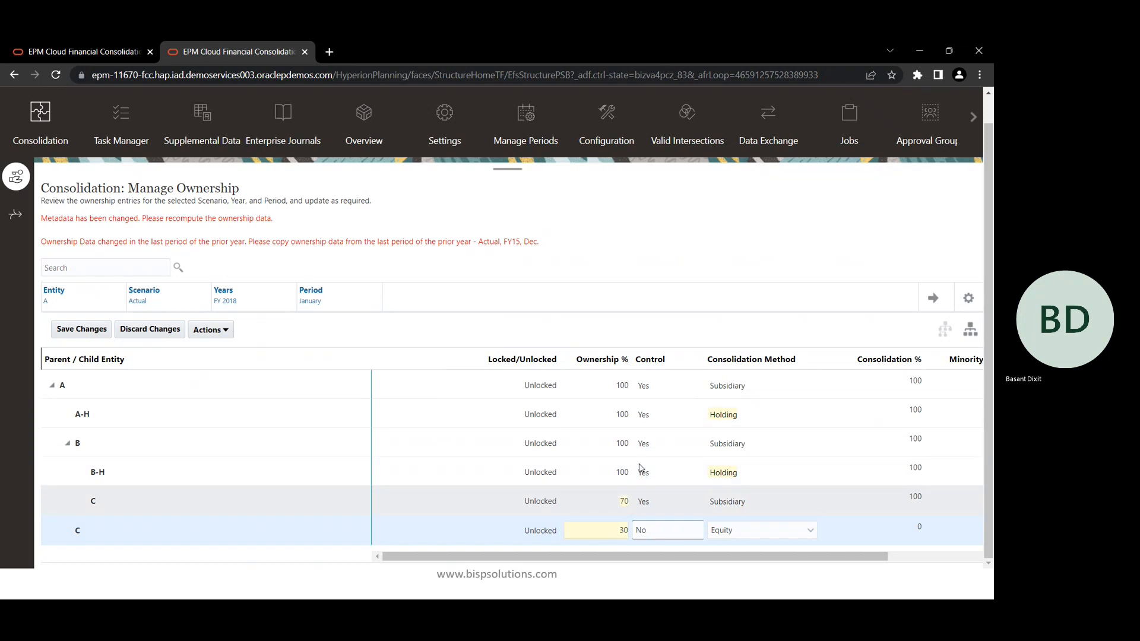
left_click(97, 332)
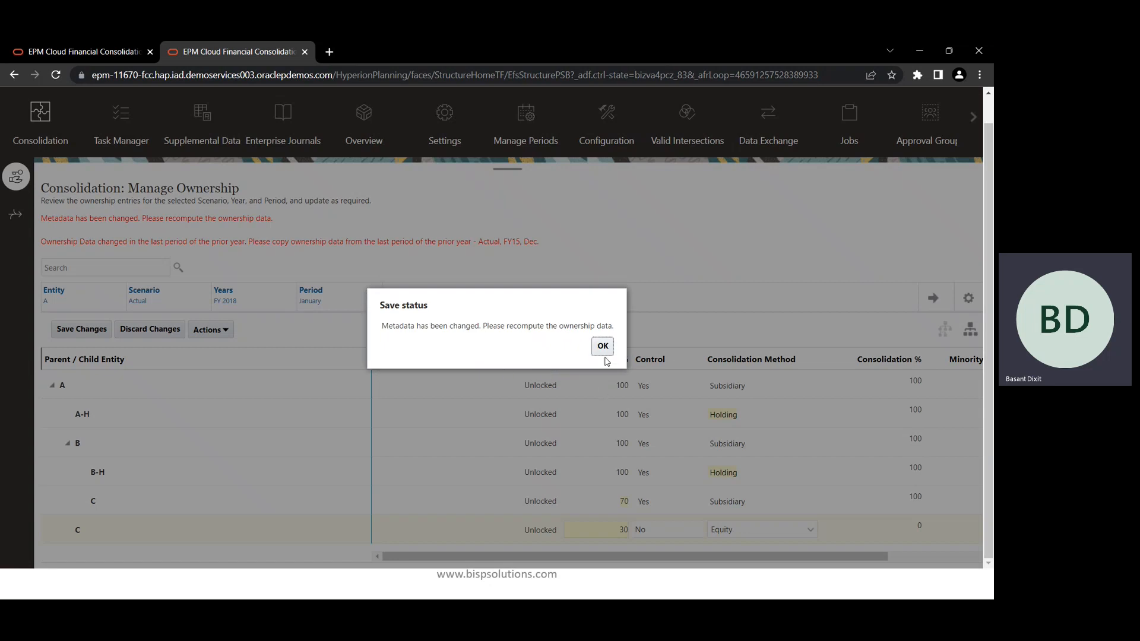
left_click(604, 348)
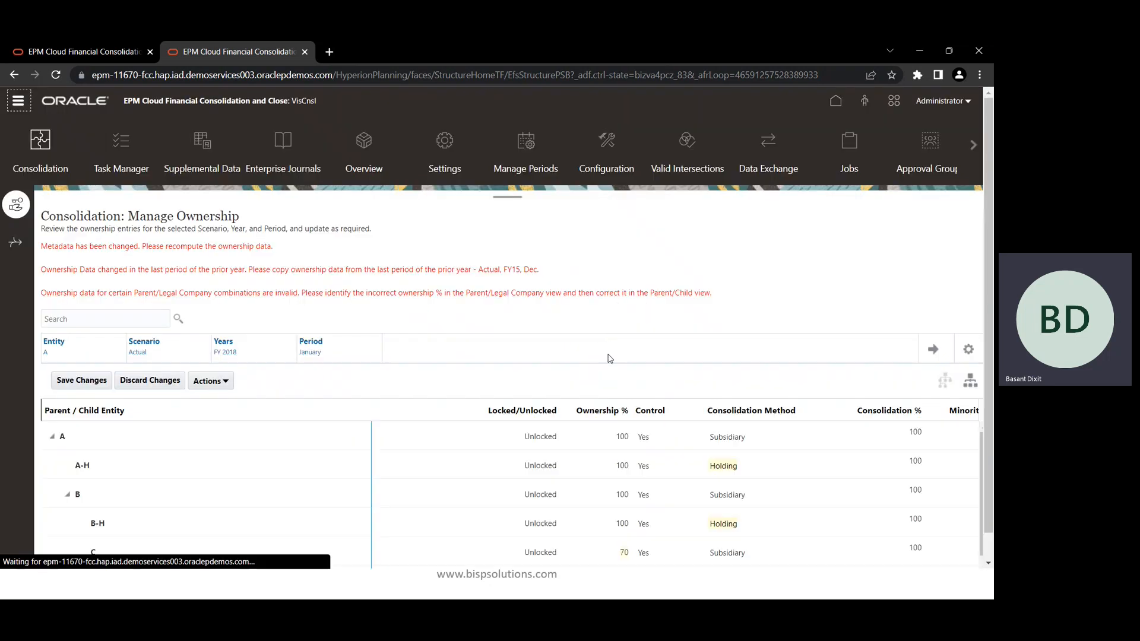
- Recompute the ownership data for scenario Actual, year FY 2018, starting in January
scroll(695, 478, "down", 2)
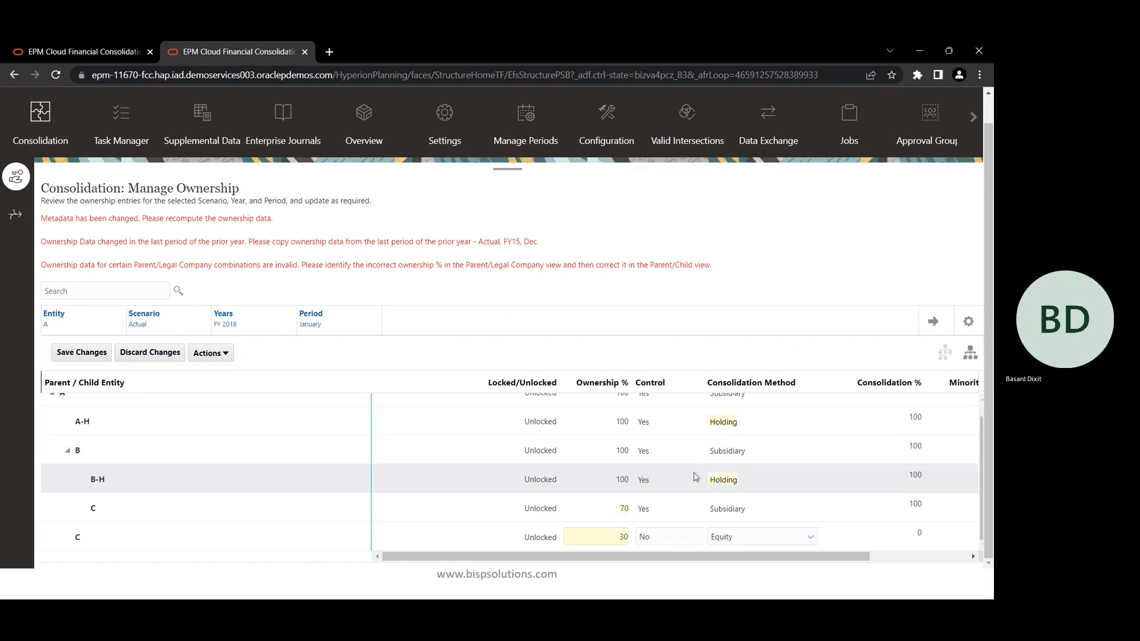
left_click(224, 355)
left_click(450, 350)
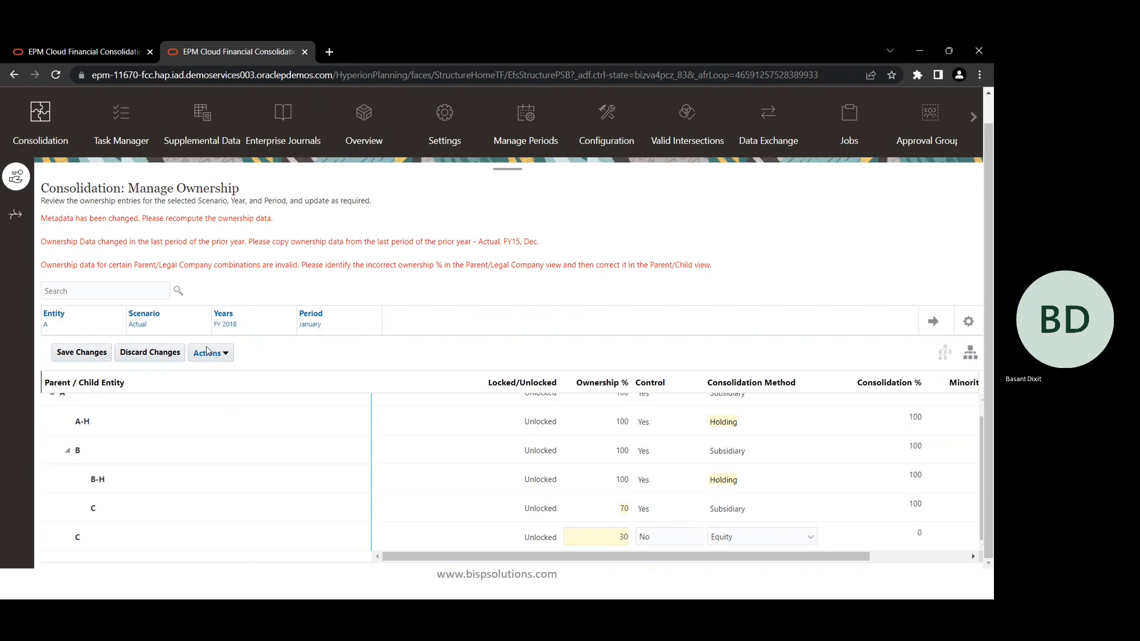
scroll(174, 434, "up", 3)
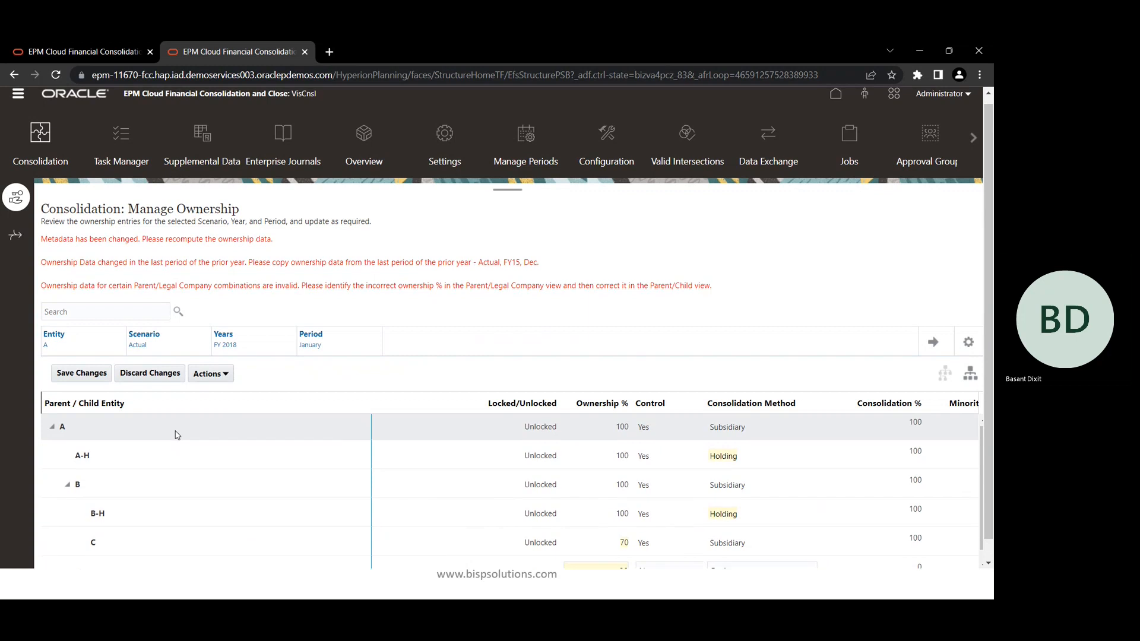
scroll(177, 436, "down", 2)
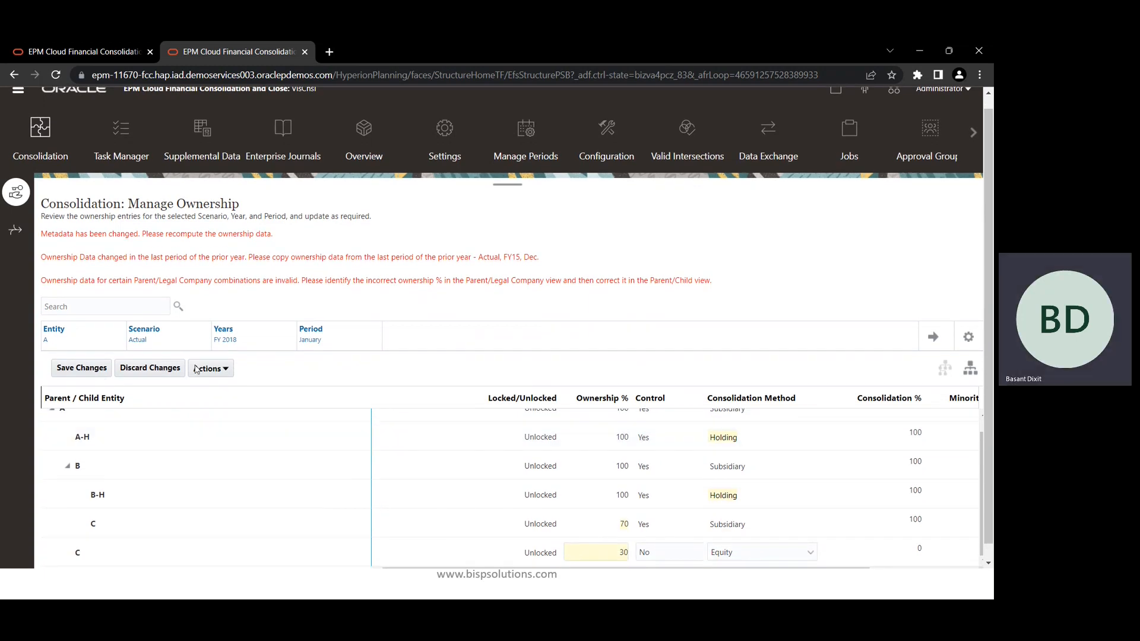
left_click(212, 369)
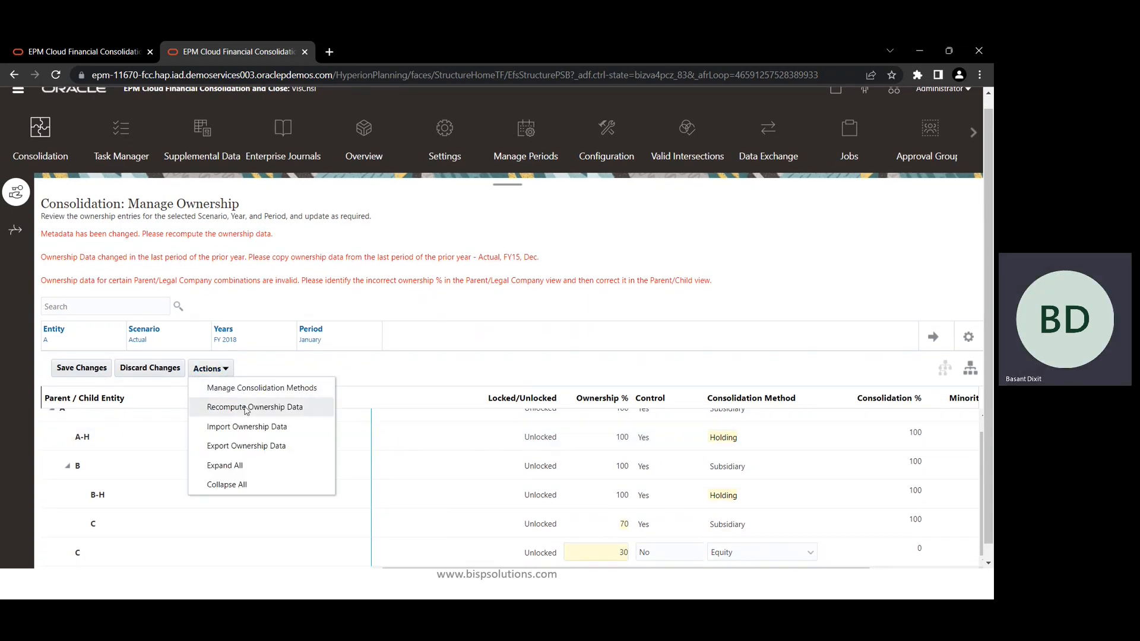
left_click(245, 408)
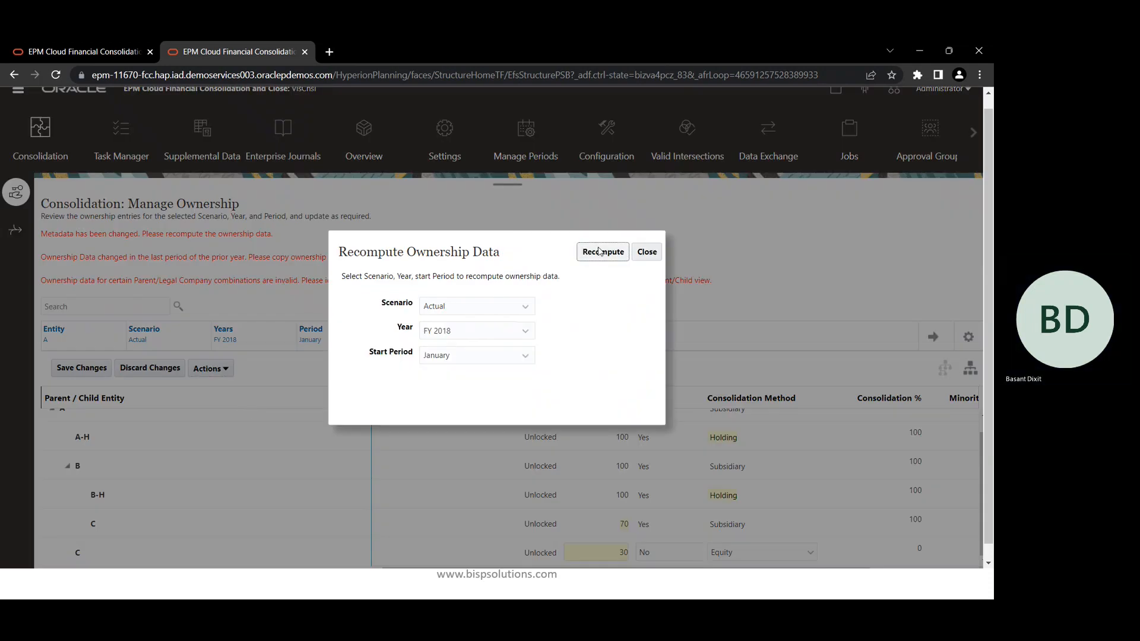
left_click(604, 253)
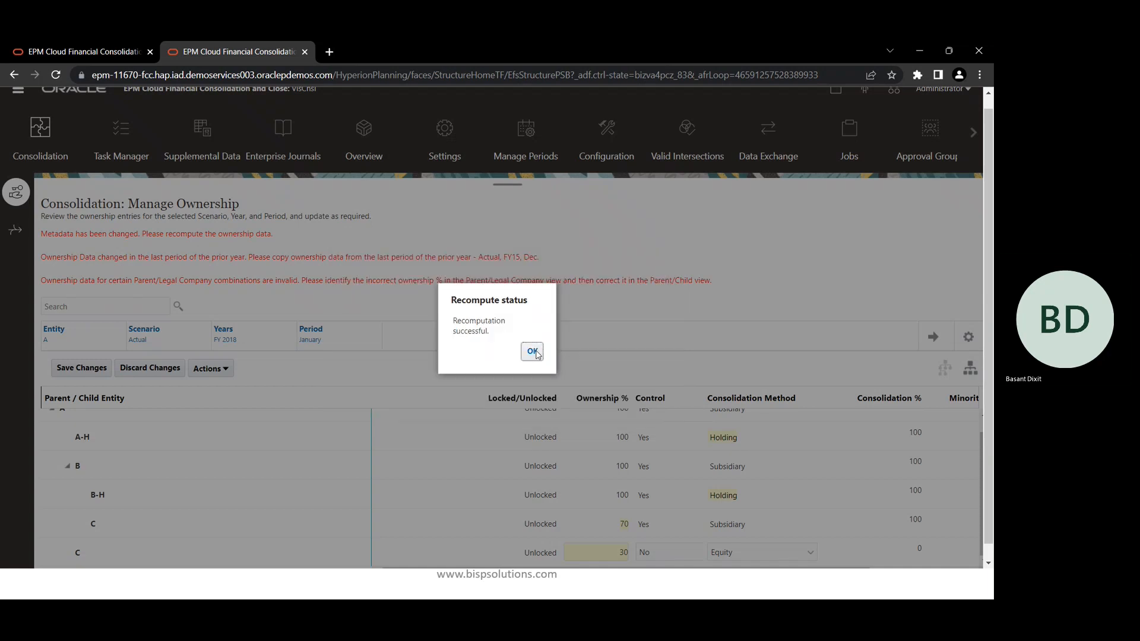
left_click(532, 351)
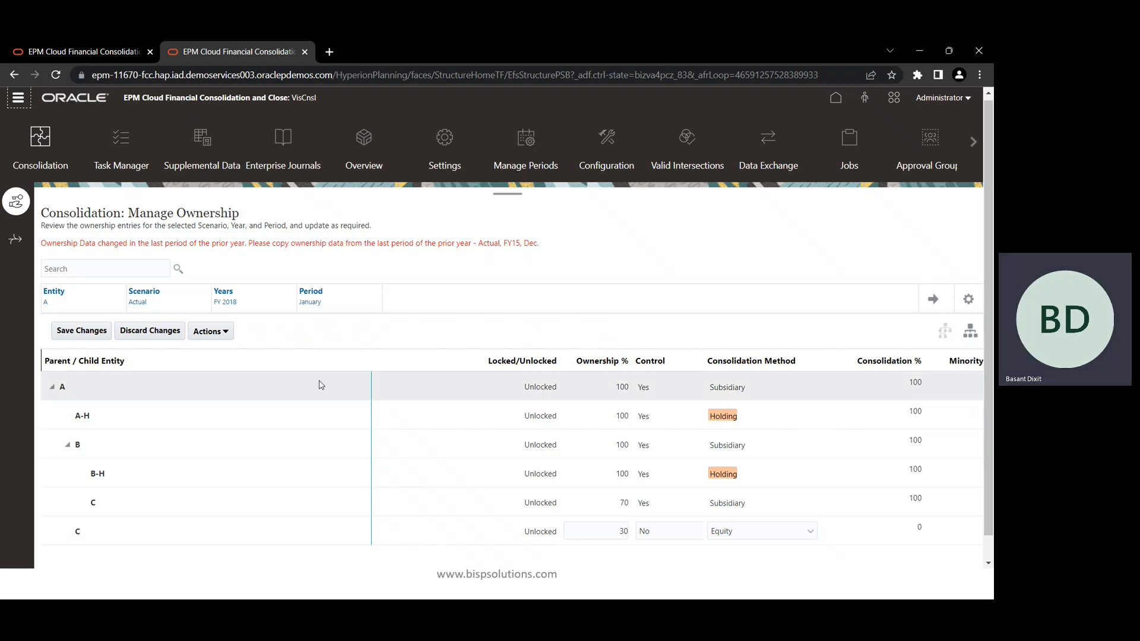
- Check the recomputed ownership data against the Case 1 hierarchy in the Excel workbook
key("alt+Tab")
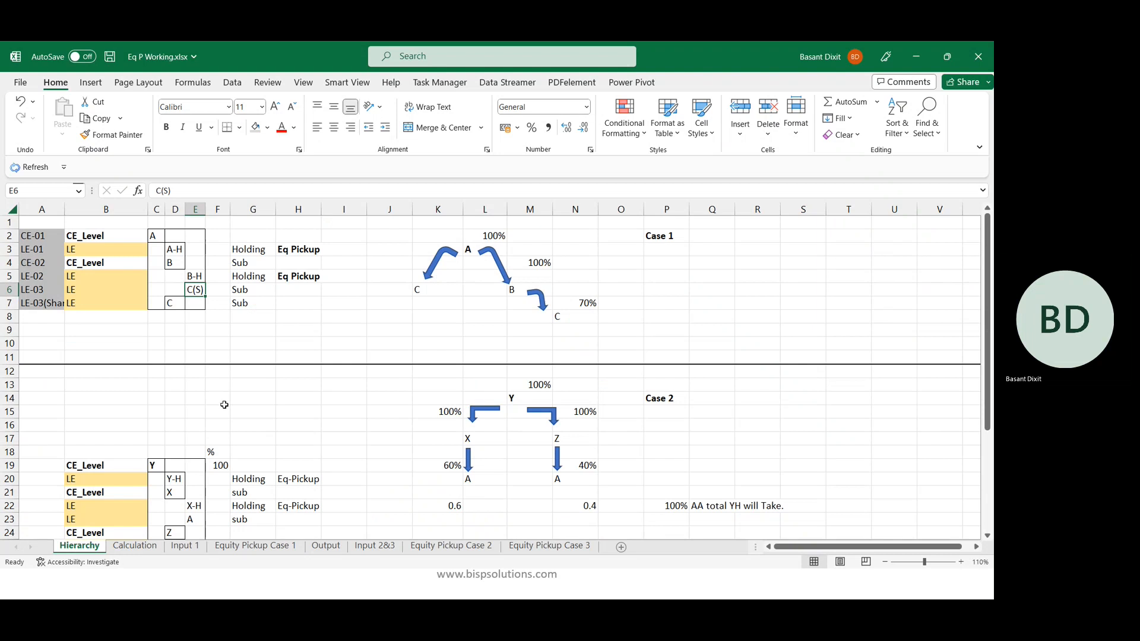
key("alt+Tab")
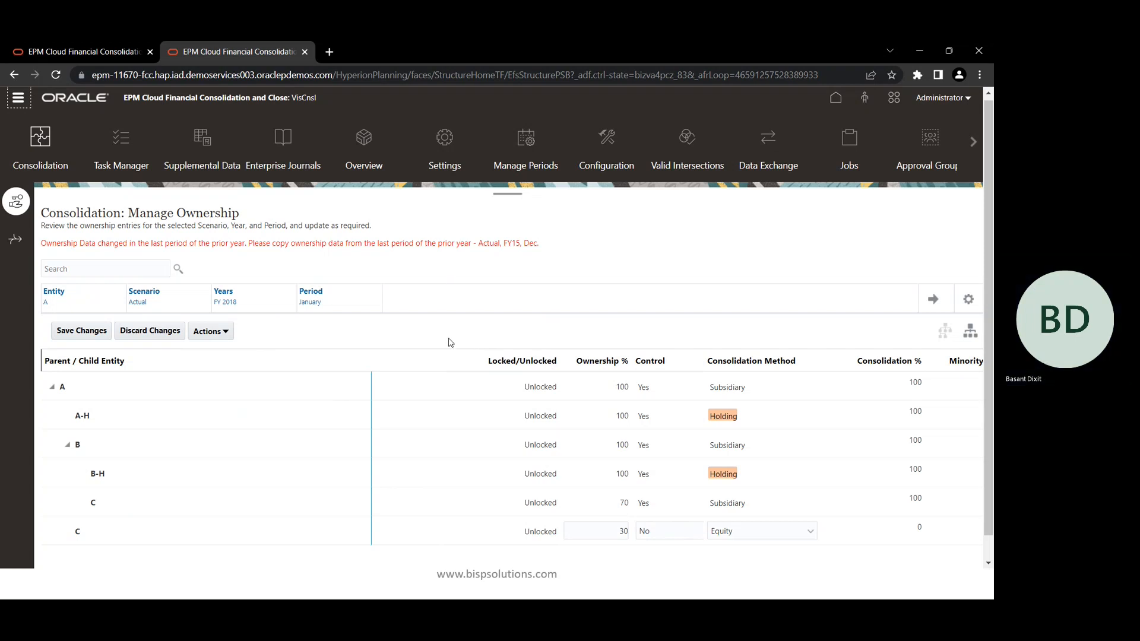
key("alt+Tab")
key("Escape")
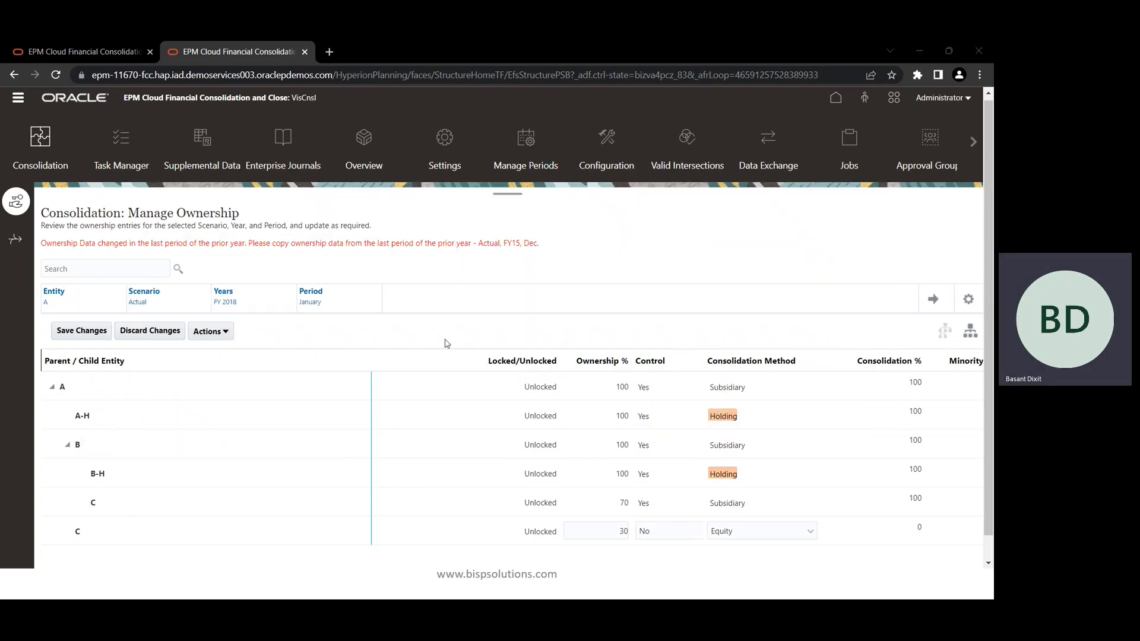
- Show the ownership data by Parent / Legal Entity and compare the A and B groups with the Case 1 hierarchy in Excel
left_click(971, 333)
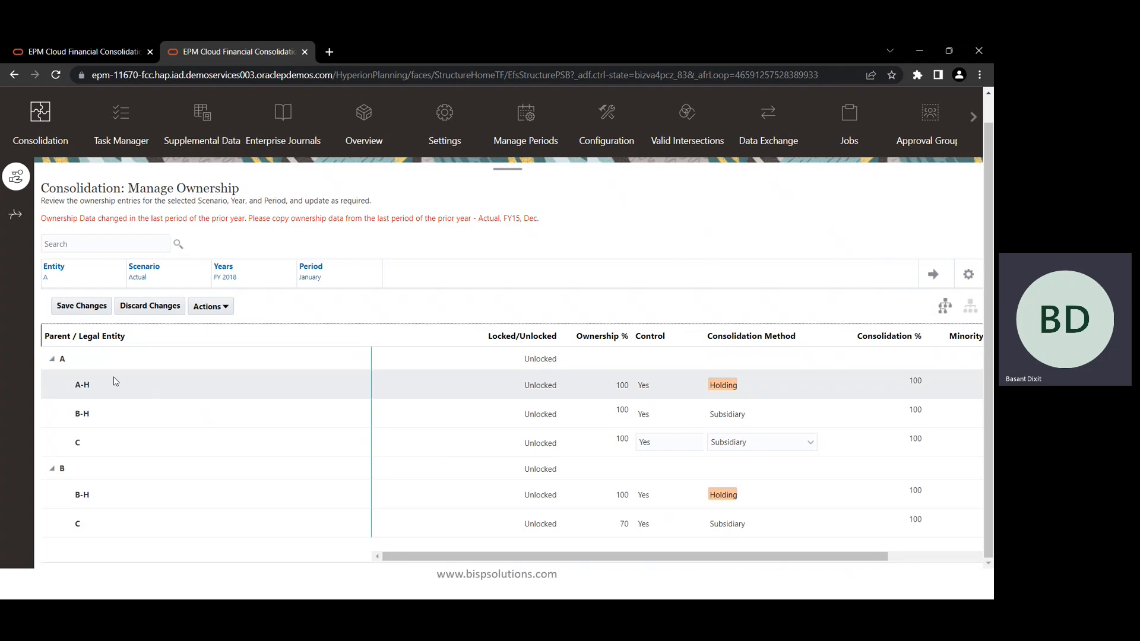
key("alt+Tab")
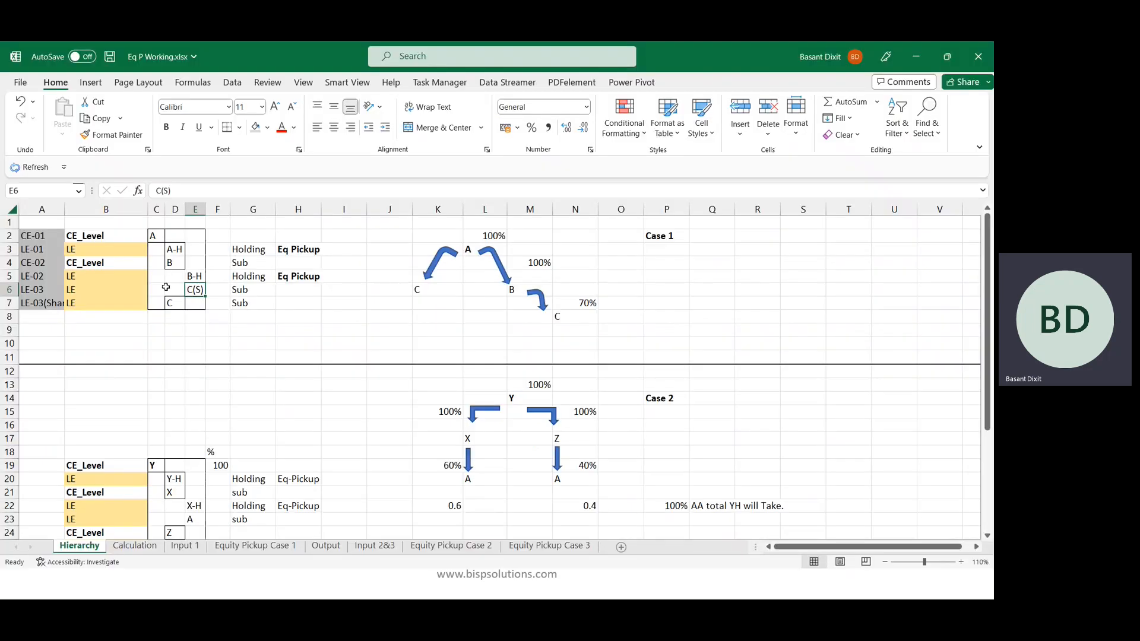
key("alt+Tab")
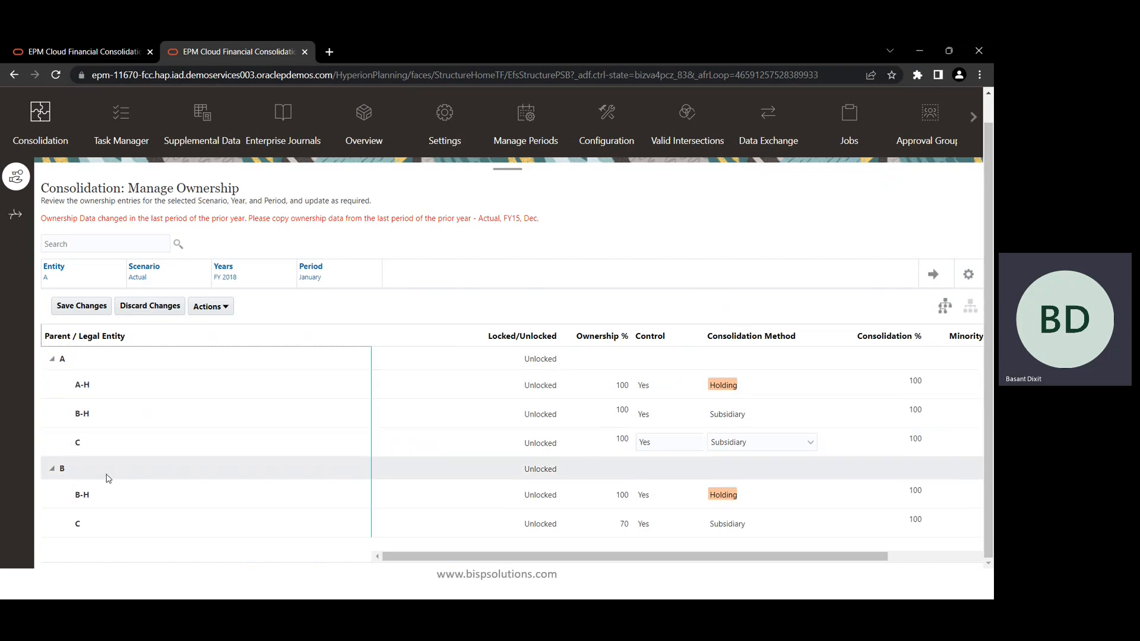
key("alt+Tab")
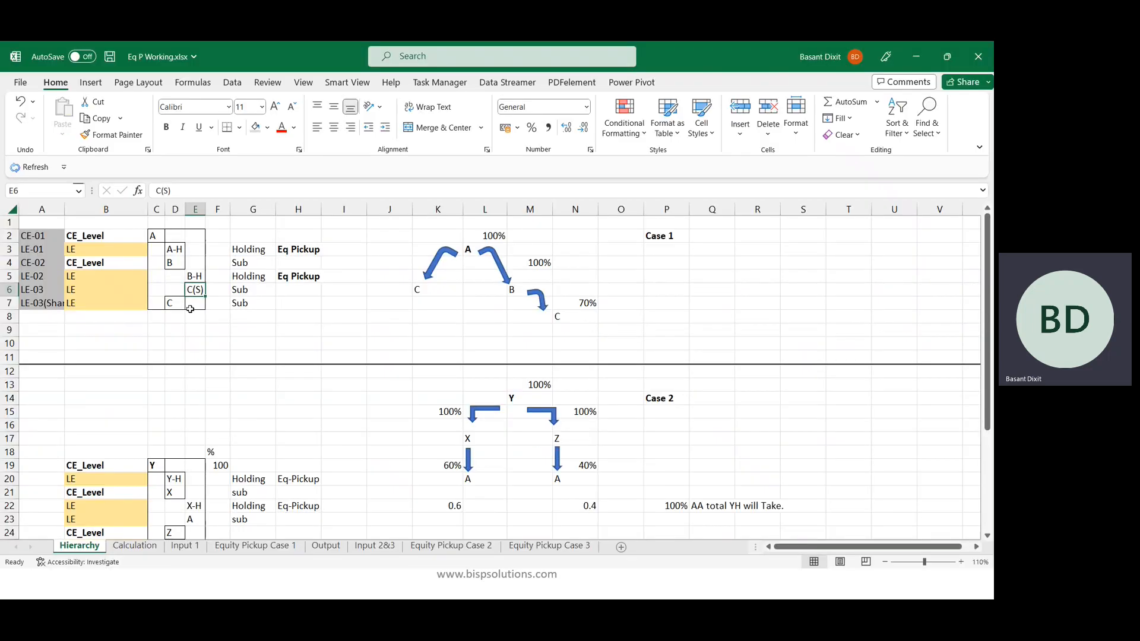
key("alt+Tab")
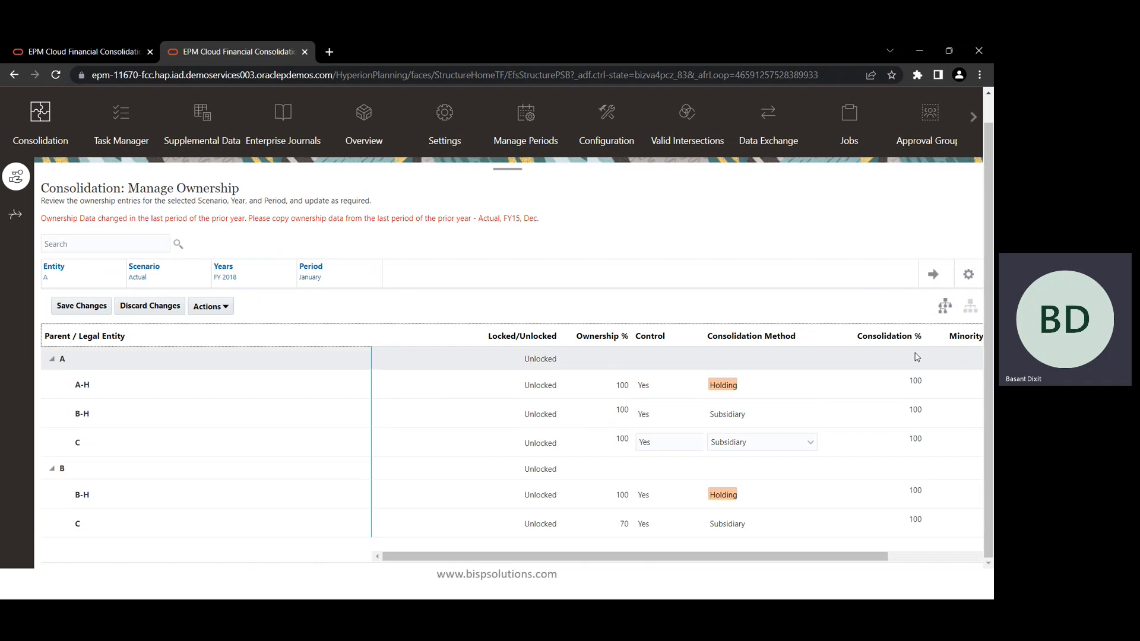
- Review the Parent / Child Entity view against the Parent / Legal Entity view and switch back to the Hierarchy sheet in Excel
left_click(945, 306)
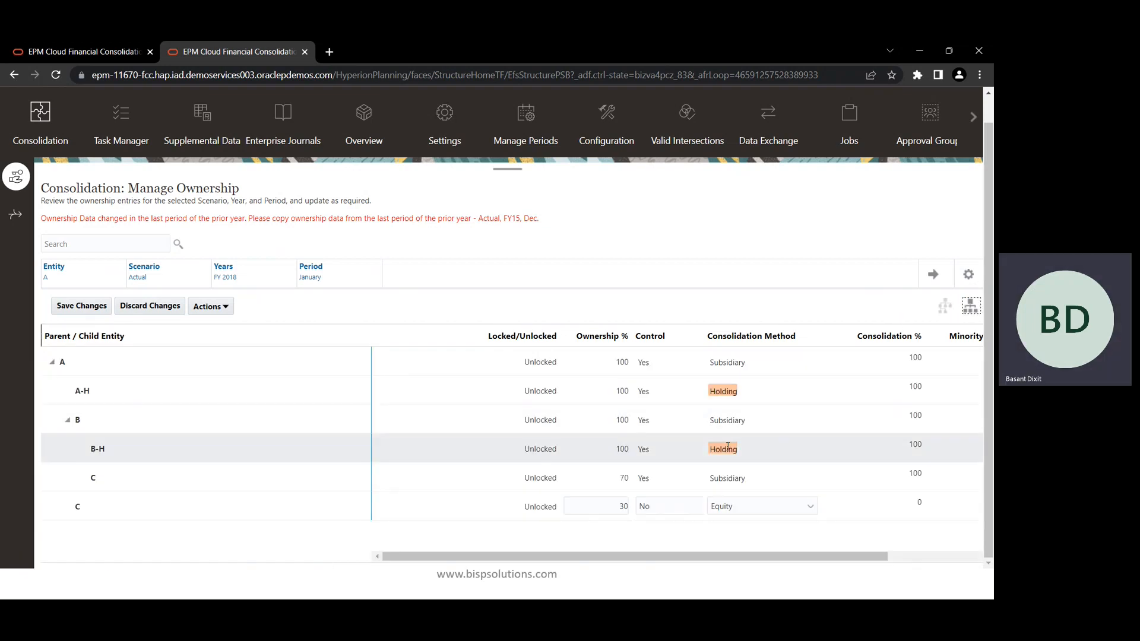
left_click(972, 307)
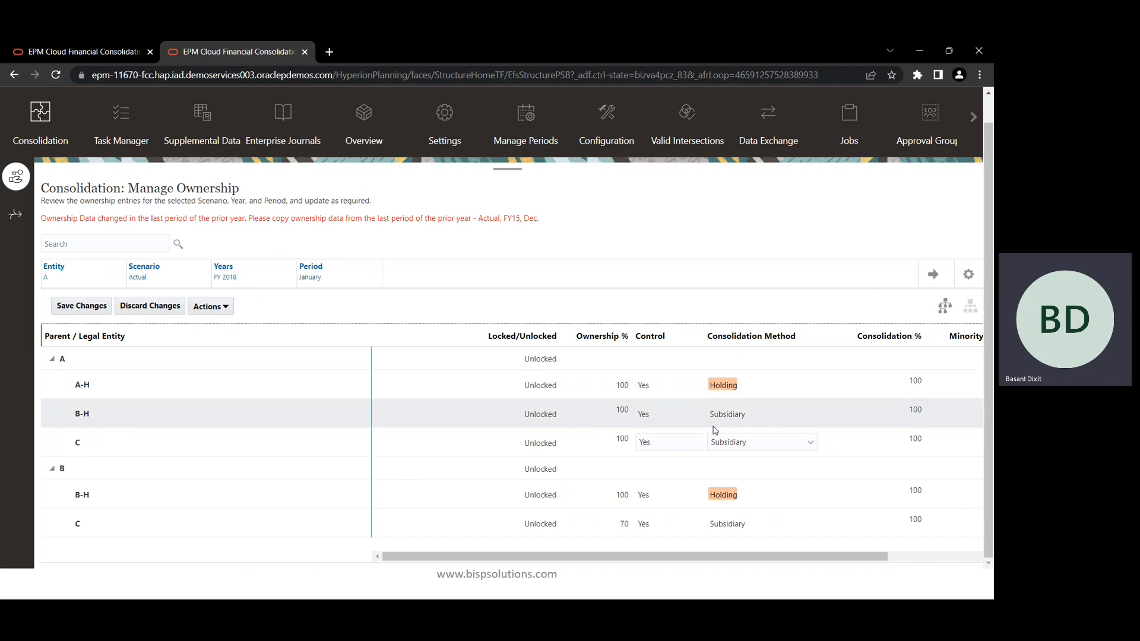
key("alt+Tab")
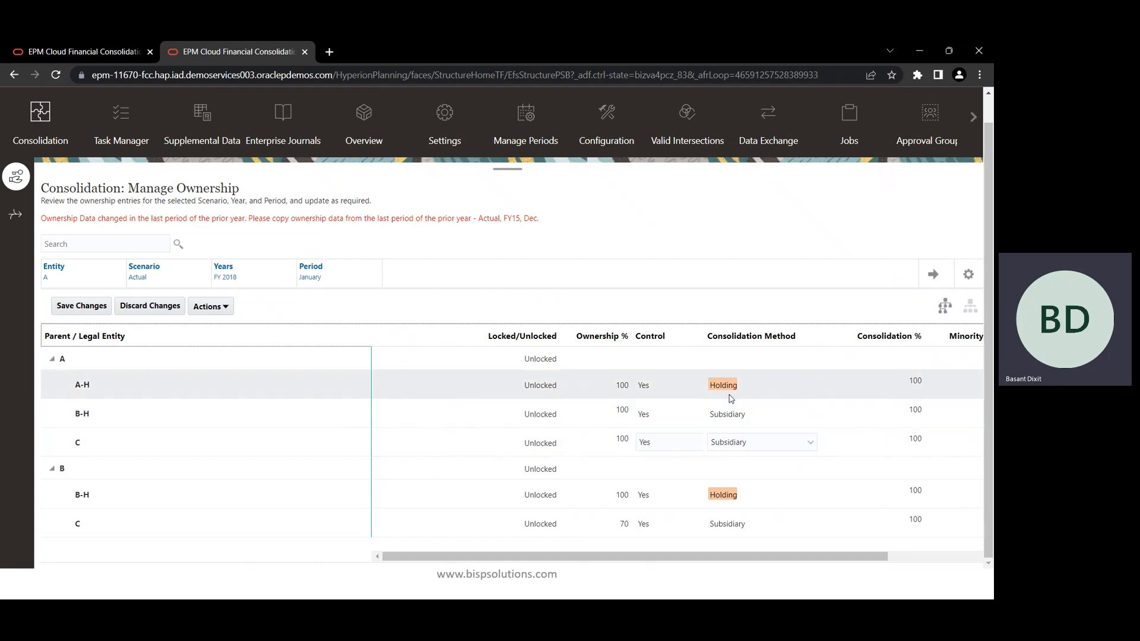
key("alt+Tab")
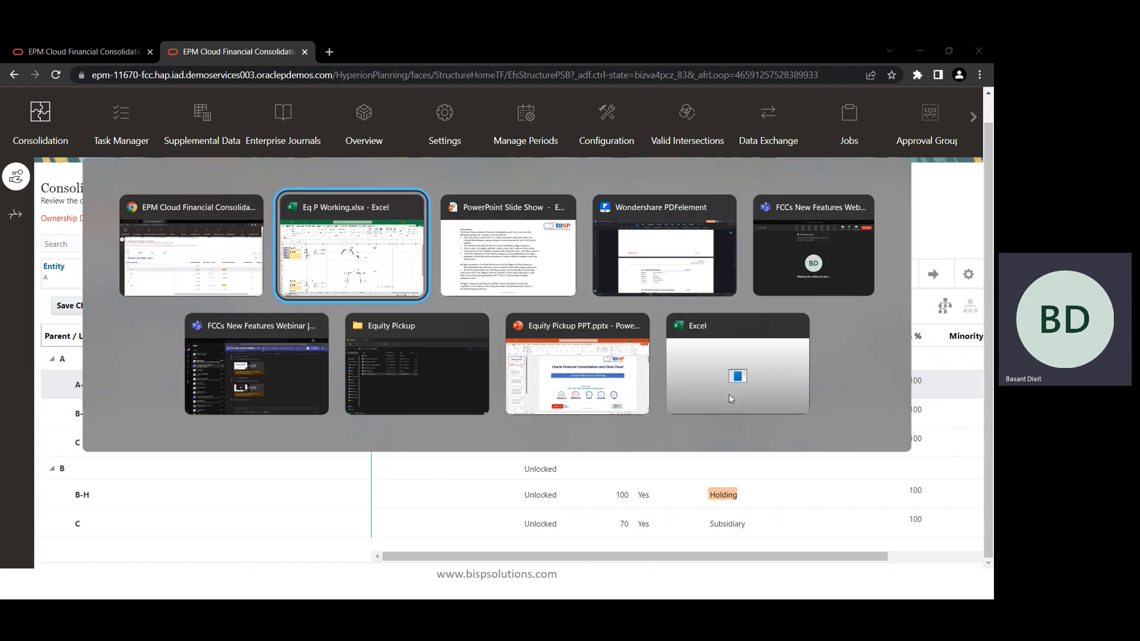
key("alt+Tab")
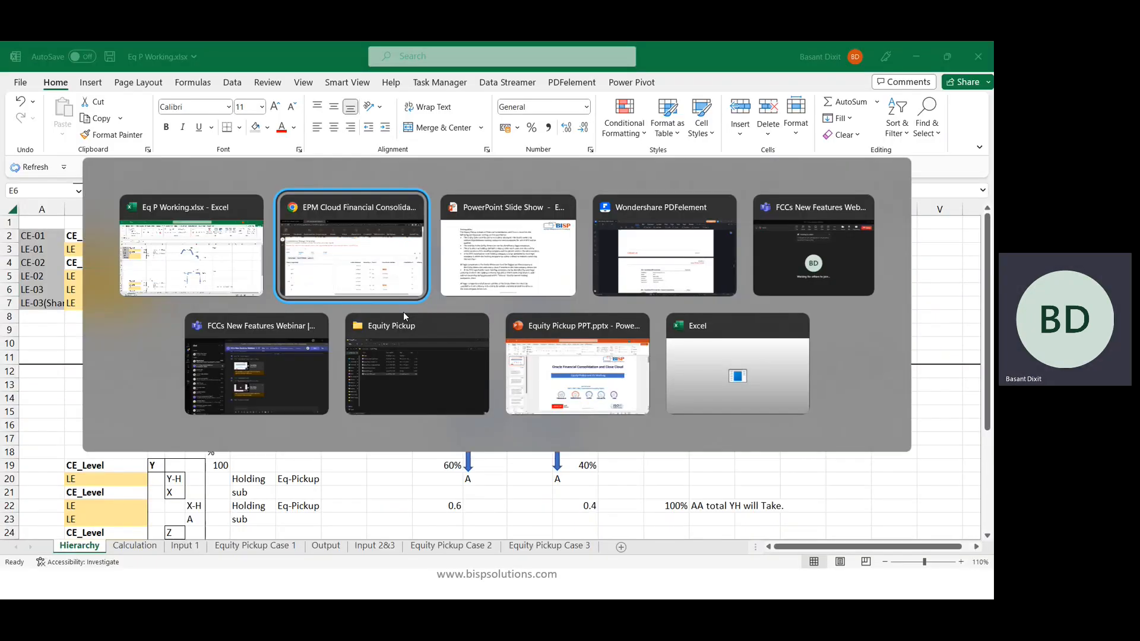
key("Escape")
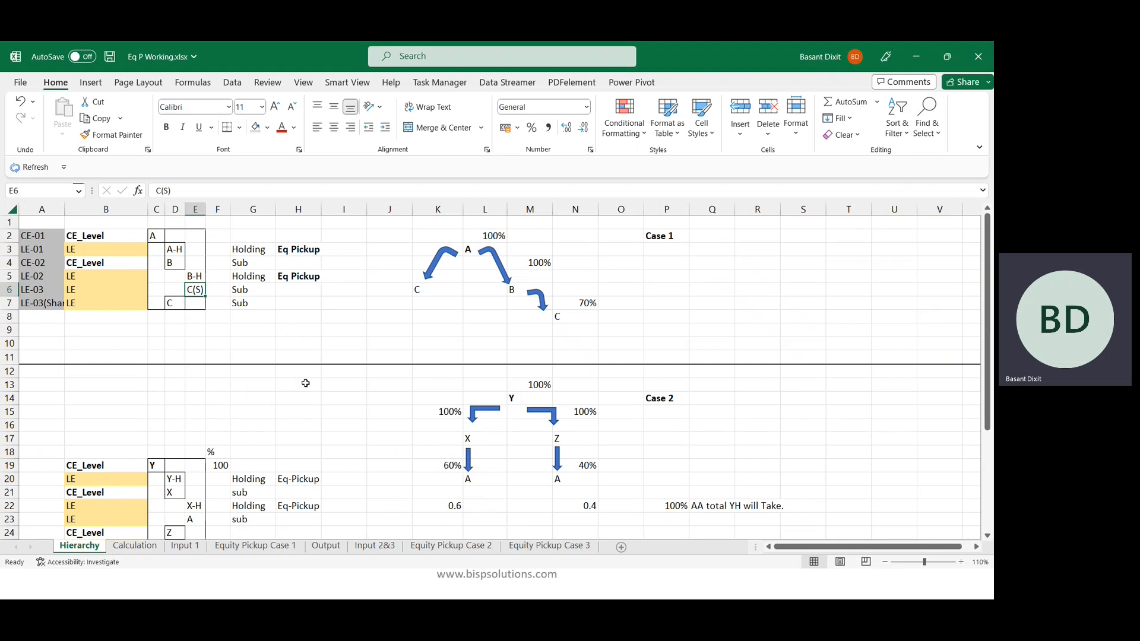
- Open the Calculation sheet of the workbook and bring its beginning into view
left_click(136, 547)
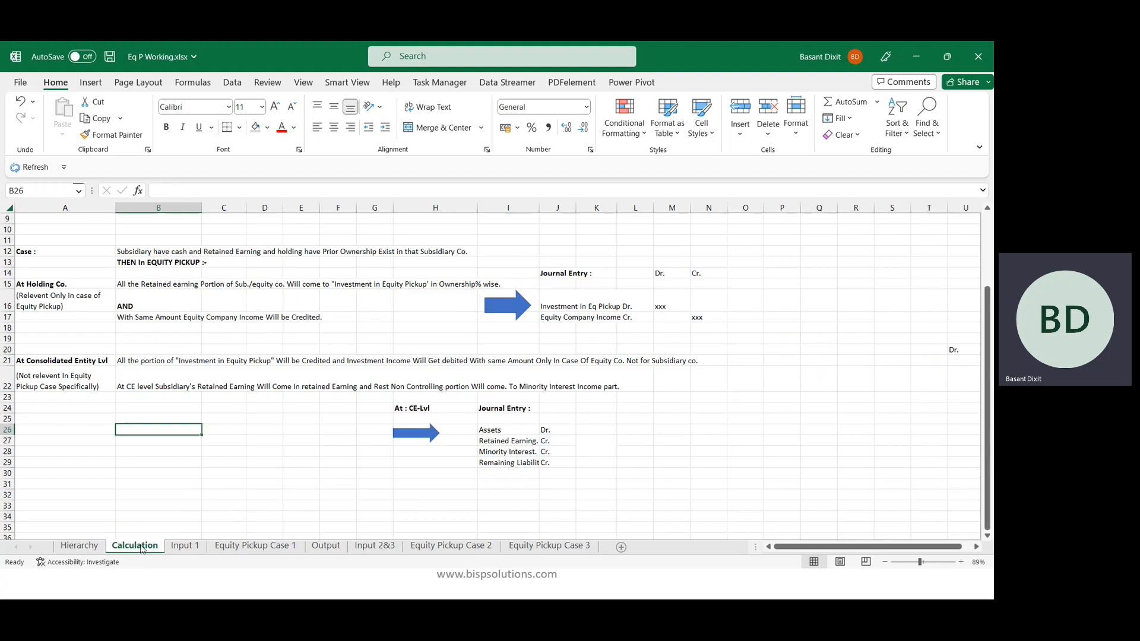
scroll(204, 419, "up", 1)
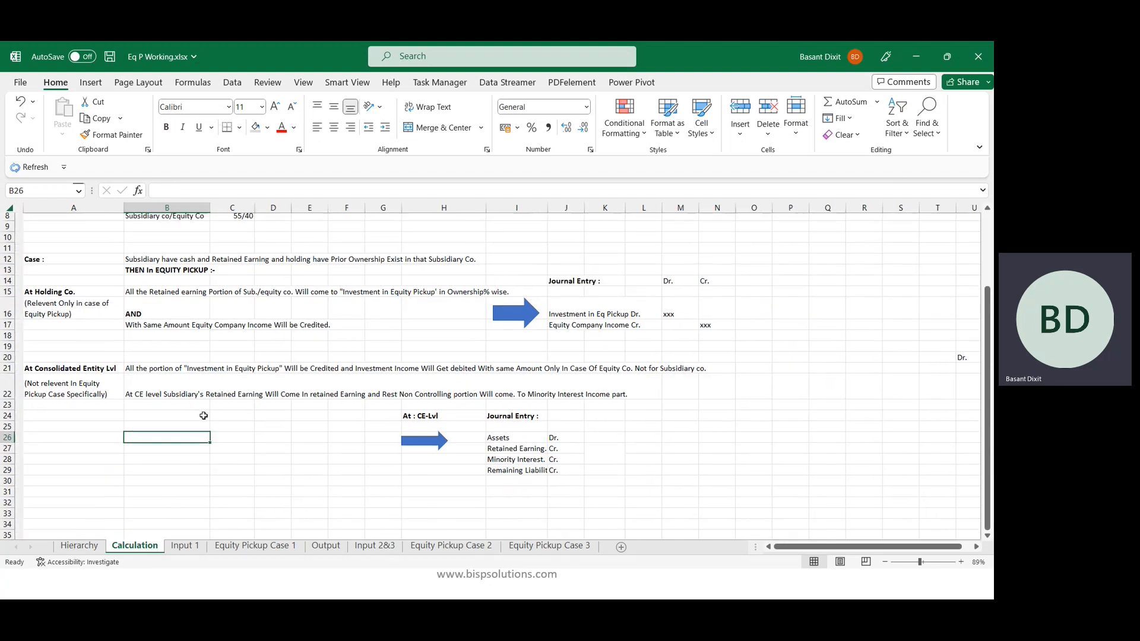
scroll(203, 416, "up", 3)
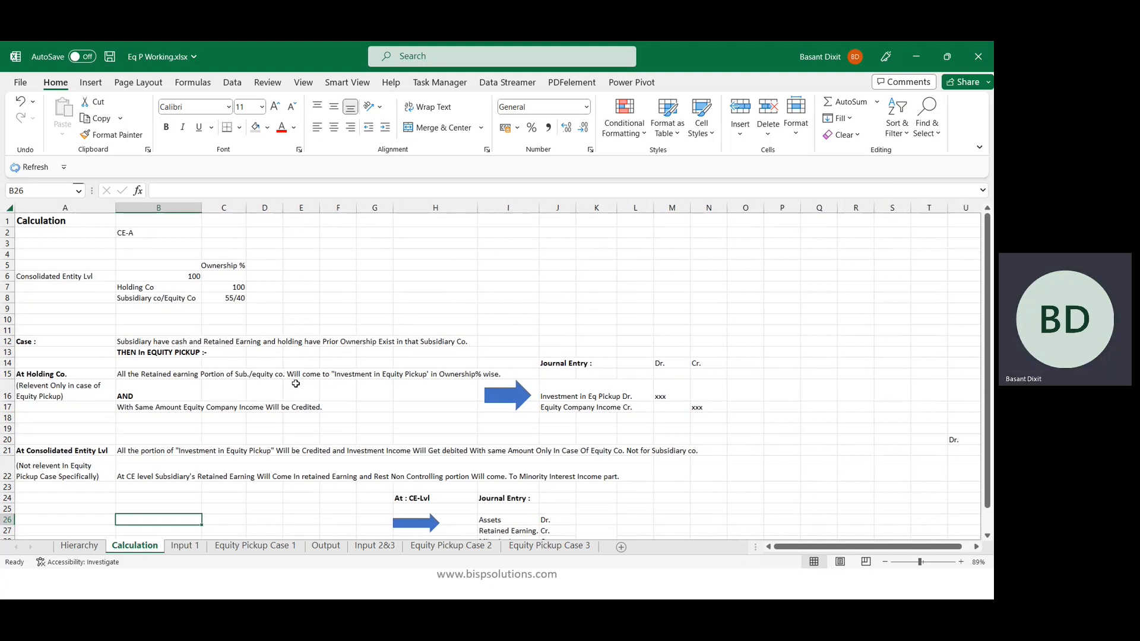
left_click(438, 392)
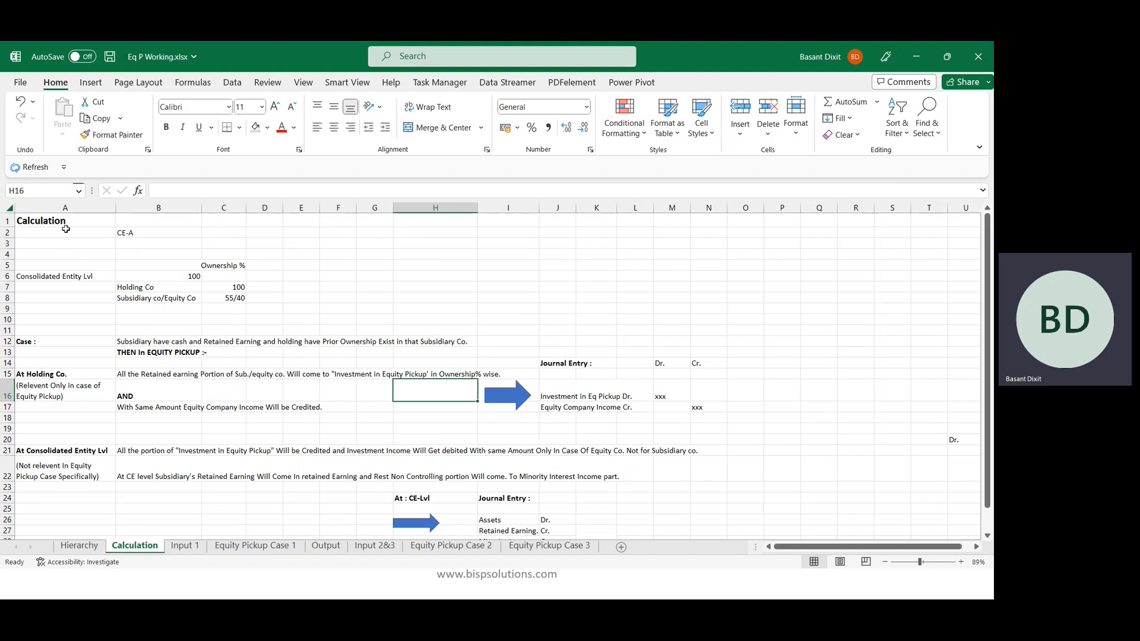
- Review the CE-A structure and the ownership percentages of the consolidated entity, holding company and subsidiary/equity company
left_click(133, 232)
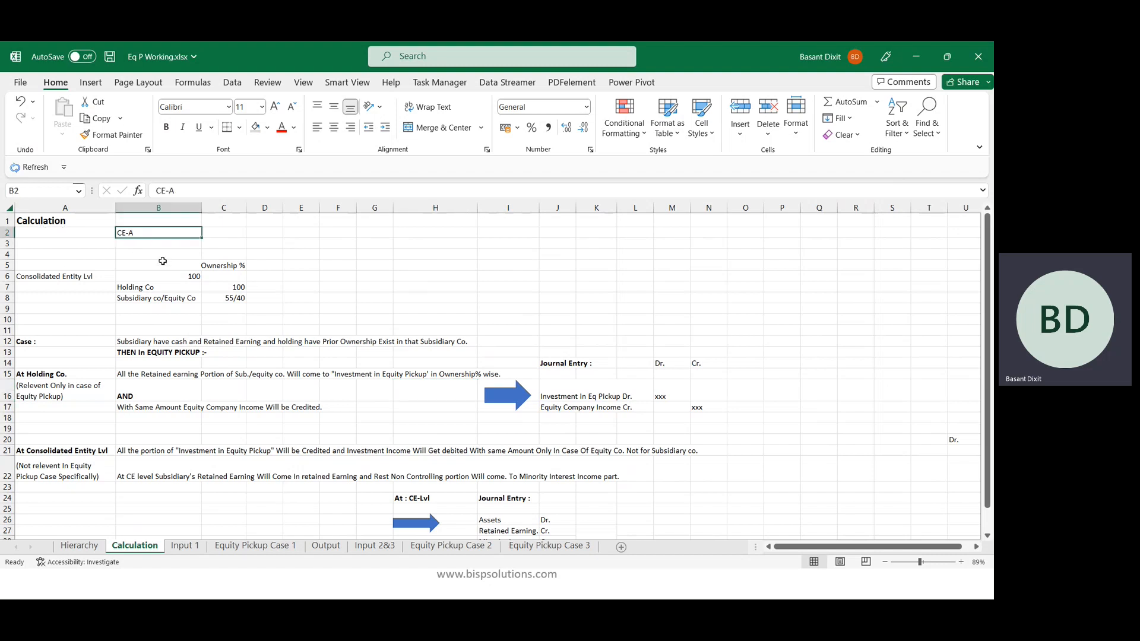
left_click(60, 274)
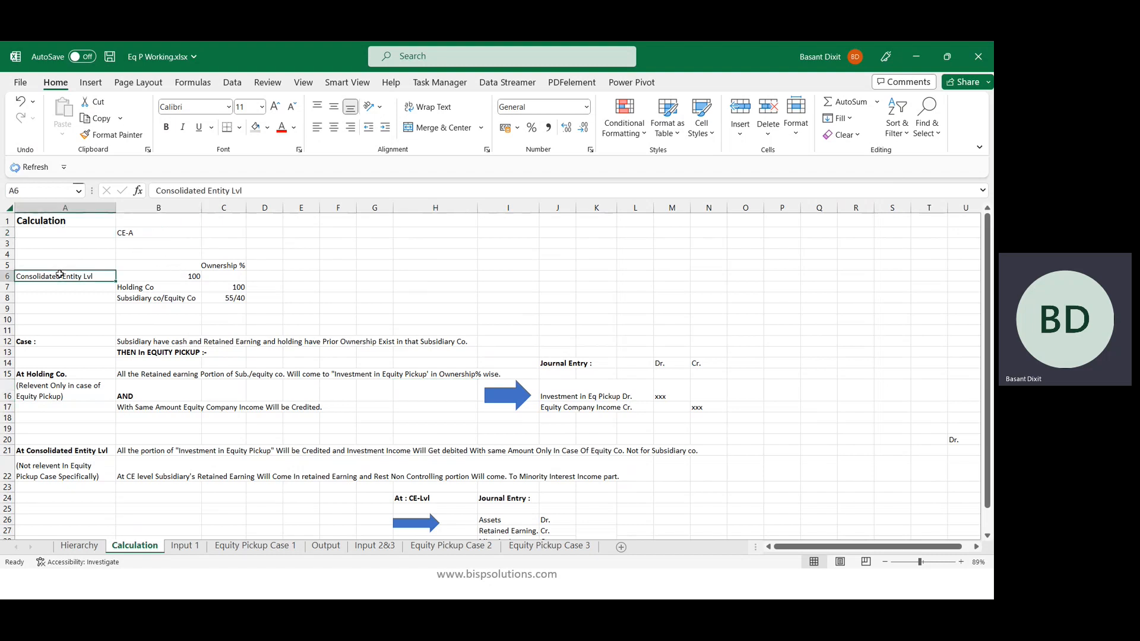
key("Down")
key("Right")
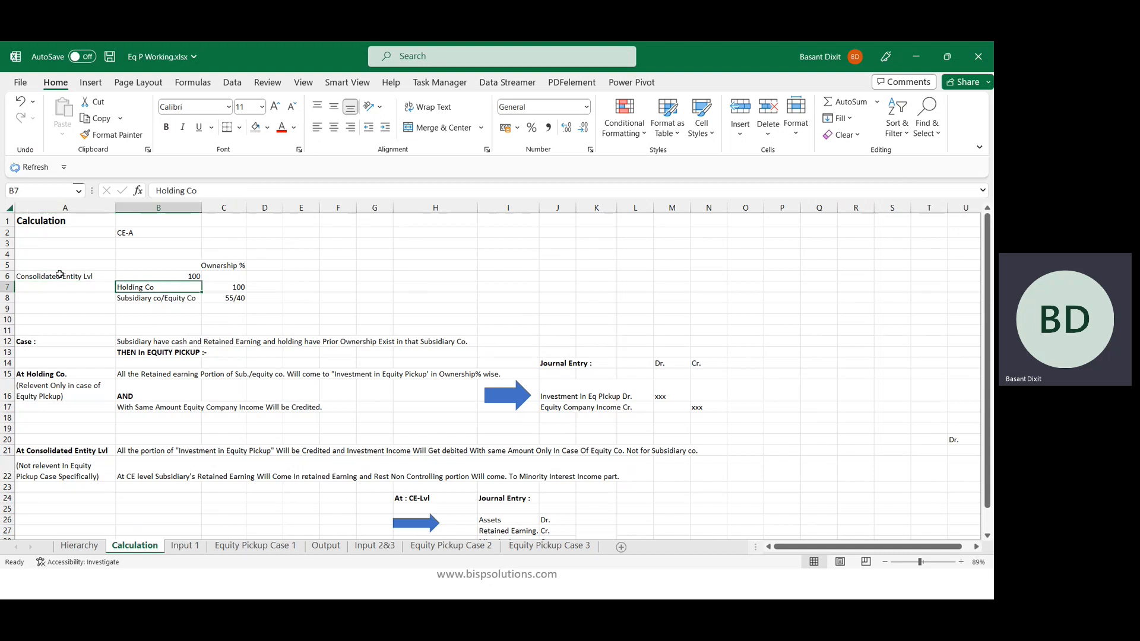
key("Down")
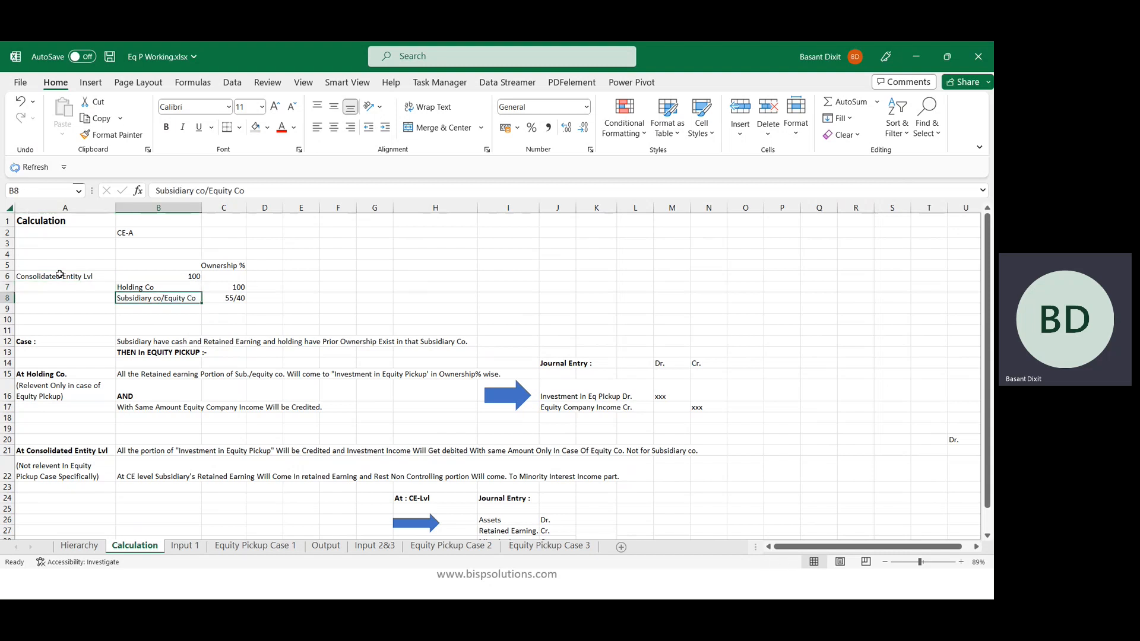
key("Up")
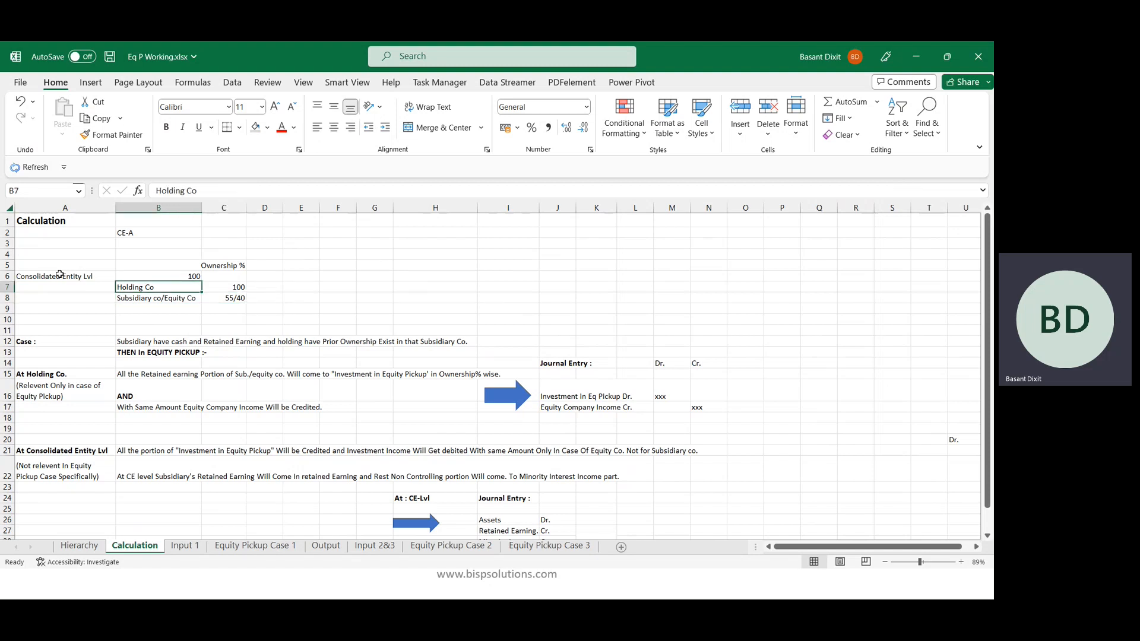
key("Down")
key("Right")
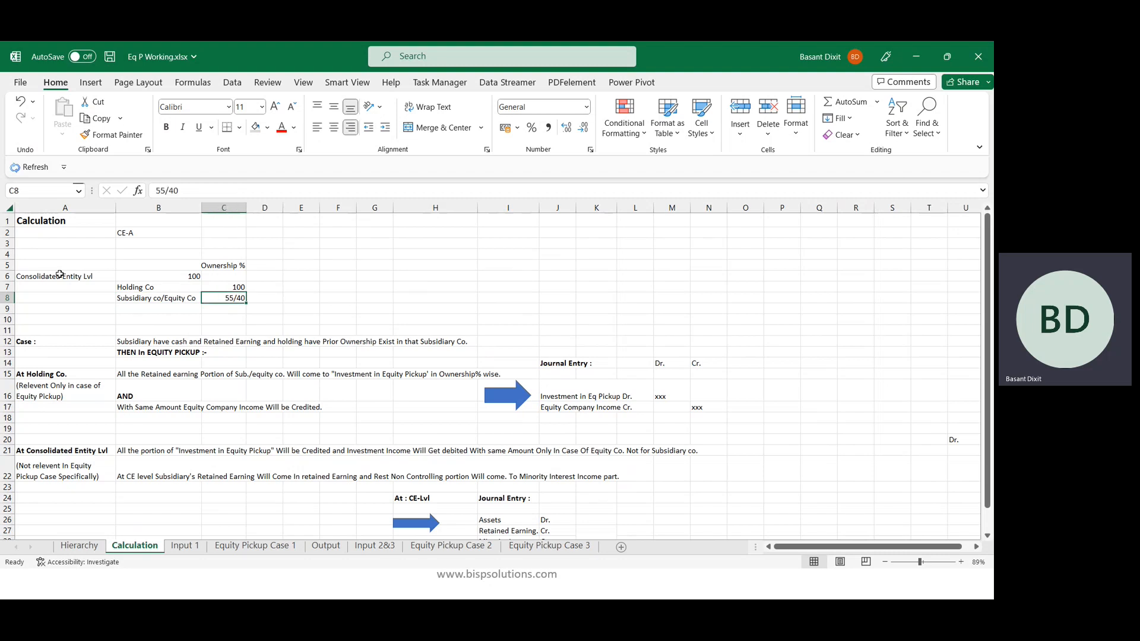
key("Left")
key("Left")
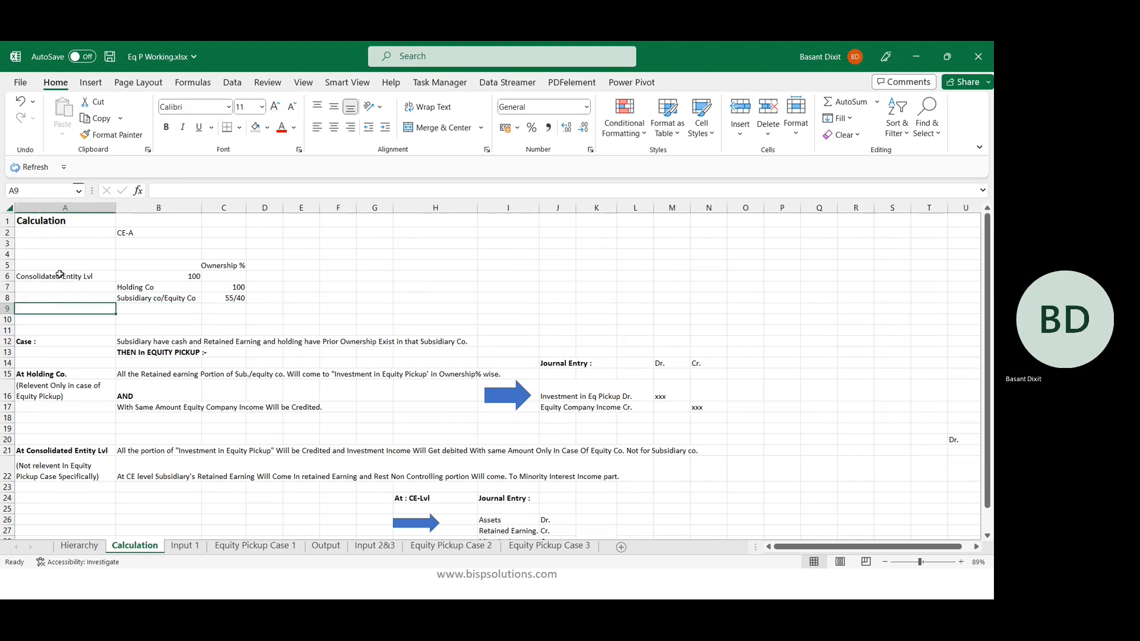
- Read the case statement about the subsidiary's cash, retained earnings and prior ownership, and the equity pickup heading below it
key("Down")
key("Down")
key("Down")
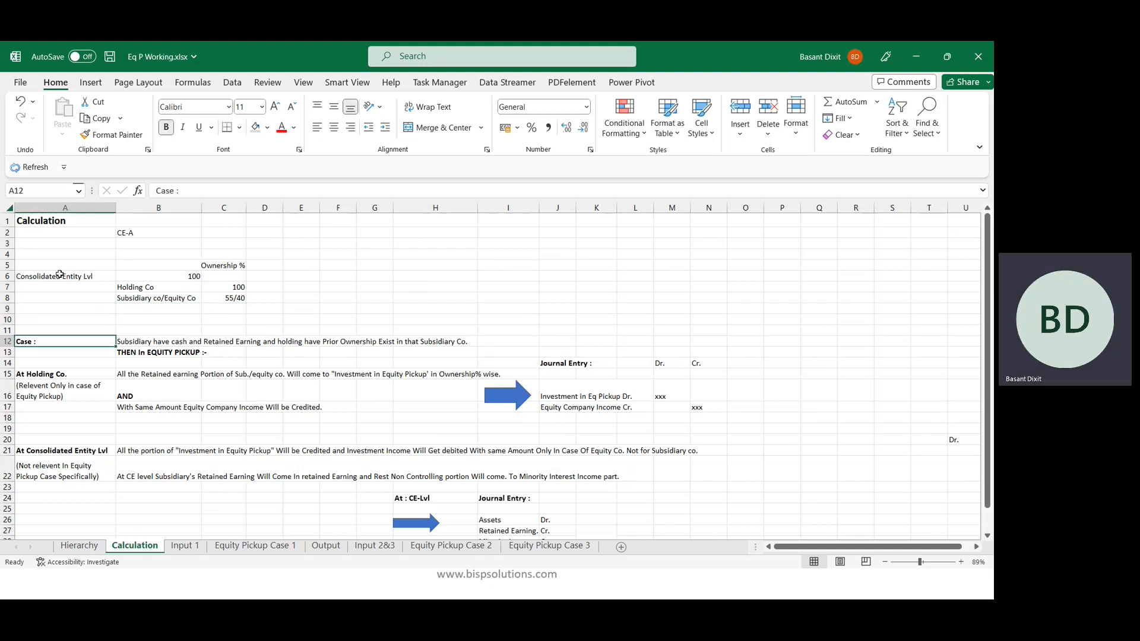
key("Right")
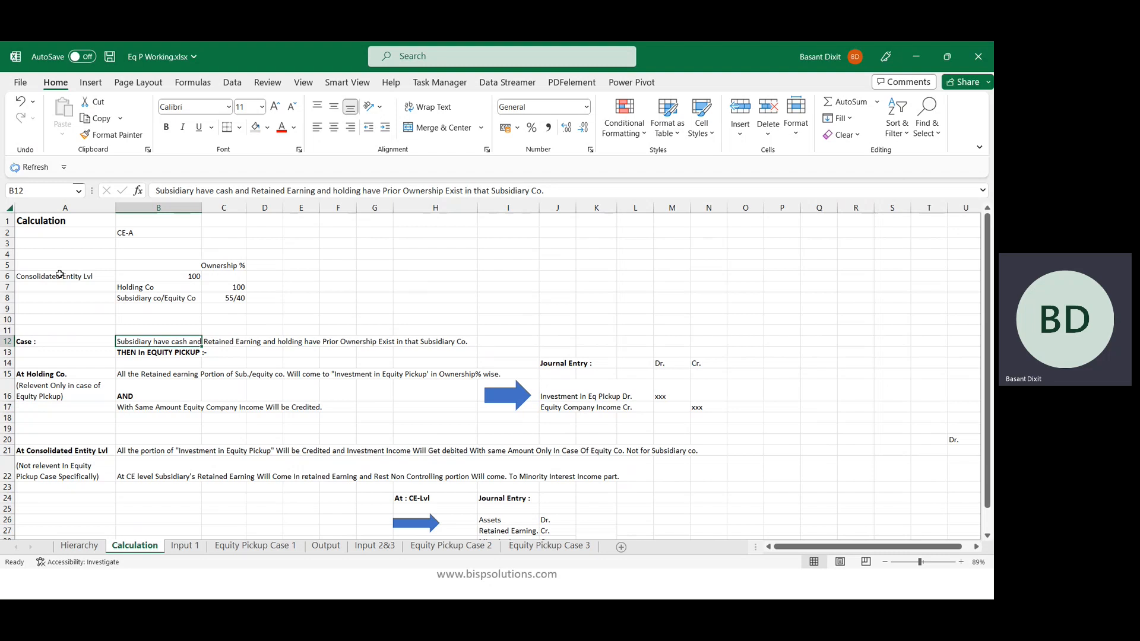
key("Right")
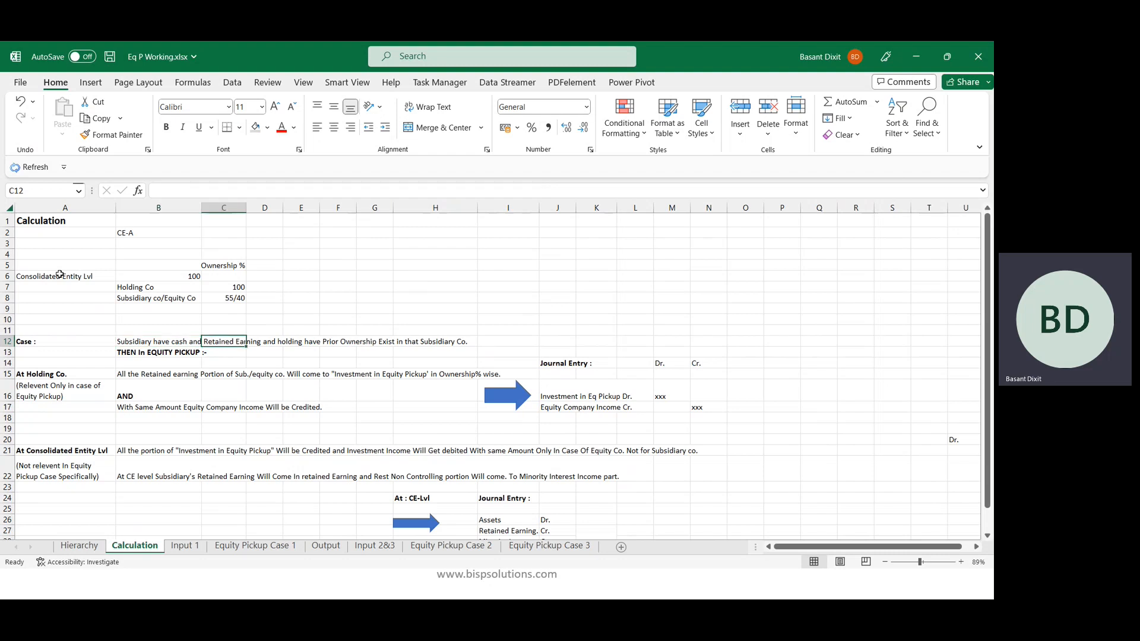
key("Left")
key("Right")
key("Right")
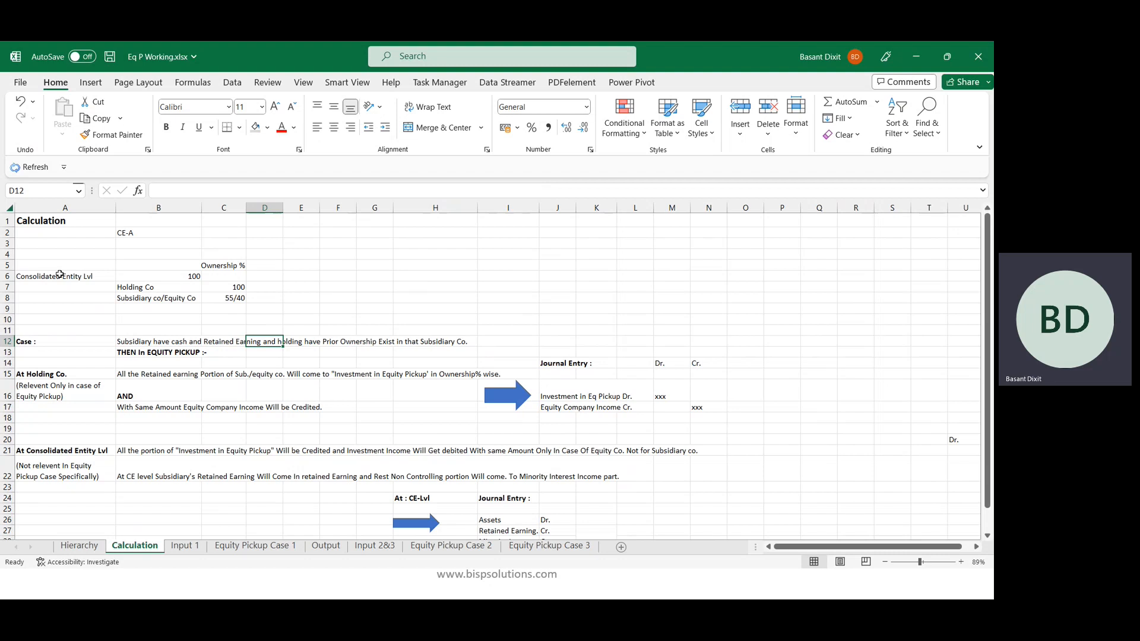
key("Right")
key("Right")
key("Right")
key("Right")
key("Left")
key("Left")
key("Right")
key("Down")
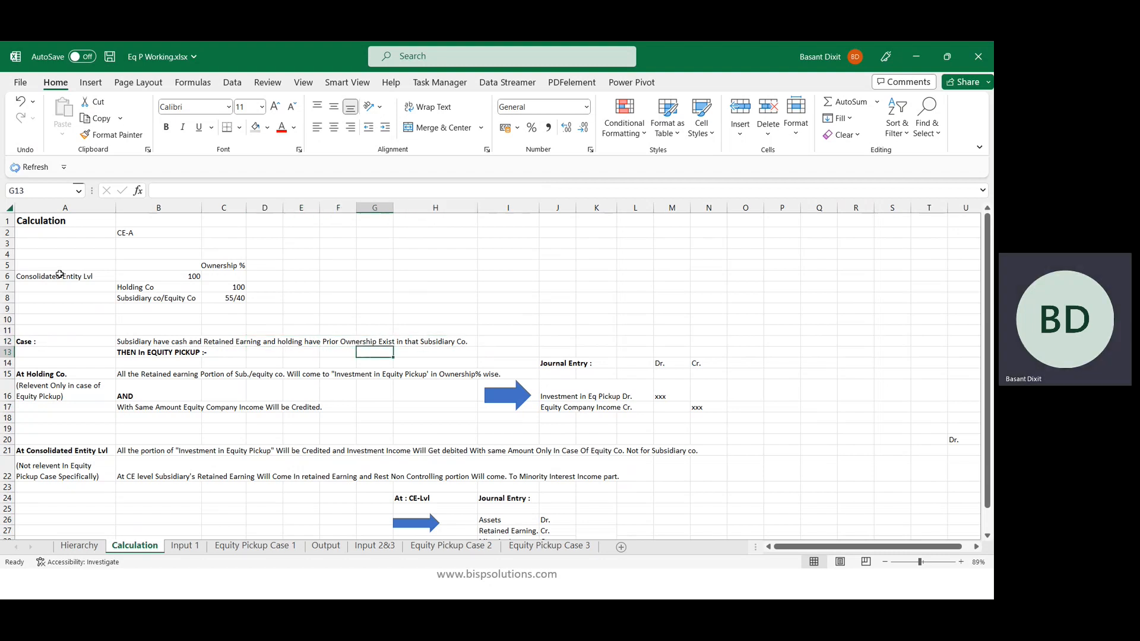
key("Left")
key("Left")
key("Left")
key("Left")
key("Left")
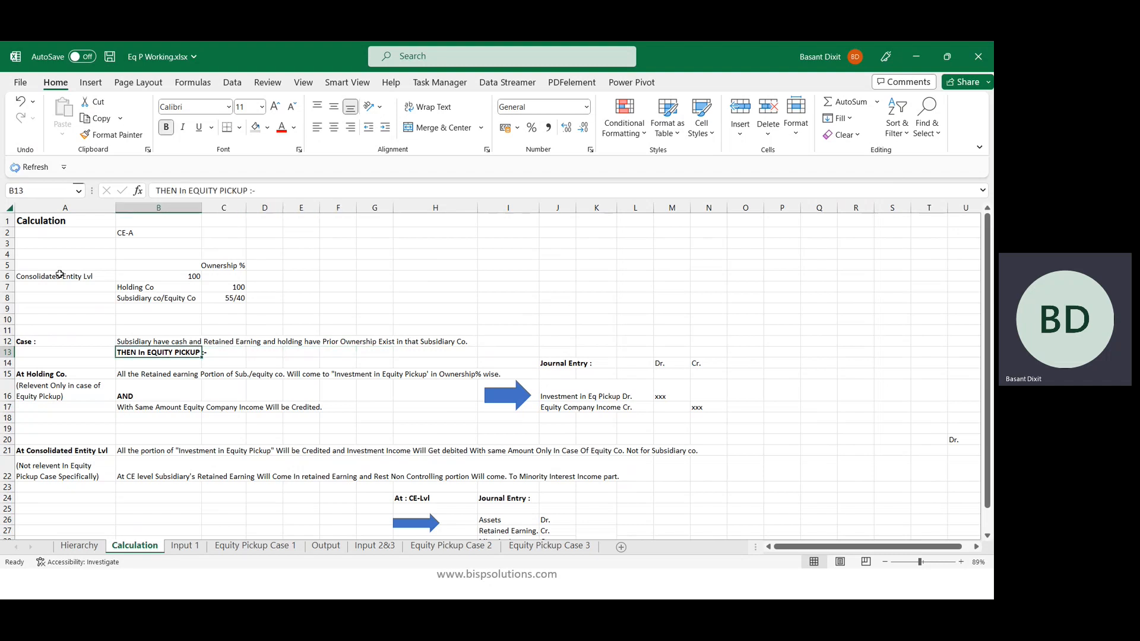
key("Up")
key("Down")
key("Down")
key("Left")
key("Down")
key("Right")
- Make the Holding Co label in cell B7 bold
key("Up")
key("Up")
key("Up")
key("Up")
key("Up")
key("Up")
key("Up")
key("Up")
key("ctrl+b")
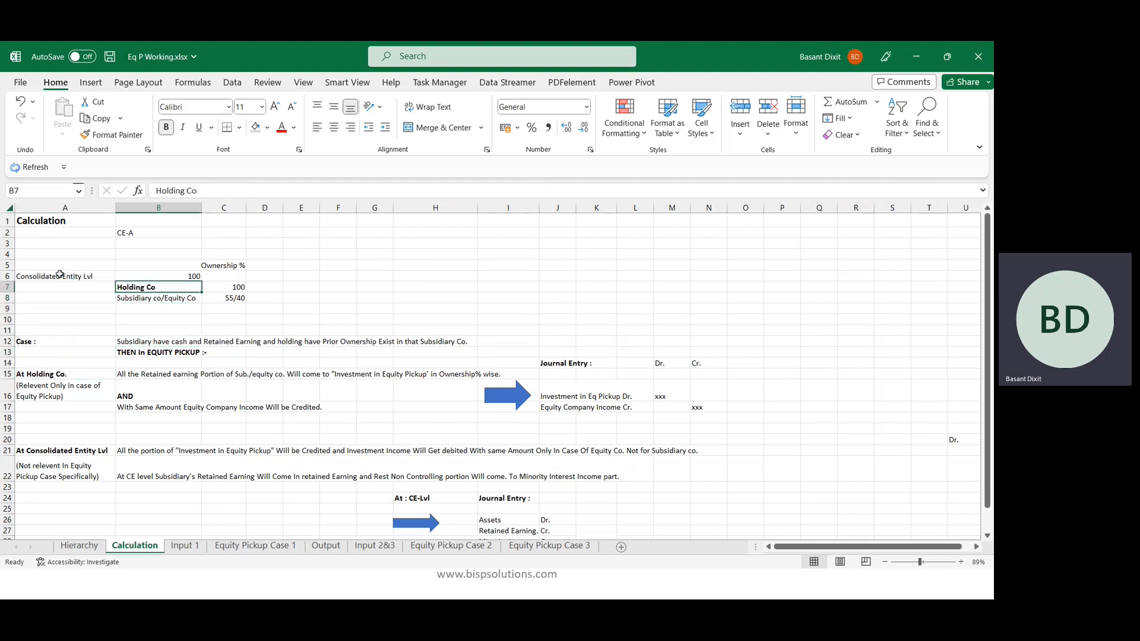
- Read the holding company rule in row 15 on moving retained earnings to Investment in Equity Pickup by ownership percentage
key("Down")
key("Down")
key("Down")
key("Left")
key("Down")
key("Down")
key("Down")
key("Right")
key("Down")
key("Down")
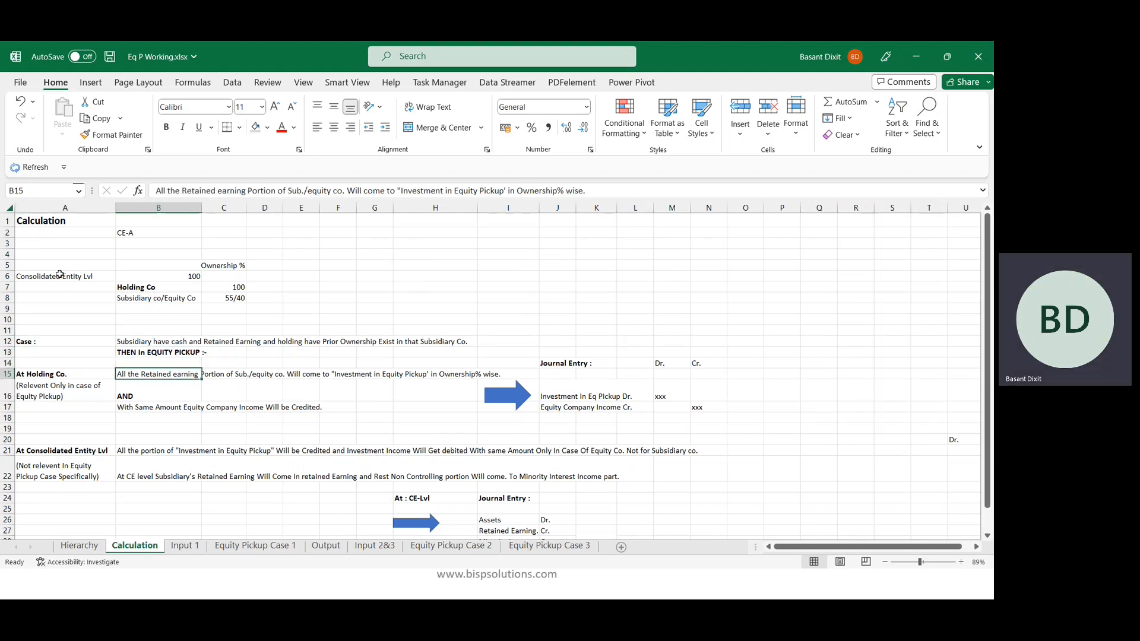
key("Right")
key("Right")
key("Right")
key("Right")
key("Right")
key("Right")
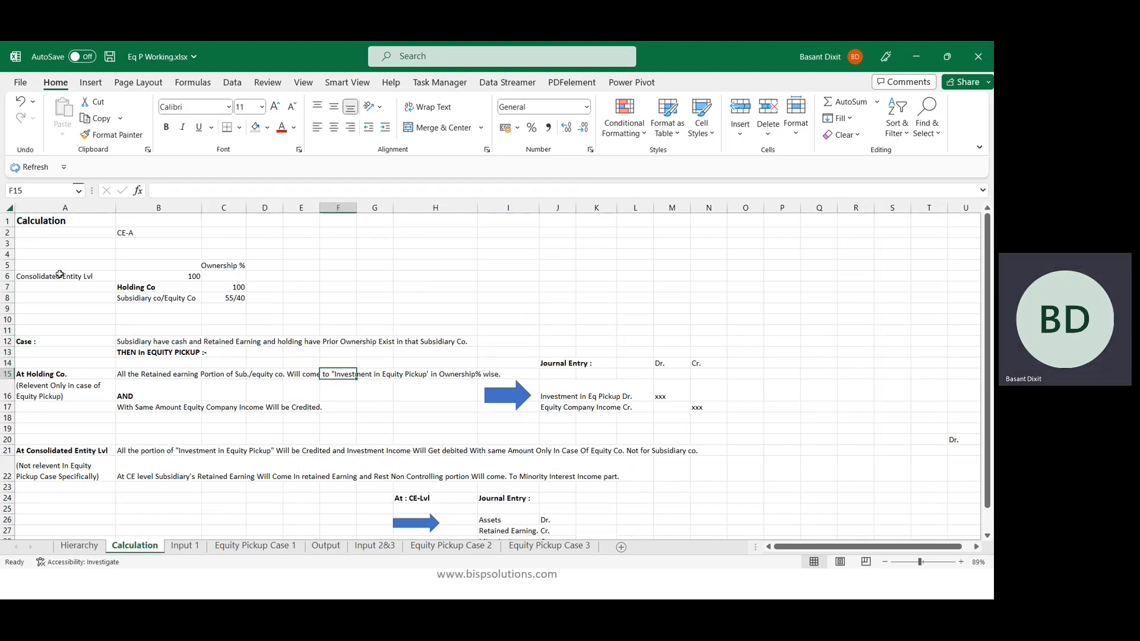
key("Left")
key("Right")
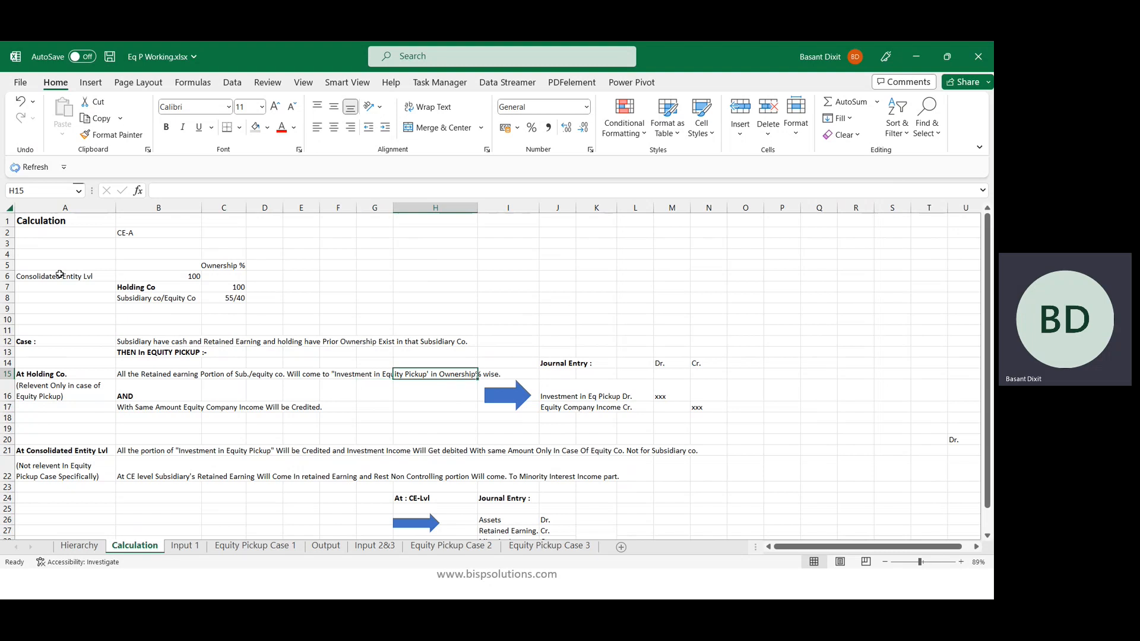
key("Right")
key("Left")
key("Left")
key("Down")
key("Left")
key("Left")
key("Left")
key("Left")
key("Left")
key("Left")
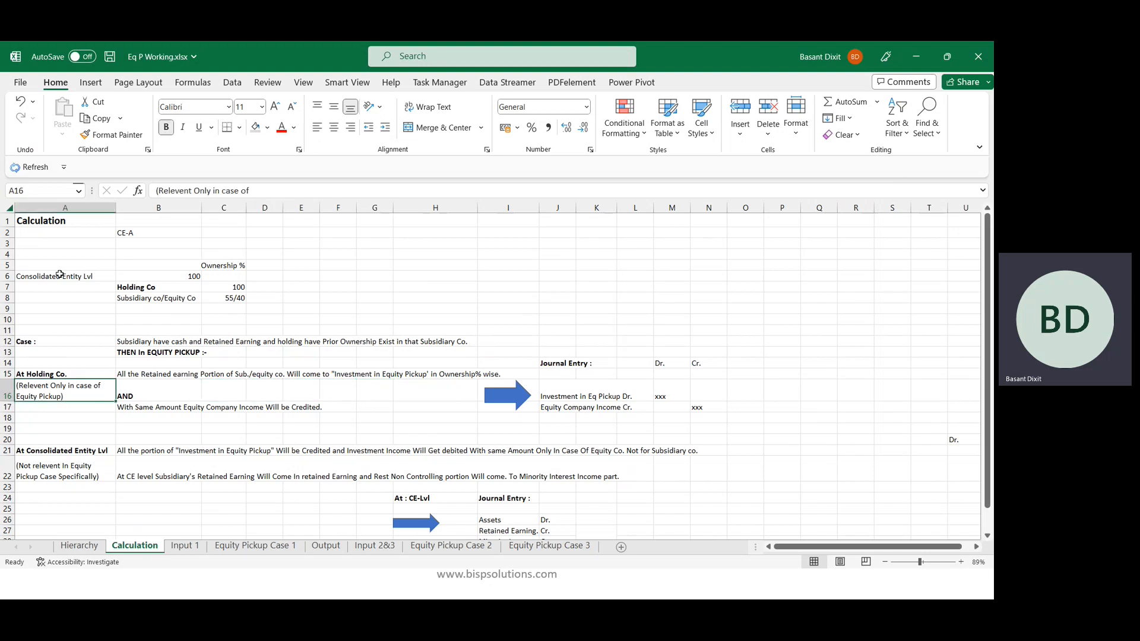
- Compare the At Holding Co. and At Consolidated Entity Lvl headings and their notes on relevance to equity pickup
key("Up")
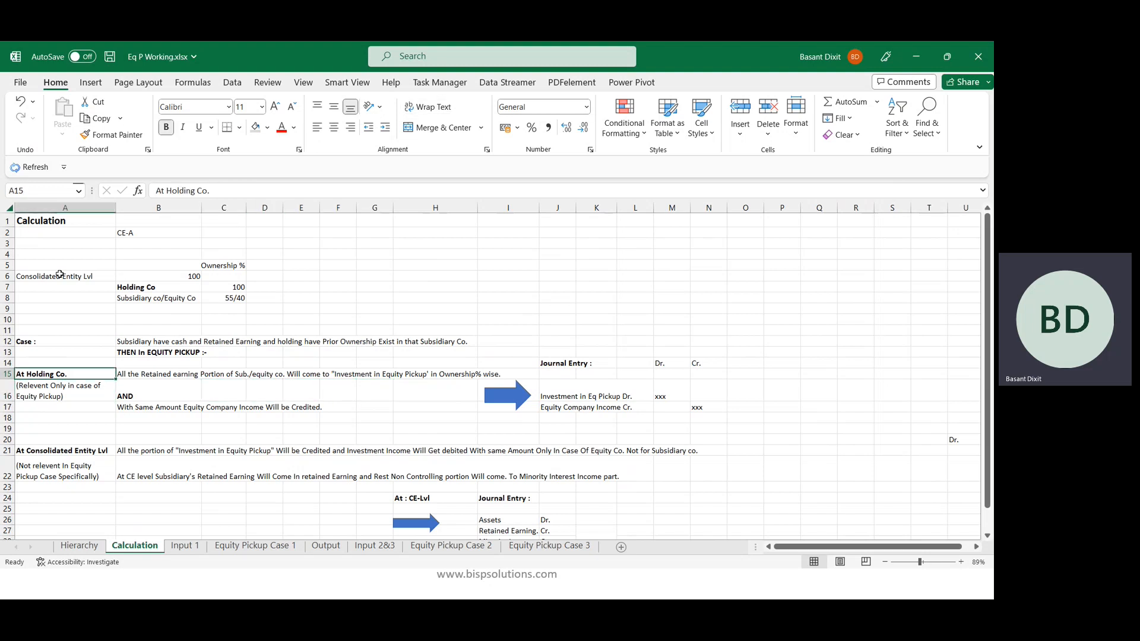
key("shift+Down")
key("Down")
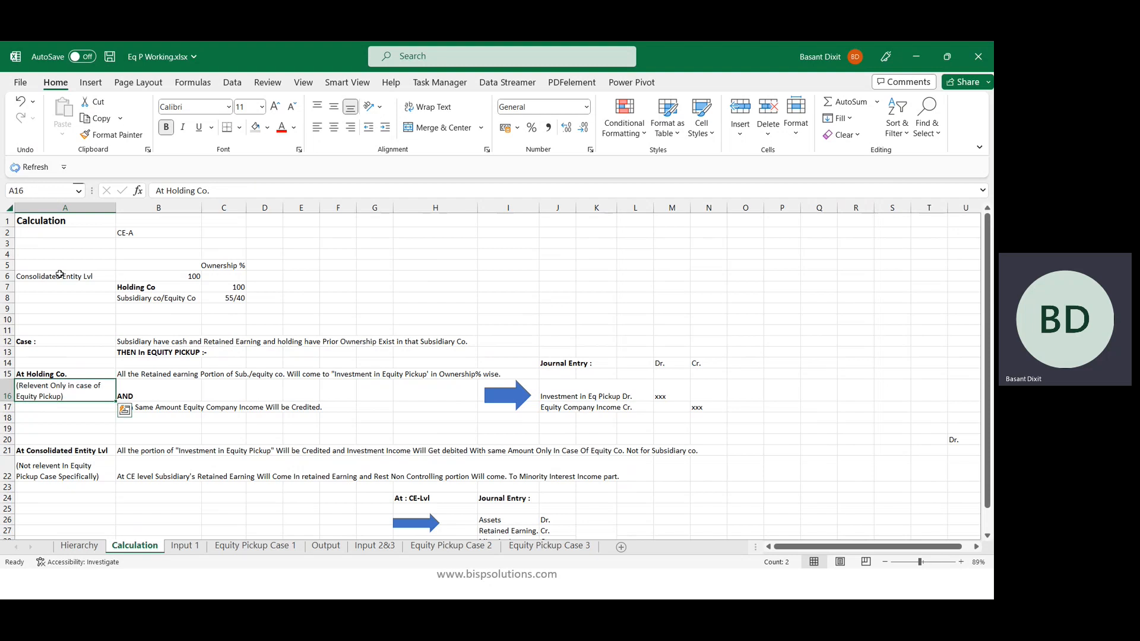
key("Right")
key("Down")
key("Up")
key("Left")
key("Down")
key("Down")
key("Down")
key("Down")
key("Down")
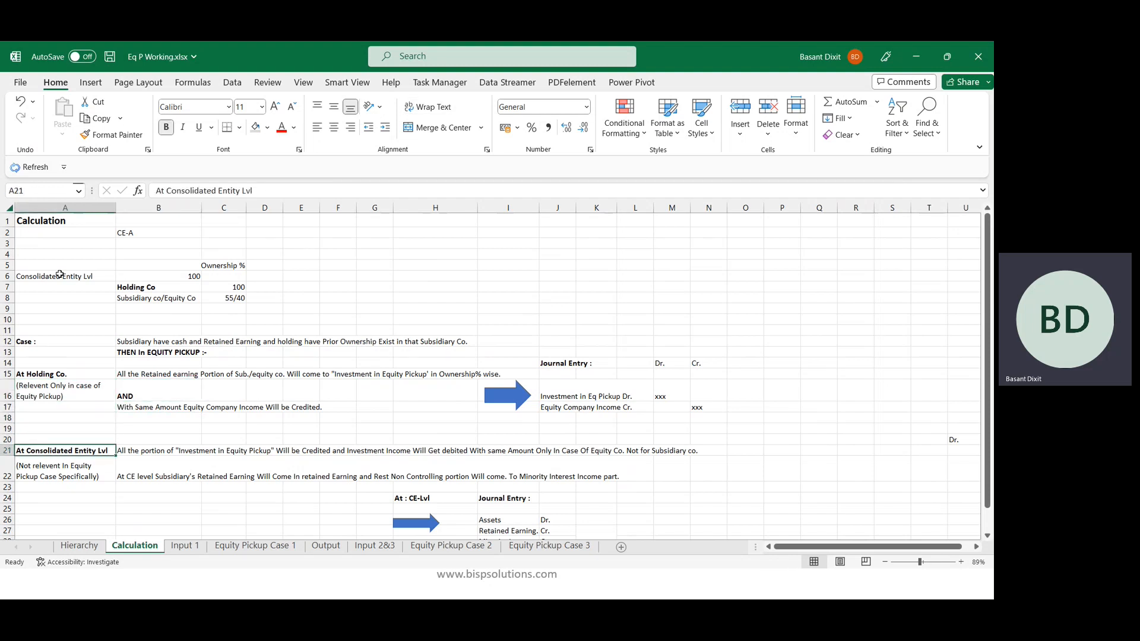
key("Right")
key("Right")
key("Up")
key("Up")
key("Up")
key("Up")
key("Left")
key("Up")
key("Up")
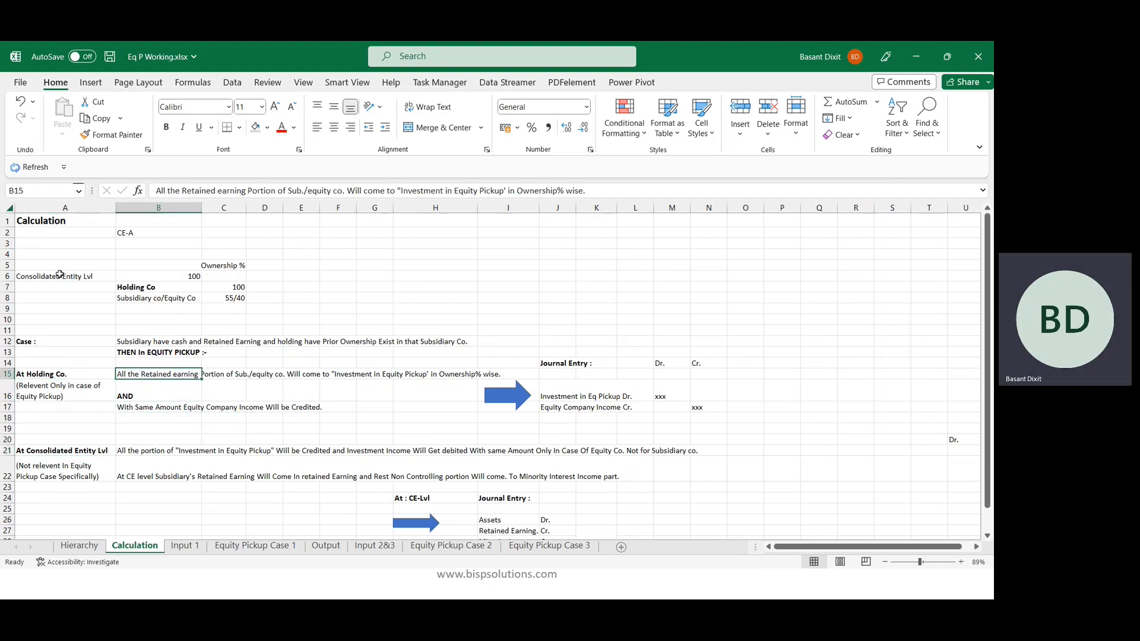
- Read the rule in row 17 on crediting Equity Company Income with the same amount, checking it against row 15
key("Down")
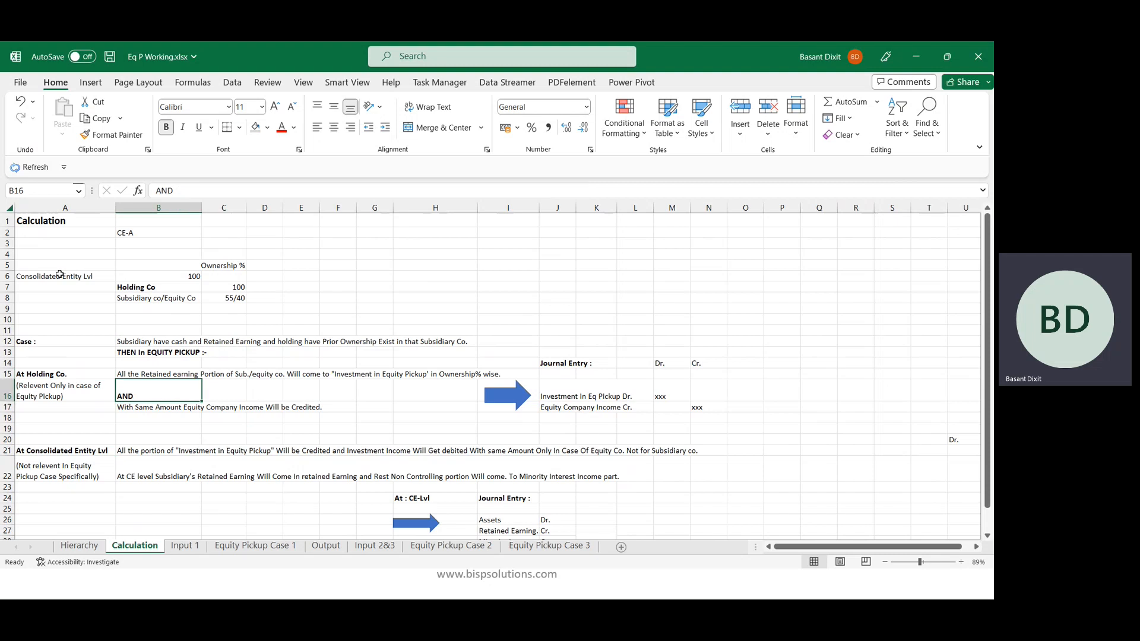
key("Down")
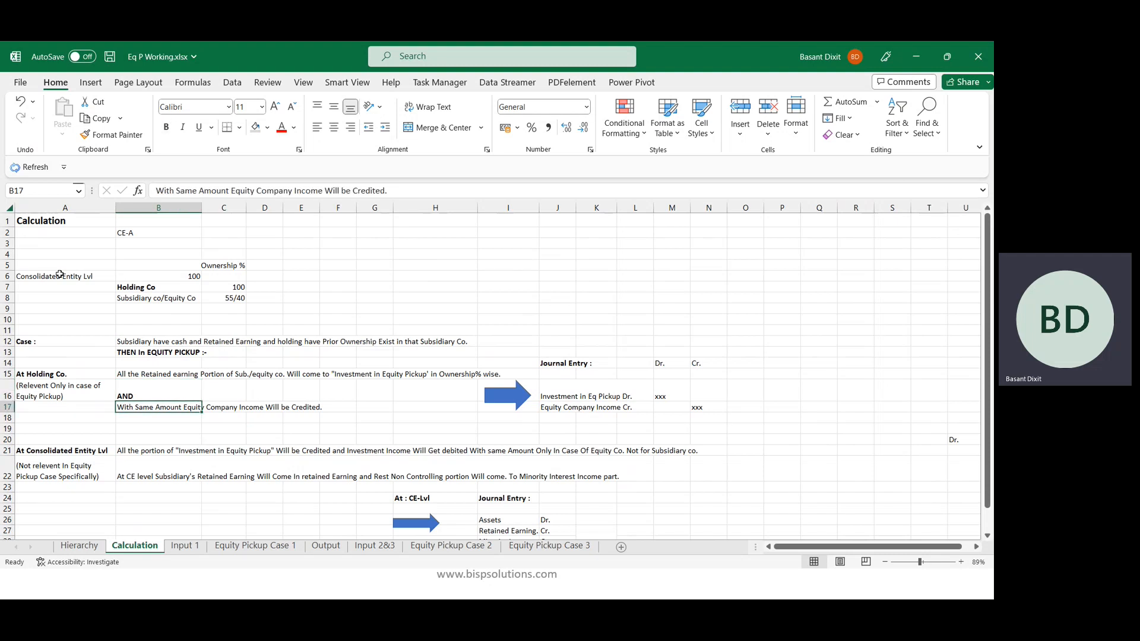
key("Right")
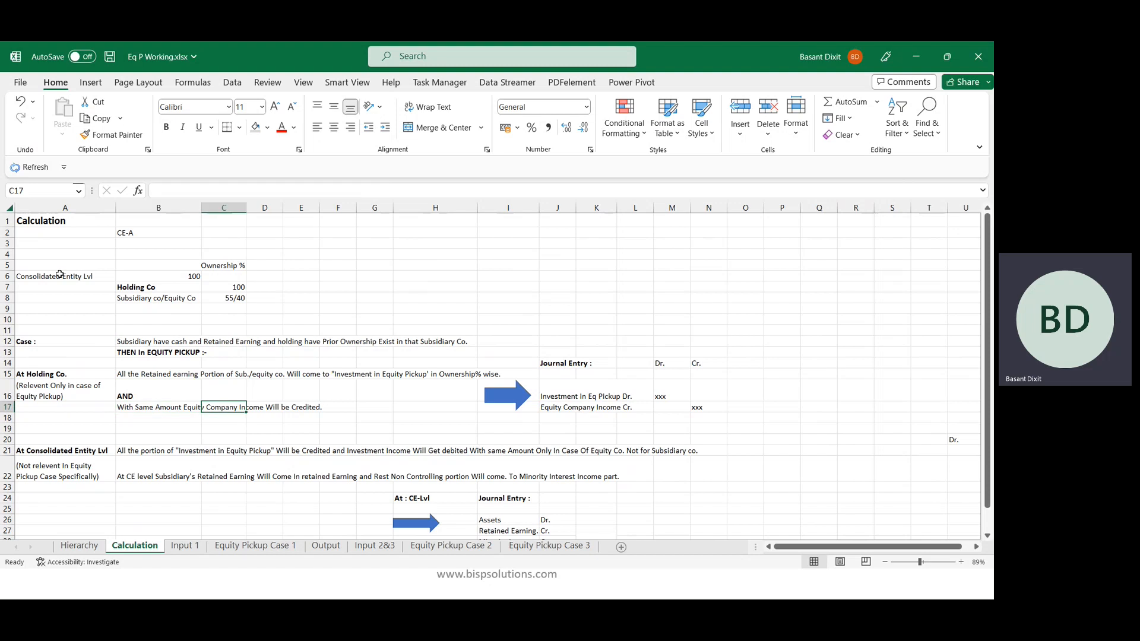
key("Left")
key("Right")
key("Right")
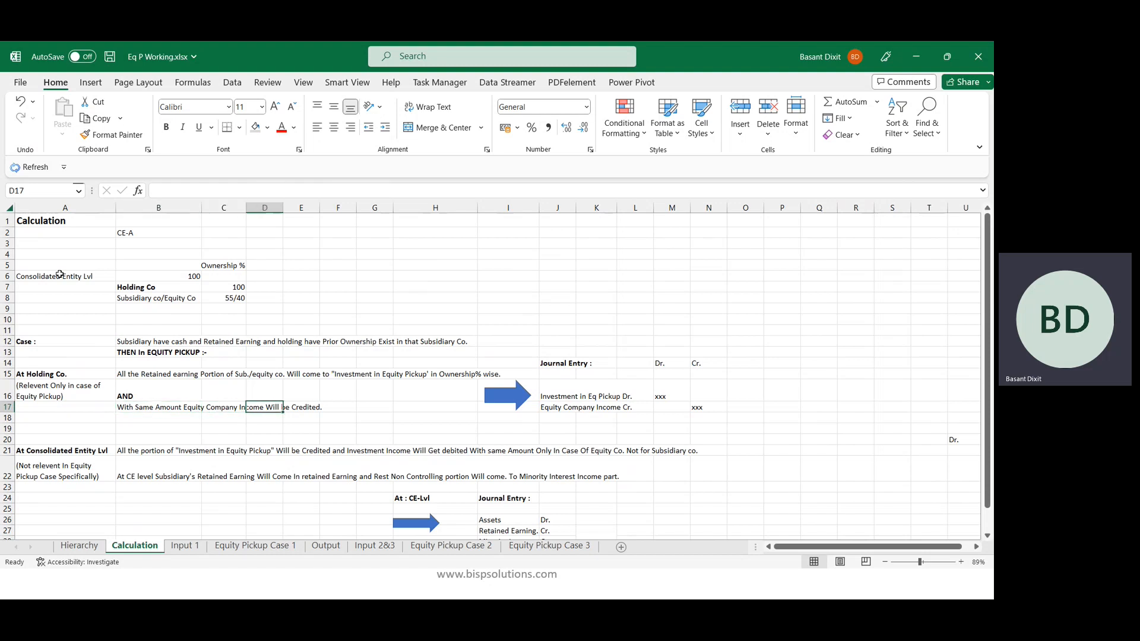
key("Left")
key("Right")
key("Right")
key("Right")
key("Left")
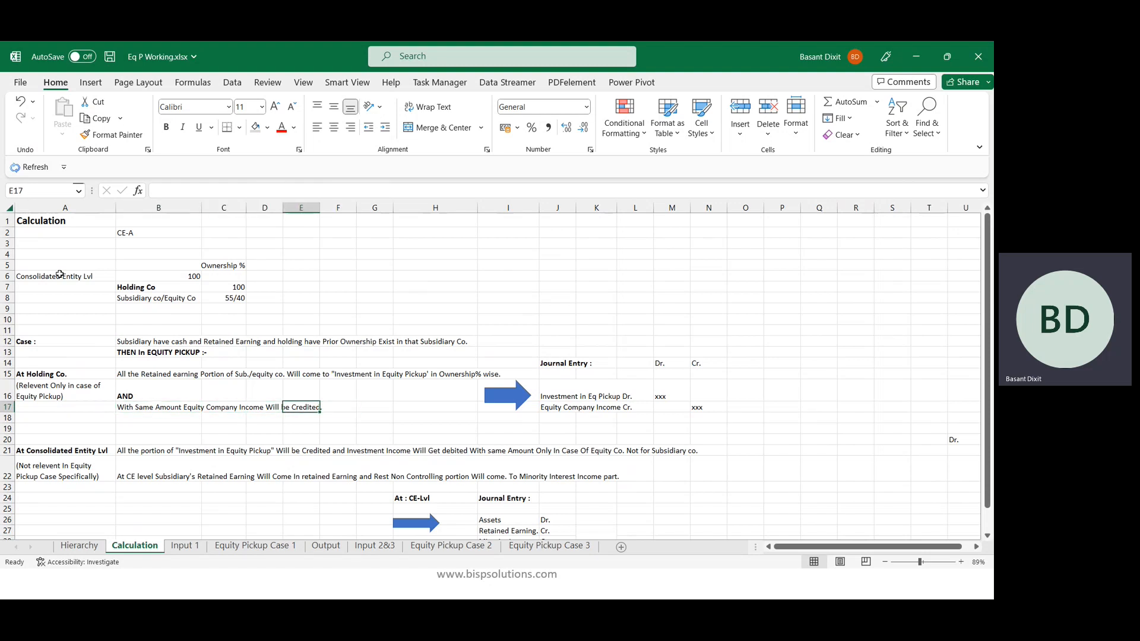
key("Up")
key("Left")
key("Left")
key("Up")
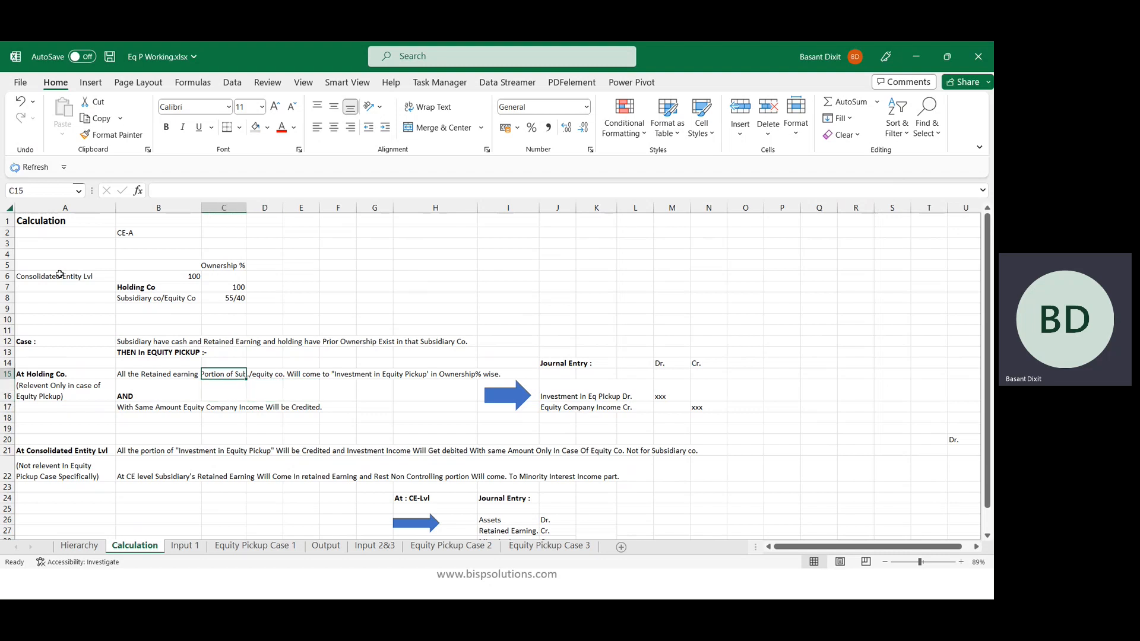
key("Left")
key("Down")
key("Down")
key("Right")
key("Left")
key("Right")
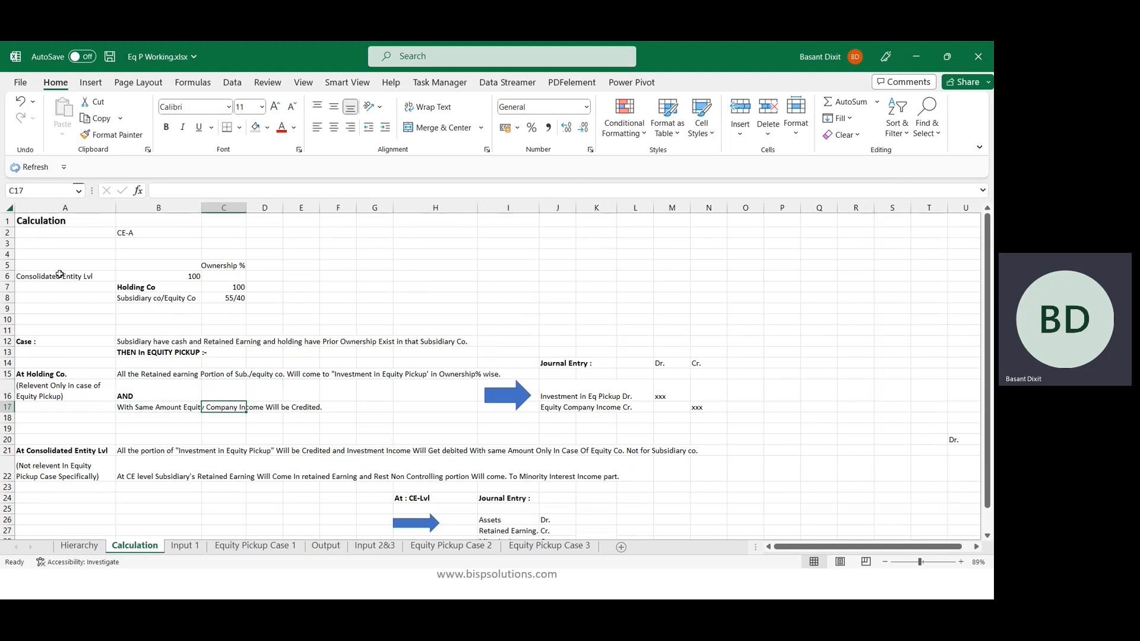
- Examine the holding company journal entry lines for Investment in Eq Pickup Dr. and Equity Company Income Cr. in rows 16 and 17
key("Left")
key("Right")
key("Right")
key("Right")
key("Right")
key("Right")
key("Right")
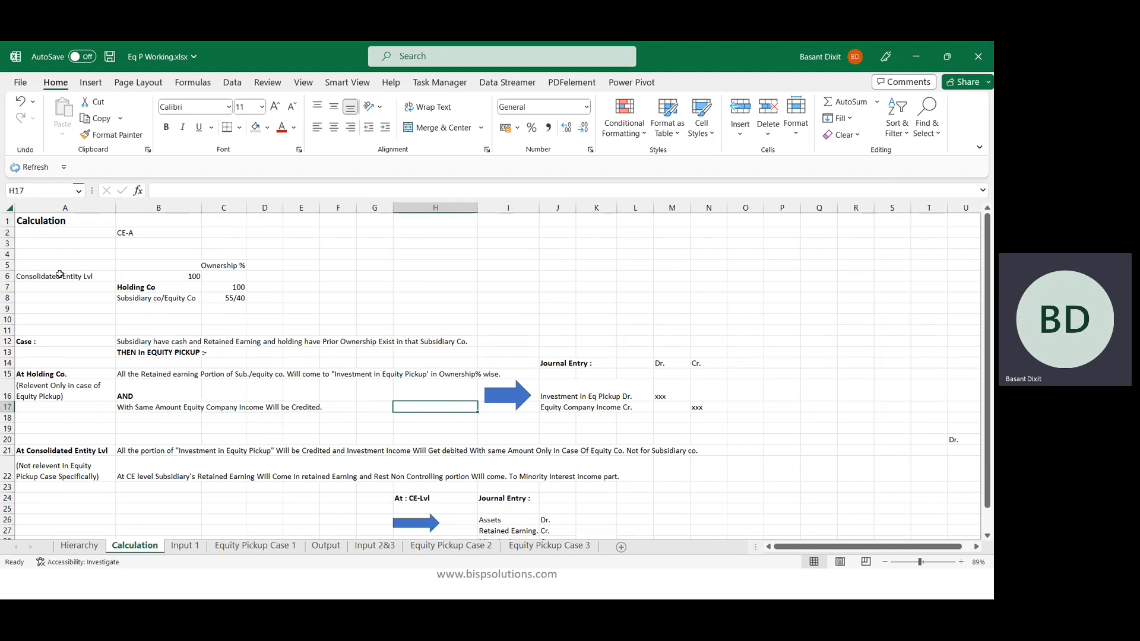
key("Up")
key("Right")
key("Right")
key("Right")
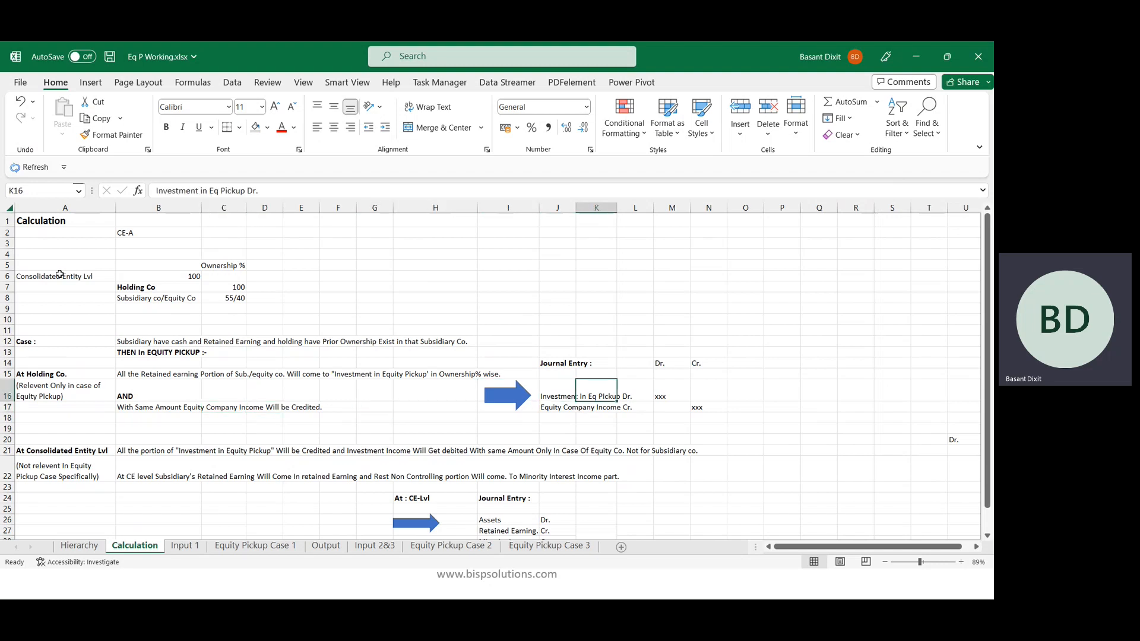
left_click(567, 409)
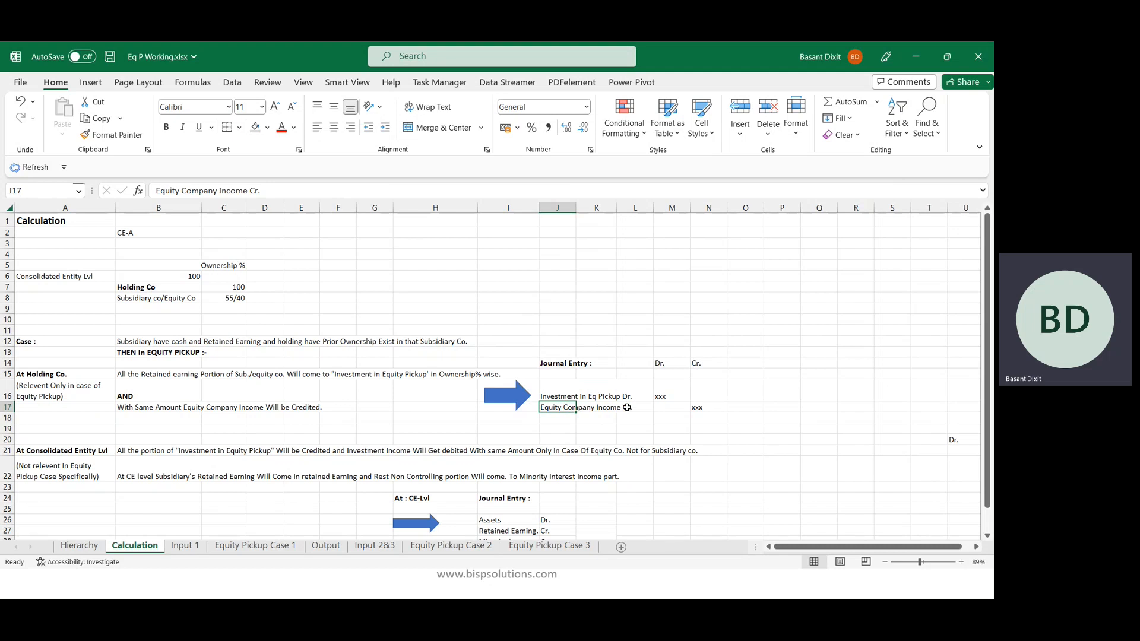
- Enter Increase in cells O16 and O17 beside the two holding company journal entry lines
left_click(790, 393)
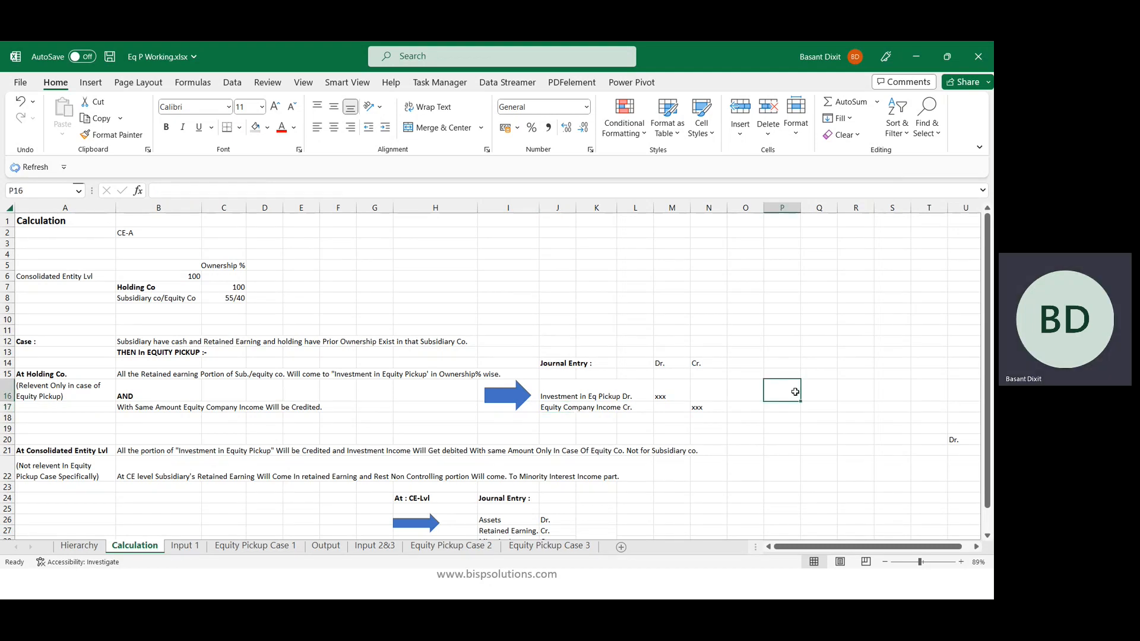
left_click(746, 392)
type("Inc")
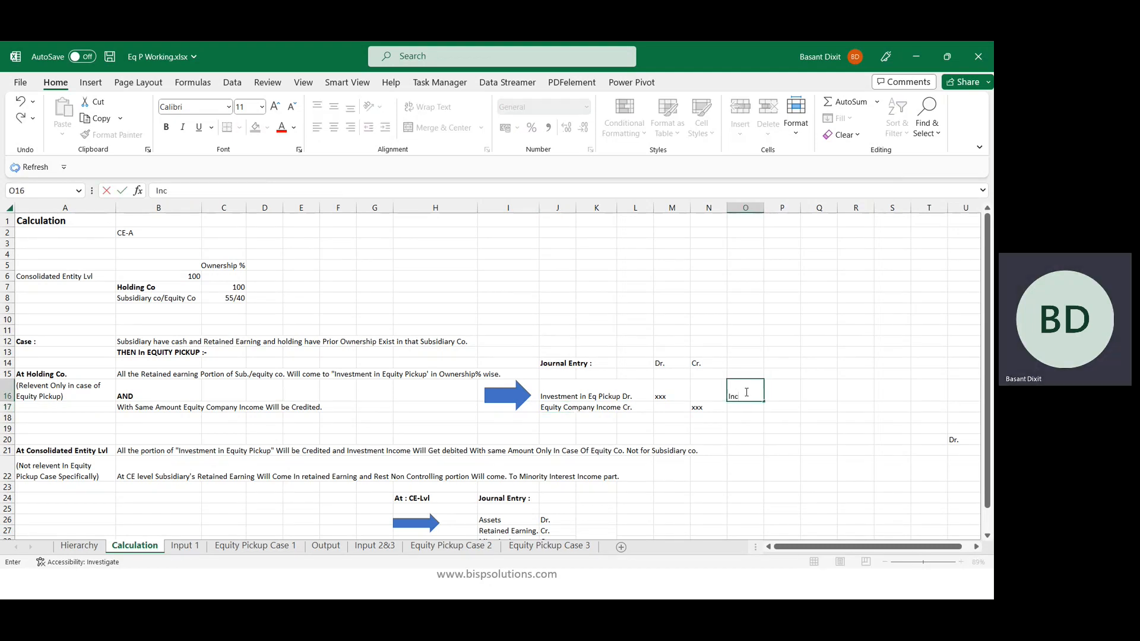
type("rease")
key("Return")
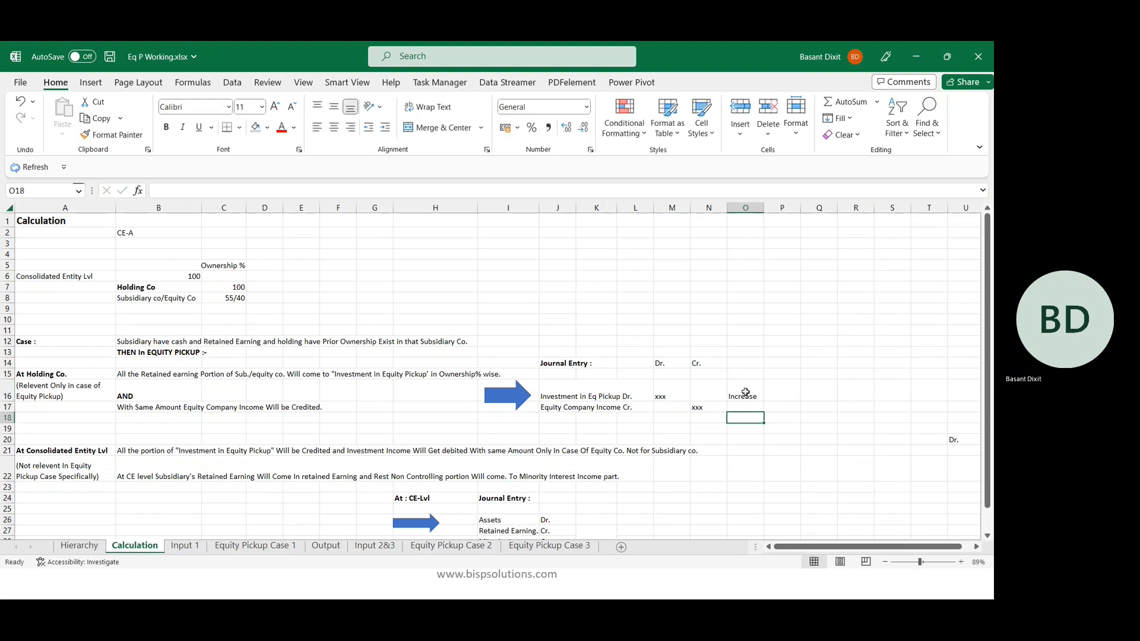
type("Increase")
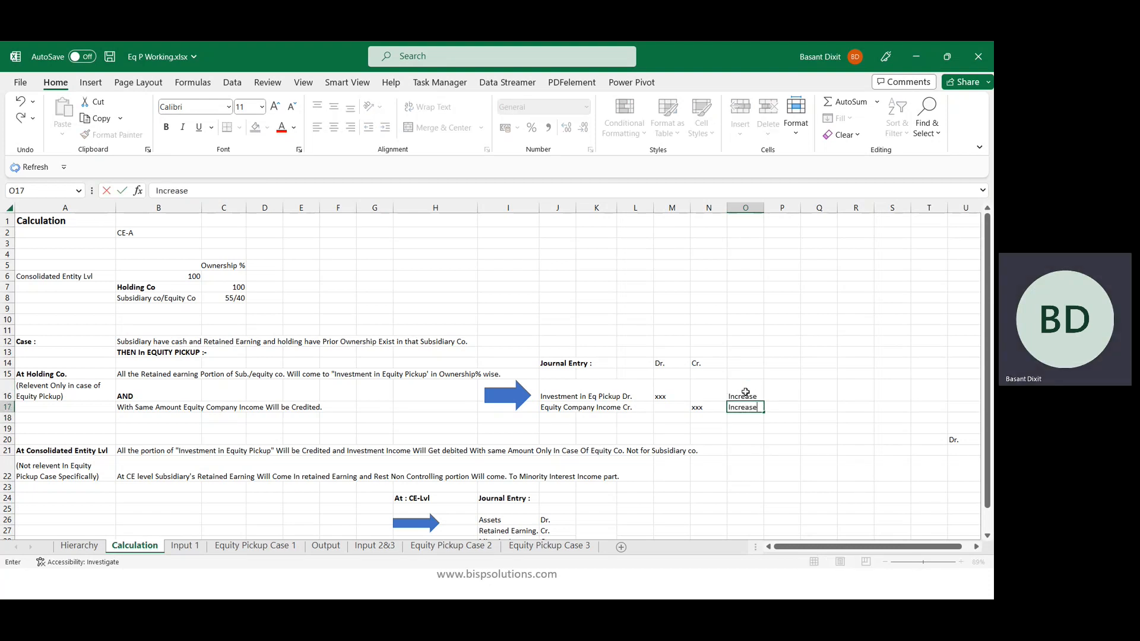
key("Return")
left_click(746, 393)
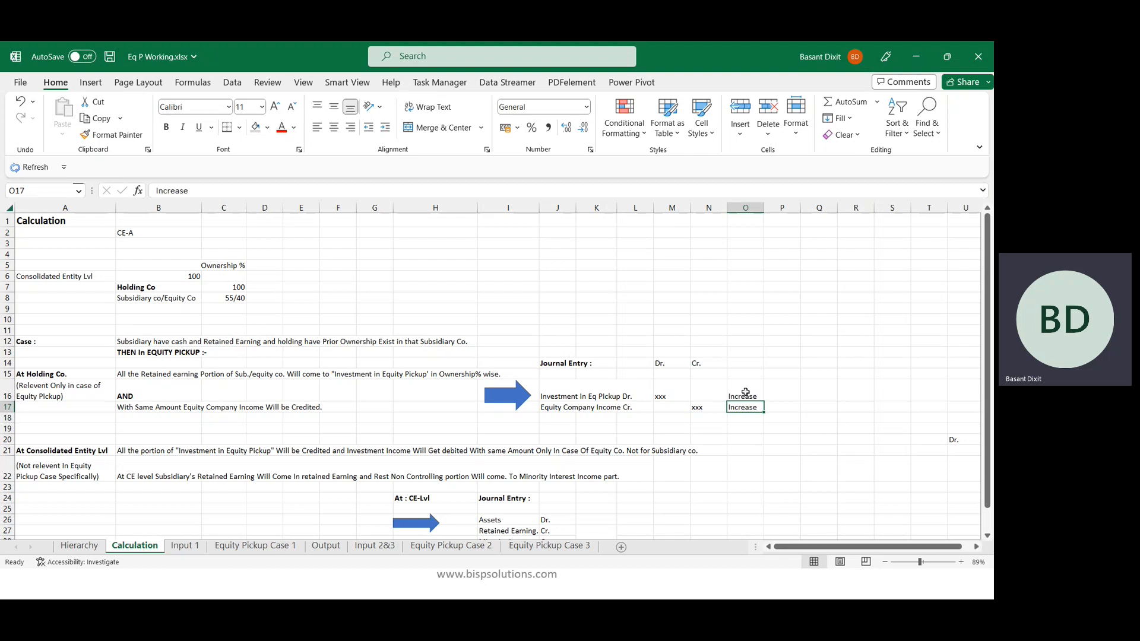
left_click(778, 388)
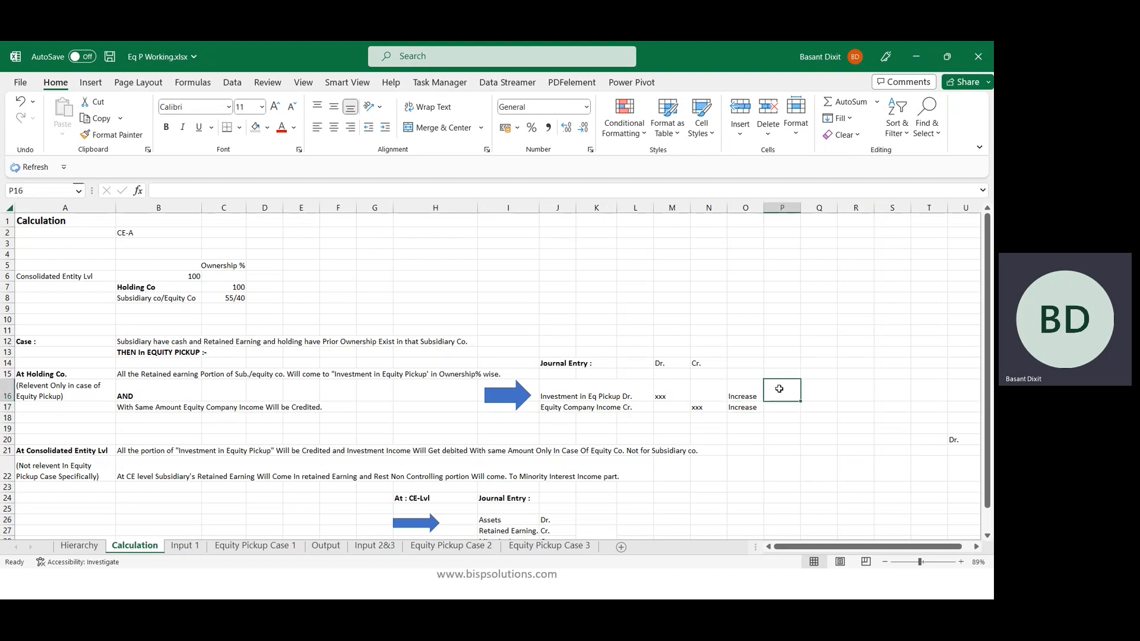
- Clear the Increase notes from column O beside the holding company journal entry
left_click(742, 410)
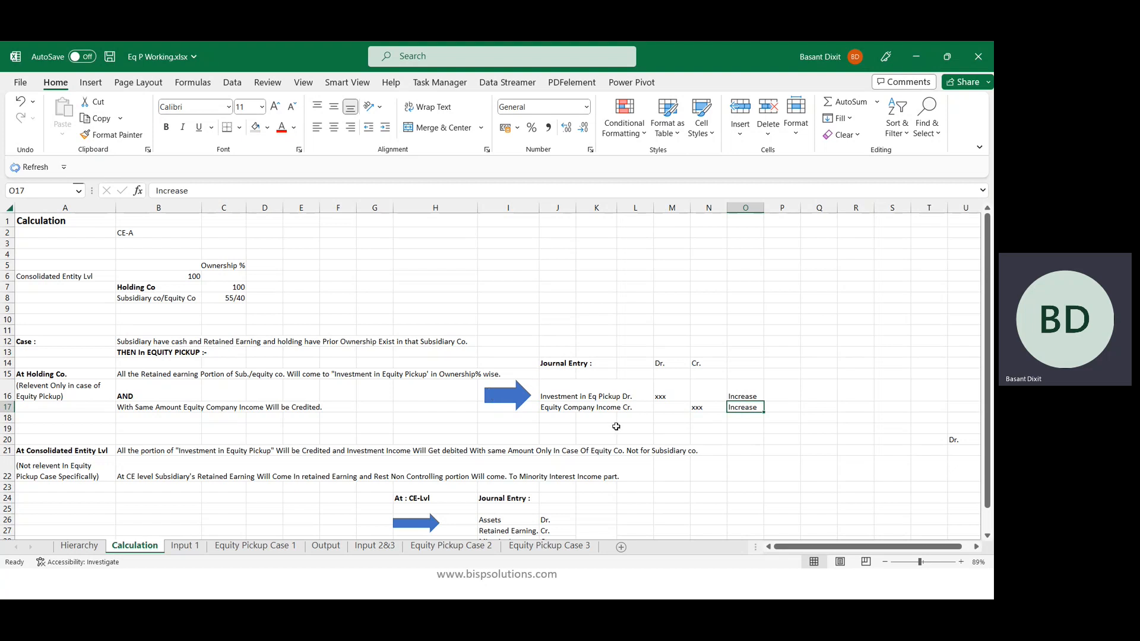
left_click_drag(750, 326, 747, 443)
key("Delete")
key("alt+Tab")
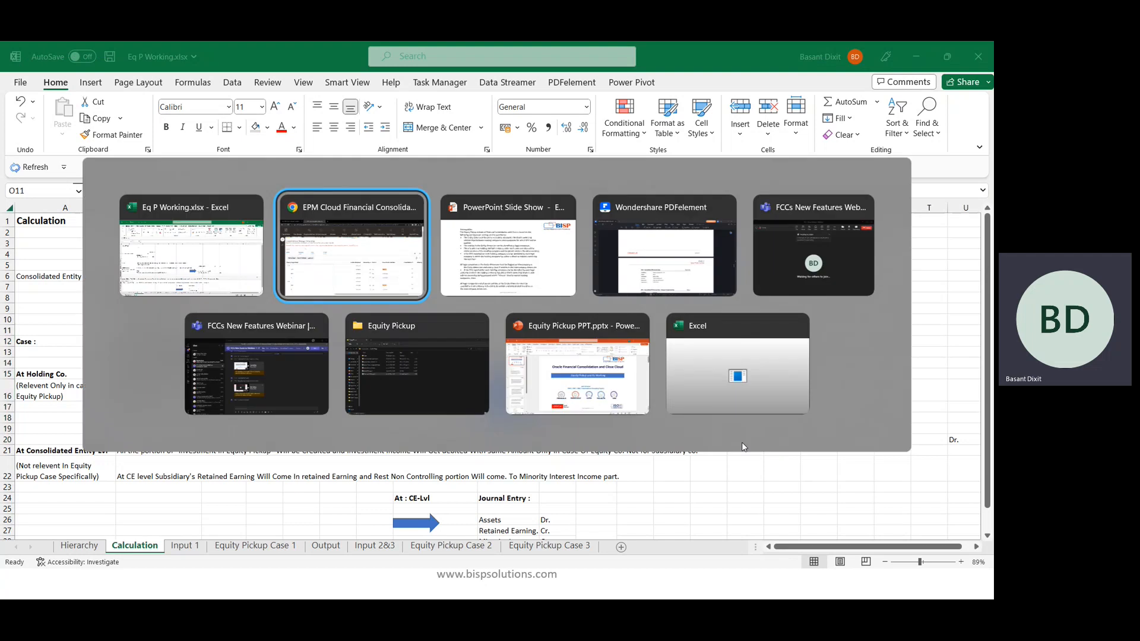
key("alt+Tab")
key("alt+Tab")
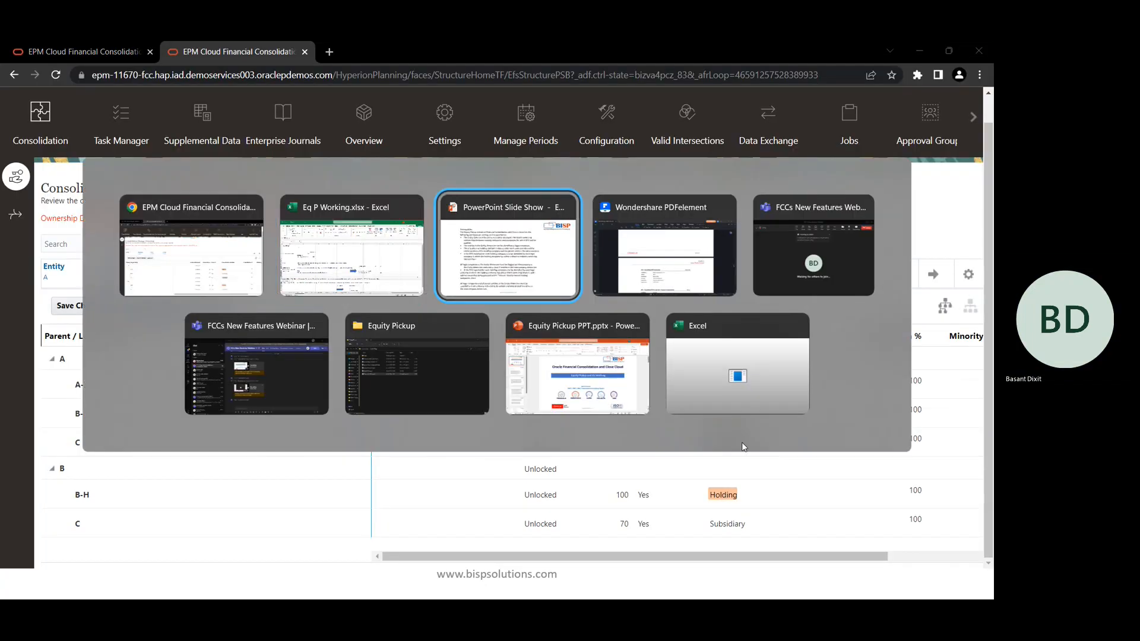
key("alt+Tab")
key("alt+Tab")
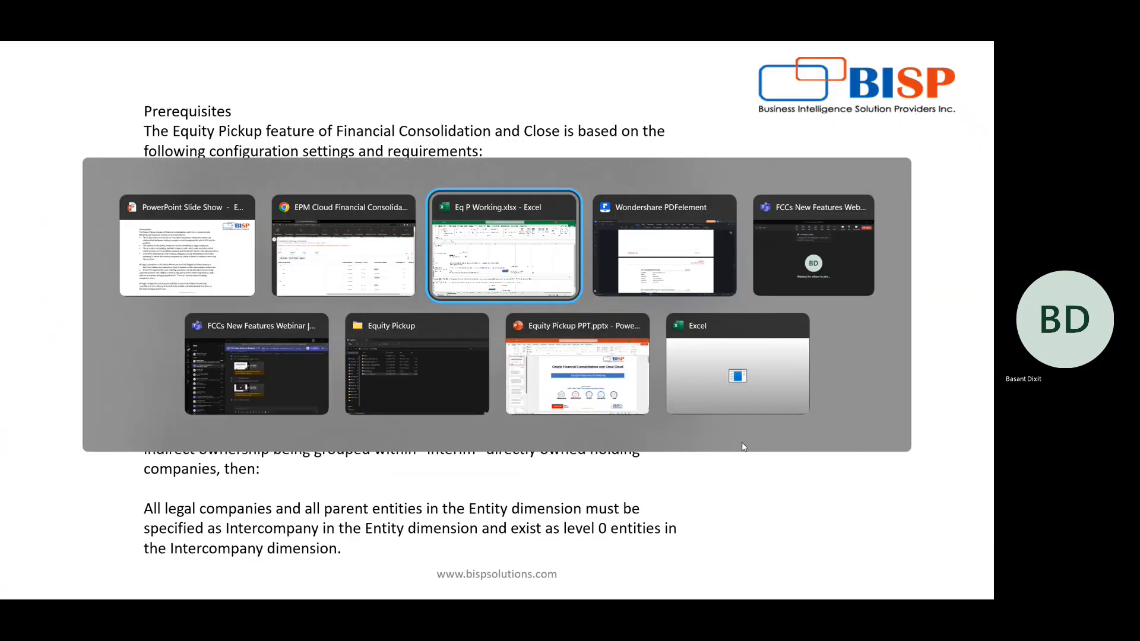
key("alt+shift+Tab")
key("alt+Tab")
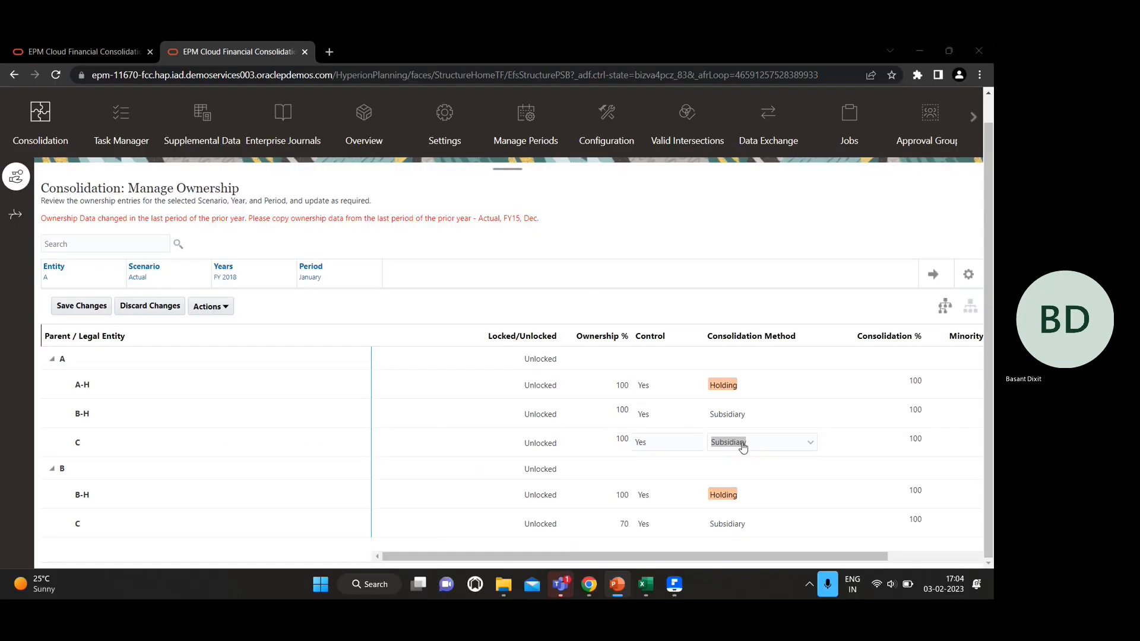
key("alt+Tab")
key("alt+Tab")
key("alt+Tab")
key("alt+Tab")
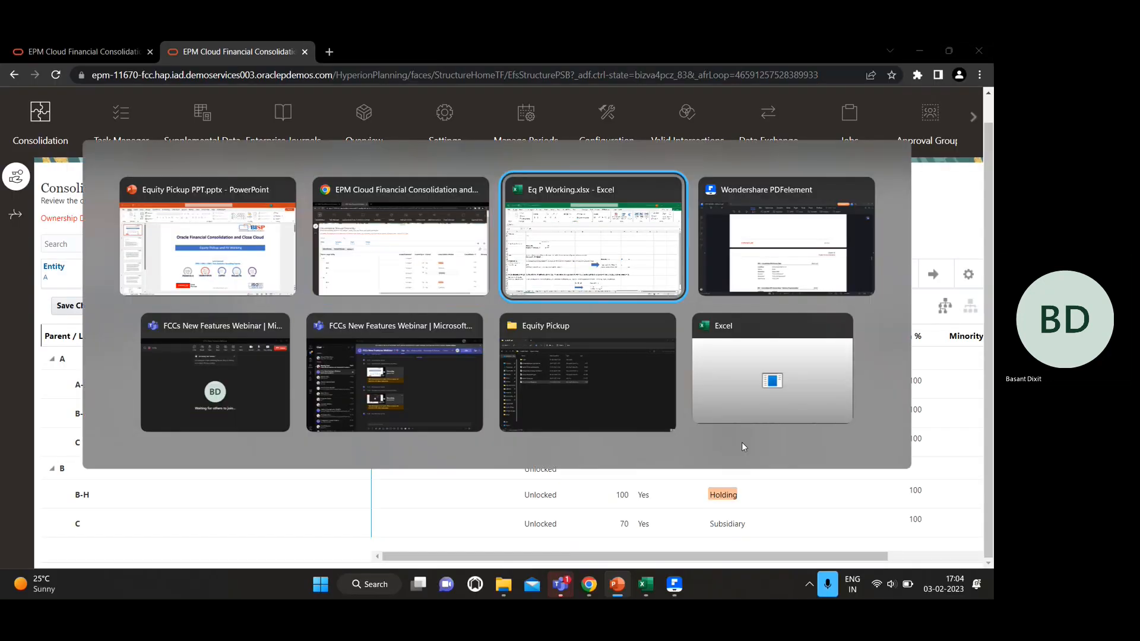
key("alt+Tab")
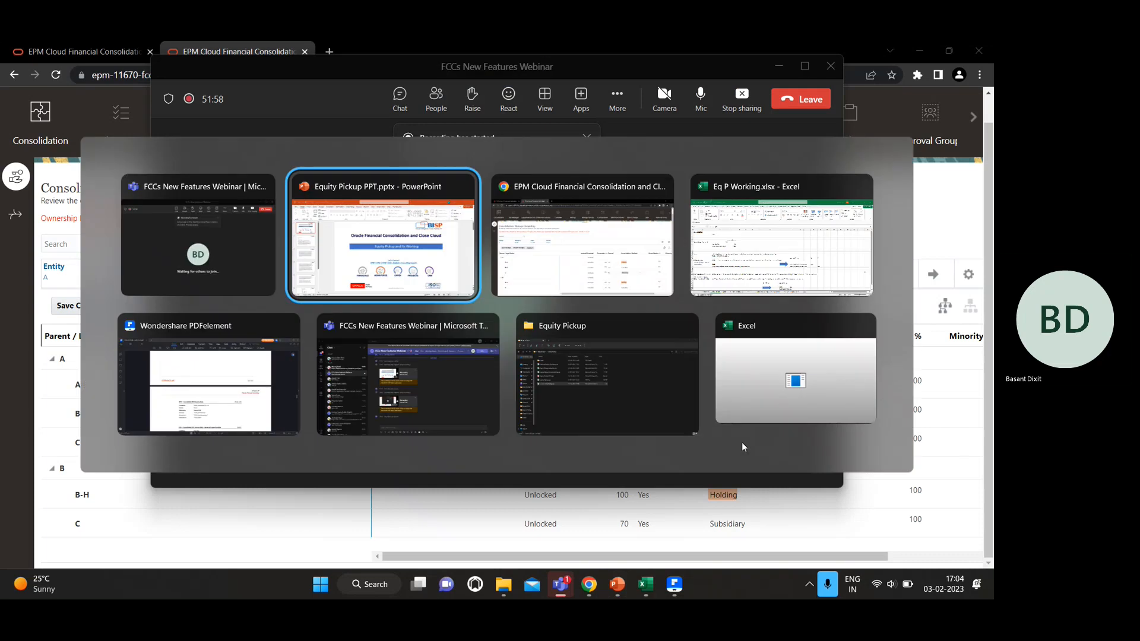
key("alt+Tab")
key("alt+Tab")
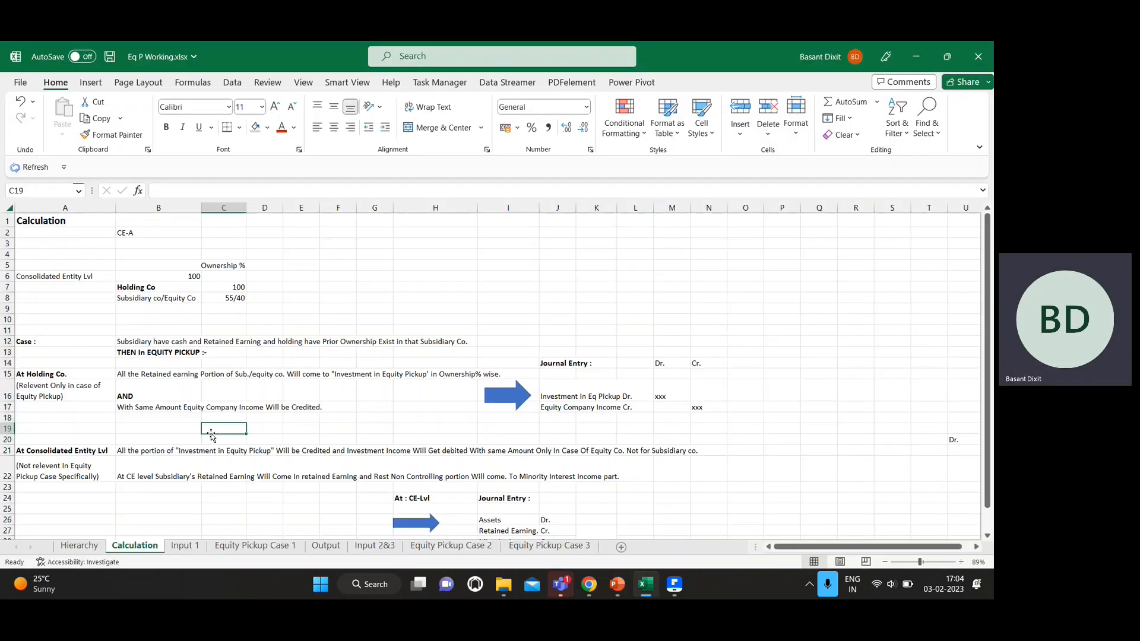
- Read the consolidated entity rule in row 21 on crediting Investment in Equity Pickup and debiting Investment Income for equity companies only
key("Left")
key("Down")
key("Down")
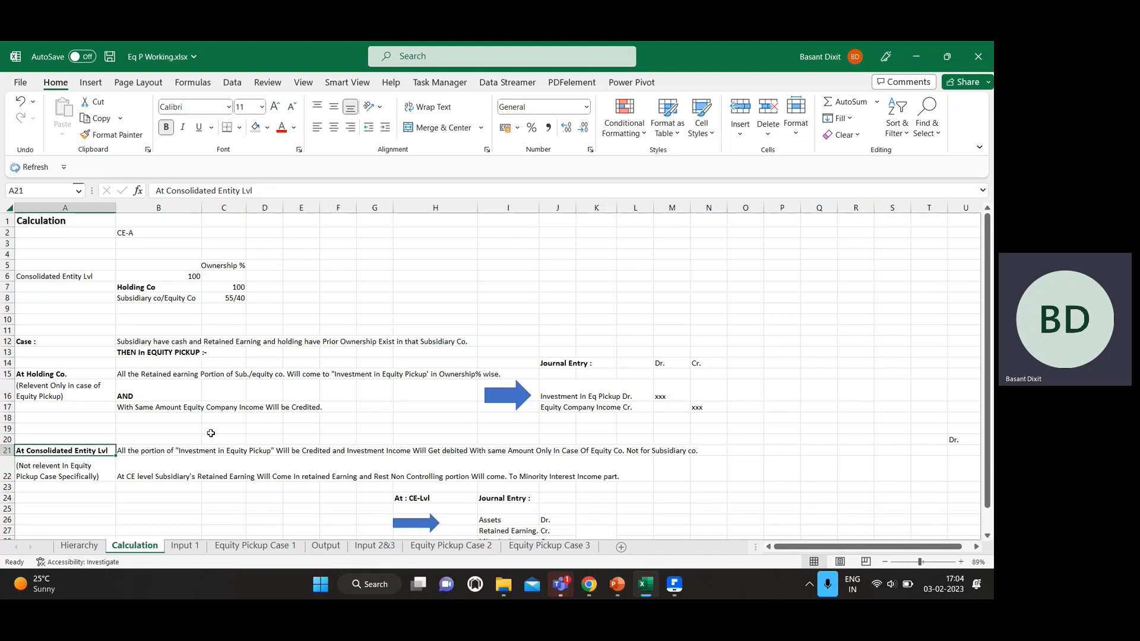
key("Right")
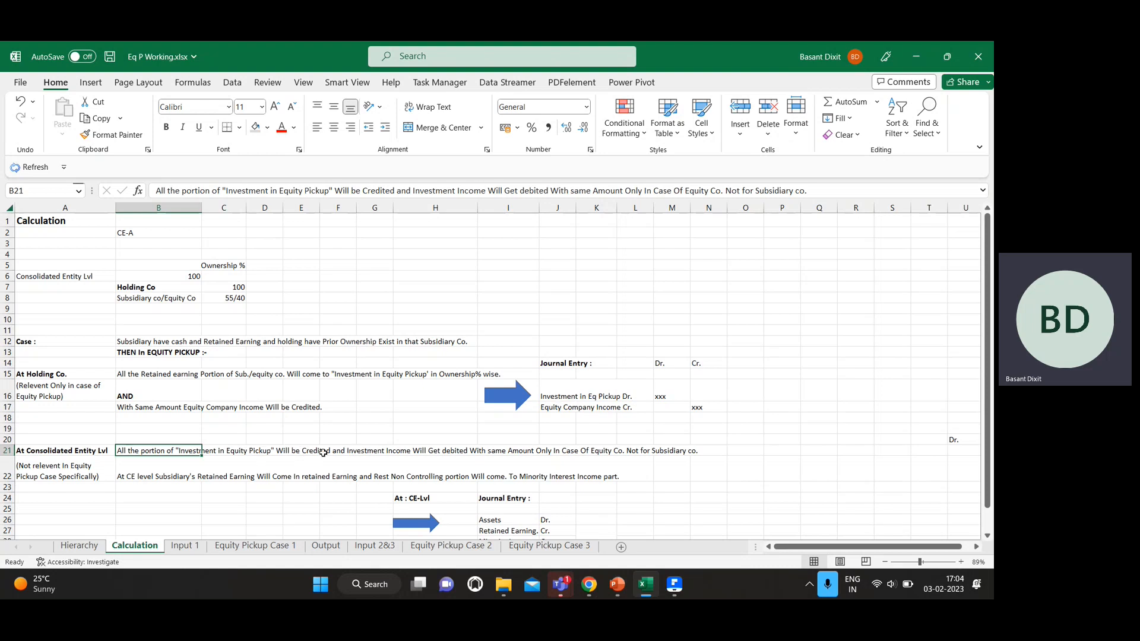
key("Right")
key("Right")
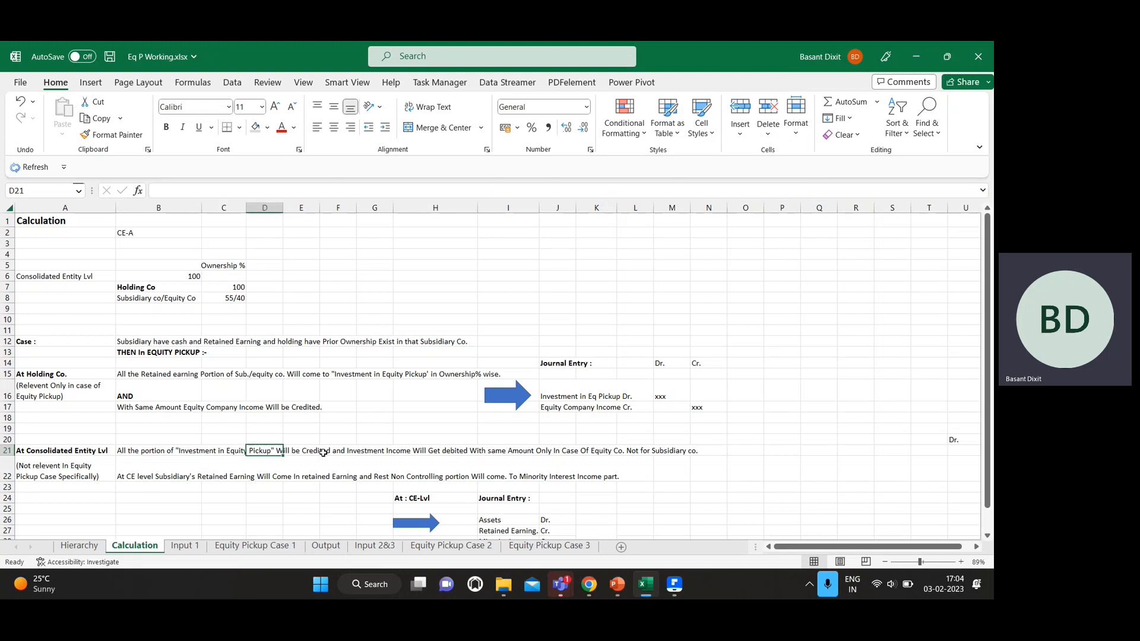
key("Right")
key("Right")
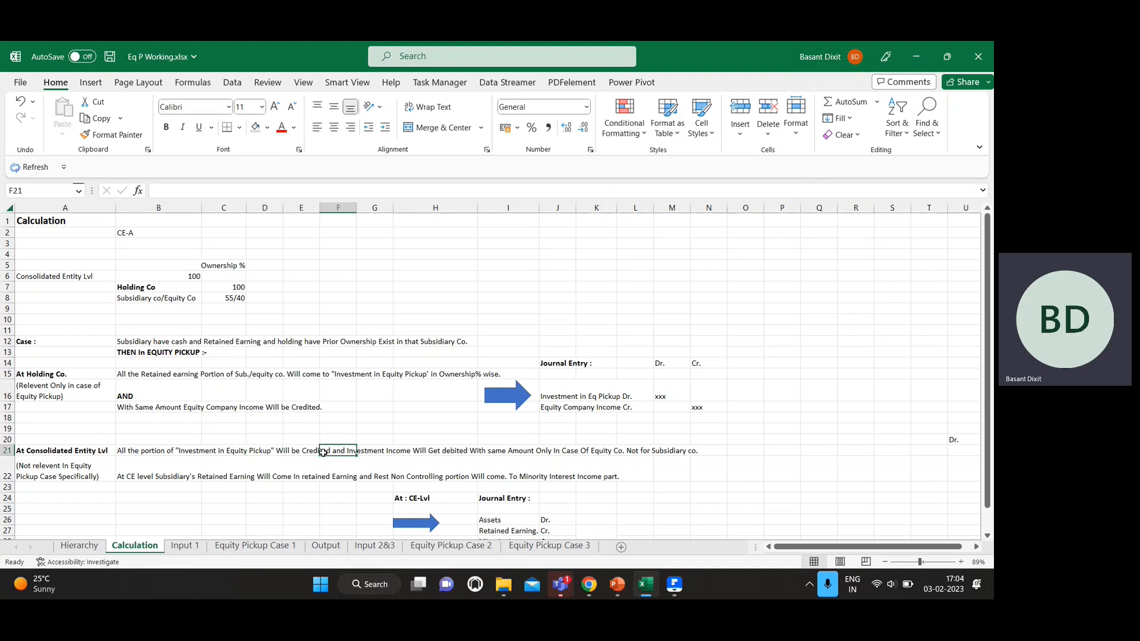
key("Right")
key("Right")
key("Right")
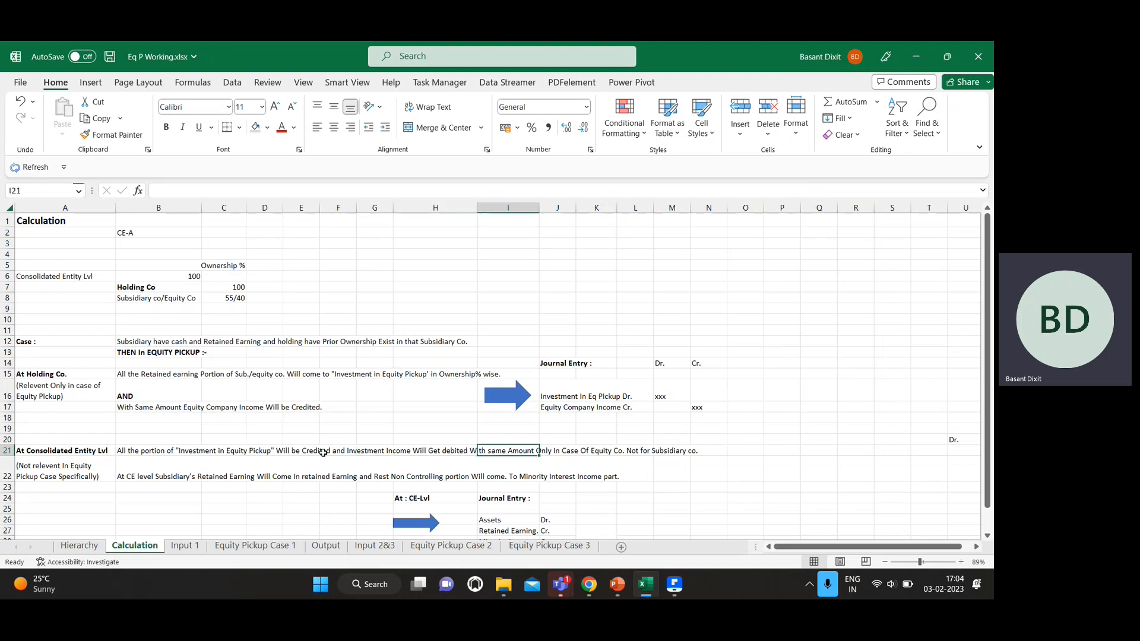
key("Right")
key("Right")
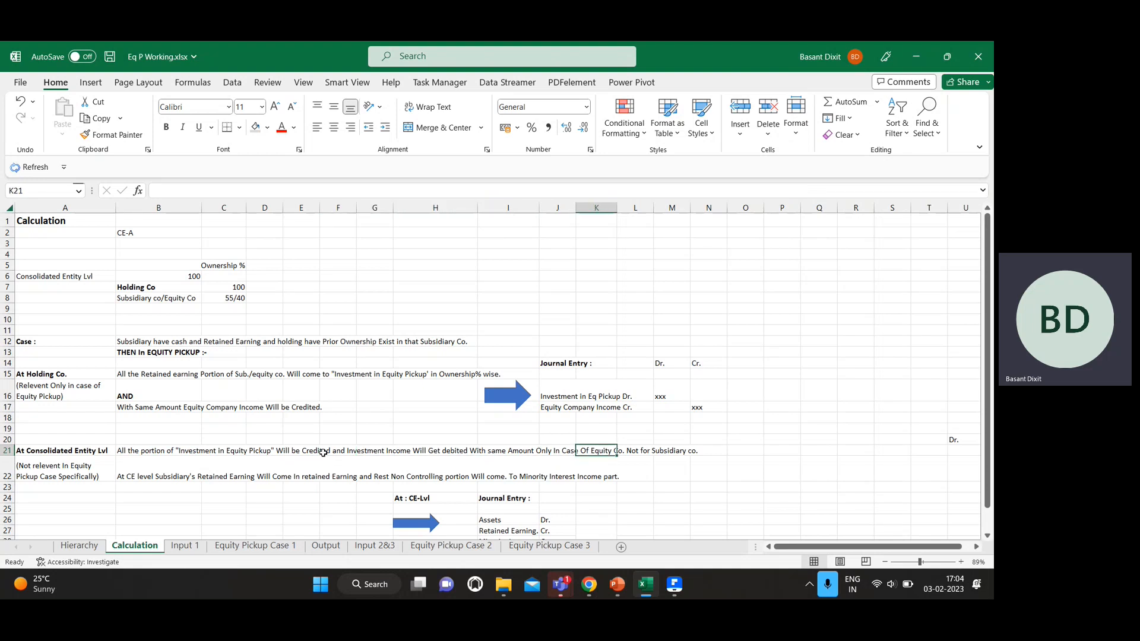
- Enter Goodwill in cell O21 beside the consolidated entity level rule
key("Right")
key("Right")
key("Right")
key("Right")
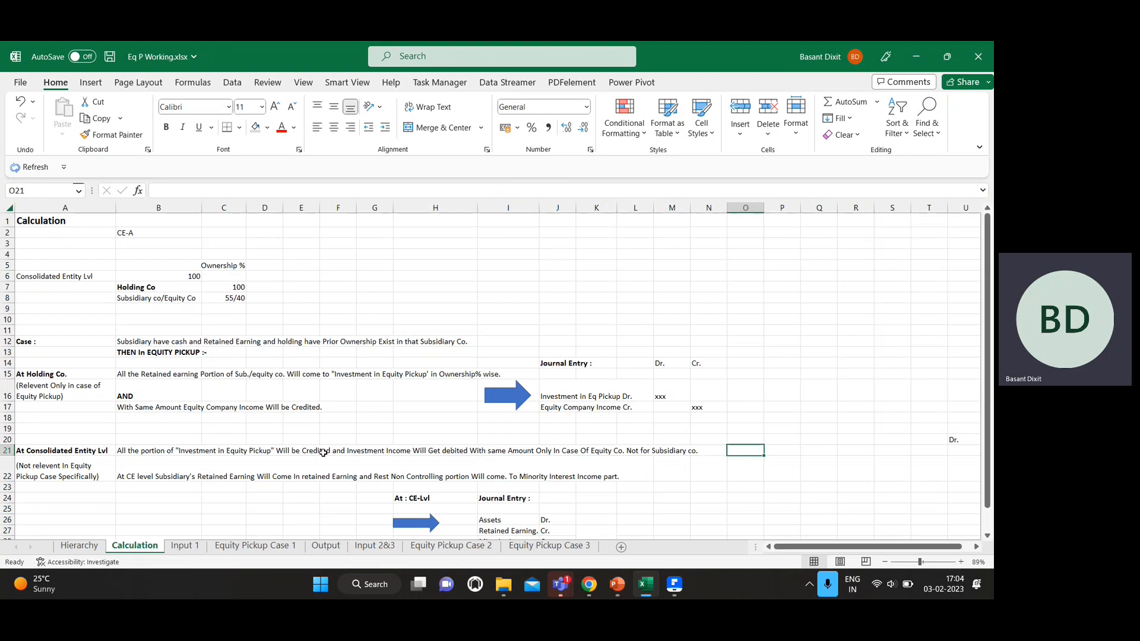
type("Gooodwil")
key("BackSpace")
key("BackSpace")
key("BackSpace")
key("BackSpace")
key("BackSpace")
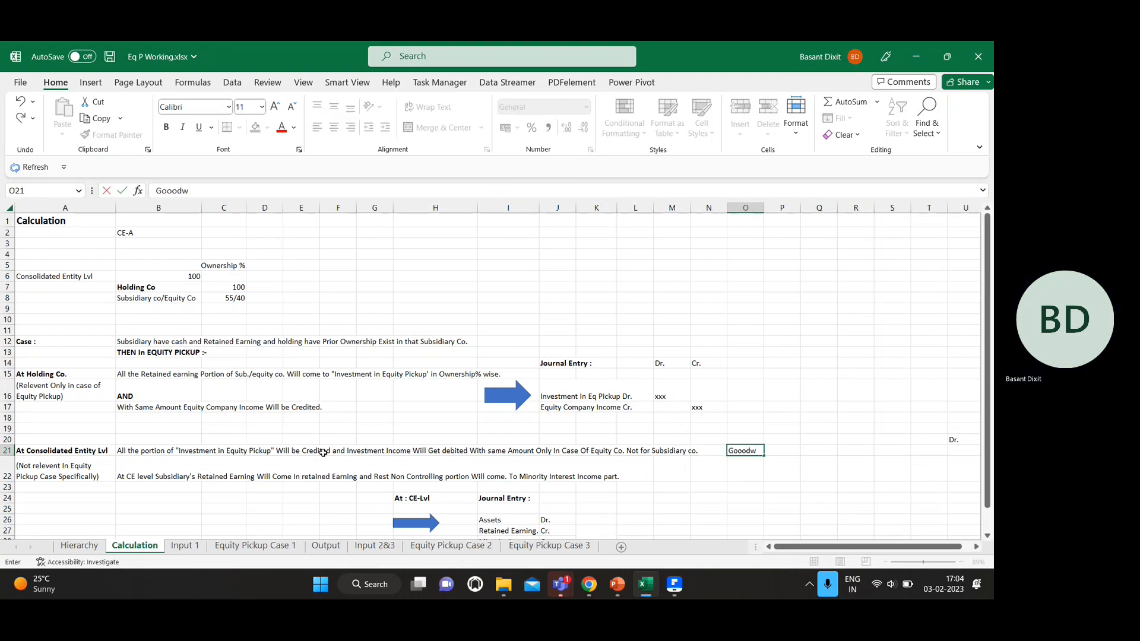
type("dwill")
key("Return")
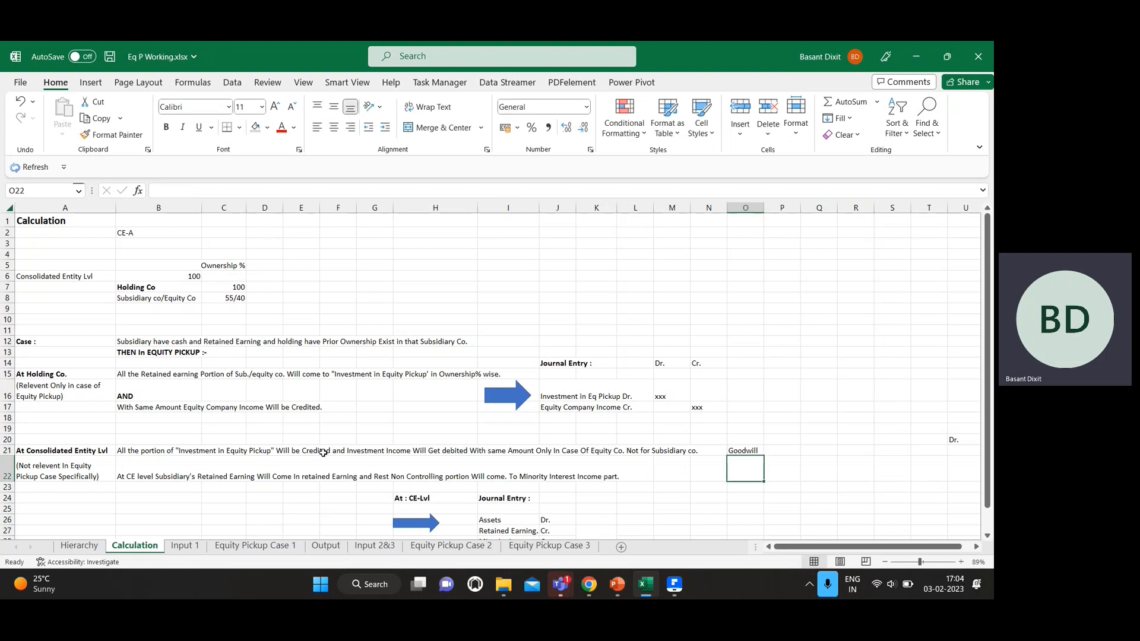
key("Up")
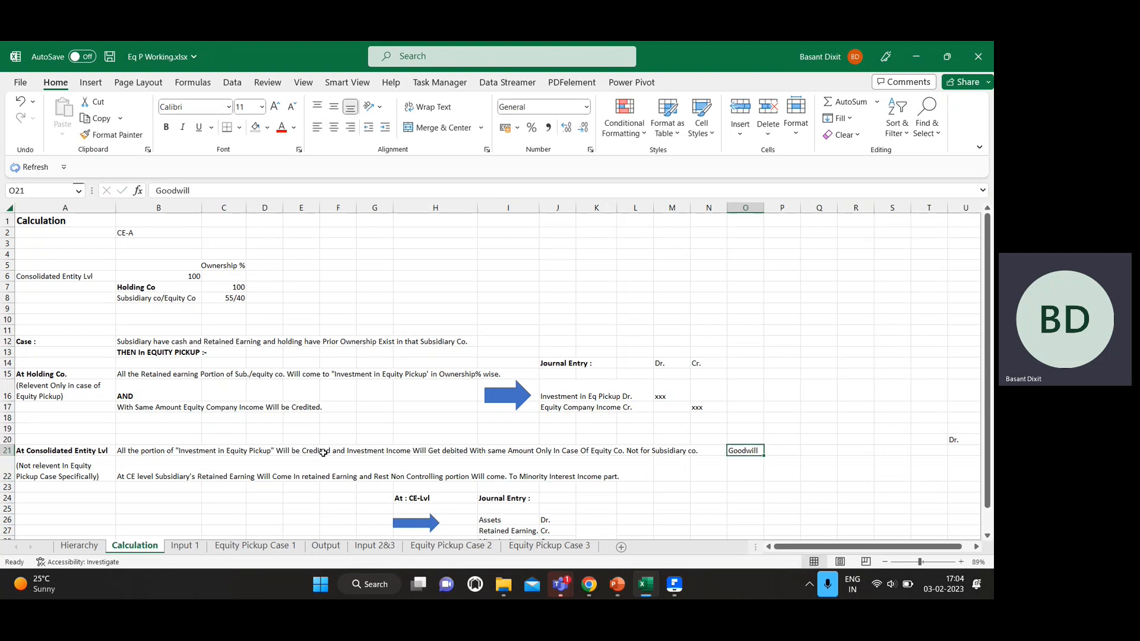
- Read the first part of the rule in row 22 on the subsidiary's retained earnings at CE level
key("Left")
key("Left")
key("Left")
key("Down")
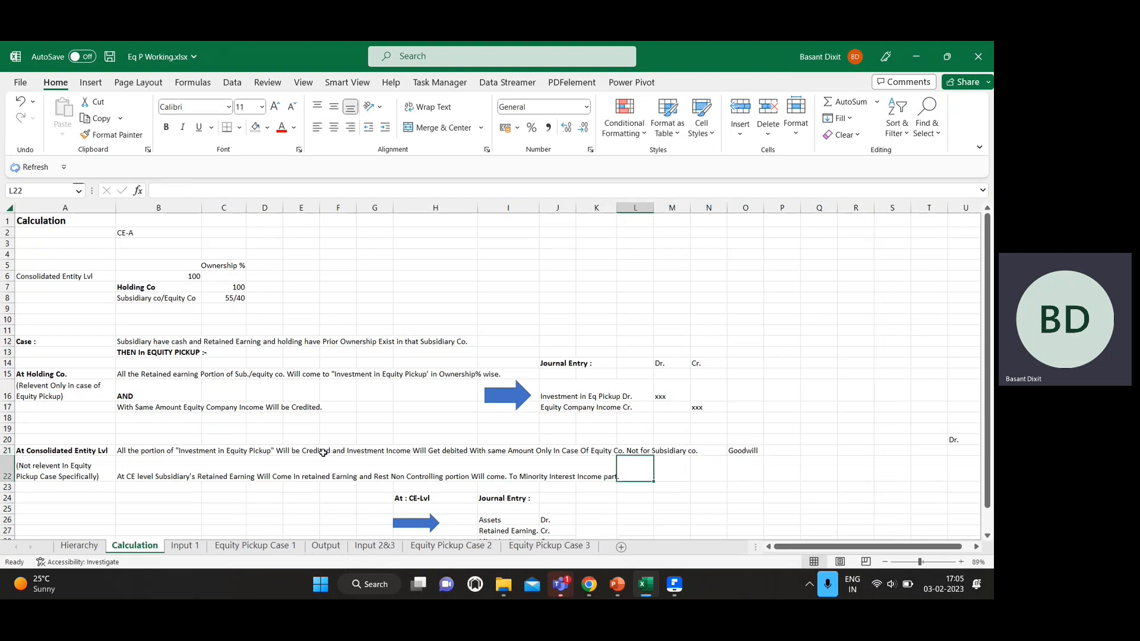
key("Left")
key("Left")
key("Left")
key("Left")
key("Left")
key("Left")
key("Left")
key("Left")
key("Left")
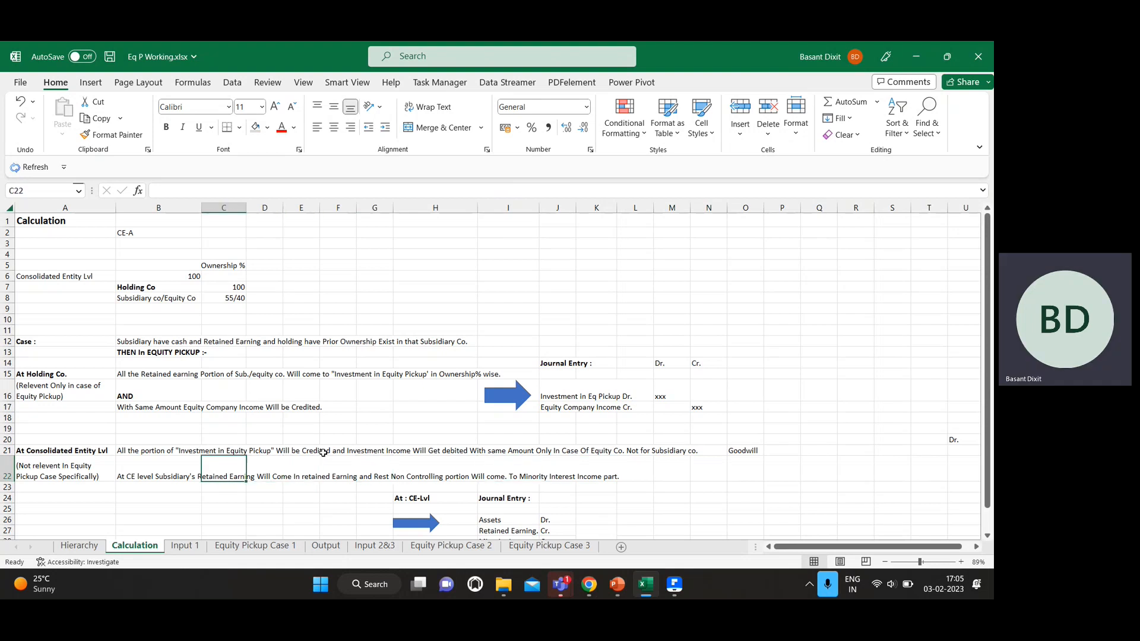
key("Left")
key("Right")
key("Right")
key("Right")
key("Right")
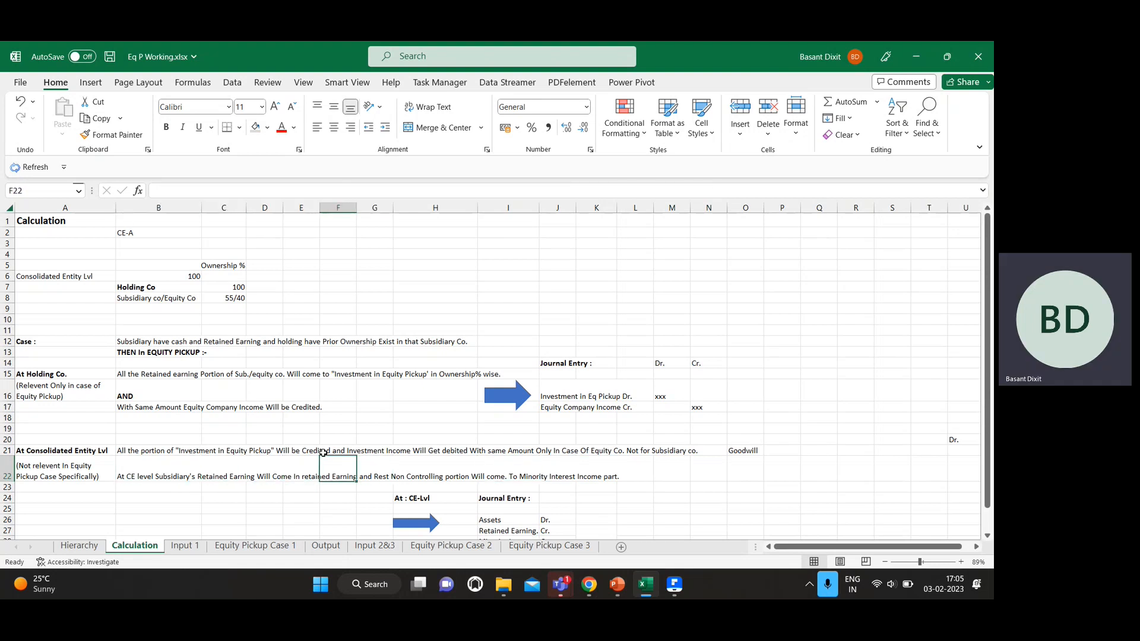
- Read the remainder of row 22 on moving the non-controlling portion to Minority Interest Income
key("Right")
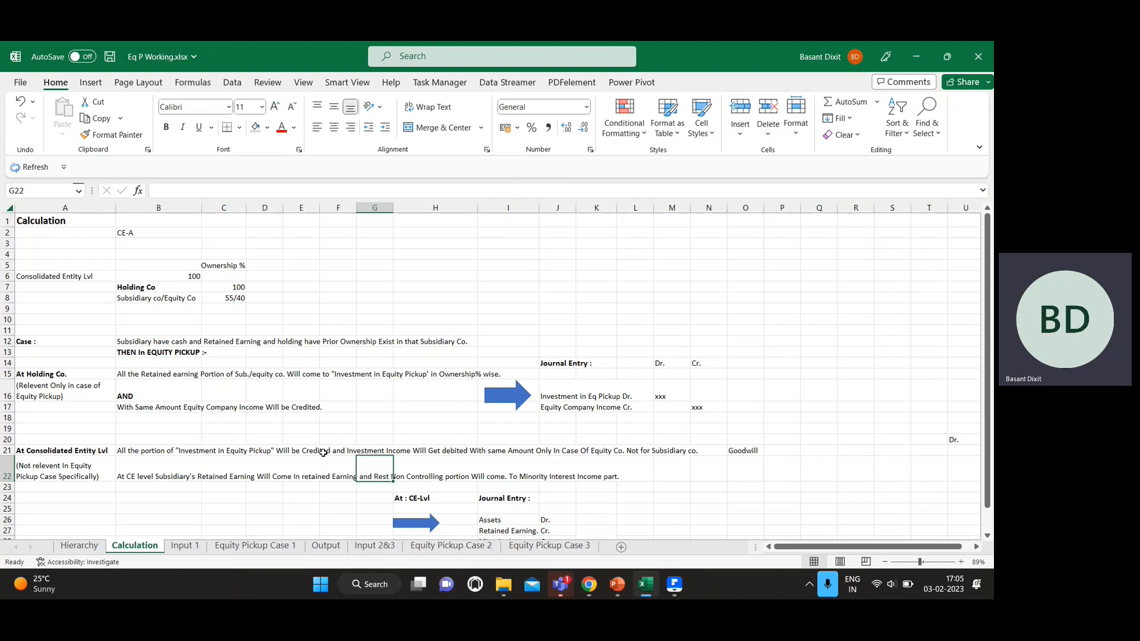
key("Right")
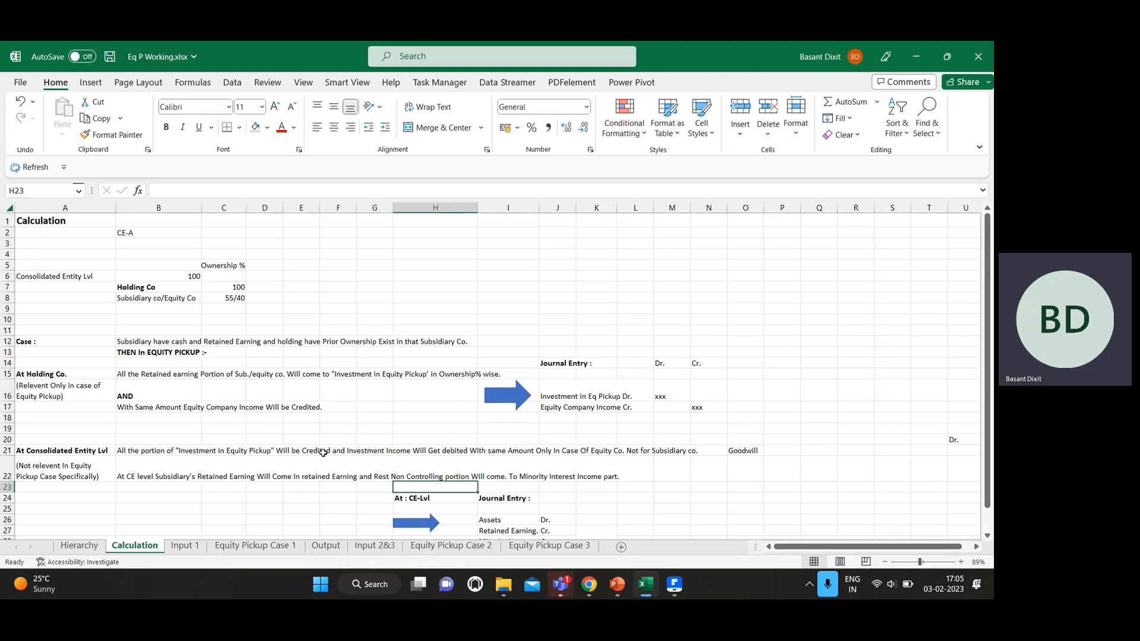
key("Right")
key("Left")
key("Left")
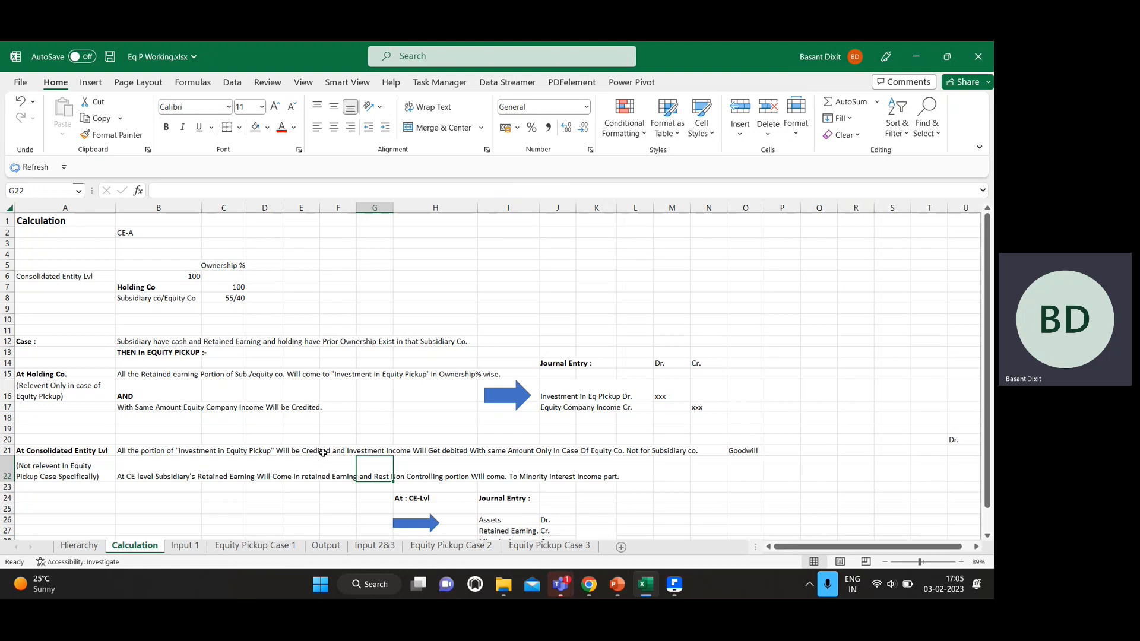
key("Left")
key("Right")
key("Right")
key("Right")
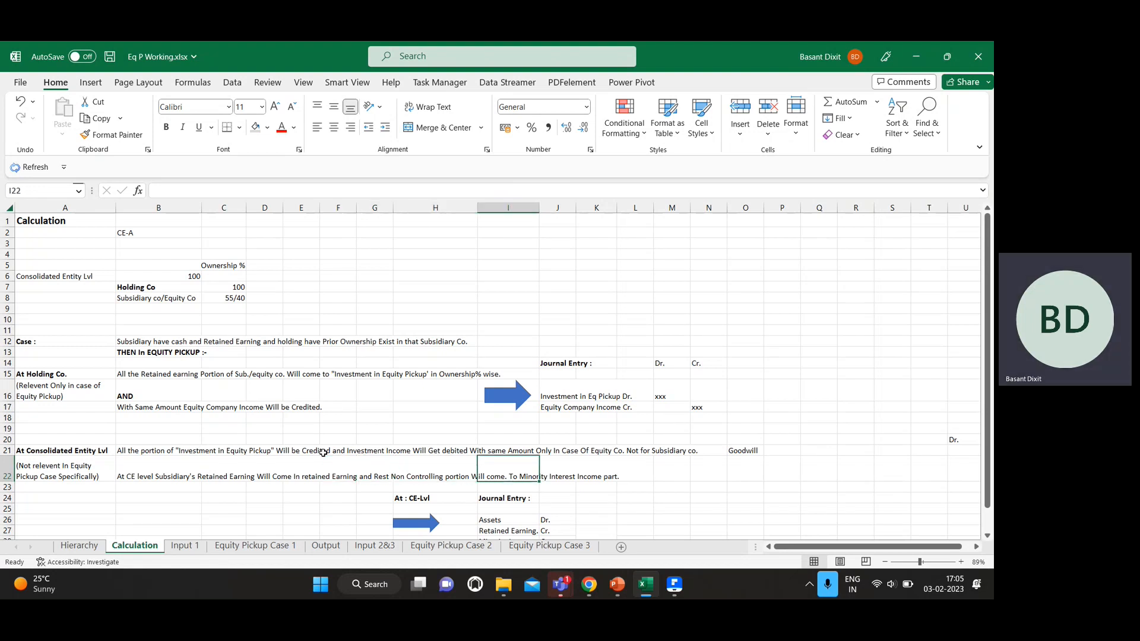
- Go through the CE-Lvl journal entry lines from Assets down to Remaining Liabilities
key("Down")
key("Down")
key("Down")
key("Down")
key("Down")
key("Down")
key("Down")
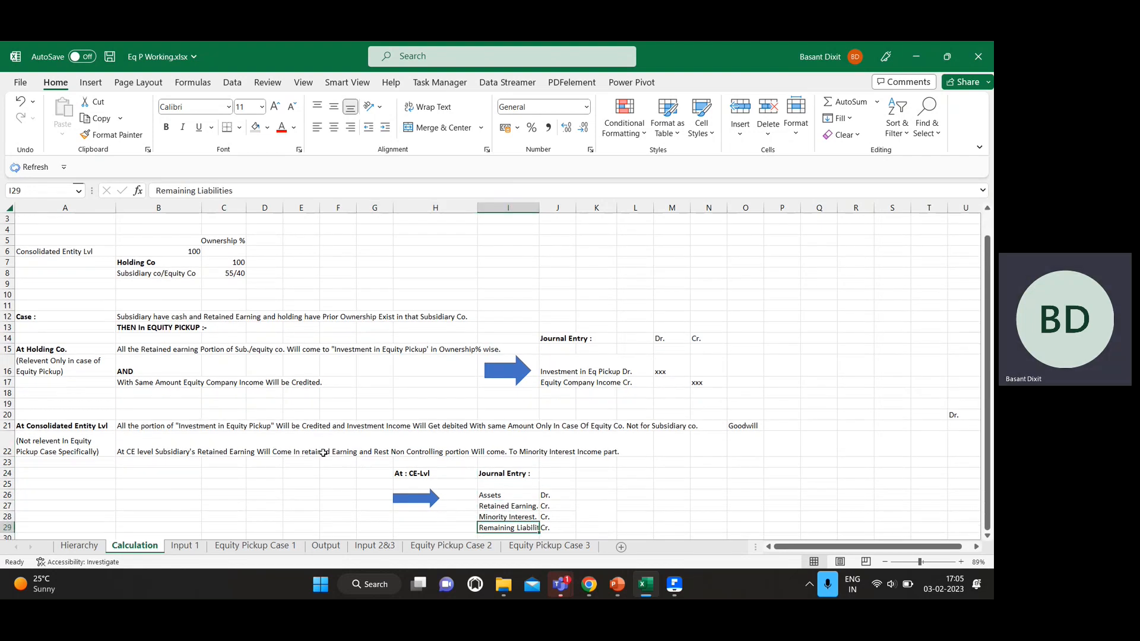
- Review the CE-Lvl journal entry again line by line: Assets, Retained Earning, Minority Interest and Remaining Liabilities
key("Down")
key("Up")
key("Up")
key("Left")
key("Up")
key("Up")
key("Right")
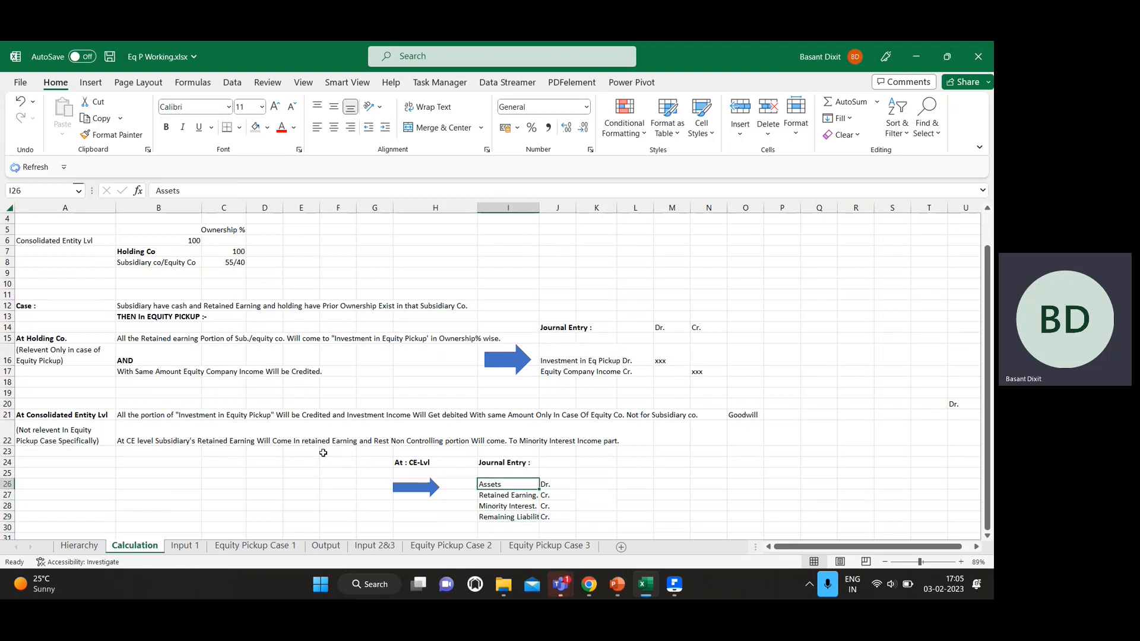
key("Down")
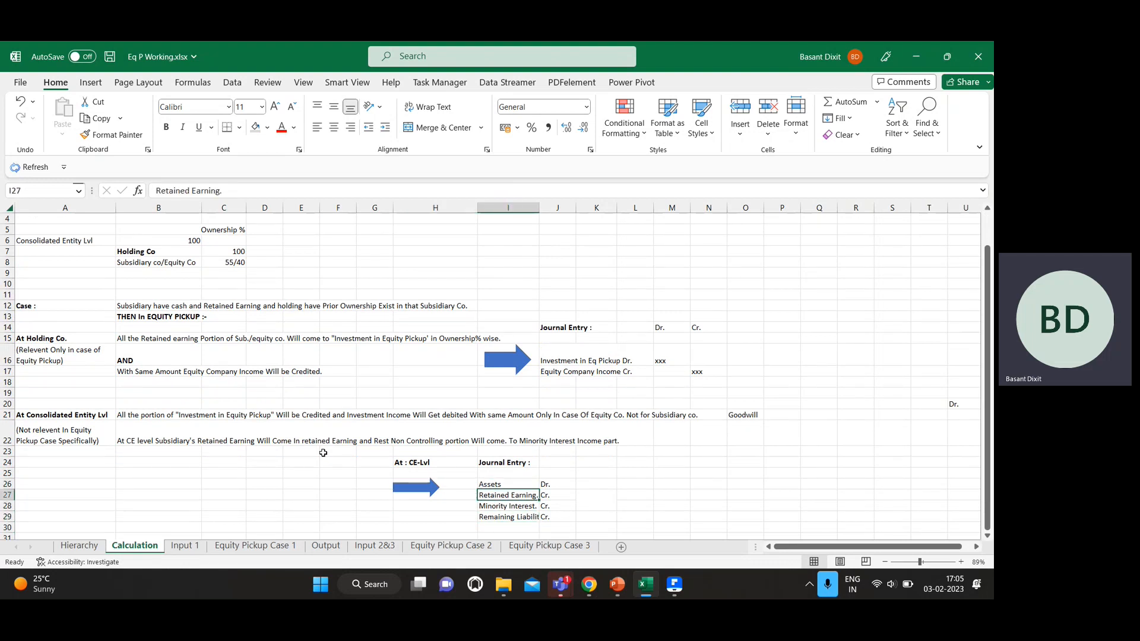
key("Down")
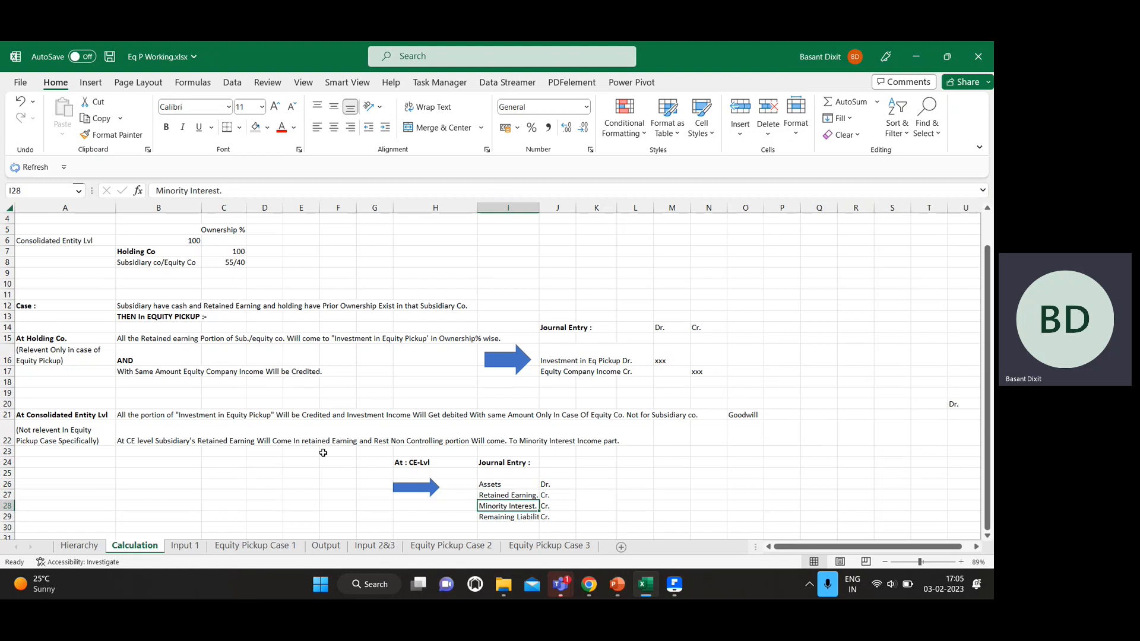
key("Down")
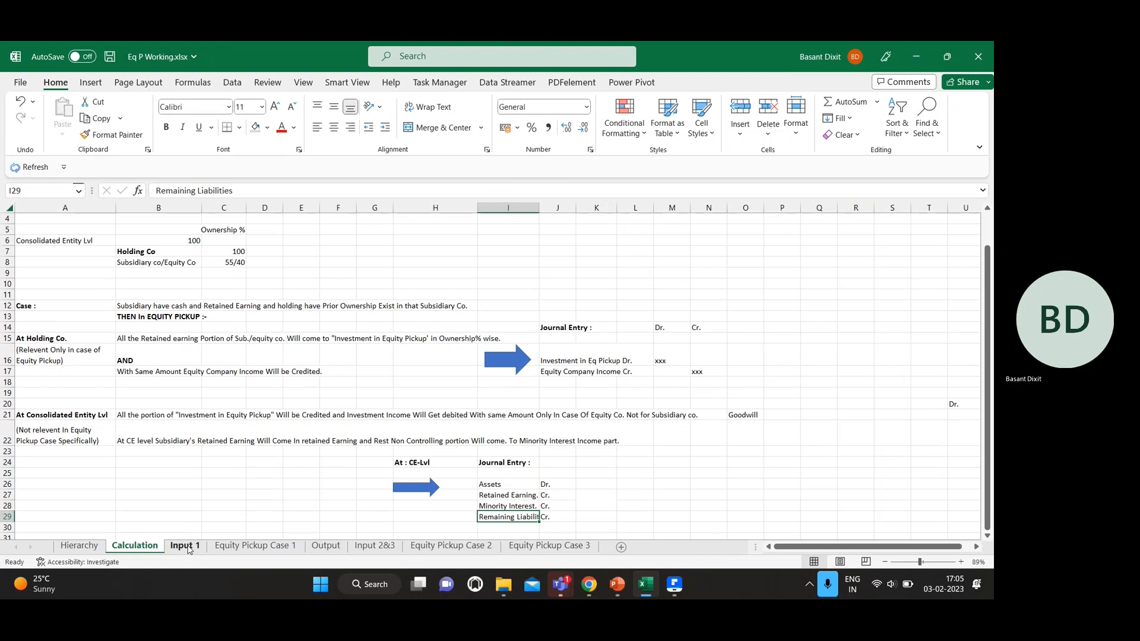
- Open the Input 1 sheet and compare its entities with the Manage Ownership page in the browser
key("alt+Tab")
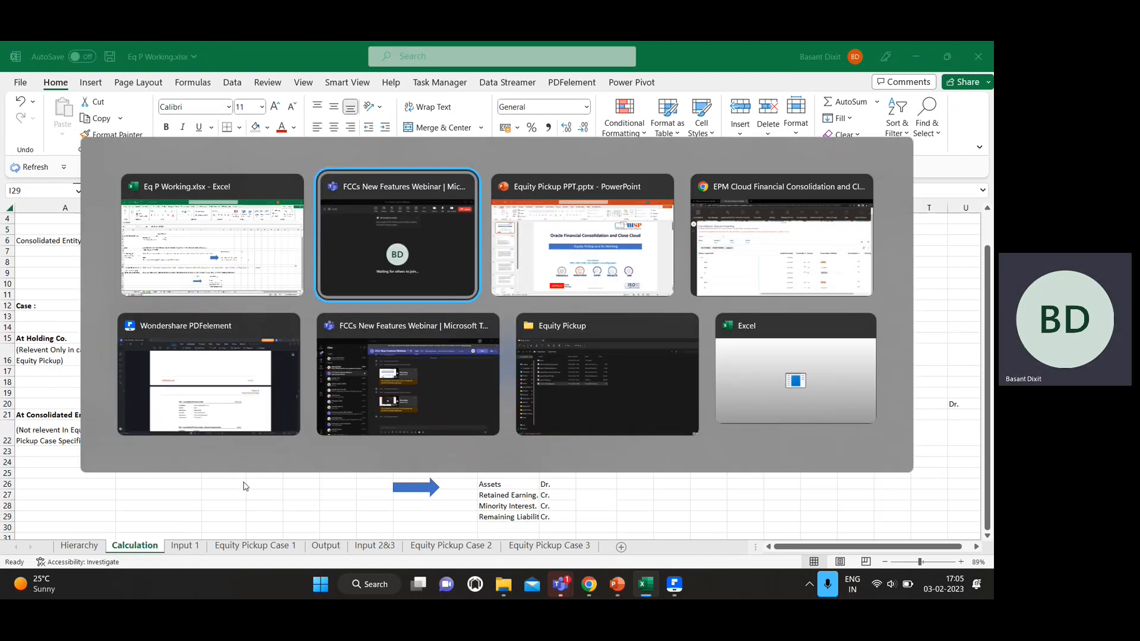
key("alt+Tab")
key("alt+Tab")
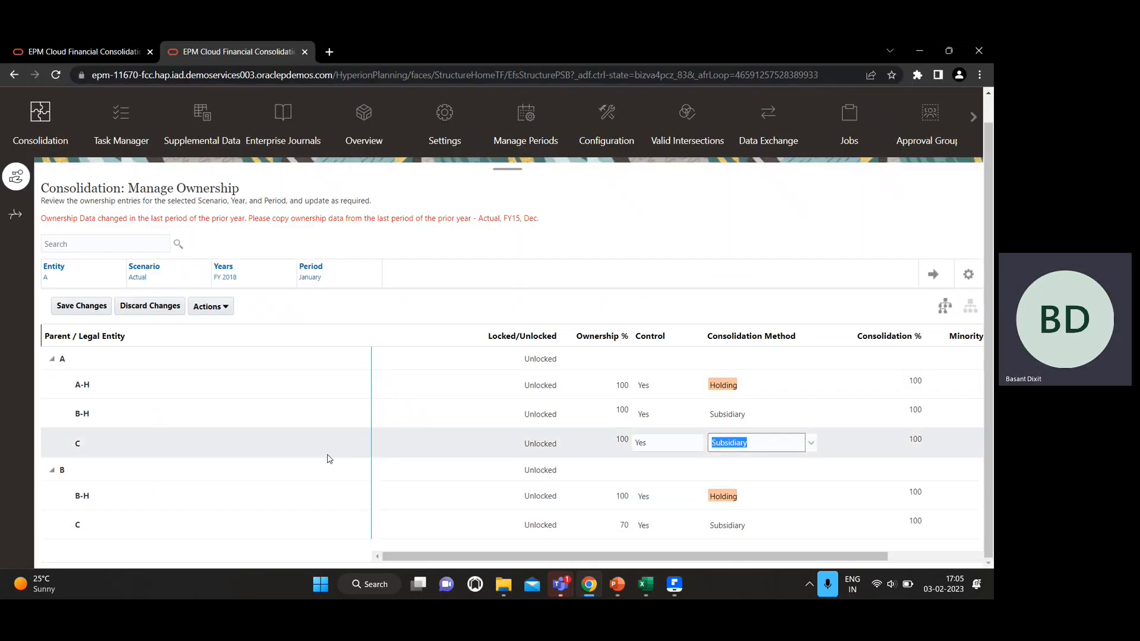
key("alt+Tab")
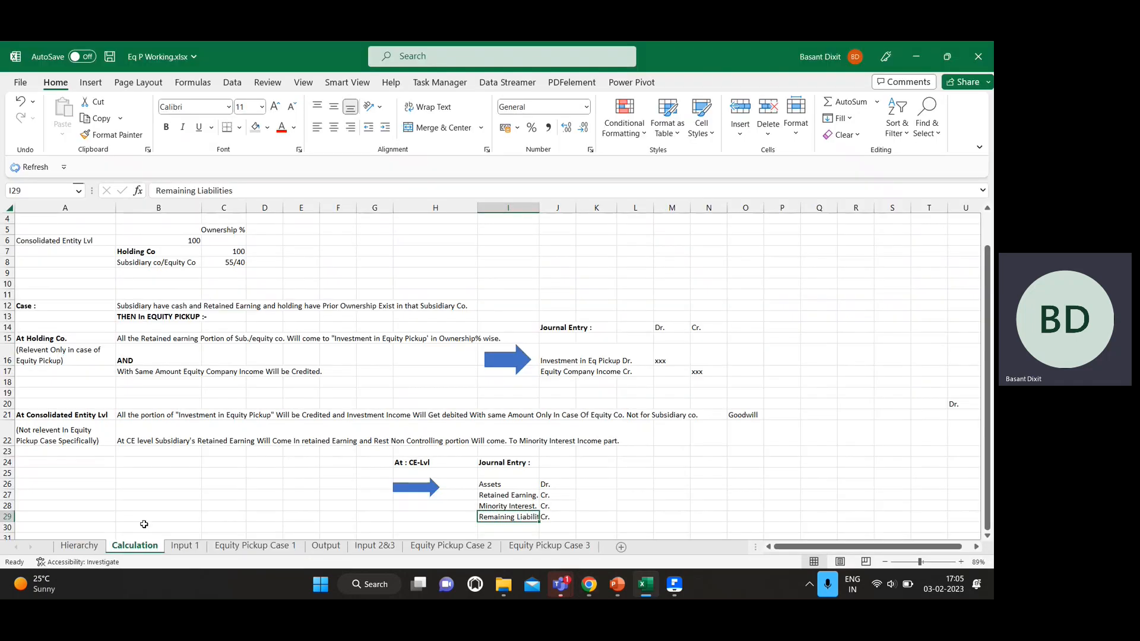
left_click(184, 545)
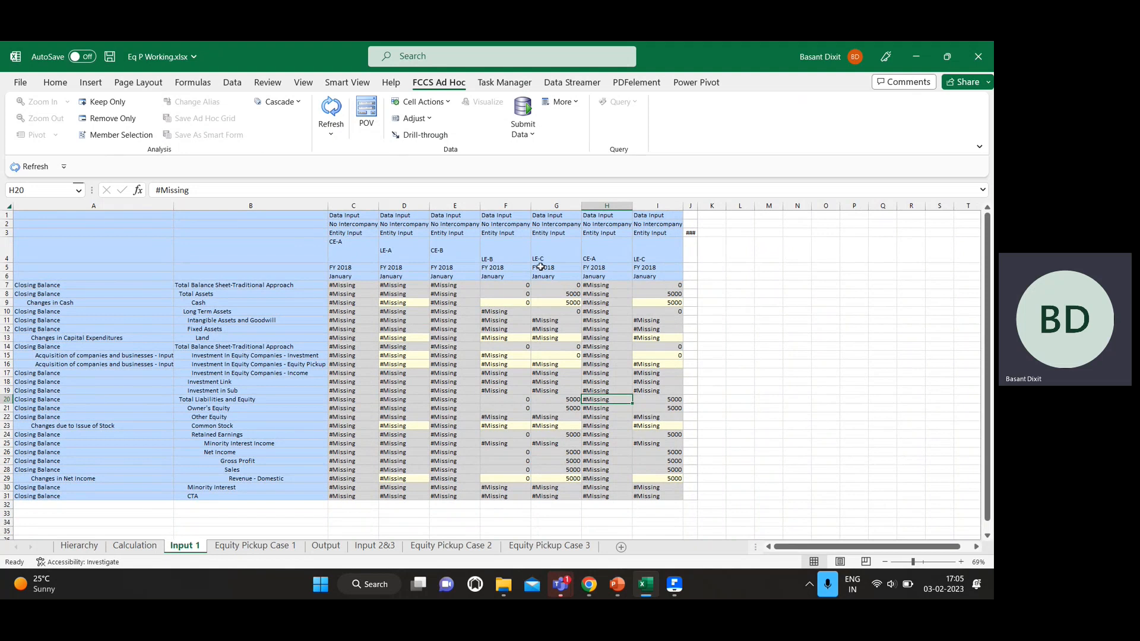
key("alt+Tab")
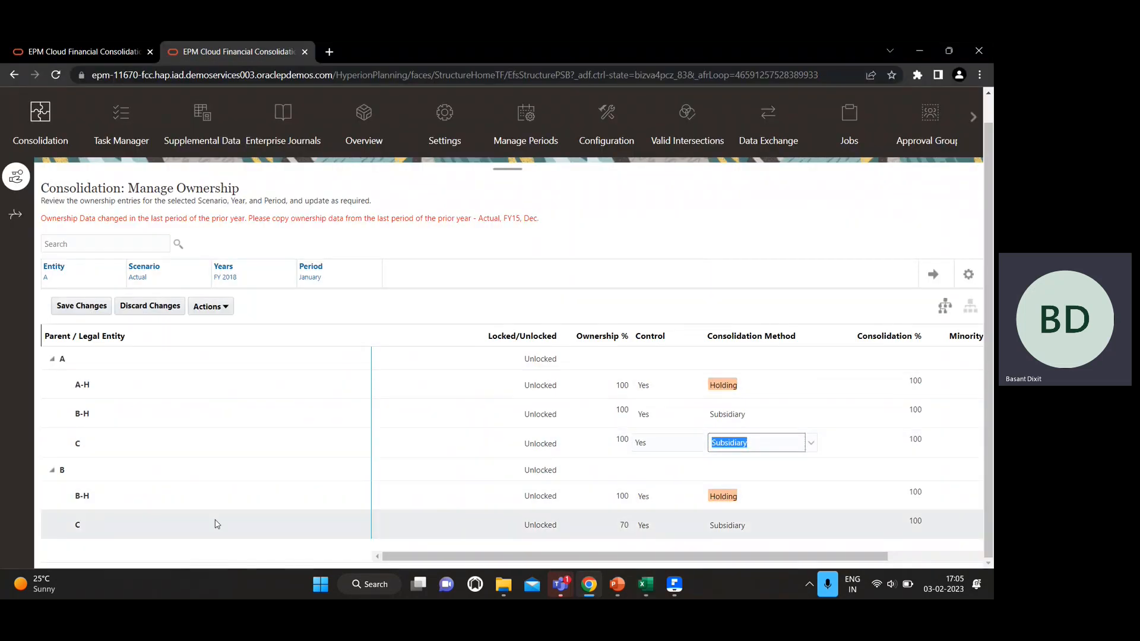
key("alt+Tab")
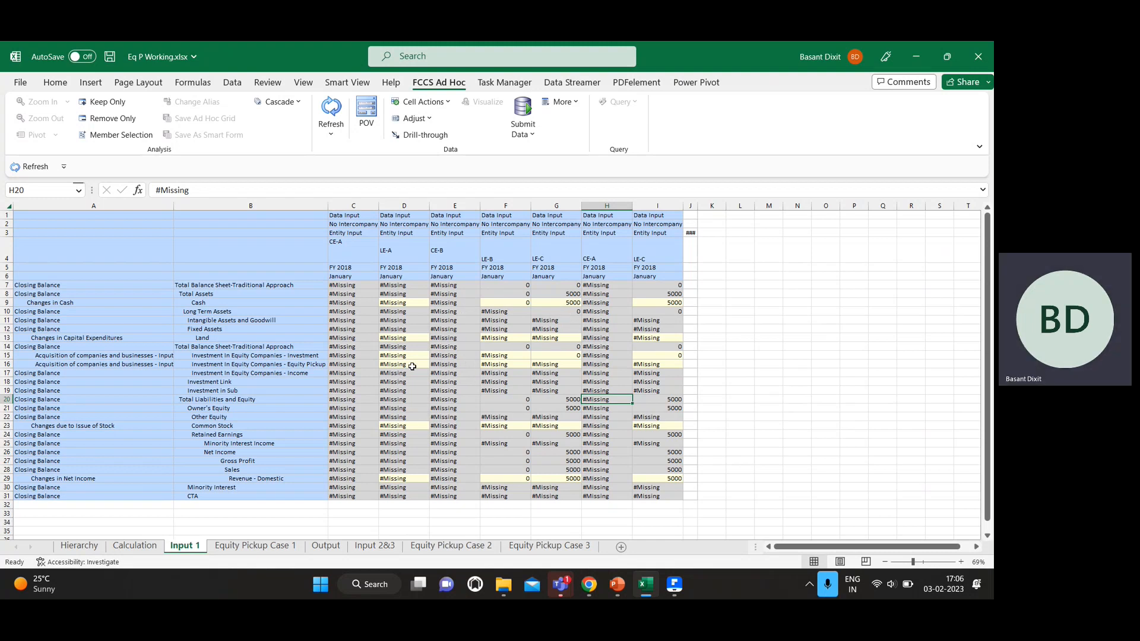
- Make the LE-A and LE-B entity headers in row 4 of Input 1 bold
left_click(391, 257)
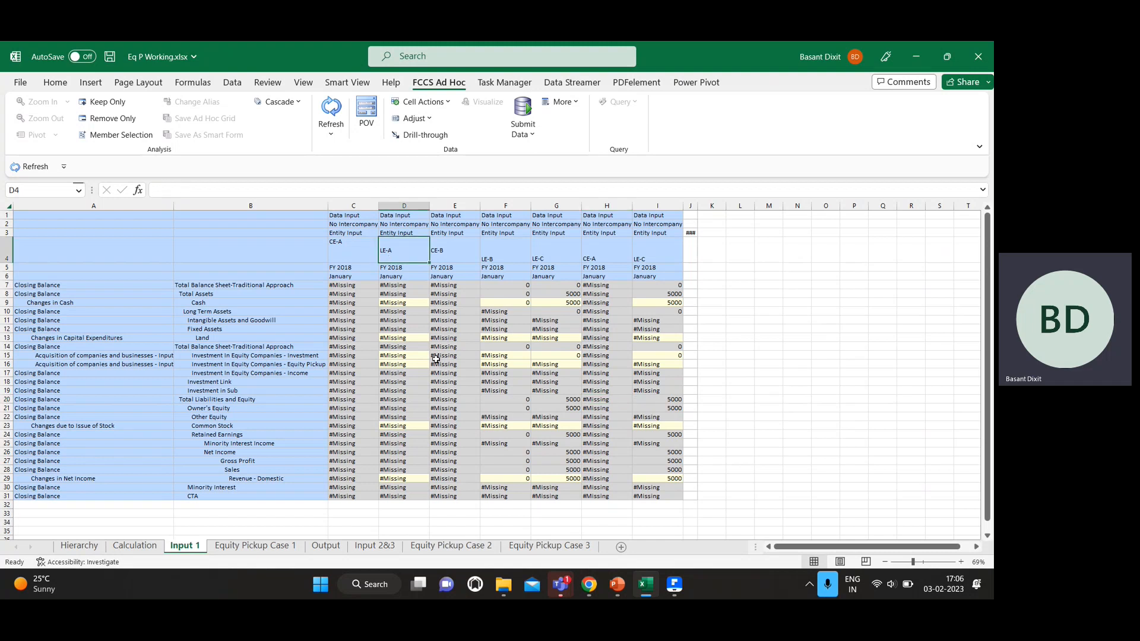
key("ctrl+b")
key("Right")
key("Right")
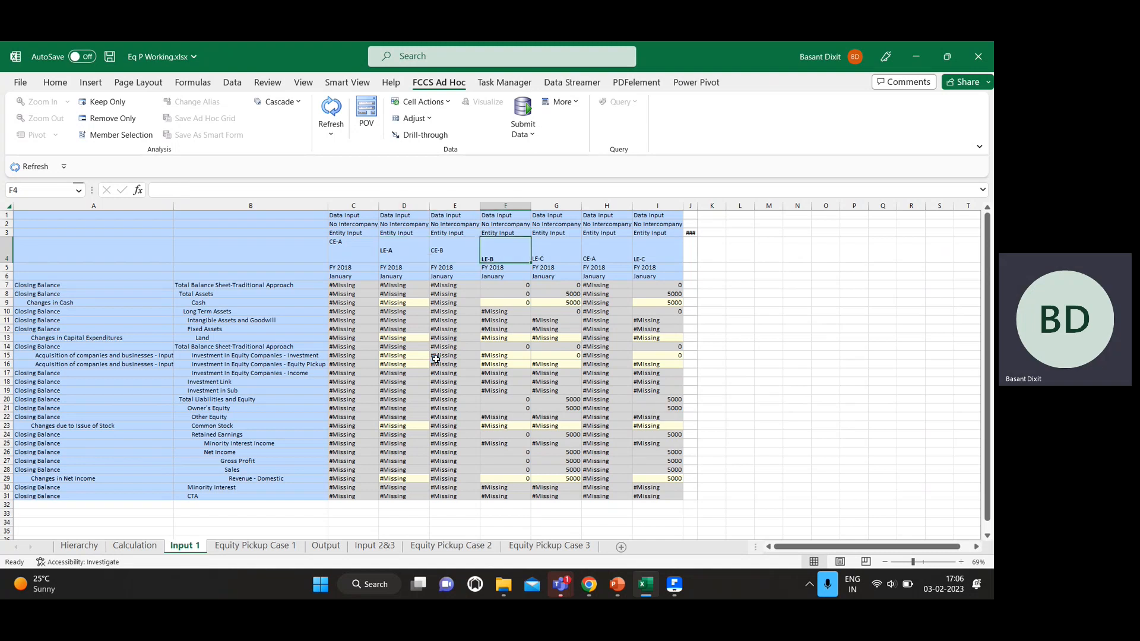
- Review the entity headers in row 4, selecting them from CE-A through the last LE-C column
key("Right")
key("Right")
key("Left")
key("Left")
key("Left")
key("Left")
key("Left")
key("shift+Right")
key("shift+Right")
key("shift+Right")
key("shift+Right")
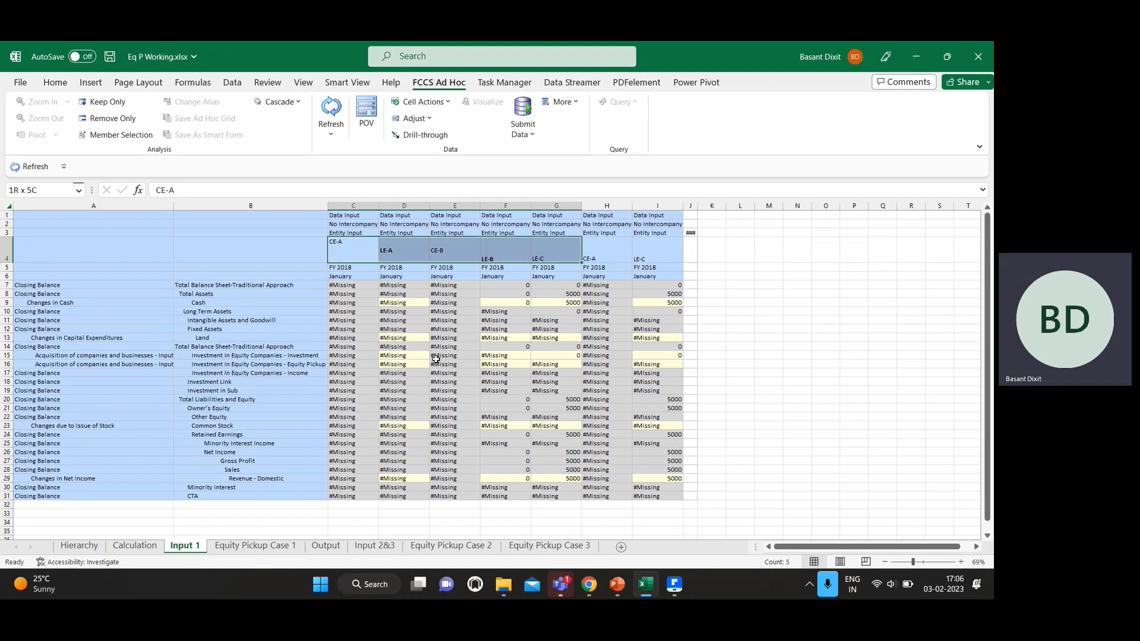
key("shift+Right")
key("shift+Right")
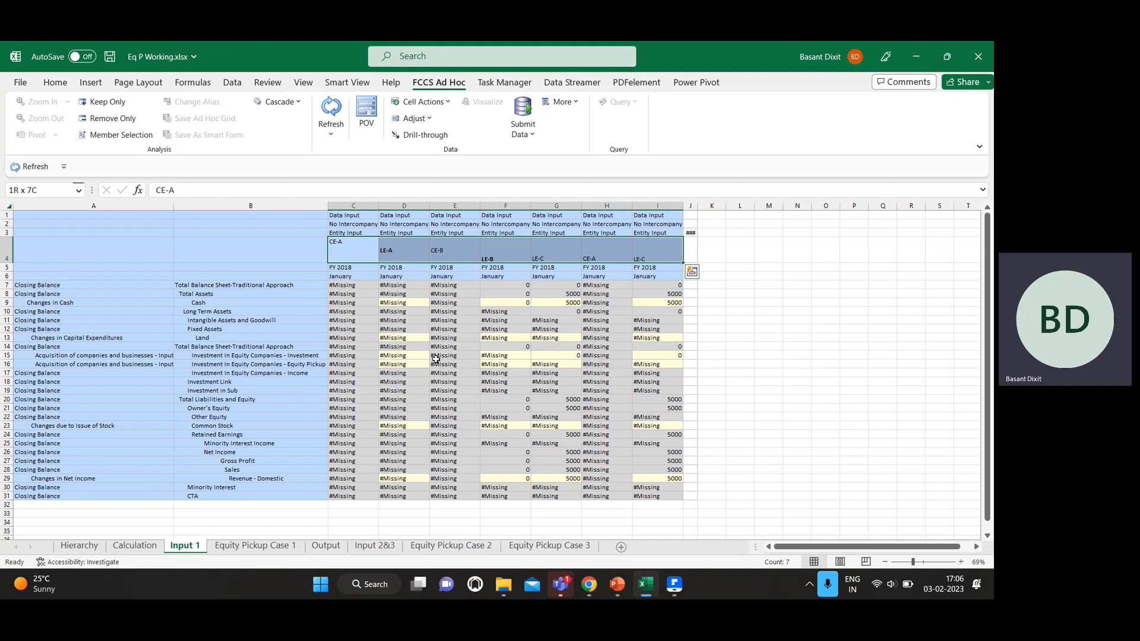
- Examine the Total Assets and Cash figures in the last LE-C column
key("Left")
key("Right")
key("Right")
key("Right")
key("Right")
key("Down")
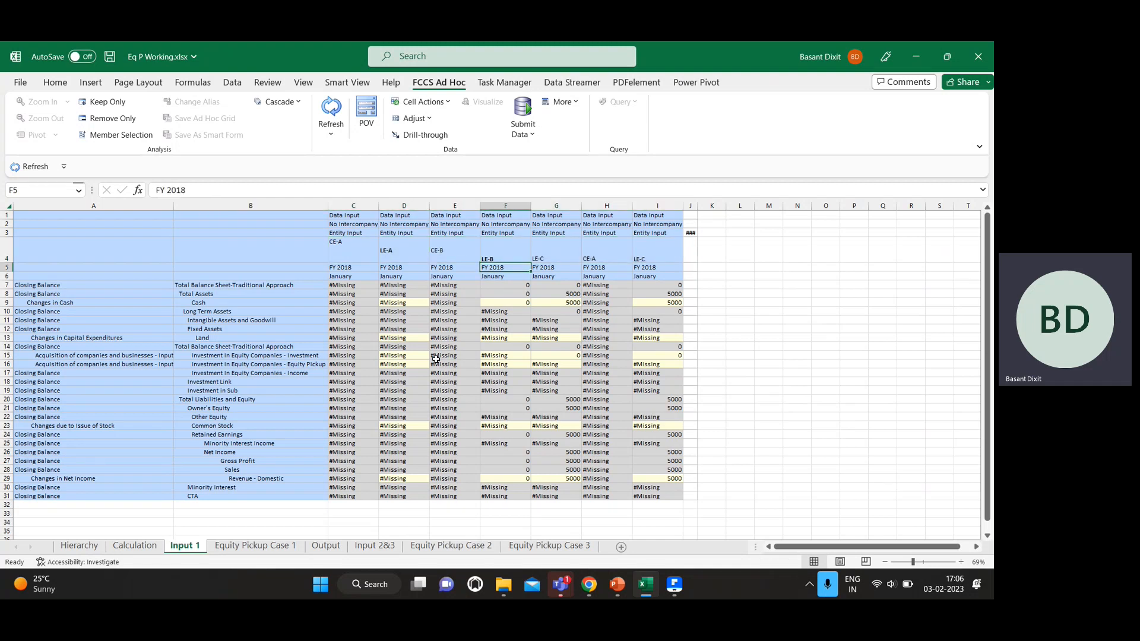
key("Right")
key("Right")
key("Down")
key("Right")
key("Down")
key("Down")
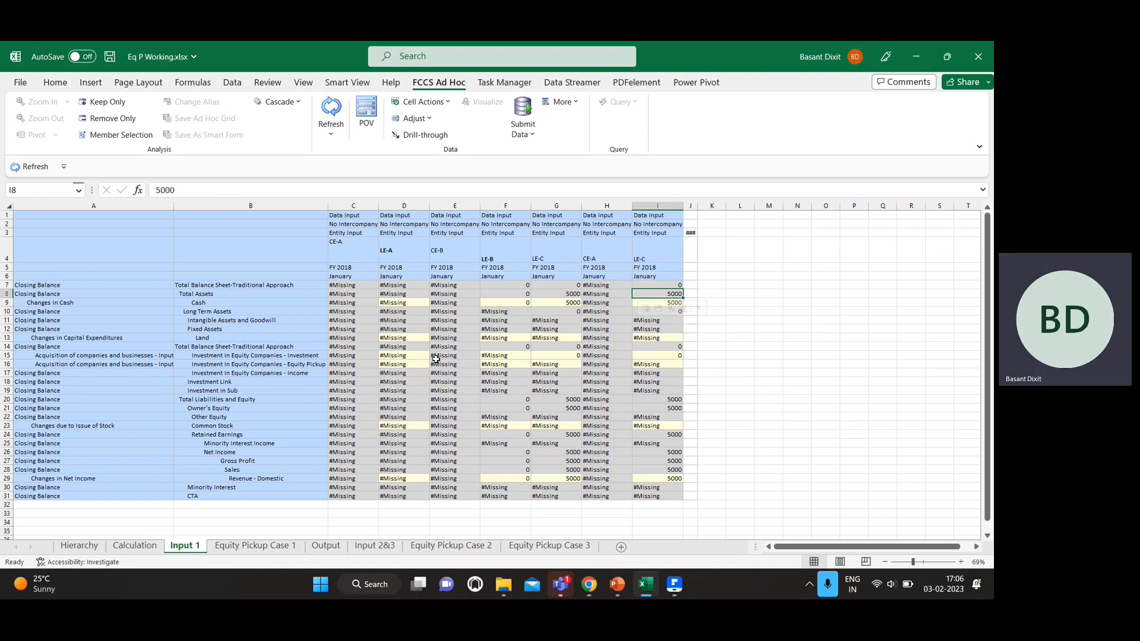
key("Down")
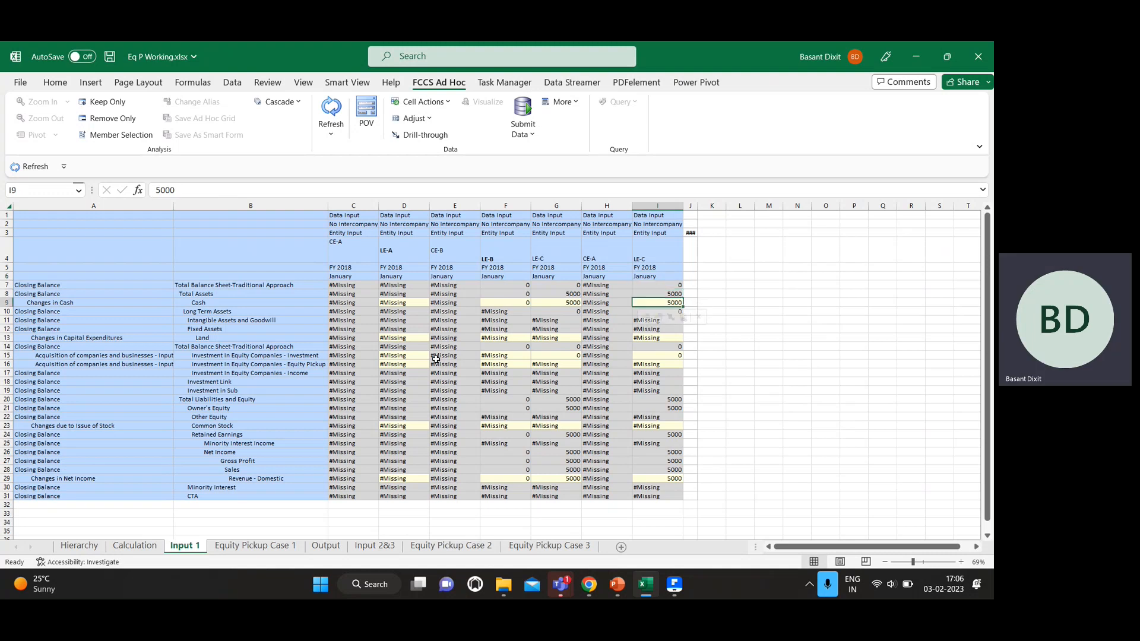
- Go through the last LE-C column from Long Term Assets down to Revenue - Domestic
key("Down")
key("Down")
key("Down")
key("Down")
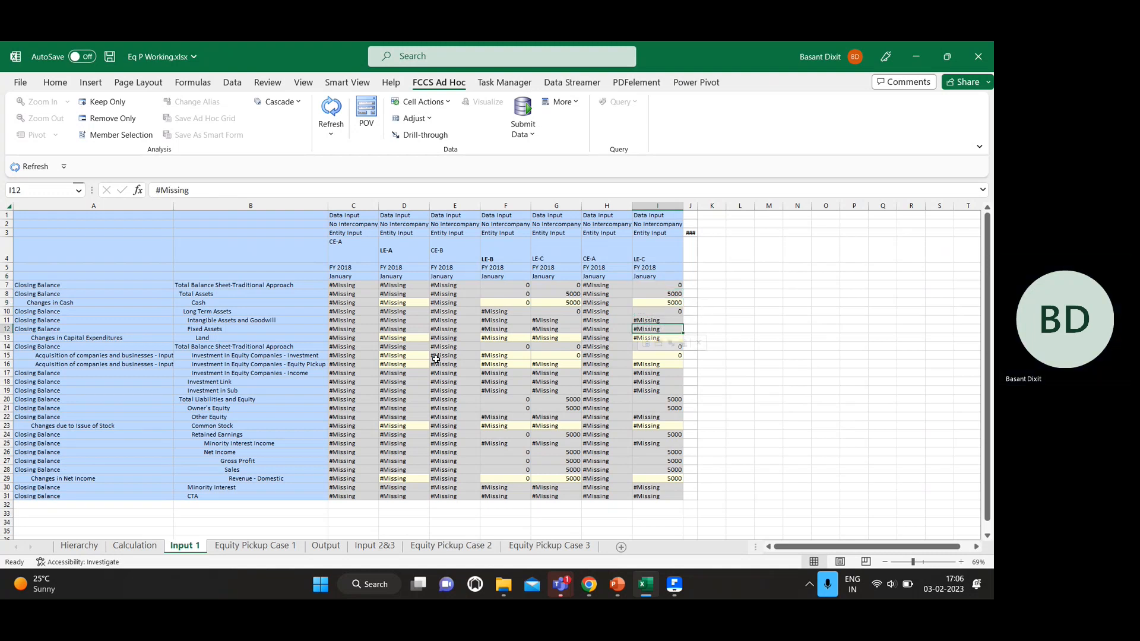
key("Down")
key("Down")
key("Down")
key("Down")
key("Down")
key("Down")
key("Down")
key("Down")
key("Down")
key("Down")
key("Down")
key("Down")
key("Down")
key("Down")
key("Down")
key("Down")
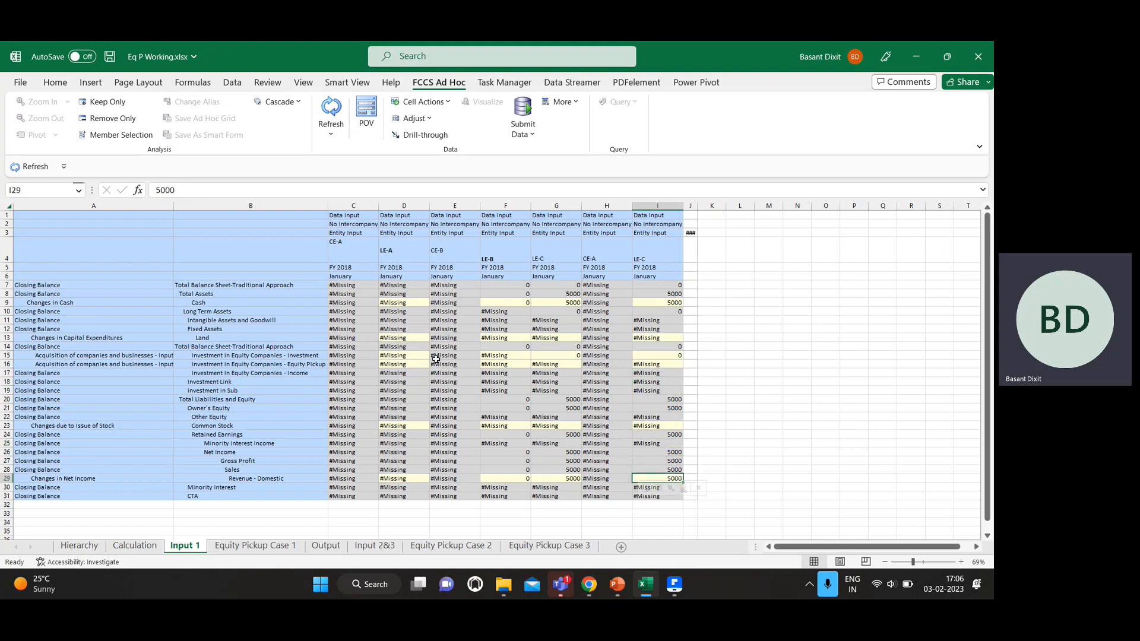
- Compare the Revenue - Domestic inputs across the entity columns from LE-C back to LE-A
key("Left")
key("Left")
key("Left")
key("Left")
key("Left")
key("Left")
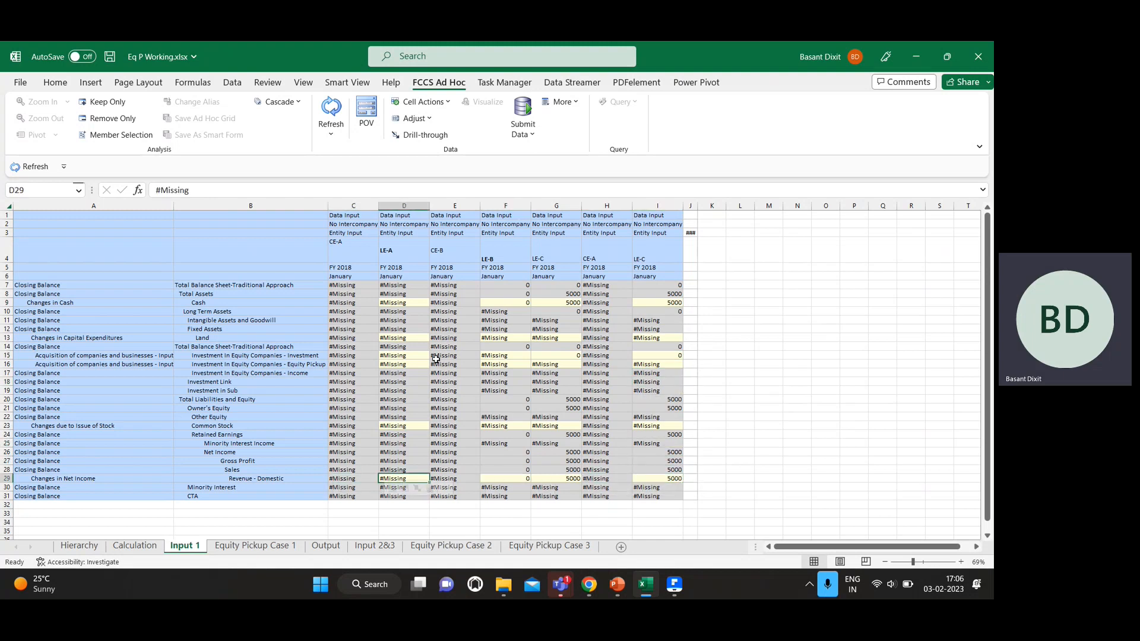
key("Right")
key("Right")
key("Right")
key("Right")
key("Right")
- Examine the last LE-C column's income and equity lines, from Gross Profit up to Total Liabilities and Equity
key("Up")
key("Up")
key("Right")
key("Up")
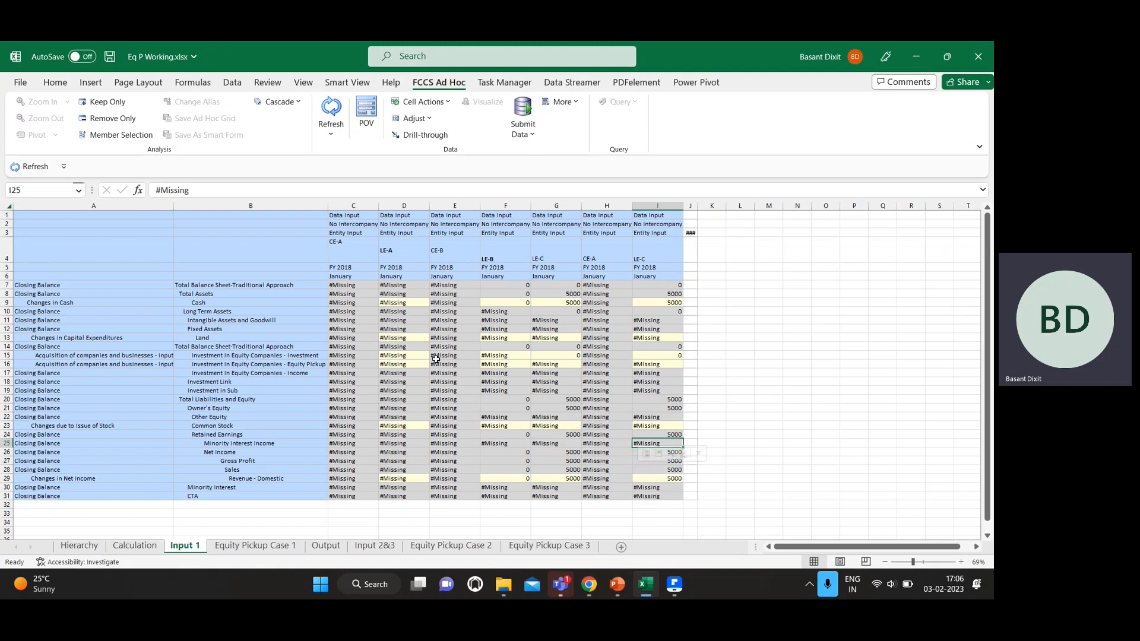
key("Up")
key("Up")
key("Down")
key("Down")
key("Down")
key("Up")
key("Up")
key("Up")
key("Up")
key("Up")
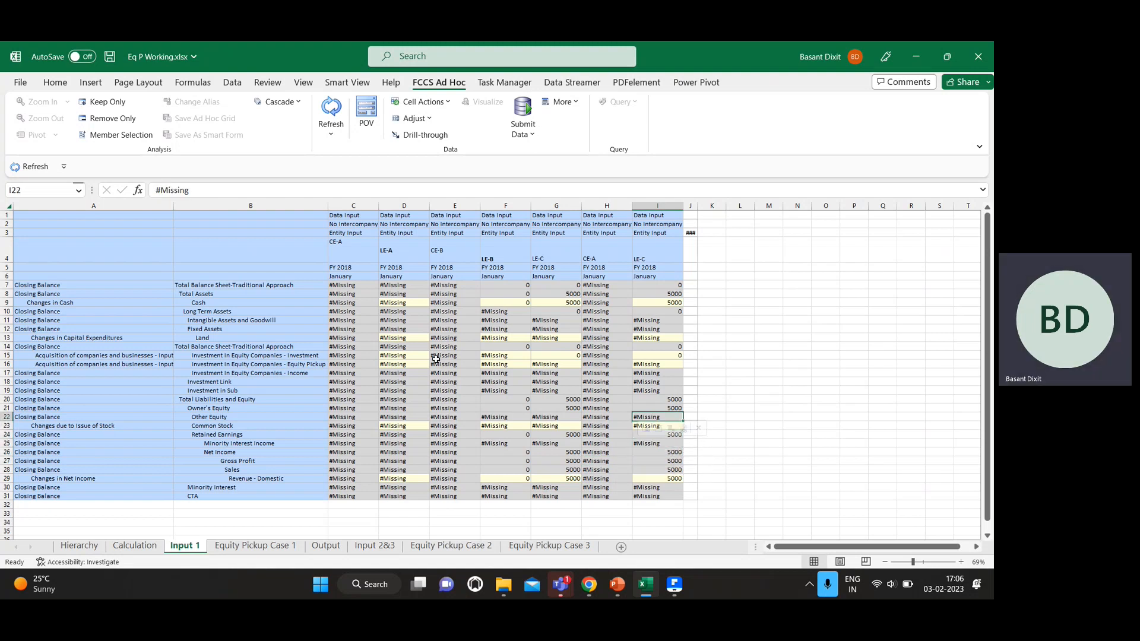
key("Up")
key("Up")
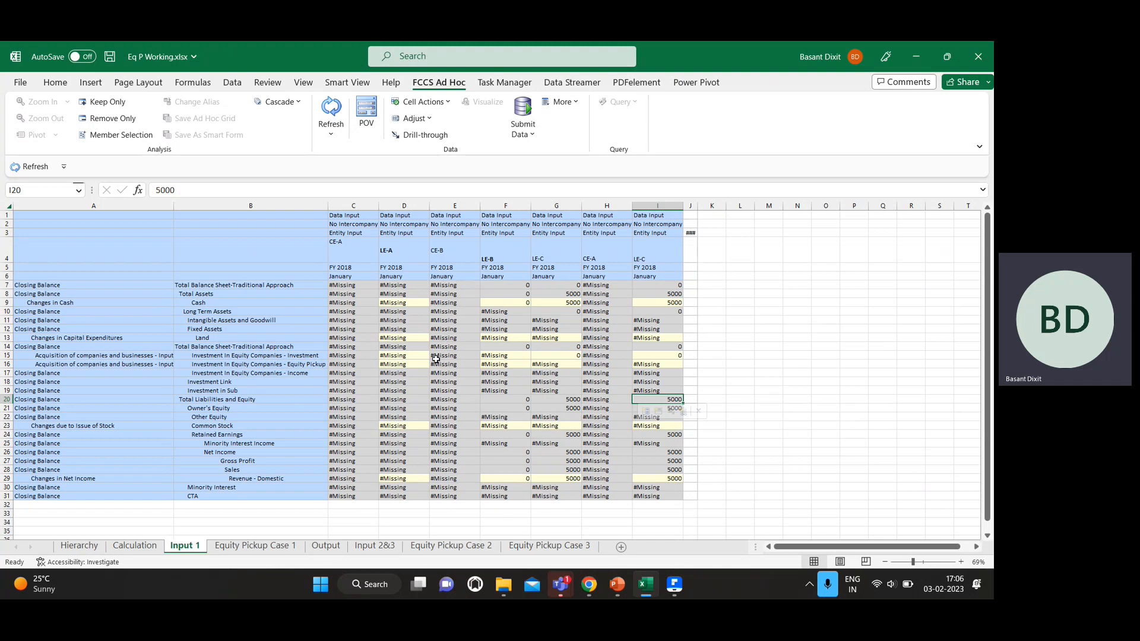
- Check the last LE-C column's investment and asset lines up to Total Balance Sheet-Traditional Approach in row 7
key("Up")
key("Up")
key("Up")
key("Up")
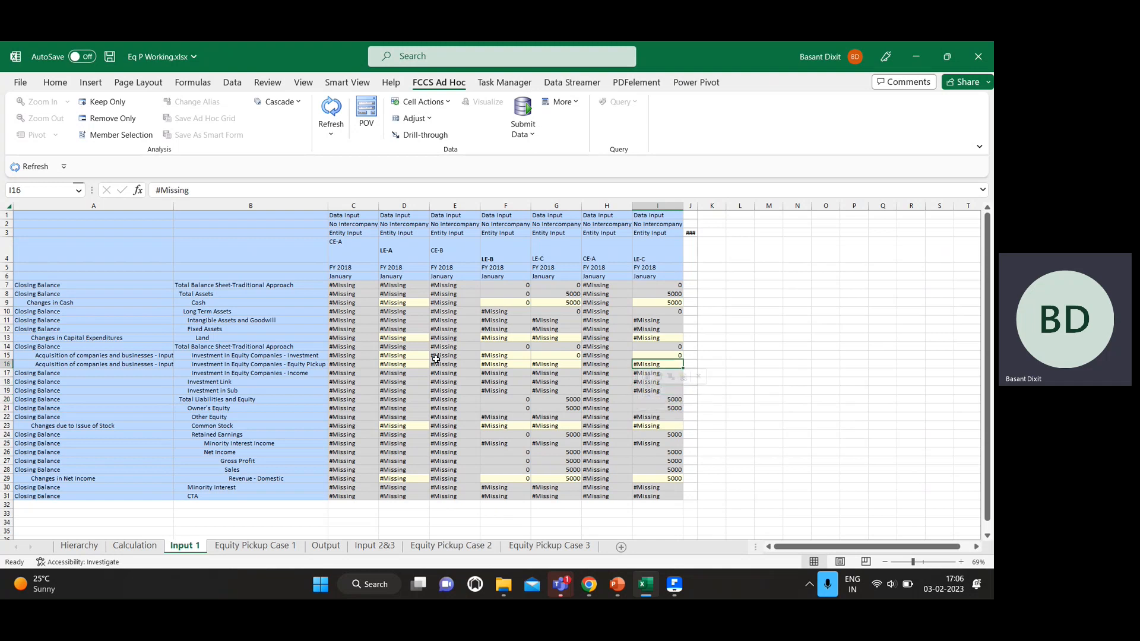
key("Up")
key("Up")
key("Up")
key("Up")
key("Up")
key("Up")
key("Up")
key("Up")
key("Up")
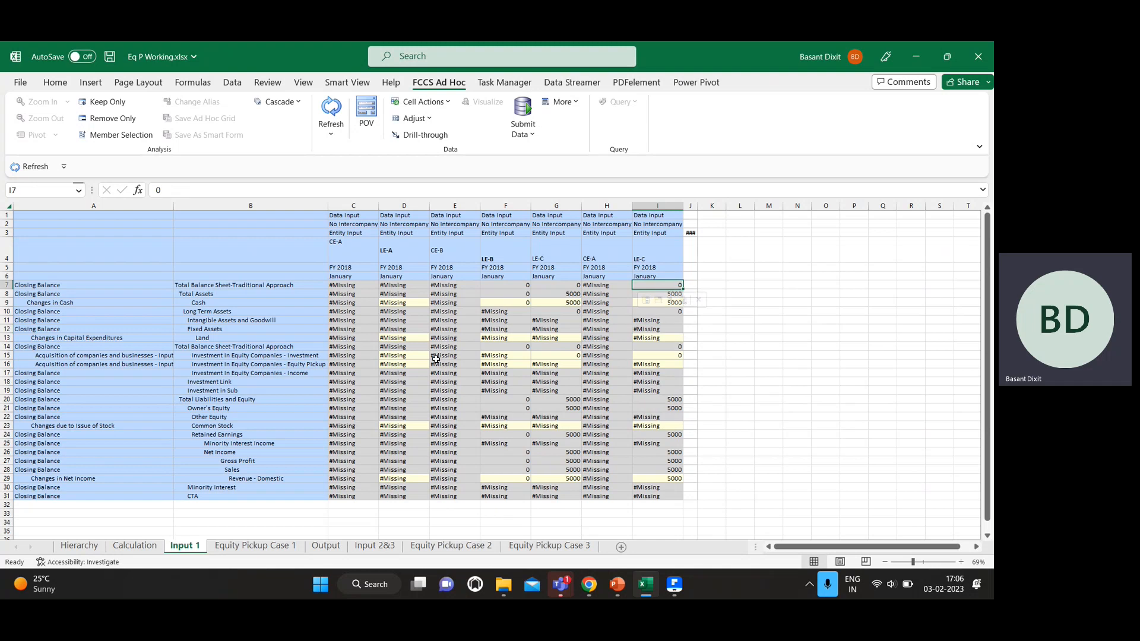
- Make the Total Assets value in the last LE-C column, cell I8, bold
key("Down")
key("Down")
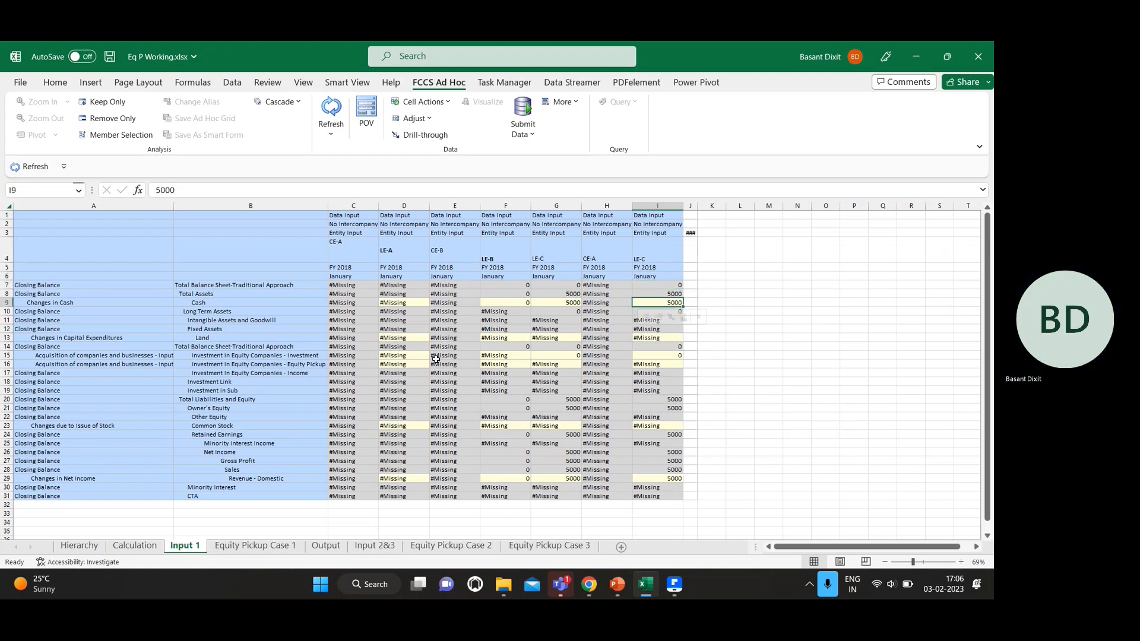
key("Up")
key("ctrl+b")
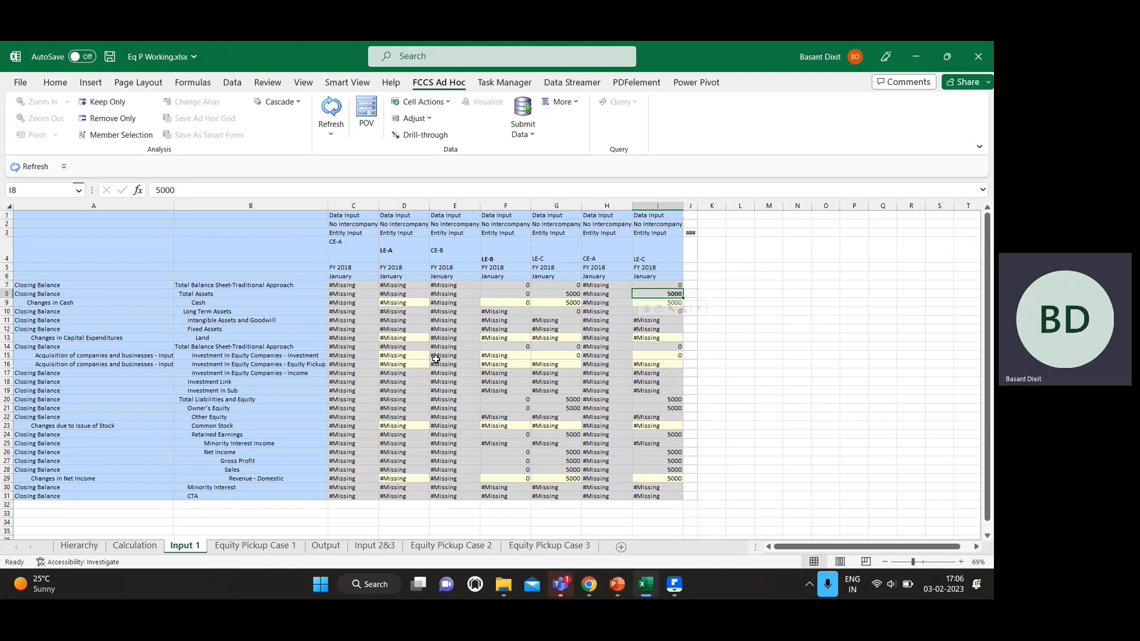
- Examine the last LE-C column from Cash down to Investment In Equity Companies - Equity Pickup
key("Down")
key("Down")
key("Down")
key("Down")
key("Down")
key("Down")
key("Down")
key("Down")
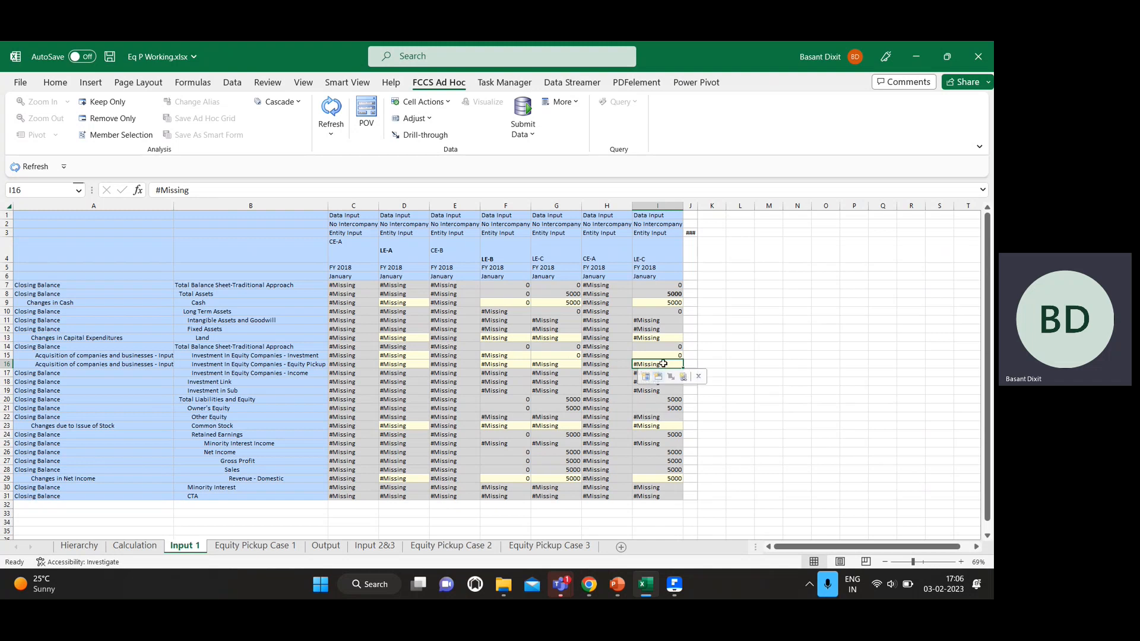
double_click(712, 338)
key("Escape")
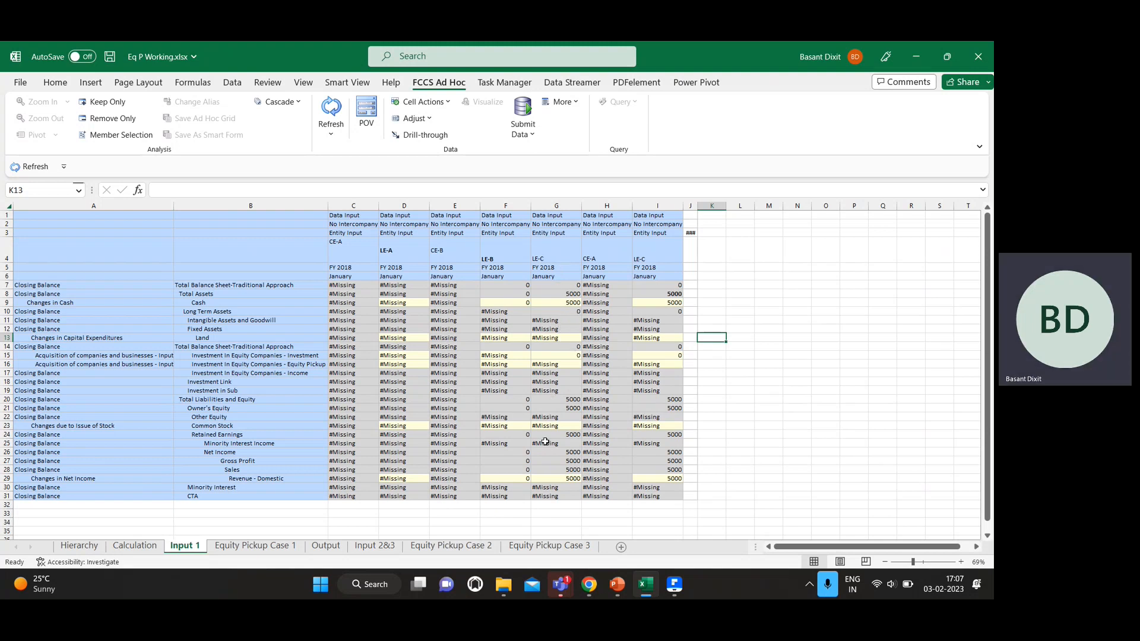
- Look at the Equity Pickup Case 1 sheet, move its POV box aside, and return to Input 1
key("alt+Tab")
key("alt+shift+Tab")
left_click(253, 546)
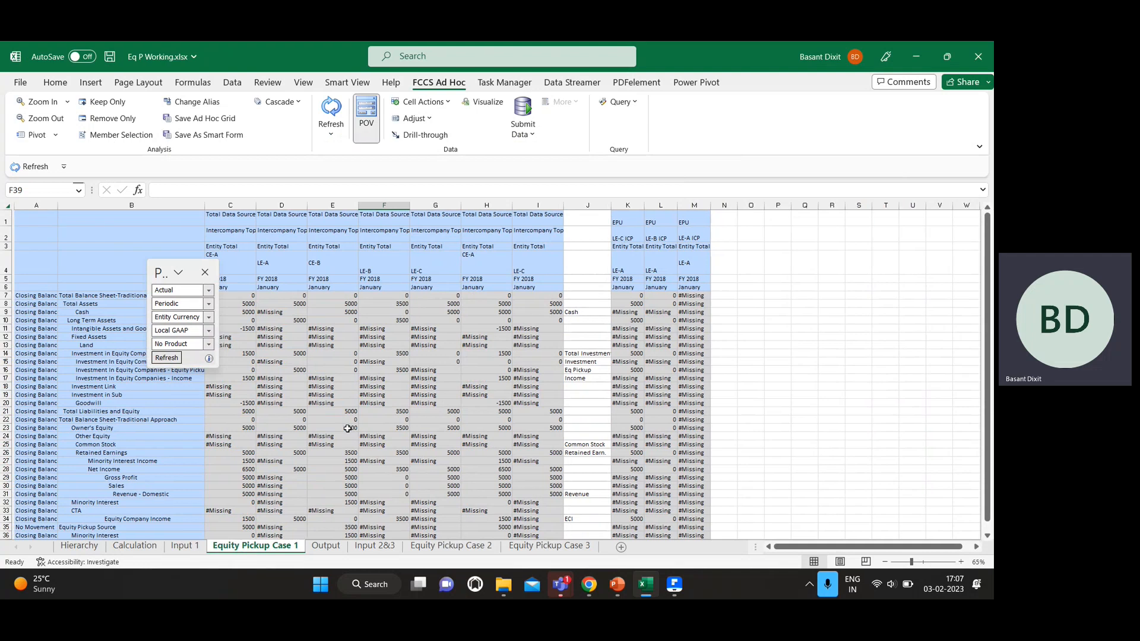
left_click_drag(159, 273, 104, 236)
left_click(181, 546)
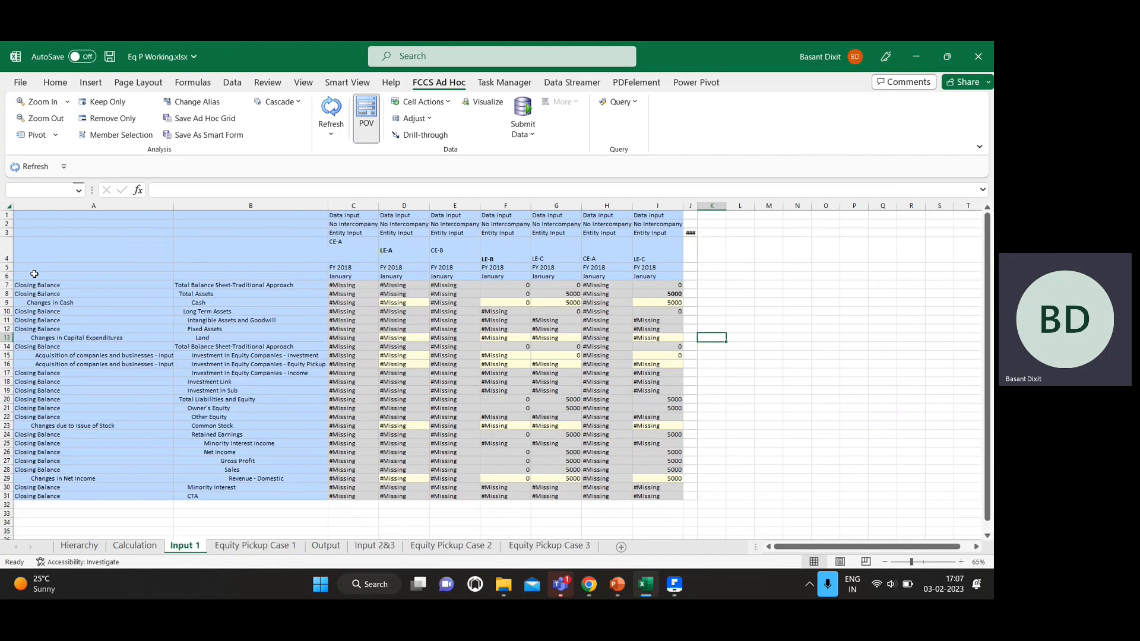
- Review the movement members in column A and the account members in column B of Input 1
left_click(58, 245)
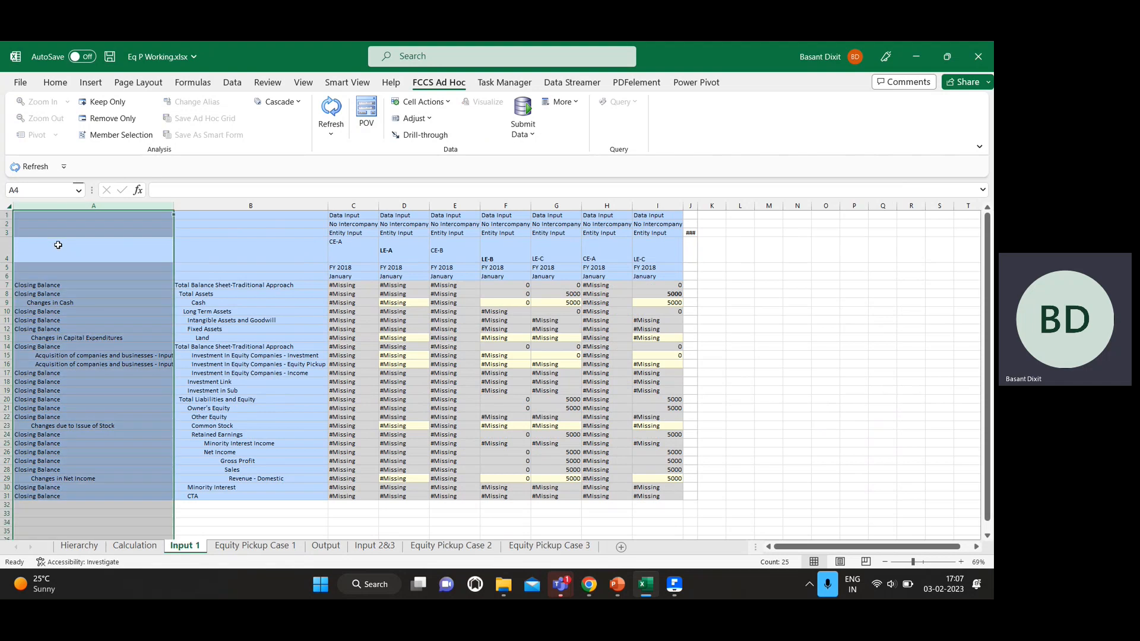
key("Tab")
key("ctrl+space")
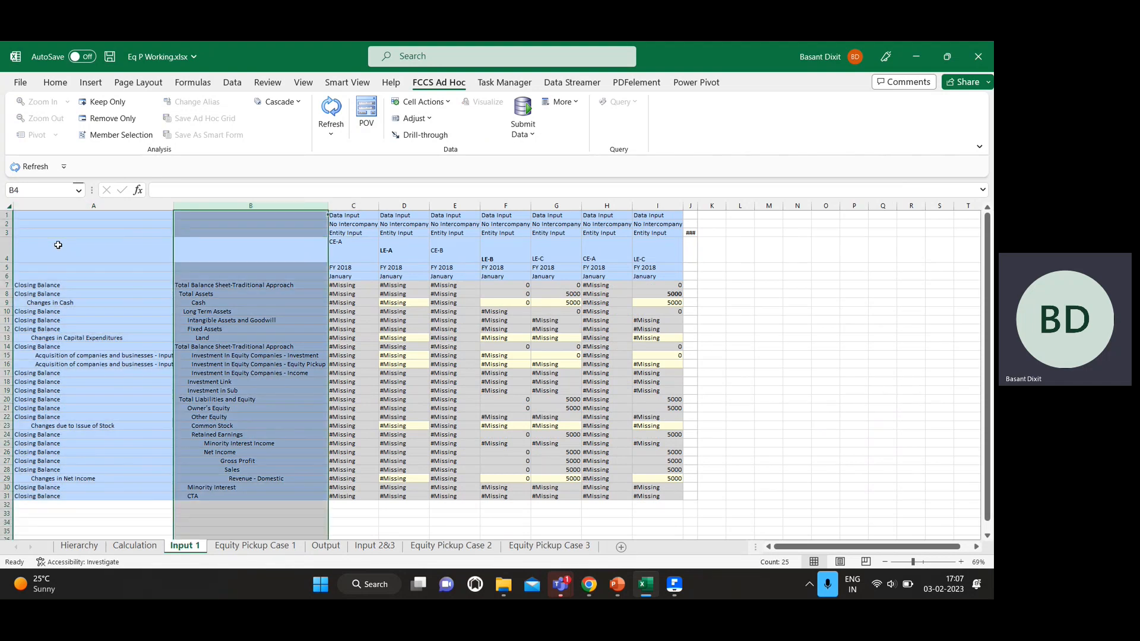
- Review the data source and intercompany members in header rows 1 and 2 of Input 1, across columns C to I
key("Up")
key("Right")
key("Up")
key("Up")
key("Tab")
key("Tab")
key("Tab")
key("Tab")
key("Tab")
key("Tab")
key("Tab")
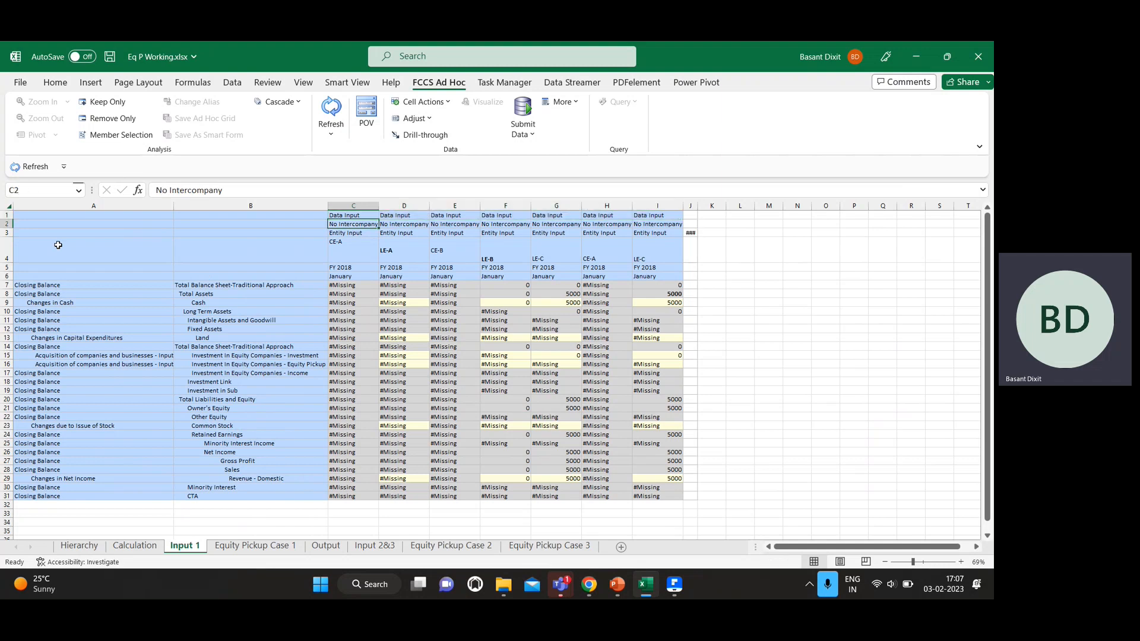
key("shift+Right")
key("shift+Right")
key("shift+Right")
key("shift+Right")
key("shift+Right")
key("shift+Right")
- Review the Entity Input members in row 3 and the entity members in row 4 across columns C to I
key("Down")
key("shift+Right")
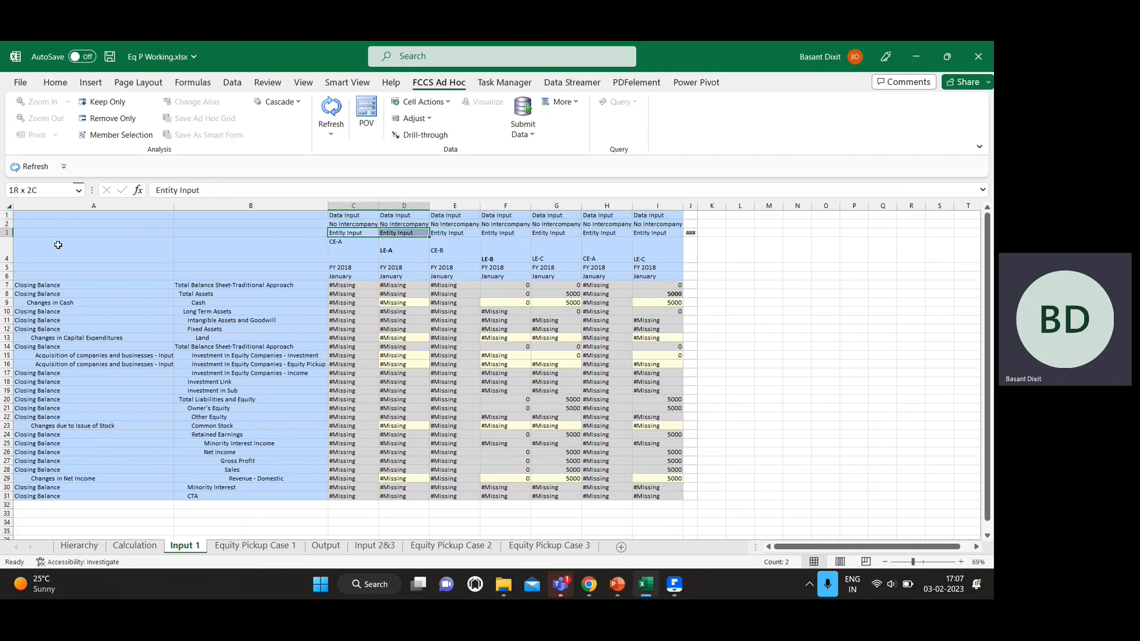
key("shift+Right")
key("shift+Right")
key("shift+Right")
key("shift+Right")
key("shift+Right")
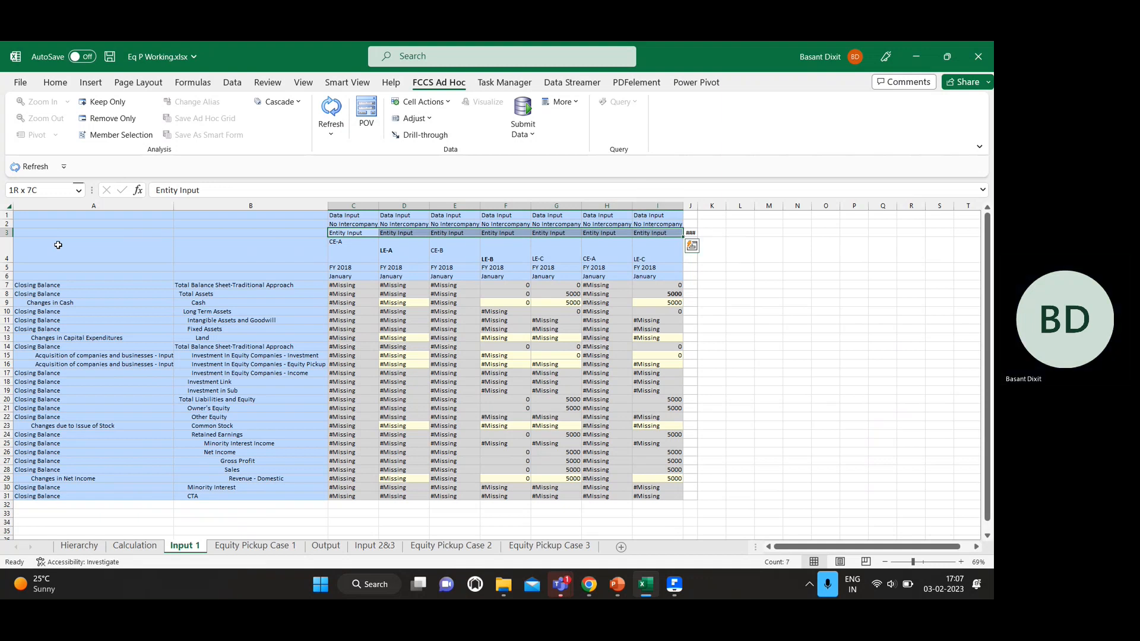
key("Down")
key("shift+Right")
key("shift+Right")
key("shift+Right")
key("shift+Right")
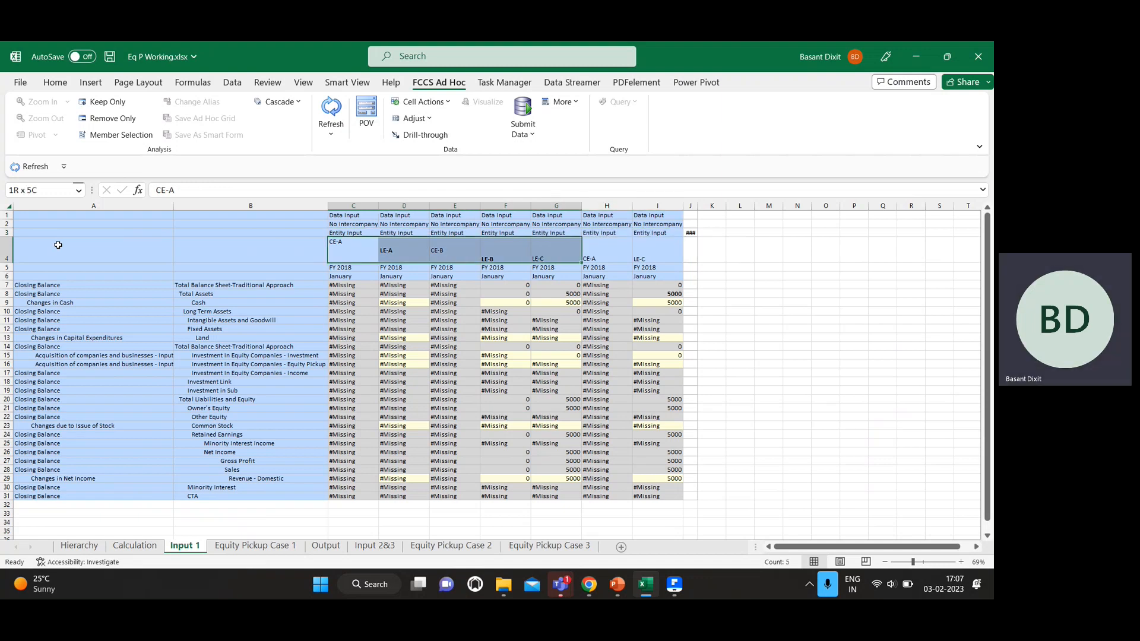
key("shift+Right")
key("shift+Right")
- Review the year members in row 5 and the period members in row 6 of Input 1
key("Down")
key("shift+Right")
key("shift+Right")
key("shift+Right")
key("shift+Right")
key("Down")
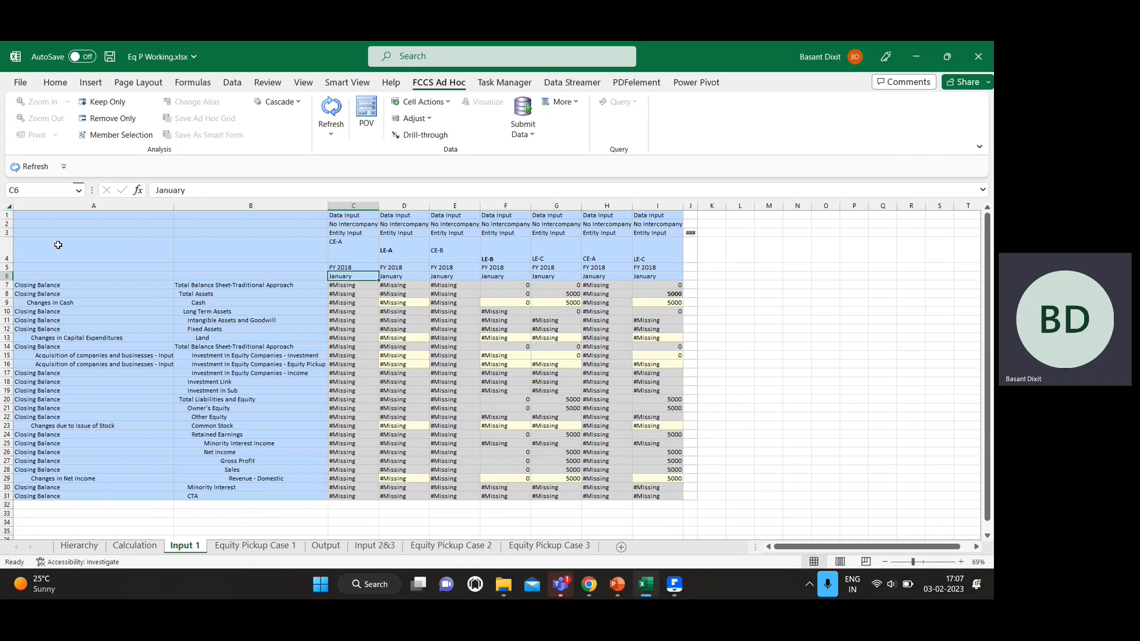
key("shift+Right")
key("shift+Right")
key("shift+Right")
key("shift+Right")
key("Right")
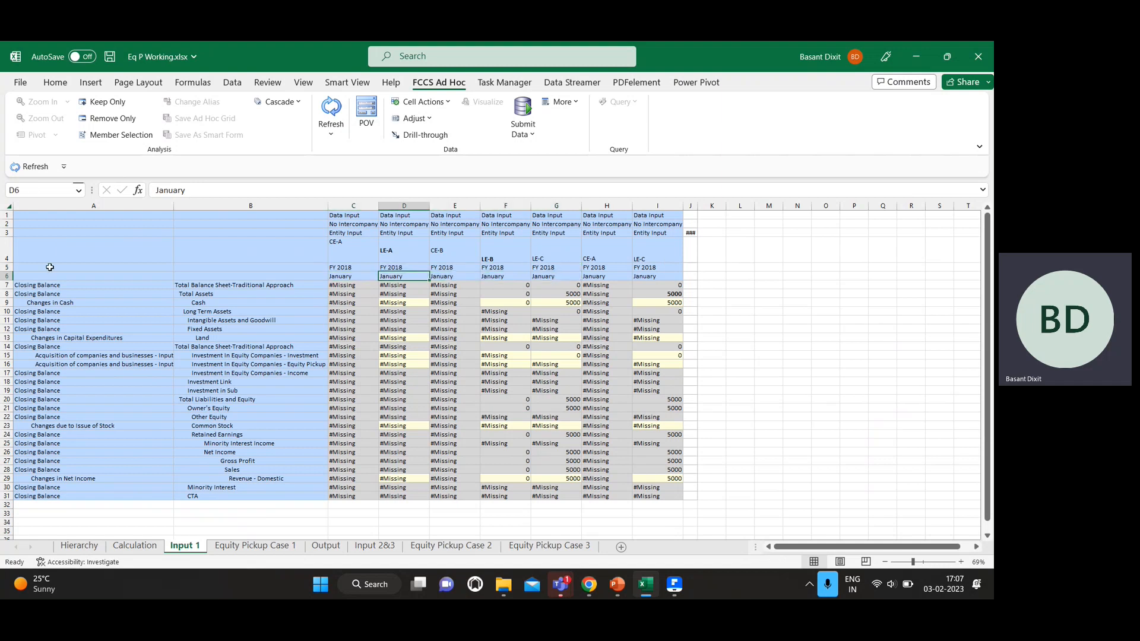
- Open the Equity Pickup Case 1 sheet and move its POV box off the data onto the blank columns
left_click(256, 547)
scroll(270, 372, "down", 1)
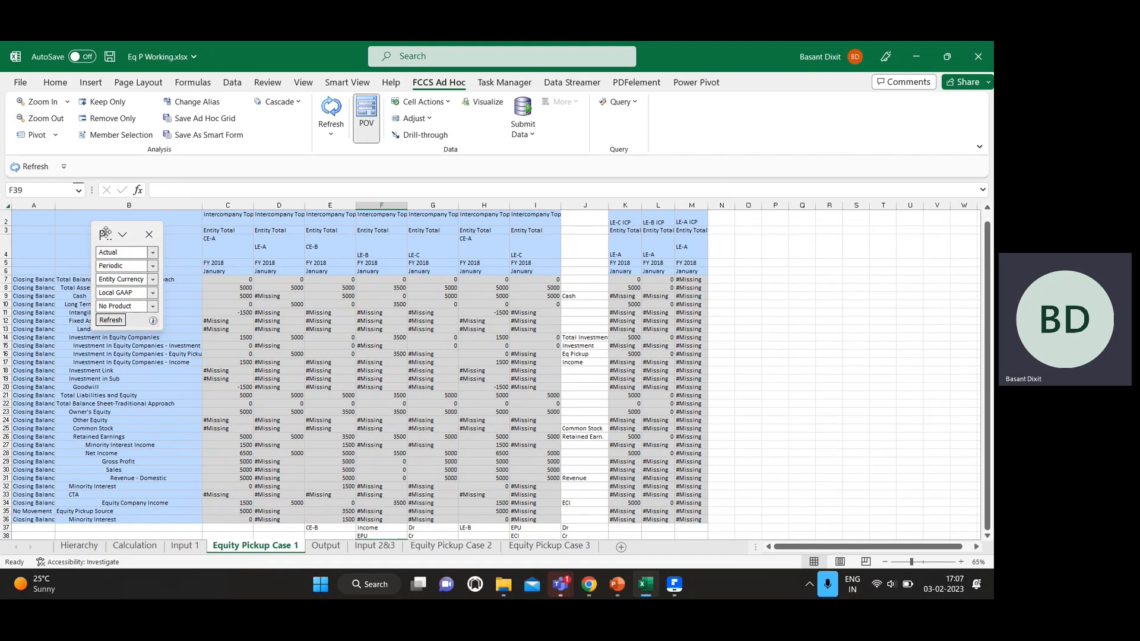
left_click_drag(105, 233, 788, 297)
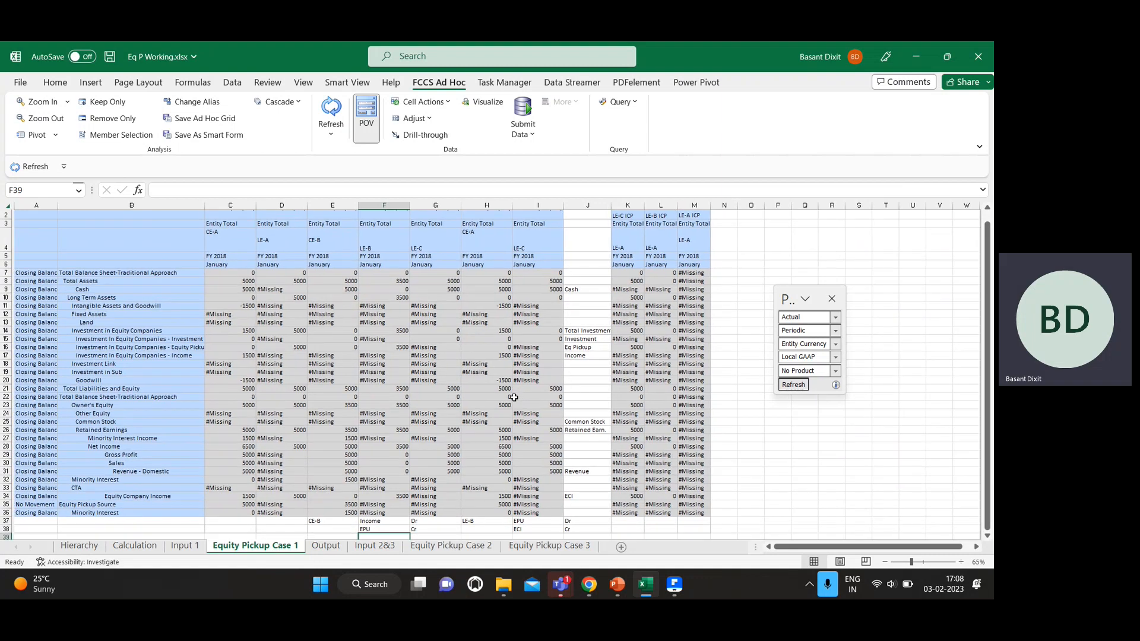
scroll(517, 399, "down", 1)
scroll(524, 401, "up", 1)
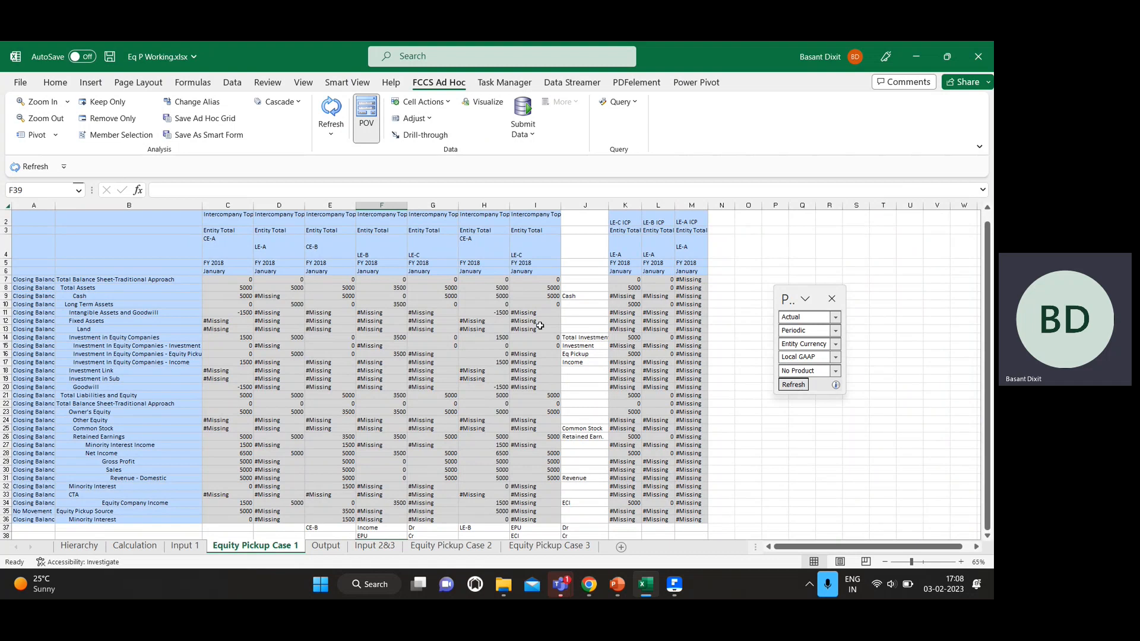
- Examine the Cash, Revenue - Domestic and Retained Earnings values in the last LE-C column, column I
left_click(540, 296)
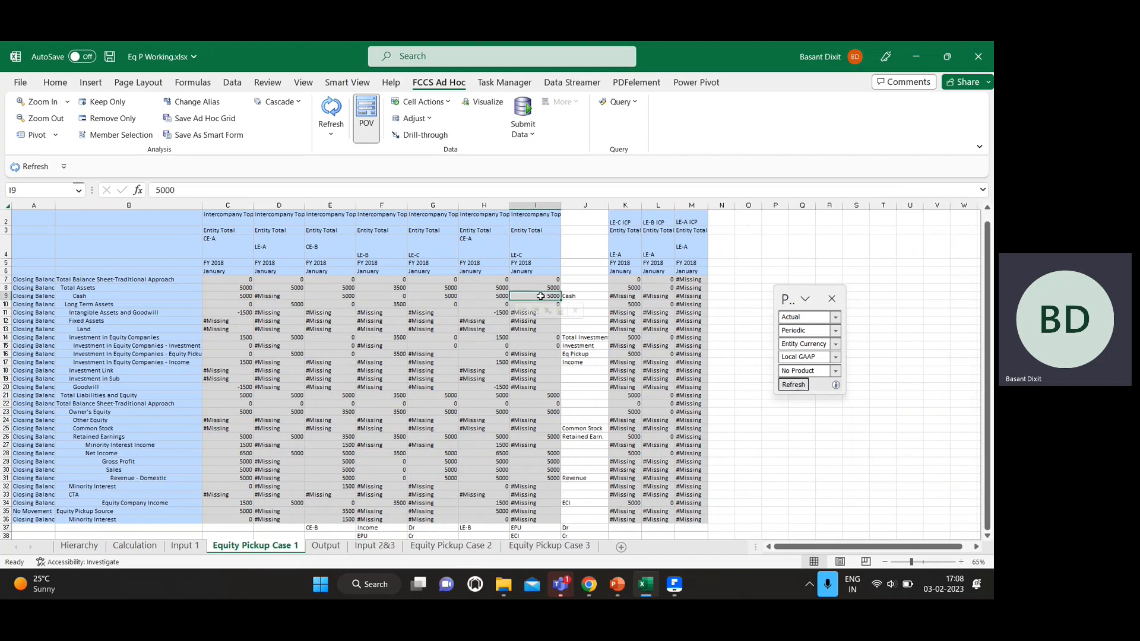
left_click(531, 479)
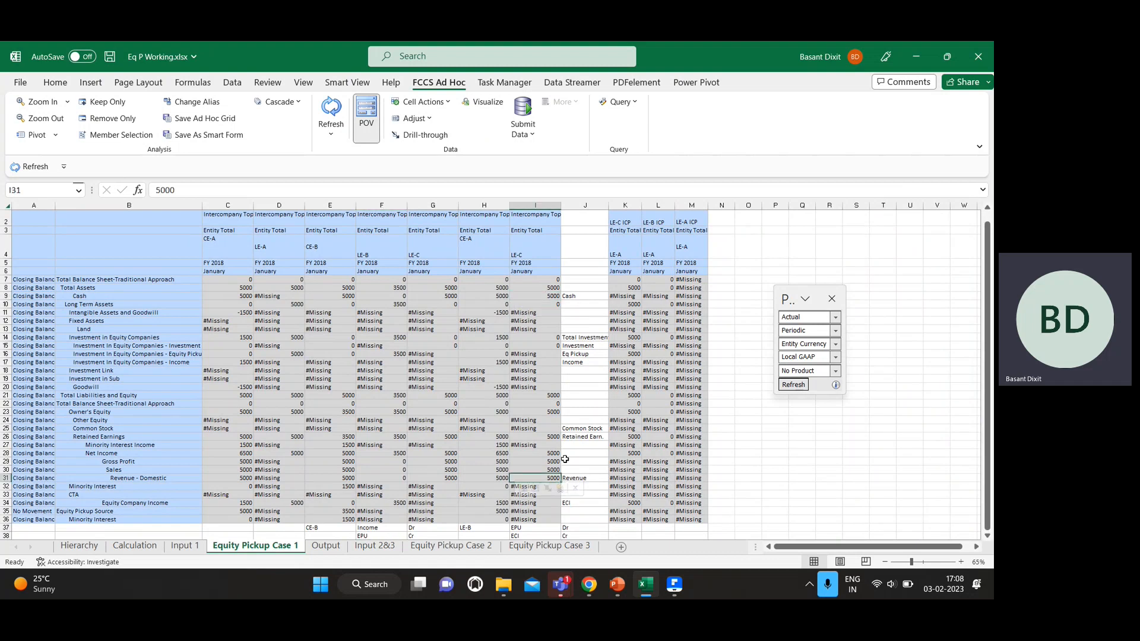
left_click(553, 438)
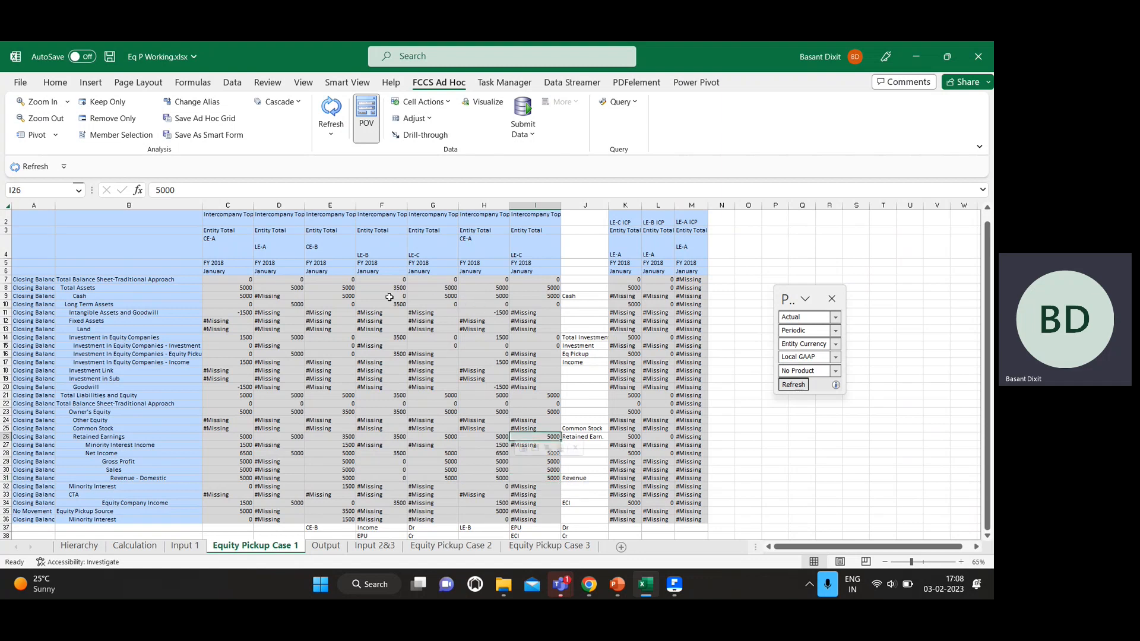
- Make the LE-A and LE-B entity headers in D4 and F4 bold
left_click(375, 243)
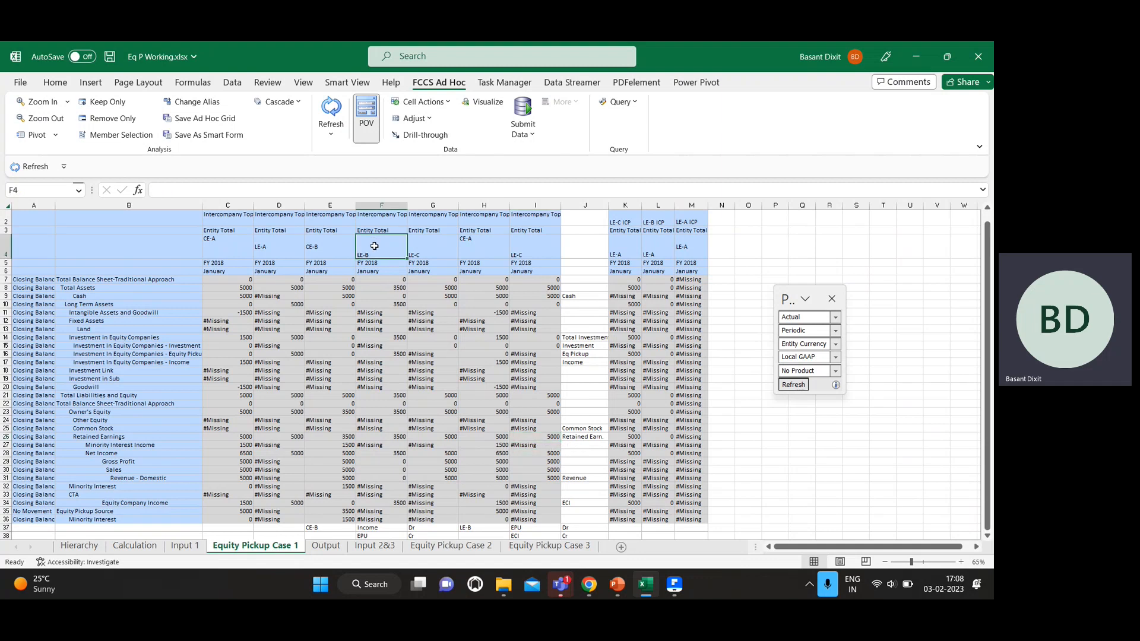
key("Left")
key("Left")
key("Right")
key("Right")
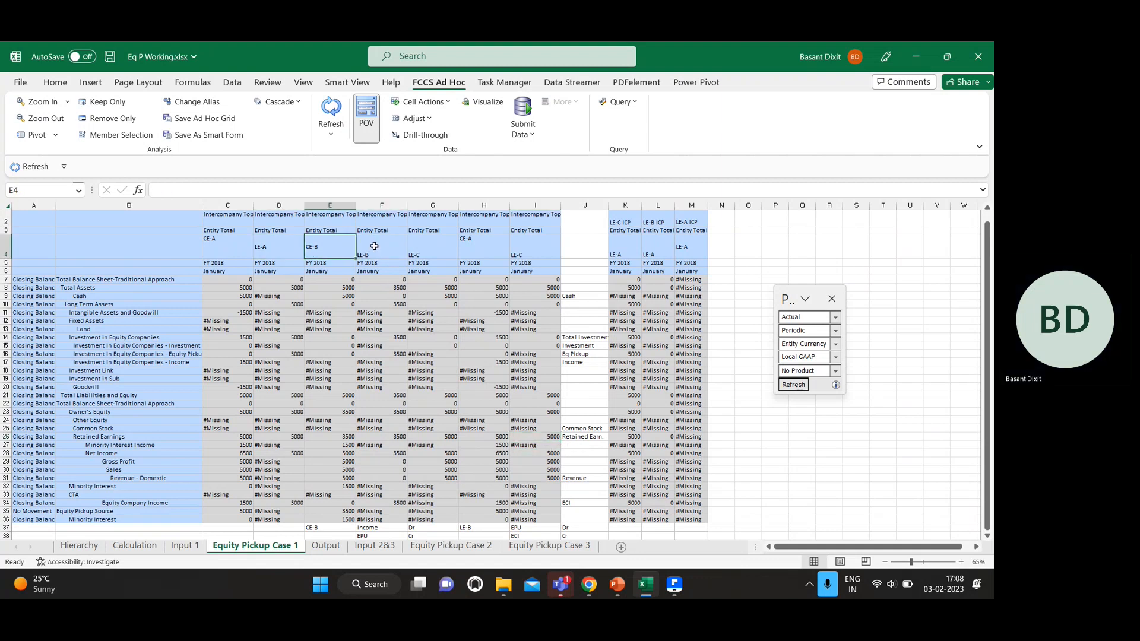
- Examine the Total Assets value in the LE-B column, cell F8
key("Down")
key("Down")
key("Down")
key("Down")
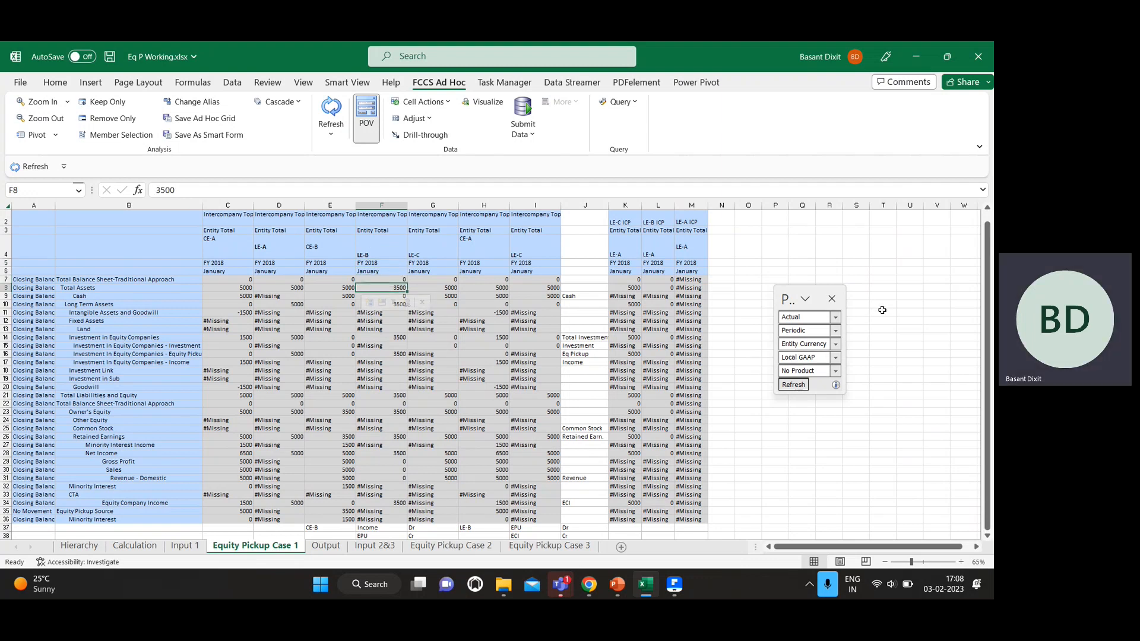
left_click(862, 313)
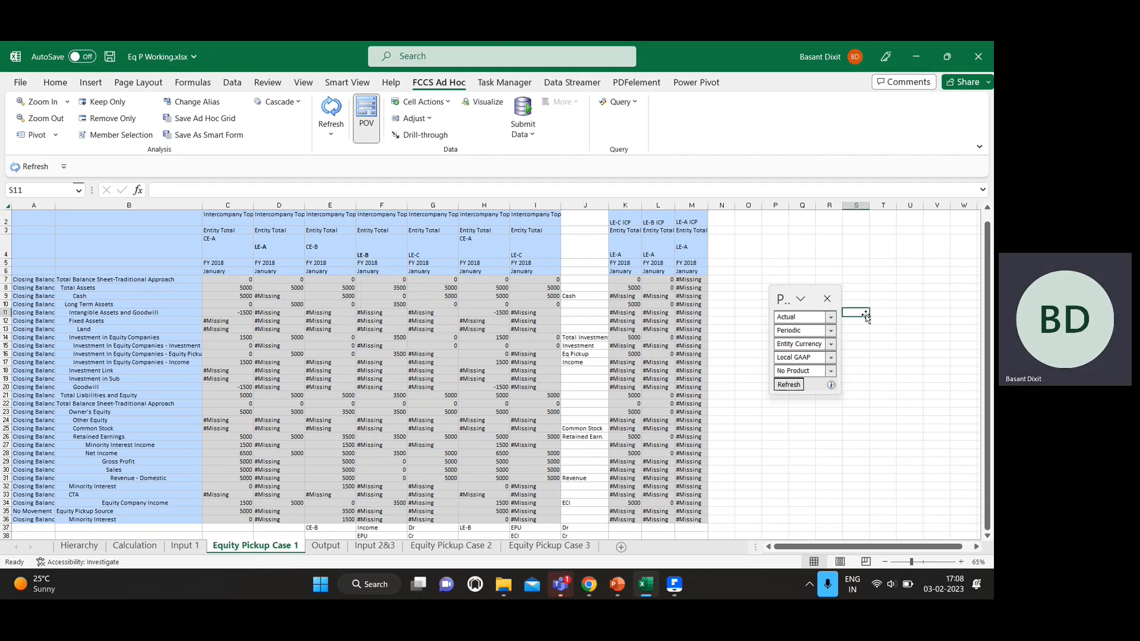
- Calculate 5000*.75 in blank cell P29
left_click(783, 460)
type("+35")
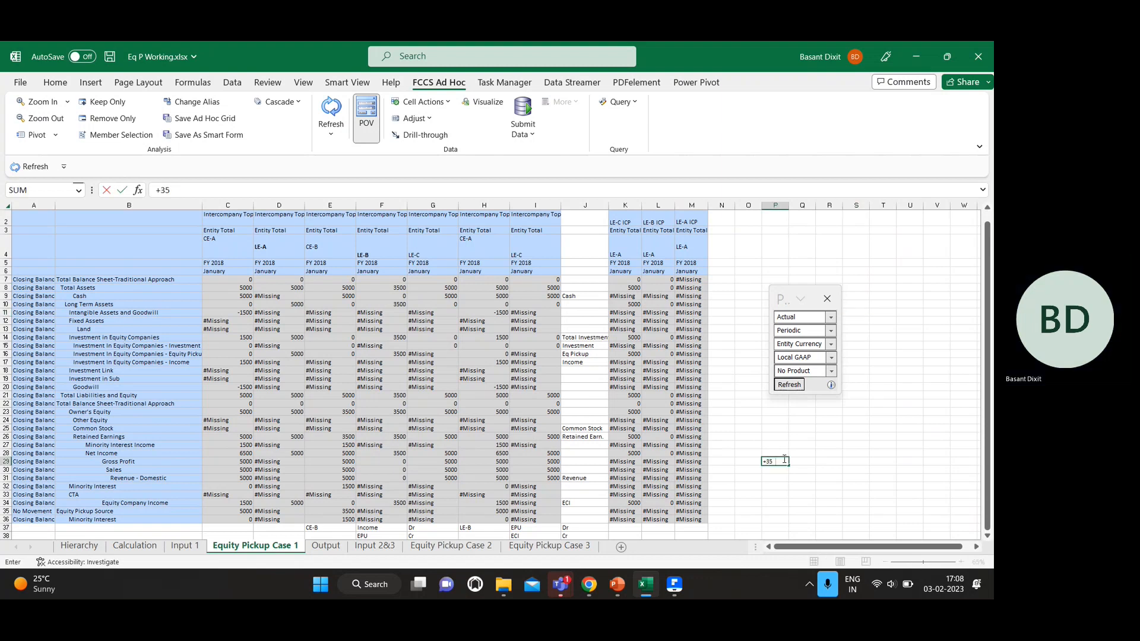
type("000*.75")
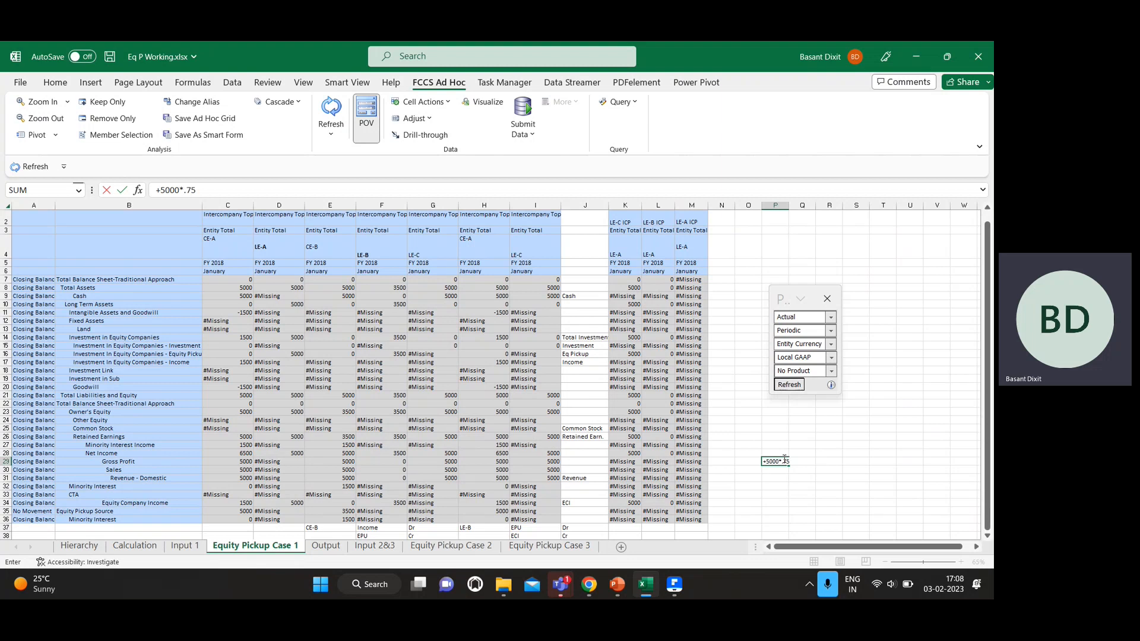
key("BackSpace")
key("BackSpace")
key("BackSpace")
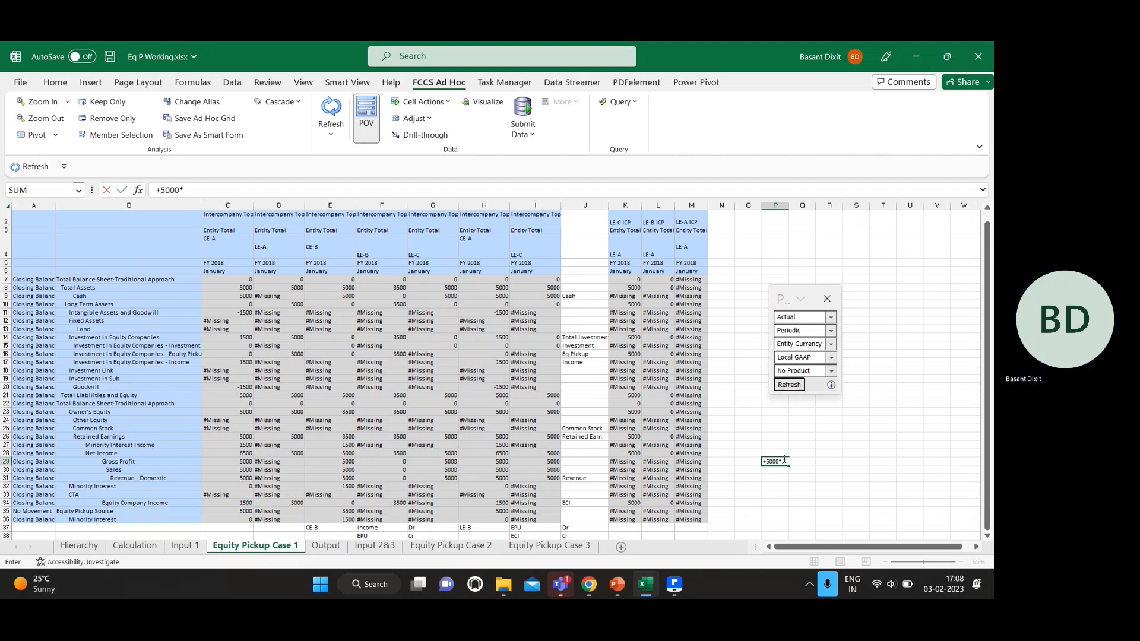
key("Return")
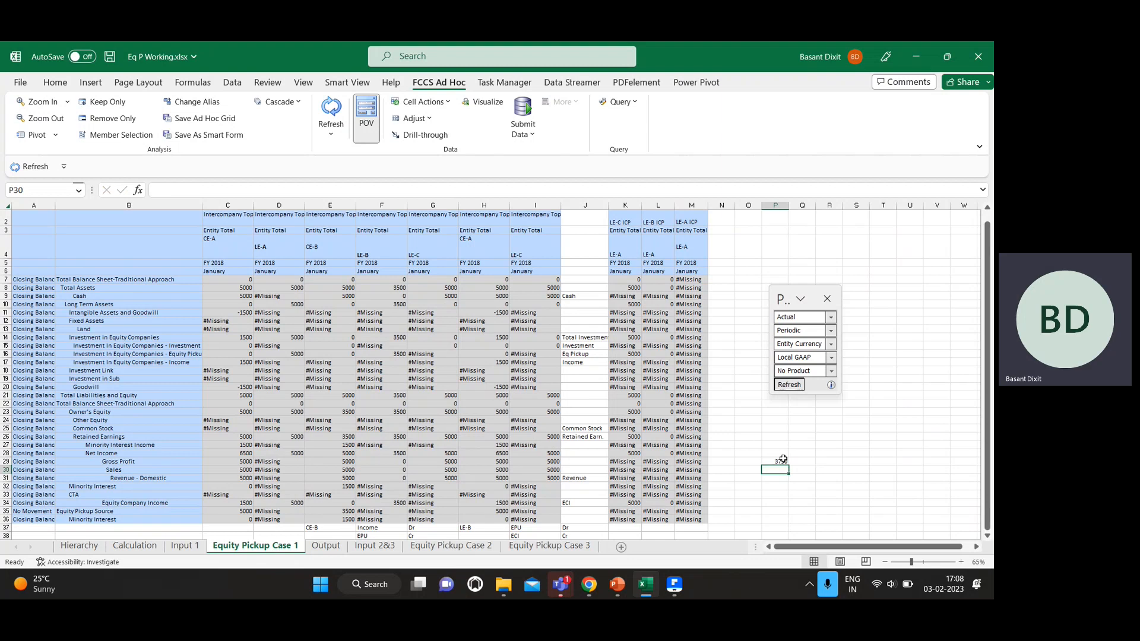
- Calculate LE-B's 70% share in cell P29 with the formula +5000*.70
left_click(782, 462)
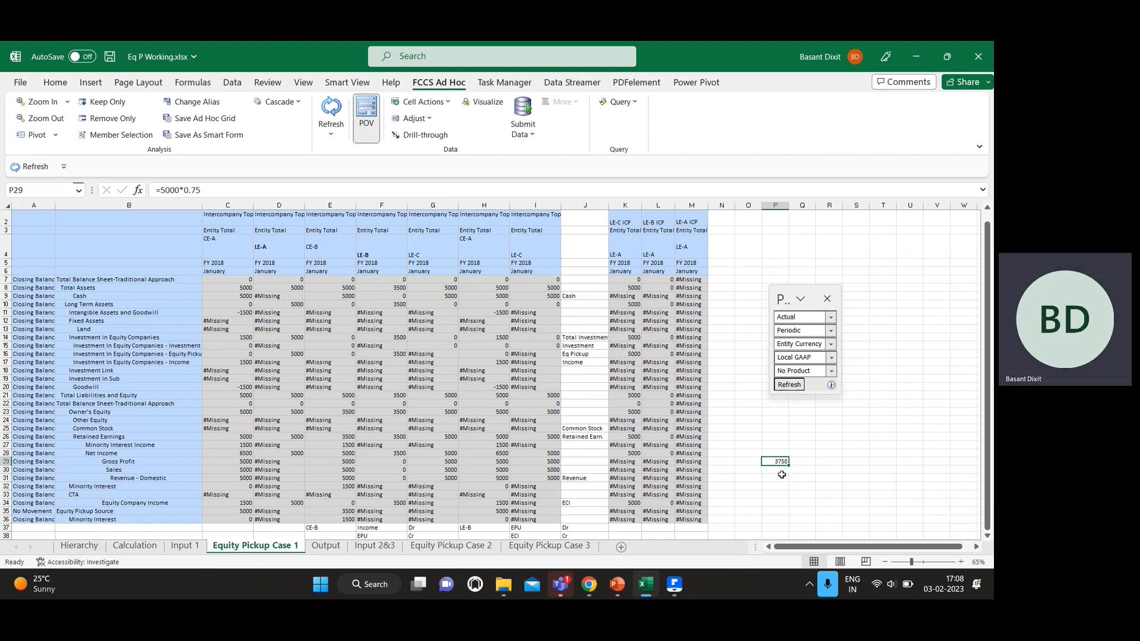
type("+5000")
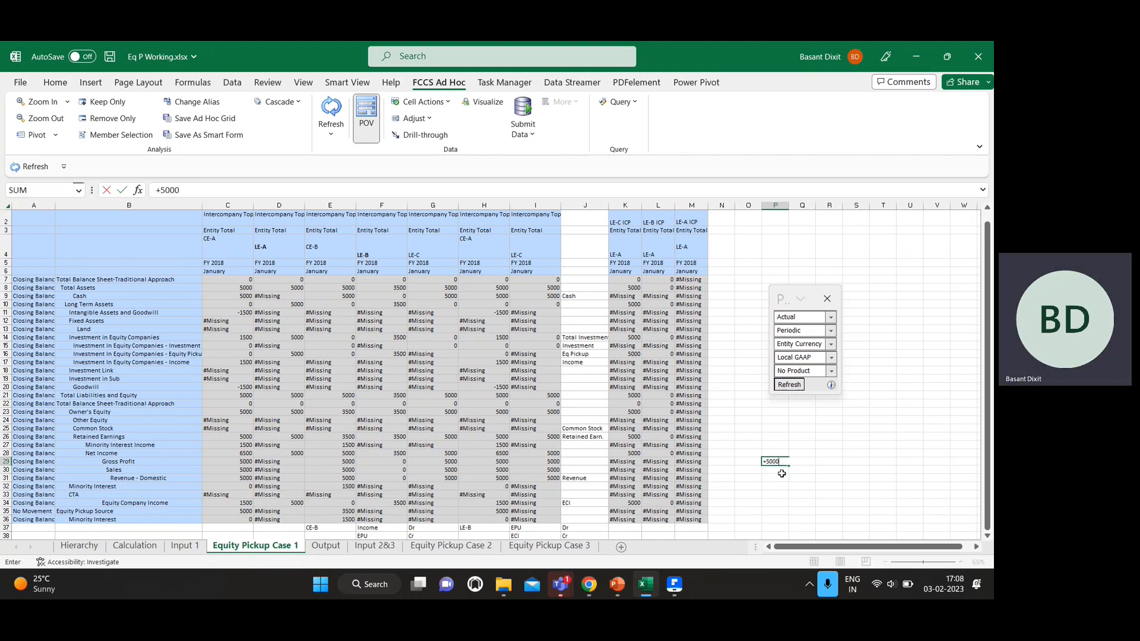
type("*.70")
key("Return")
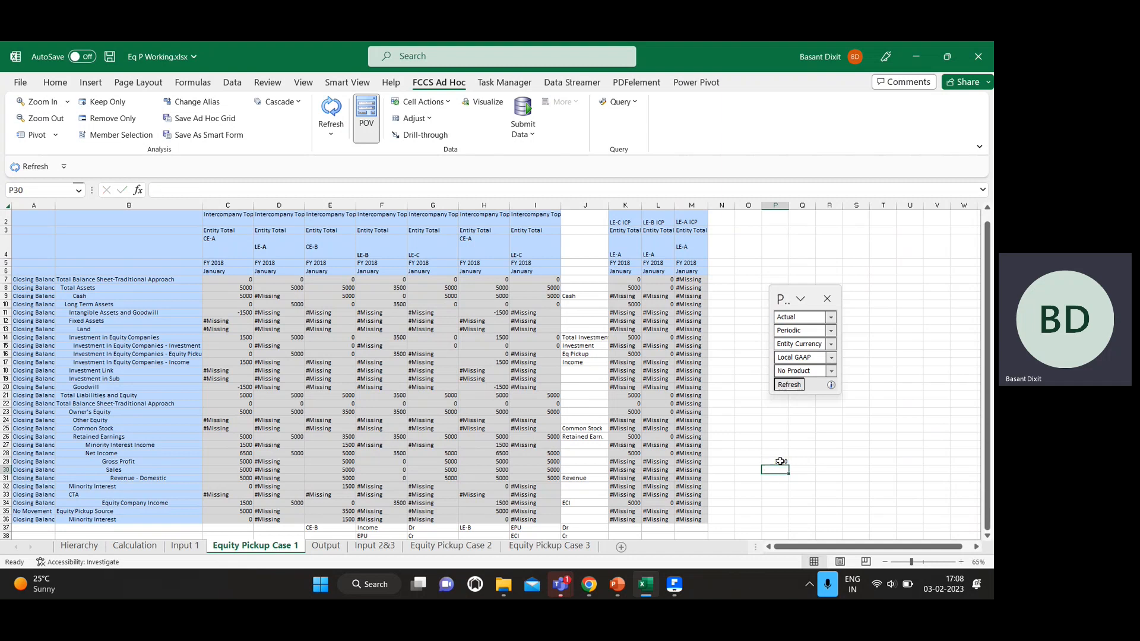
left_click(780, 462)
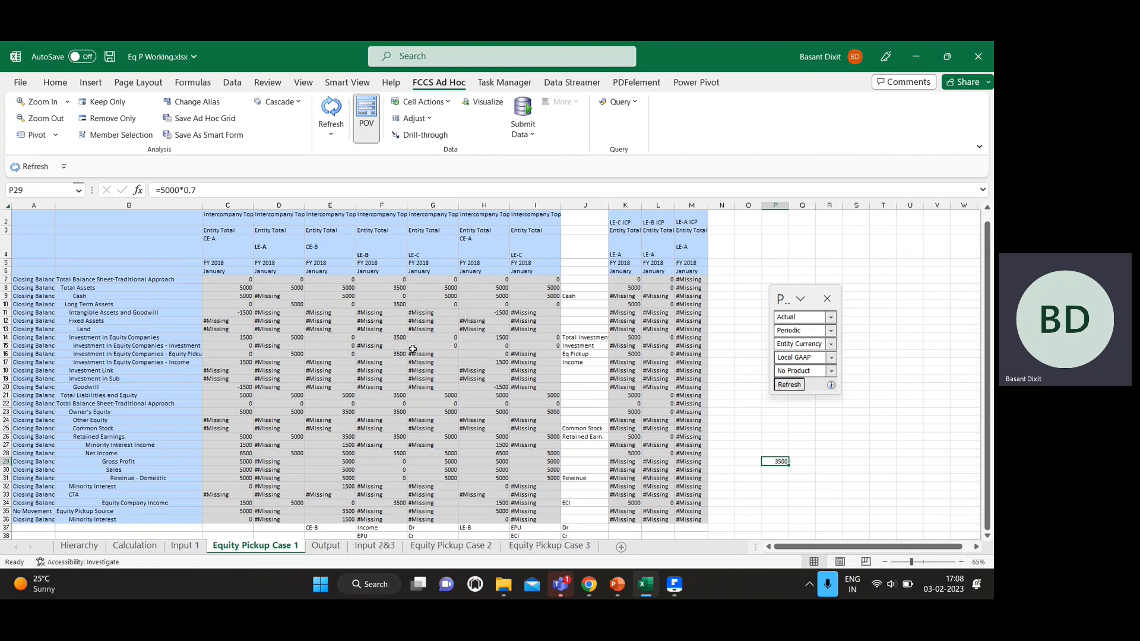
- Switch the workbook to full-screen display and enlarge the Equity Pickup Case 1 grid, keeping header row 1 in view
scroll(412, 349, "up", 2, "ctrl")
scroll(413, 349, "up", 1, "ctrl")
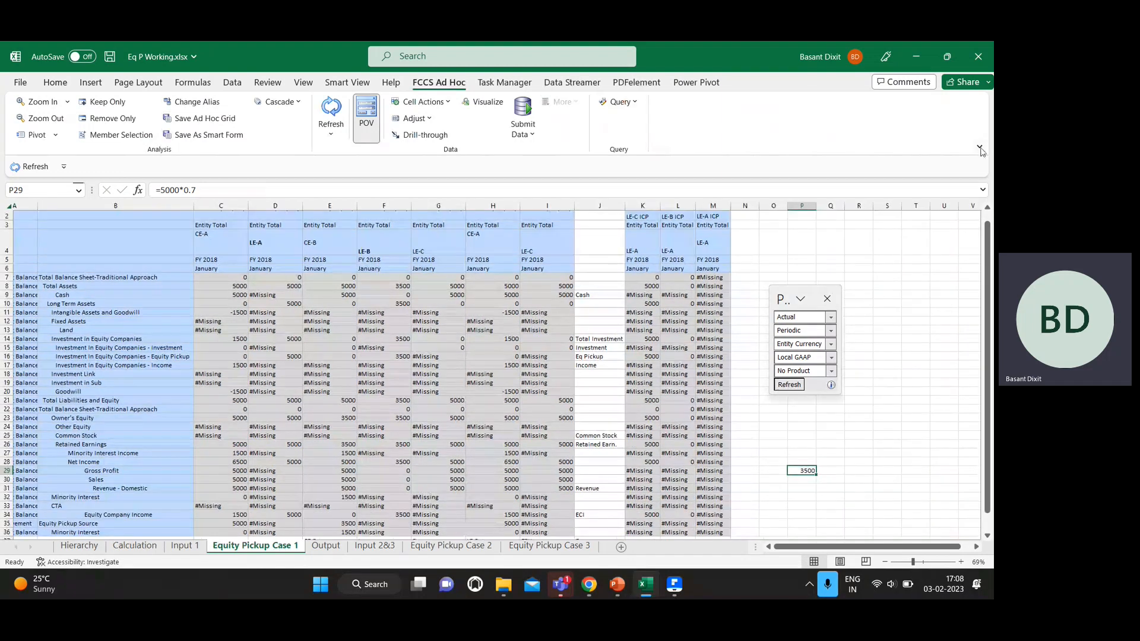
left_click(980, 146)
left_click(933, 184)
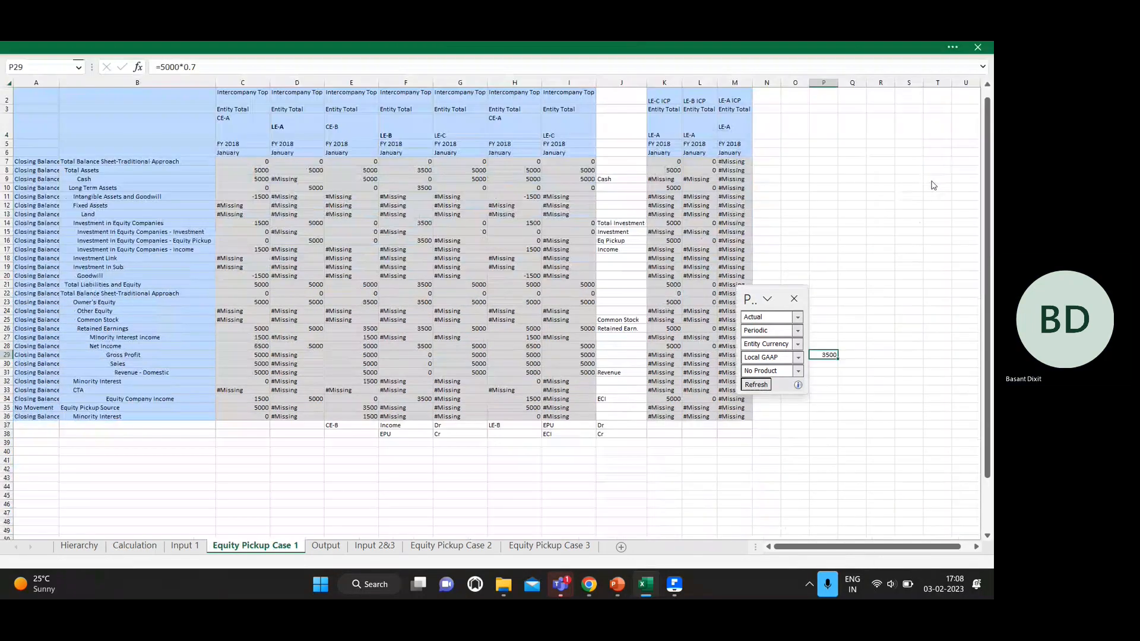
scroll(432, 258, "up", 3, "ctrl")
scroll(432, 258, "up", 1)
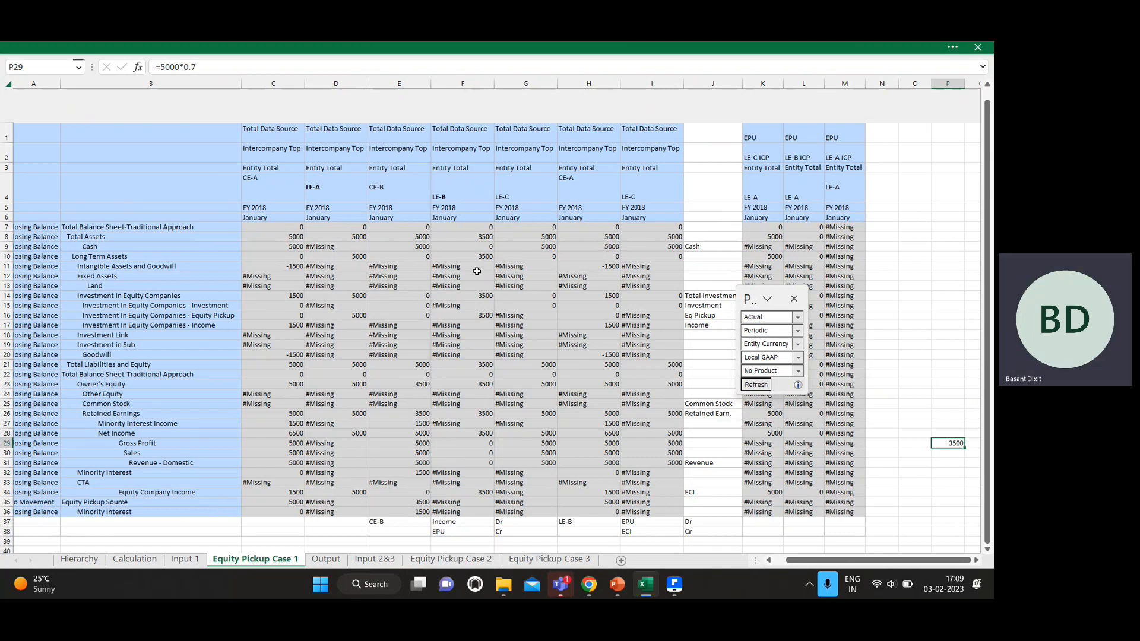
- Examine LE-B's Investment In Equity Companies - Equity Pickup value in F16 and the Dr/Cr notes below the grid
left_click(523, 375)
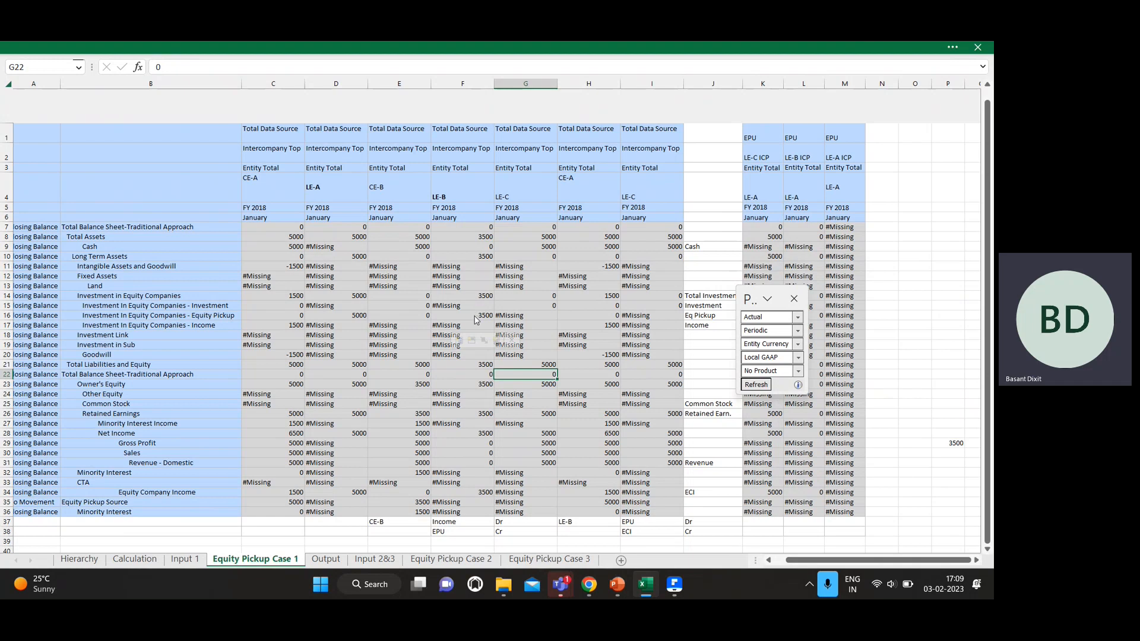
left_click(474, 316)
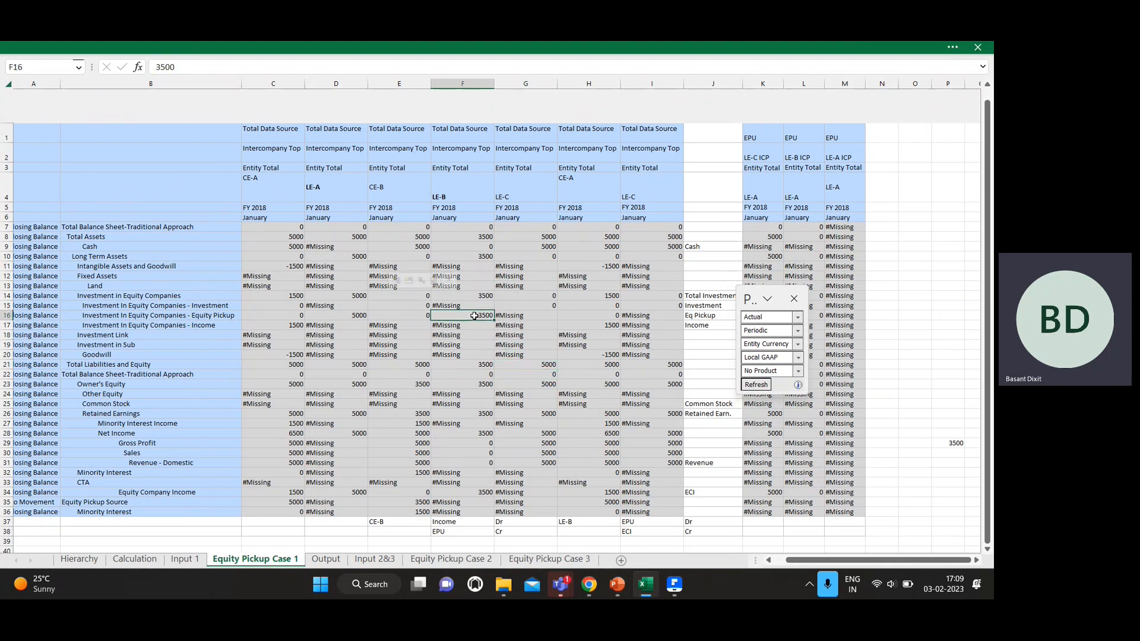
left_click(637, 526)
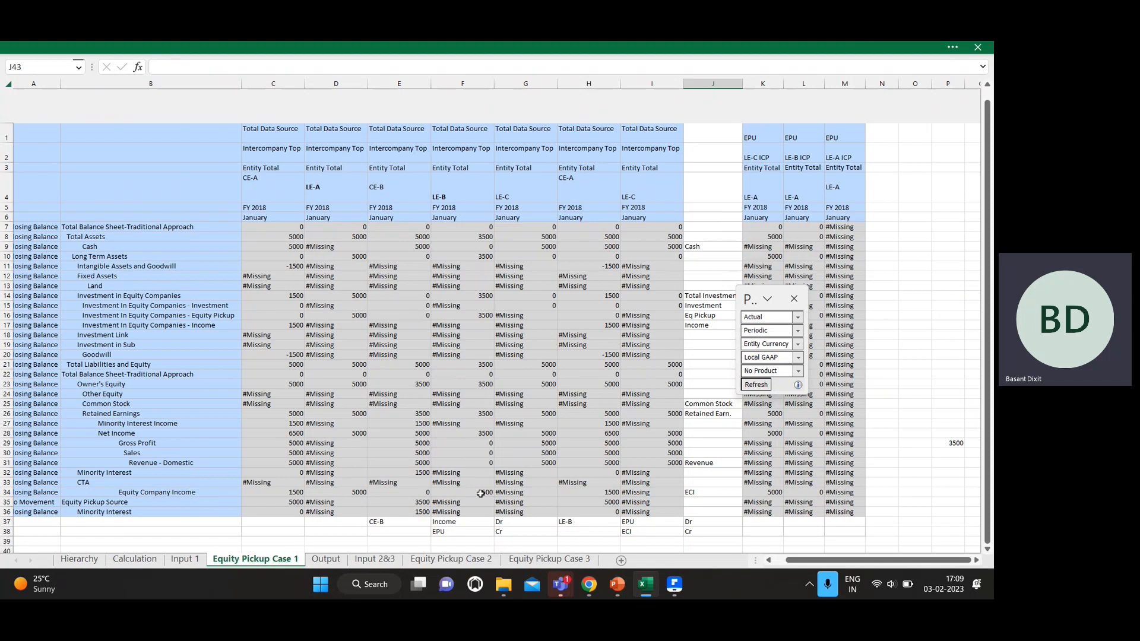
left_click(526, 541)
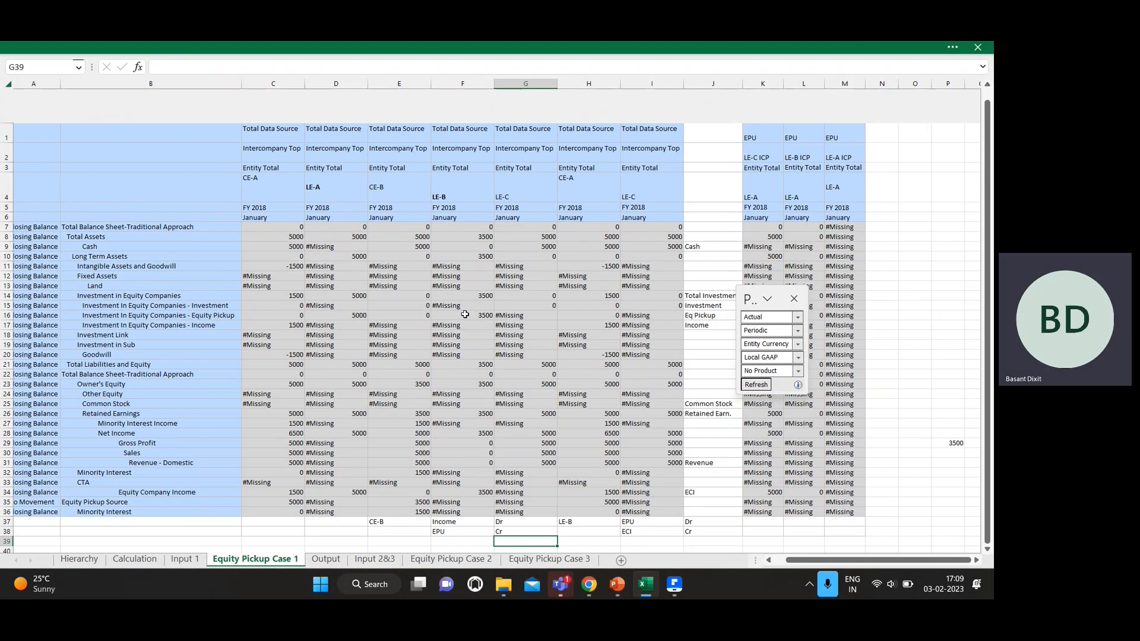
- Make LE-B's Investment in Equity Companies value in F14 bold
left_click(313, 295)
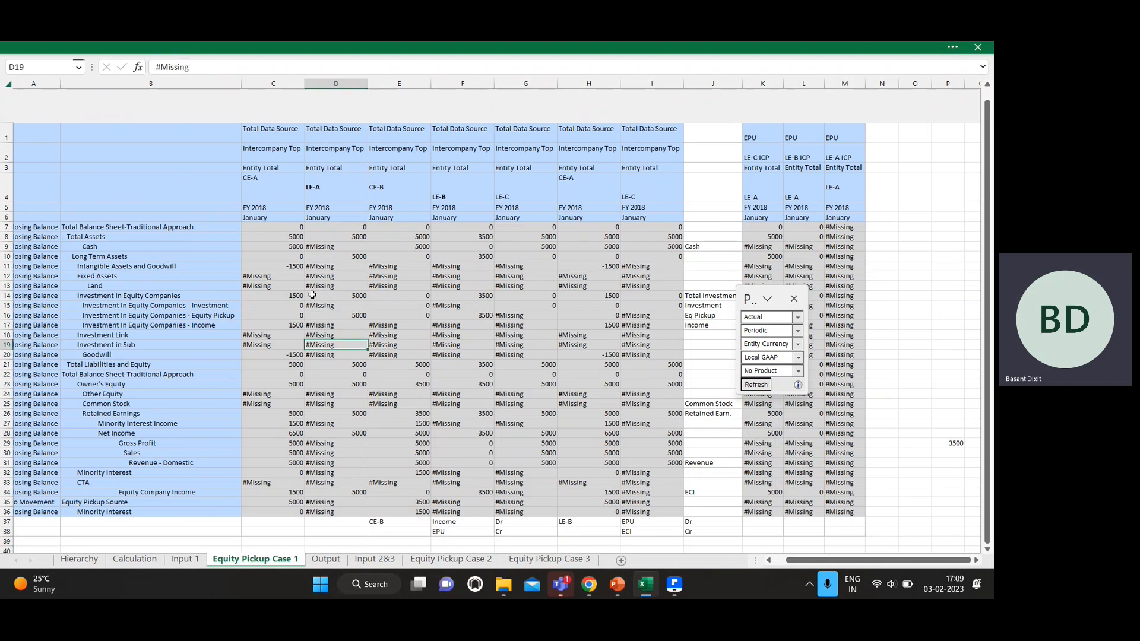
key("Up")
key("Up")
key("Up")
key("Up")
key("Up")
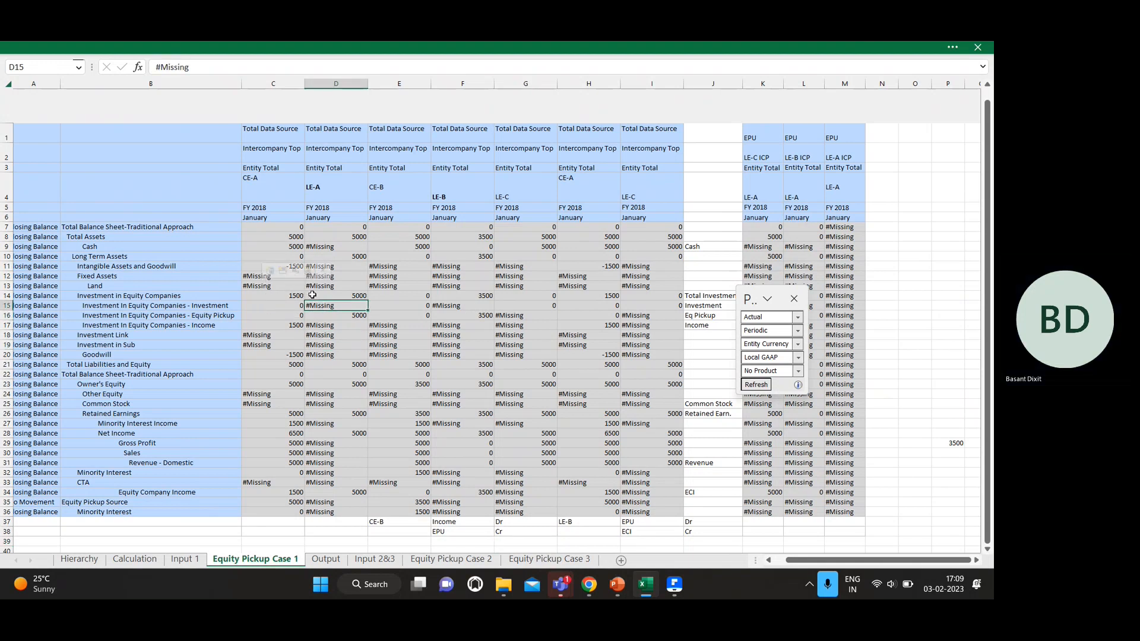
key("shift+space")
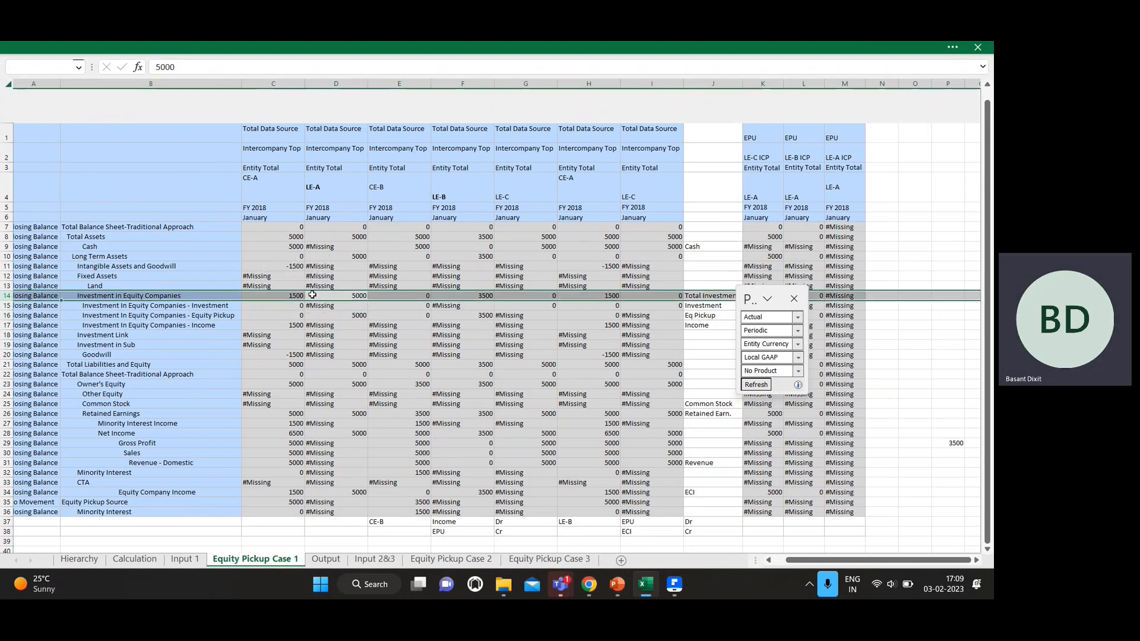
key("Down")
key("Right")
key("Right")
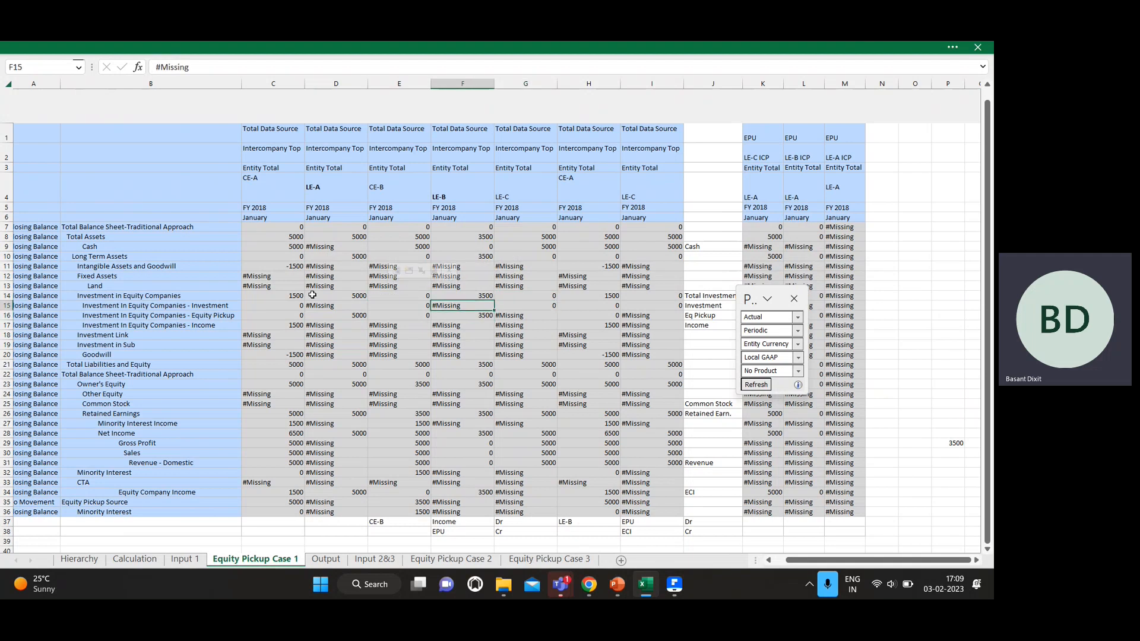
key("Up")
key("ctrl+b")
- Make LE-B's Equity Company Income value in F34 bold
key("Down")
key("Down")
key("Down")
key("Down")
key("Down")
key("Down")
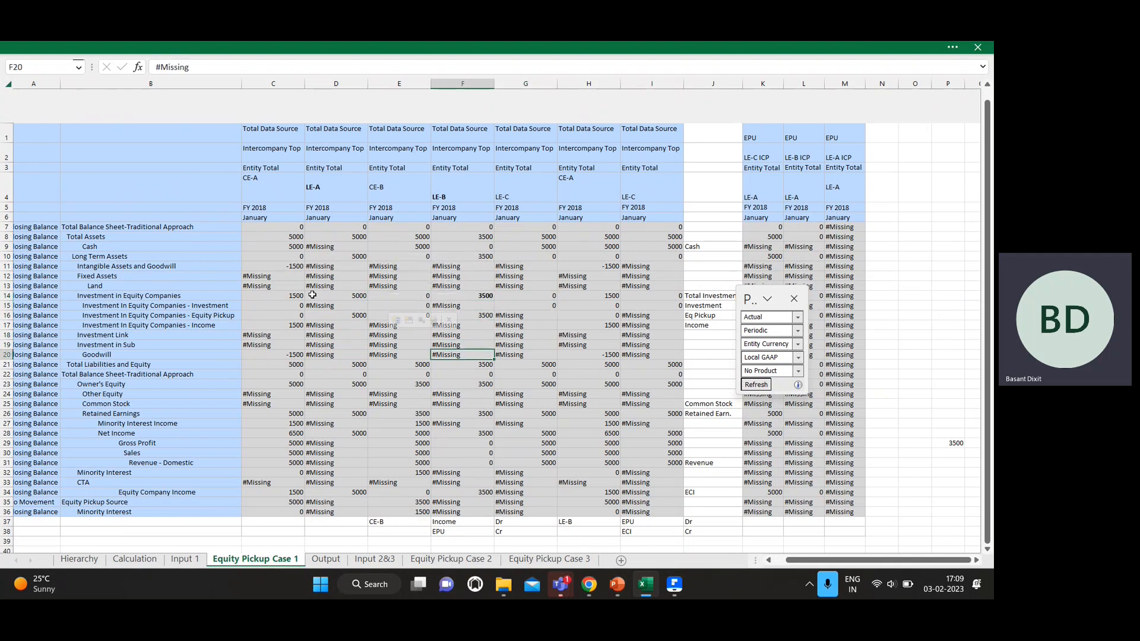
key("Down")
key("Down")
key("Down")
key("Down")
key("Down")
key("Down")
key("Down")
key("Down")
key("Down")
key("Down")
key("Down")
key("Down")
key("Down")
key("Down")
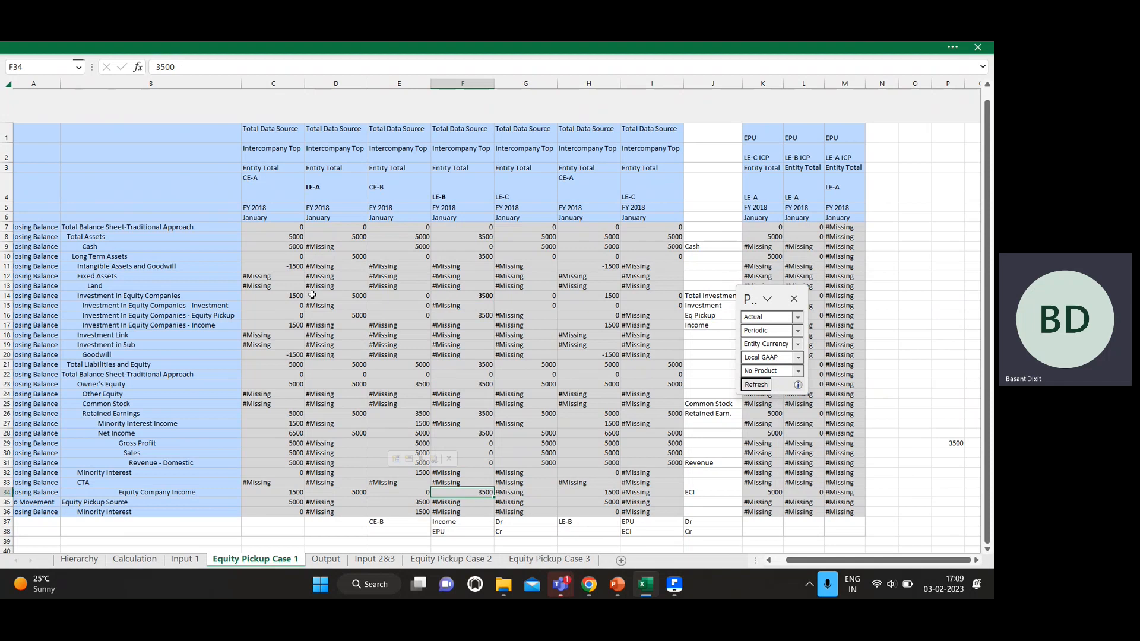
key("ctrl+b")
- Make LE-B's Net Income in F28 and Retained Earnings in F26 bold
key("Up")
key("Up")
key("Up")
key("Up")
key("Up")
key("Up")
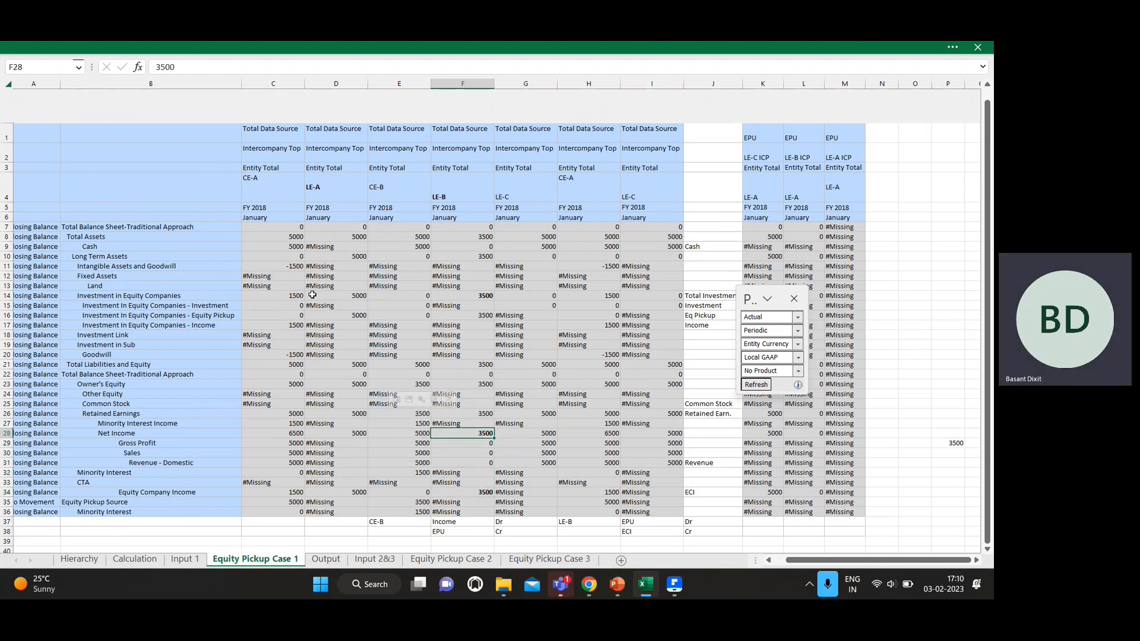
key("Up")
key("Up")
key("ctrl+b")
- Examine LE-B's Owner's Equity value in F23 against the rest of the Case 1 grid
key("Up")
key("Up")
key("Up")
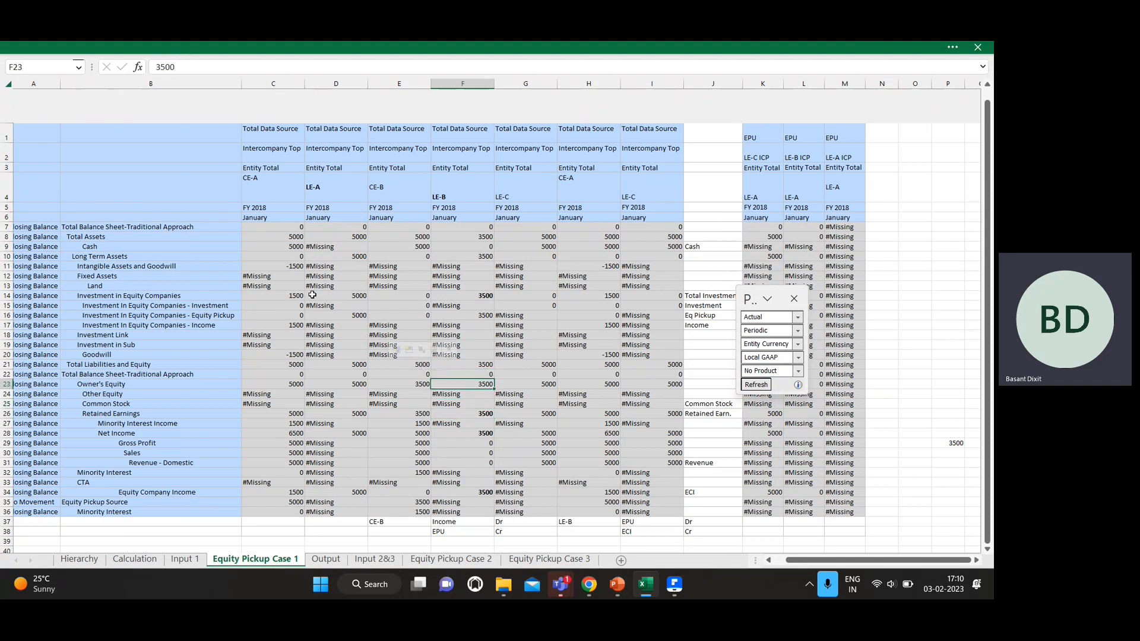
key("Up")
key("Right")
key("Left")
key("Down")
scroll(457, 388, "right", 2)
scroll(513, 411, "left", 2)
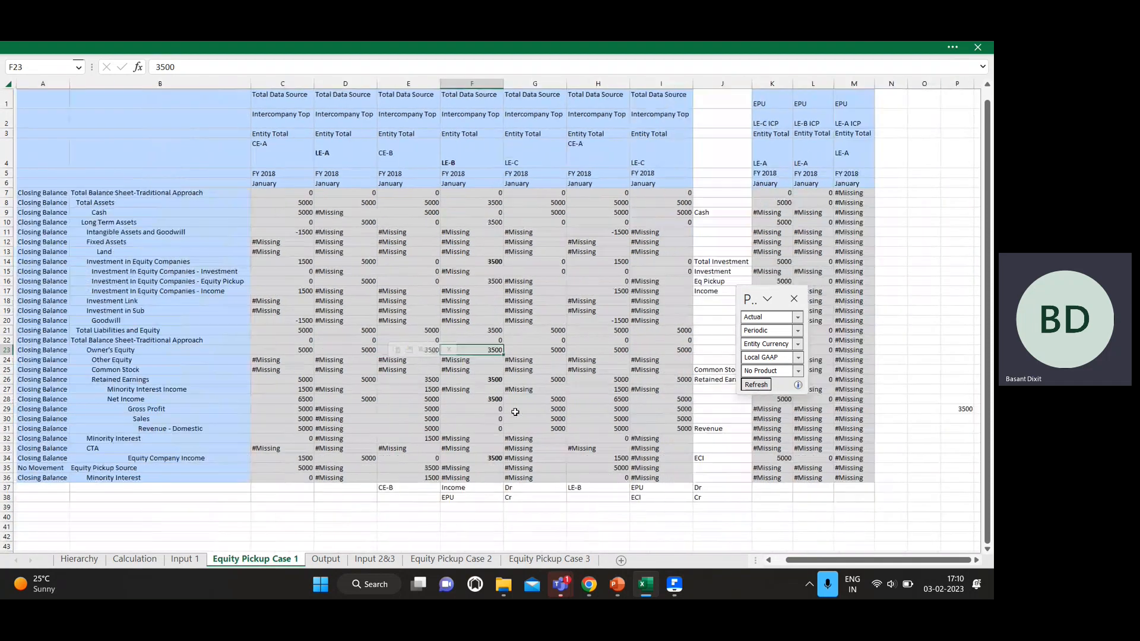
scroll(497, 353, "up", 1)
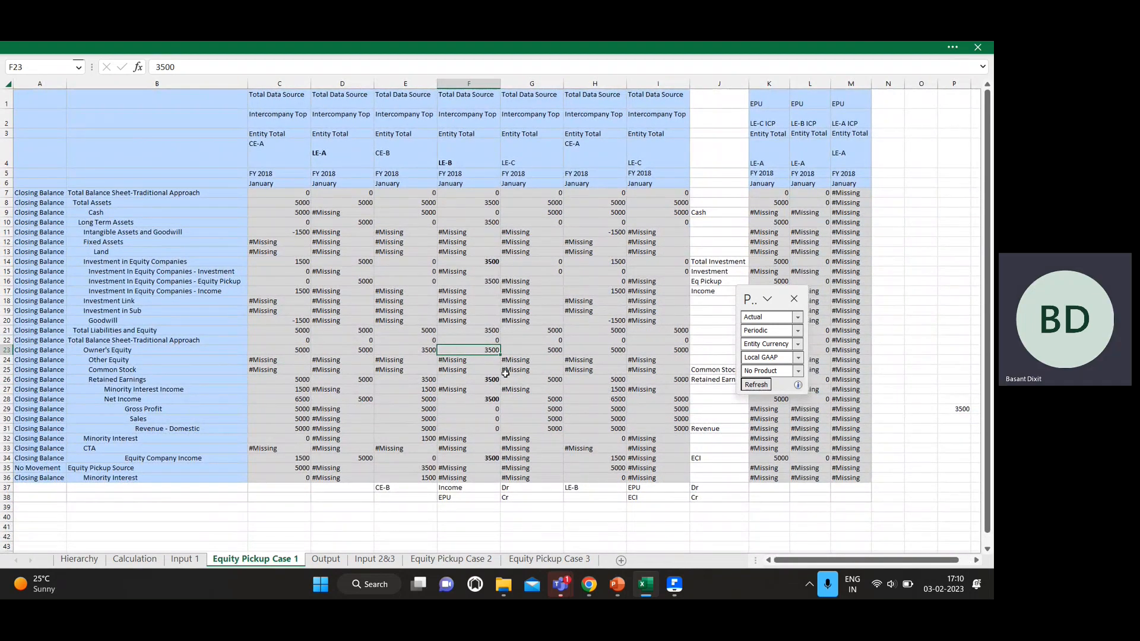
left_click(951, 388)
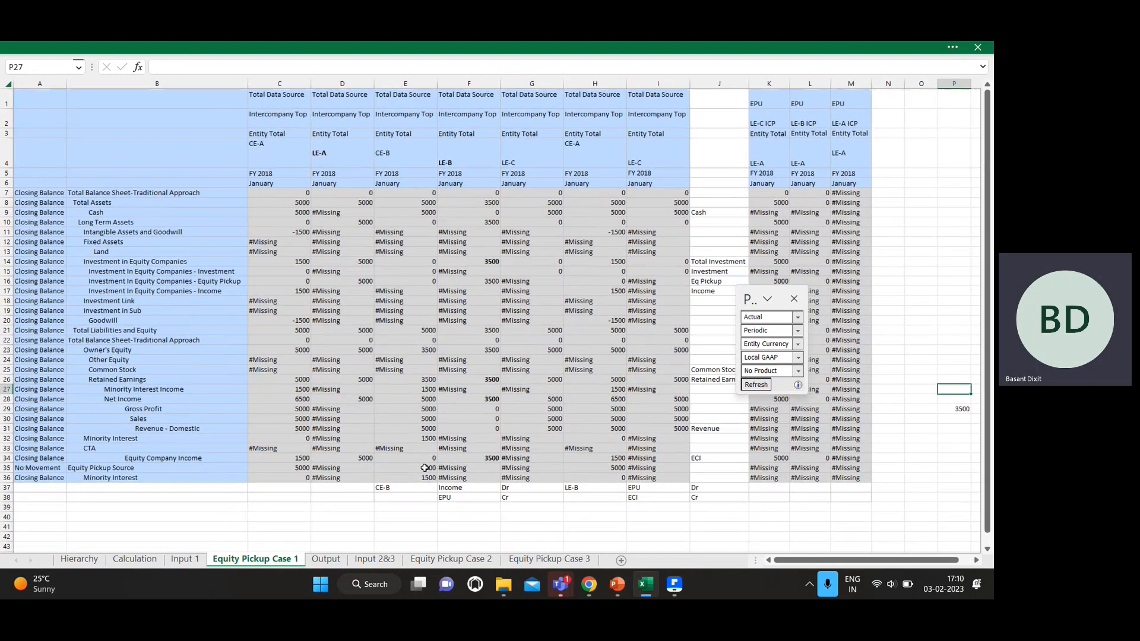
- Review the Case 1 diagram on the Hierarchy sheet and entity A's ownership settings on the FCCS Manage Ownership page in Chrome, returning to Excel
left_click(76, 560)
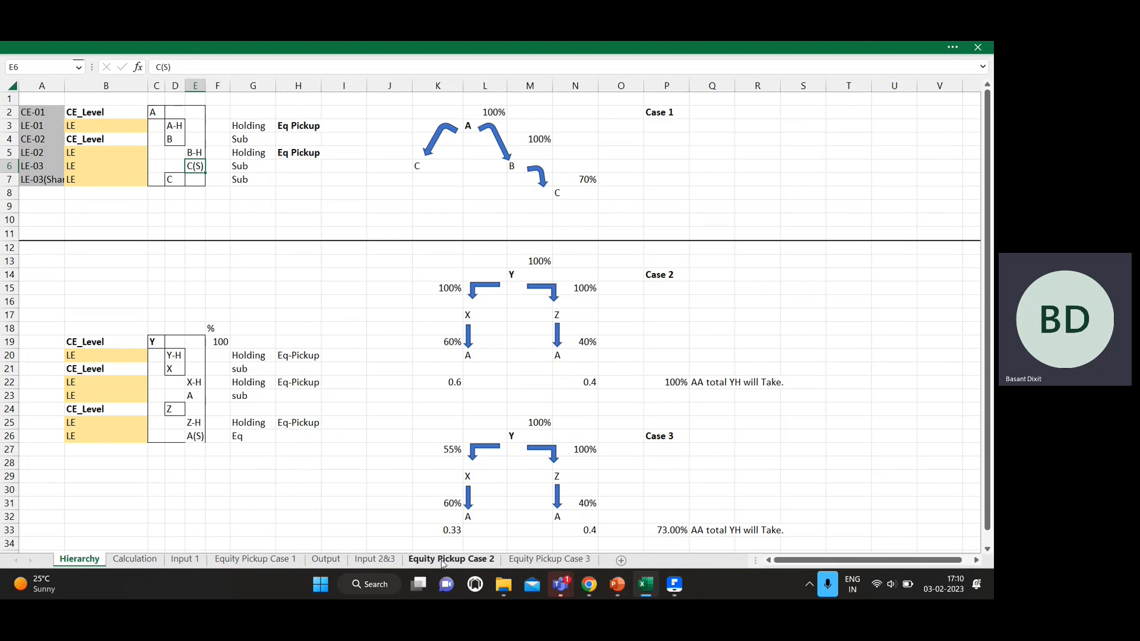
left_click(262, 561)
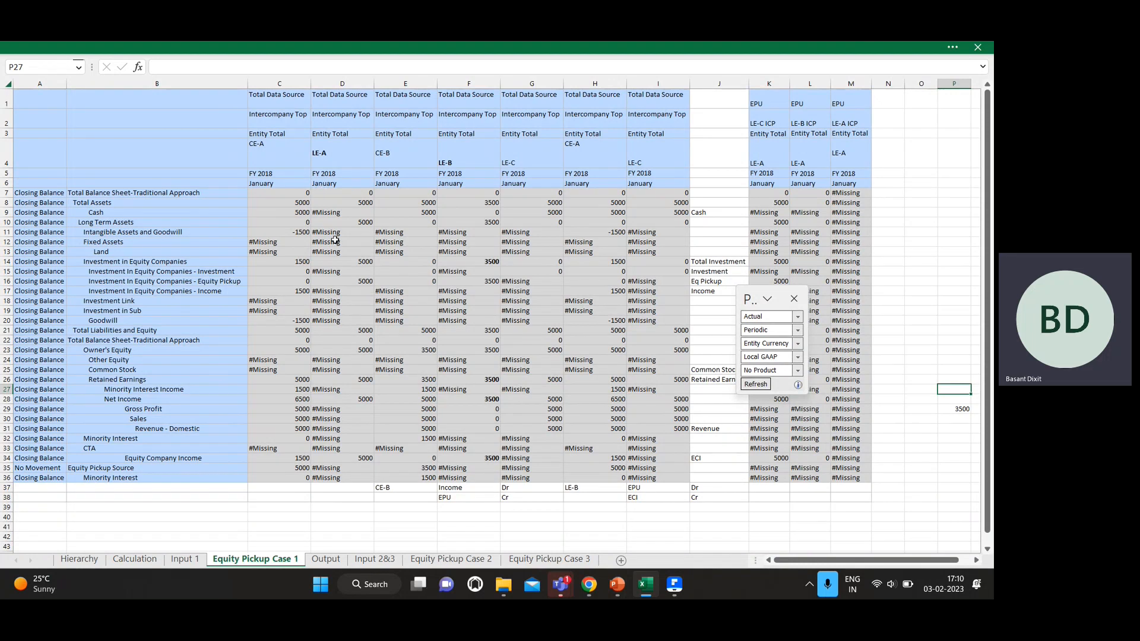
key("alt+Tab")
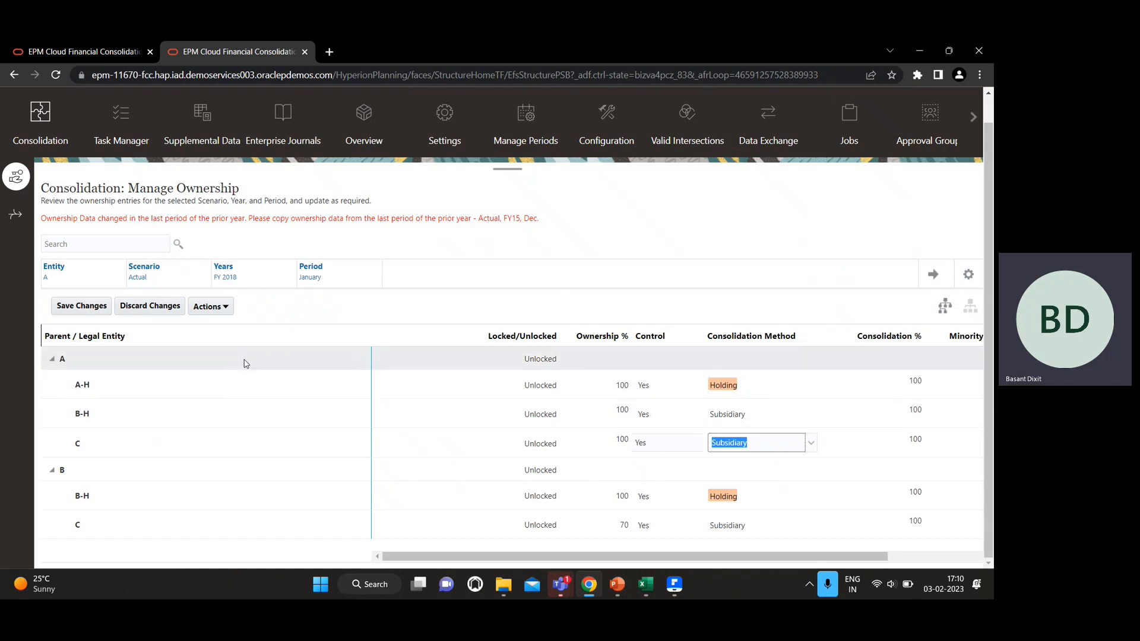
key("alt+Tab")
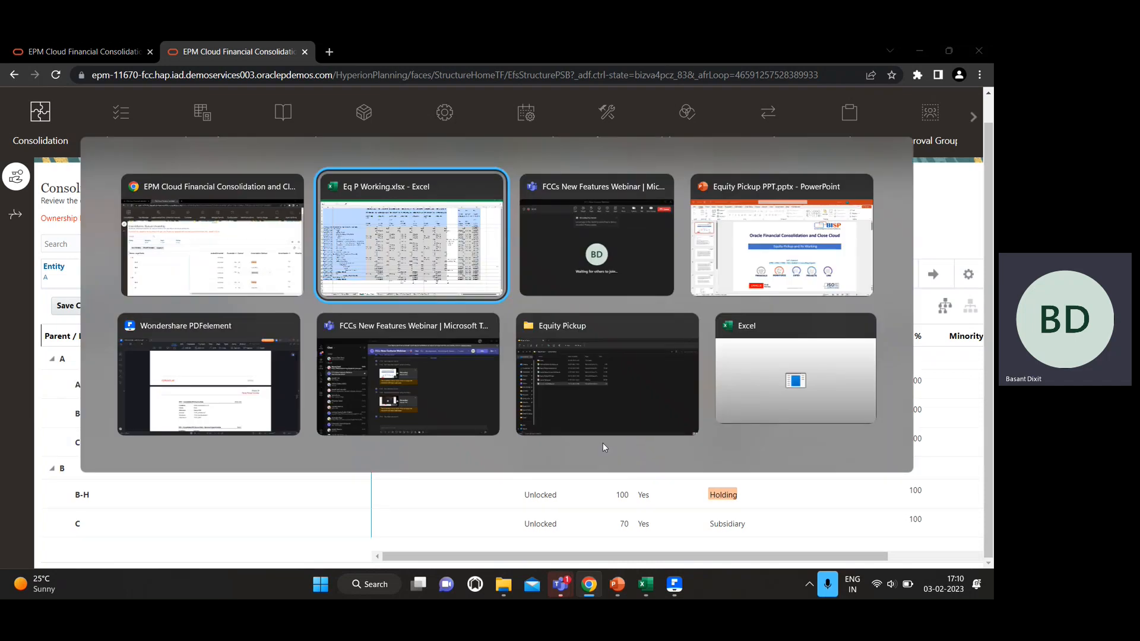
key("alt+Tab")
key("Escape")
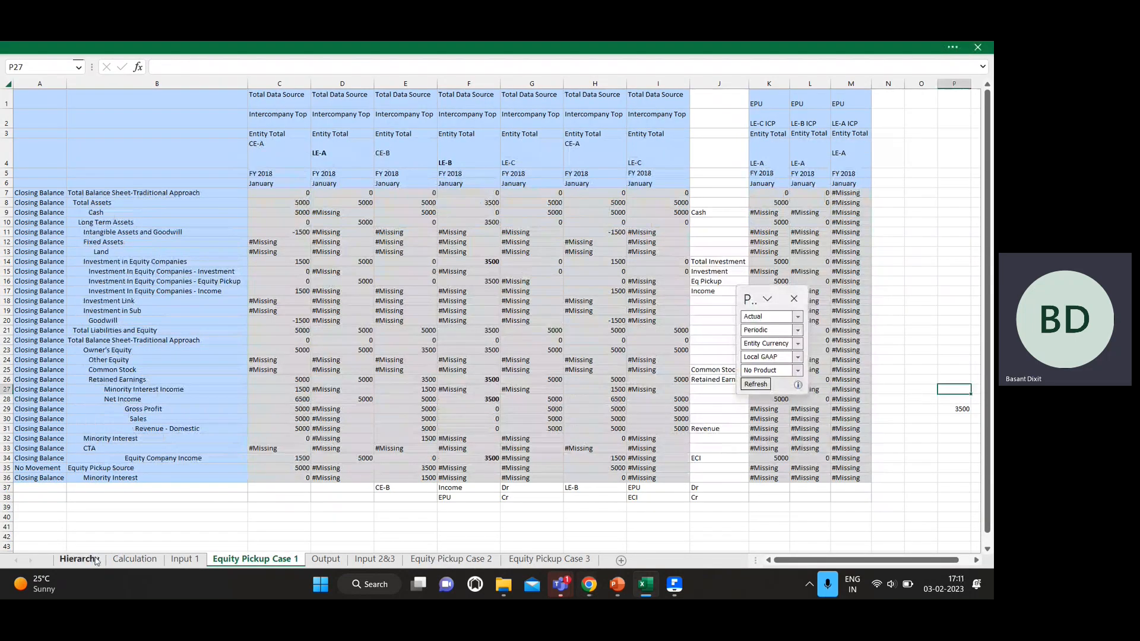
- Enter 30% in J6 beside C in the Case 1 diagram on the Hierarchy sheet
left_click(87, 560)
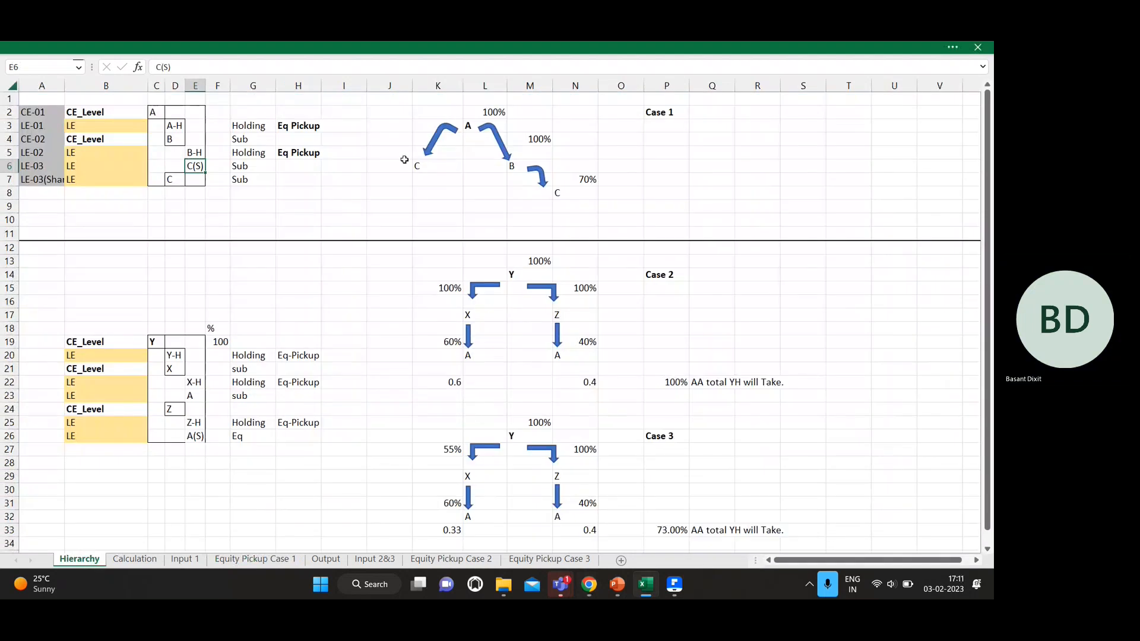
left_click(396, 169)
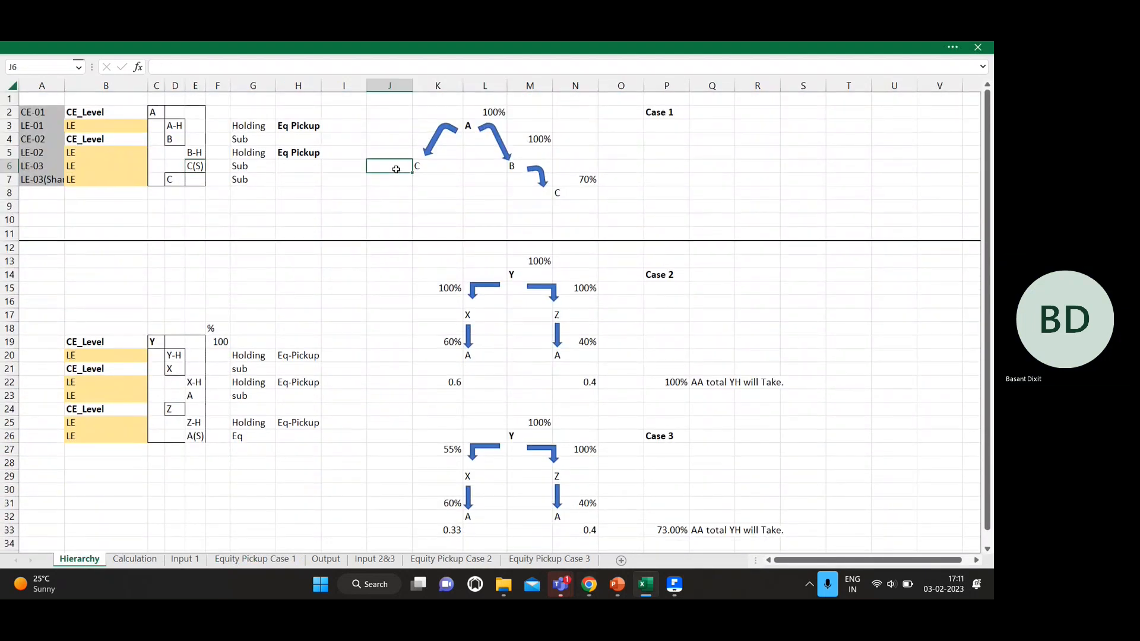
type("30%")
key("Return")
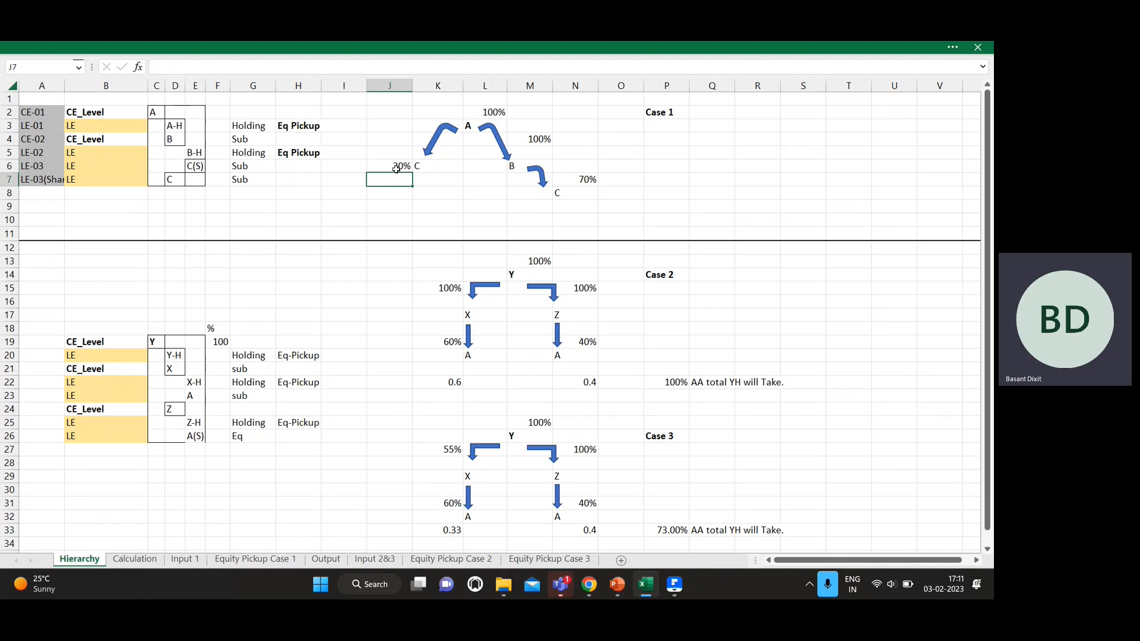
- Add C's two Case 1 ownership percentages in J8 with the formula +J6+N7
key("Return")
type("+")
key("Up")
key("Up")
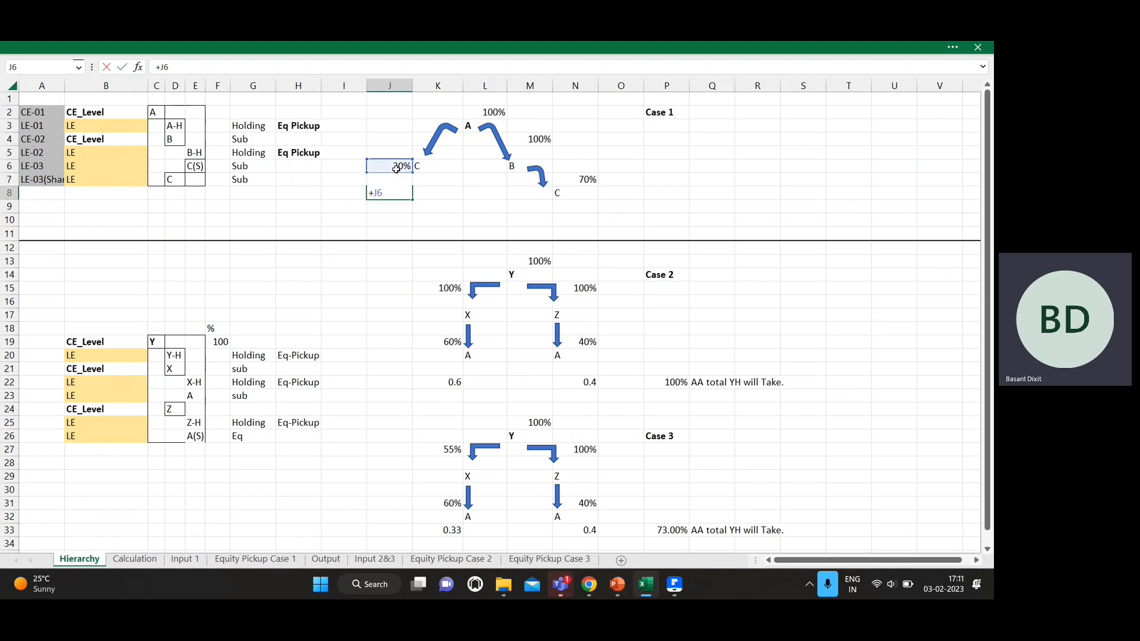
key("Up")
key("Down")
type("+")
key("Right")
key("Right")
key("Right")
key("Right")
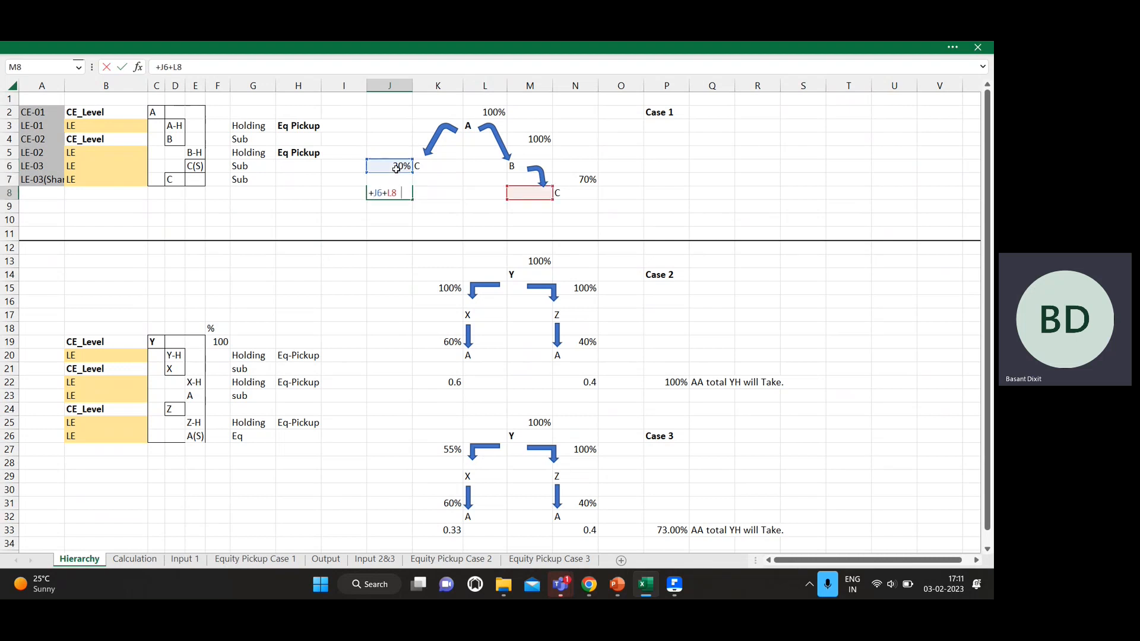
key("Up")
key("ctrl+Return")
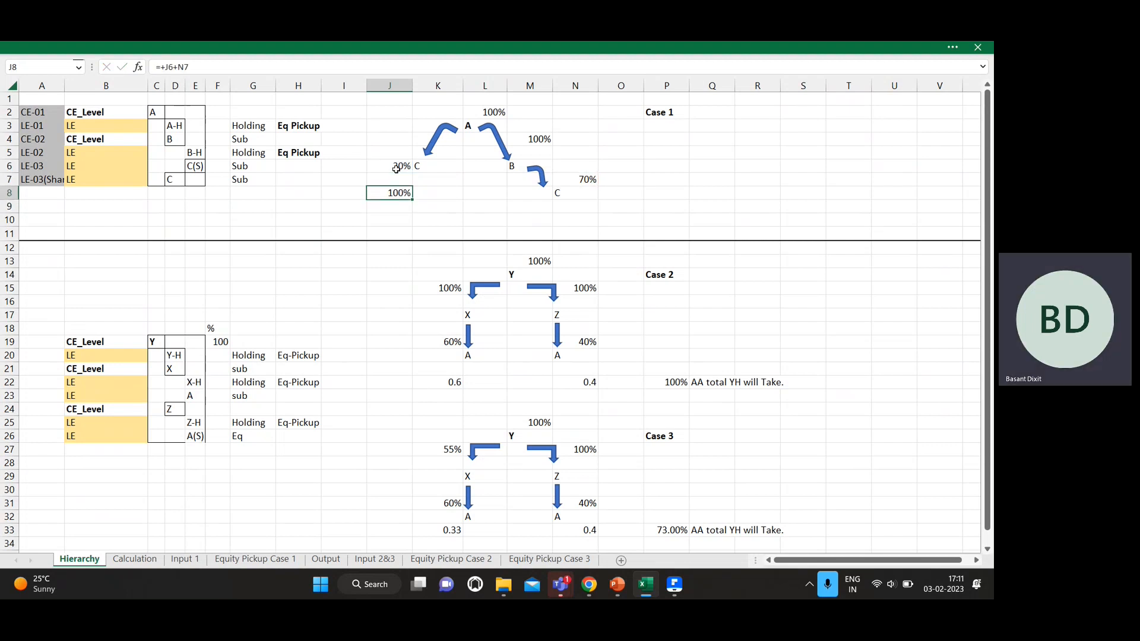
- On the Equity Pickup Case 1 sheet, make LE-A's Equity Pickup investment in D16 and Equity Company Income in D34 bold
key("alt+Tab")
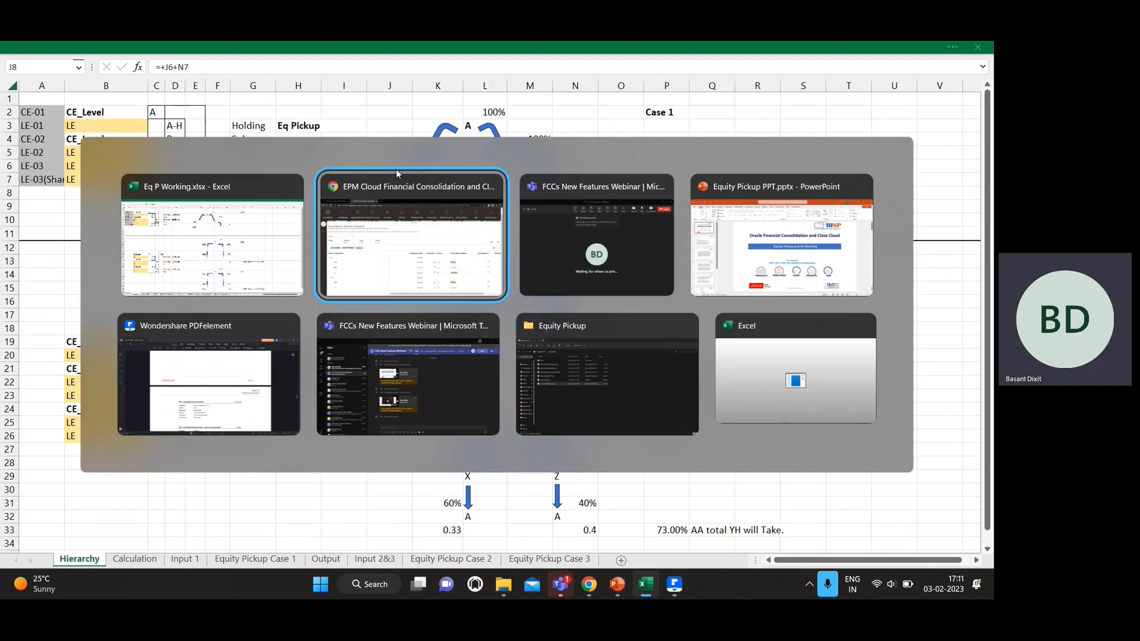
key("Escape")
left_click(249, 559)
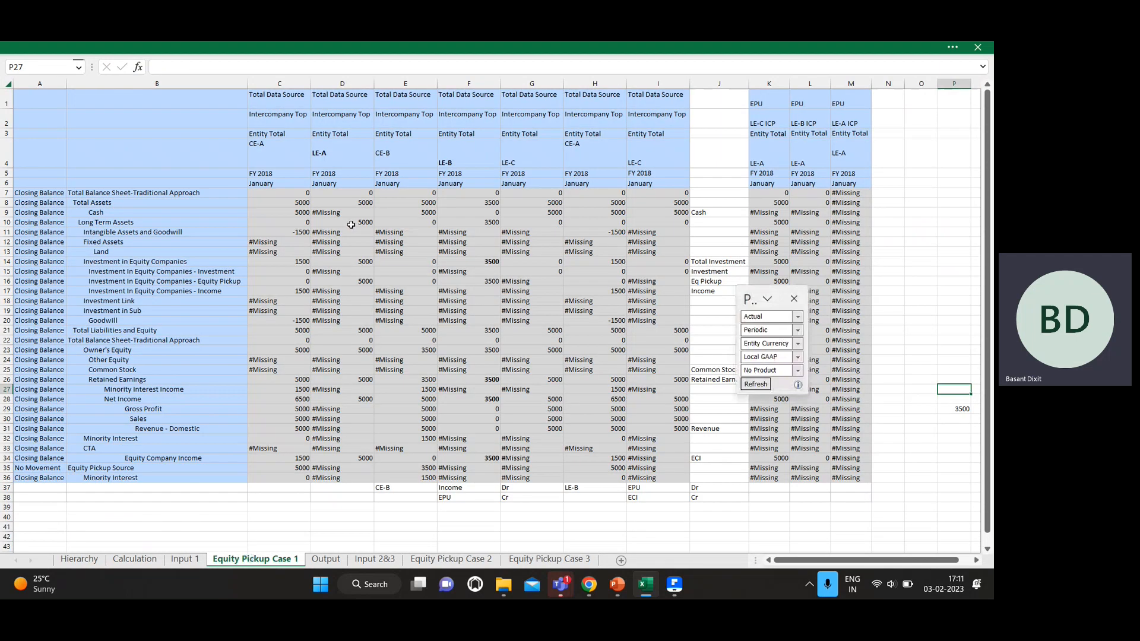
left_click(351, 224)
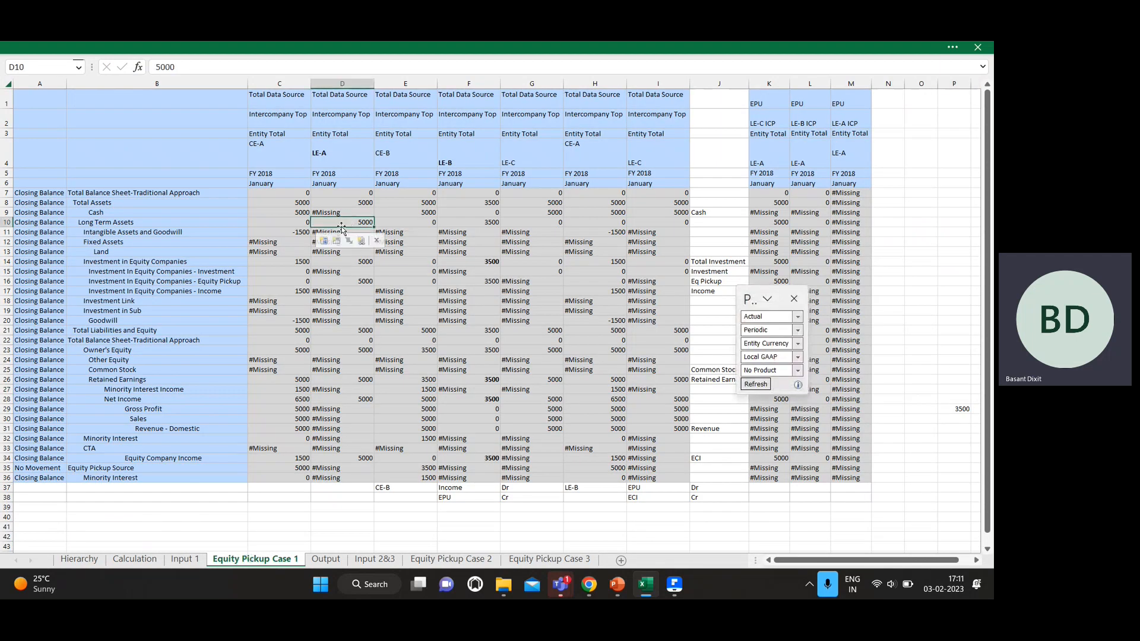
left_click(354, 281)
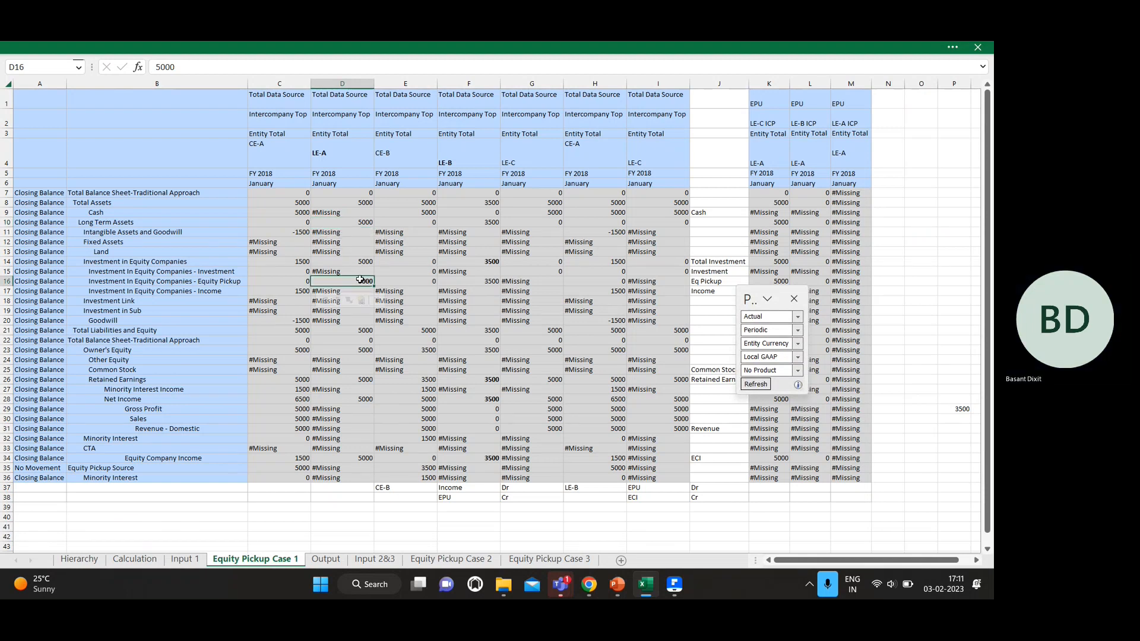
left_click(346, 460)
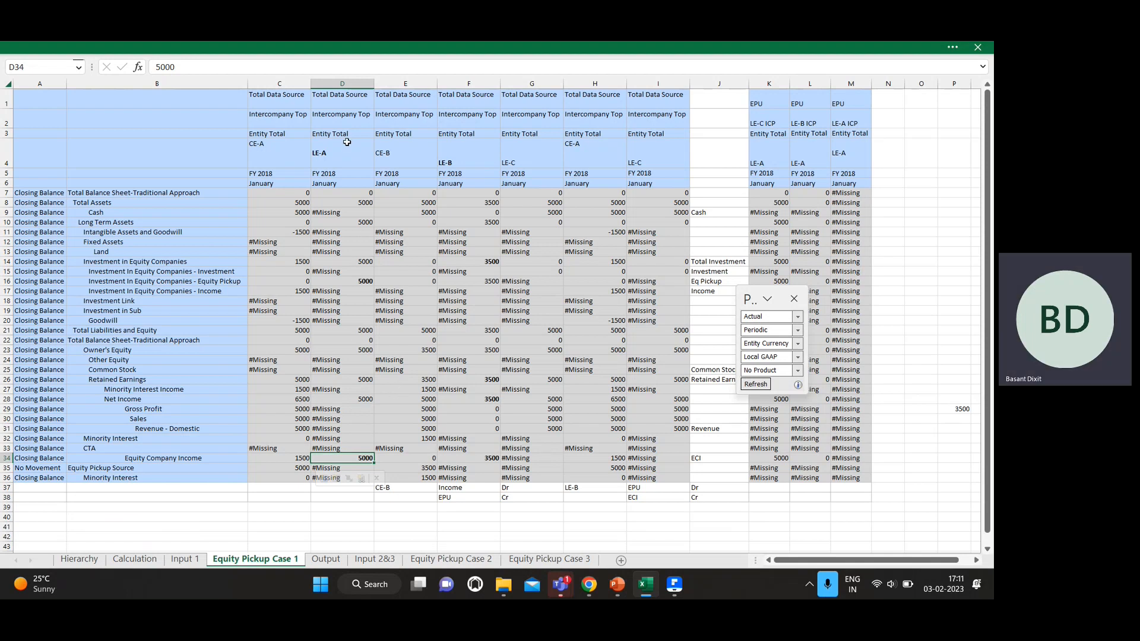
left_click(347, 145)
left_click(475, 157)
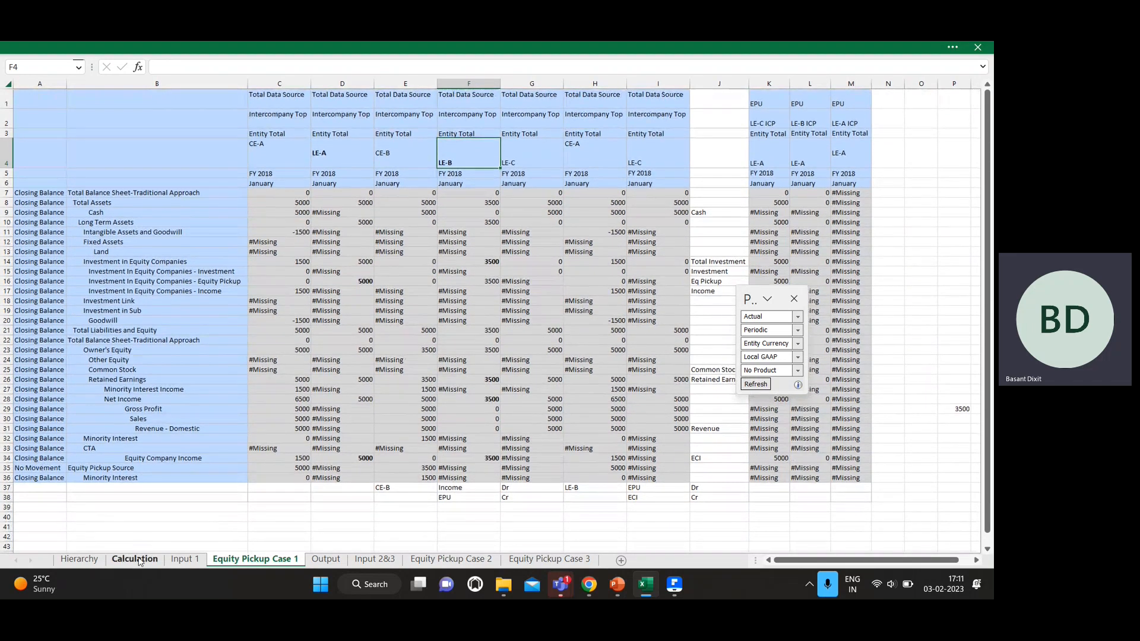
- Examine the Case 2 diagram on the Hierarchy sheet, tracing Y's ownership of X and Z
left_click(80, 560)
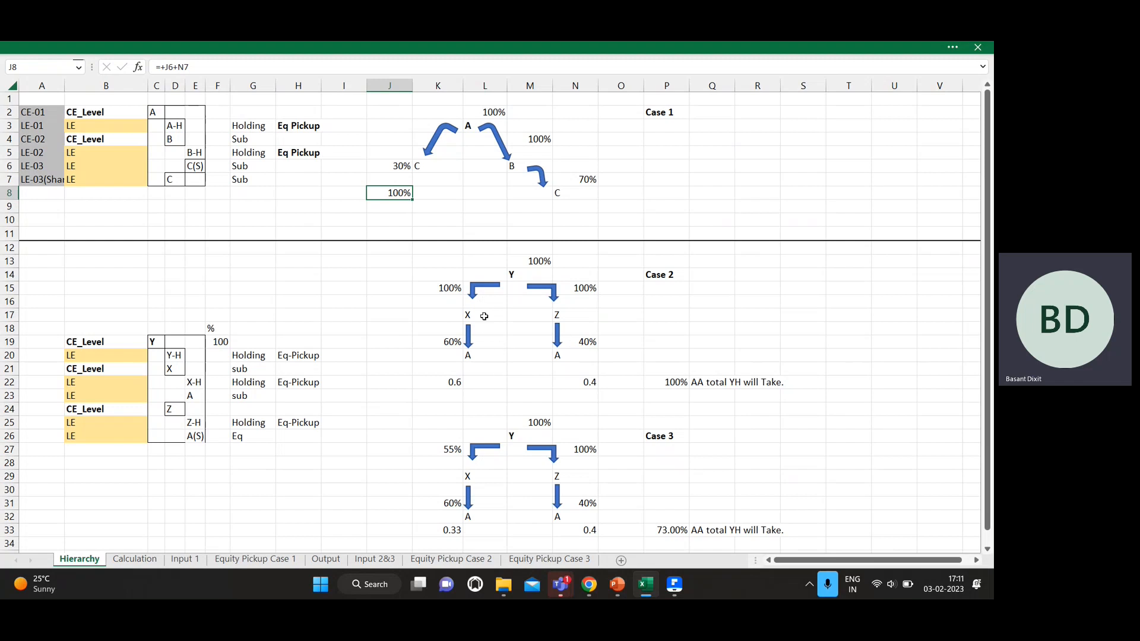
left_click(512, 274)
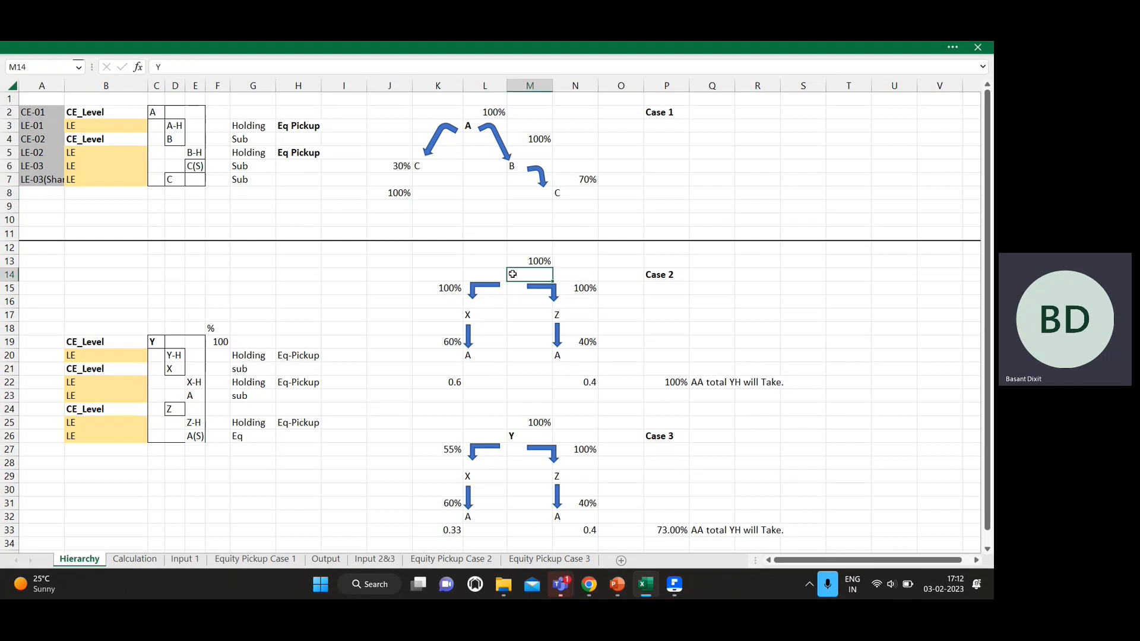
key("Up")
key("Right")
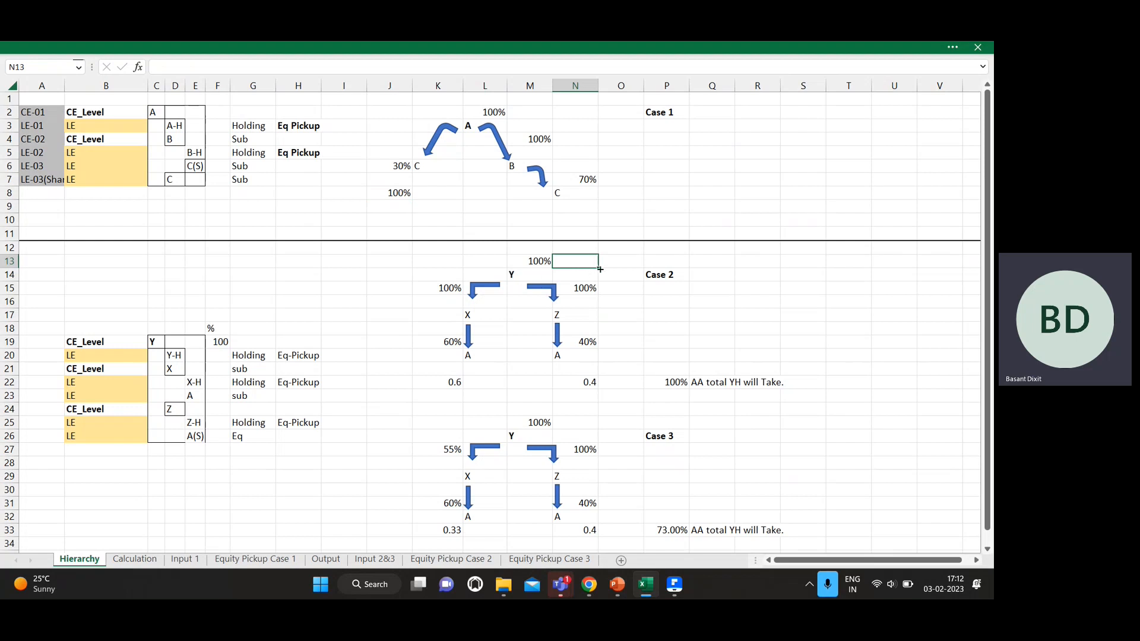
key("Down")
key("Left")
key("Left")
key("Left")
key("Down")
key("Down")
key("Down")
key("Right")
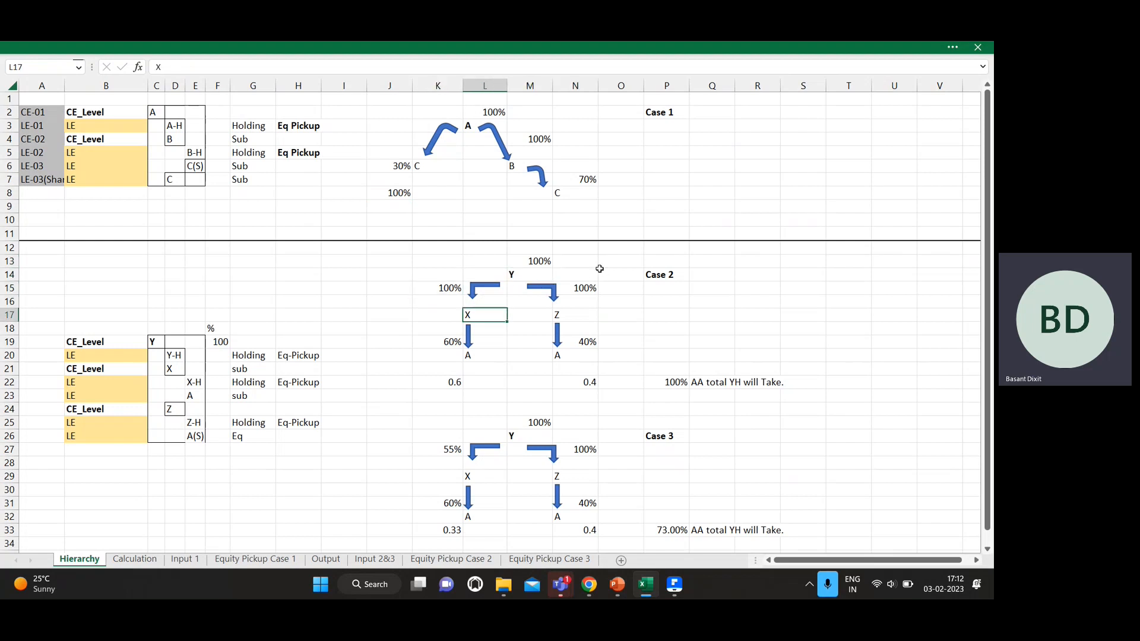
key("Right")
key("Left")
key("Right")
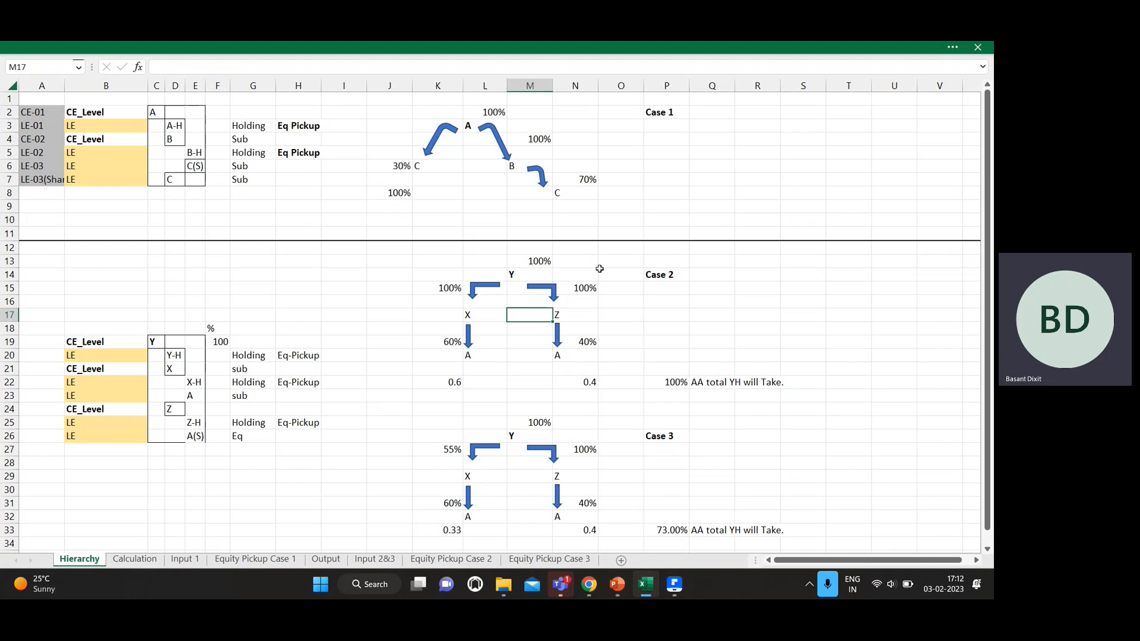
key("Right")
key("Down")
key("Up")
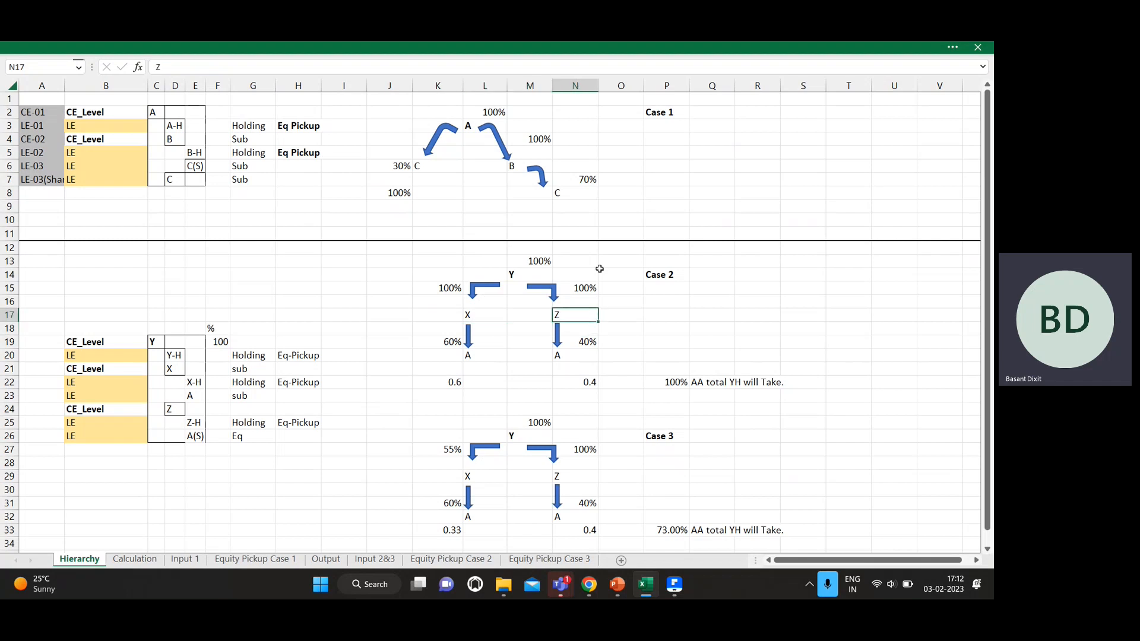
key("Left")
key("Left")
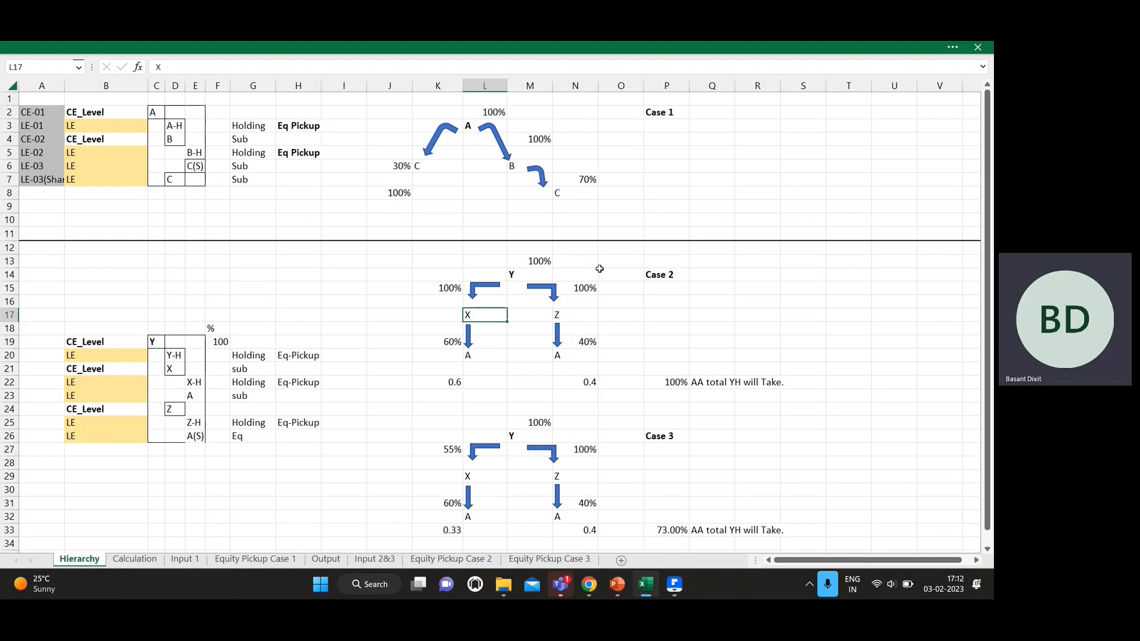
- Examine the Case 2 diagram on the Hierarchy sheet, tracing the ownership of A through Z and through X
key("Right")
key("Right")
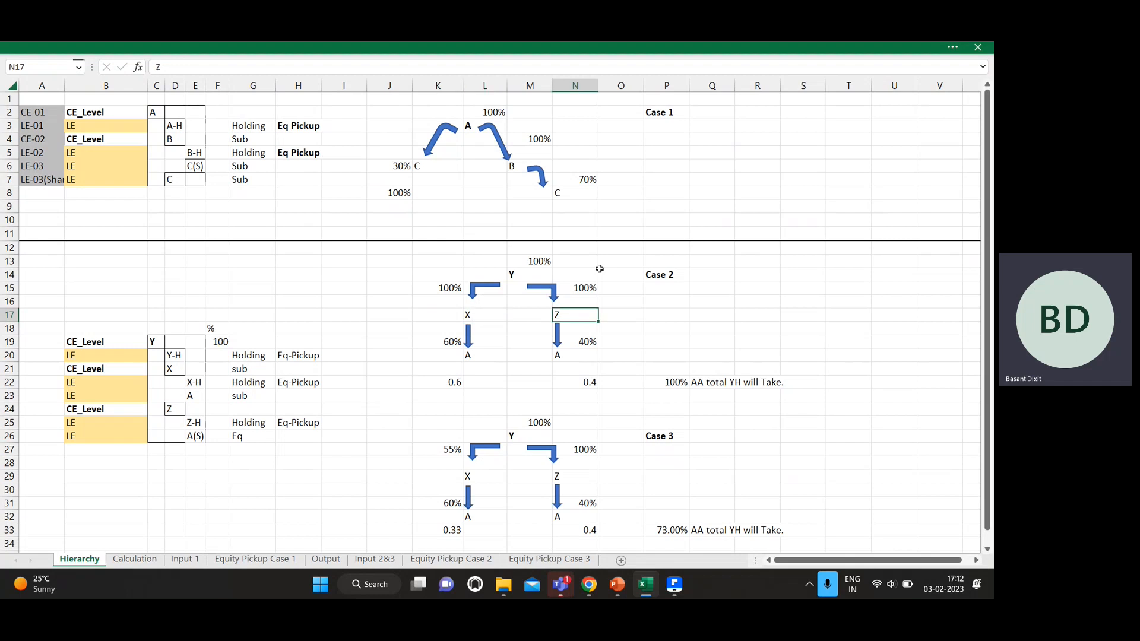
key("Down")
key("Down")
key("Down")
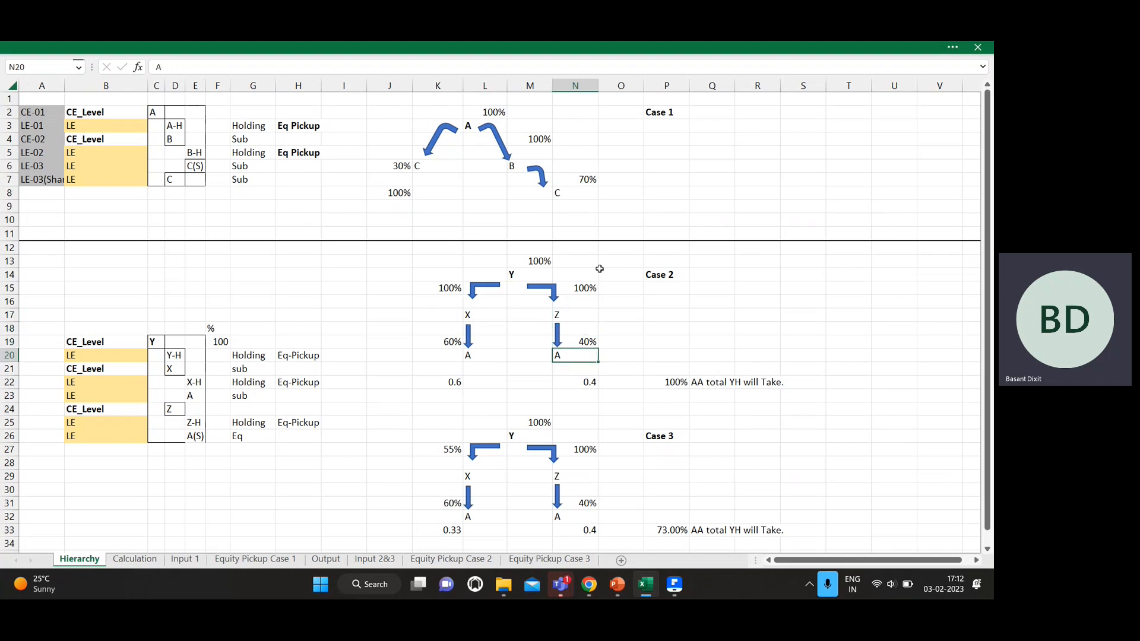
key("Down")
key("Up")
key("Up")
key("Down")
key("Left")
key("Left")
key("Left")
key("Right")
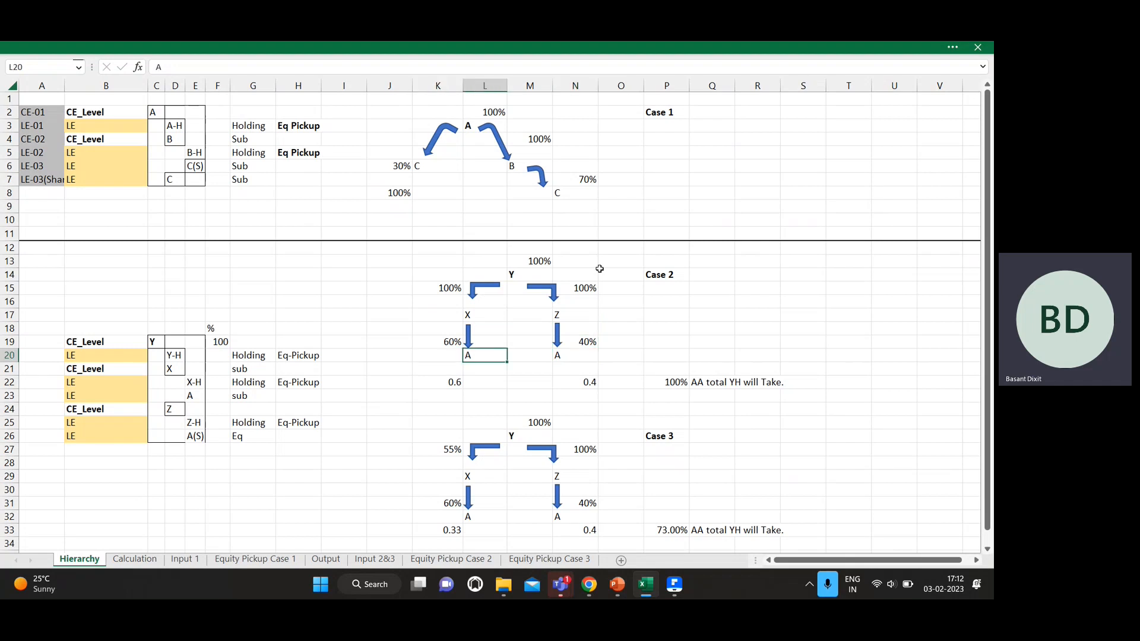
key("Left")
key("Up")
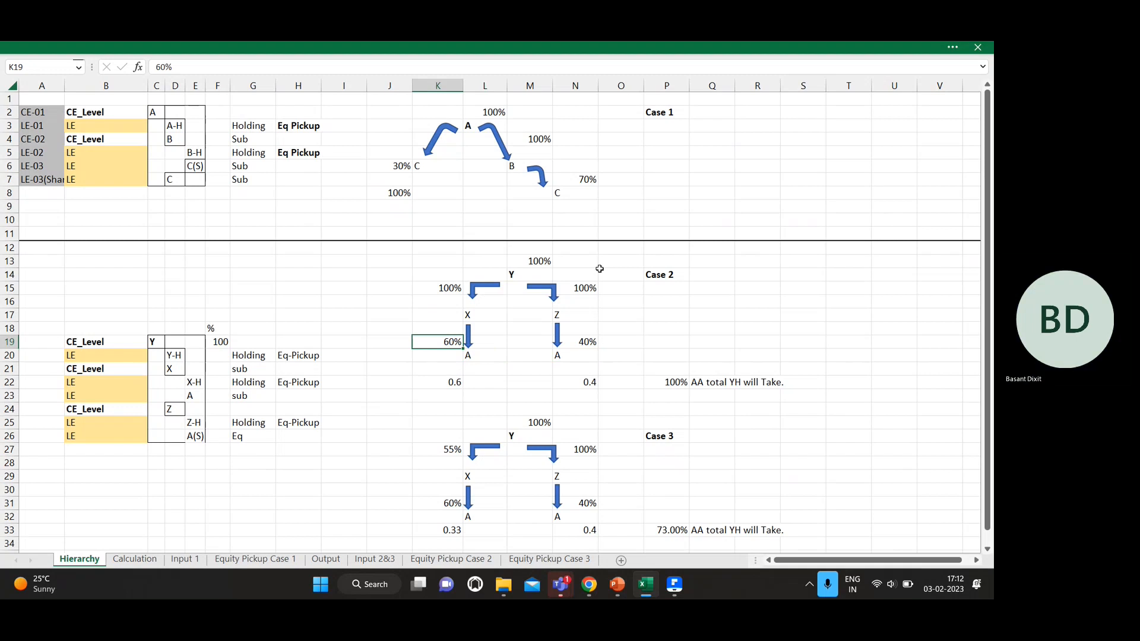
key("Left")
key("Right")
key("Down")
key("Down")
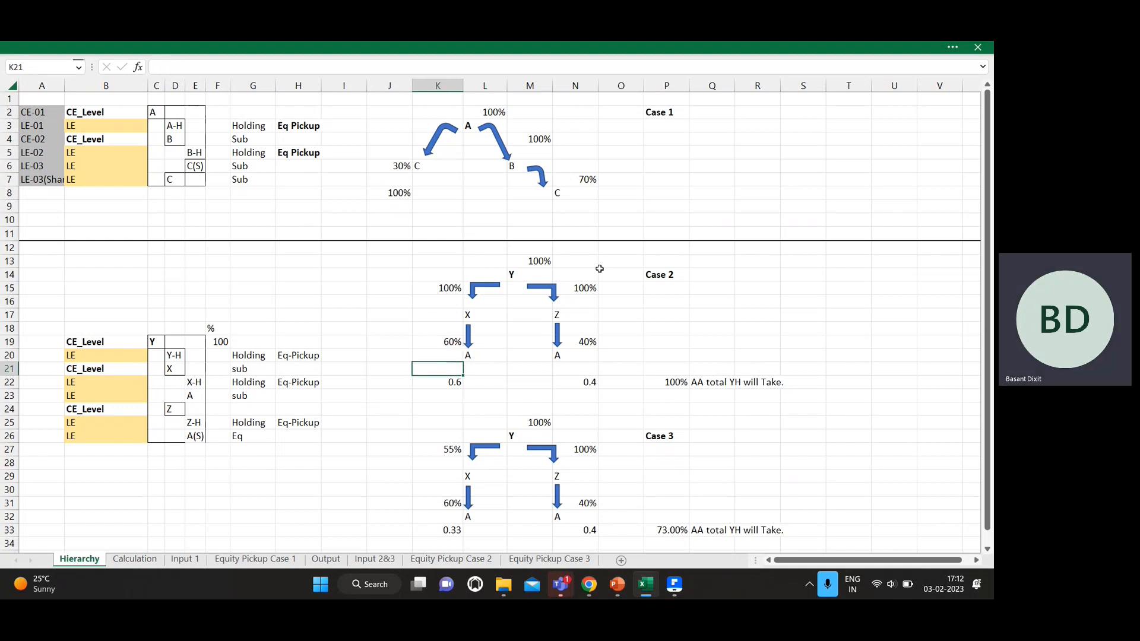
key("Right")
key("Up")
key("Up")
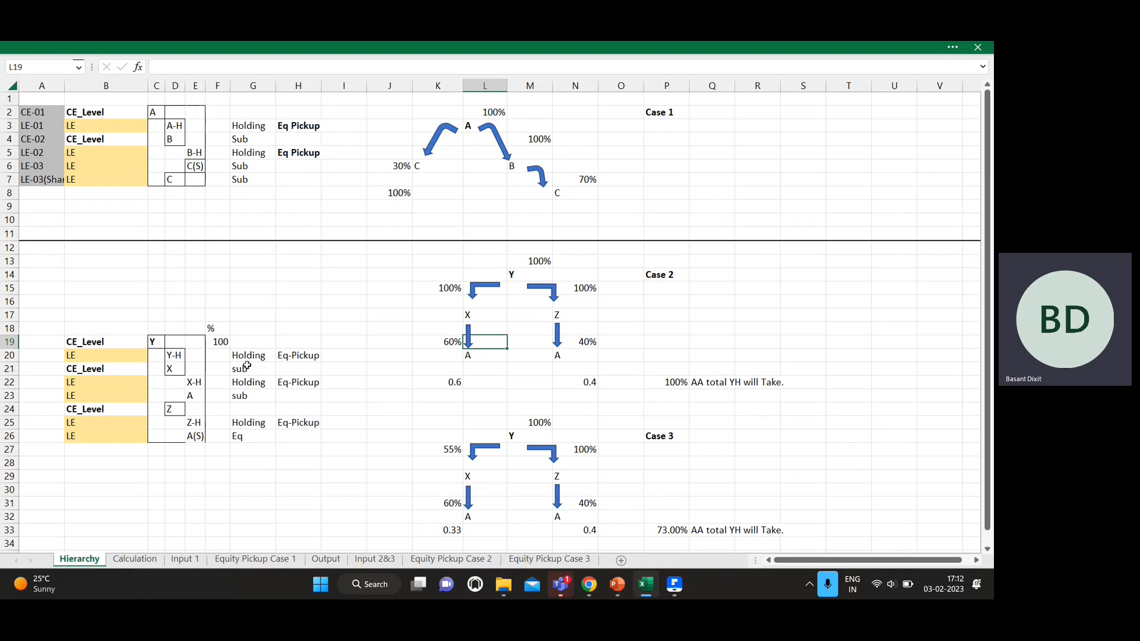
- Examine the upper rows of the Case 2 hierarchy table, from parent Y through Y-H to X
left_click(154, 343)
key("Down")
key("Right")
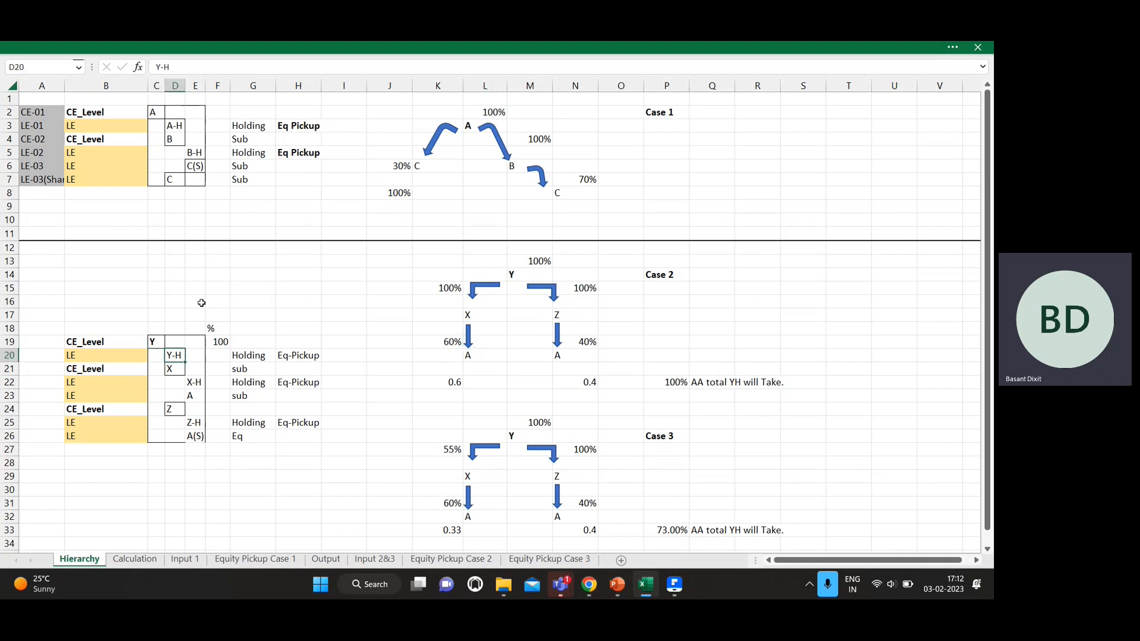
key("Down")
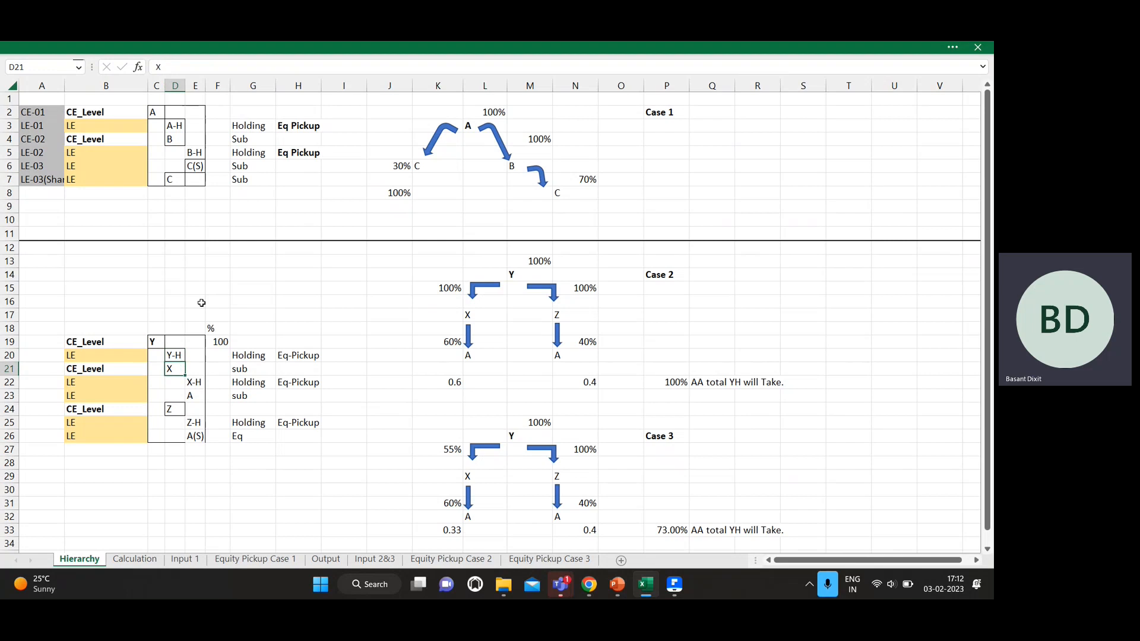
key("Up")
key("Left")
key("Up")
key("Down")
key("Right")
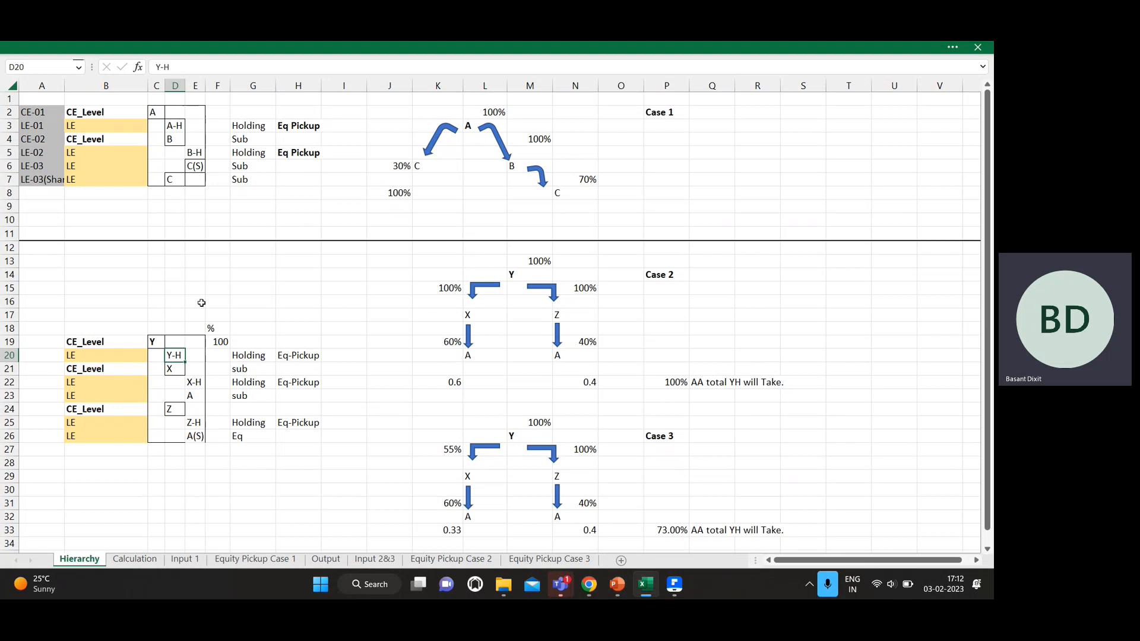
key("Down")
key("Down")
key("Down")
key("Down")
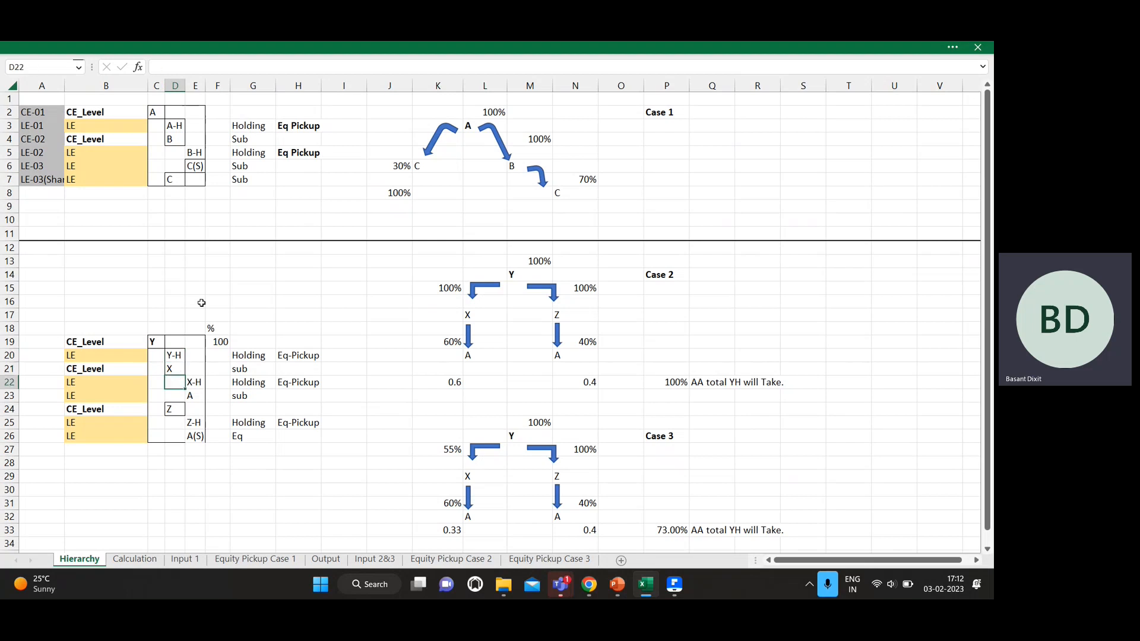
key("Up")
key("Up")
key("Up")
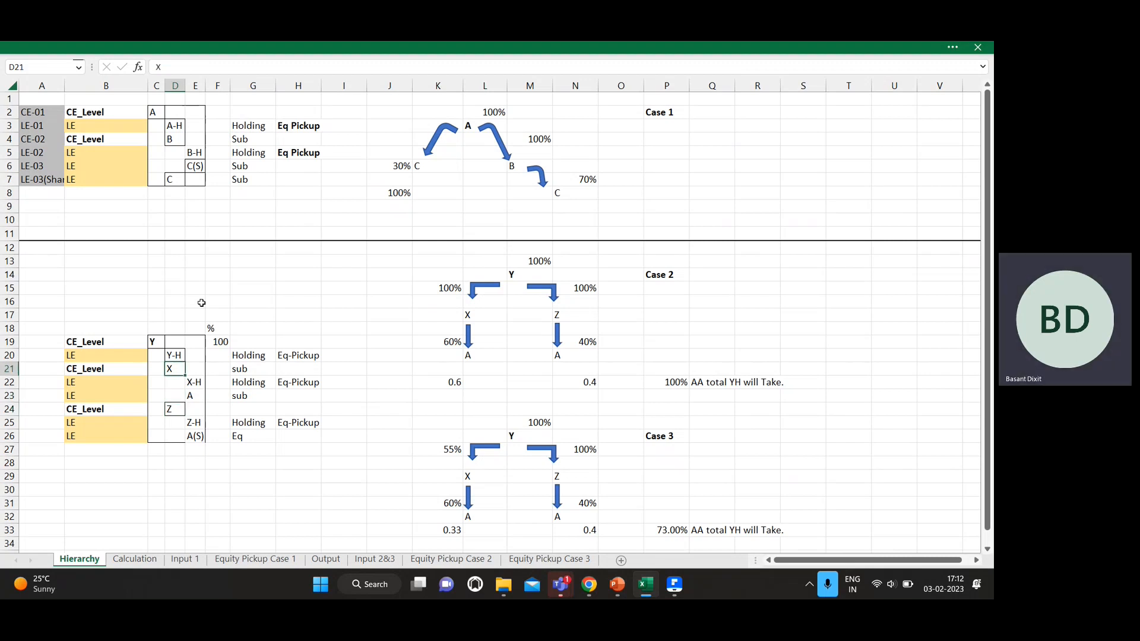
- Examine X's members X-H and A in the Case 2 hierarchy table, including their consolidation methods in column G
key("Down")
key("Down")
key("Down")
key("Up")
key("Right")
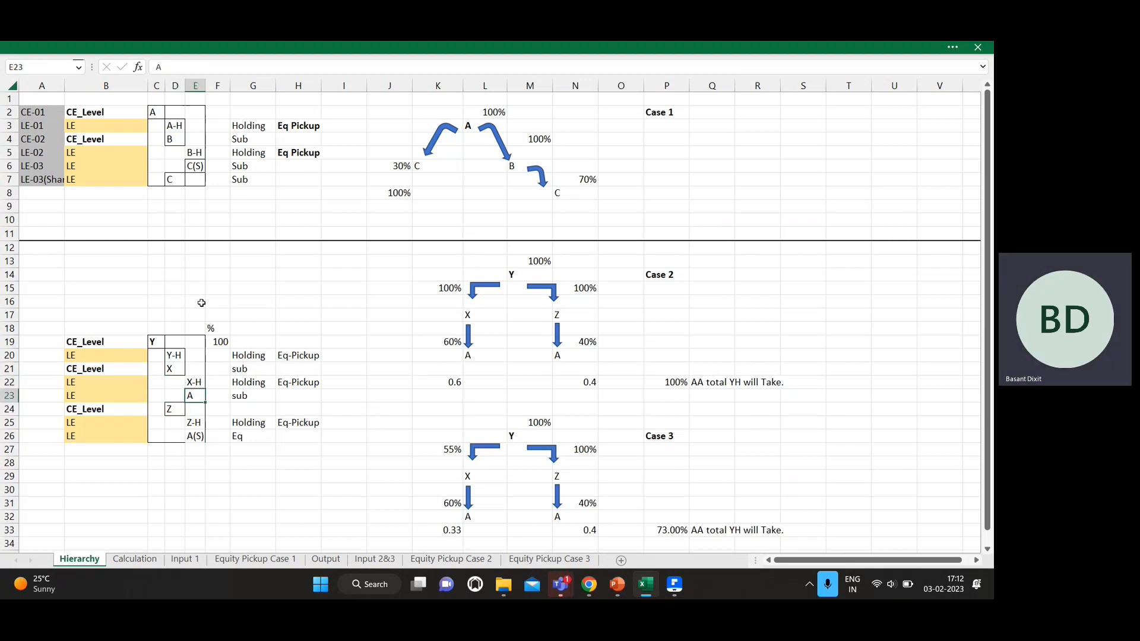
key("Up")
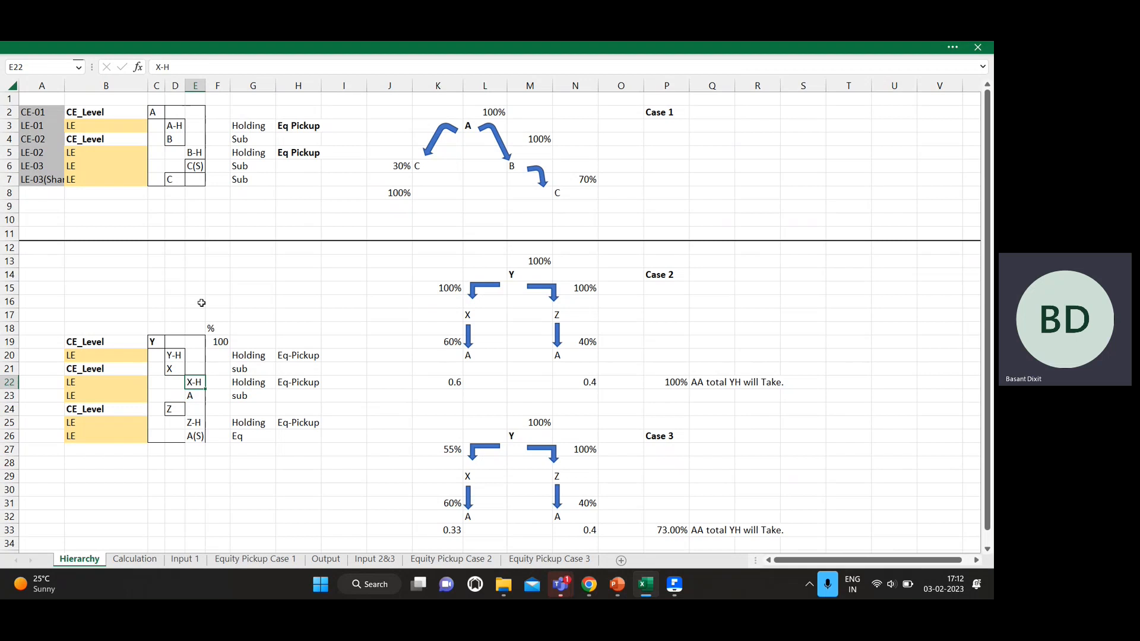
key("Right")
key("Right")
key("Right")
key("Right")
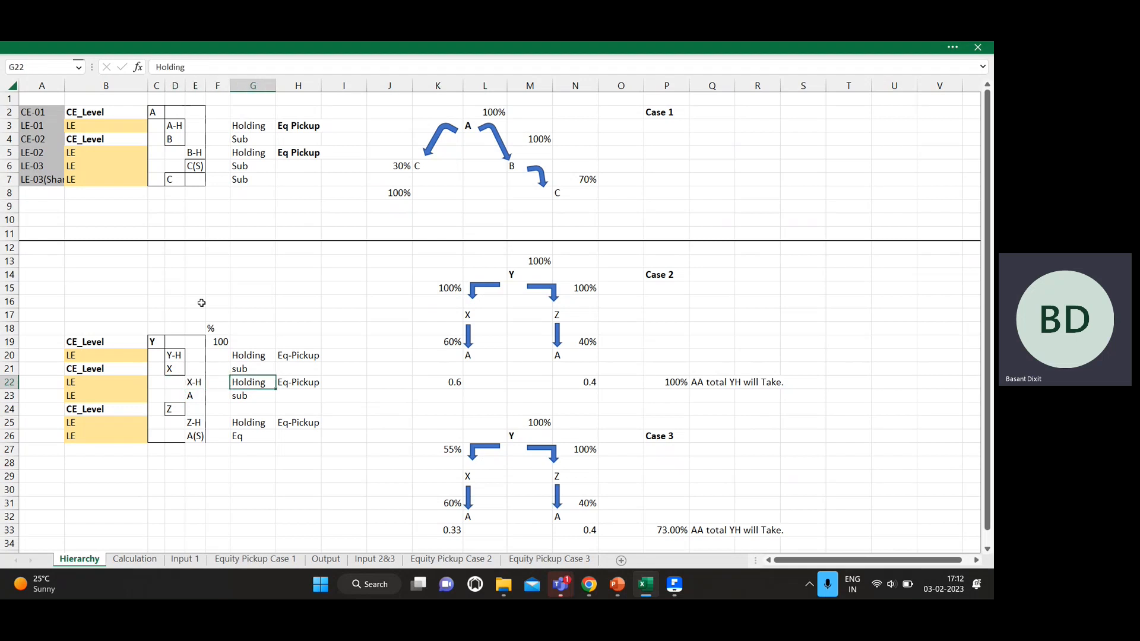
key("Left")
key("Down")
key("Left")
key("Left")
key("Left")
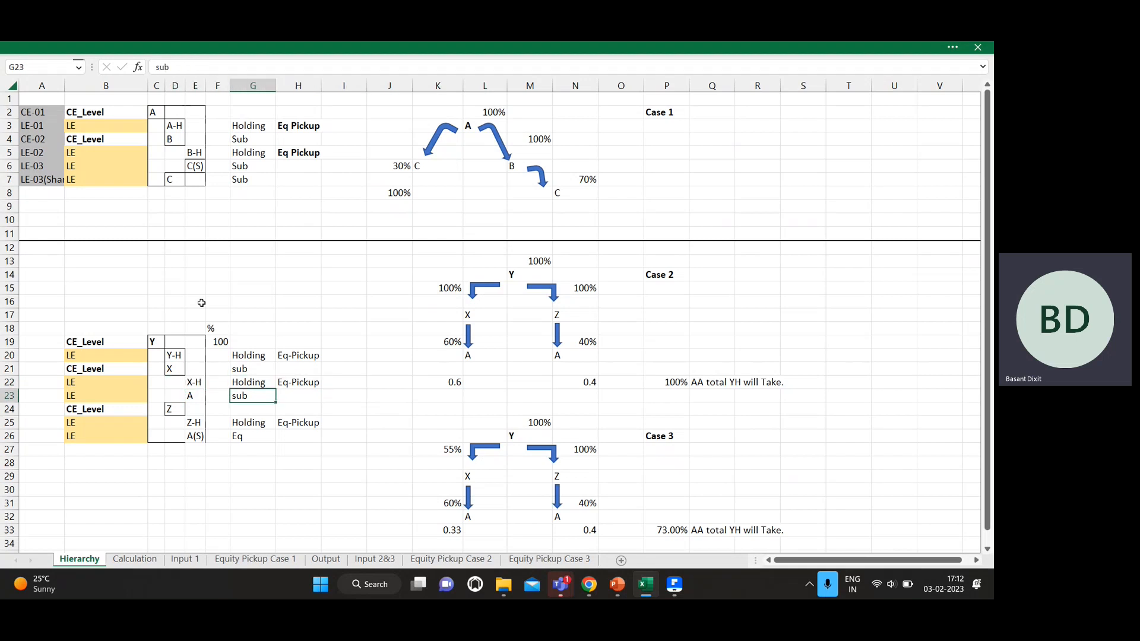
- Examine Z's members Z-H and A(S) in the Case 2 hierarchy table, comparing the shared A(S) with A under X
key("Down")
key("Down")
key("Down")
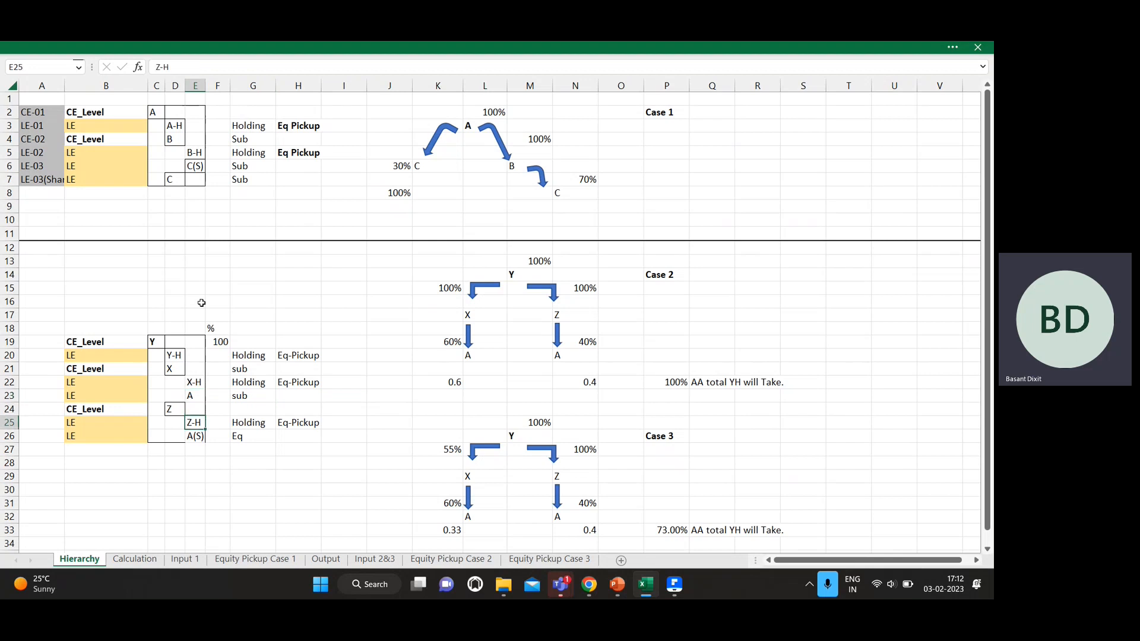
key("Up")
key("Up")
key("Up")
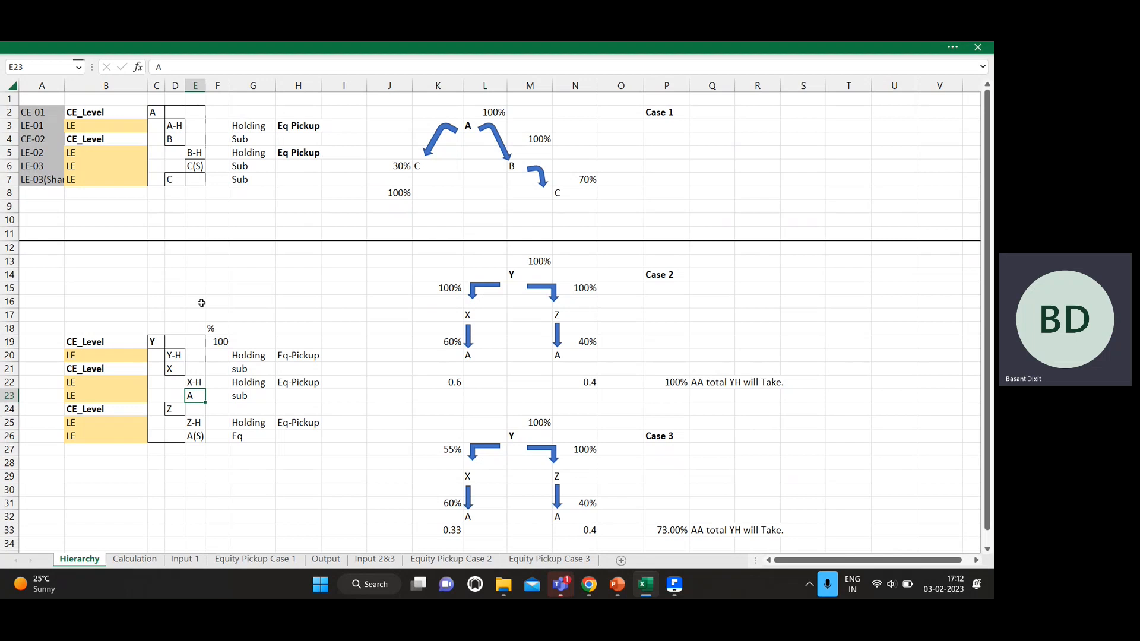
key("Down")
key("Down")
key("Down")
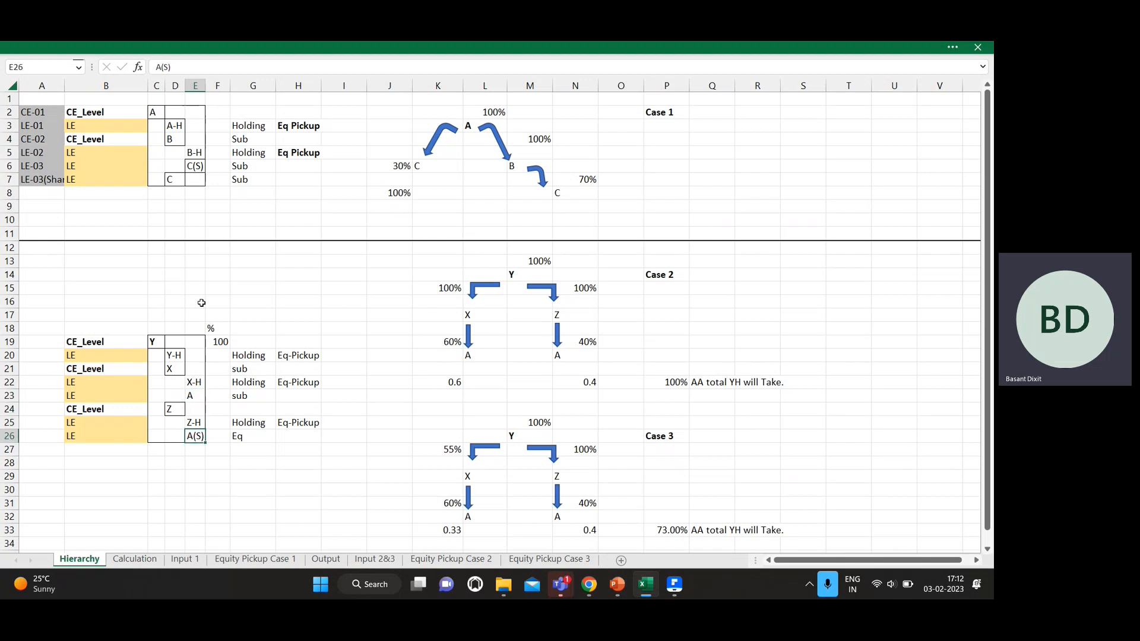
key("Right")
key("Right")
key("Up")
key("Right")
key("Right")
key("Up")
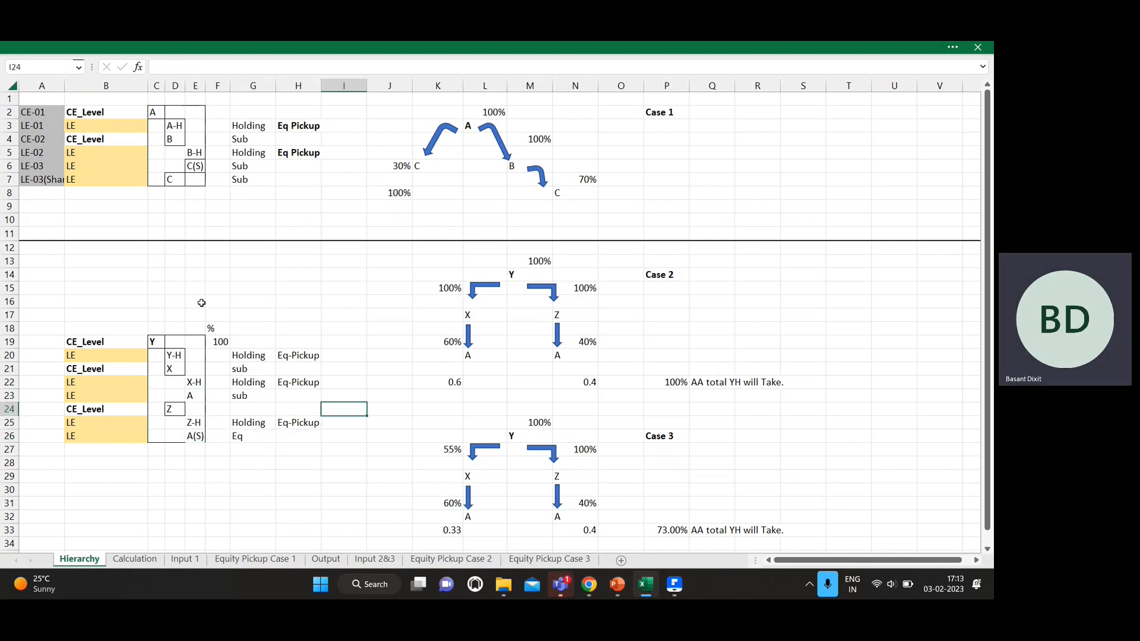
key("Right")
key("Up")
key("Up")
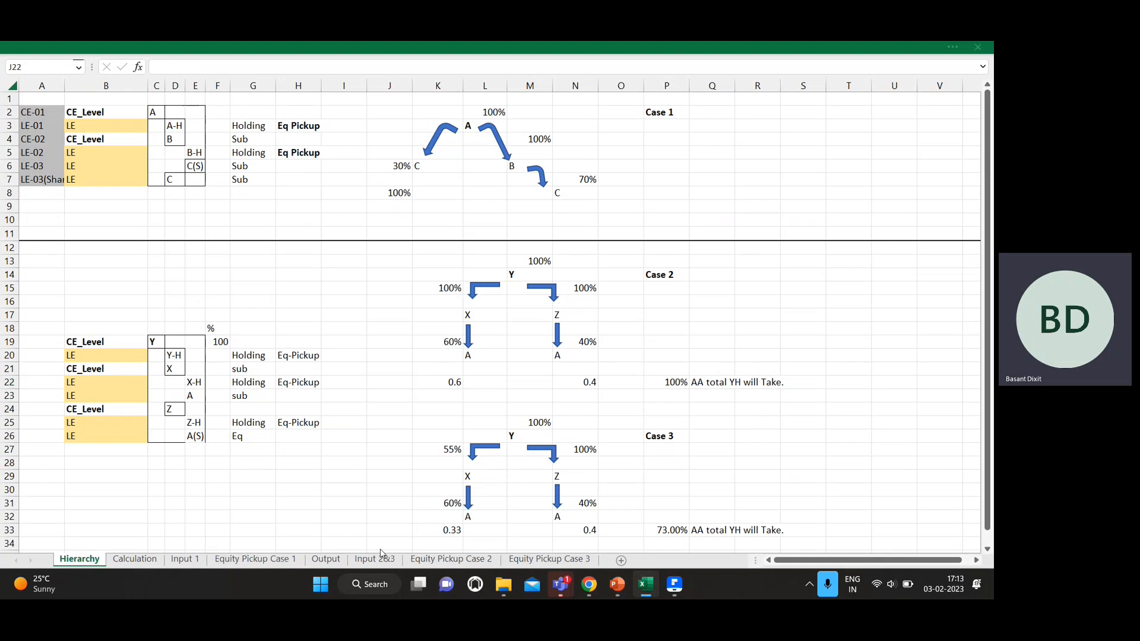
- Switch to the Manage Ownership page in Chrome and search the Entity members for y
key("alt+Tab")
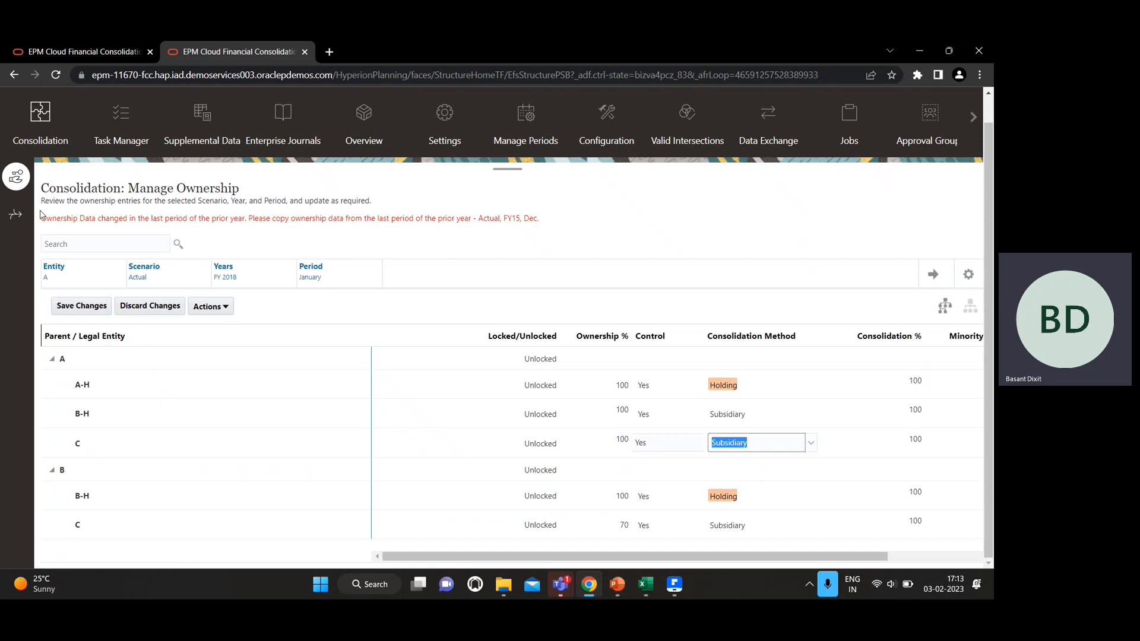
left_click(47, 278)
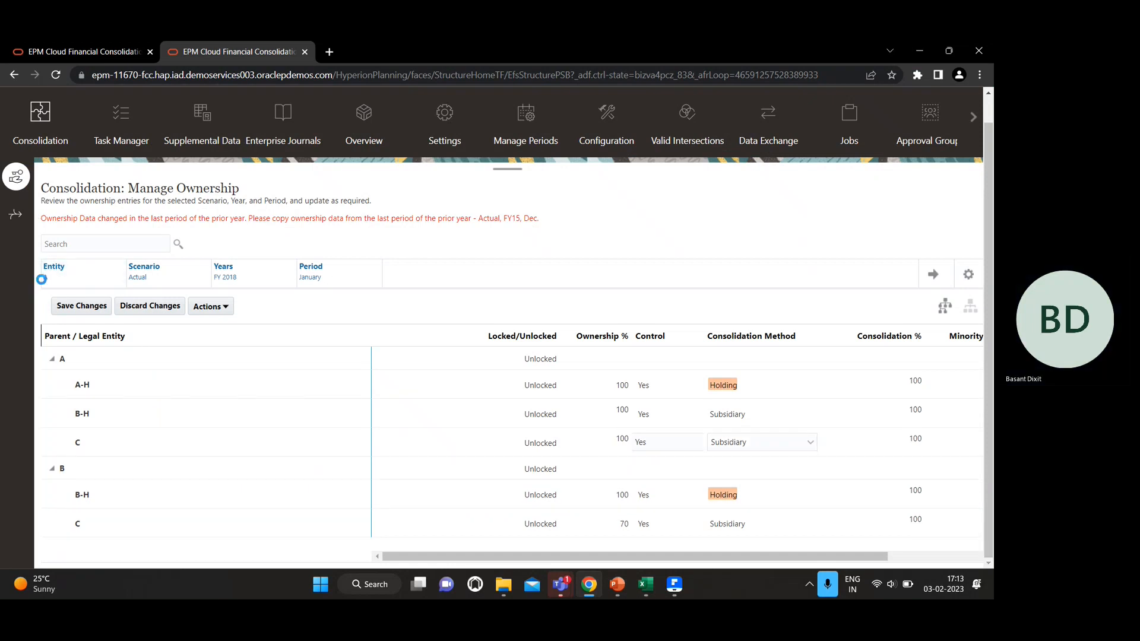
left_click(44, 278)
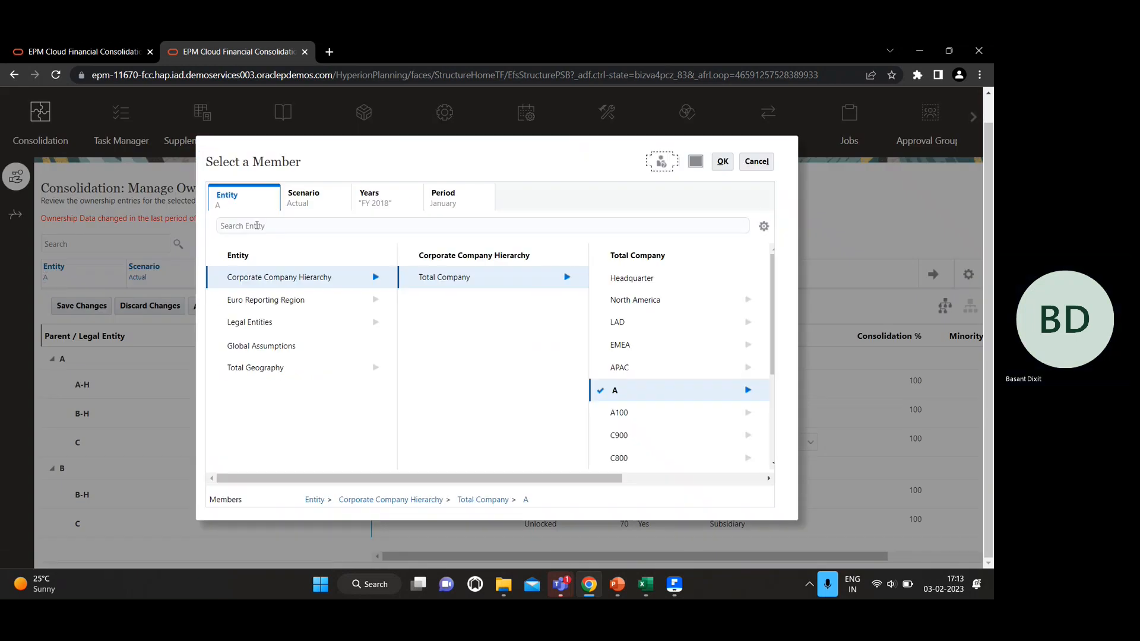
left_click(257, 226)
type("y")
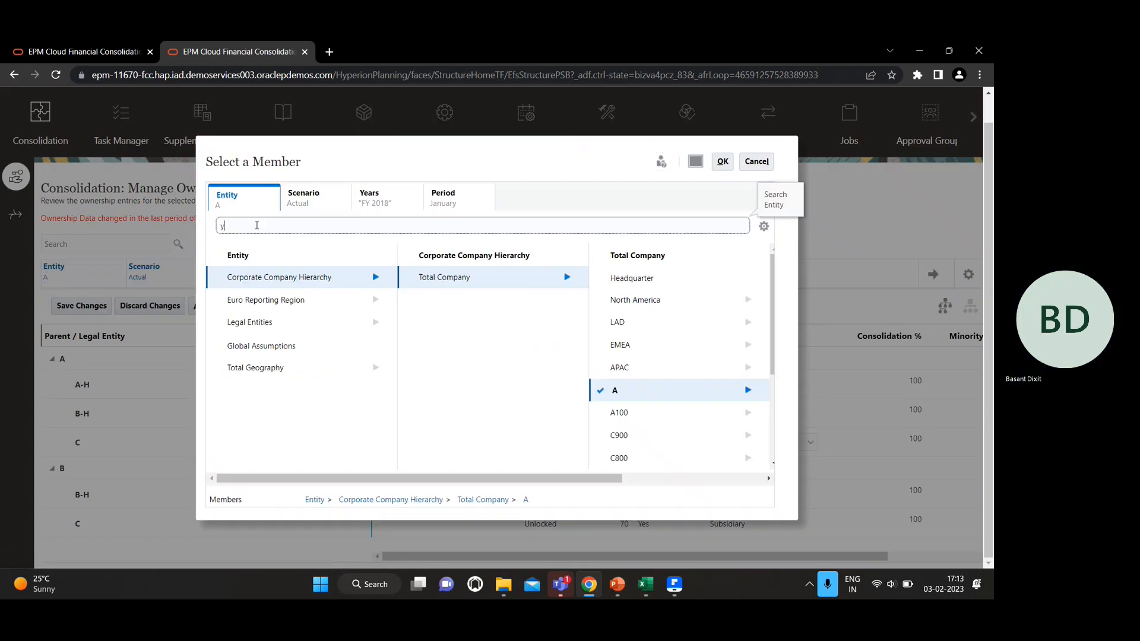
- Search the entities for Y, select member Y and load its ownership data for Actual, FY 2018, January
key("Return")
scroll(280, 350, "down", 3)
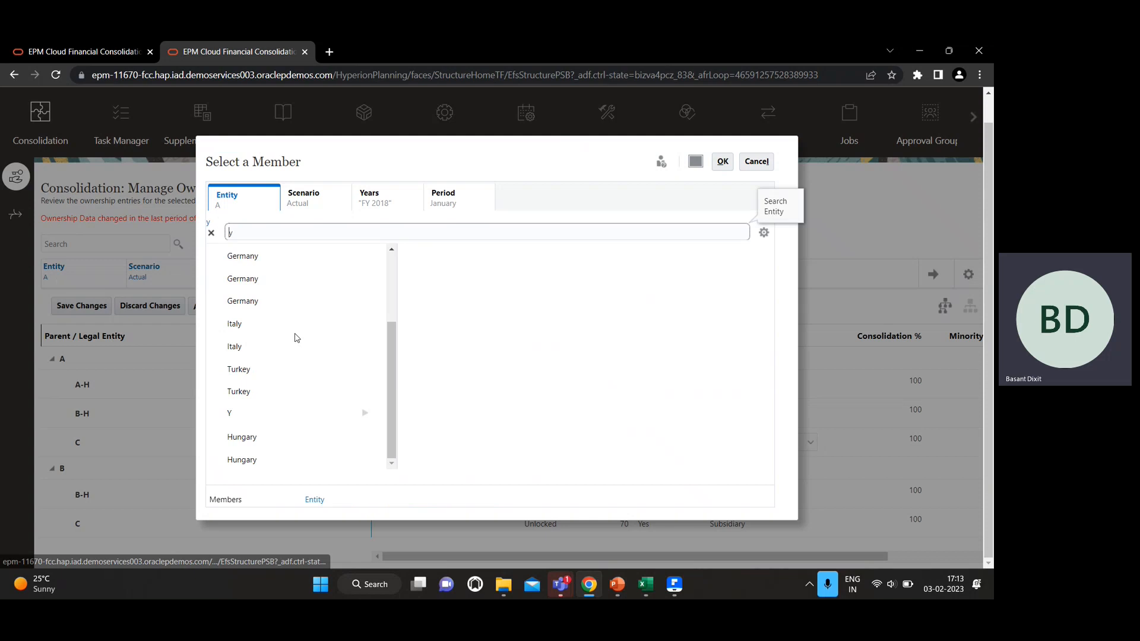
left_click(233, 415)
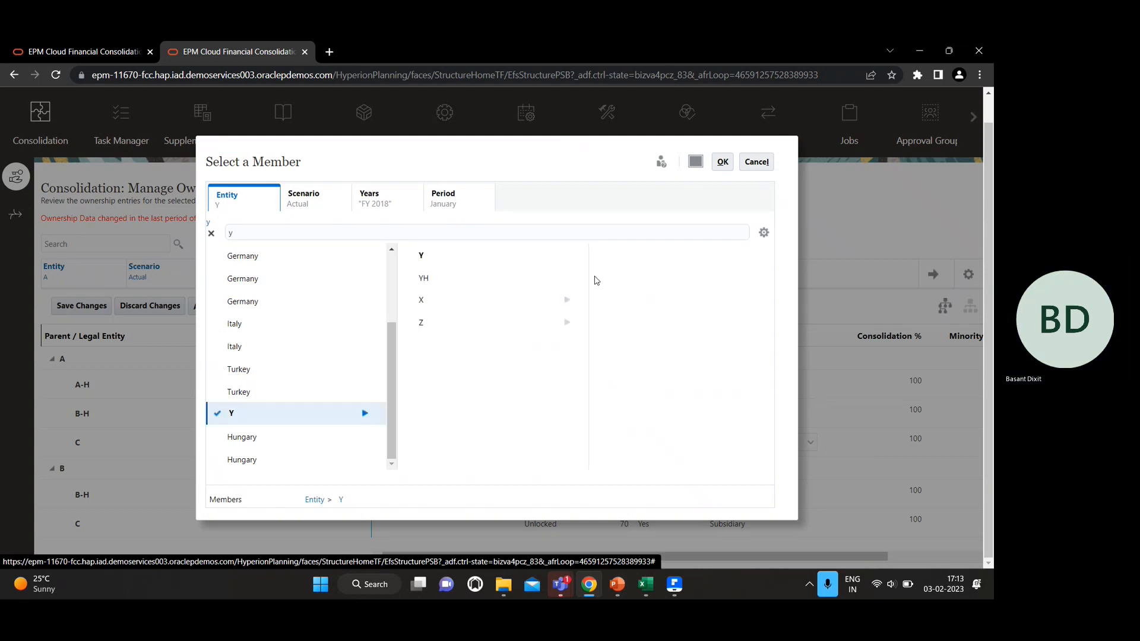
left_click(723, 162)
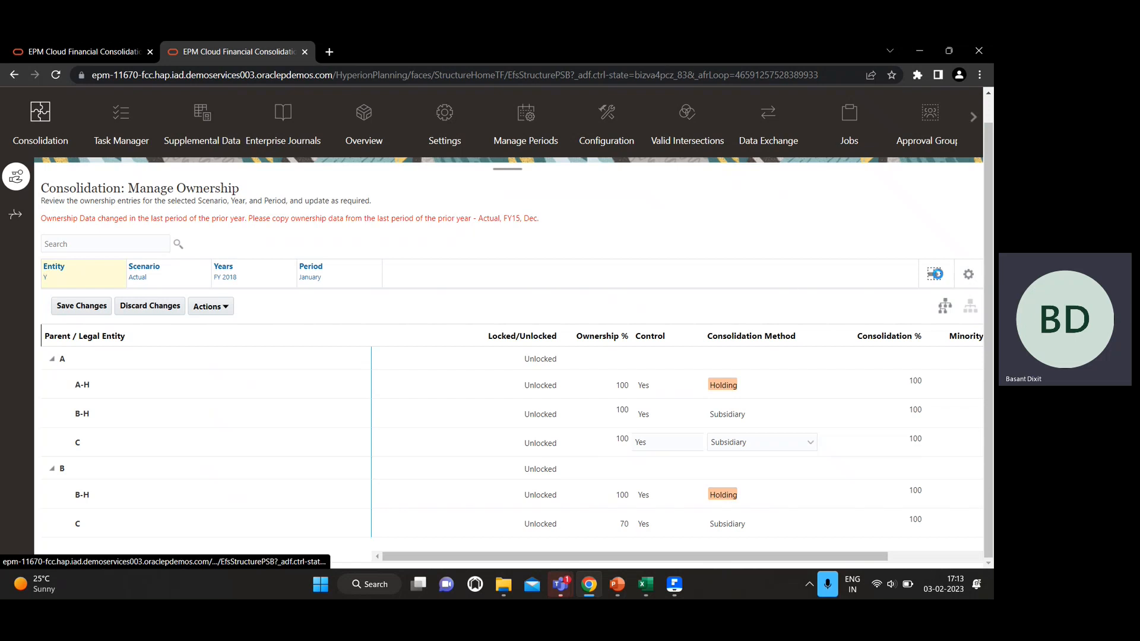
left_click(934, 275)
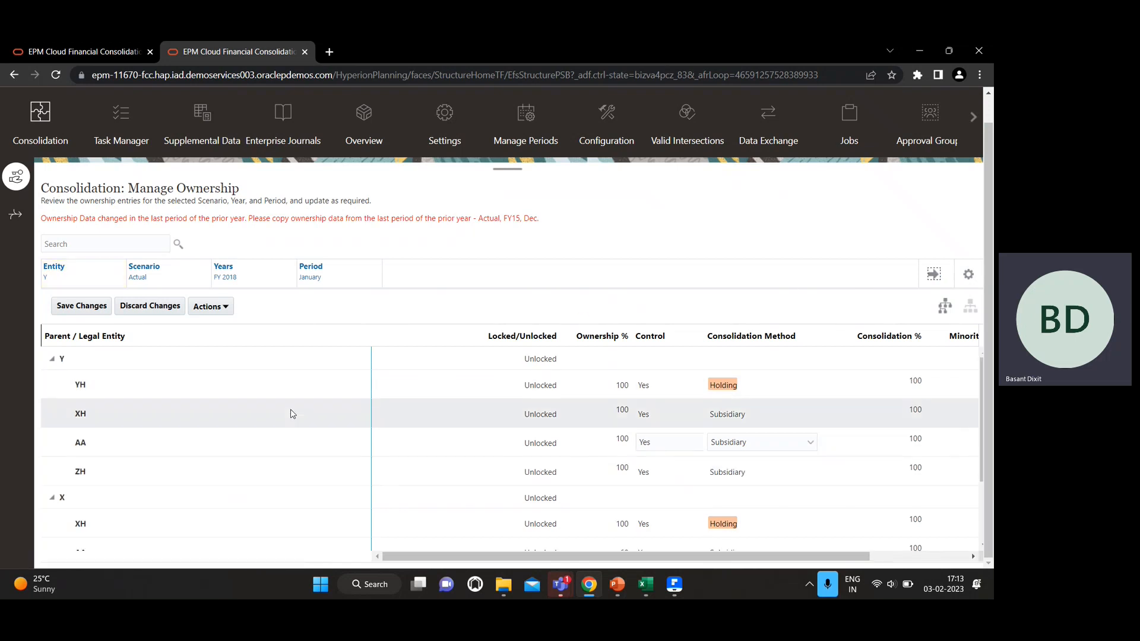
- Review the ownership percentages and consolidation methods of the legal entities under Y, X and Z against the Excel hierarchy diagram
scroll(327, 415, "up", 1)
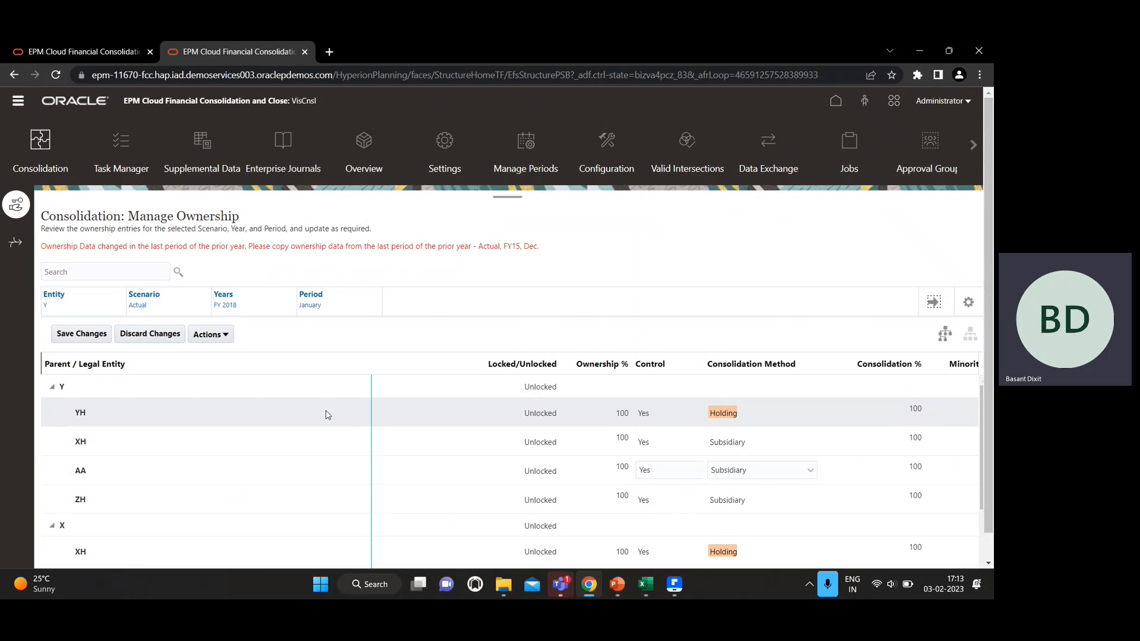
scroll(319, 426, "down", 1)
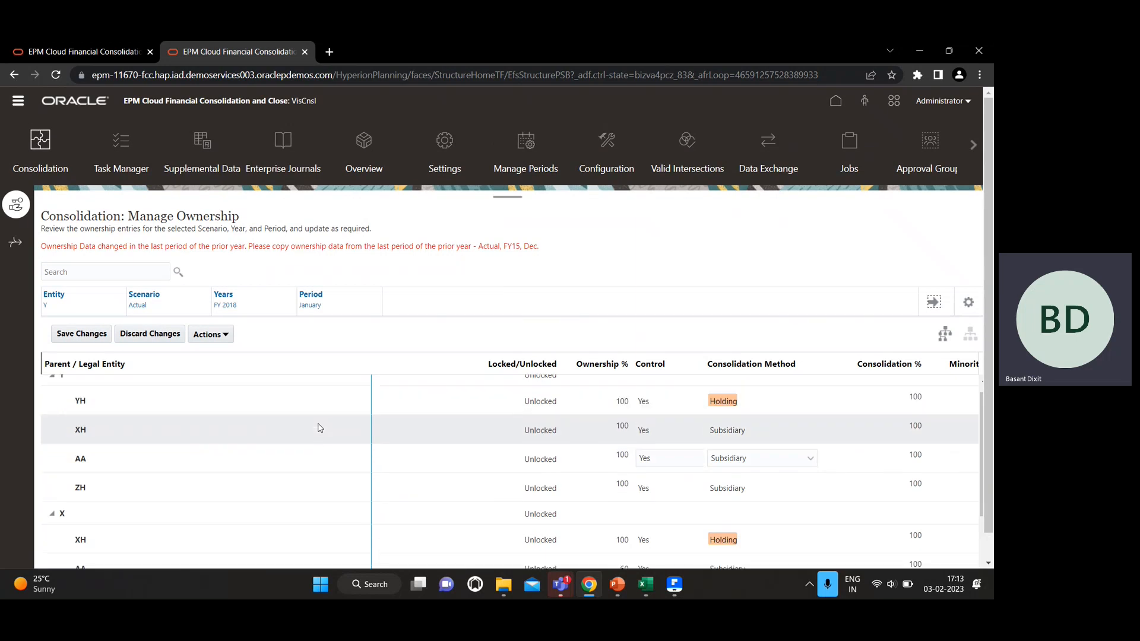
scroll(383, 344, "down", 1)
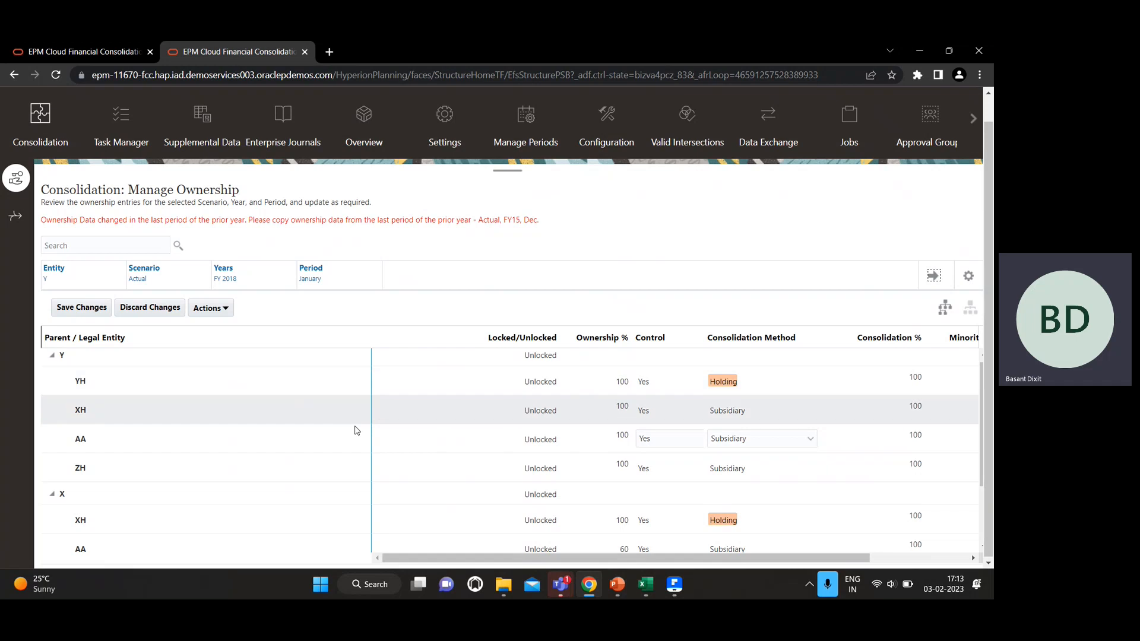
scroll(358, 433, "down", 2)
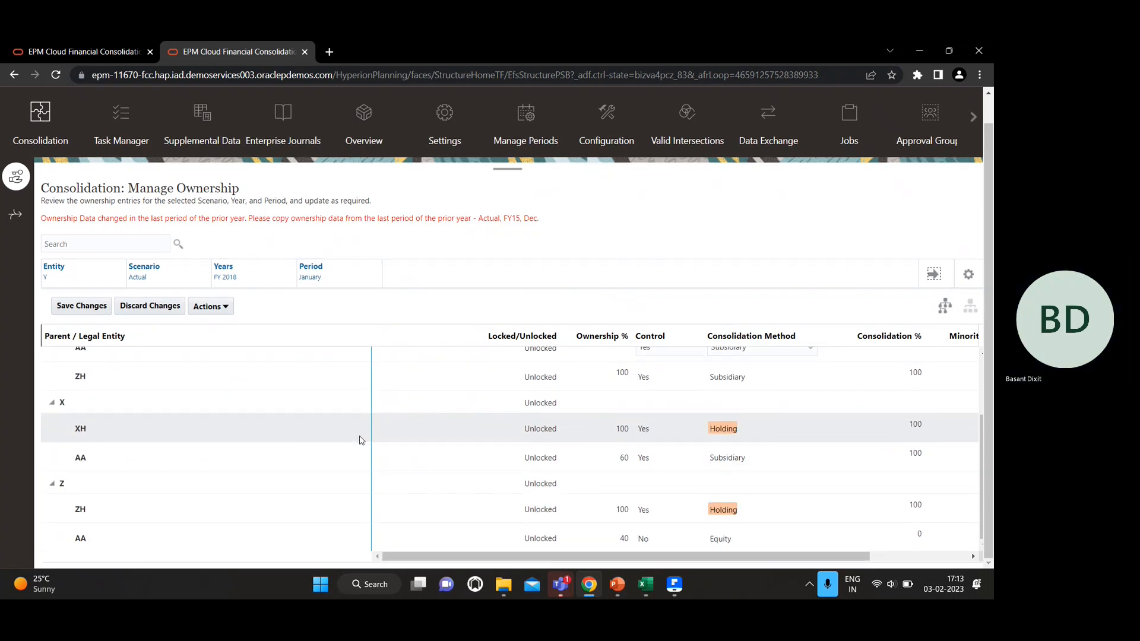
scroll(360, 440, "up", 2)
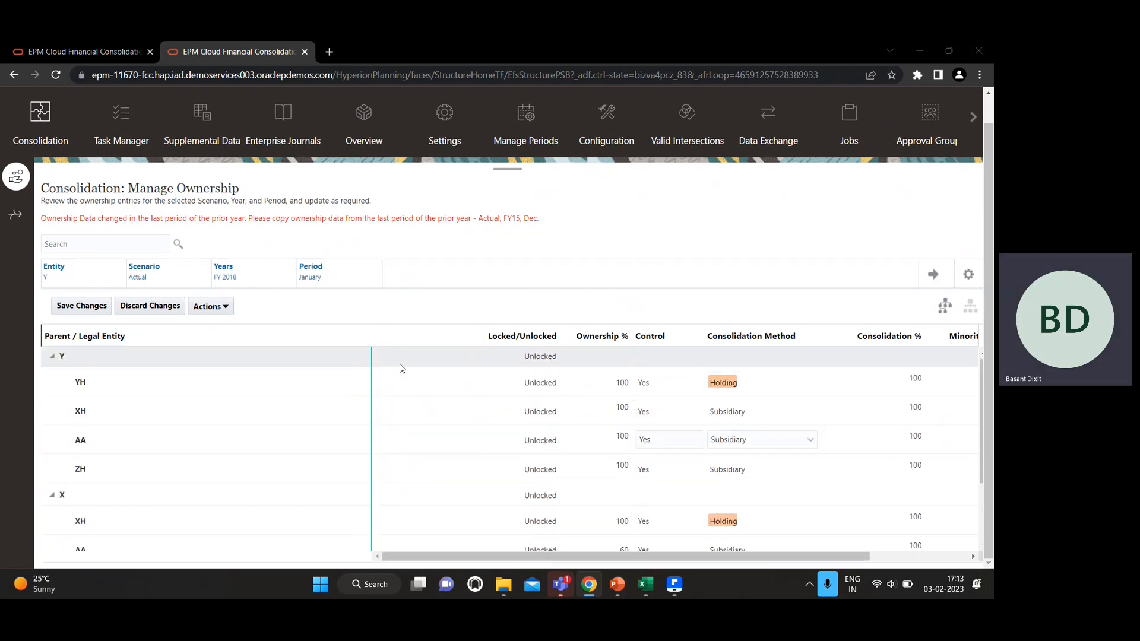
key("alt+Tab")
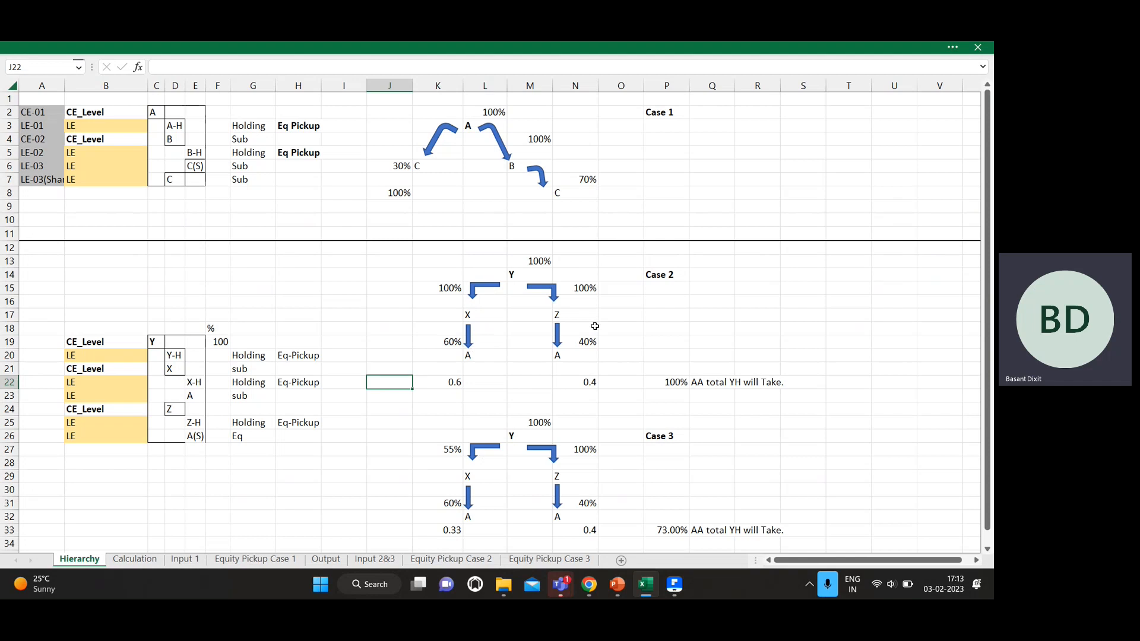
key("alt+Tab")
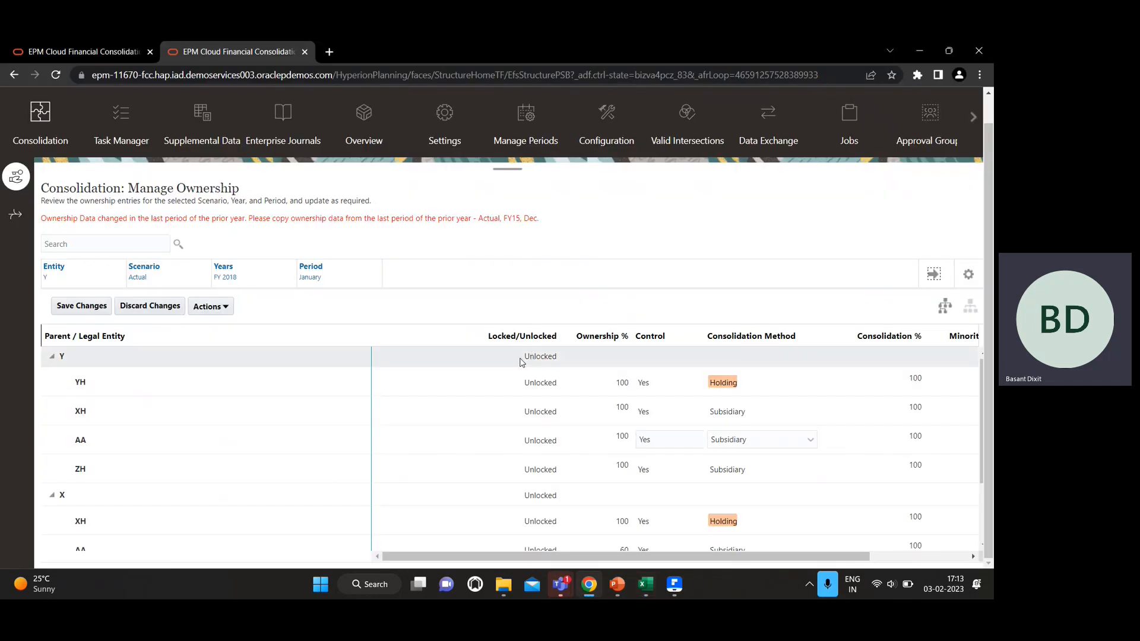
scroll(421, 441, "down", 1)
scroll(420, 441, "up", 1)
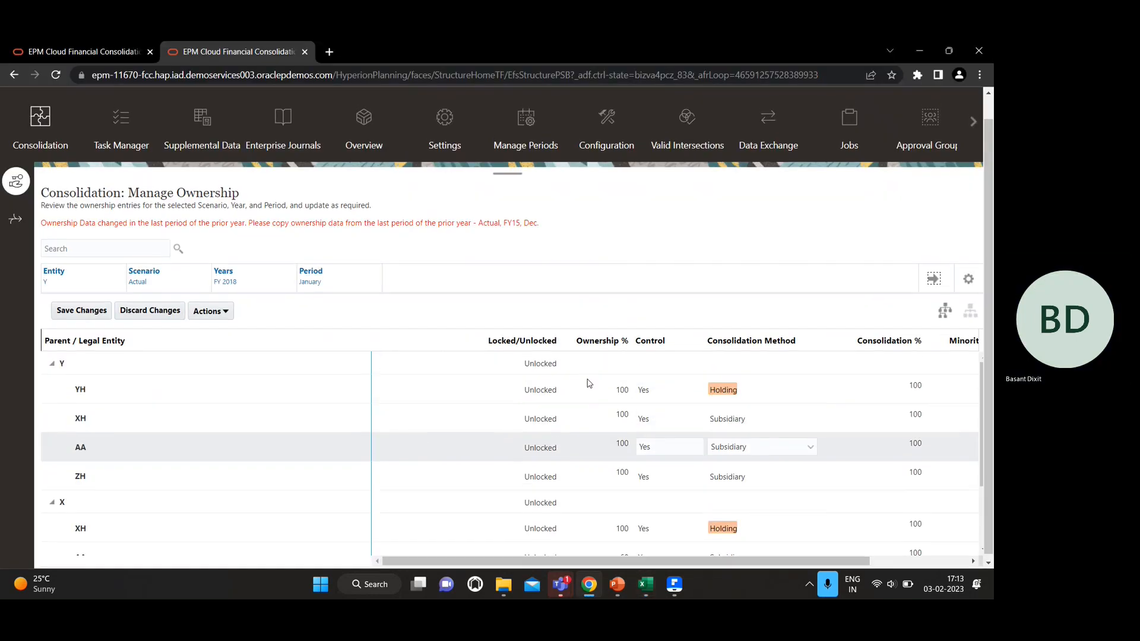
- Switch the ownership list to the parent/child entity view and review ownership, control and consolidation method for Y, X and Z
left_click(944, 310)
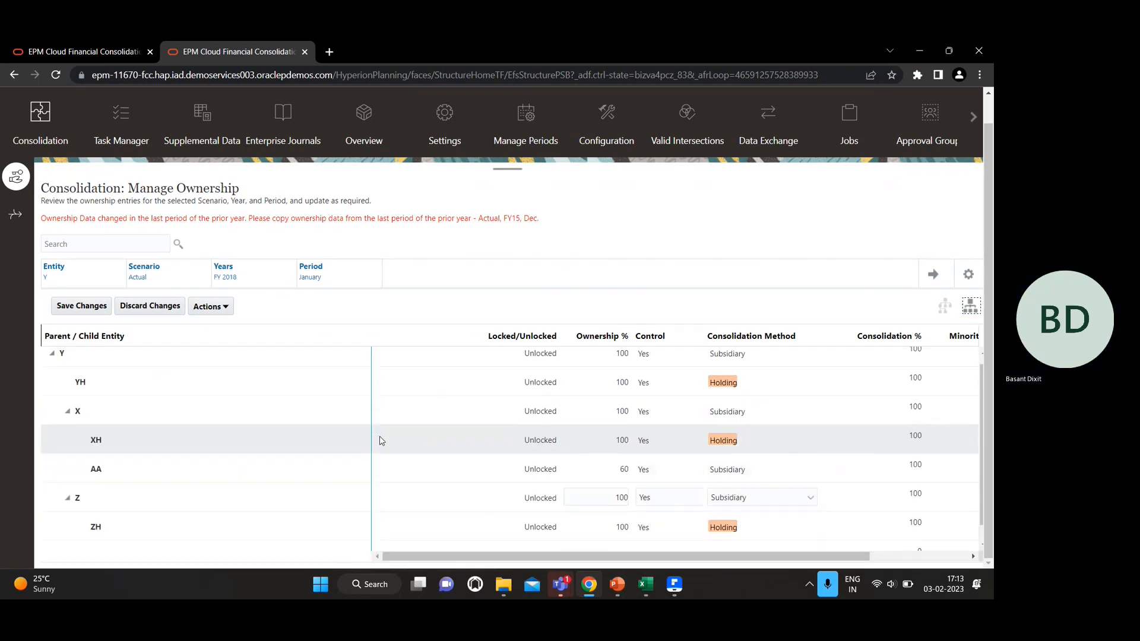
scroll(484, 433, "up", 1)
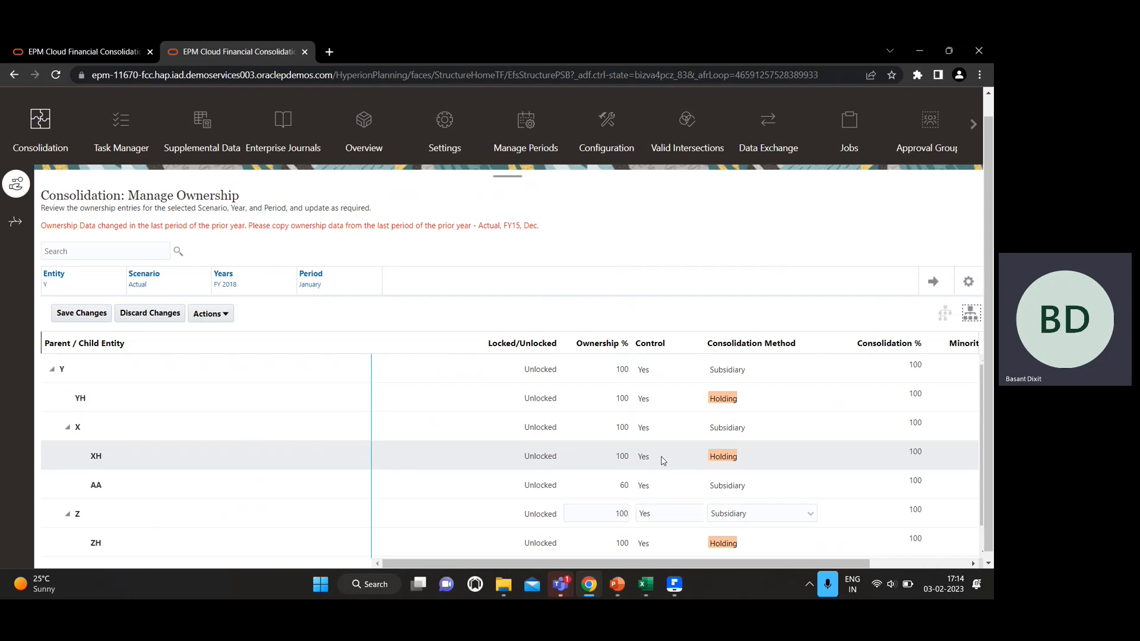
scroll(664, 460, "down", 1)
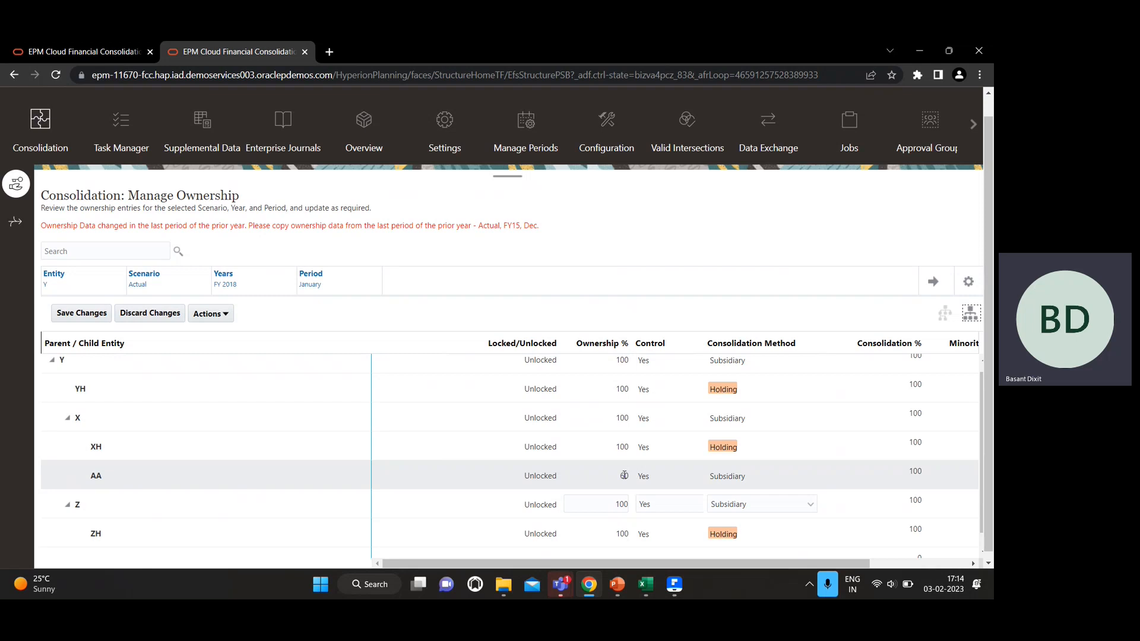
scroll(594, 496, "down", 1)
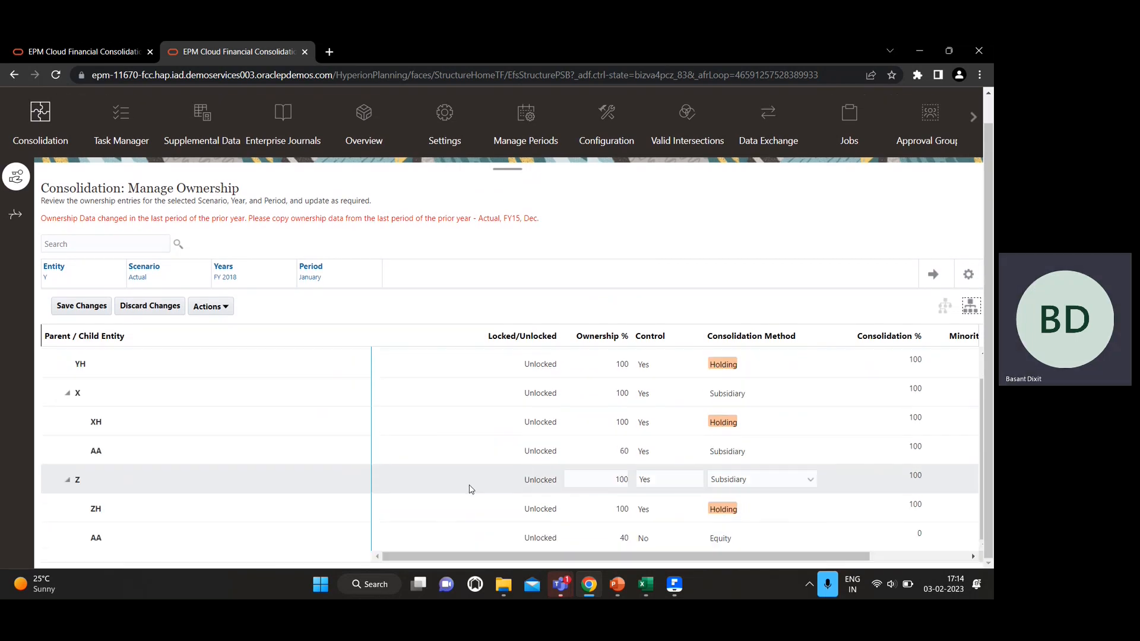
scroll(471, 490, "up", 1)
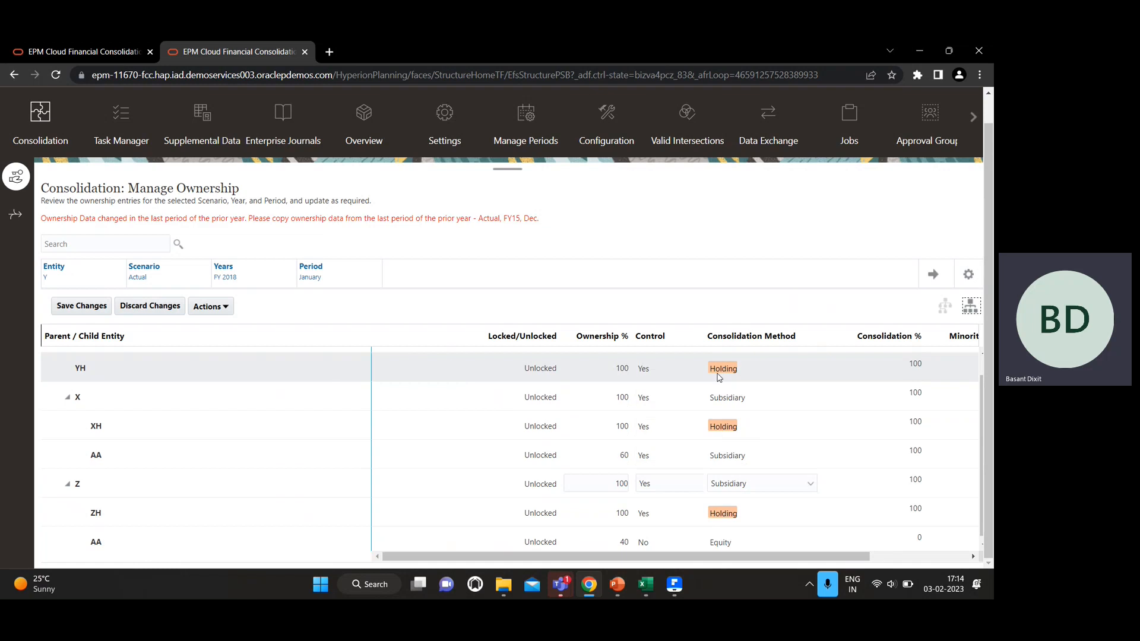
scroll(474, 464, "up", 1)
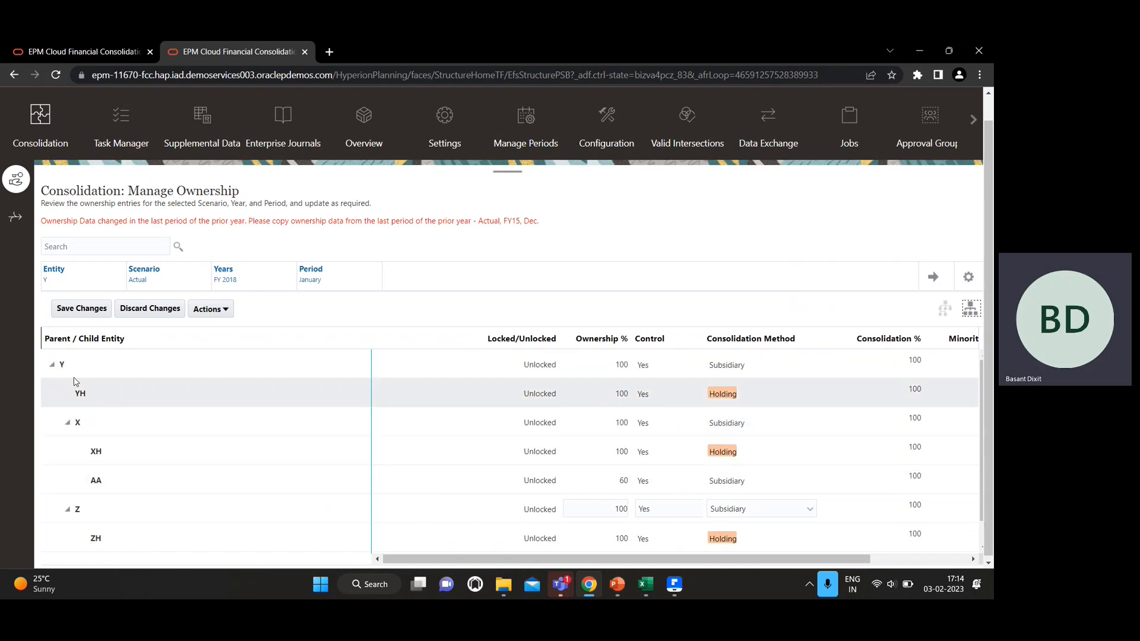
- Switch to the Excel workbook and open the Input 2&3 sheet at the top of its data grid
key("alt+Tab")
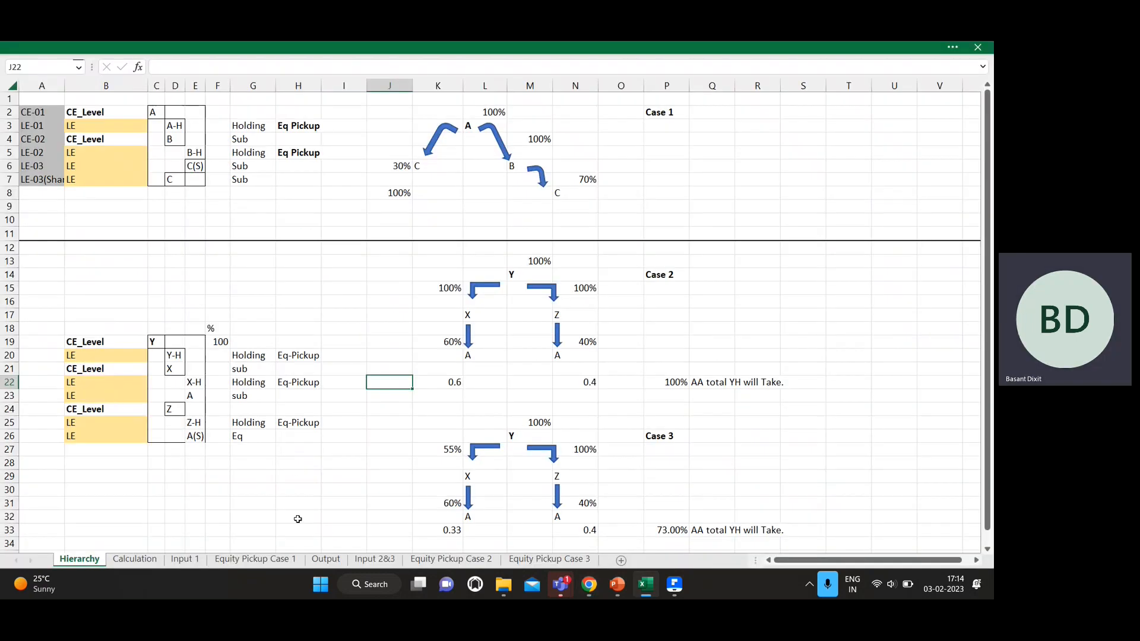
left_click(376, 559)
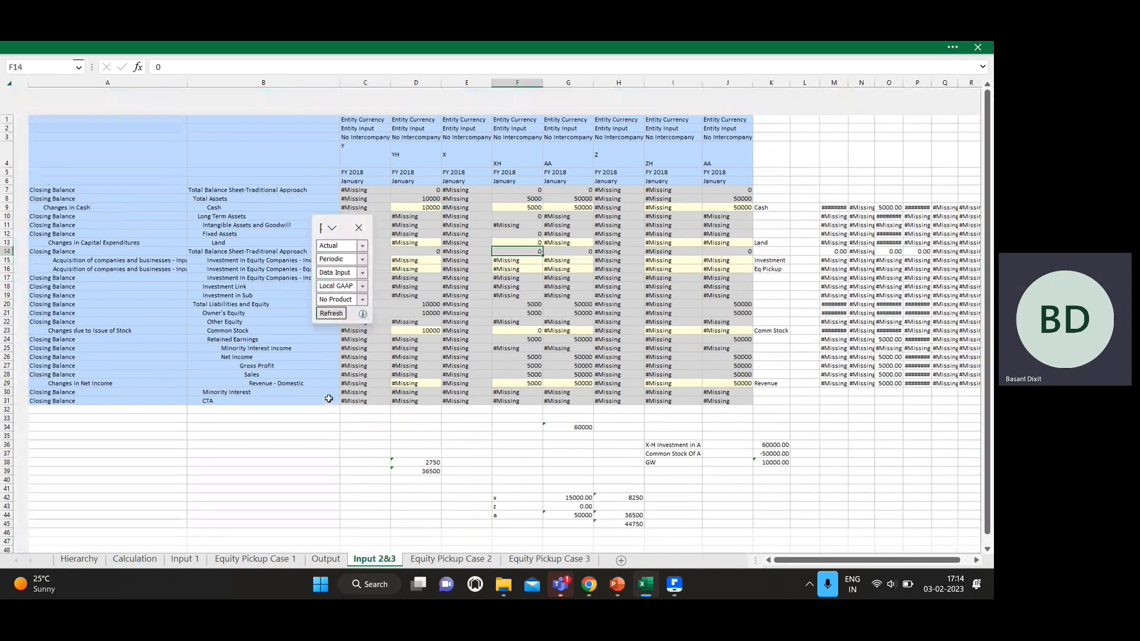
scroll(323, 411, "up", 4)
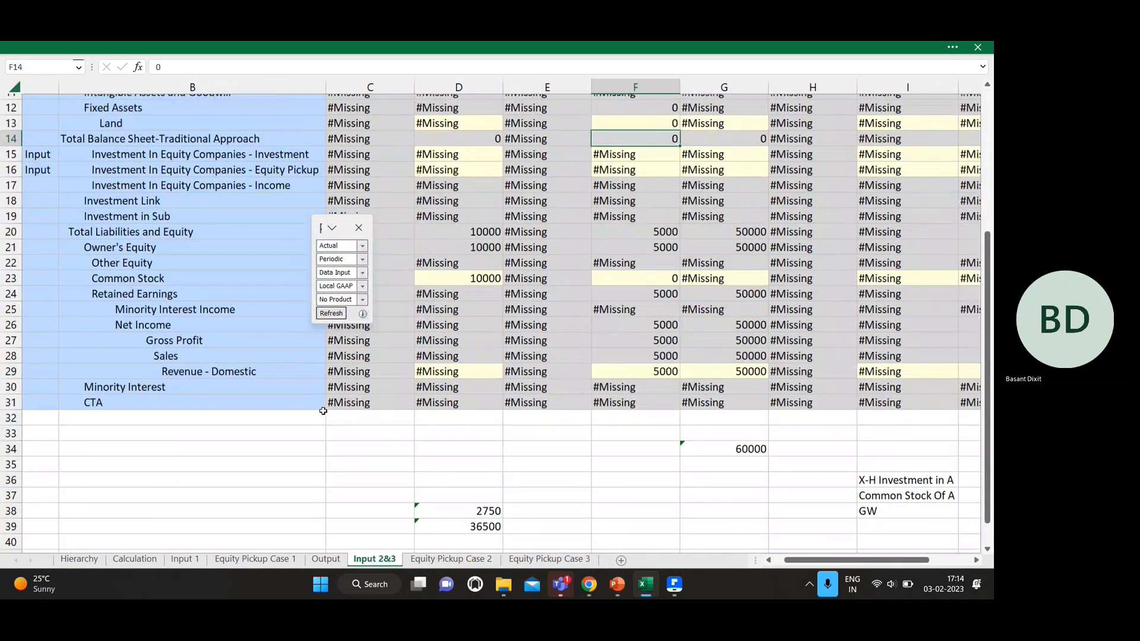
scroll(323, 411, "down", 2)
scroll(323, 411, "up", 1)
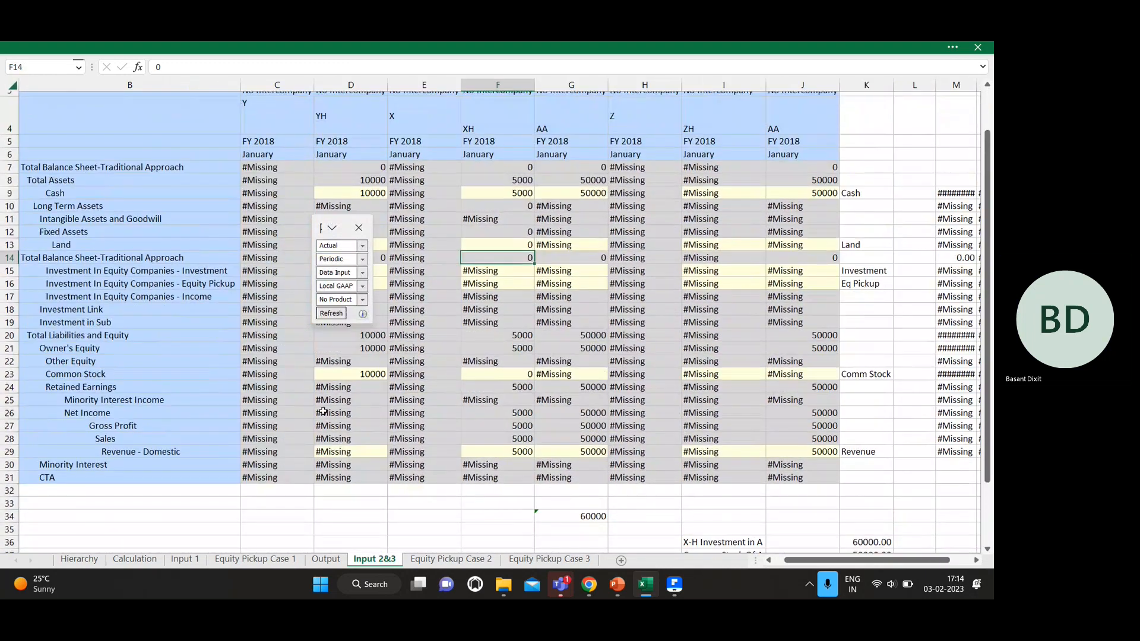
scroll(323, 411, "left", 3)
scroll(323, 411, "up", 1)
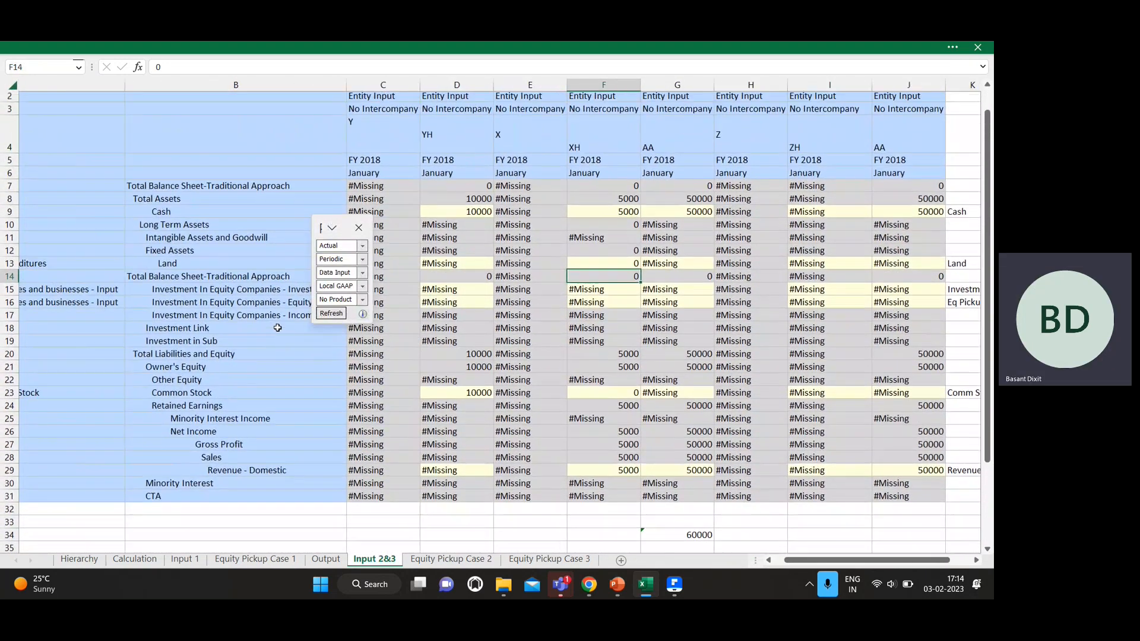
- Move the floating point-of-view box off the account names to the blank header area above column A
left_click(328, 230)
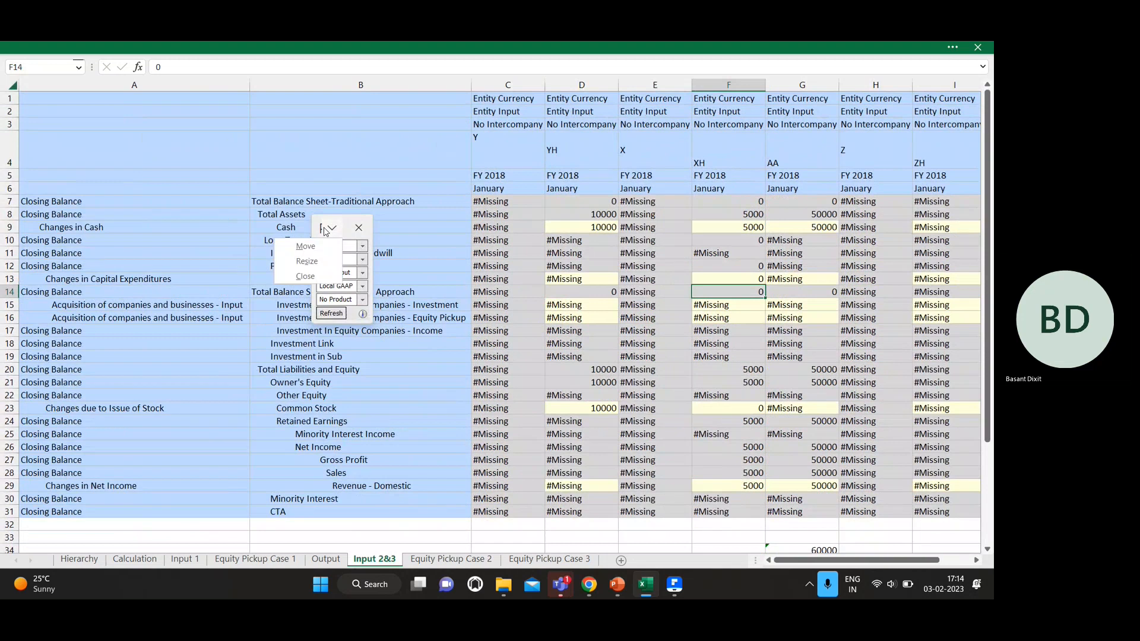
left_click(320, 226)
left_click_drag(320, 226, 133, 84)
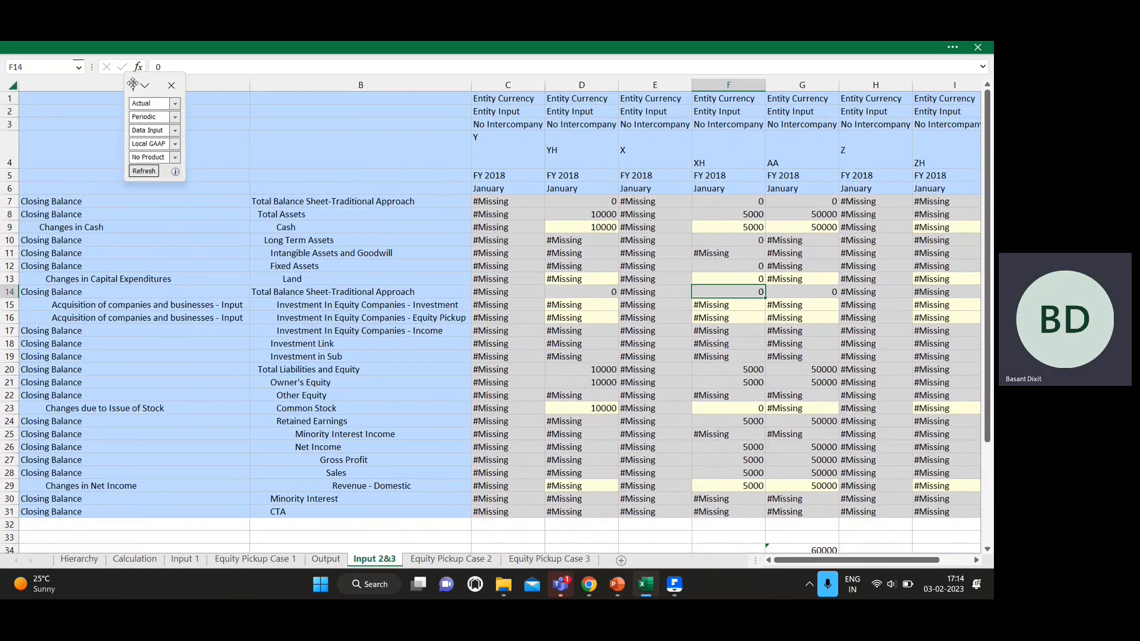
- Examine the January FY 2018 input balances across entities Y, YH, X, XH, AA, Z and ZH
scroll(351, 257, "up", 1)
scroll(351, 257, "right", 1)
scroll(351, 257, "right", 1)
scroll(351, 257, "up", 1)
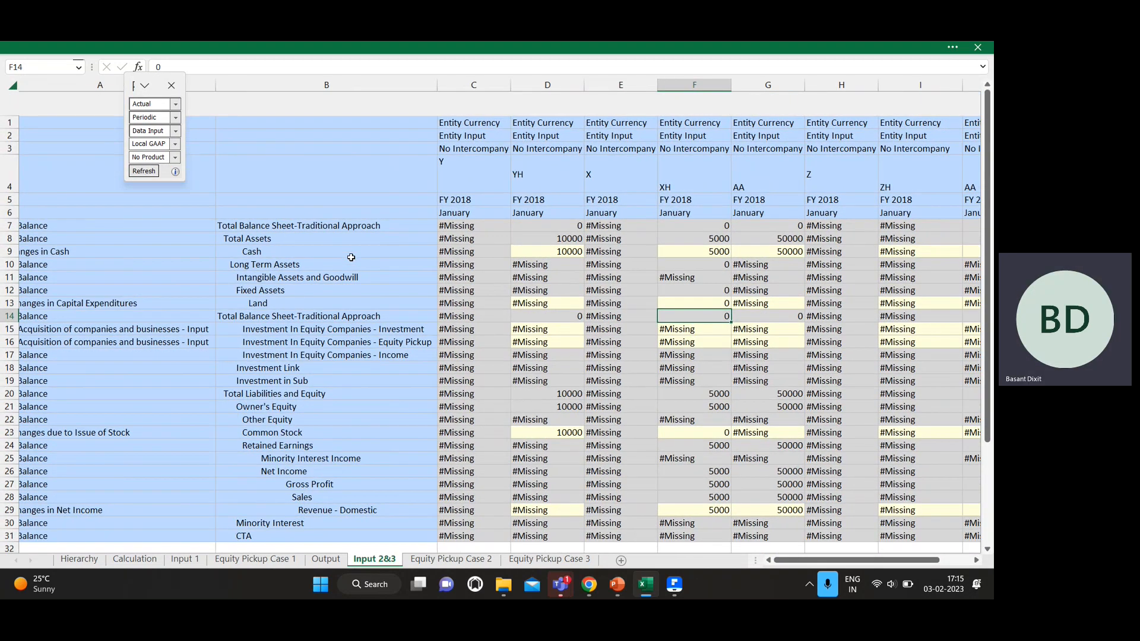
scroll(351, 258, "down", 1)
scroll(527, 262, "right", 2)
scroll(588, 244, "left", 2)
scroll(622, 335, "right", 1)
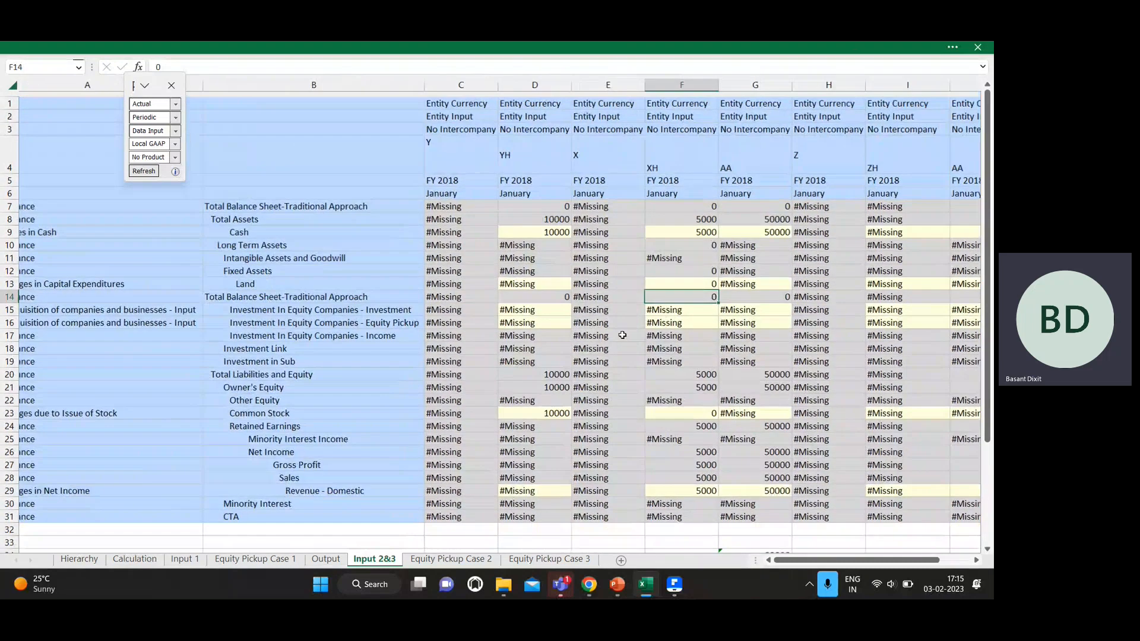
scroll(623, 335, "down", 3)
scroll(662, 329, "up", 1)
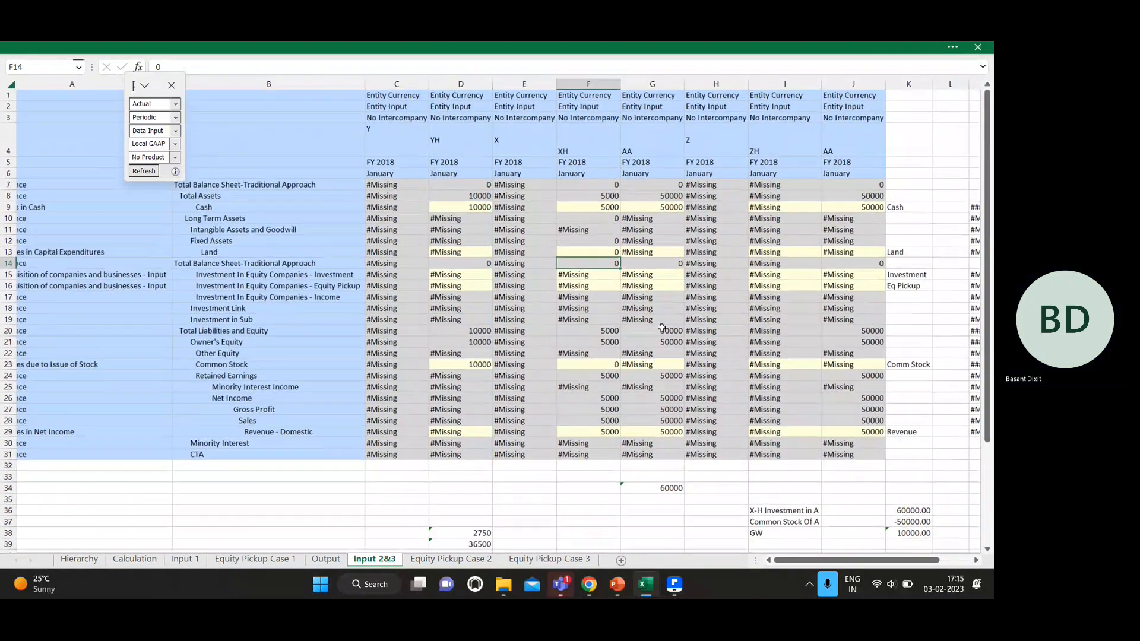
scroll(661, 328, "down", 2)
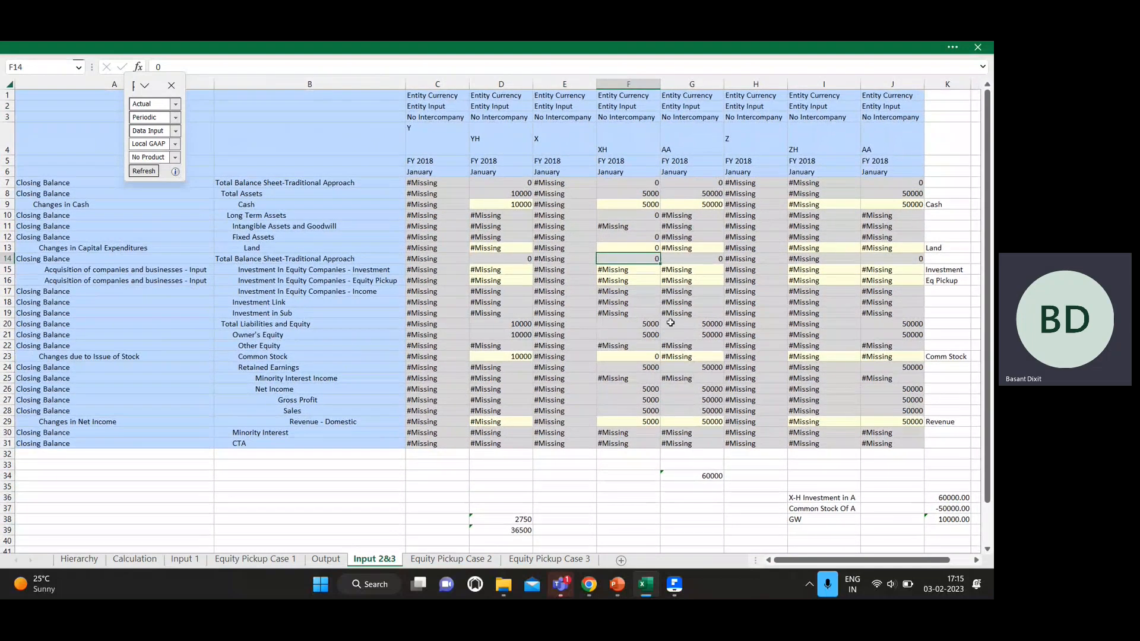
- Check the Cash and Revenue - Domestic inputs for entity AA under Z in cells J9 and J29
left_click(911, 204)
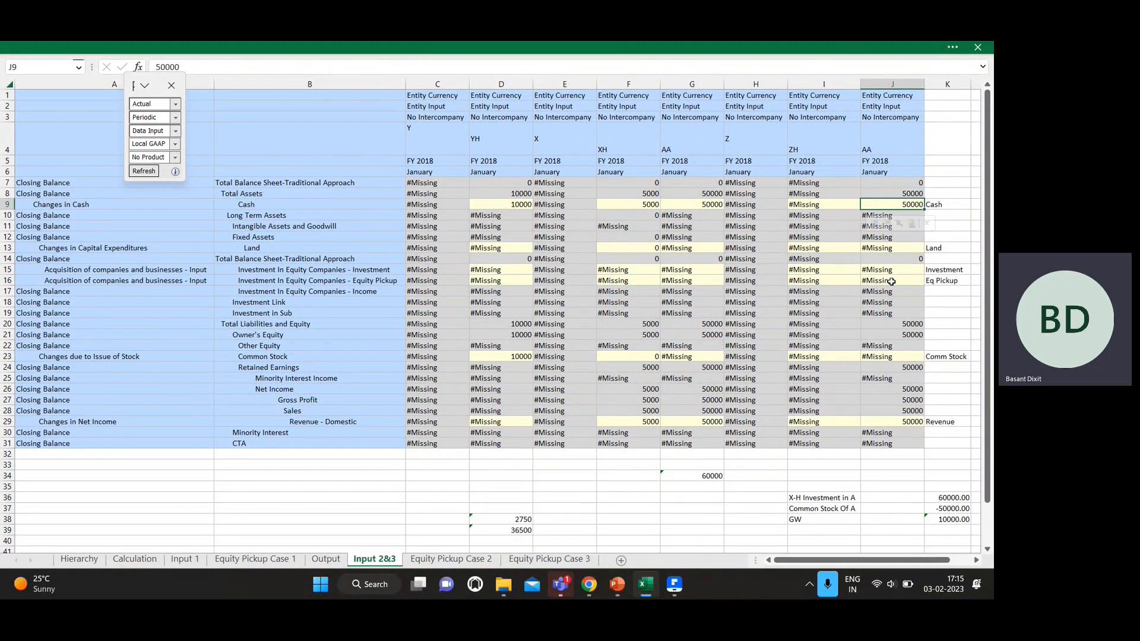
left_click(903, 422)
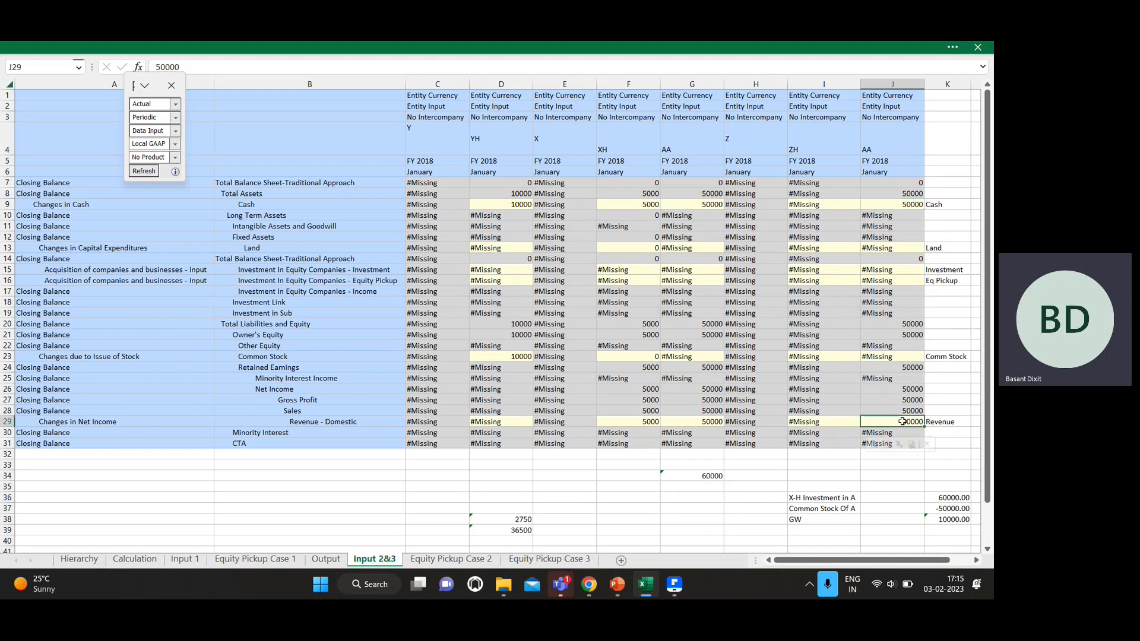
left_click(901, 204)
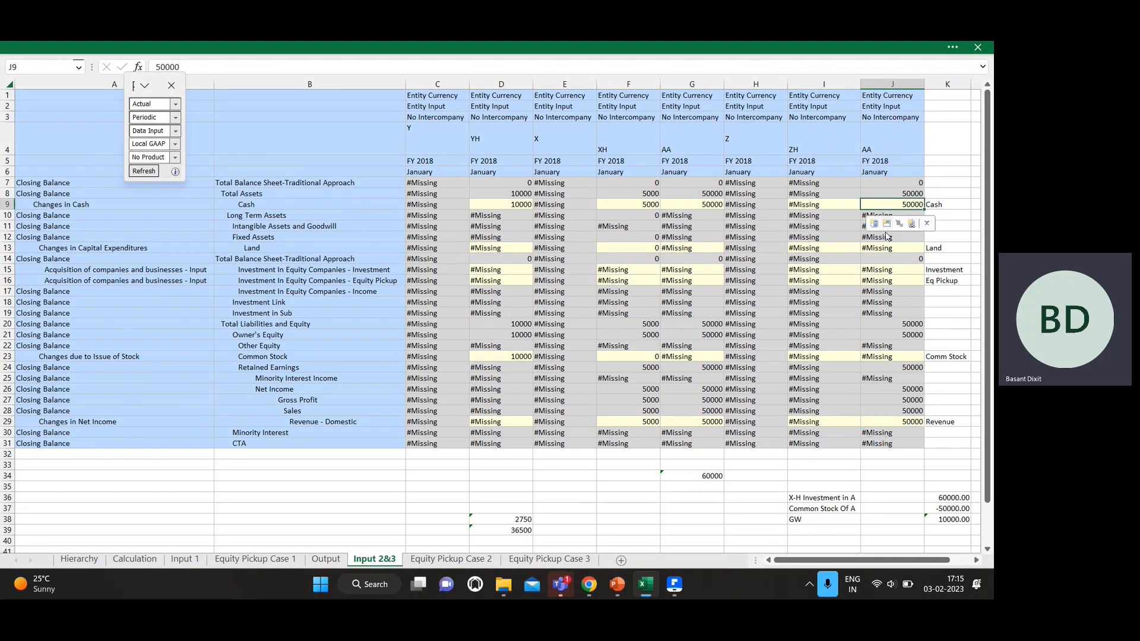
left_click(892, 424)
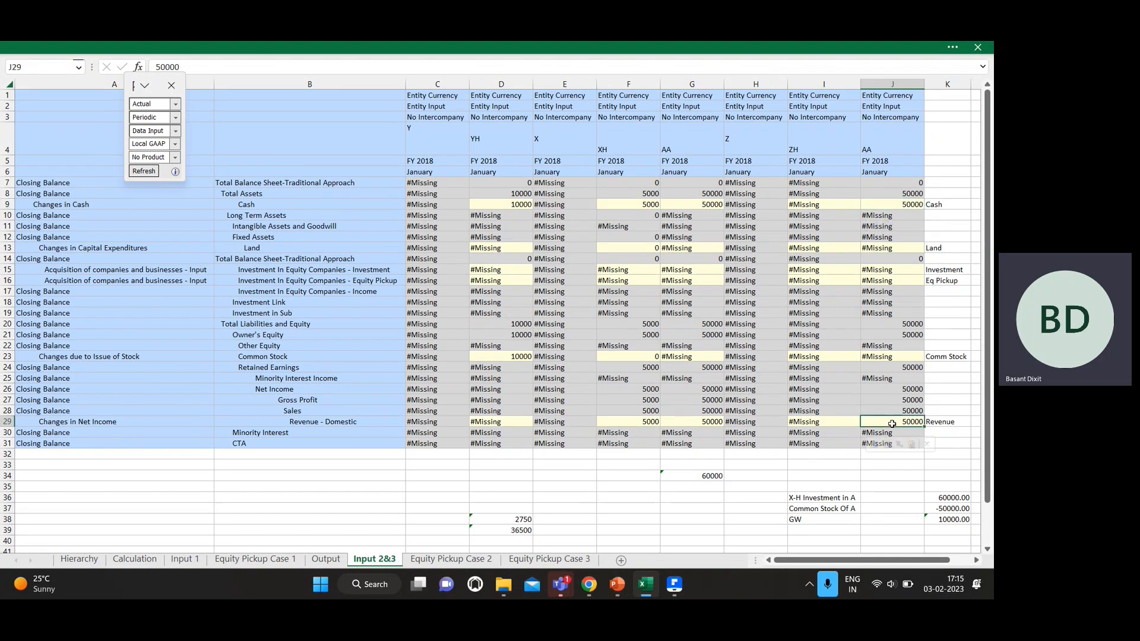
- Examine the January FY 2018 input rows of entities ZH and Z for any entered balances
left_click(814, 205)
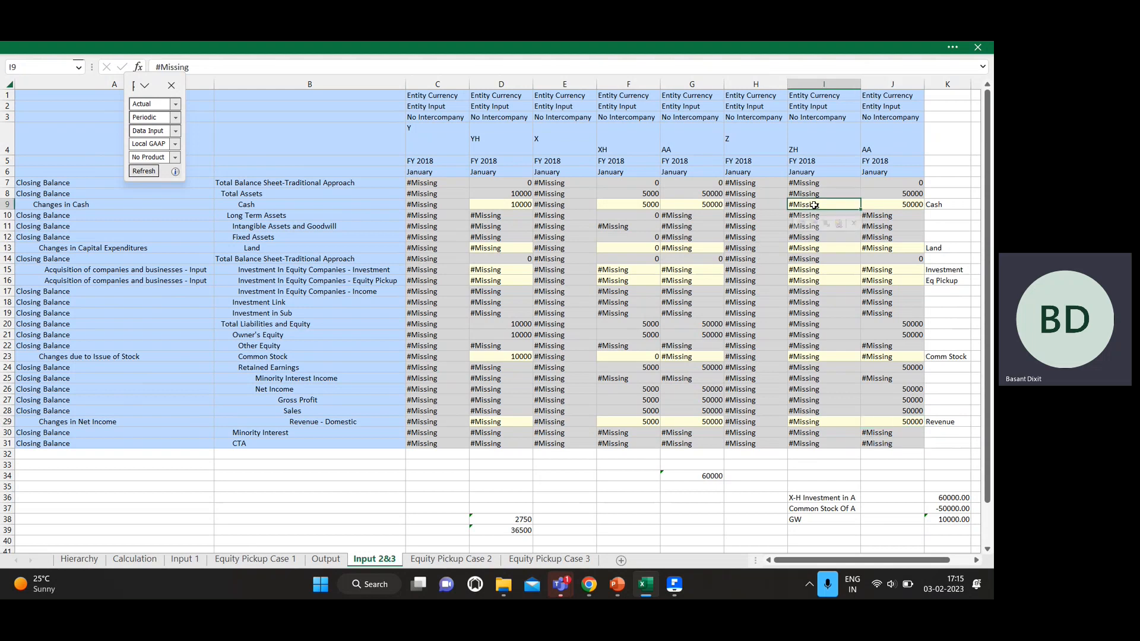
key("Down")
key("Down")
key("Down")
key("Down")
key("Left")
key("Up")
key("Up")
key("Up")
key("Up")
key("Up")
key("Up")
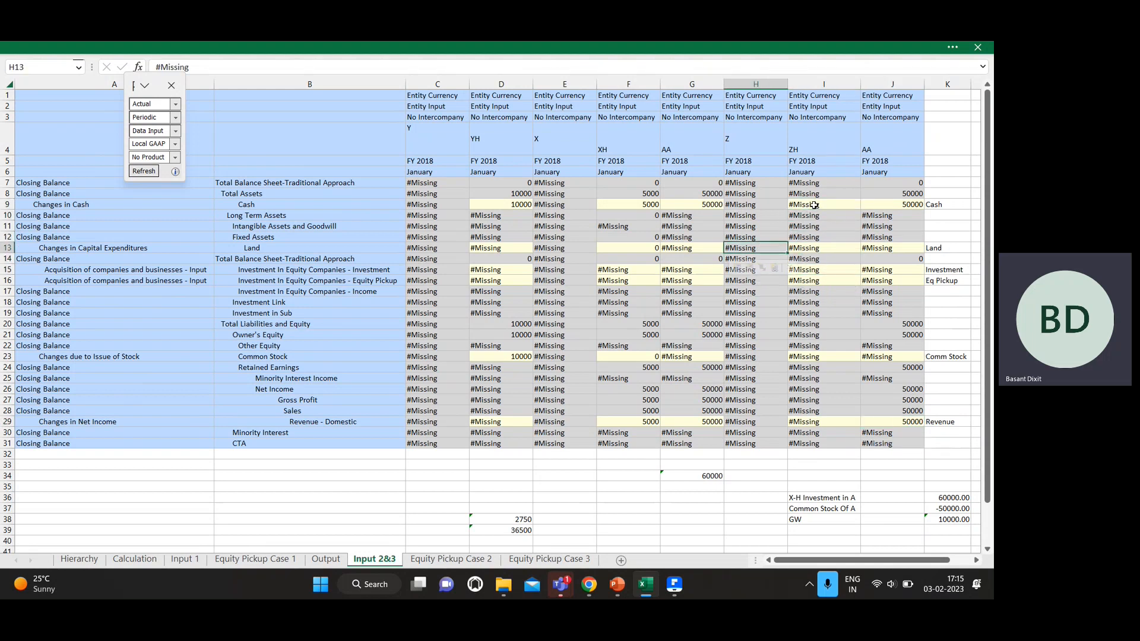
key("Down")
key("Down")
key("Down")
key("Down")
key("Down")
key("Down")
key("Down")
key("Down")
key("Down")
key("Down")
key("Down")
key("Down")
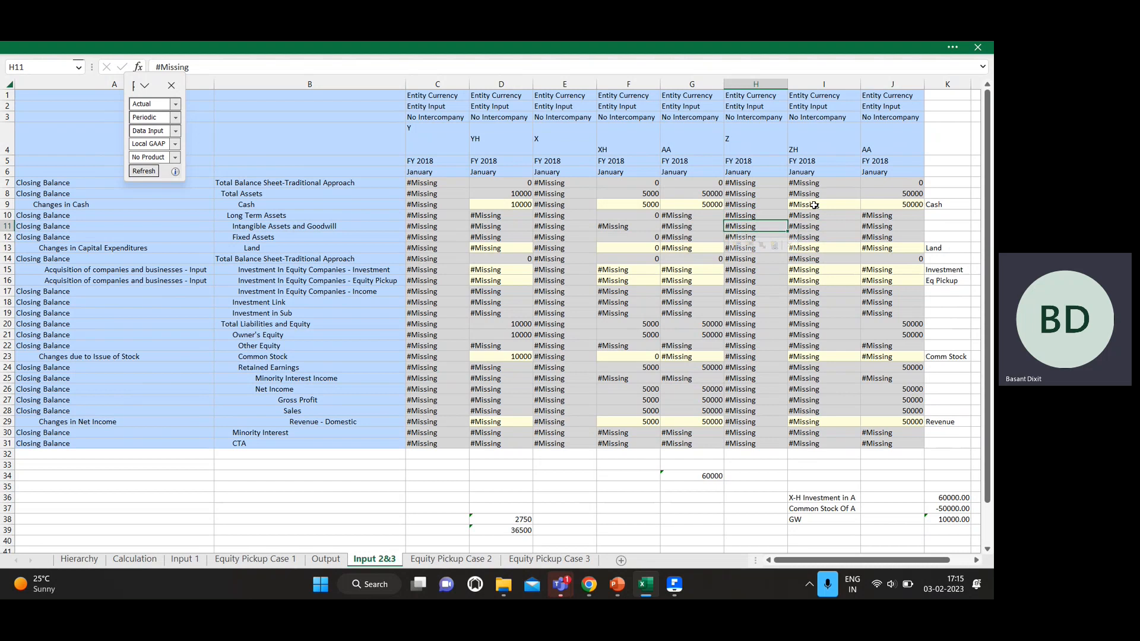
key("Up")
key("Up")
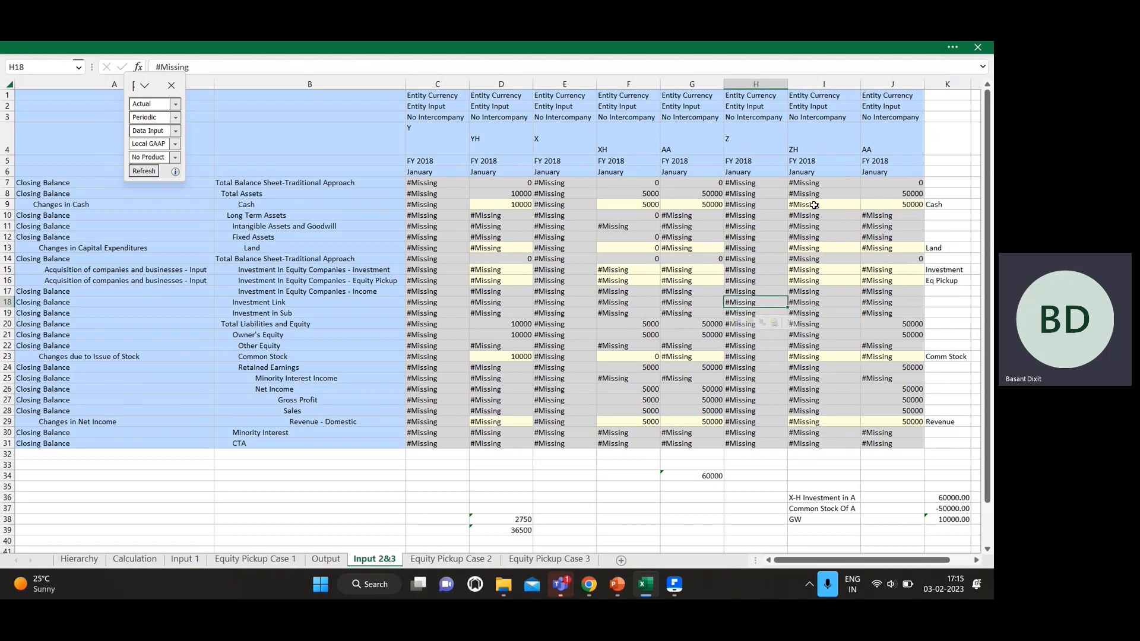
key("Left")
key("Left")
key("Up")
key("Up")
key("Right")
key("Up")
key("Up")
key("Up")
key("Right")
key("Right")
key("Right")
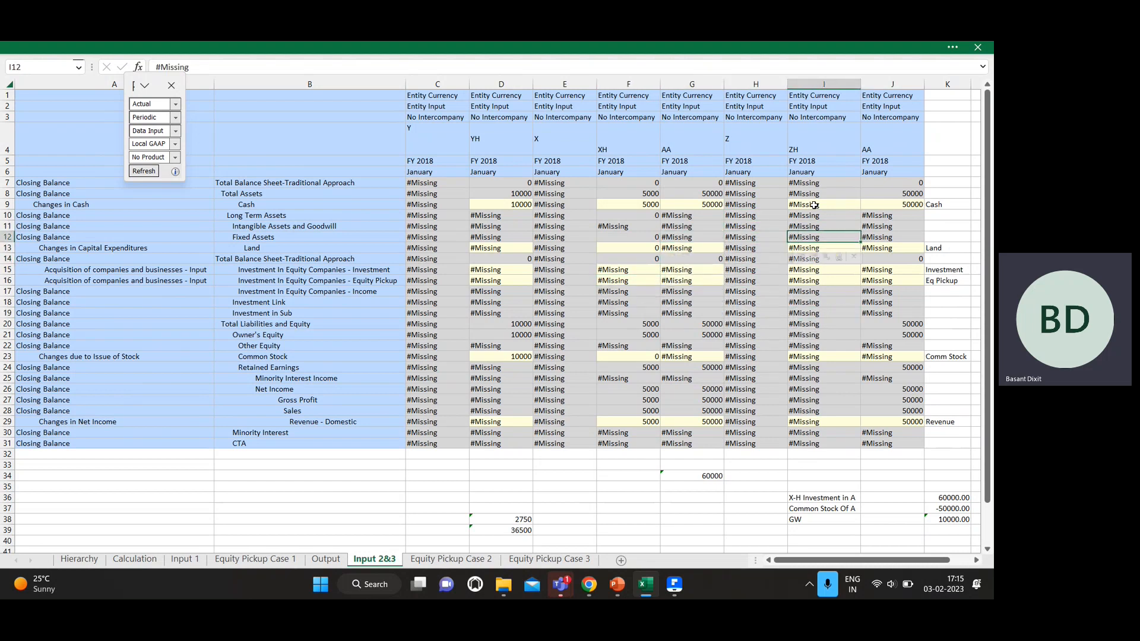
- Compare the Cash and Total Assets figures of entities XH and AA in rows 8 and 9
key("Up")
key("Up")
key("Up")
key("Left")
key("Left")
key("Left")
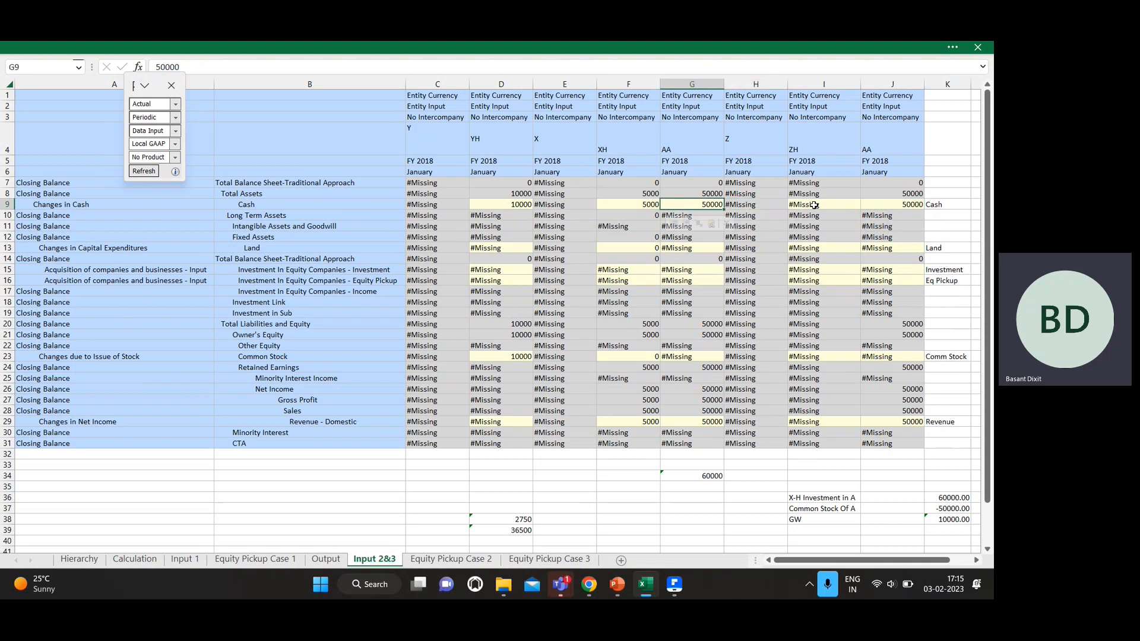
key("Left")
key("Left")
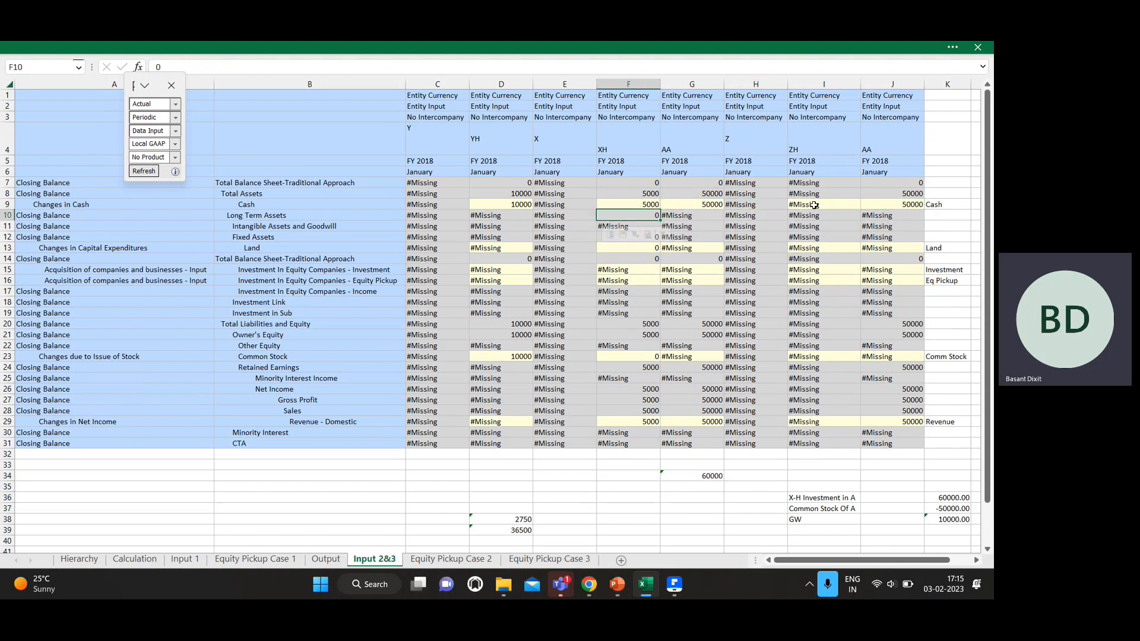
key("Up")
key("Right")
key("Right")
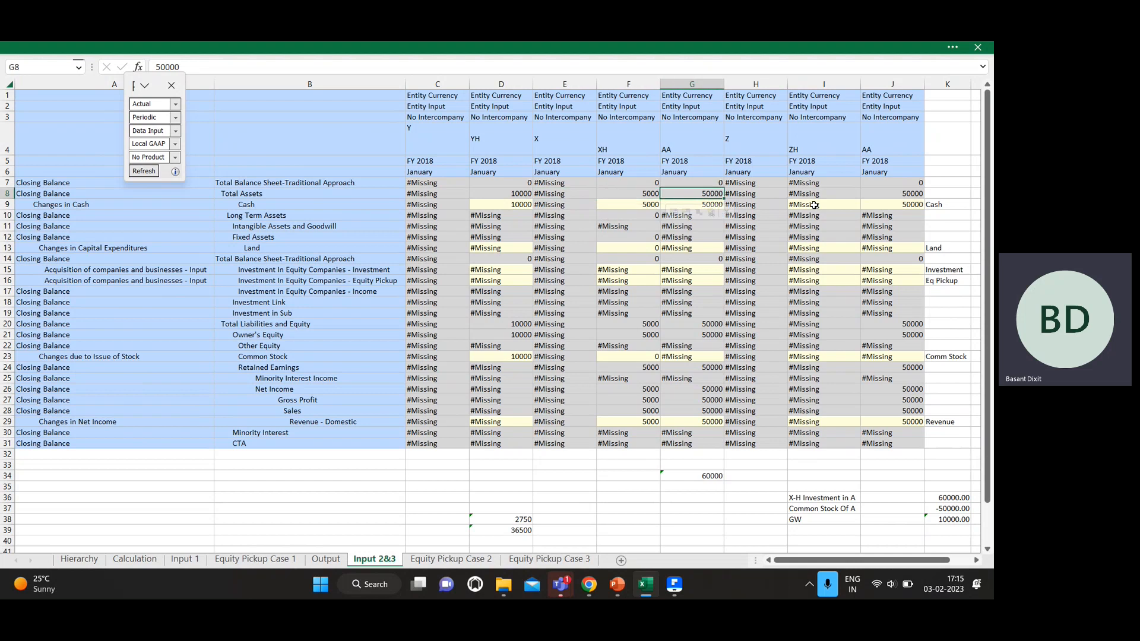
key("Left")
key("Up")
key("Right")
key("Up")
key("Down")
key("Down")
key("Left")
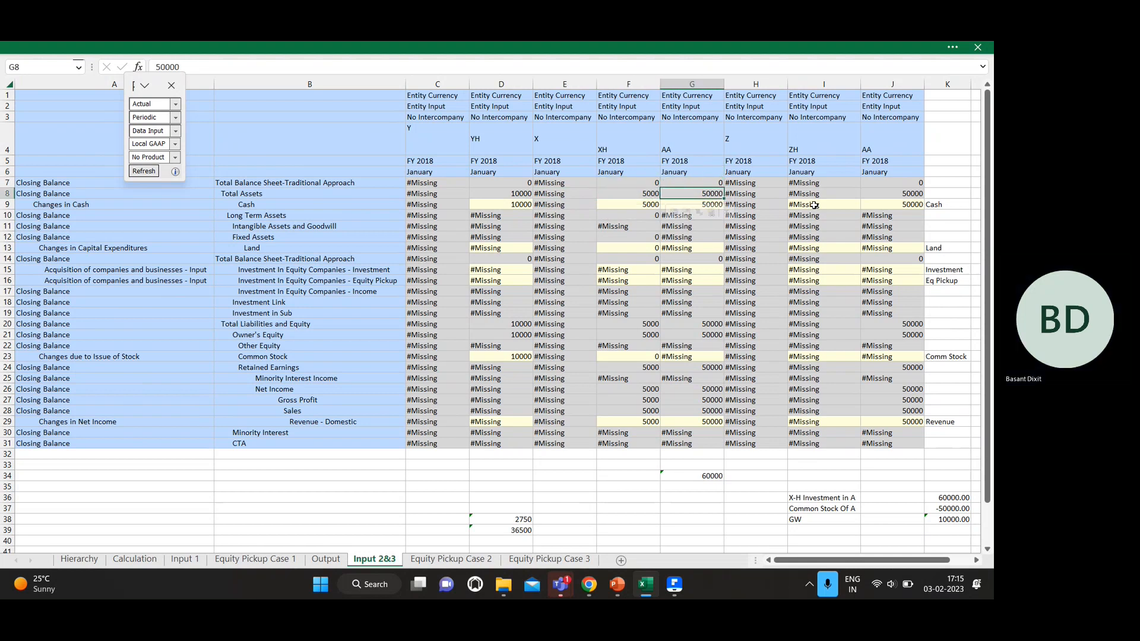
key("Down")
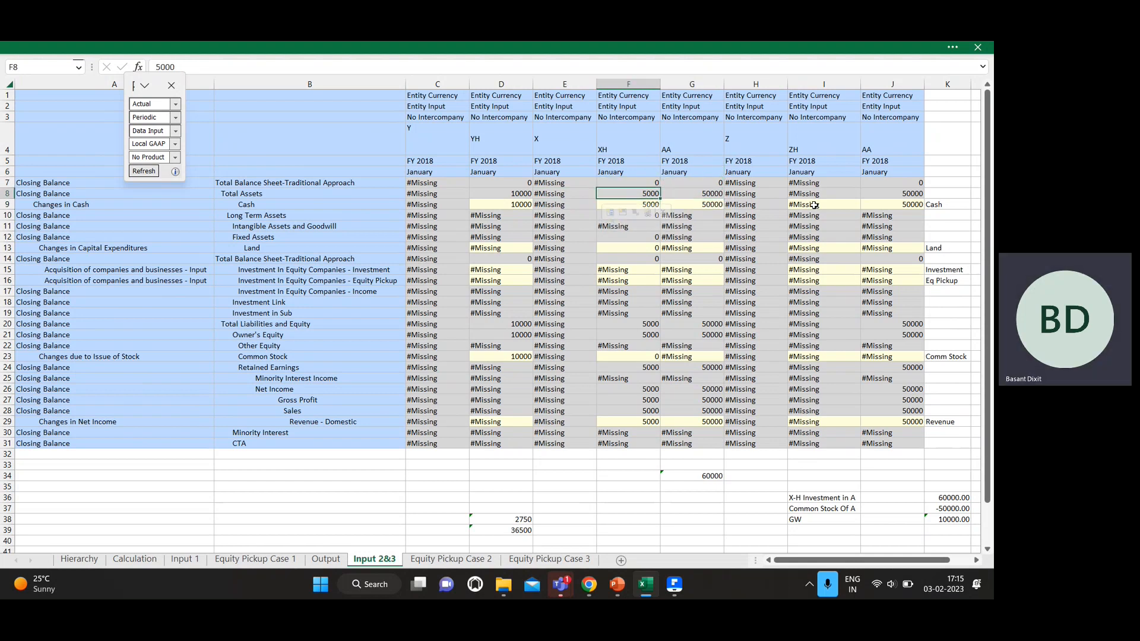
- Examine entity XH's inputs in column F from Cash down to Revenue - Domestic
key("Down")
key("Down")
key("Down")
key("Down")
key("Down")
key("Down")
key("Down")
key("Down")
key("Down")
key("Down")
key("Down")
key("Down")
key("Down")
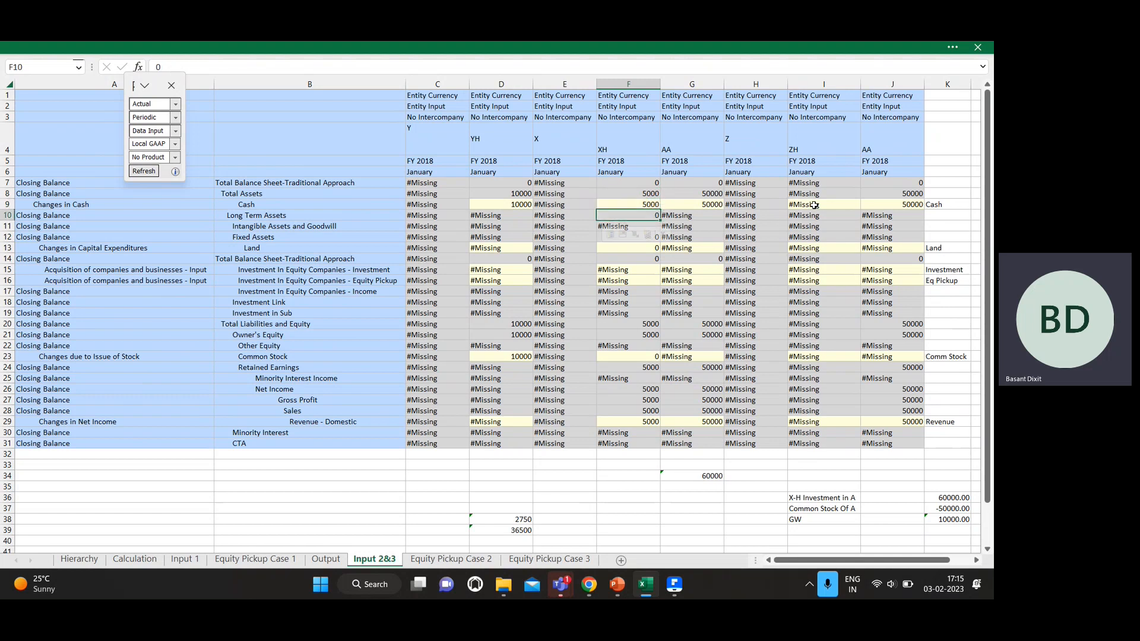
key("Down")
key("Down")
key("Down")
key("Down")
key("Down")
key("Down")
key("Down")
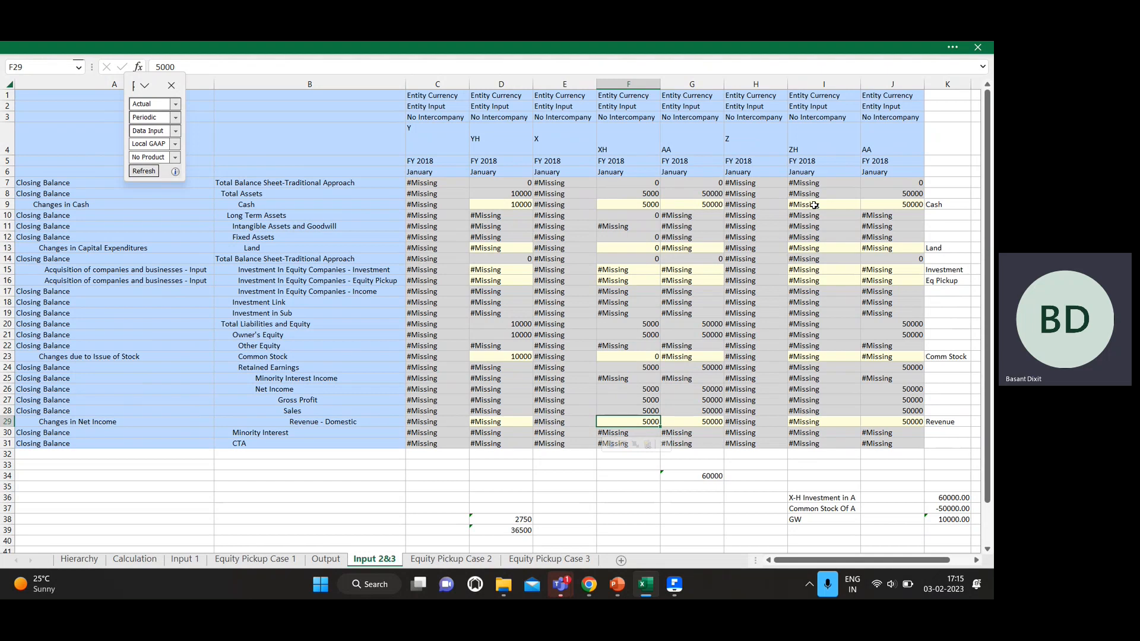
- Compare the Revenue - Domestic inputs of XH and AA in cells F29 and G29
key("Up")
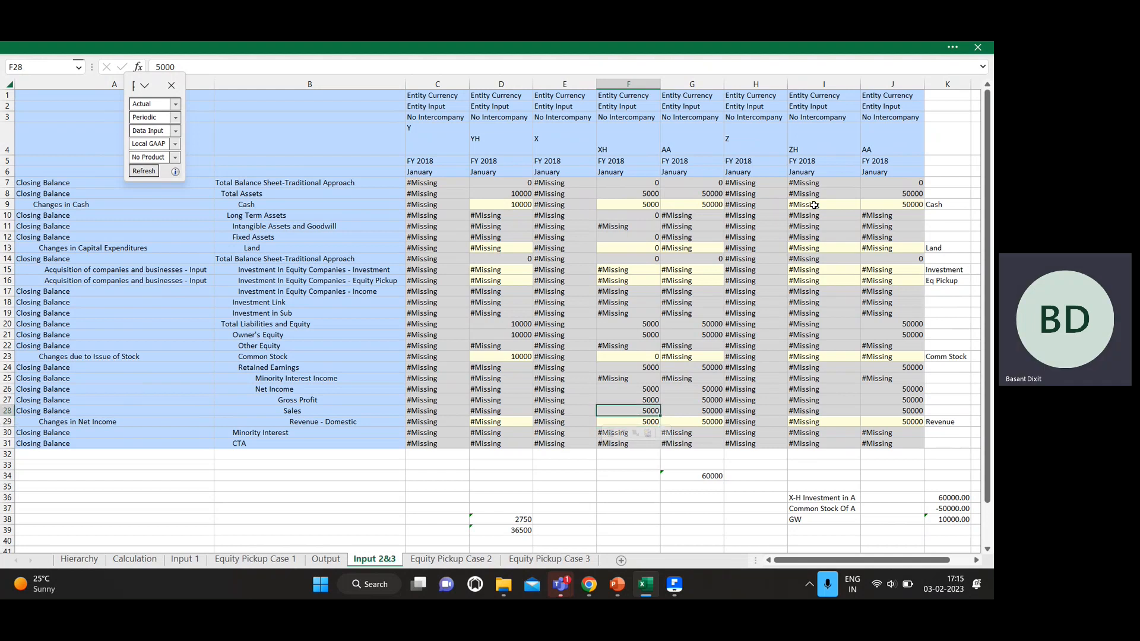
key("Right")
key("Up")
key("Up")
key("Down")
key("Down")
key("Down")
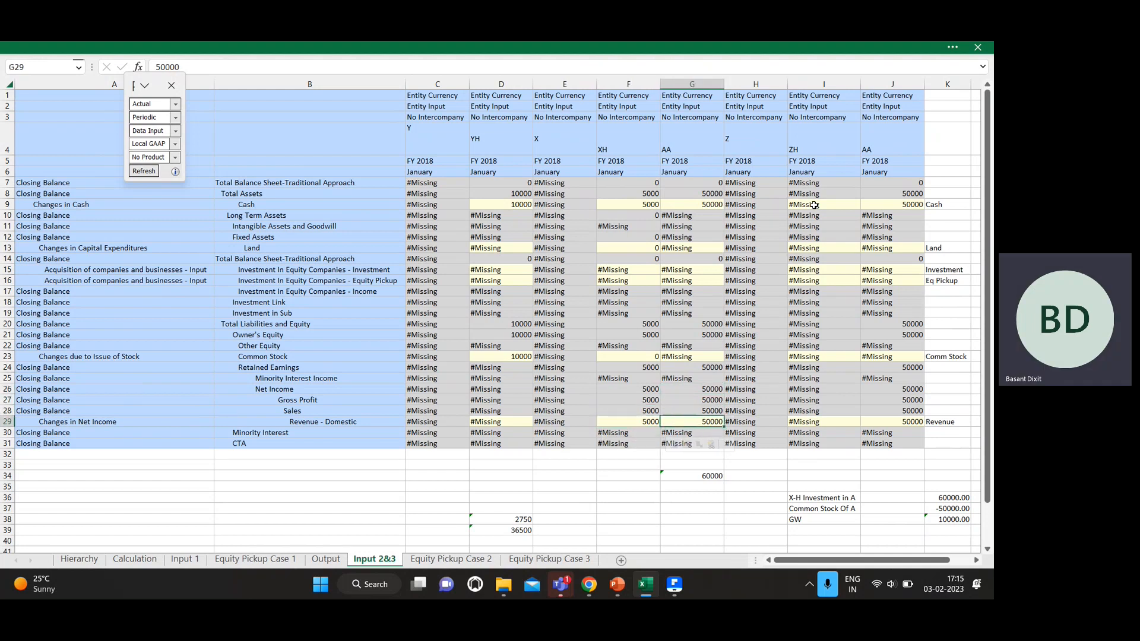
key("Left")
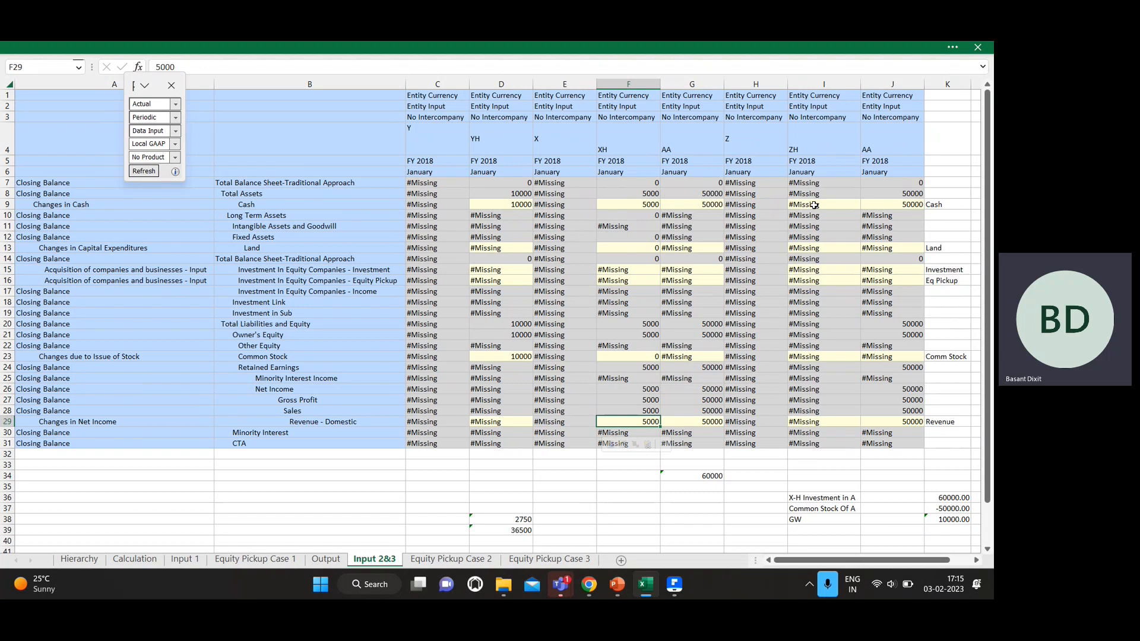
key("Right")
key("Right")
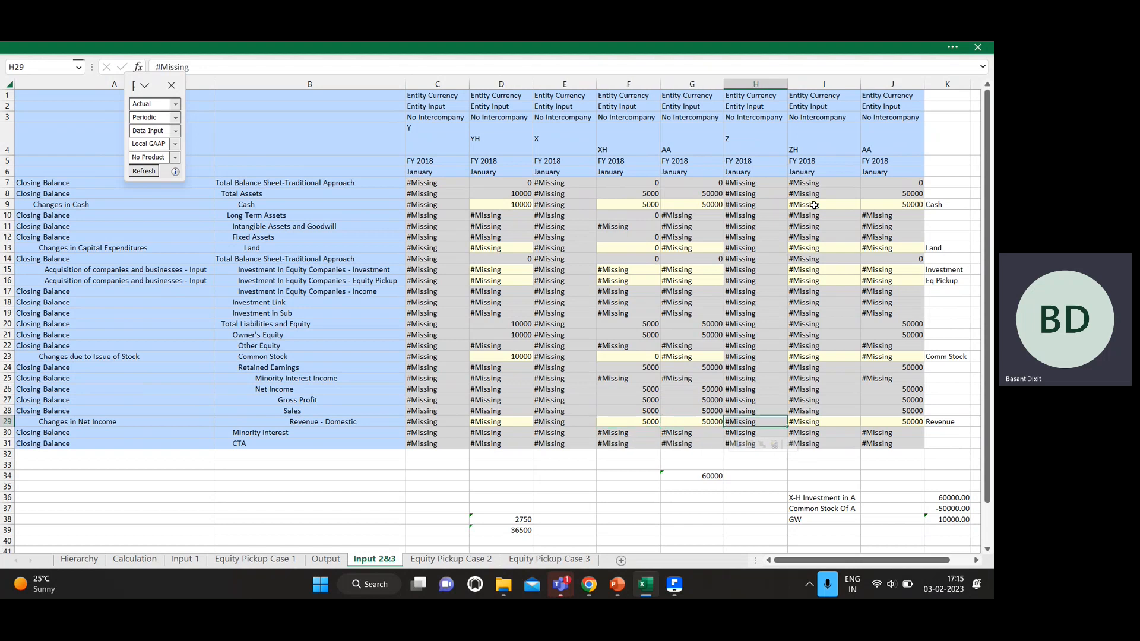
key("Left")
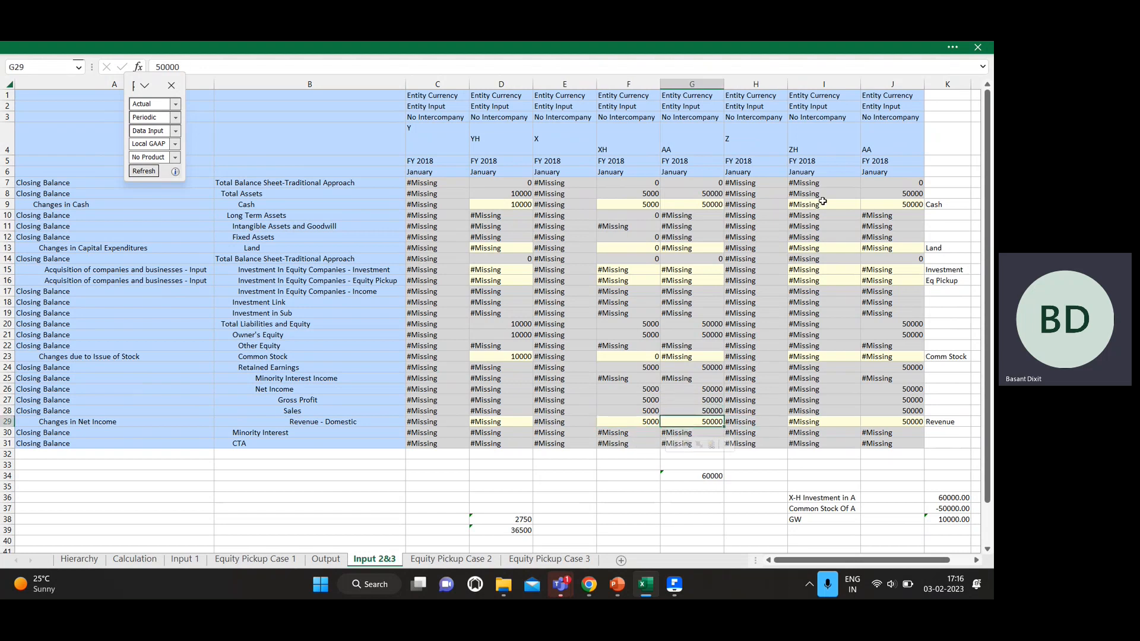
- Check entity YH's Cash and Common Stock inputs in column D, and compare Common Stock with XH in F23
left_click(520, 205)
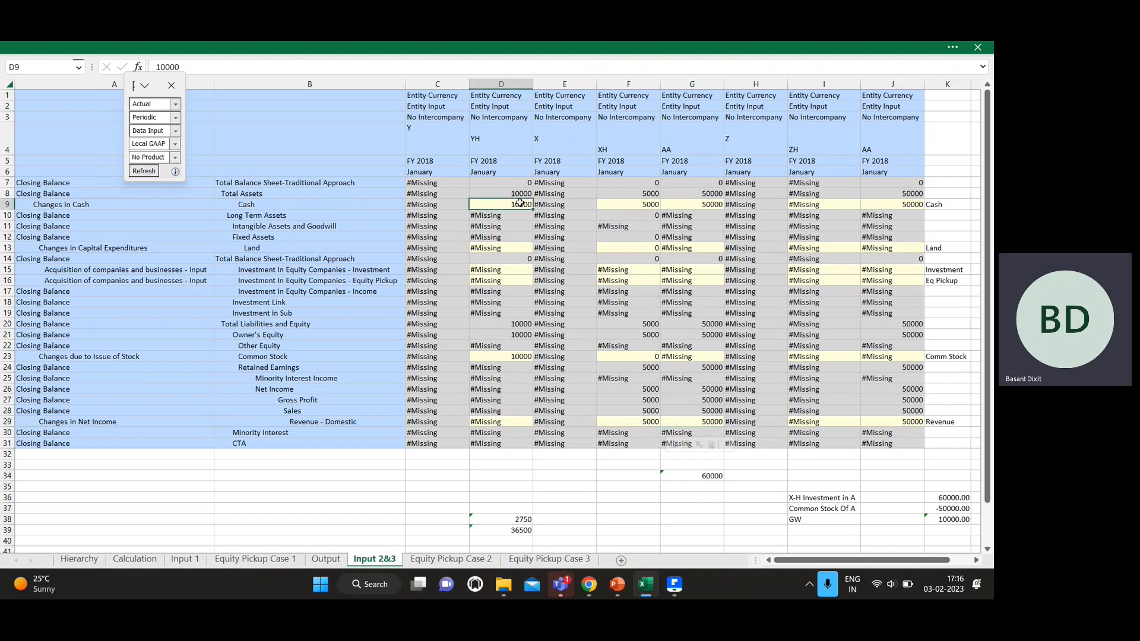
key("Down")
key("Down")
key("Down")
key("Down")
key("Down")
key("Down")
key("Down")
key("Down")
key("Down")
key("Down")
key("Down")
key("Down")
key("Down")
key("Down")
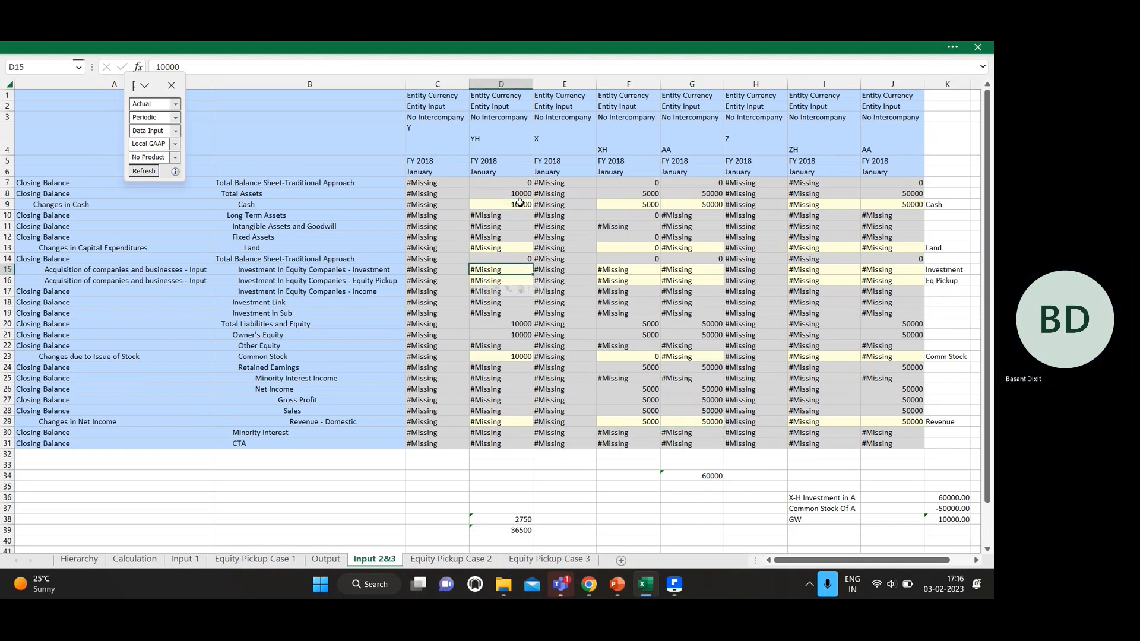
key("Right")
key("Right")
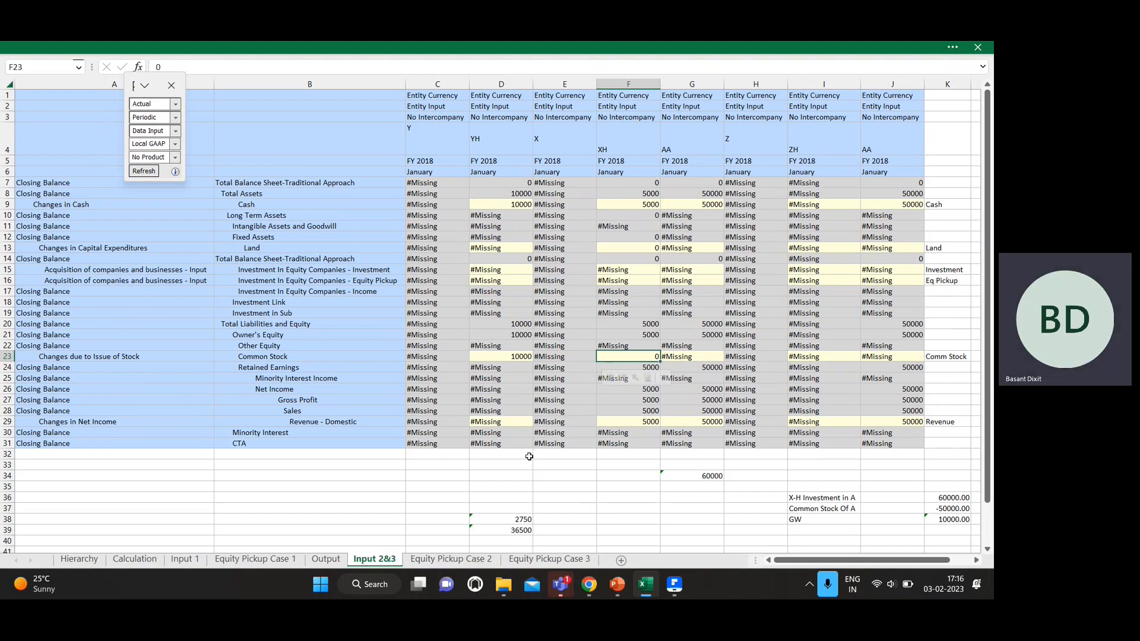
- Open the Equity Pickup Case 2 sheet at the top of its data grid
left_click(447, 560)
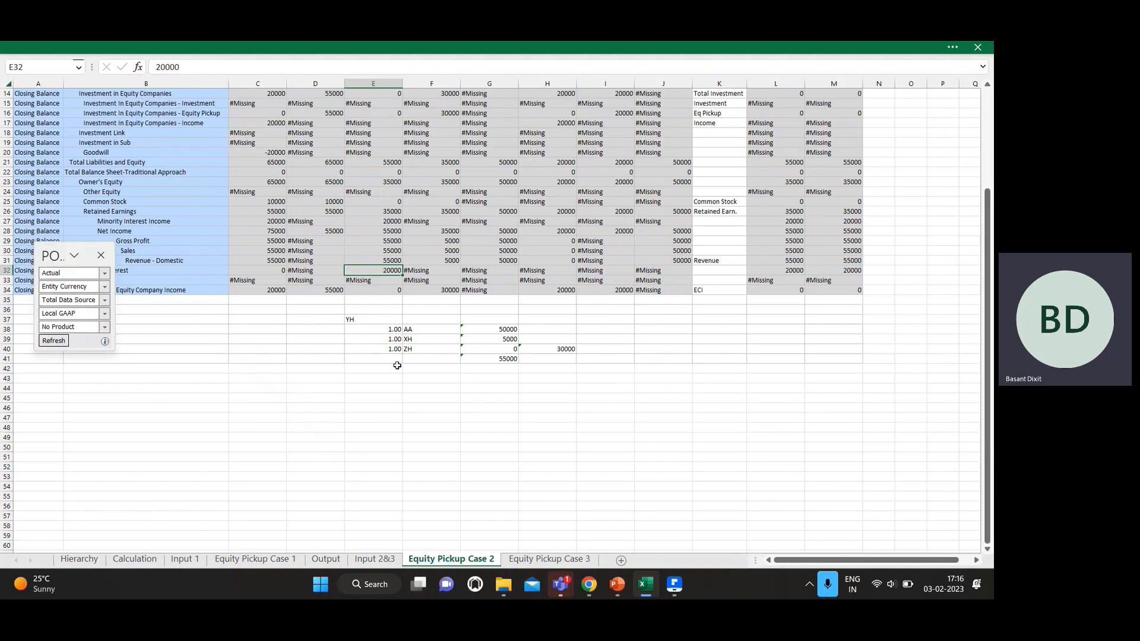
scroll(409, 433, "up", 5)
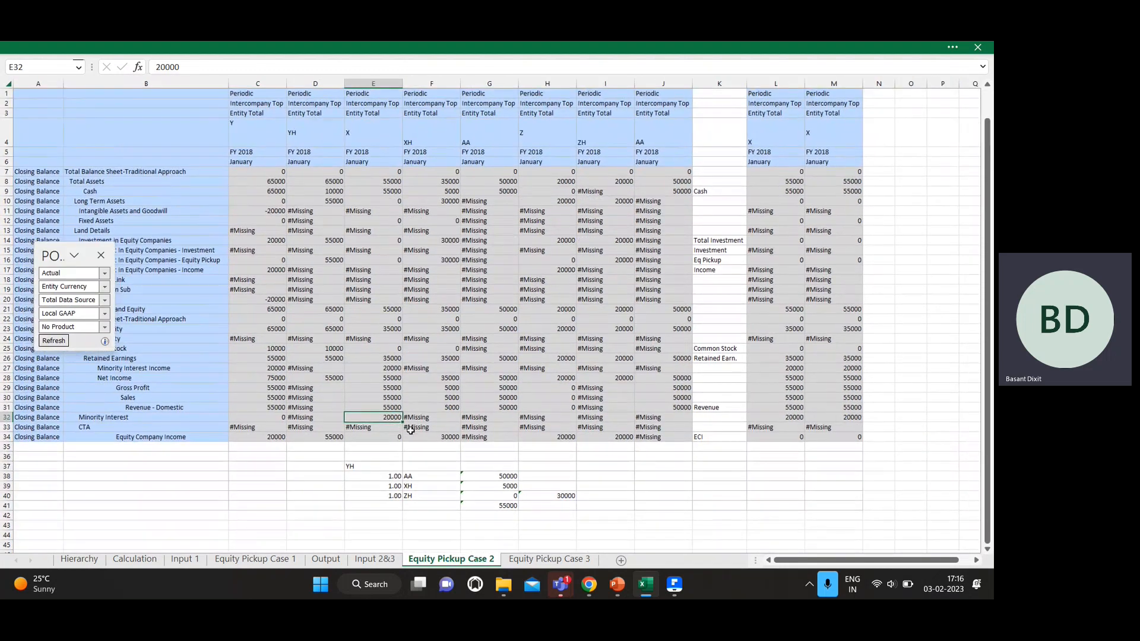
scroll(487, 388, "up", 1)
- Review the Case 2 ownership diagram of entity Y on the Hierarchy sheet
key("alt+Tab")
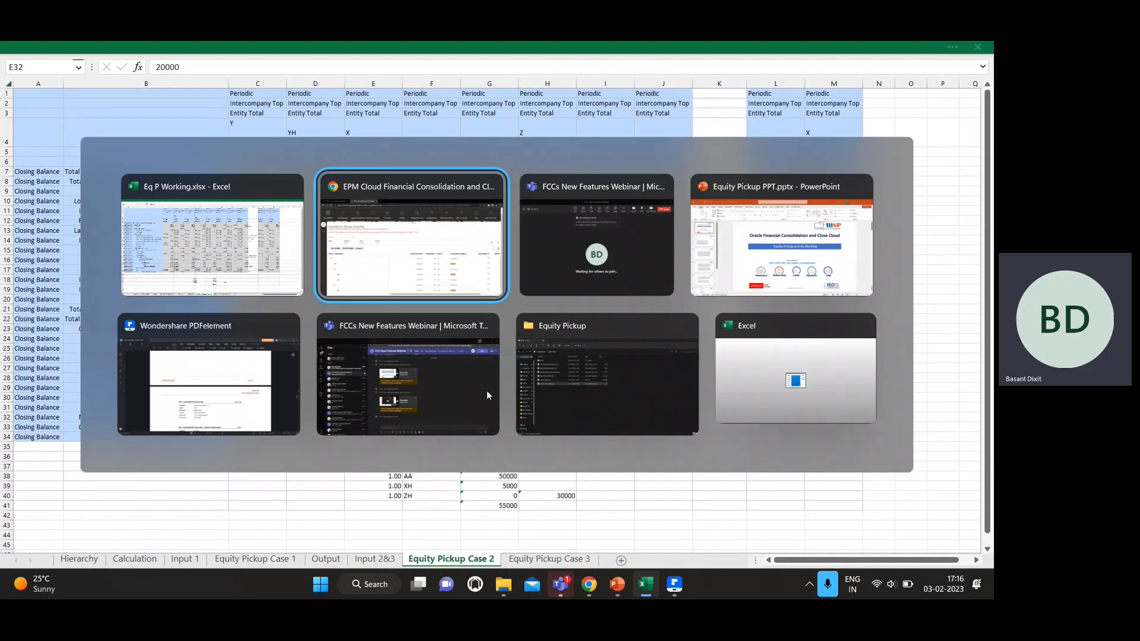
key("alt+shift+Tab")
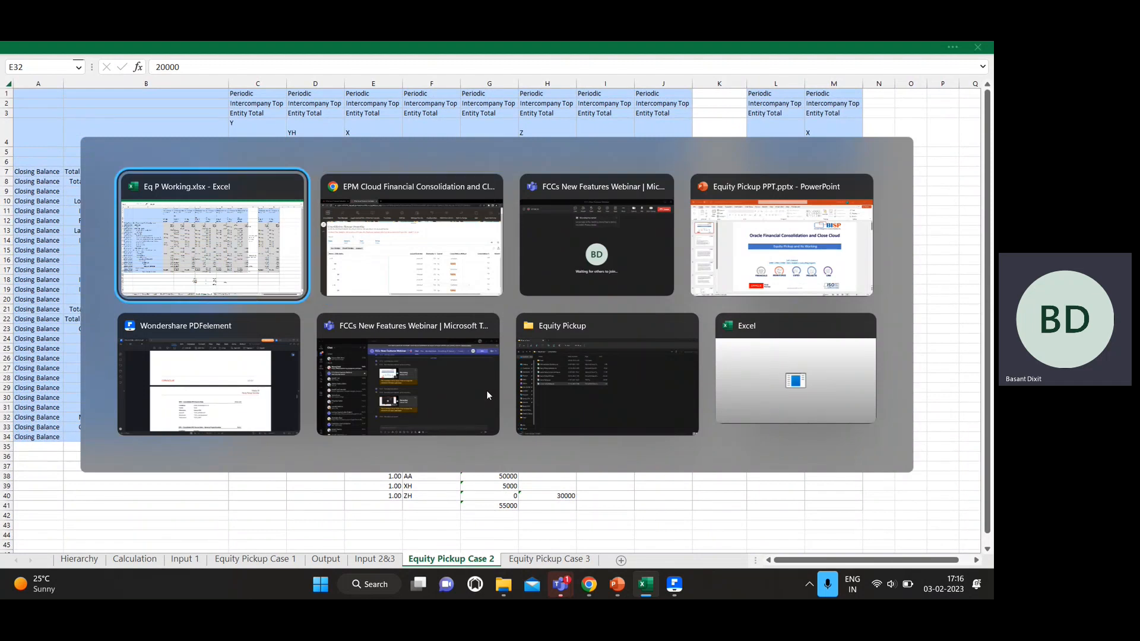
left_click(79, 559)
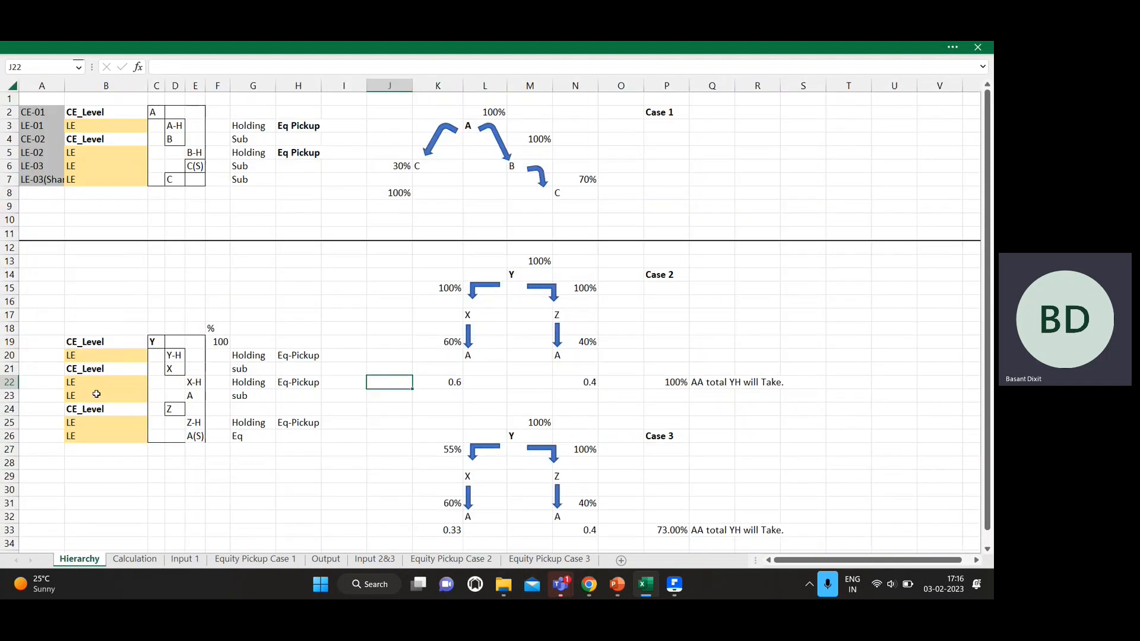
key("alt+Tab")
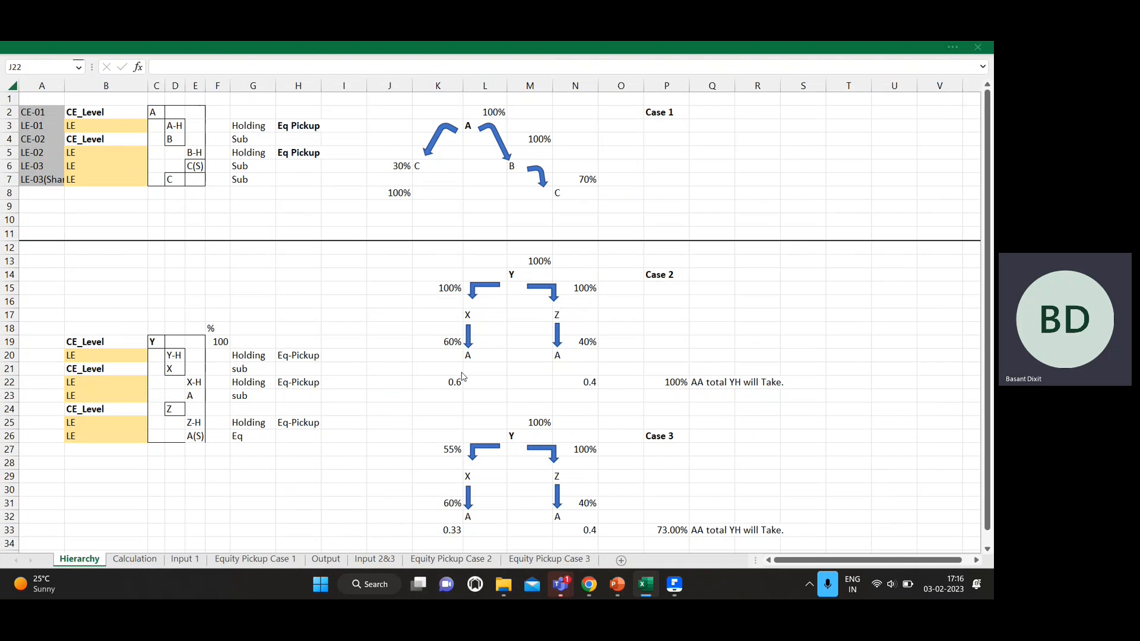
key("alt+Tab")
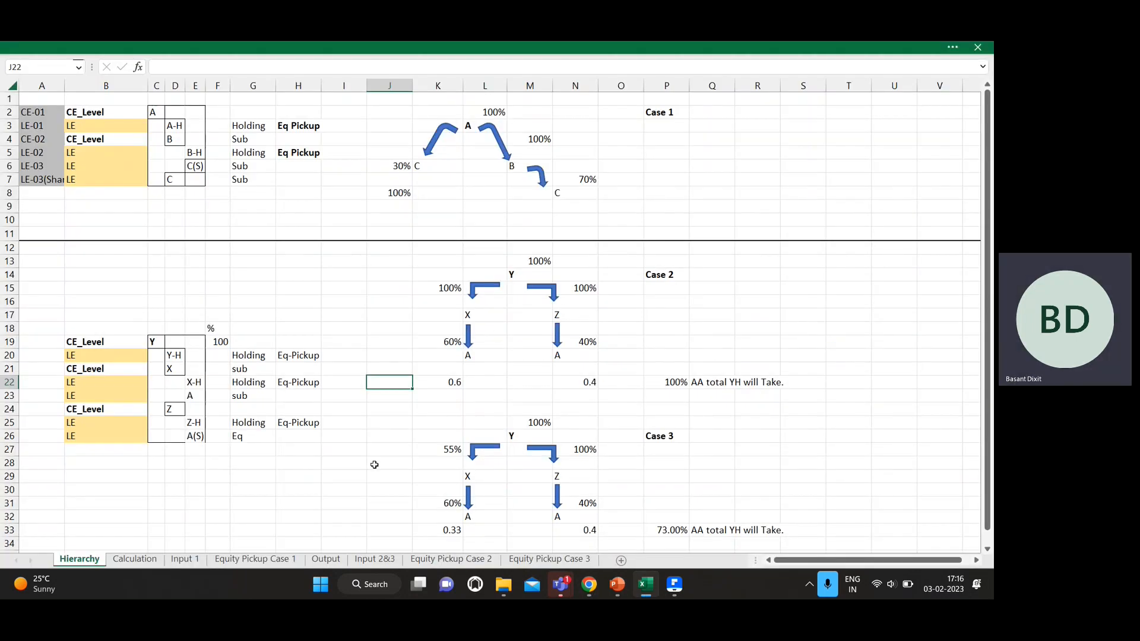
- Return to the Equity Pickup Case 2 sheet and inspect the Z, ZH and AA columns, ending on blank cell K5
left_click(455, 560)
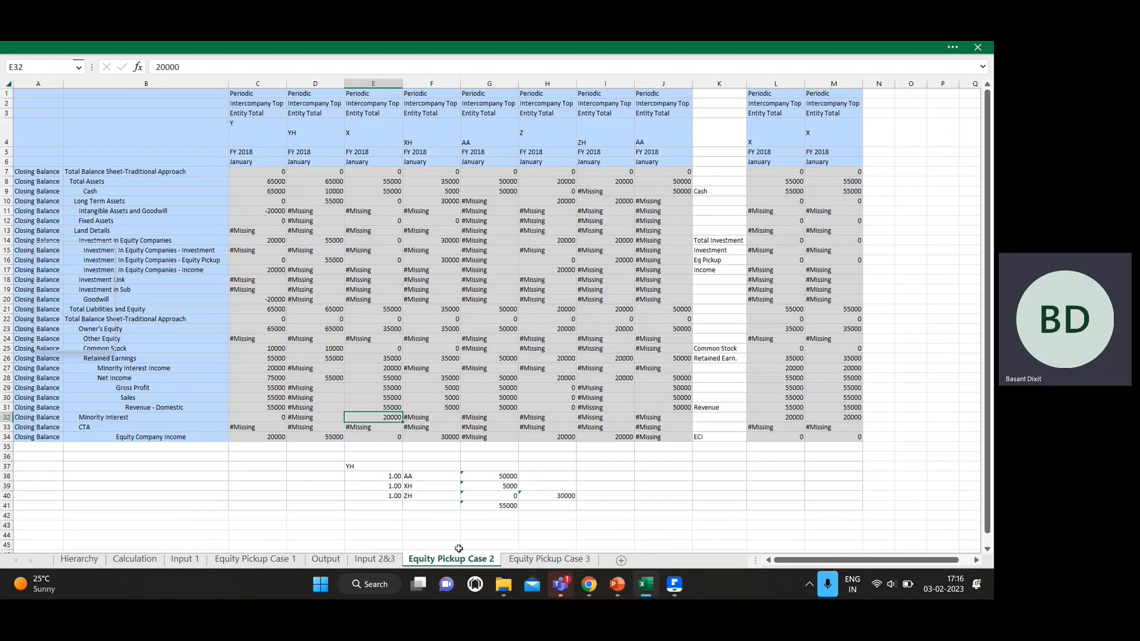
key("Right")
key("Right")
key("Right")
key("Right")
key("Right")
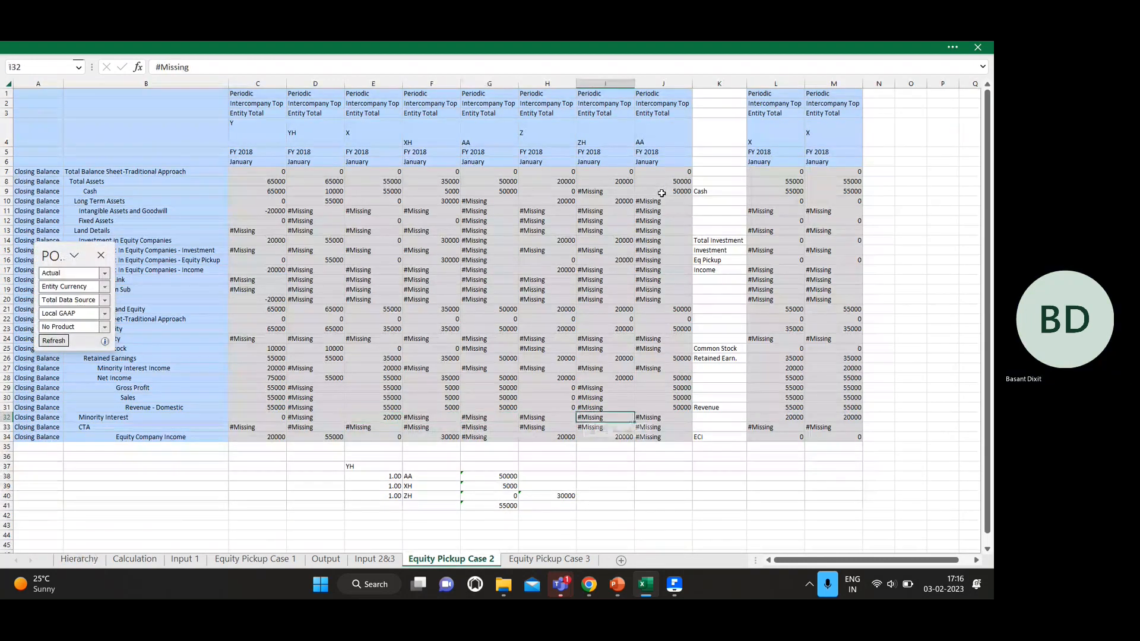
key("Up")
key("Up")
key("Up")
key("Up")
key("Up")
key("Up")
key("Left")
key("Up")
key("Up")
key("Up")
key("Up")
key("Up")
key("Up")
key("Up")
key("Up")
key("Up")
key("Up")
key("Up")
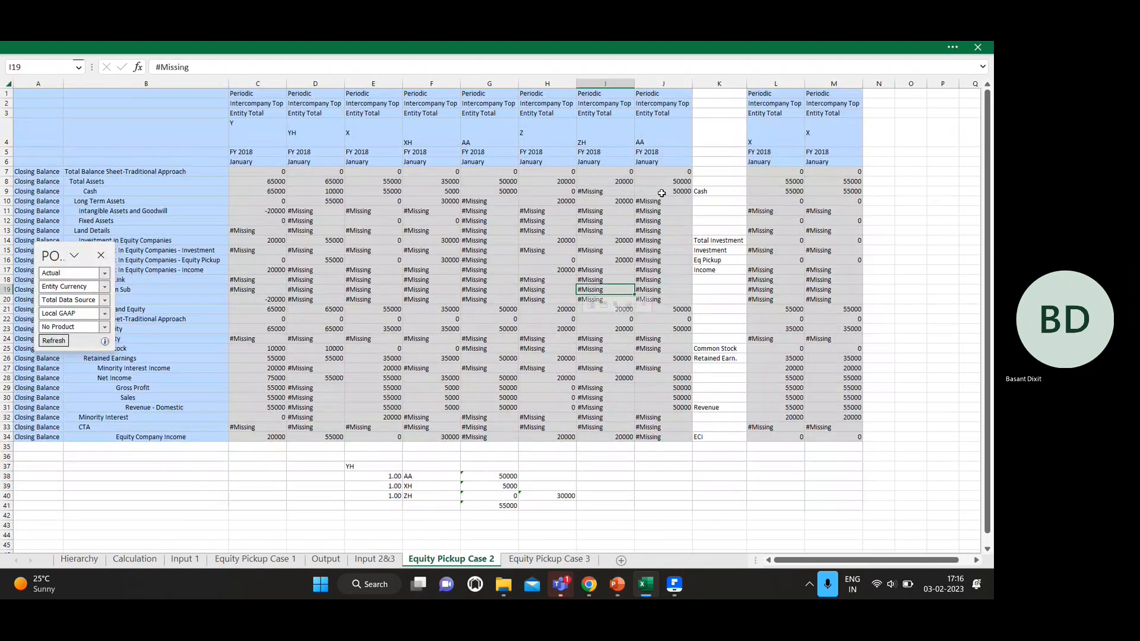
key("Up")
key("Up")
key("Up")
key("Up")
key("Up")
key("Right")
key("Right")
key("Right")
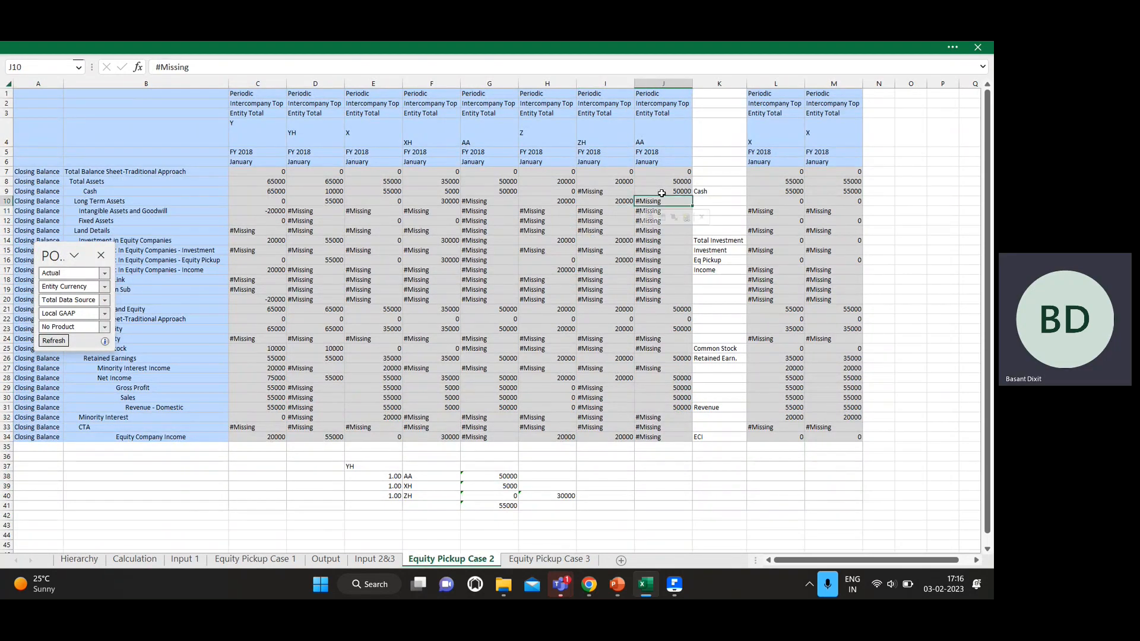
key("Up")
key("Up")
key("Up")
key("Left")
key("Up")
key("Up")
type("+5")
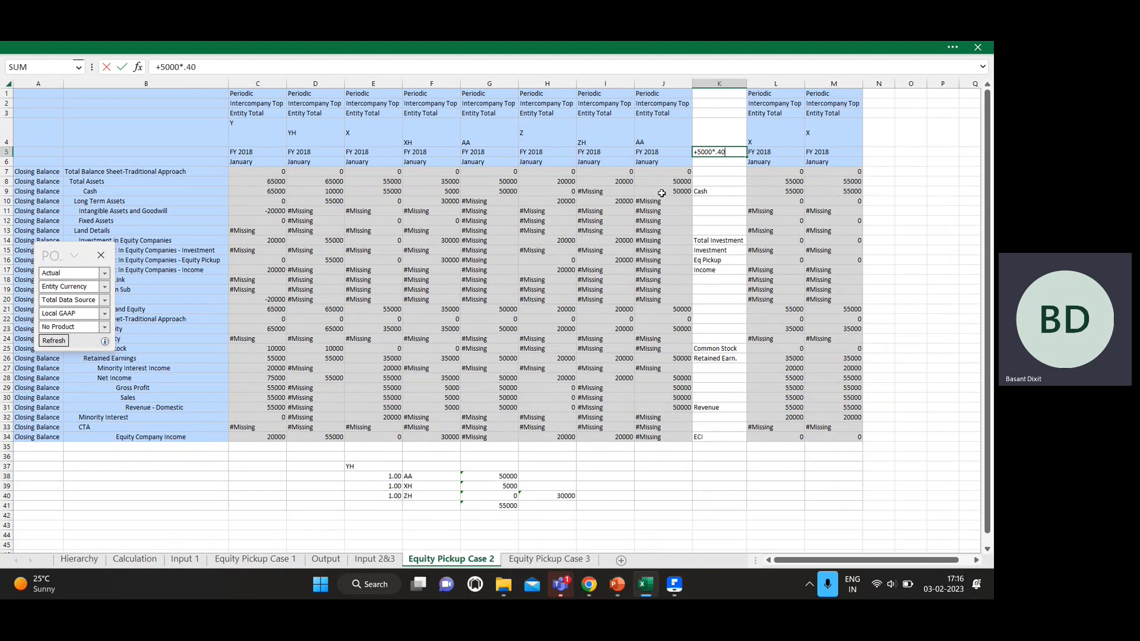
type("000*.40")
key("Return")
key("Up")
- Calculate ZH's 40% share of AA in cell K5 with the formula +50000*.40
type("+50000*")
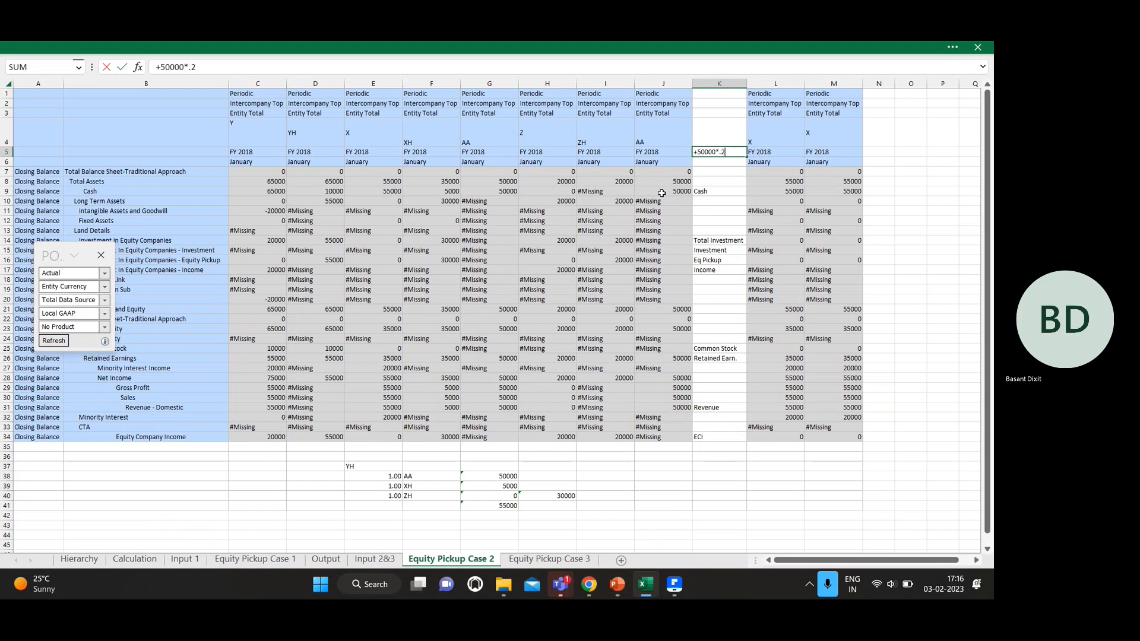
type(".40")
key("Return")
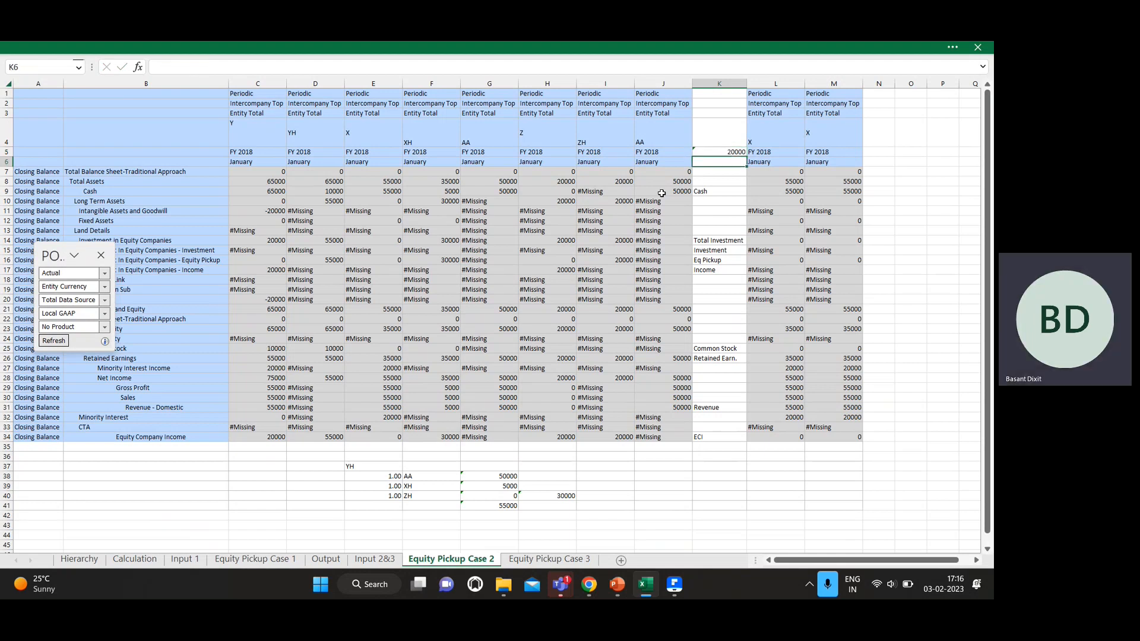
- Check entity ZH's Investment In Equity Companies - Equity Pickup value in cell I16 against the calculated share
key("Right")
key("Left")
left_click(616, 259)
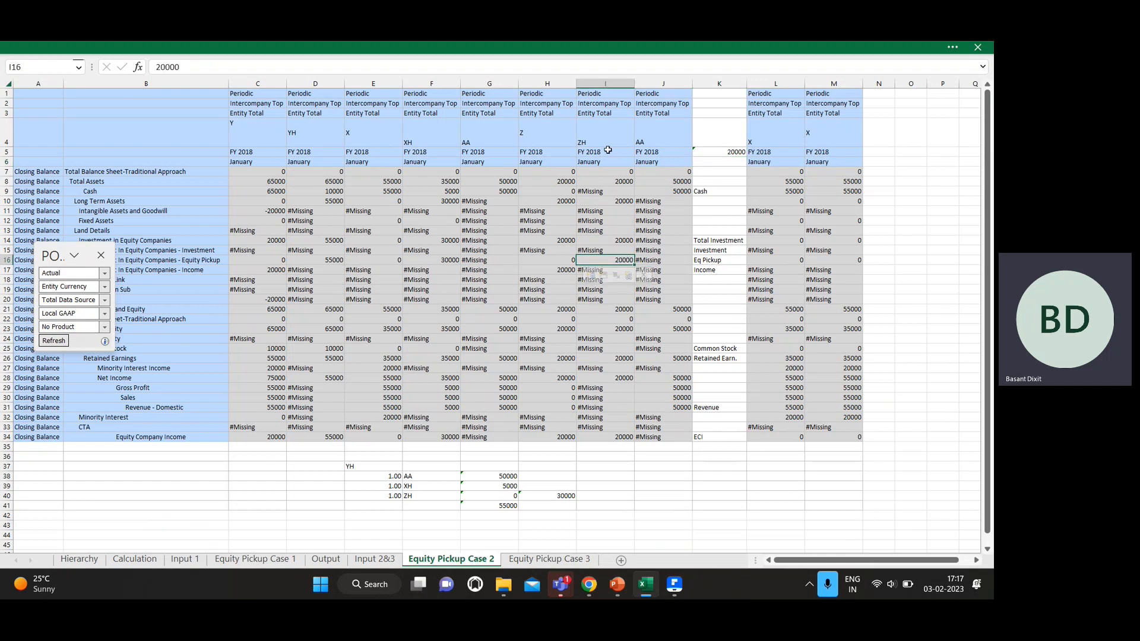
- Bold the holding entity names ZH, XH and YH in the row 4 column headers
left_click(592, 141)
key("Left")
key("Left")
key("Left")
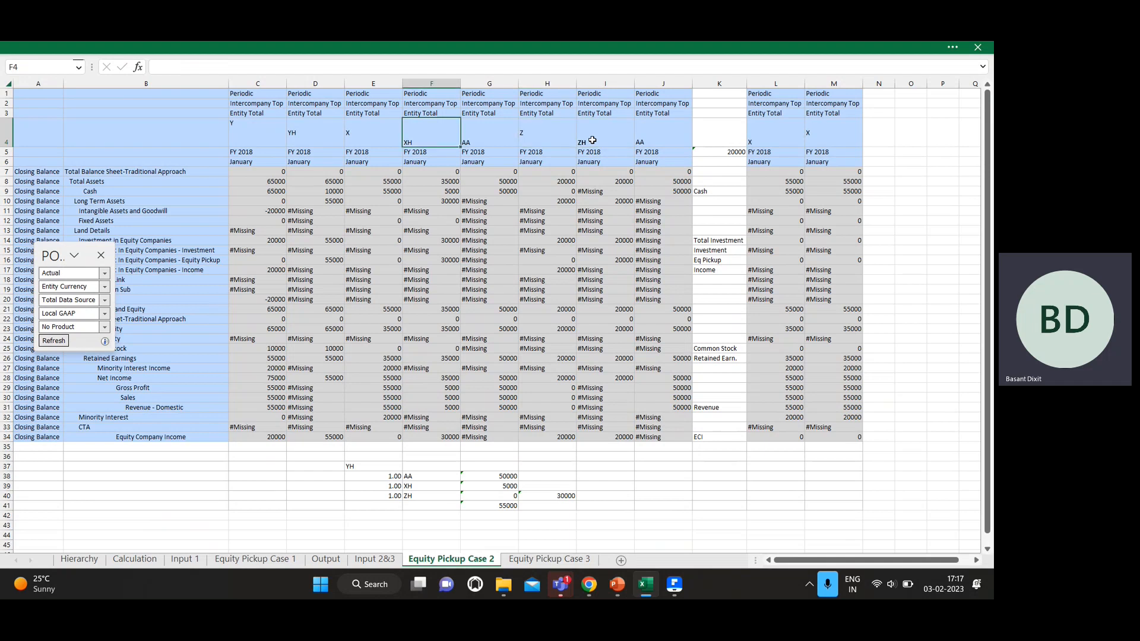
key("Left")
key("Left")
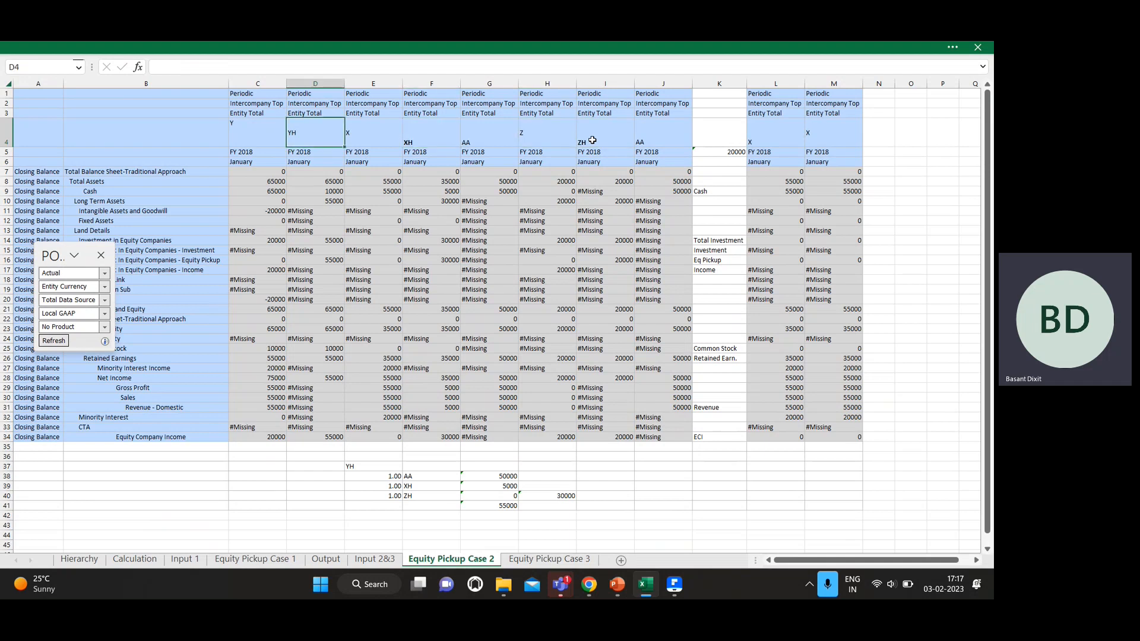
key("Right")
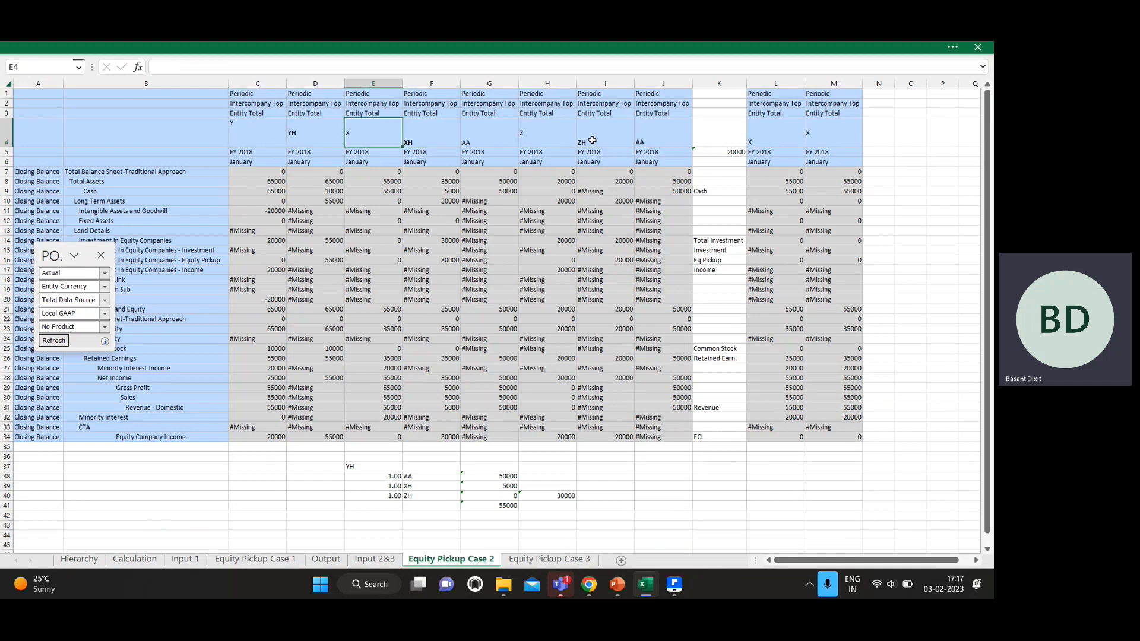
key("Right")
key("Right")
key("Right")
key("Right")
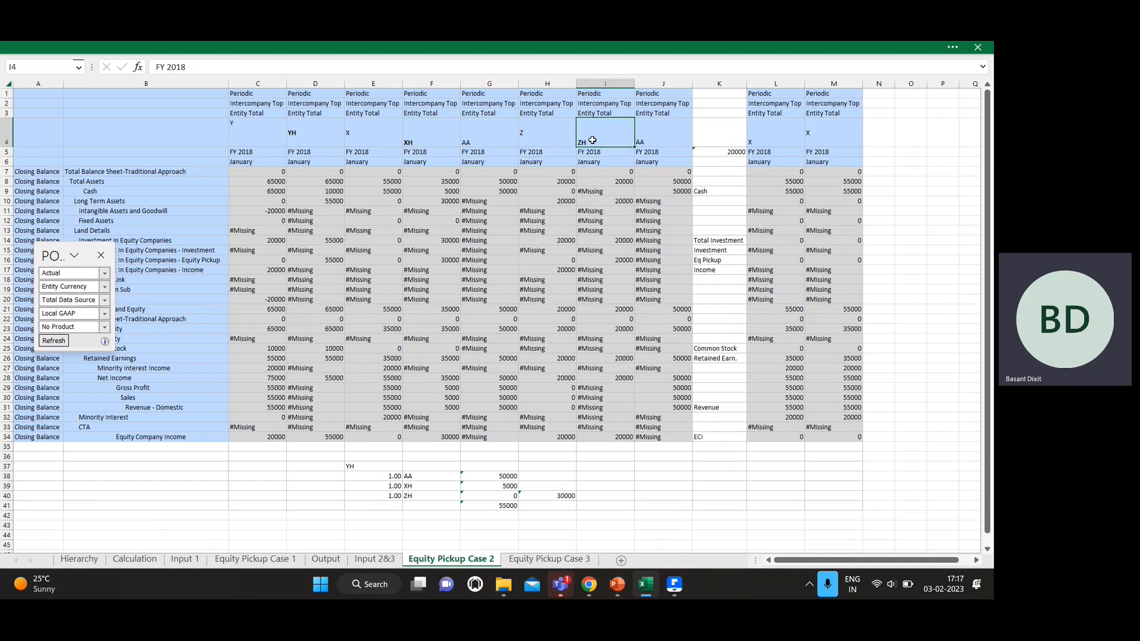
- Examine ZH's Investment In Equity Companies - Equity Pickup value in row 16 and the Investment in Equity Companies total in row 14
key("Down")
key("Down")
key("Down")
key("Down")
key("Down")
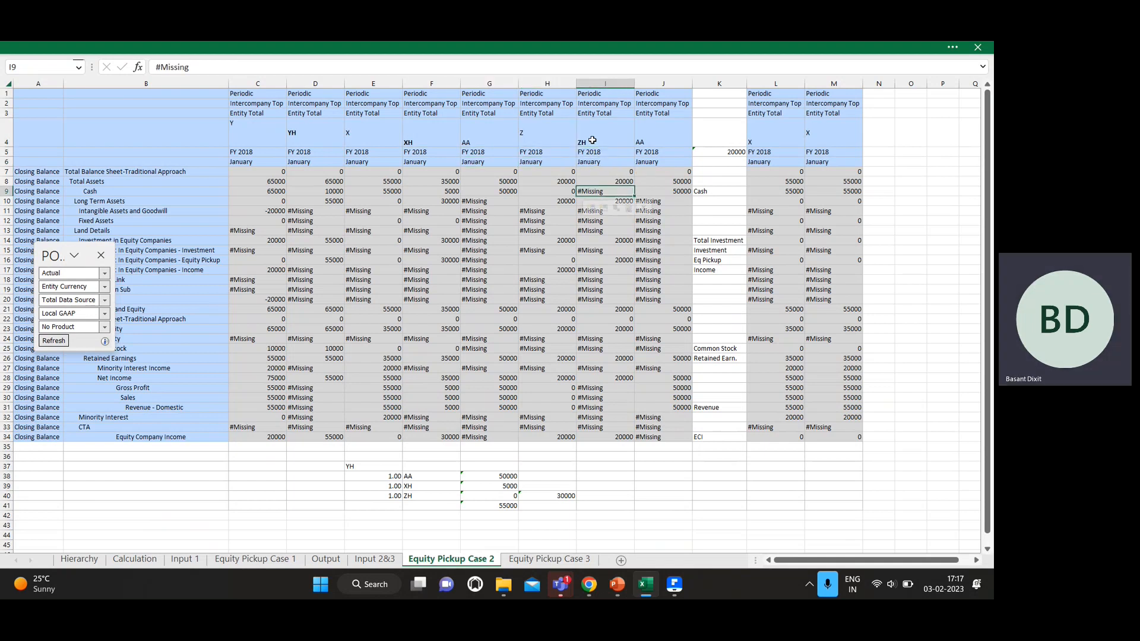
key("Down")
key("Down")
key("Down")
key("Down")
key("Down")
key("Down")
key("Down")
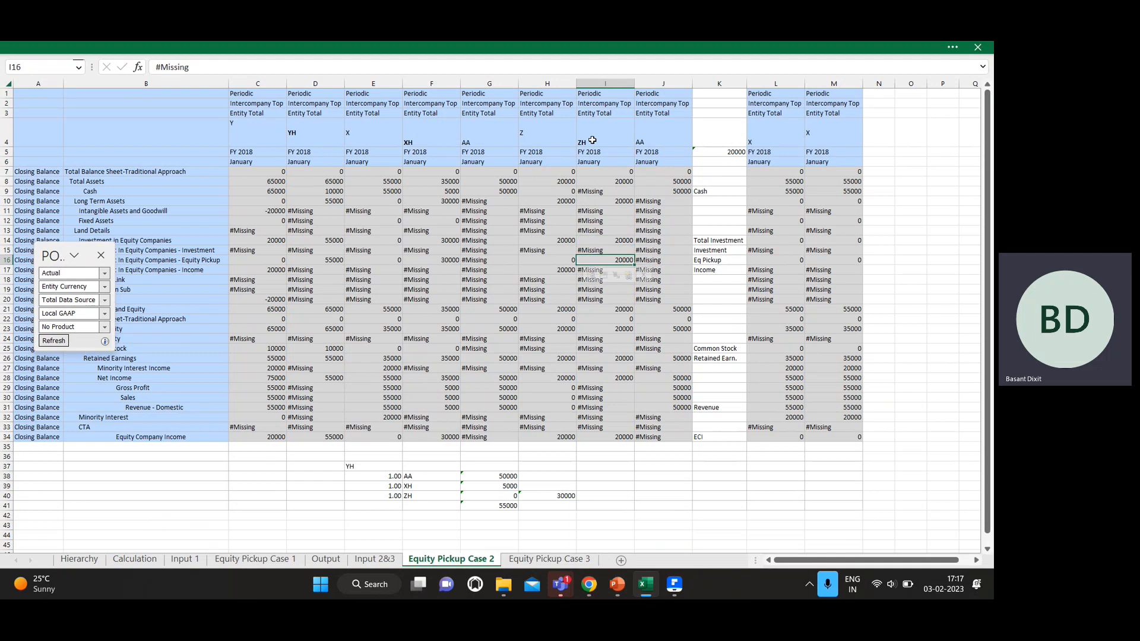
key("Up")
key("Up")
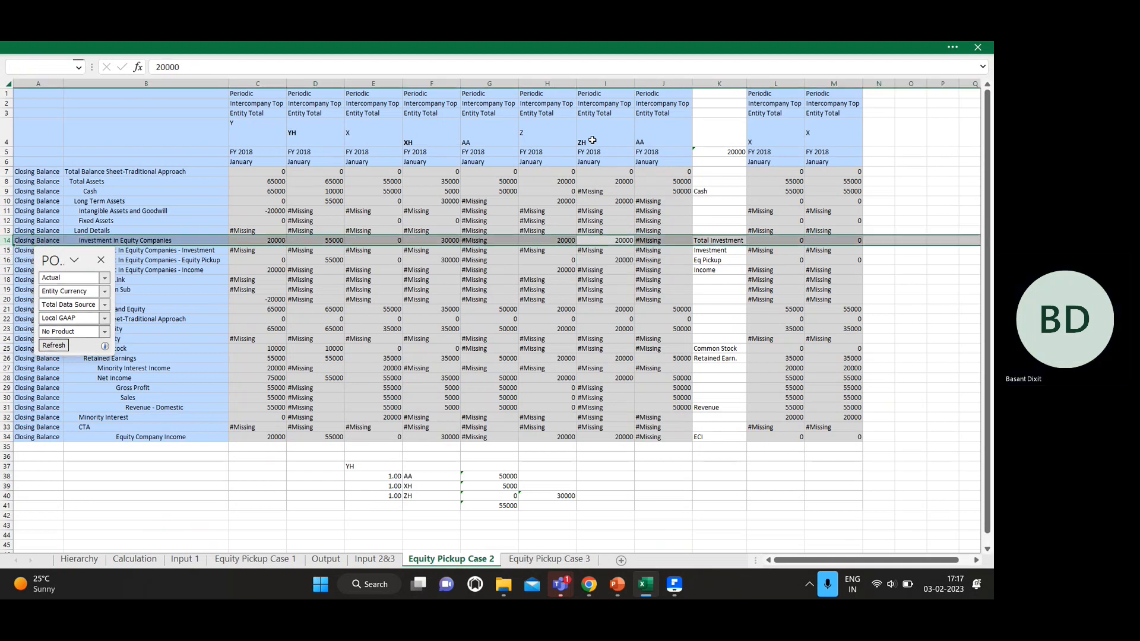
- Follow ZH's column down to examine its Equity Company Income value in cell I34
key("Down")
key("Down")
key("Down")
key("Down")
key("Down")
key("Down")
key("Down")
key("Down")
key("Down")
key("Down")
key("Down")
key("Down")
key("Down")
key("Down")
key("Down")
key("Down")
key("Down")
key("Down")
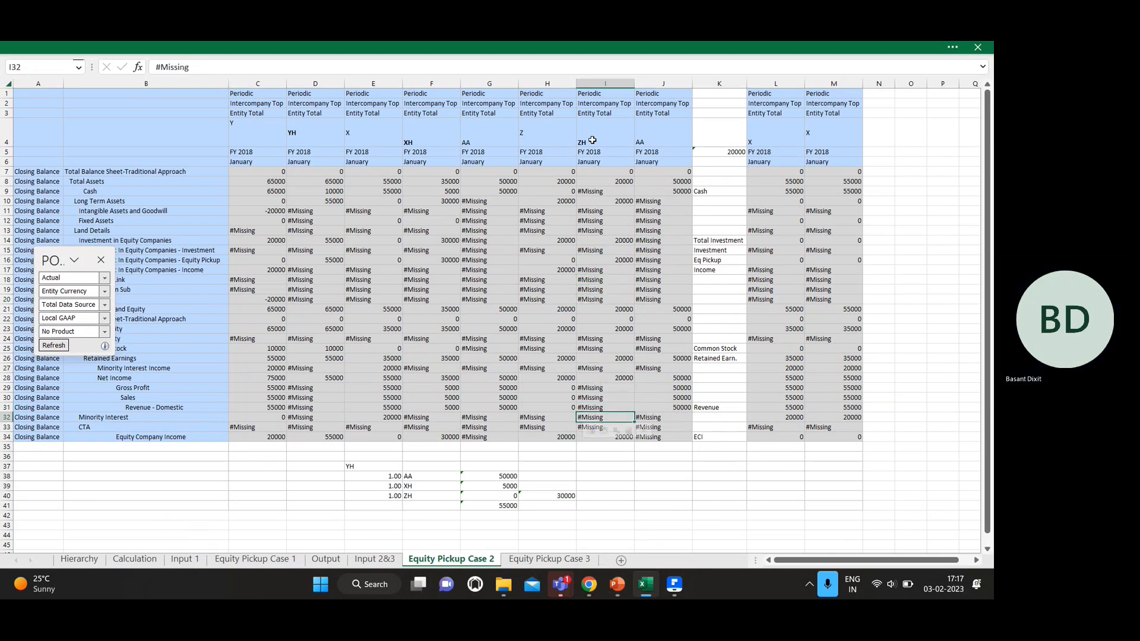
key("Down")
key("Down")
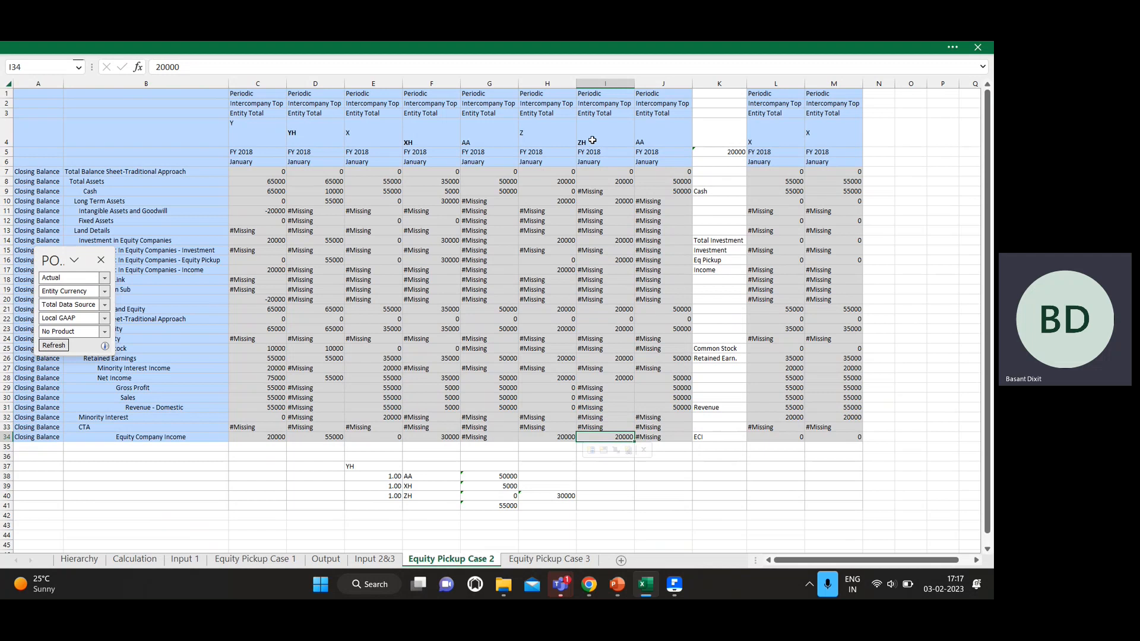
- Check ZH's Total Liabilities and Equity in cell I21 and the balance check row beneath it
key("Up")
key("Up")
key("Up")
key("Up")
key("Up")
key("Up")
key("Up")
key("Up")
key("Up")
key("Up")
key("Up")
key("Up")
key("Up")
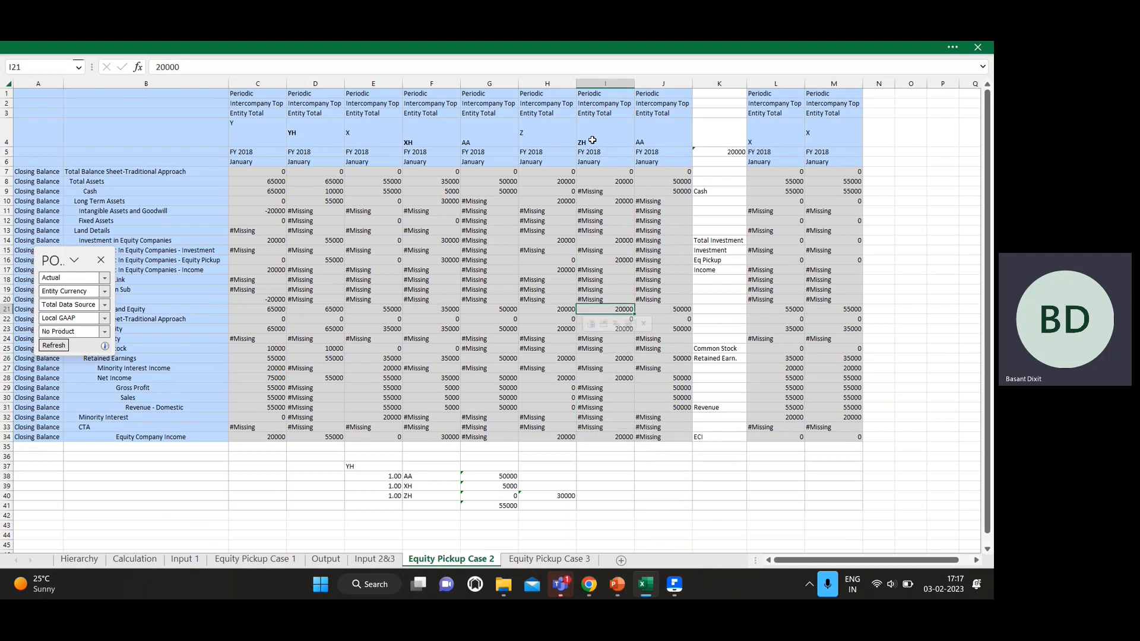
key("Down")
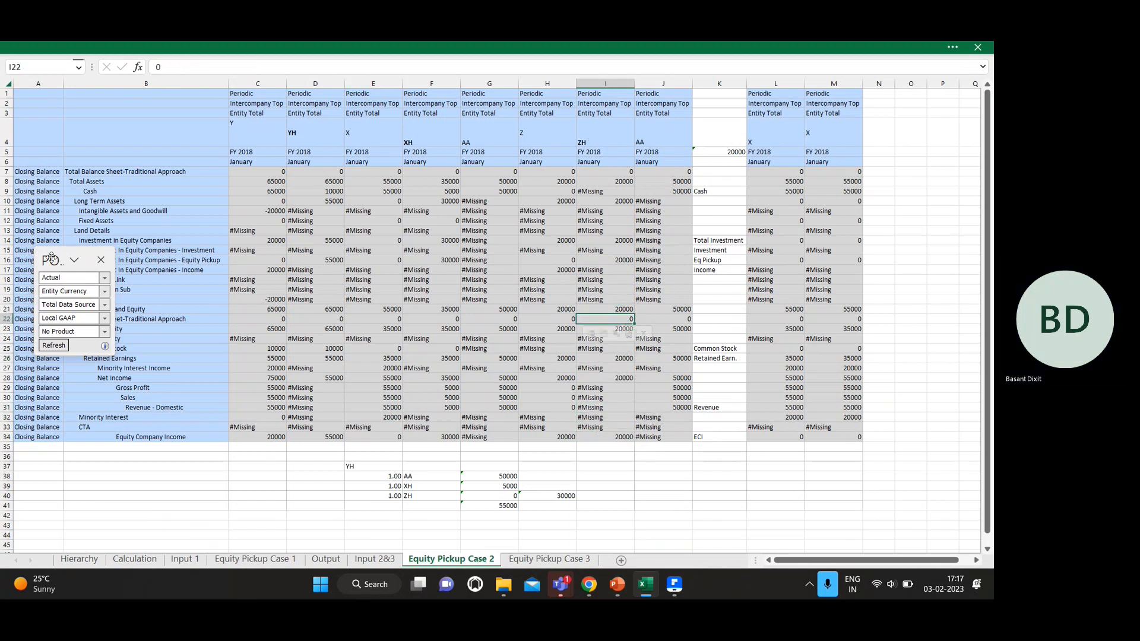
- Move the floating POV box off the liabilities and equity row labels and review the Retained Earnings row across to ZH
left_click_drag(51, 258, 69, 171)
left_click(168, 357)
key("shift+space")
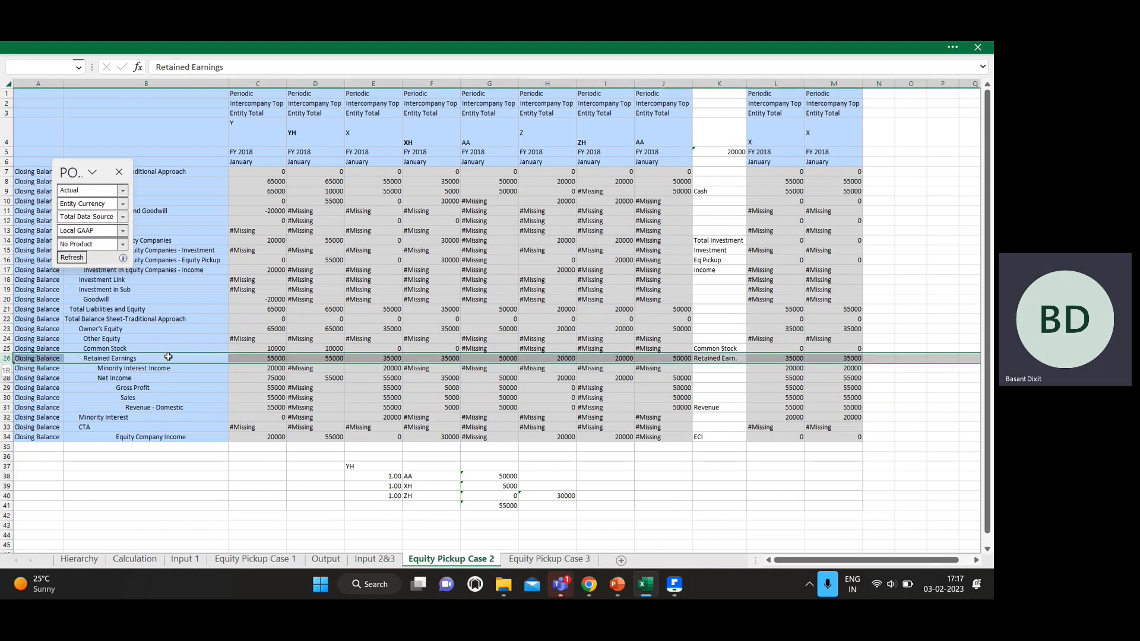
key("Right")
key("Right")
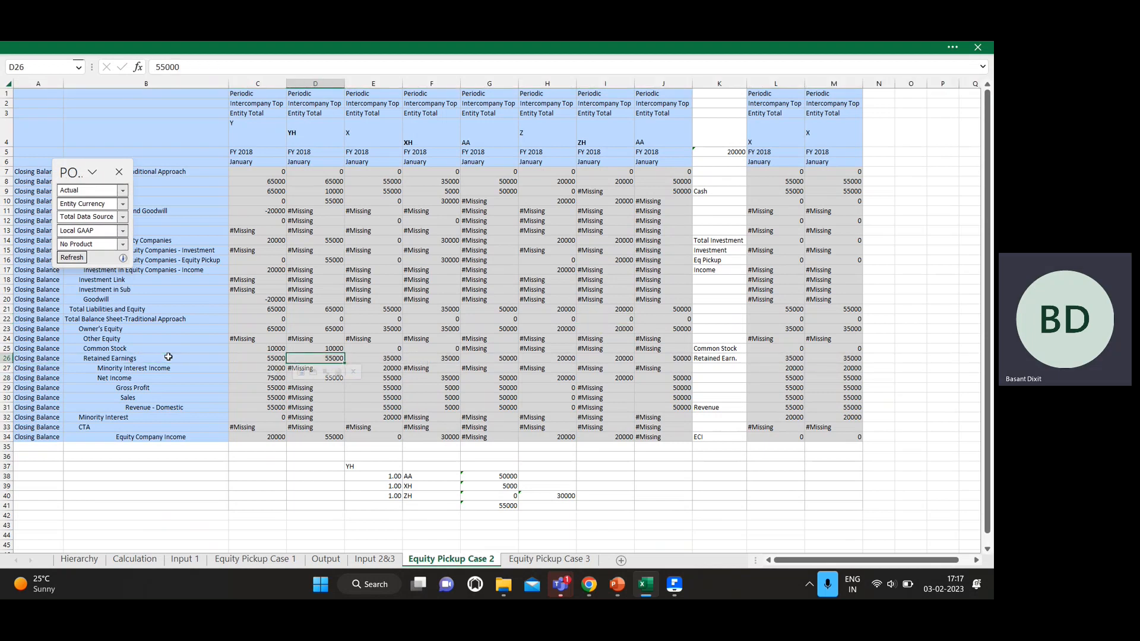
key("Right")
key("Right")
key("Right")
key("Right")
key("Right")
- Check ZH's Owner's Equity in cell I23 against its Total Liabilities and Equity in cell I21
key("Up")
key("Up")
key("Up")
key("Up")
key("Up")
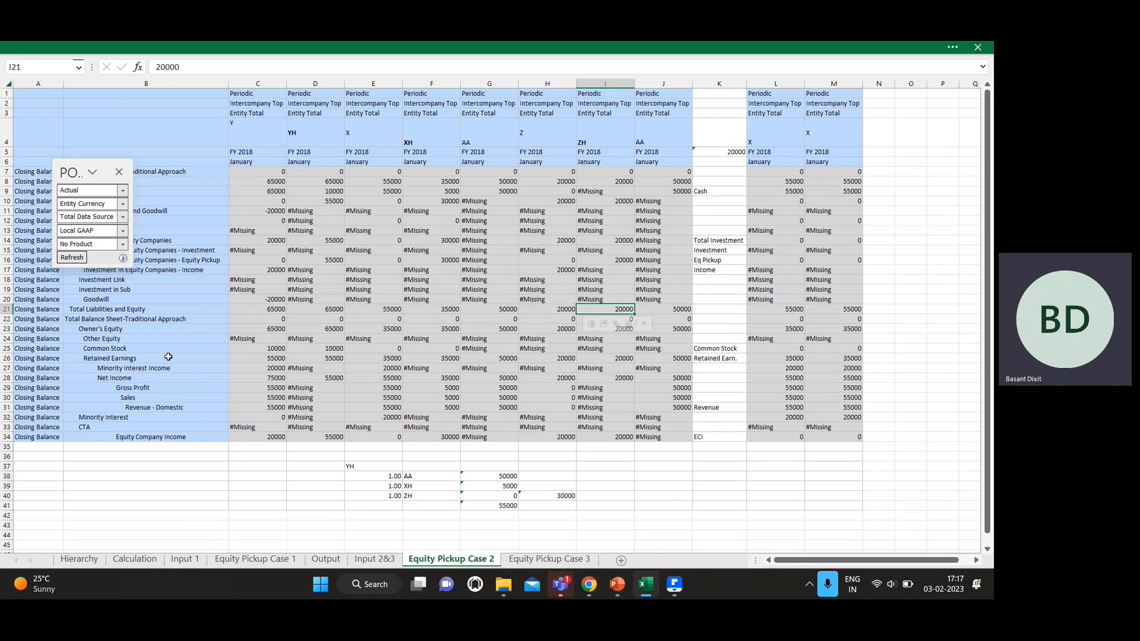
key("Down")
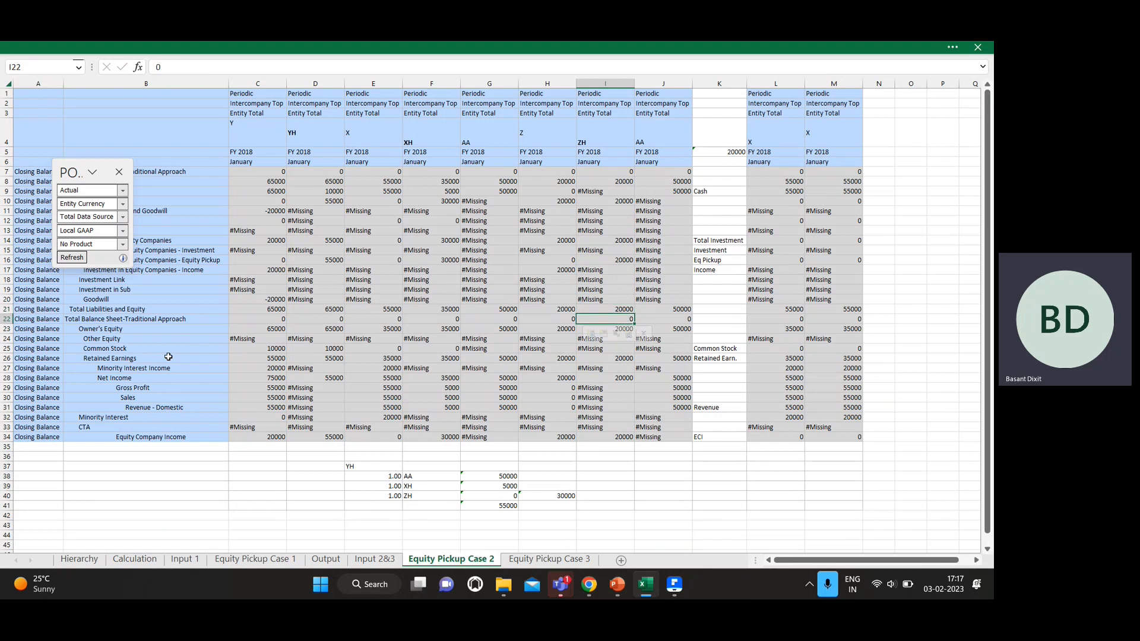
key("Down")
key("Left")
key("Right")
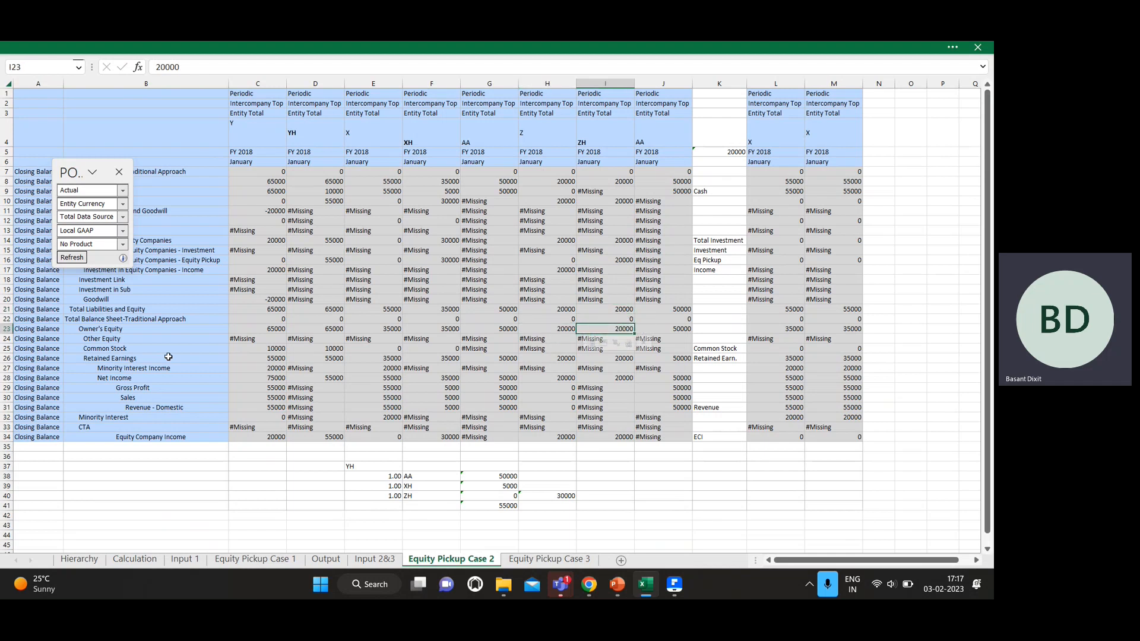
key("Up")
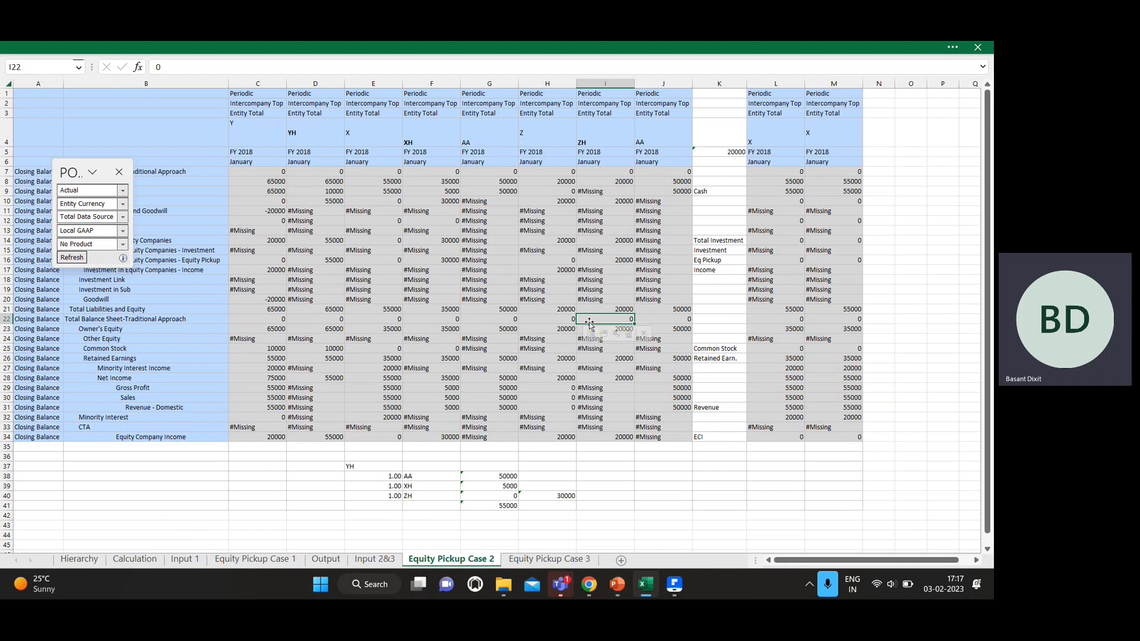
- Inspect entity Z's column H values from Total Liabilities and Equity up to the Cash and long-term asset rows
left_click(572, 311)
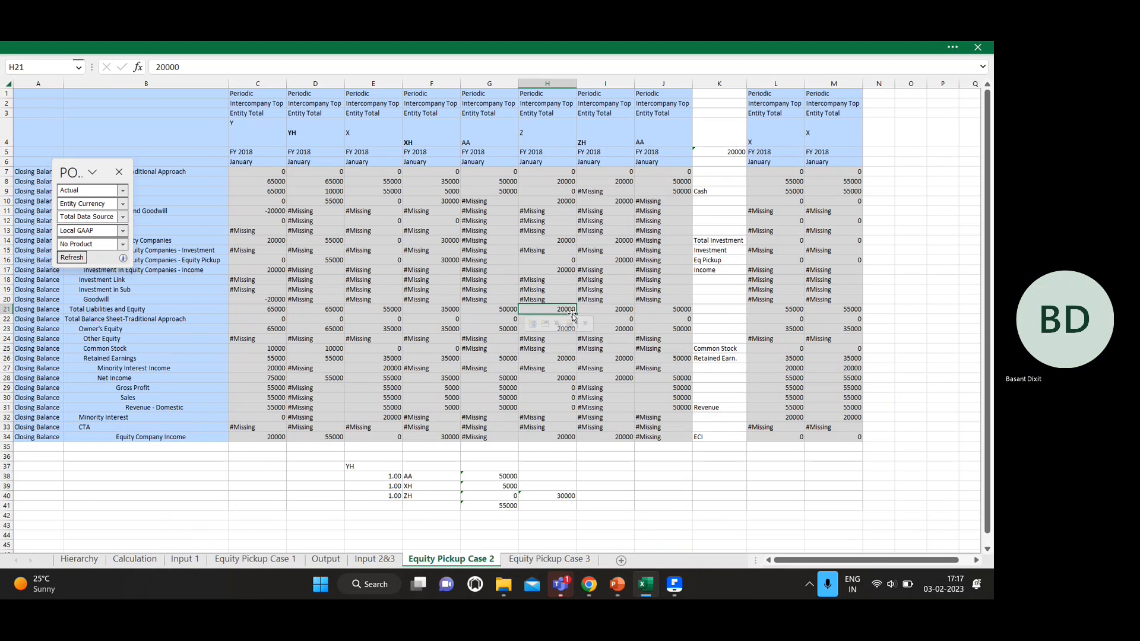
key("Up")
key("Up")
key("Up")
key("Up")
key("Up")
key("Up")
key("Up")
key("Up")
key("Up")
key("Up")
key("Up")
key("Up")
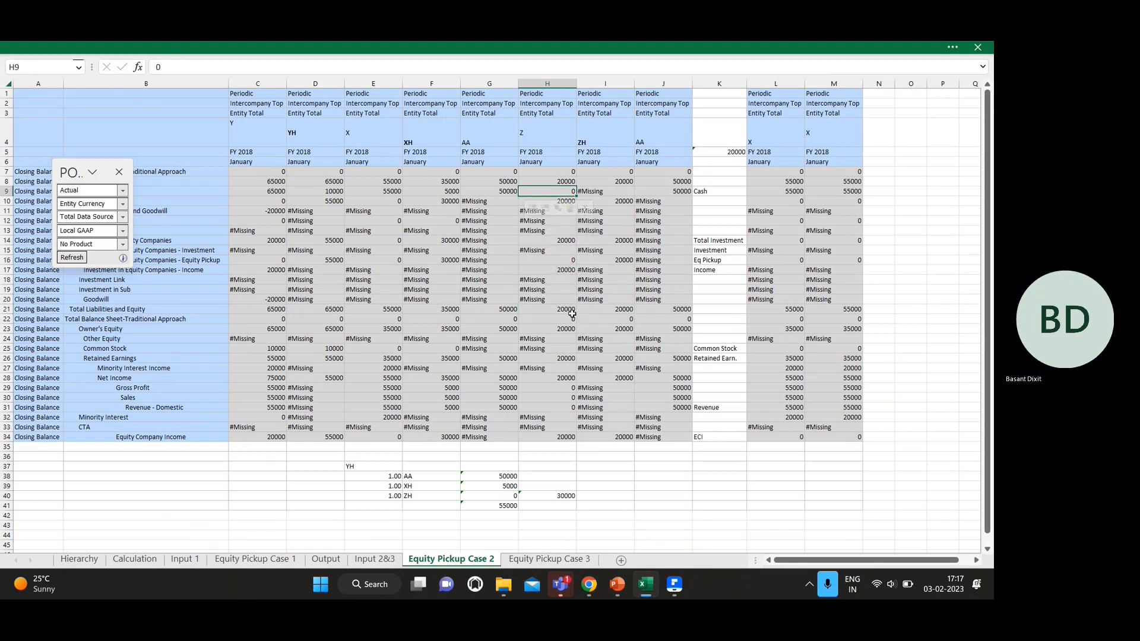
key("Down")
key("Down")
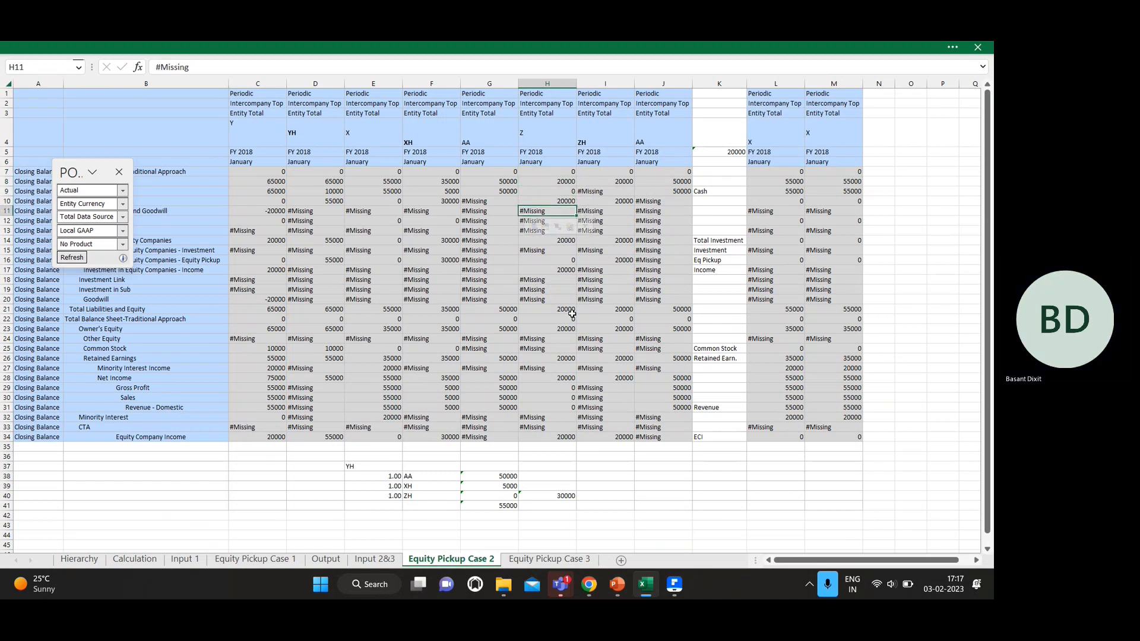
key("alt+Tab")
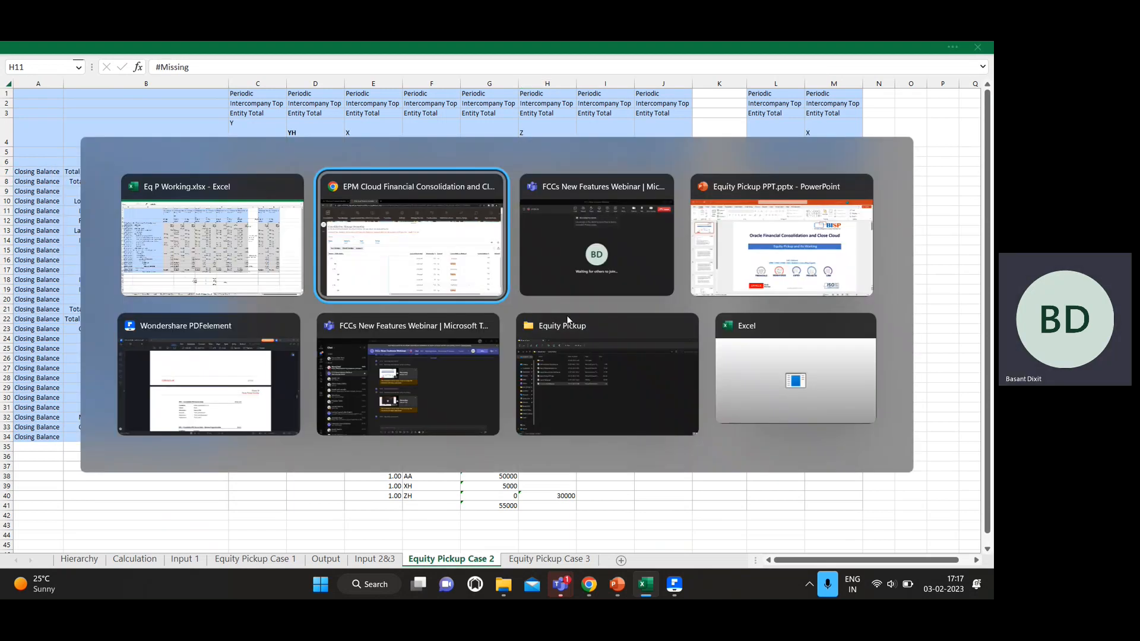
key("alt+shift+Tab")
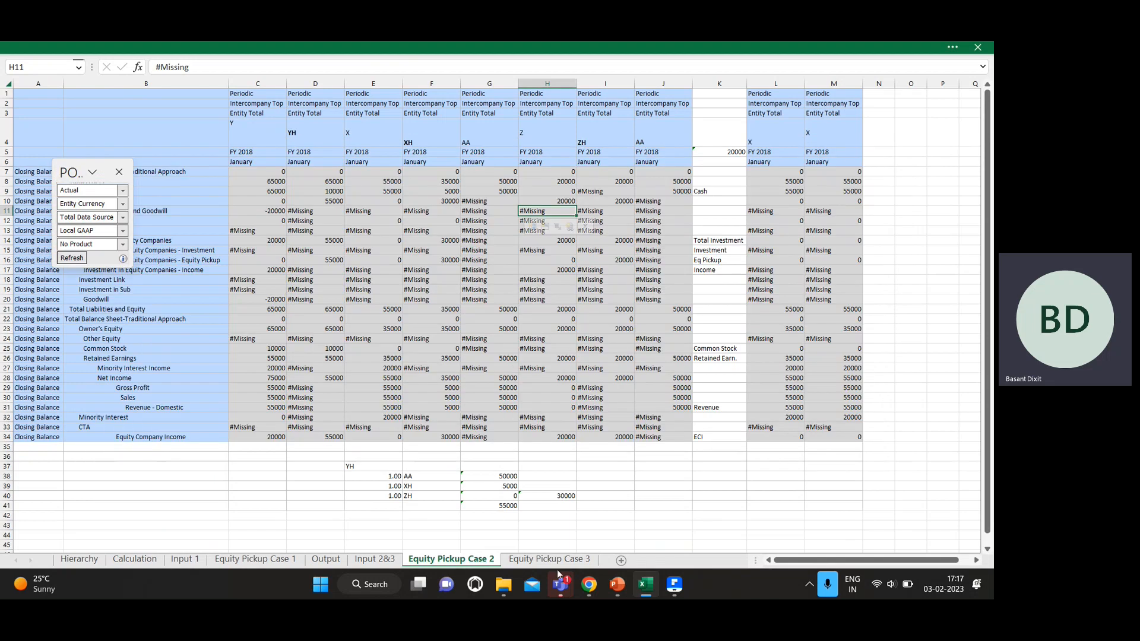
key("alt+Tab")
key("alt+Tab")
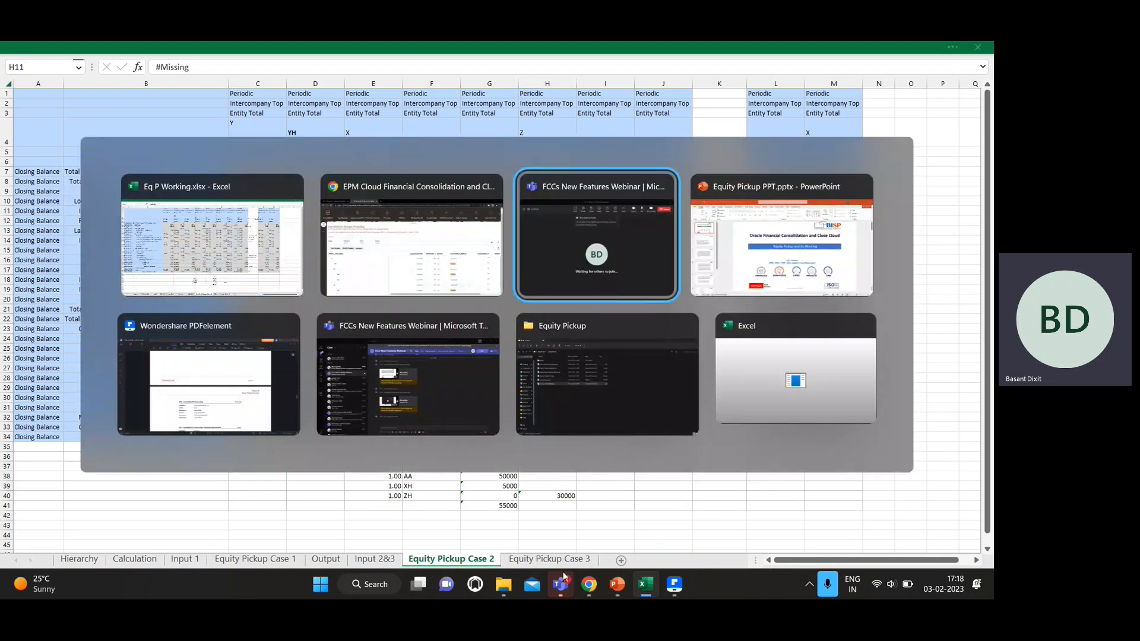
key("alt+shift+Tab")
key("alt+shift+Tab")
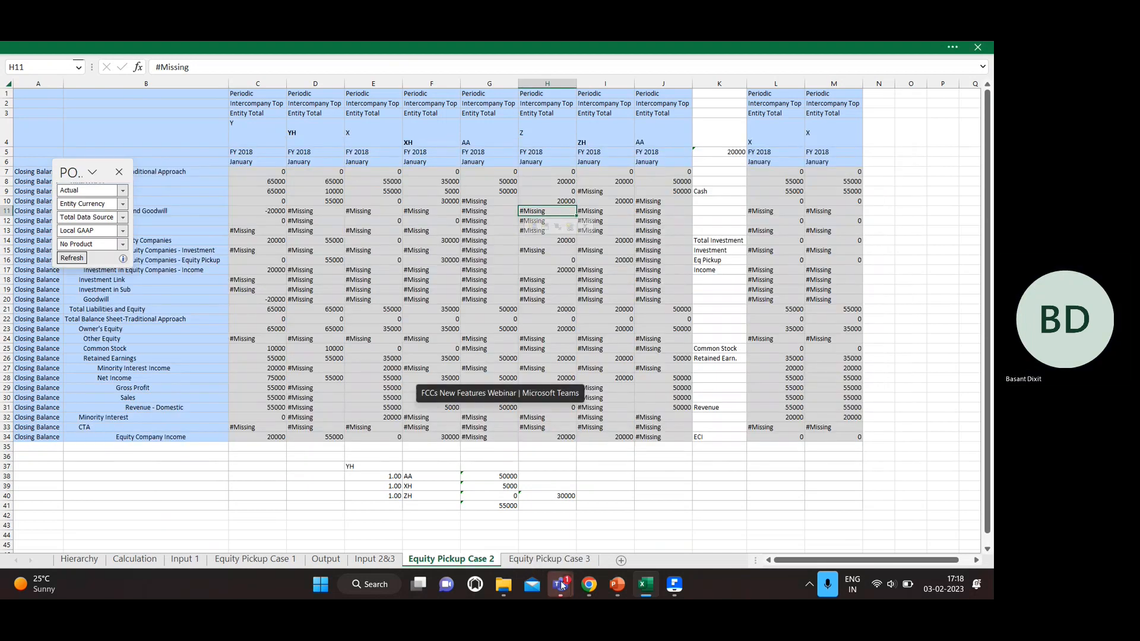
- Trace ZH's column from Minority Interest Income up through Owner's Equity to the Investment in Equity Companies total in cell I14
left_click(606, 367)
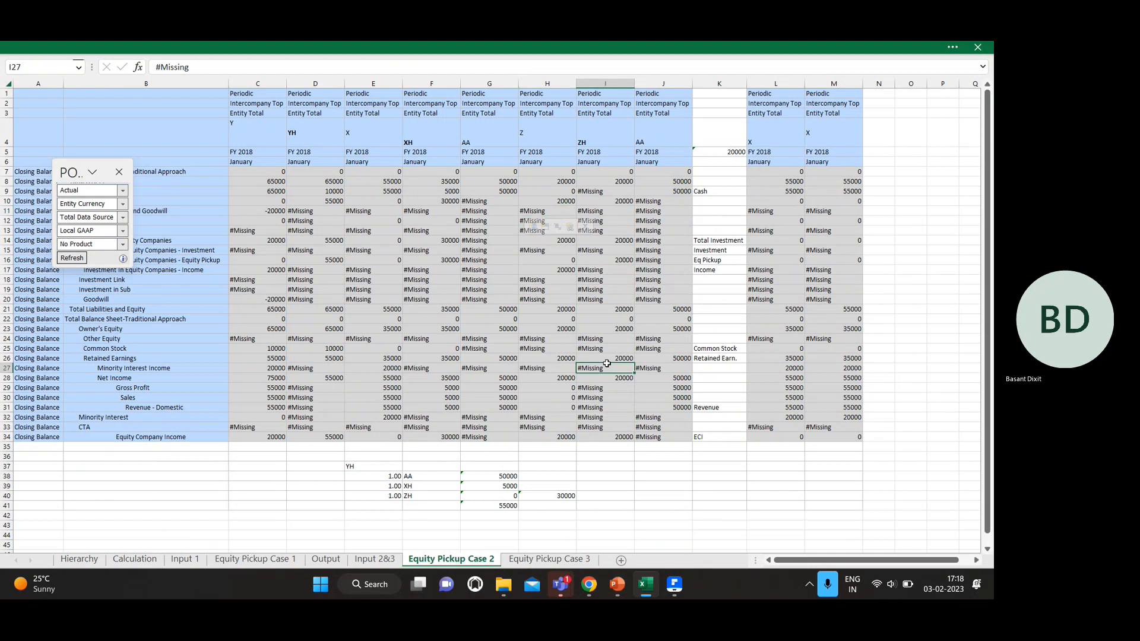
key("Up")
key("Up")
key("Up")
key("Up")
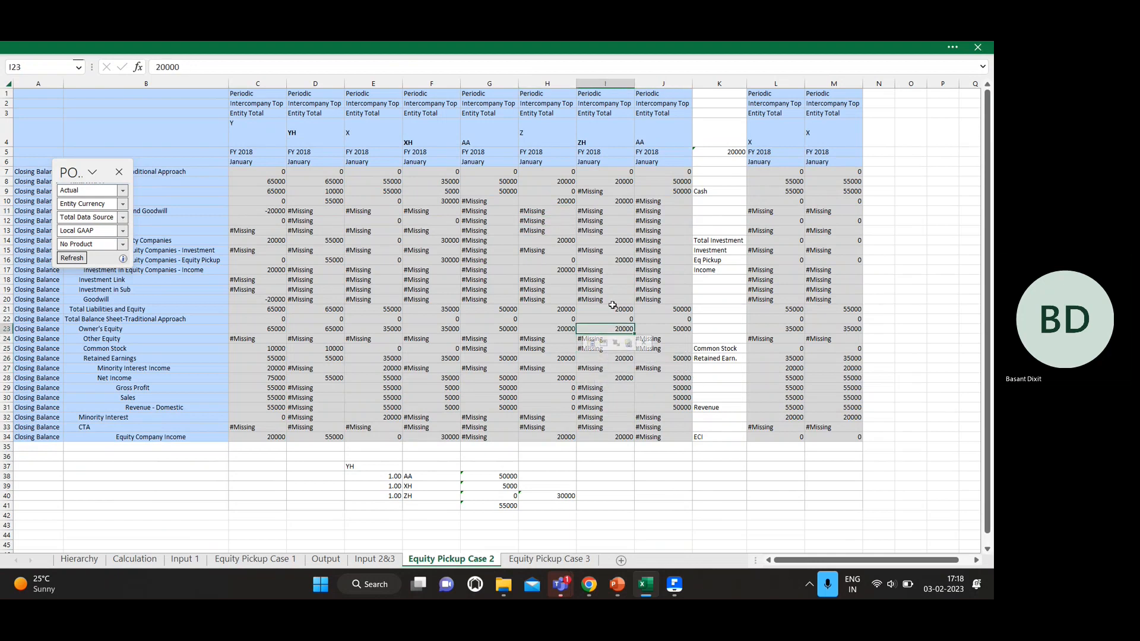
key("Up")
key("Up")
key("Up")
key("Up")
key("Up")
key("Up")
key("Up")
key("Up")
key("Up")
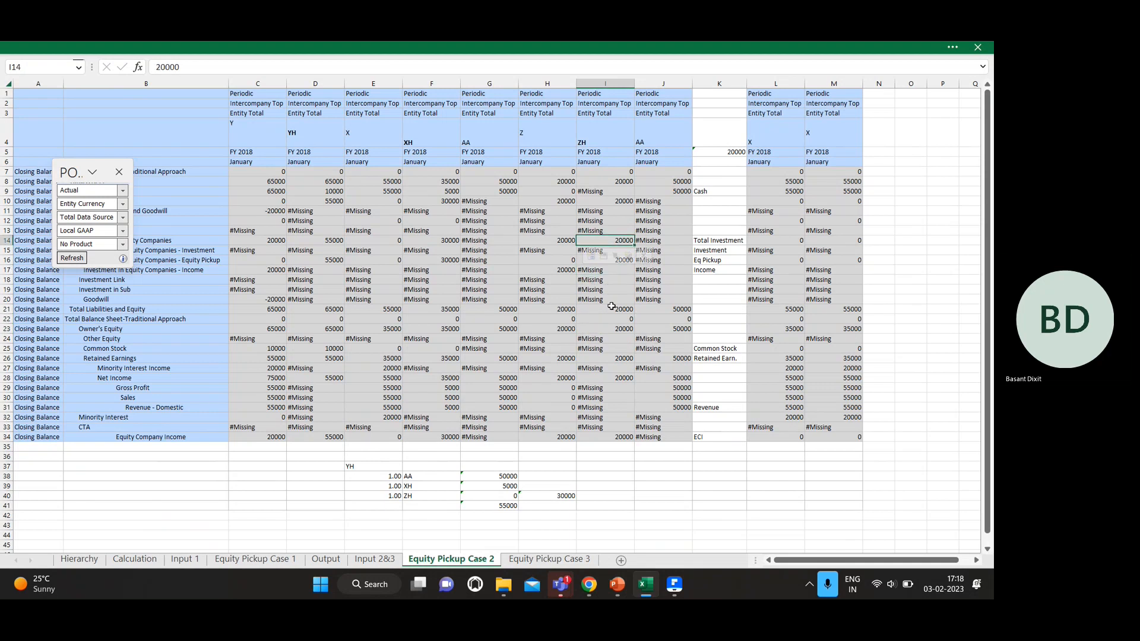
- Compare Z's and ZH's Investment in Equity Companies and Equity Pickup values in rows 14 to 16
key("Left")
key("Left")
key("Right")
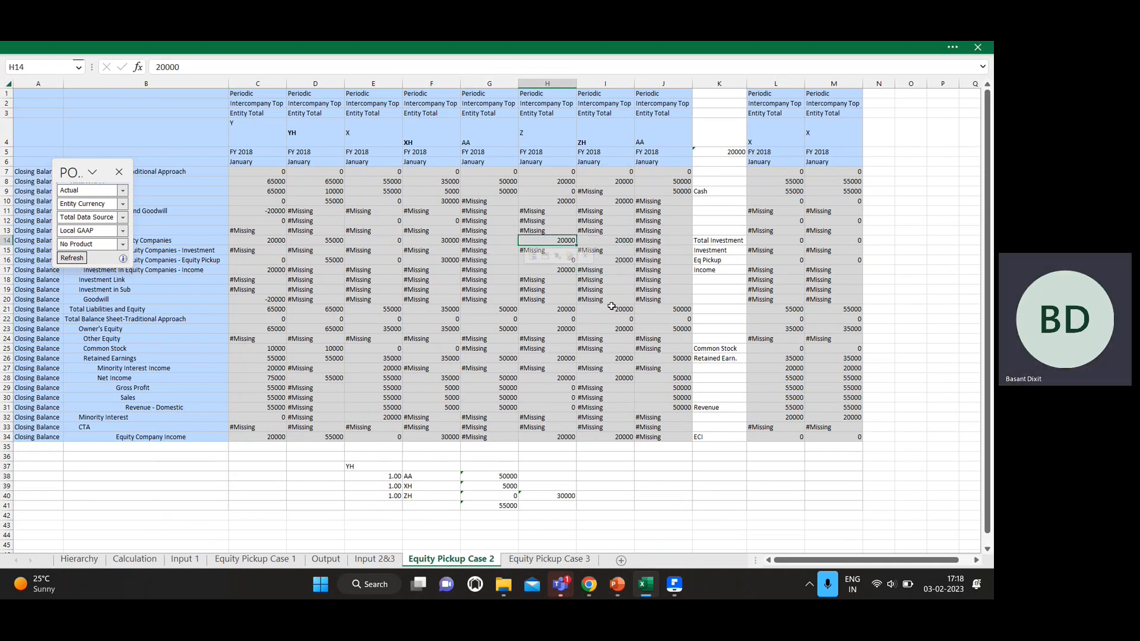
key("Down")
key("Right")
key("Down")
key("Left")
key("Right")
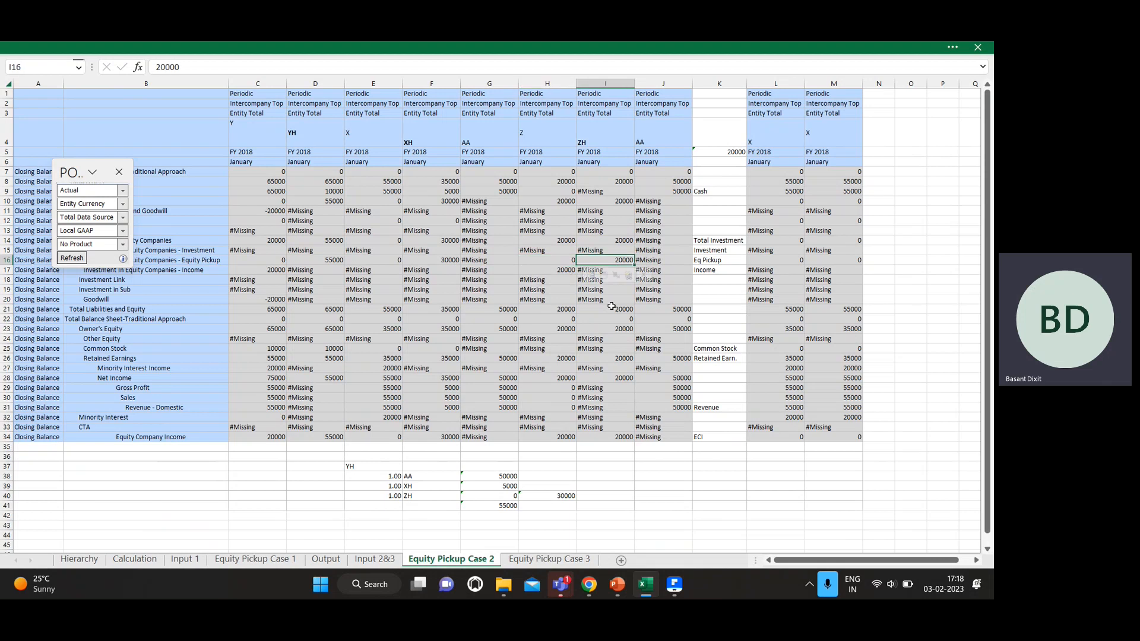
- Move the POV box higher over the header rows and review the consolidated-entity-level rule in row 21 of the Calculation sheet
left_click_drag(63, 172, 54, 123)
left_click(134, 559)
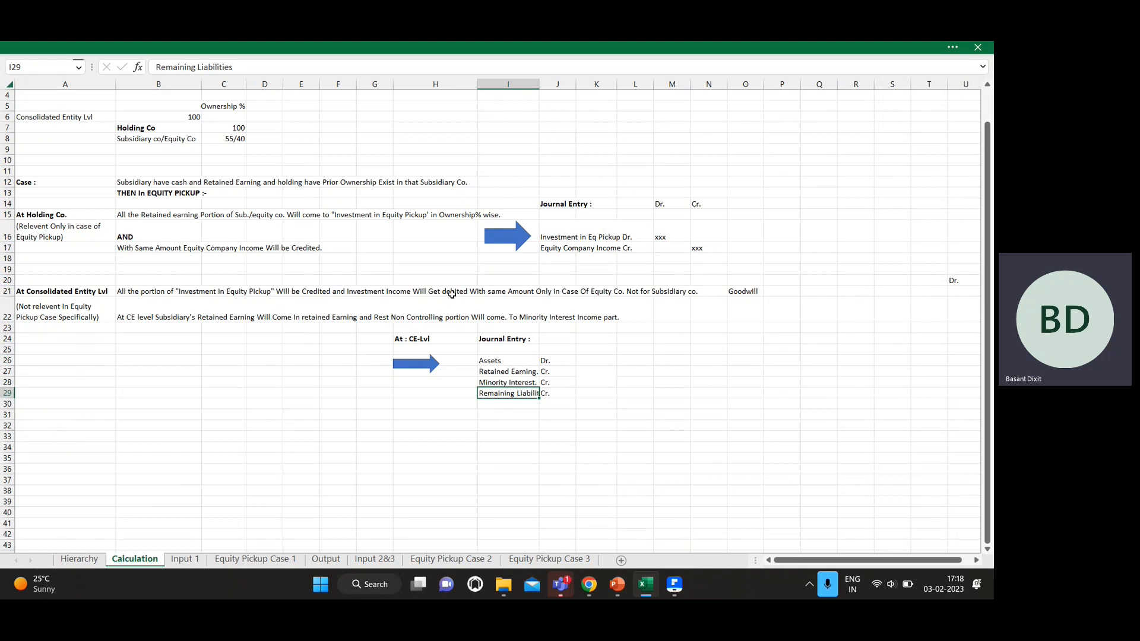
scroll(311, 285, "up", 1)
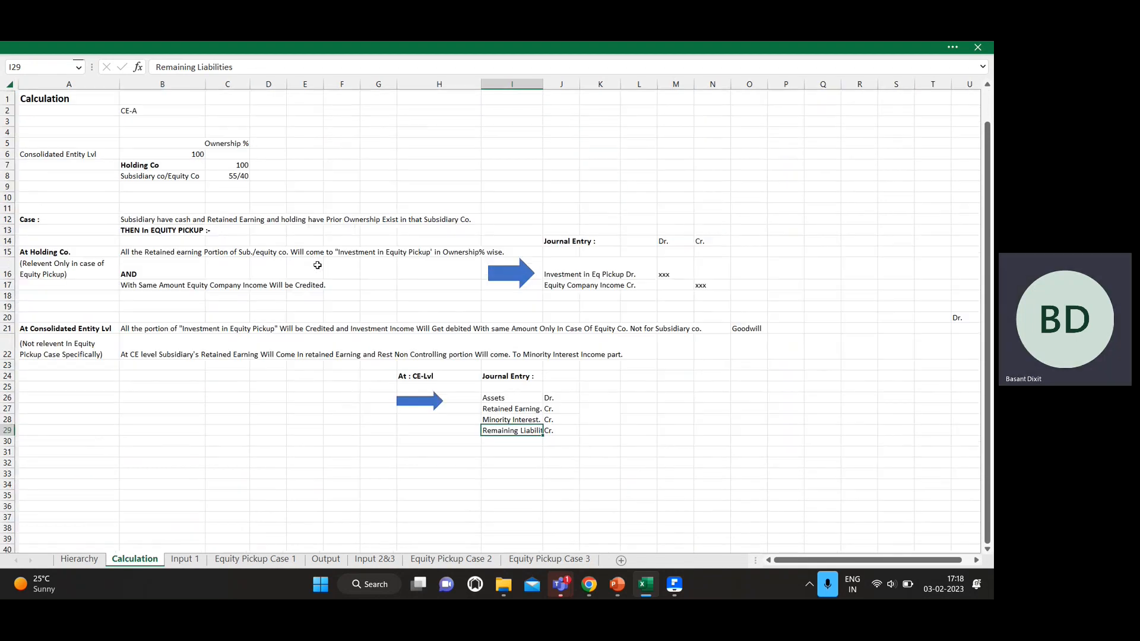
left_click(158, 328)
left_click(228, 330)
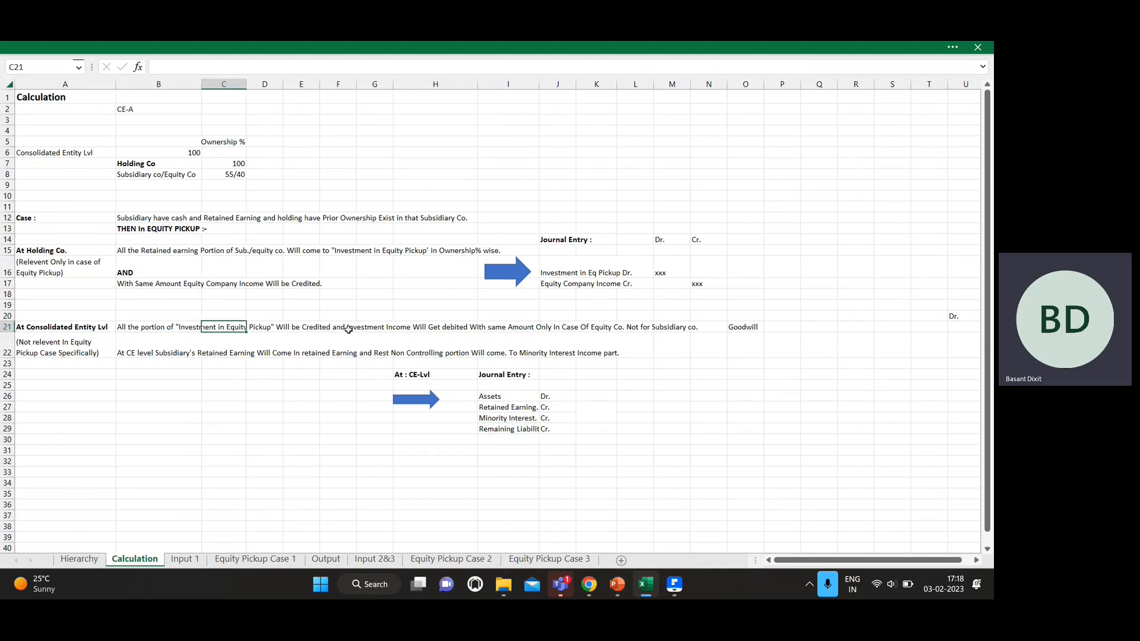
left_click(375, 328)
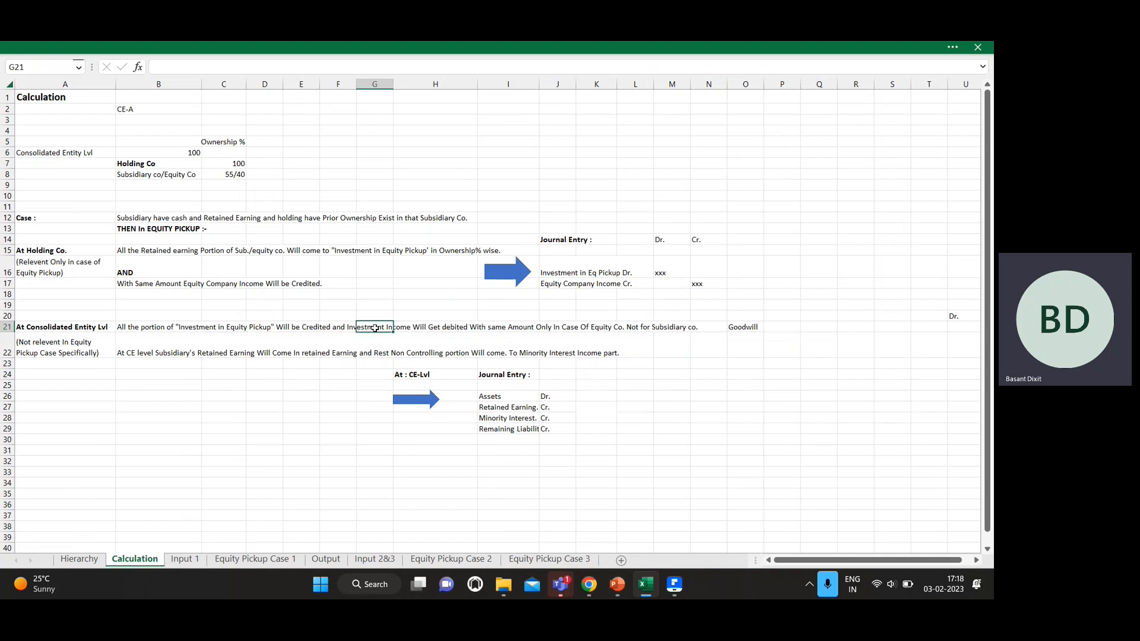
- Return to the Equity Pickup Case 2 sheet and recheck ZH's Equity Pickup value in cell I16
left_click(479, 561)
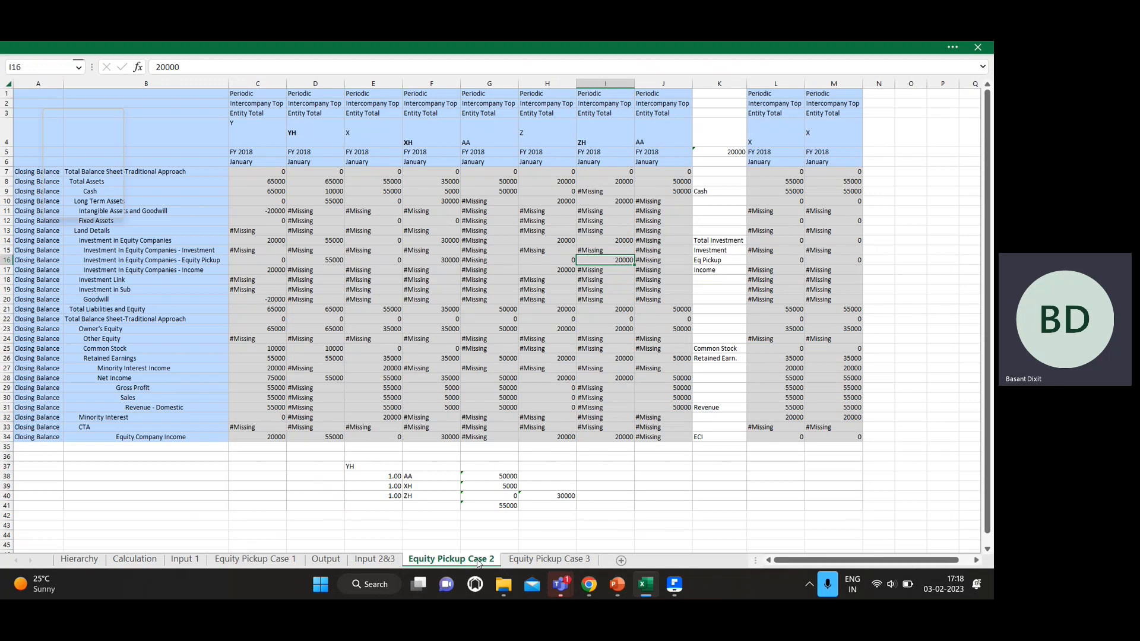
left_click(597, 271)
key("Up")
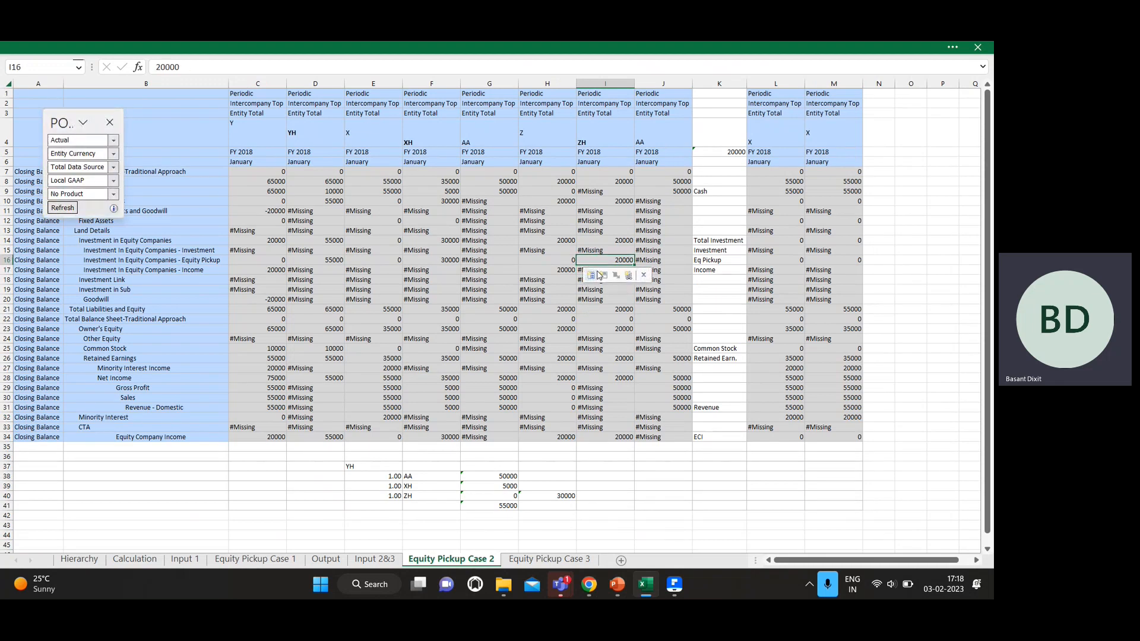
- Review Z's column on the Equity Pickup Case 2 sheet, from Investment in Equity Companies and its Income line down to Equity Company Income
key("Left")
key("Down")
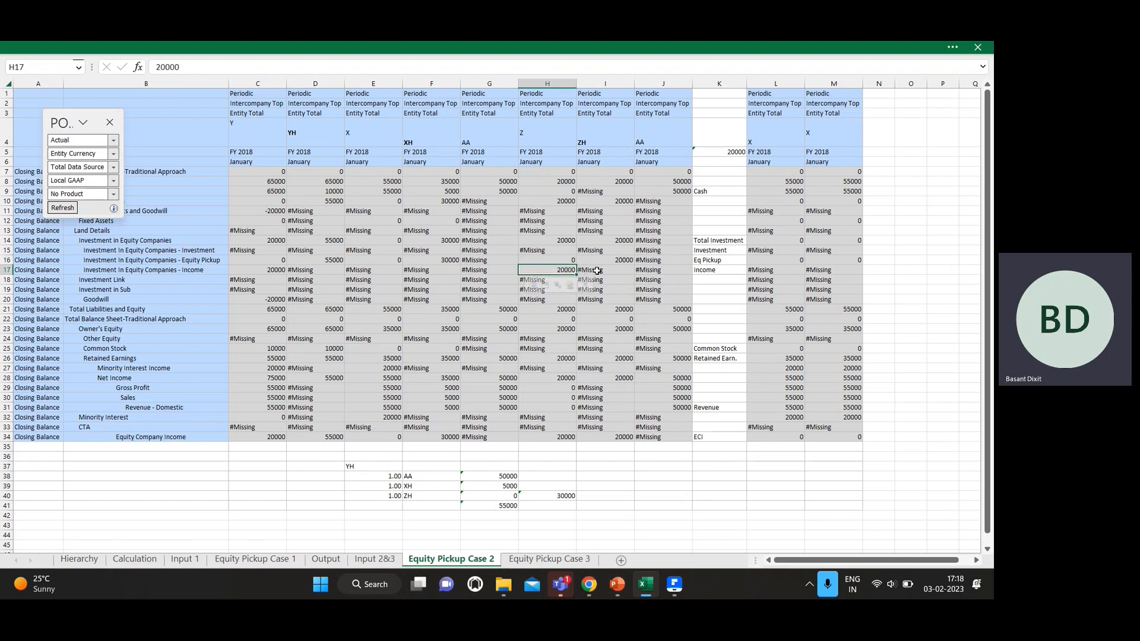
key("Up")
key("Up")
key("Up")
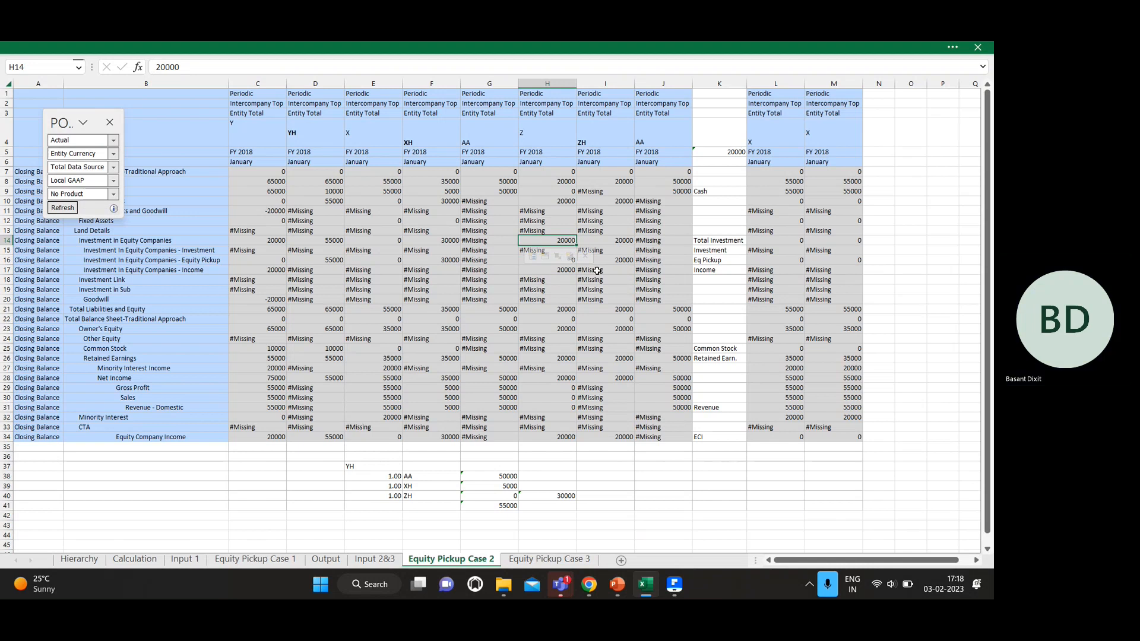
key("Down")
key("Down")
key("Down")
key("Down")
key("Down")
key("Down")
key("Down")
key("Down")
key("Down")
key("Down")
key("Down")
key("Down")
key("Down")
key("Down")
key("Down")
key("Down")
key("Down")
key("Down")
key("Down")
key("Down")
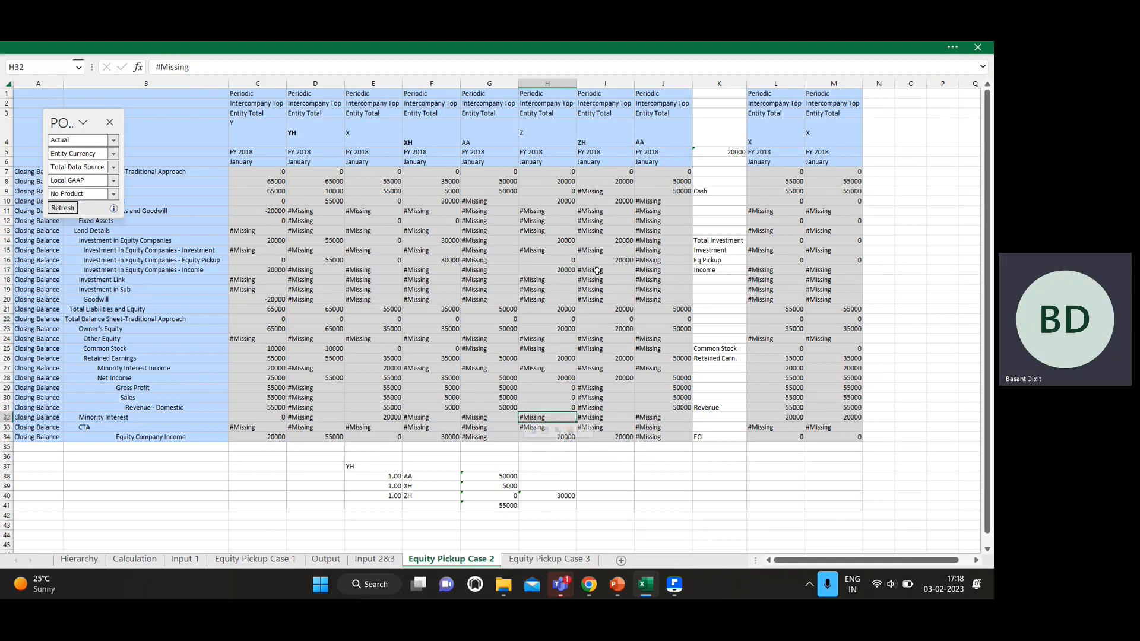
key("Up")
key("Up")
key("Up")
- Trace AA's column upward from Revenue - Domestic through Retained Earnings, and continue into XH's column up to the investment rows
key("Left")
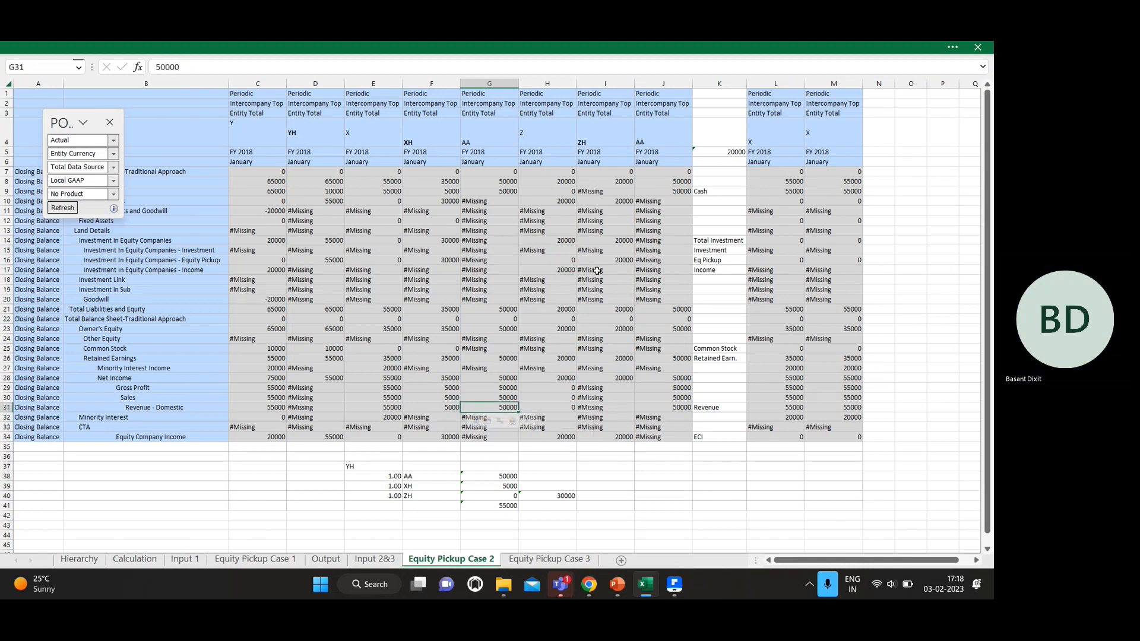
key("Up")
key("Up")
key("Up")
key("Up")
key("Up")
key("Up")
key("Up")
key("Up")
key("Up")
key("Up")
key("Up")
key("Up")
key("Up")
key("Up")
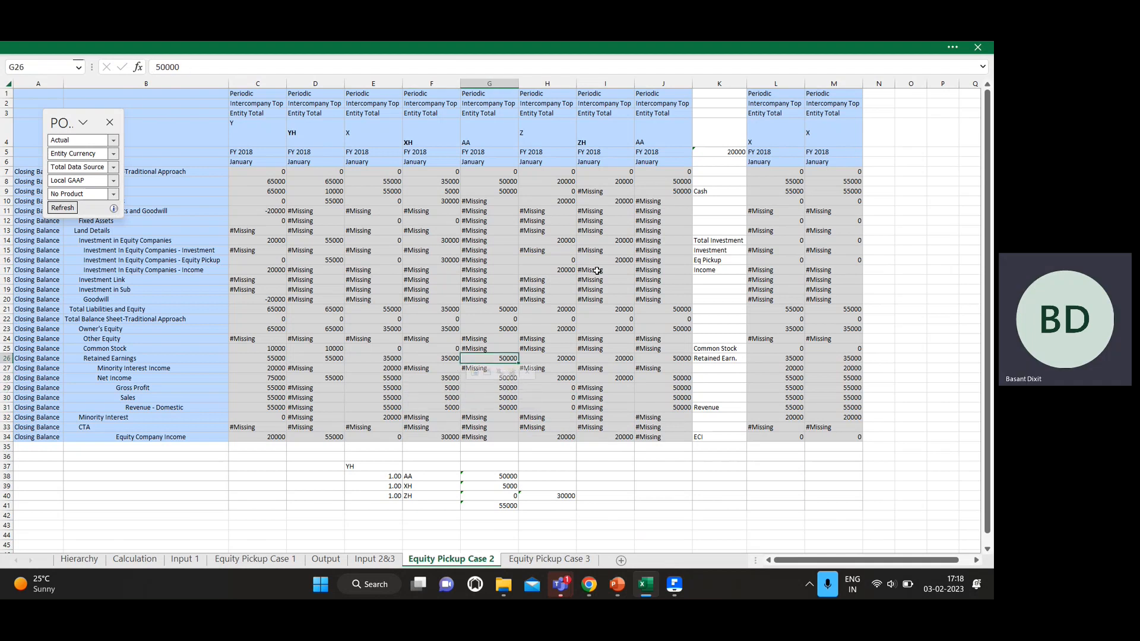
key("Left")
key("Up")
key("Up")
key("Up")
key("Up")
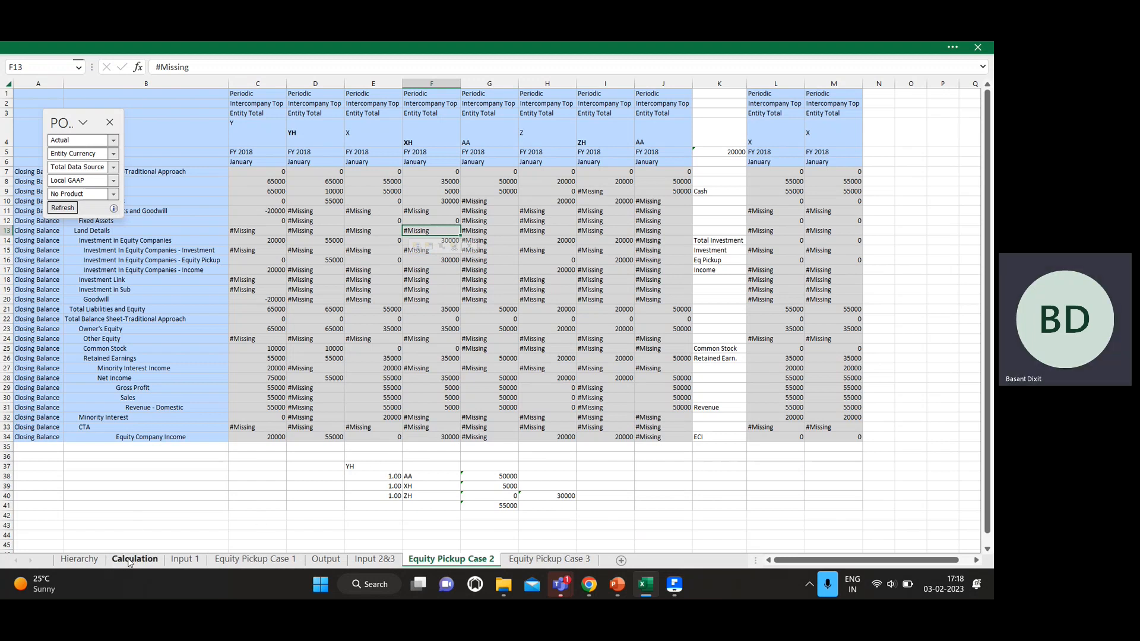
- Check X's 60% ownership of A on the Hierarchy sheet and calculate +50000*.60 in cell O15 of Equity Pickup Case 2
left_click(79, 559)
left_click(456, 339)
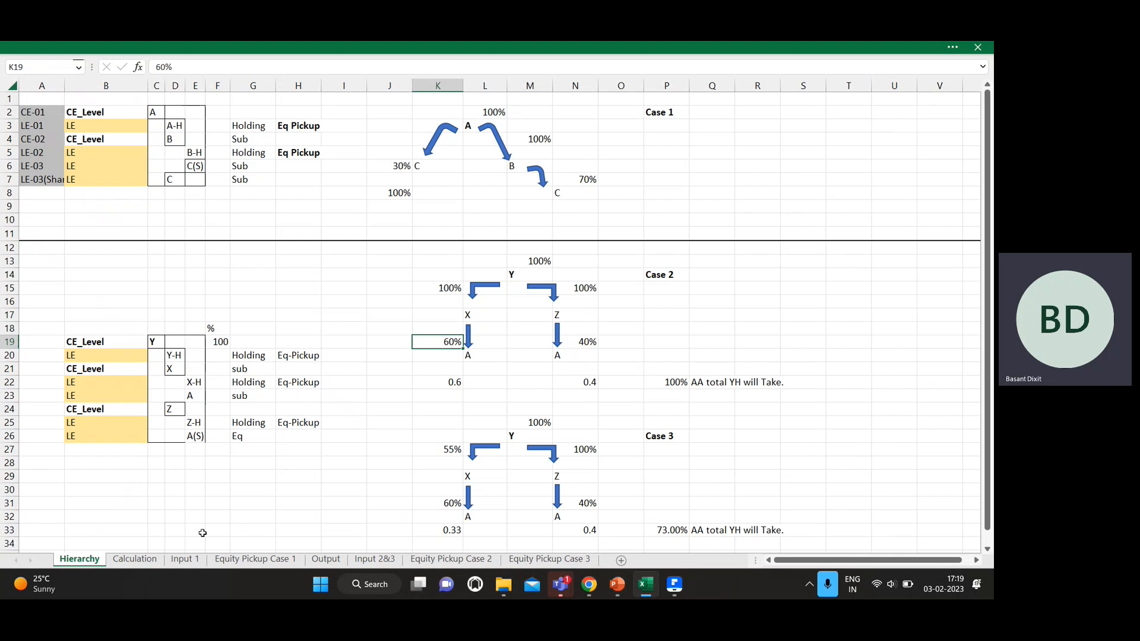
left_click(445, 560)
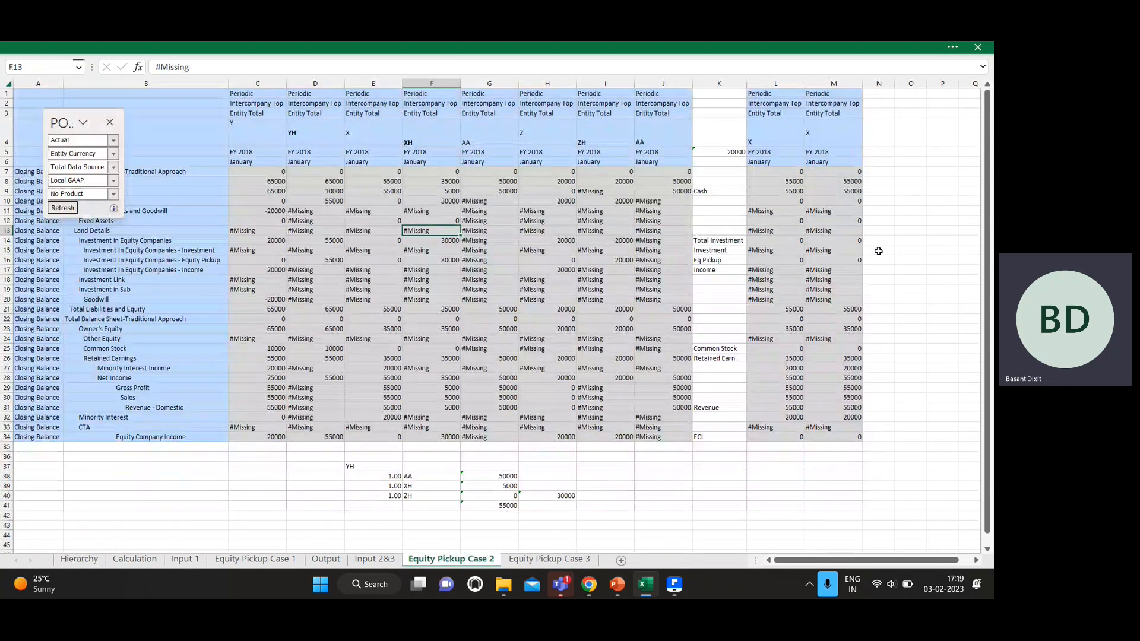
left_click(904, 250)
type("+50000*.60")
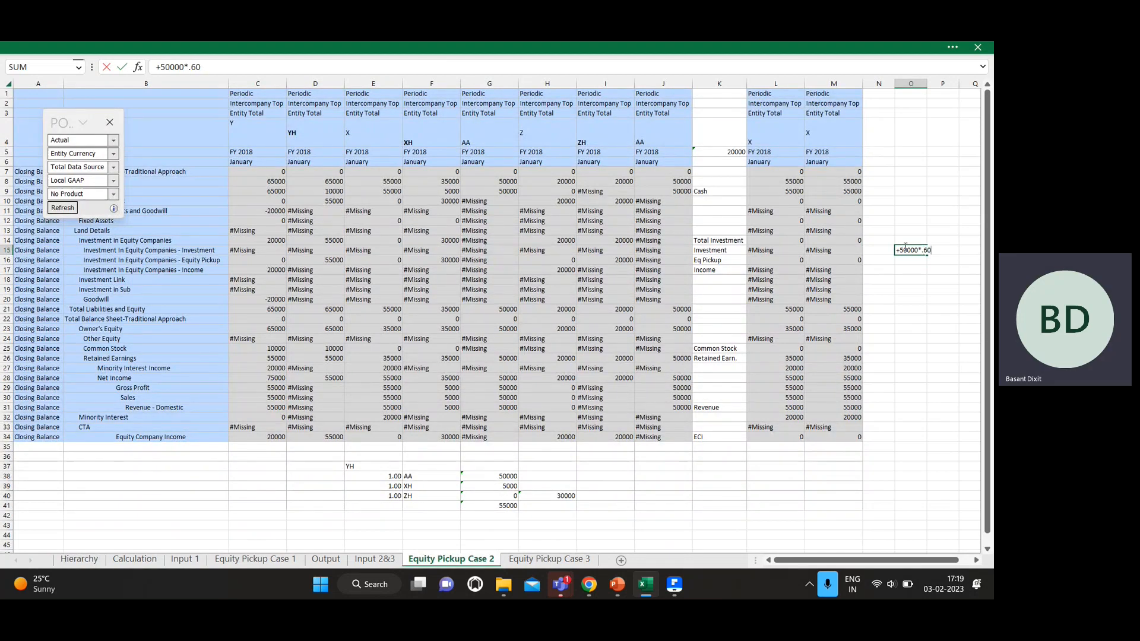
key("Return")
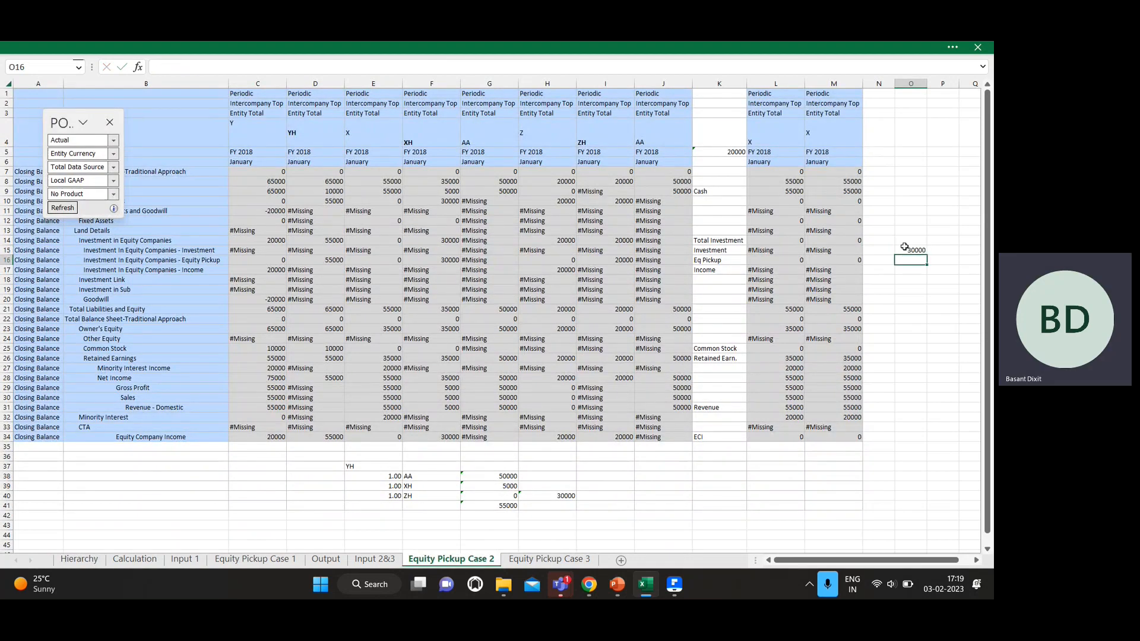
- Bold XH's Equity Pickup value in F16 and Investment in Equity Companies total in F14
left_click(452, 261)
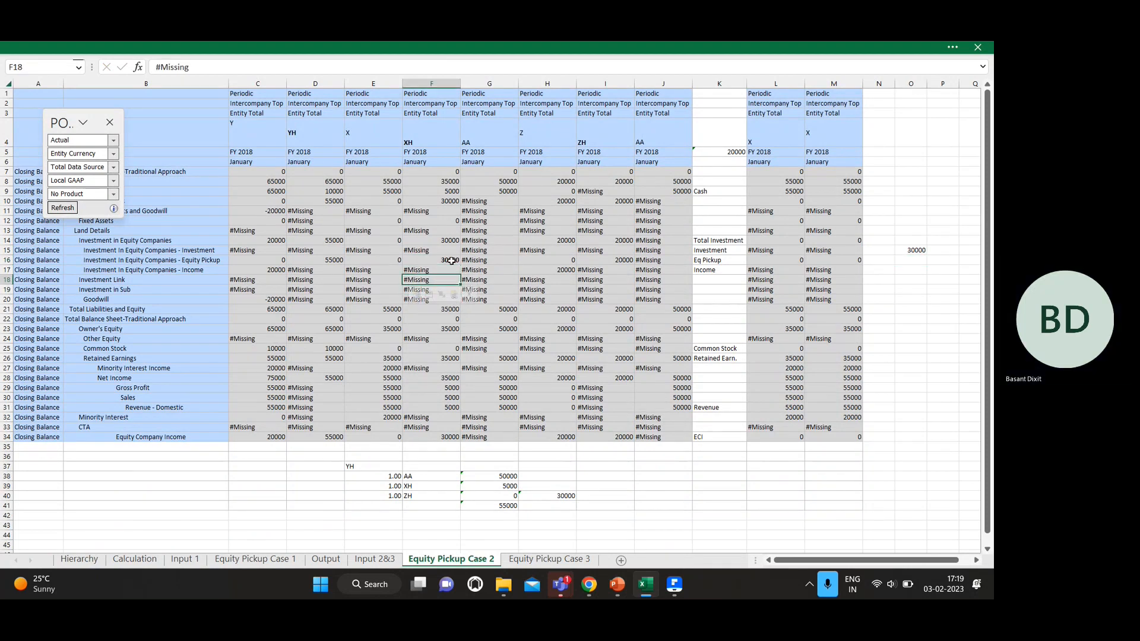
key("Up")
key("Up")
key("Down")
key("Up")
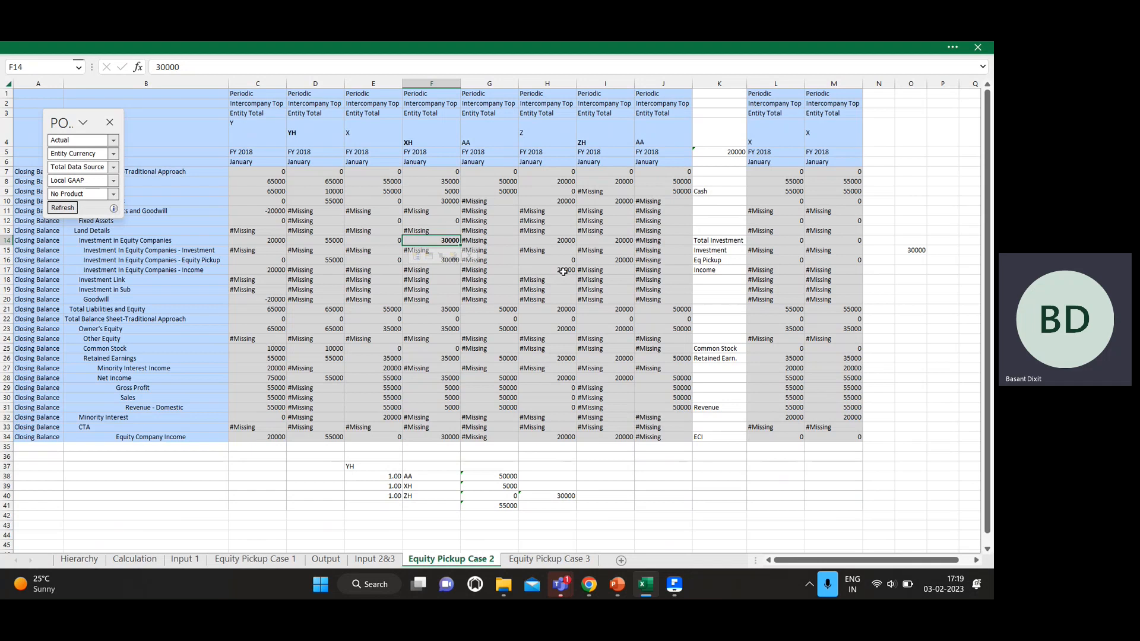
- Compare X's and XH's columns from Investment in Equity Companies in row 14 down to Owner's Equity in row 23
left_click(379, 270)
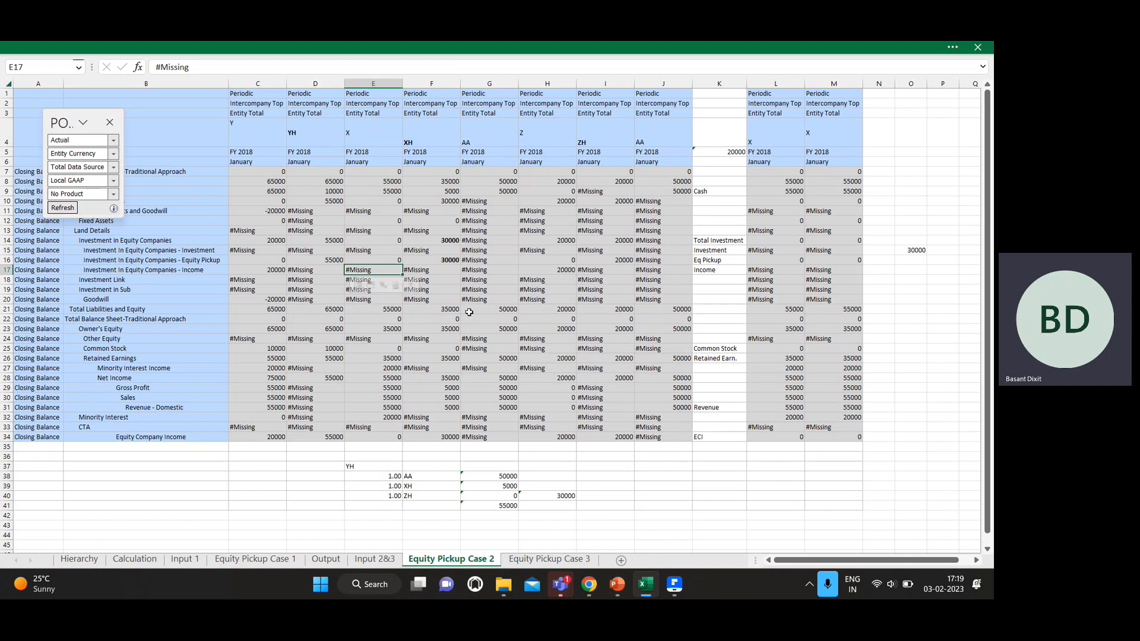
key("Down")
key("Right")
key("Left")
key("Down")
key("Right")
key("Down")
key("Down")
key("Down")
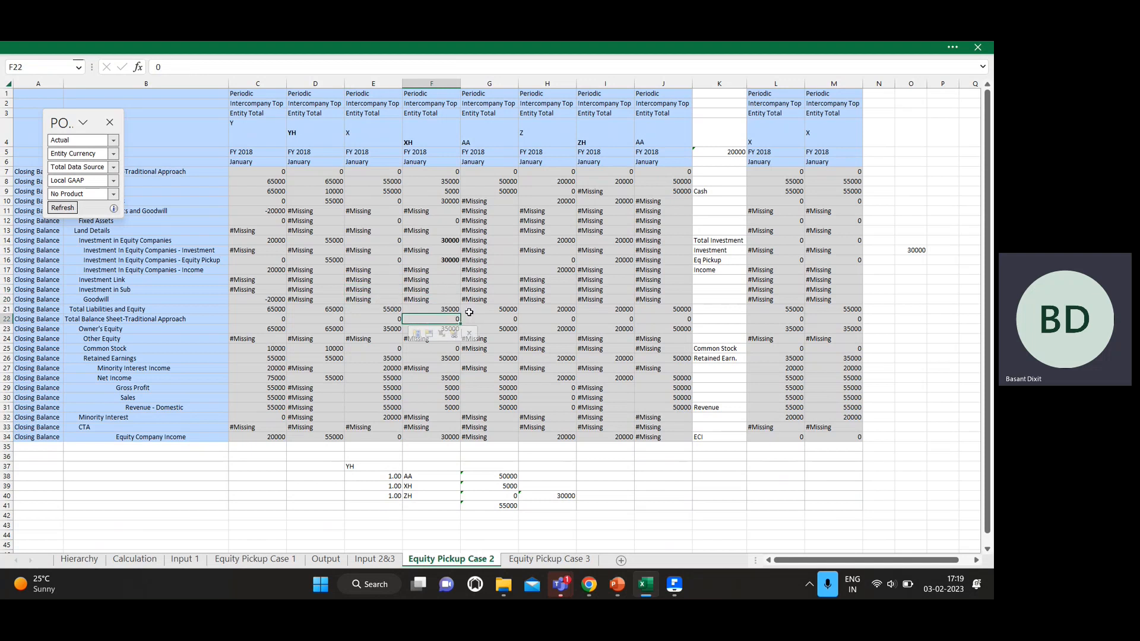
key("Down")
key("Left")
key("Up")
key("Up")
key("Up")
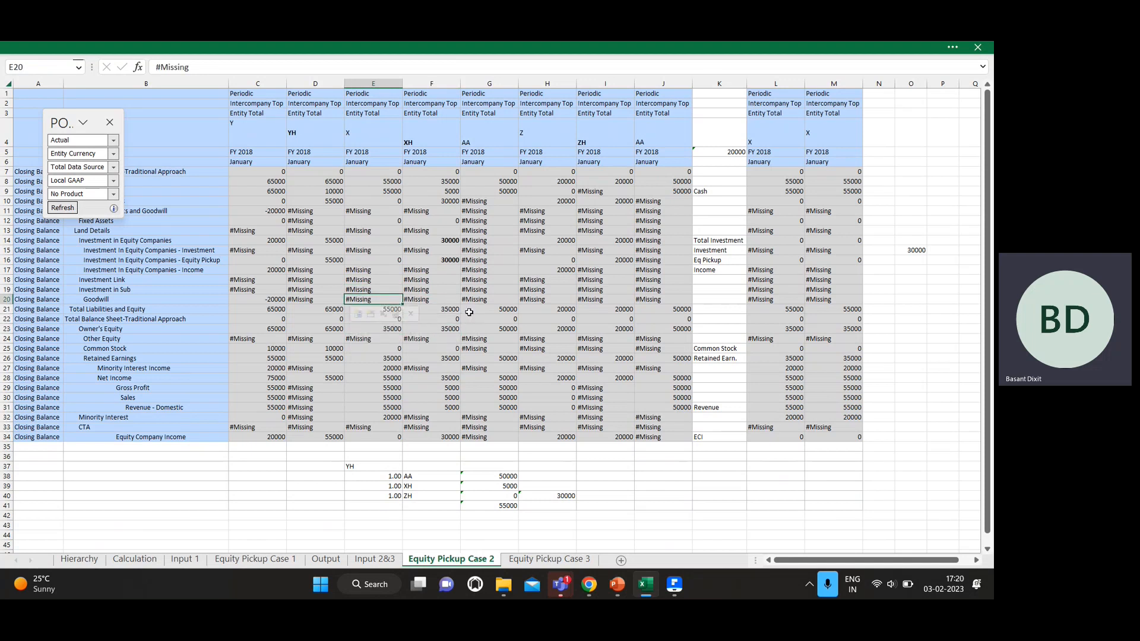
key("Up")
key("Up")
key("Up")
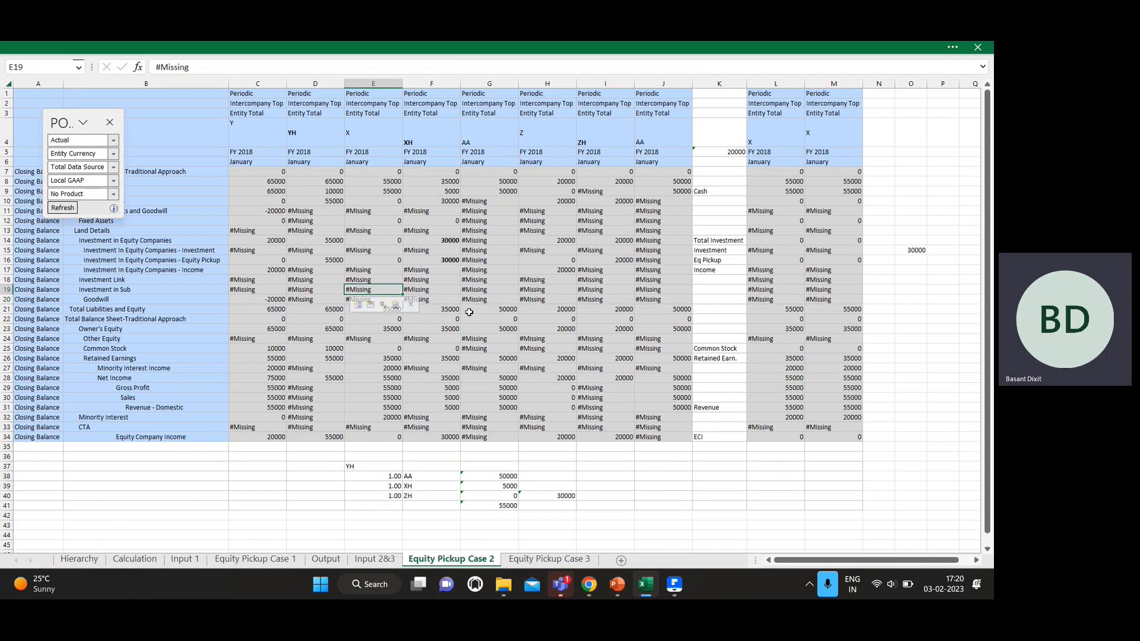
key("Up")
key("Right")
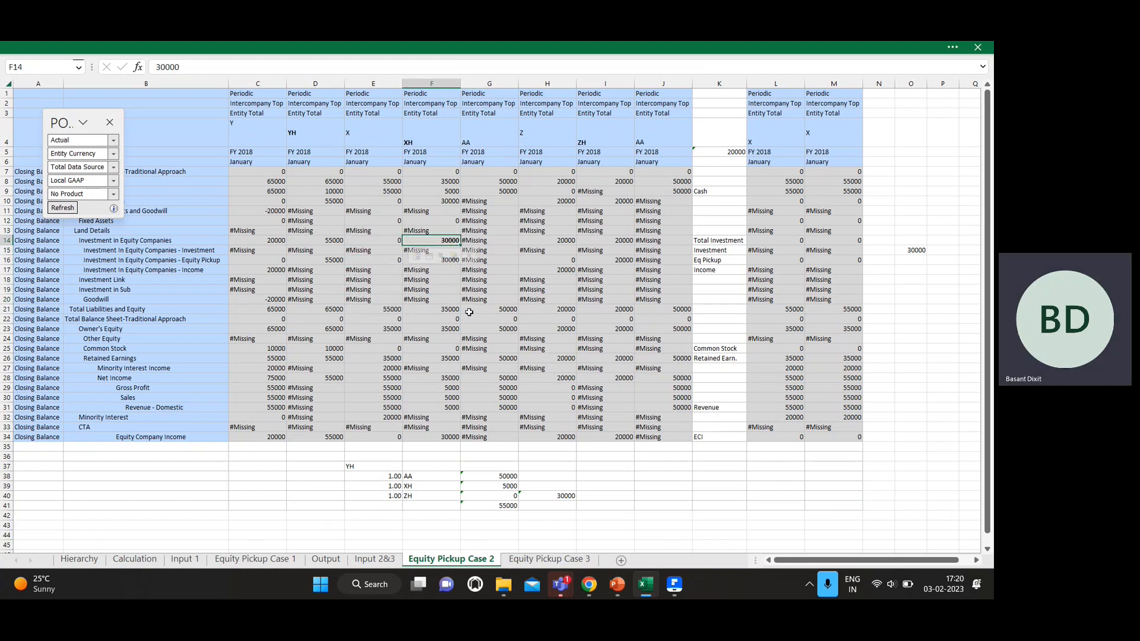
key("Up")
key("Up")
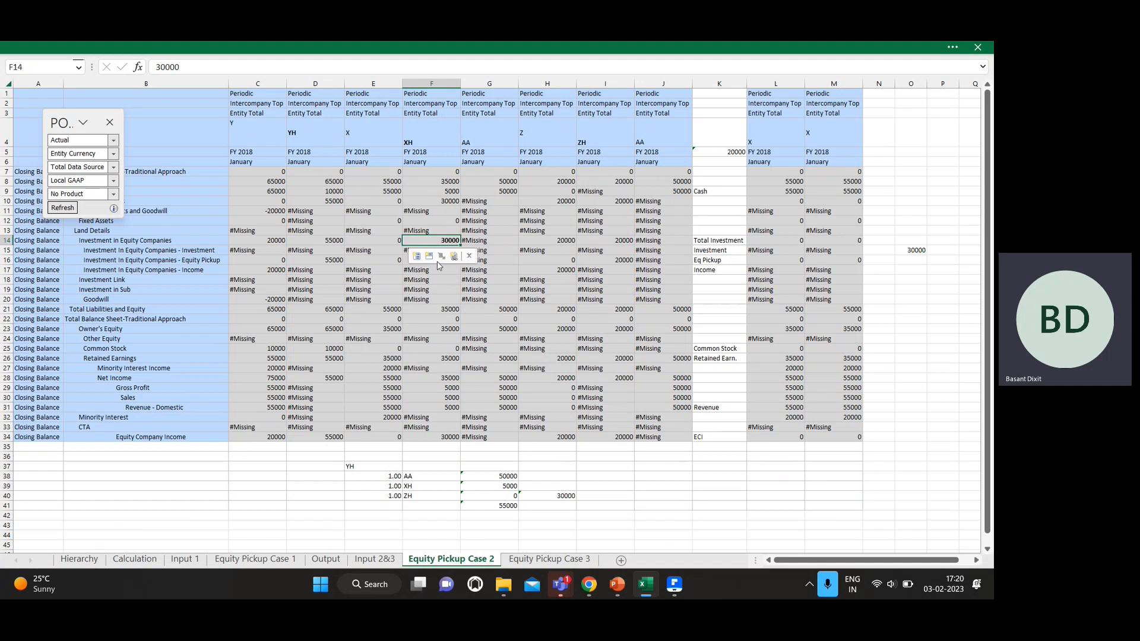
- Bold XH's Revenue - Domestic, Net Income and Equity Company Income values in F31, F28 and F34
left_click(447, 408)
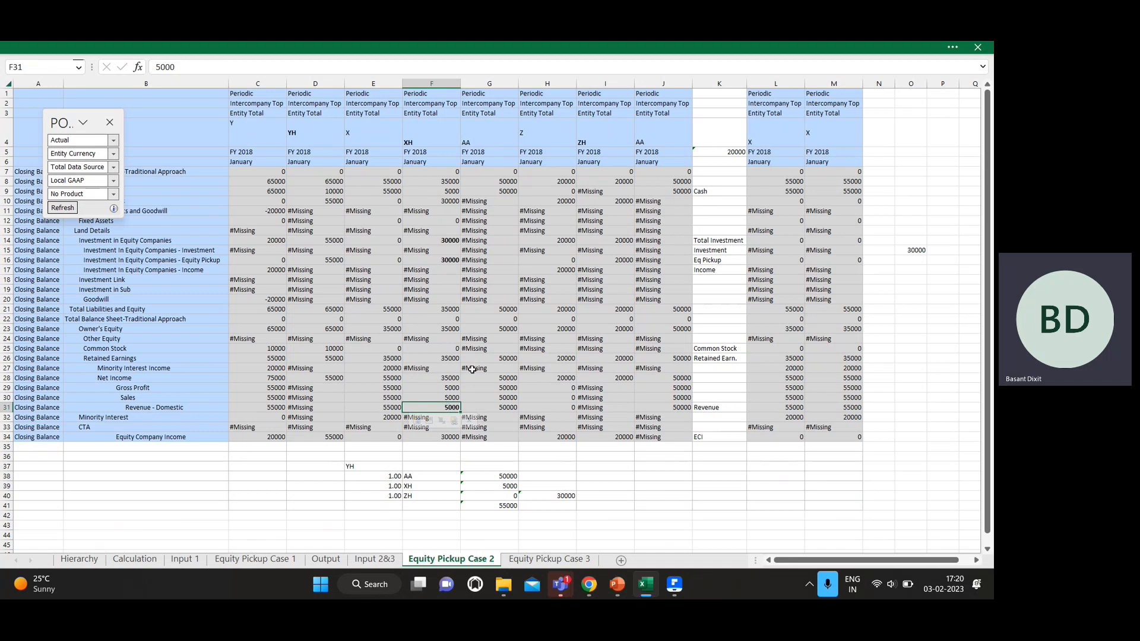
key("Up")
key("Up")
key("Up")
key("Up")
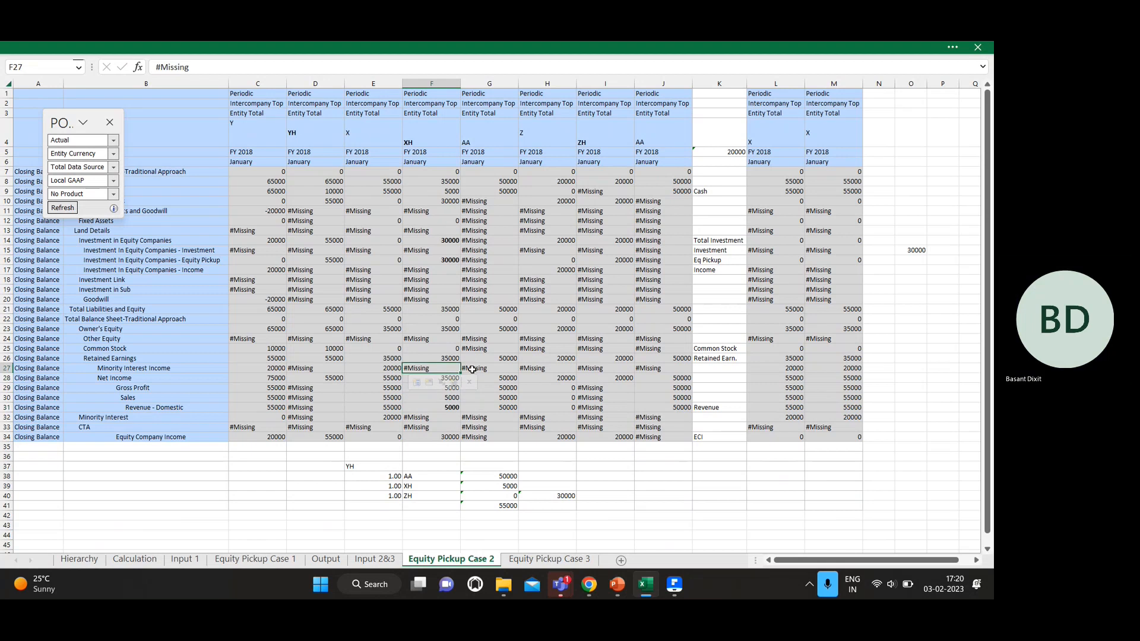
key("Down")
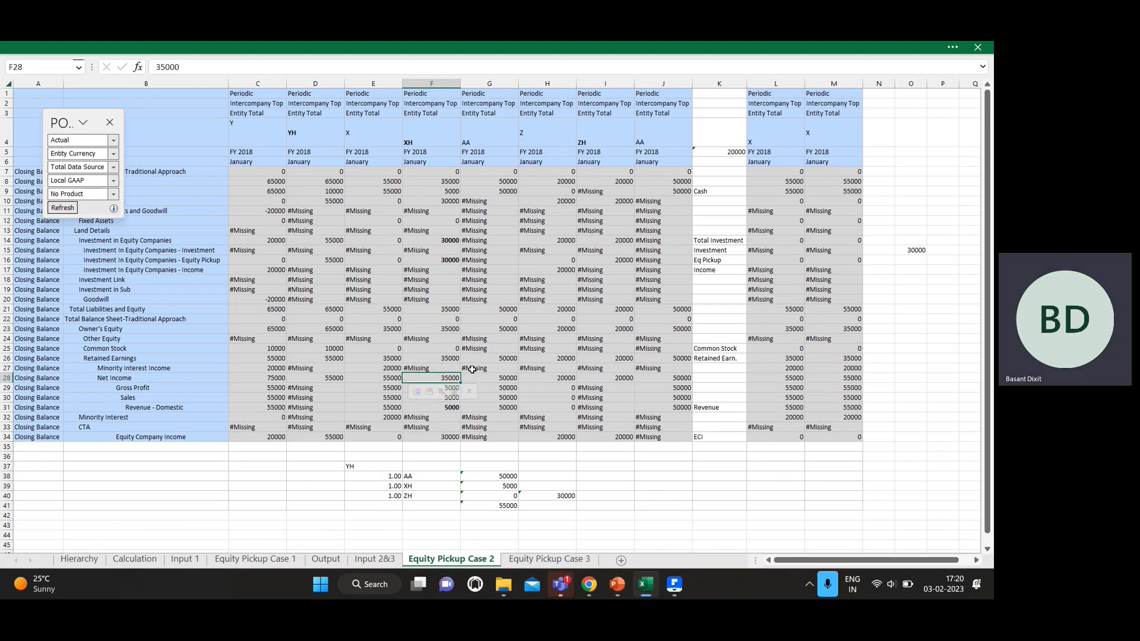
key("Down")
key("Down")
key("Down")
key("Down")
key("Down")
key("Down")
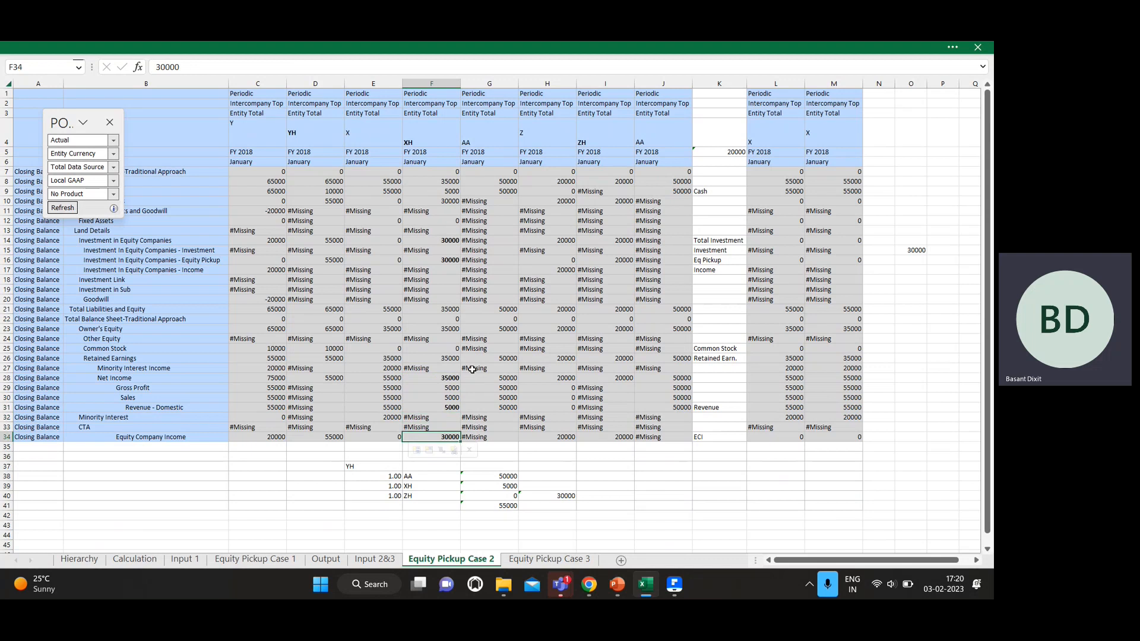
- Bold XH's Retained Earnings value in F26 and Total Assets value in F8
key("Up")
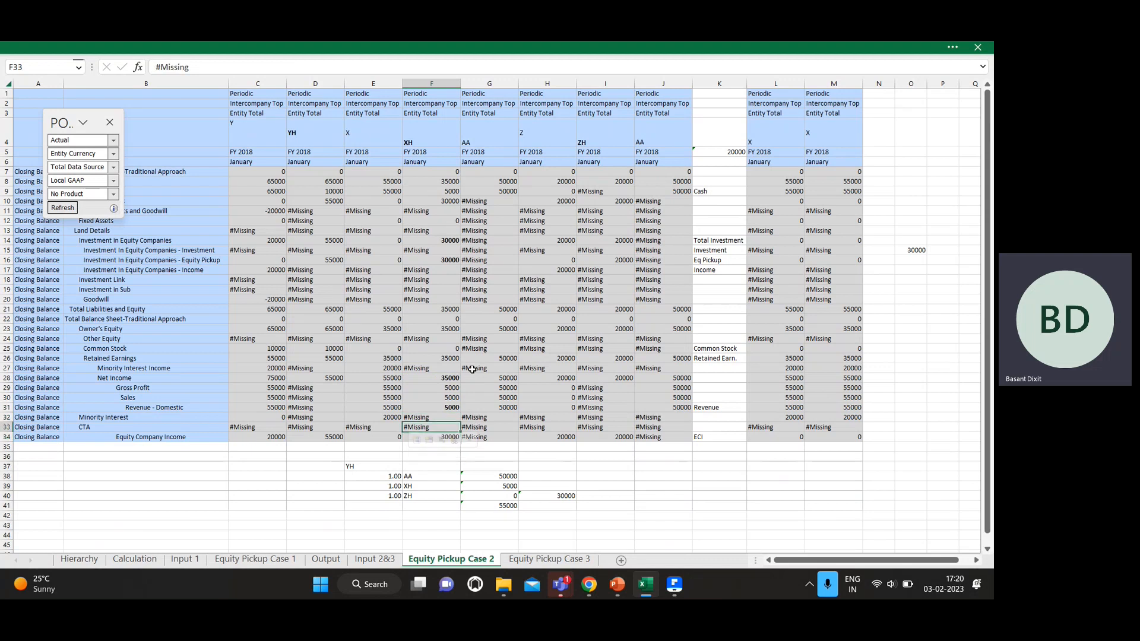
key("Up")
key("Up")
key("Up")
key("Up")
key("Up")
key("Up")
key("Up")
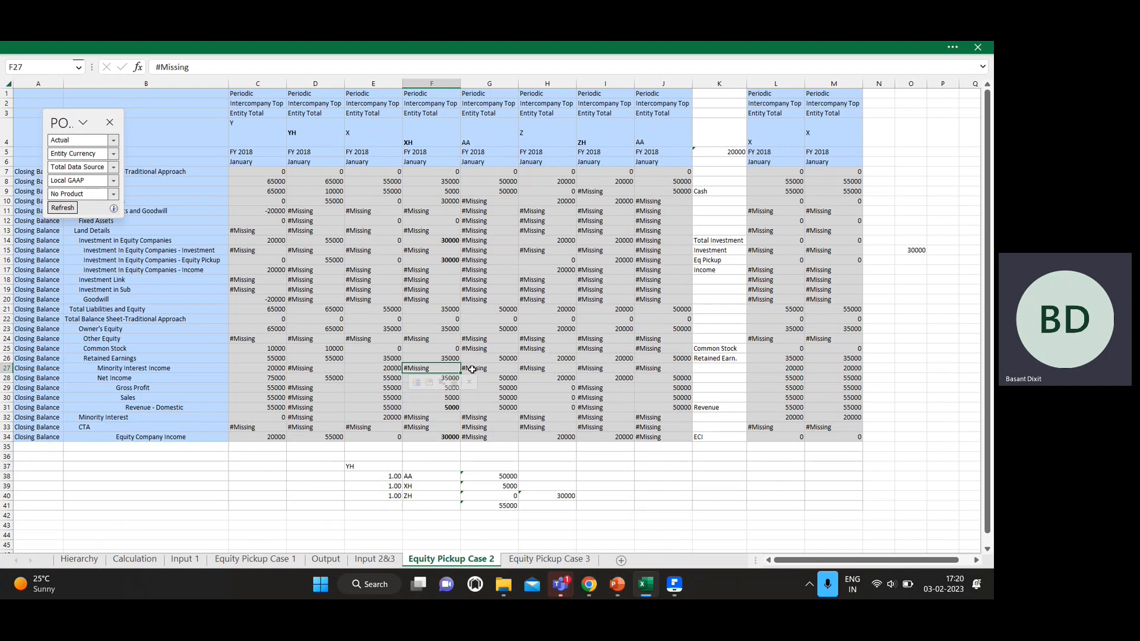
key("Up")
key("Up")
key("Up")
key("Up")
key("Up")
key("Up")
key("Up")
key("Up")
key("Up")
key("Up")
key("Up")
key("Up")
key("Up")
key("Up")
key("Up")
key("Up")
key("Up")
key("Up")
key("Up")
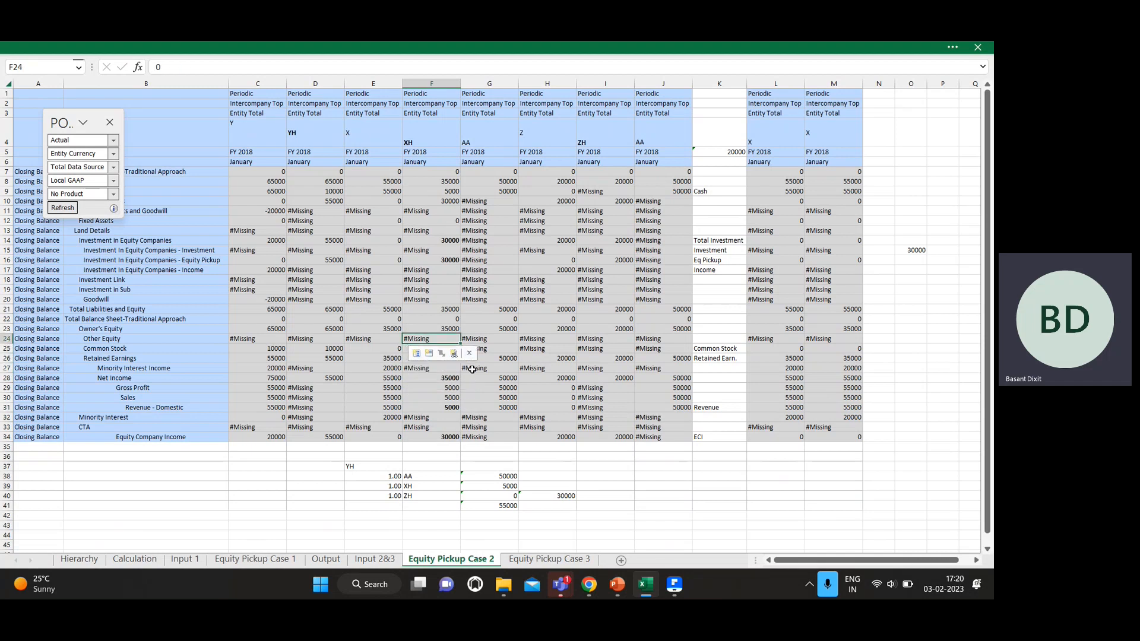
key("Down")
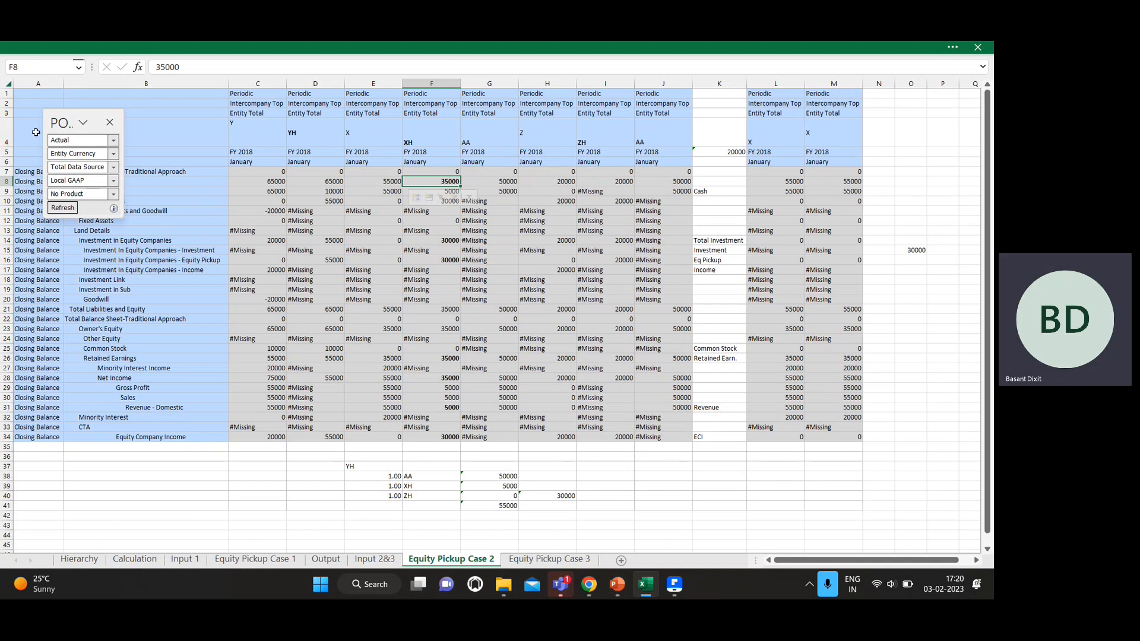
- Dock the POV box beside the grid and check XH's Cash input in cell F9 of the Input 2&3 sheet
double_click(55, 123)
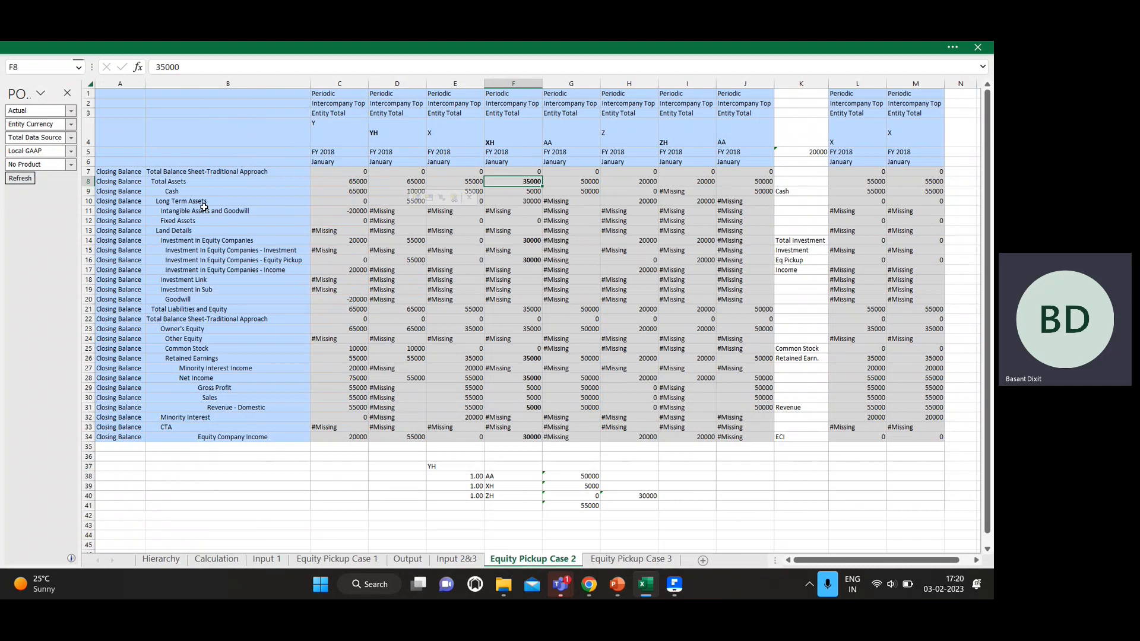
key("Down")
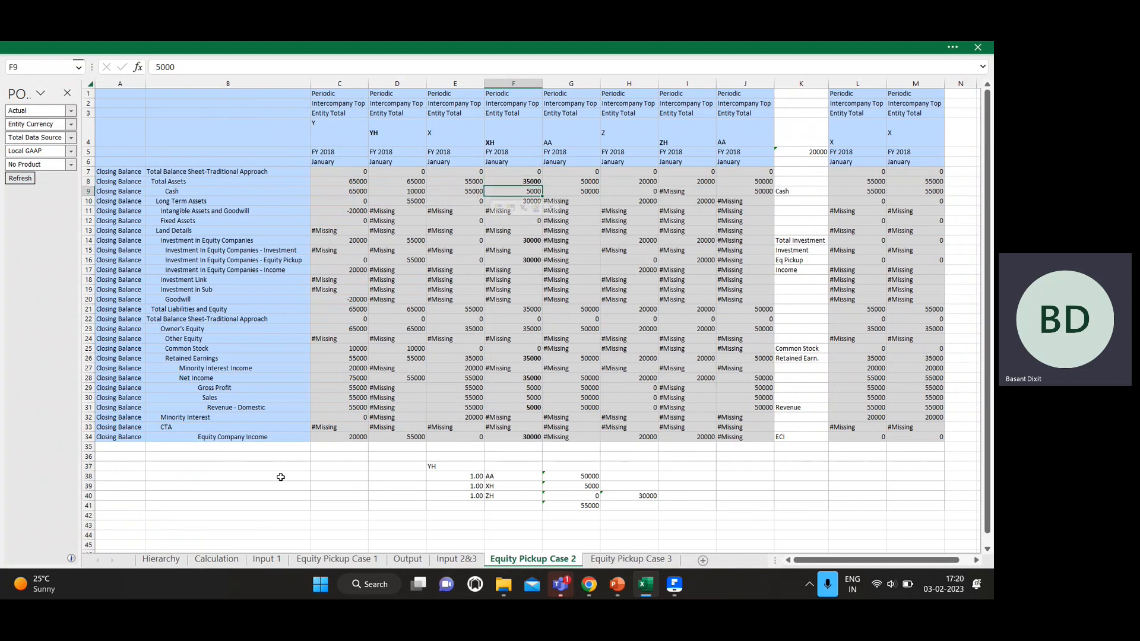
left_click(464, 560)
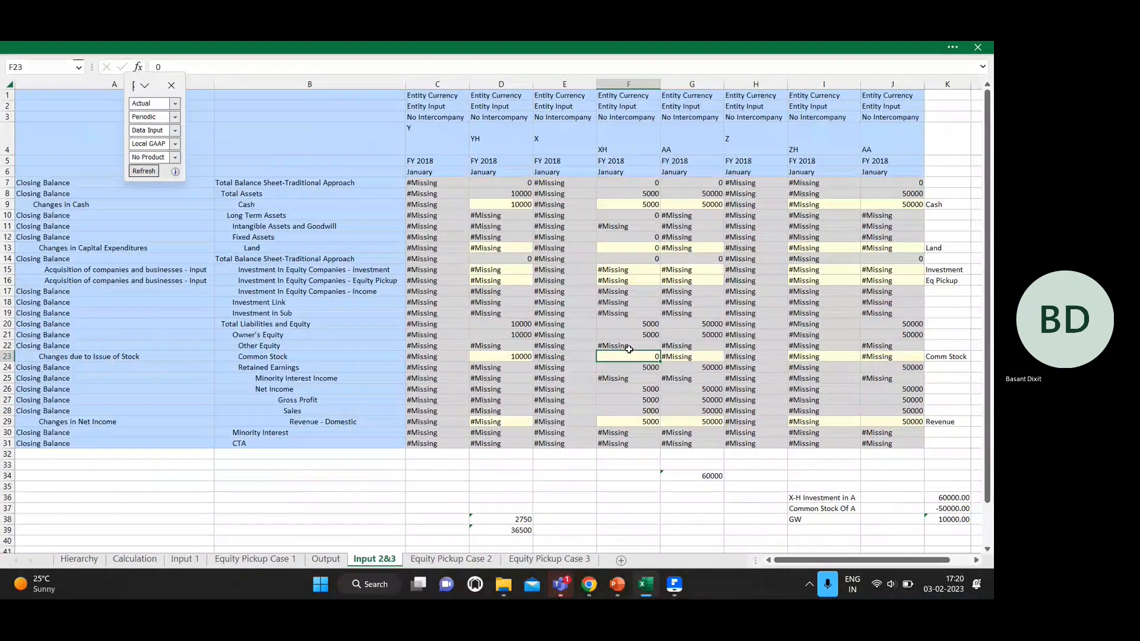
left_click(648, 205)
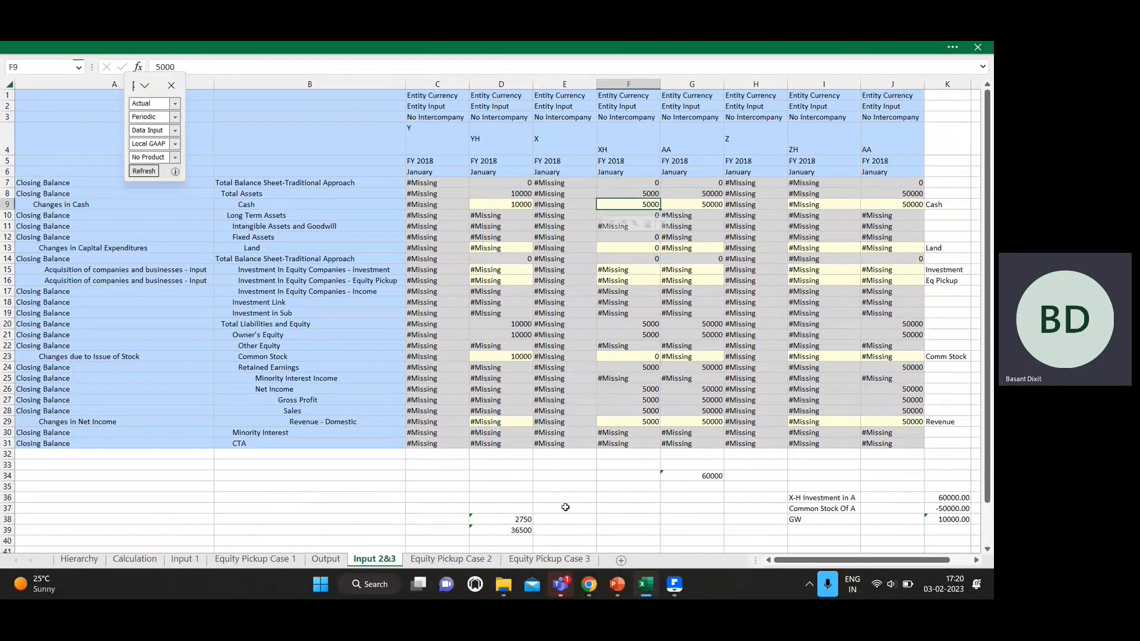
- Return to Equity Pickup Case 2 and examine XH's and X's Total Assets, Cash and Long Term Assets values
left_click(471, 560)
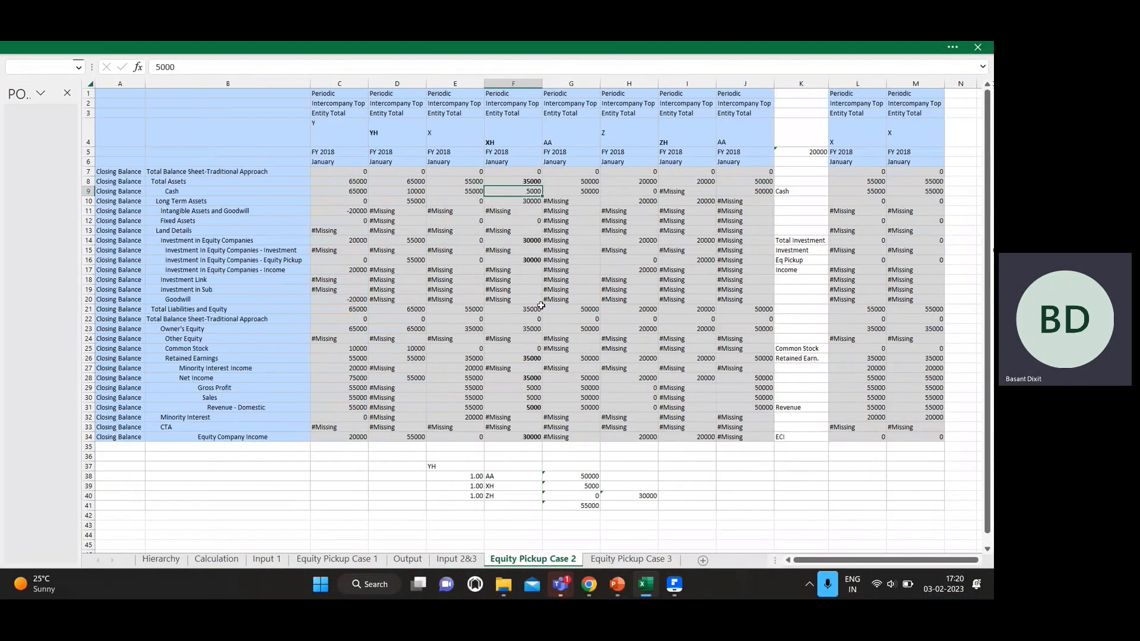
left_click(517, 182)
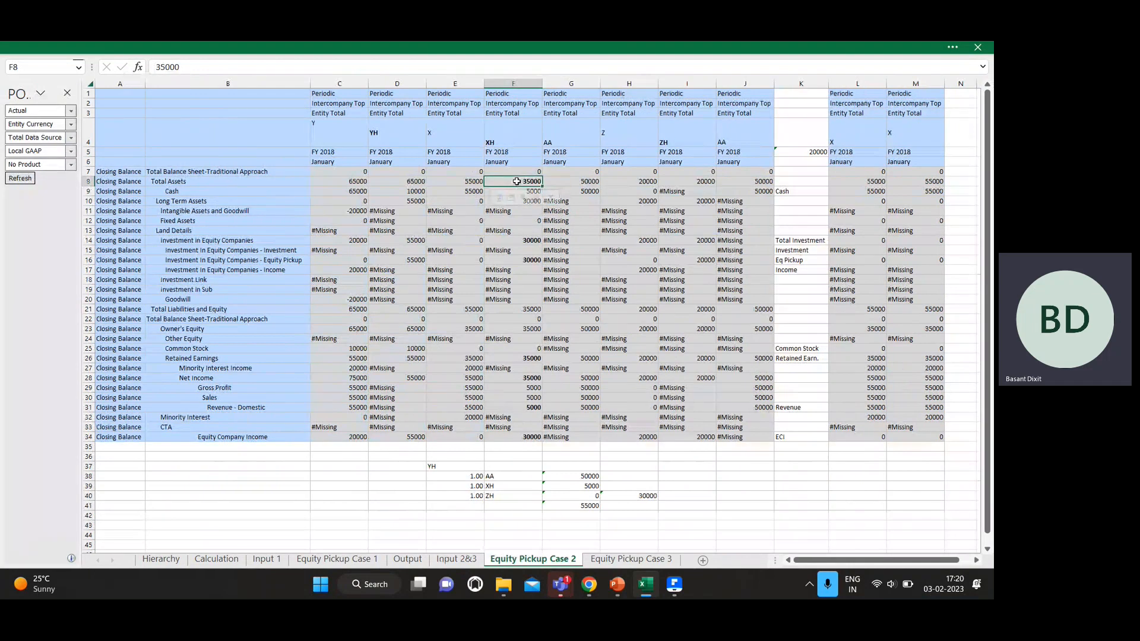
key("Up")
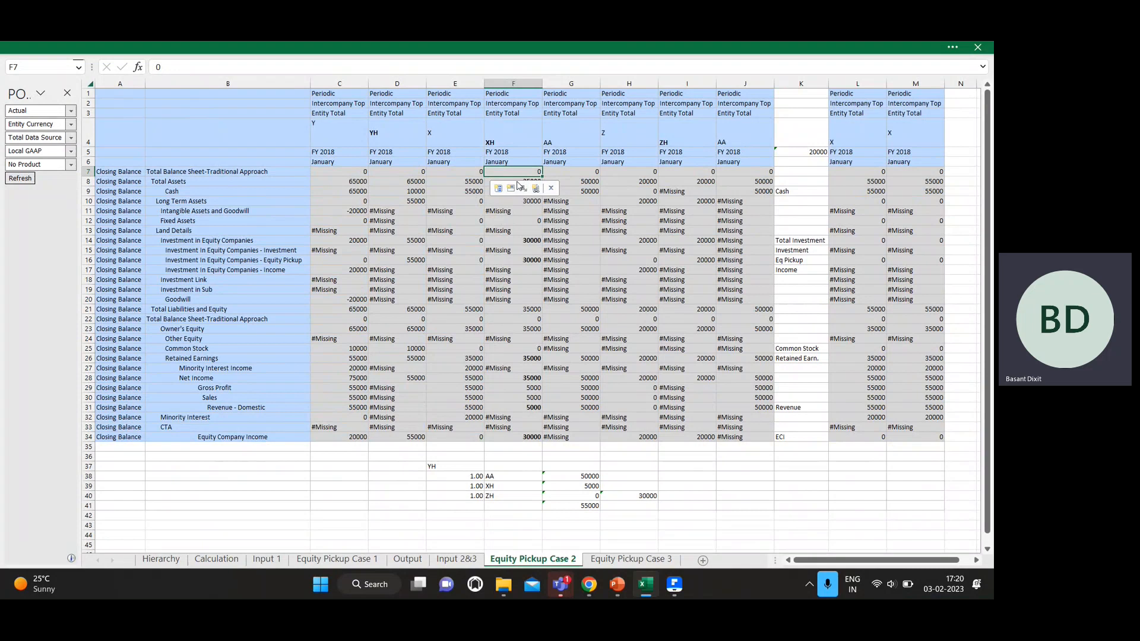
key("Down")
key("Left")
key("Up")
key("Right")
key("Down")
key("Down")
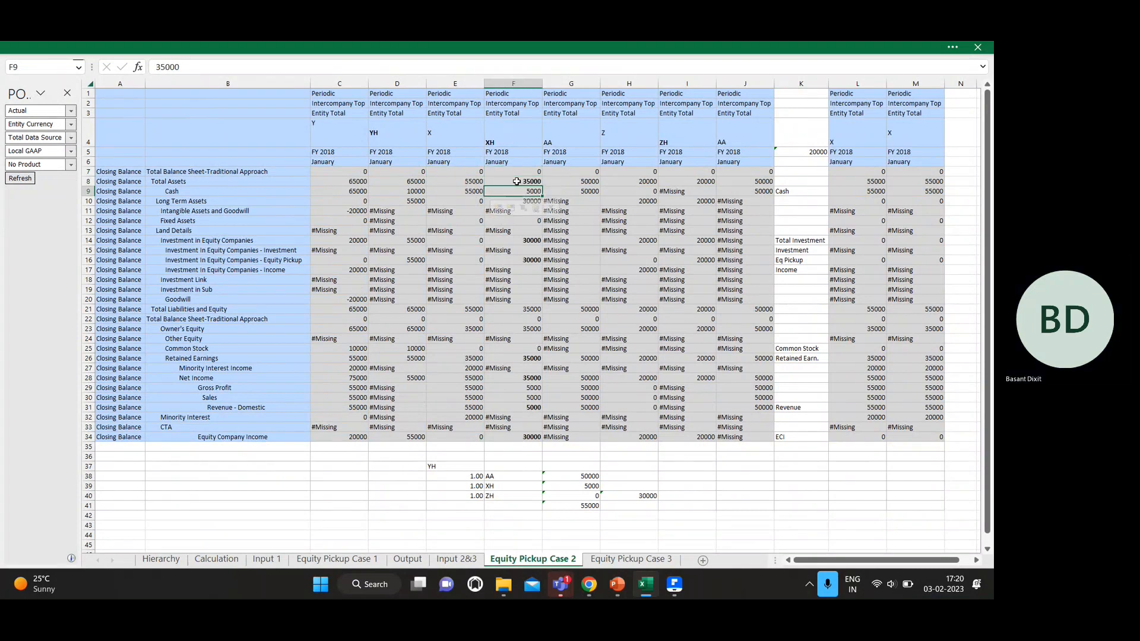
key("Down")
key("Down")
key("Left")
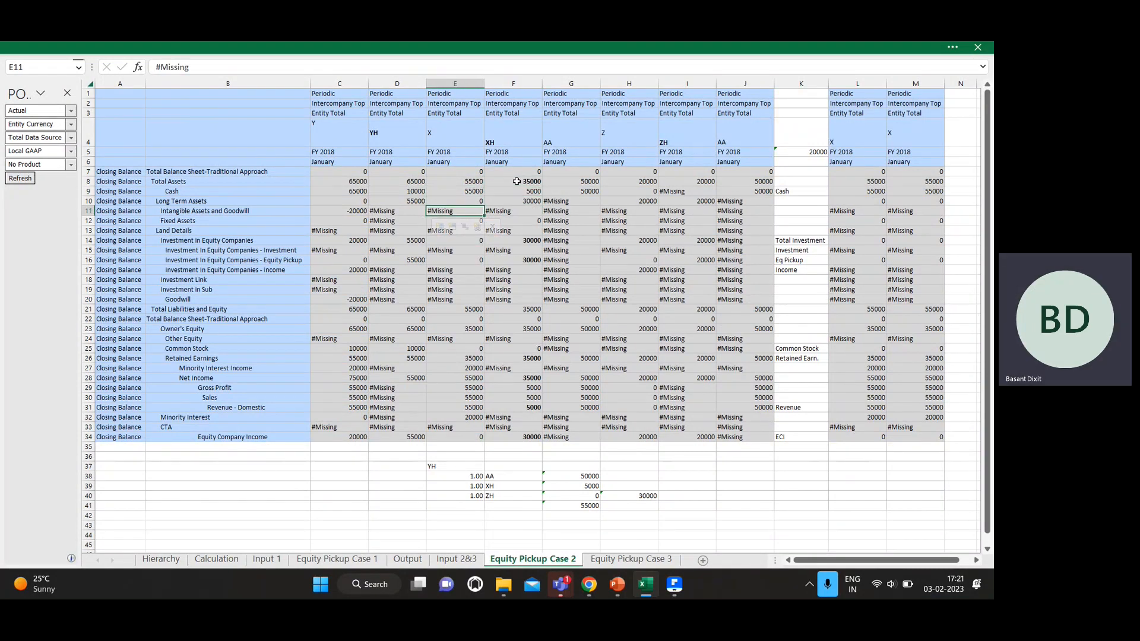
- Step through X's Total Assets, Cash and Long Term Assets rows in E7 to E11 of the Case 2 sheet
key("Up")
key("Up")
key("Up")
key("Down")
key("Up")
key("Up")
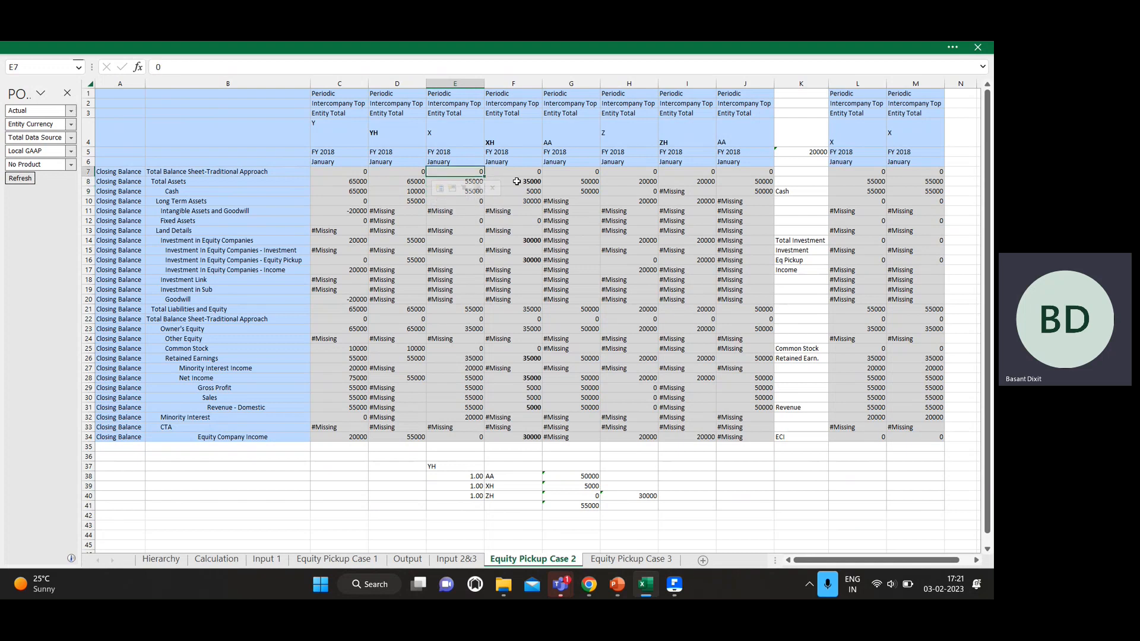
key("Down")
key("Down")
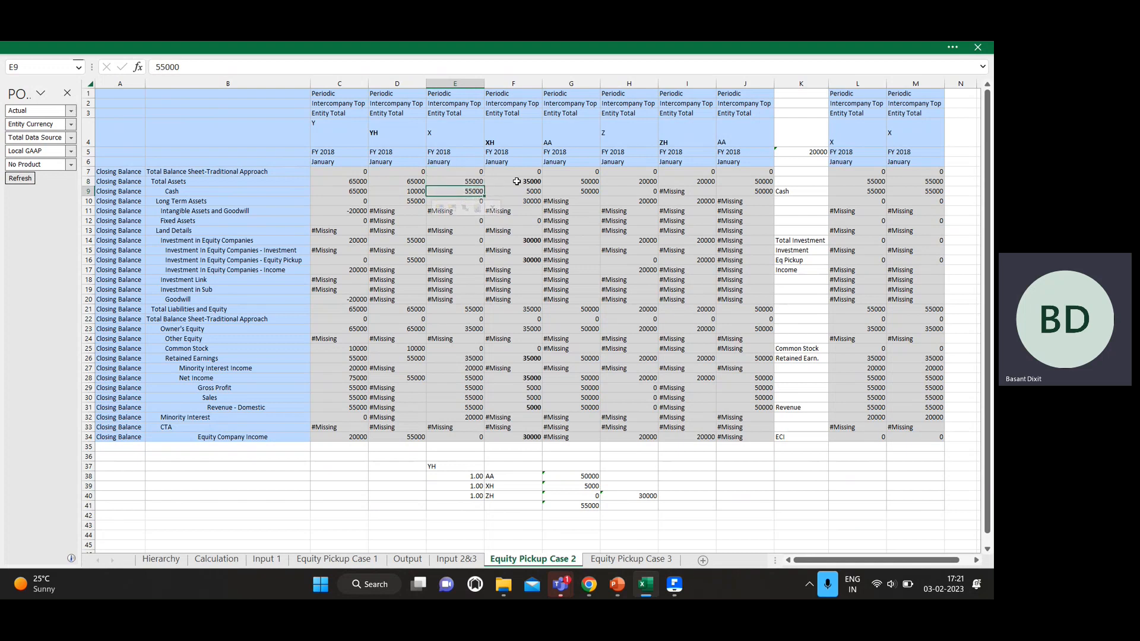
key("Down")
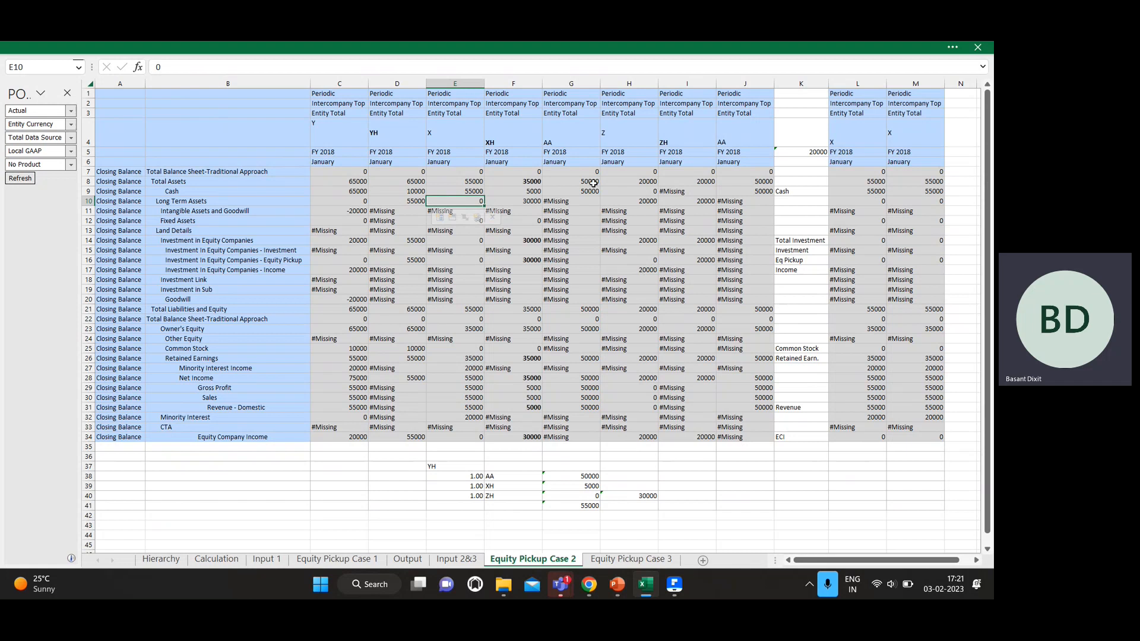
- Compare X's Cash in E9 with AA's Cash in J9 and G9 and XH's Cash in F9
left_click(758, 191)
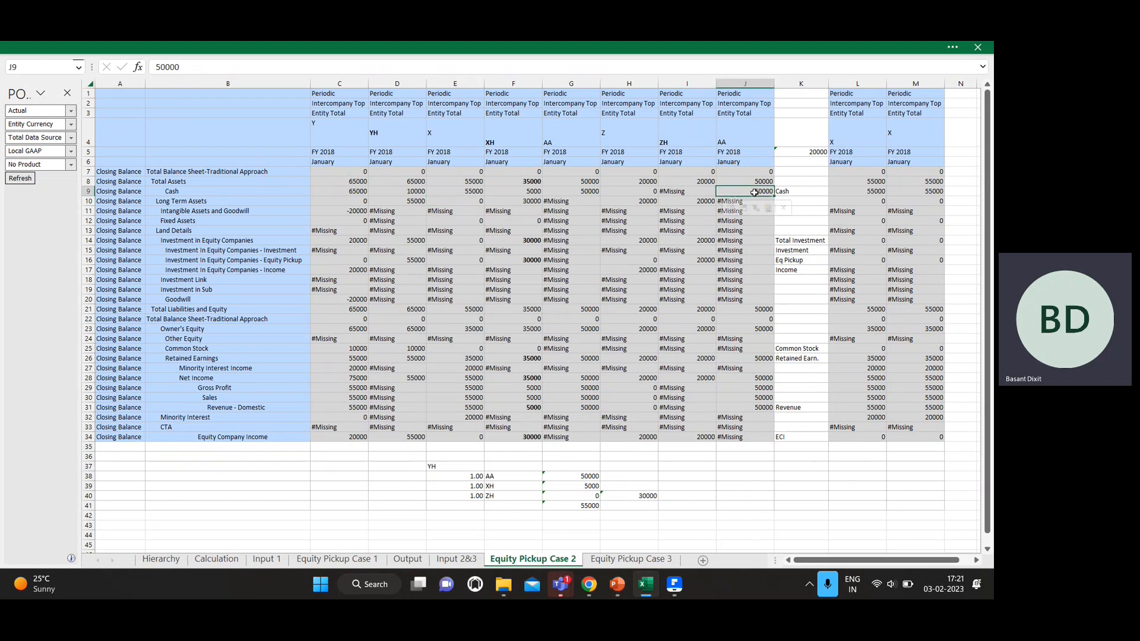
left_click(475, 191)
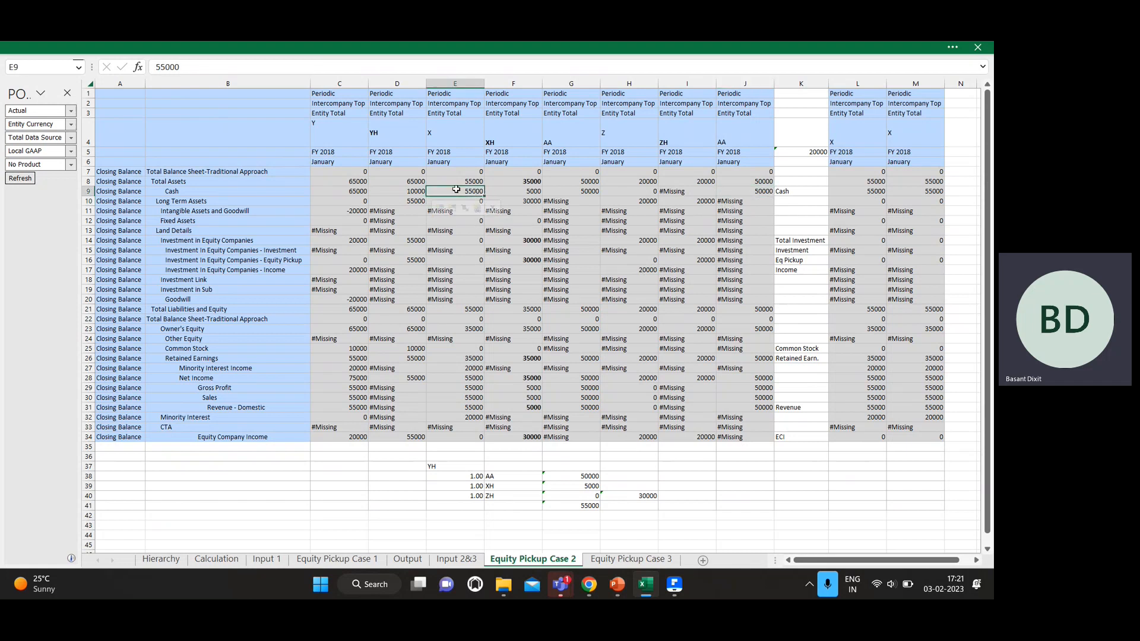
left_click(436, 140)
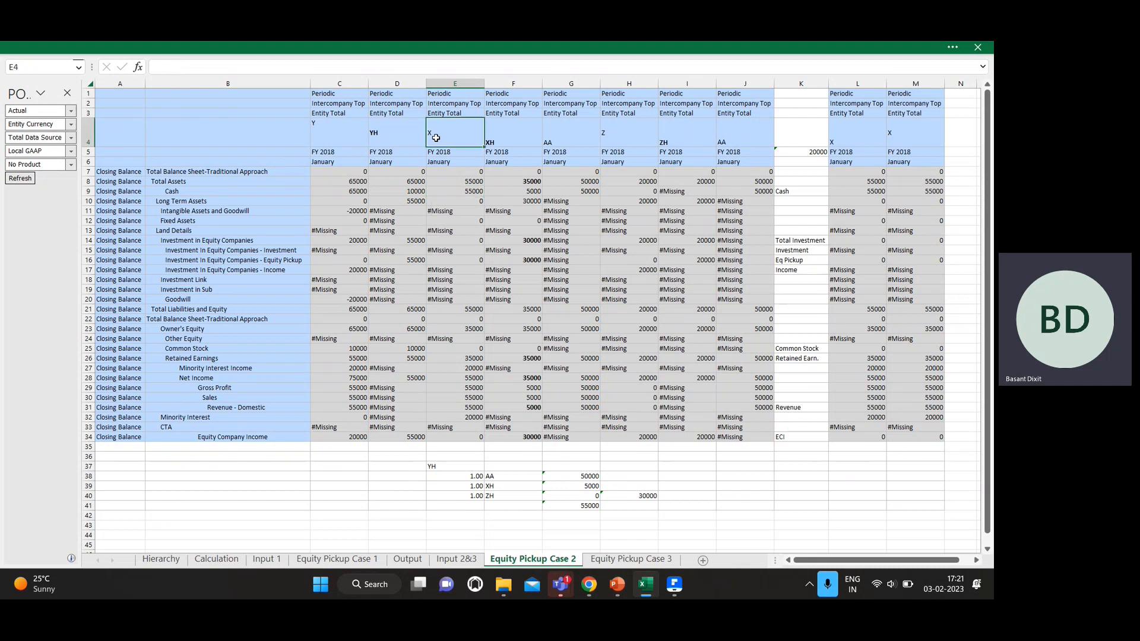
left_click(459, 191)
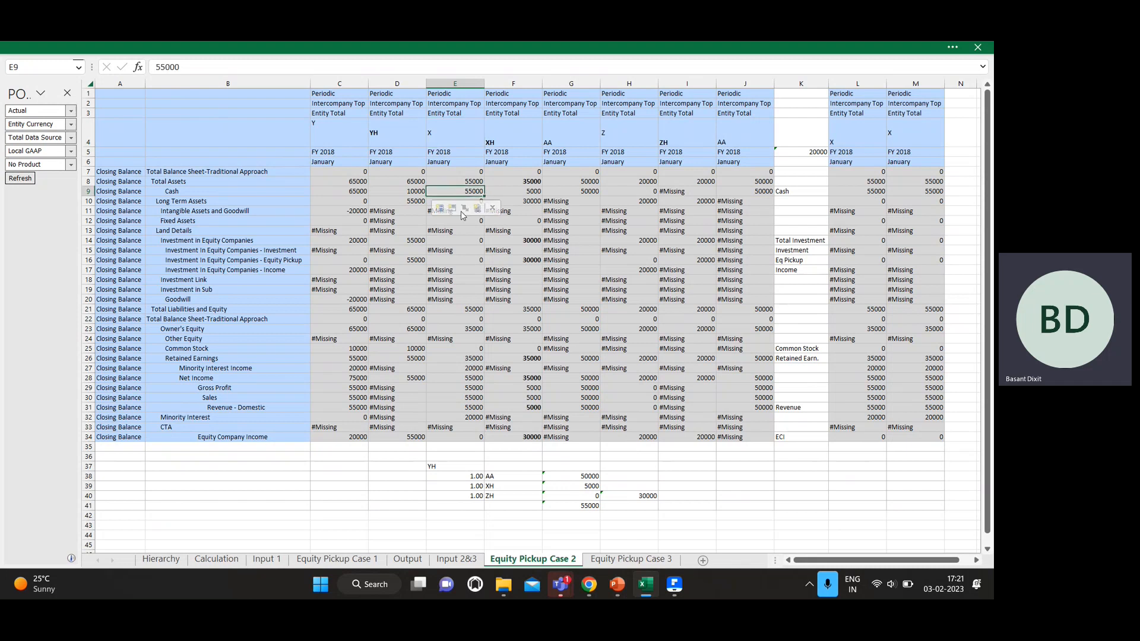
left_click(533, 191)
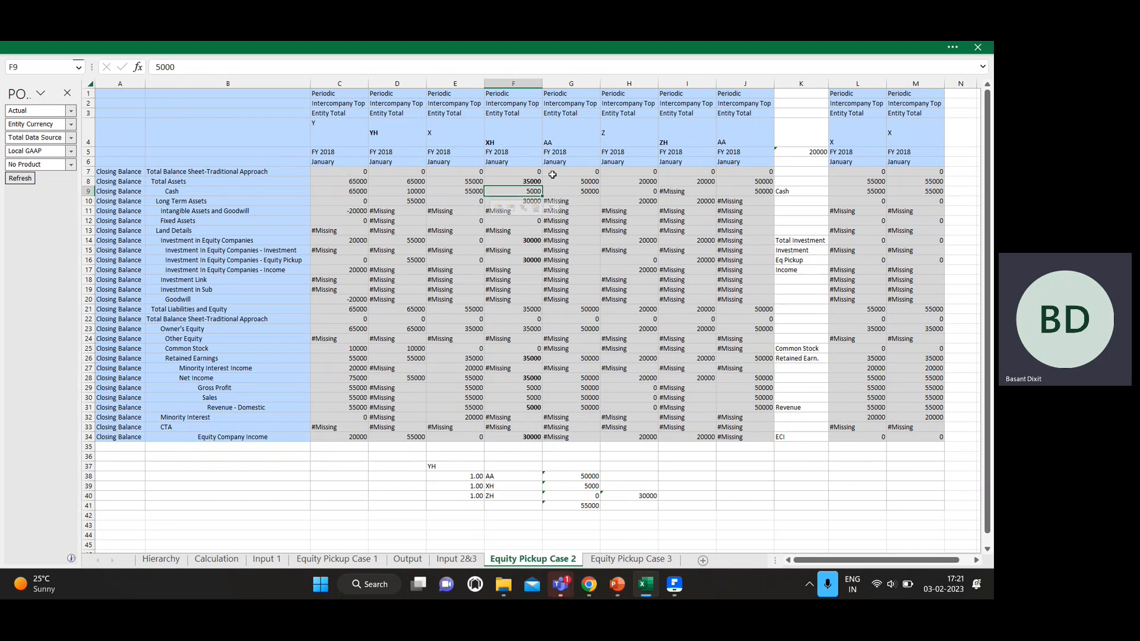
left_click(584, 194)
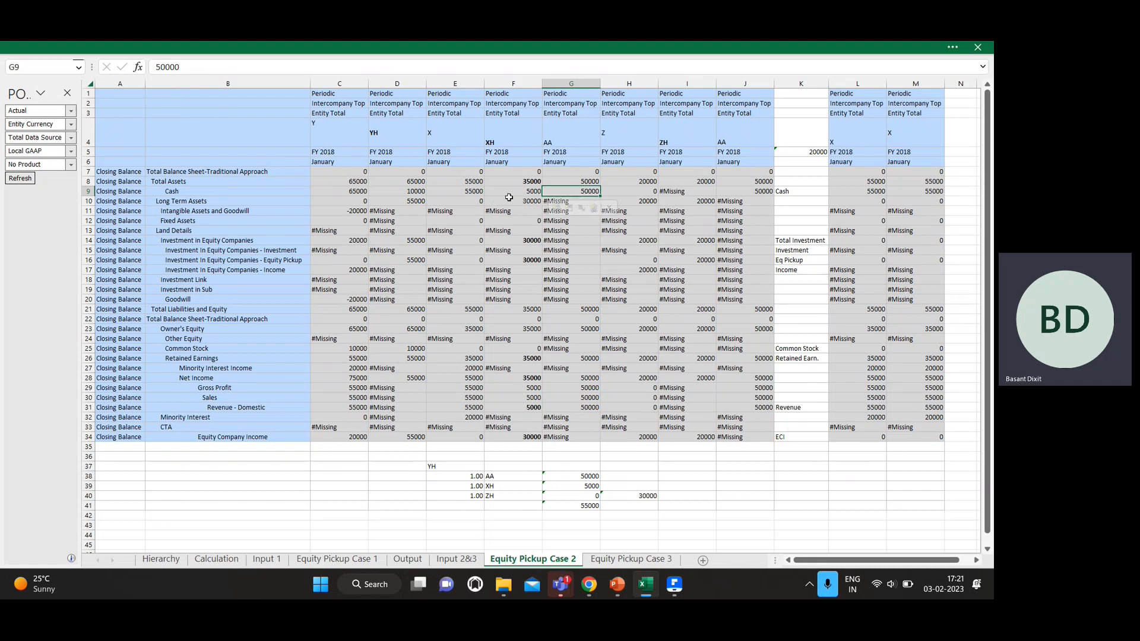
left_click(470, 191)
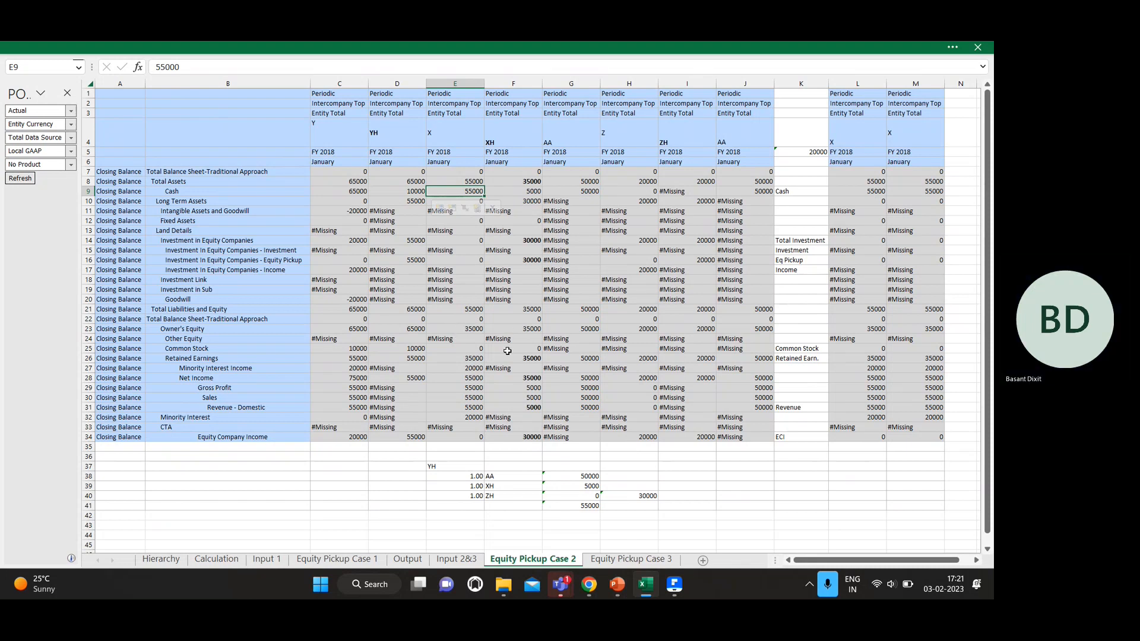
- Examine X's Minority Interest in E32 and Minority Interest Income in E27, and XH's Minority Interest in F32
left_click(467, 417)
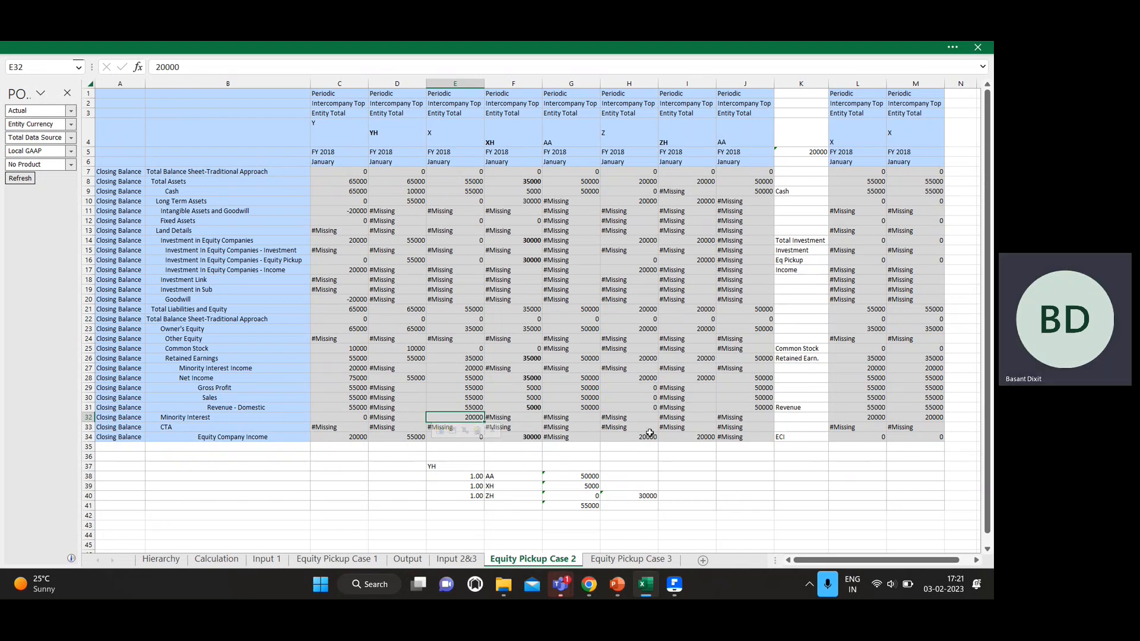
left_click(471, 398)
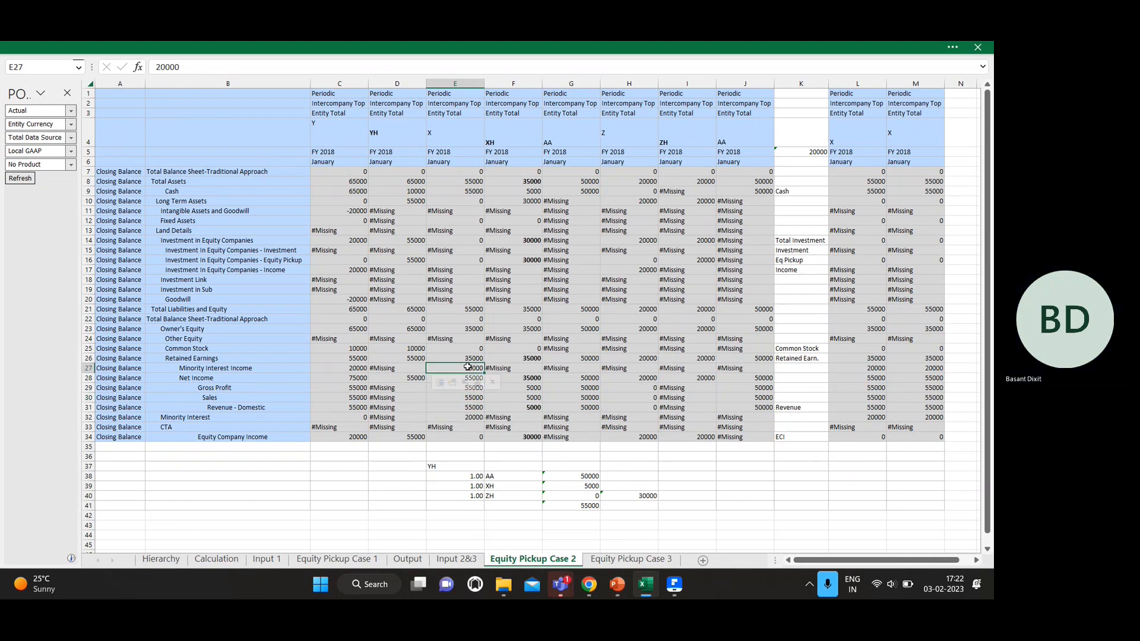
key("Down")
key("Down")
key("Right")
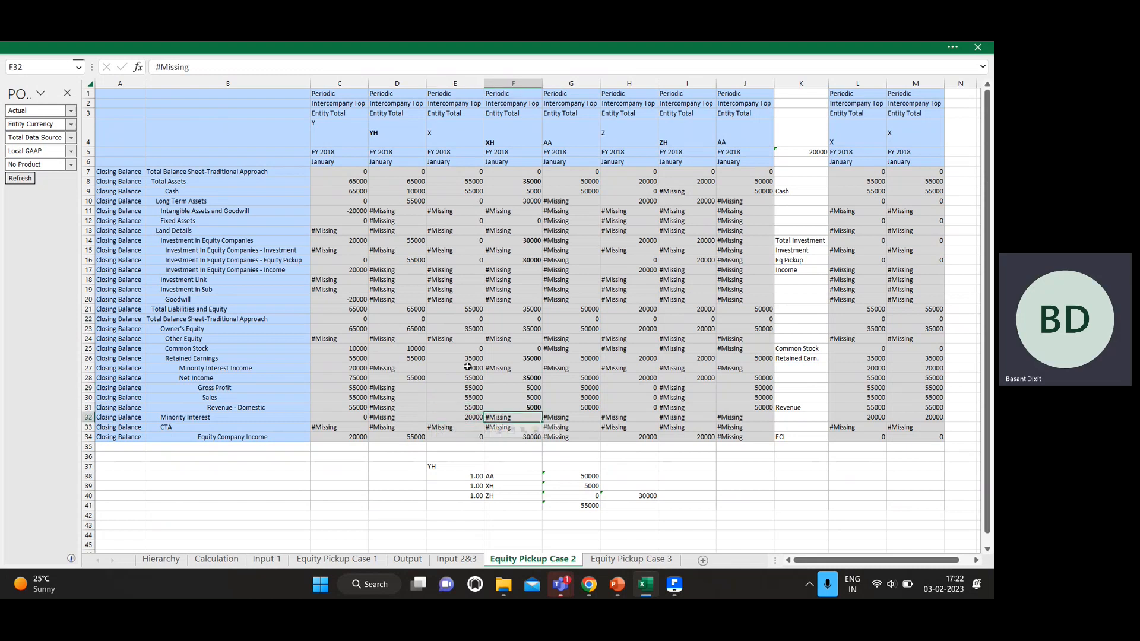
key("Left")
key("Up")
key("Up")
- Calculate the 60% and 40% shares of 50000 below the grid, with 50000*0.60 in J37 and 50000*0.4 in J38
key("Right")
key("Down")
key("Right")
key("Down")
key("Right")
key("Down")
key("Right")
key("Down")
key("Right")
key("Down")
key("Down")
key("Down")
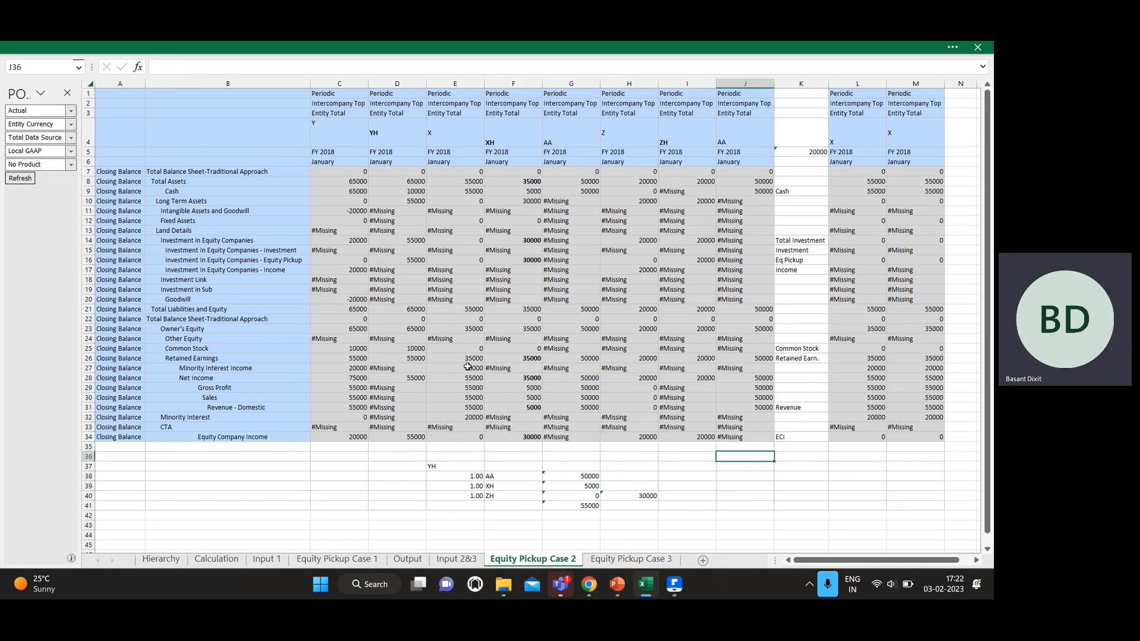
type("+50000")
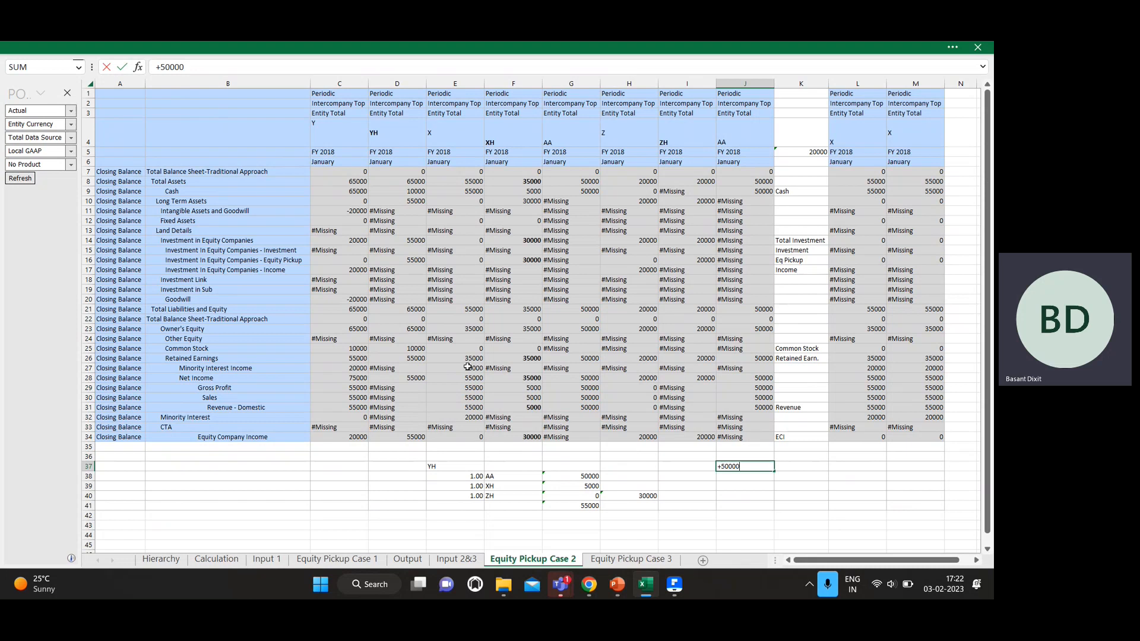
type("*0.60")
key("Return")
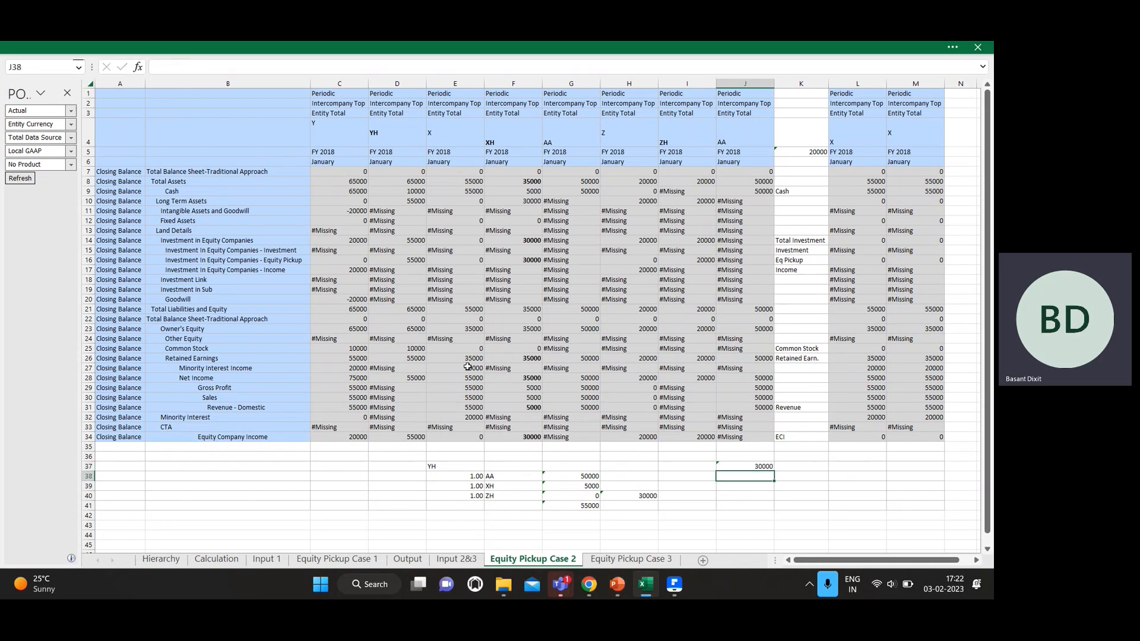
type("+50000")
key("Return")
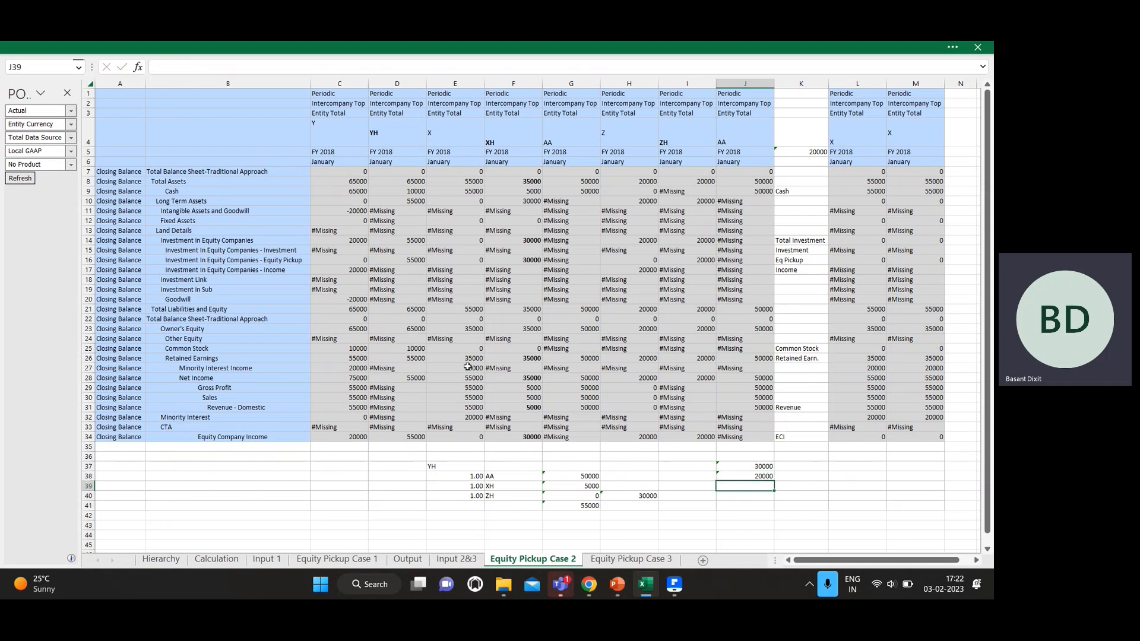
- Label the 40% share in J38 as "Minority Interest Income" in cell K38
key("Up")
type("M")
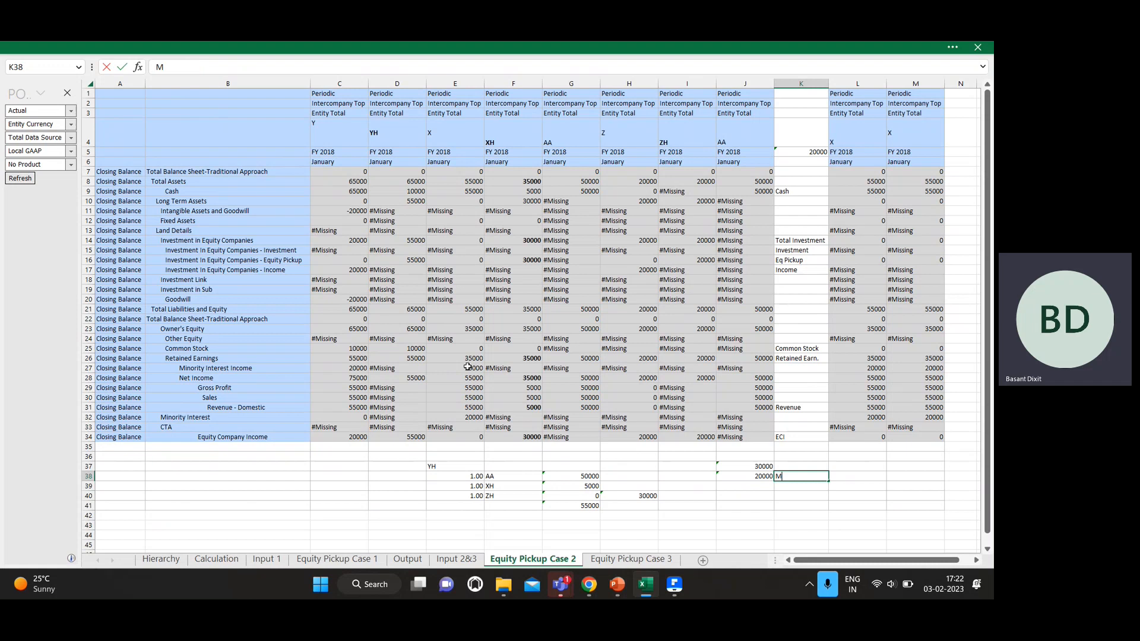
type("Inirotu O")
key("BackSpace")
key("BackSpace")
key("BackSpace")
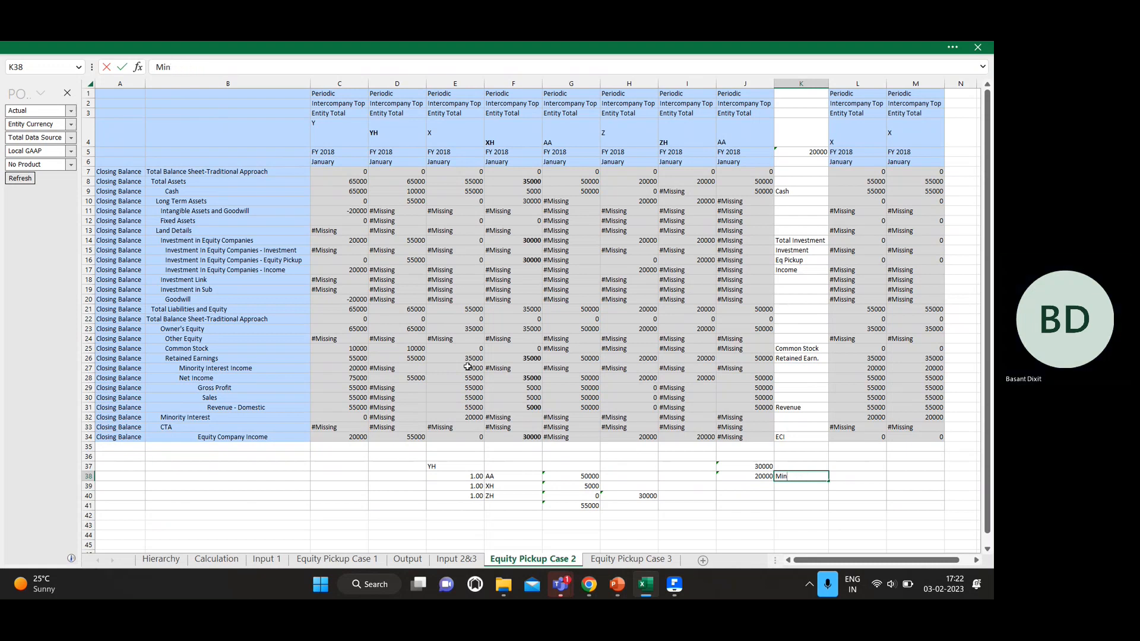
type("ity Interest Income")
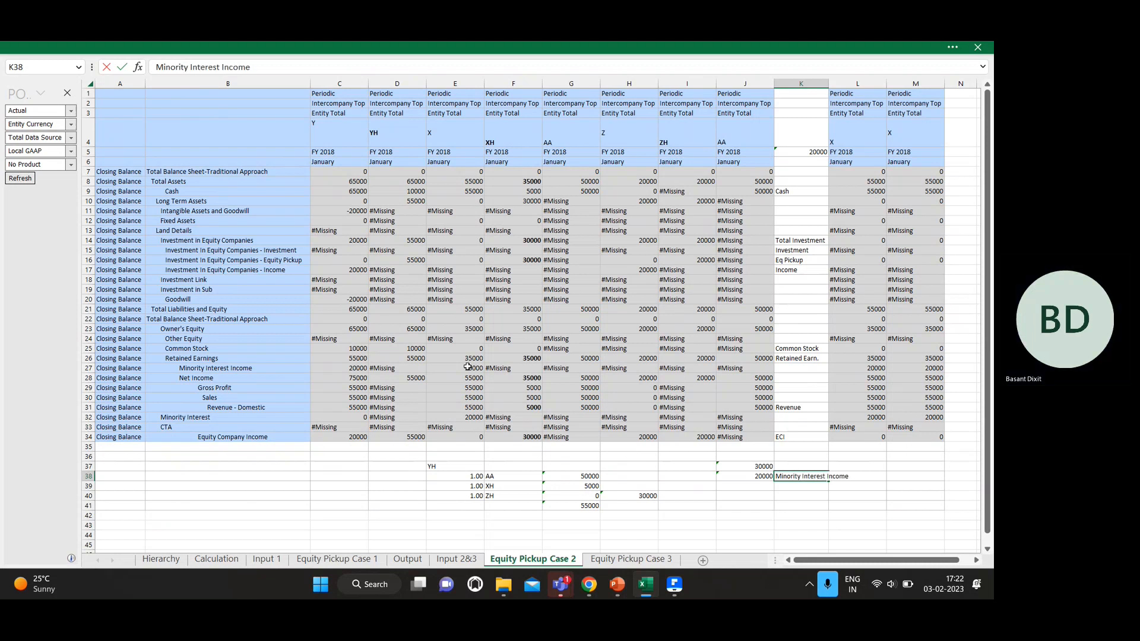
key("Return")
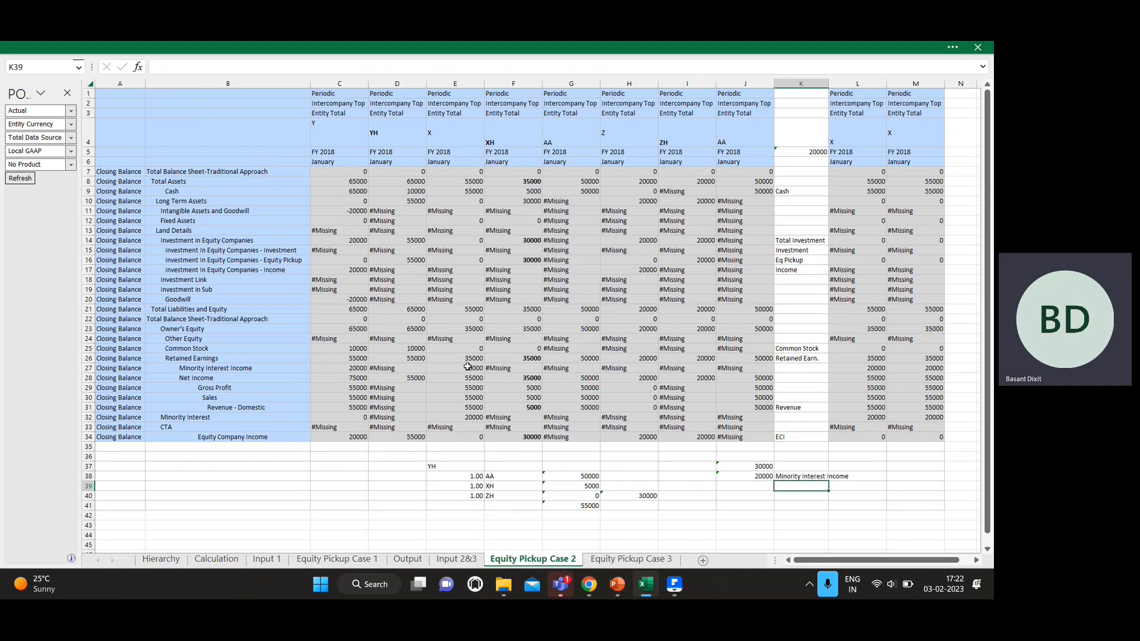
- Add the label "Minority Innterest" in cell K39, under Minority Interest Income
type("Minoritu")
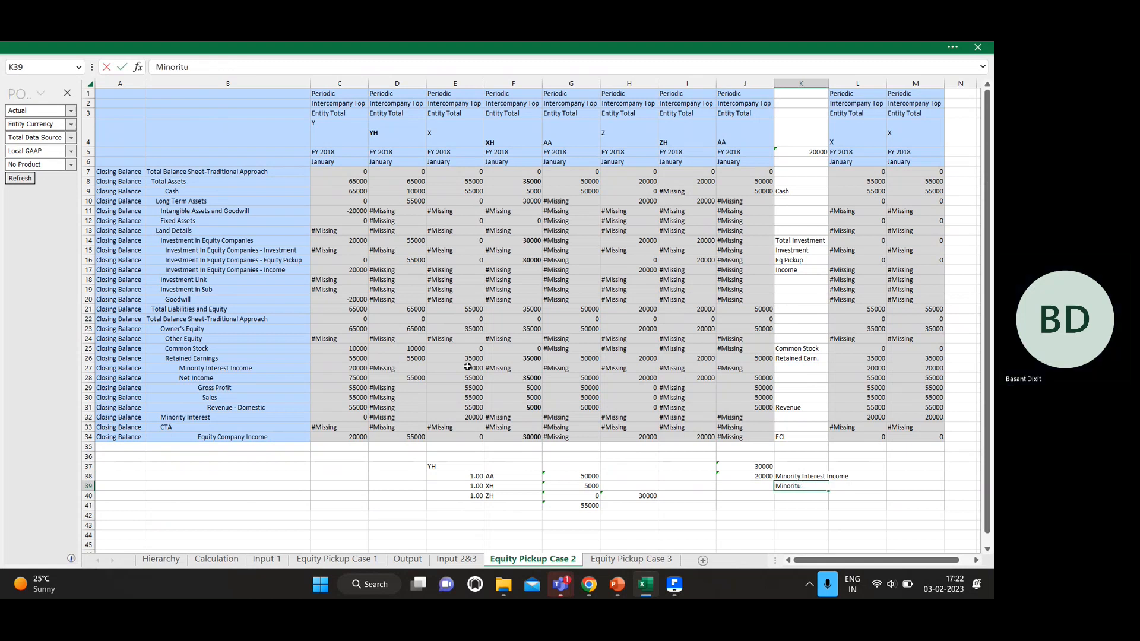
key("BackSpace")
type("y Innterest")
key("Return")
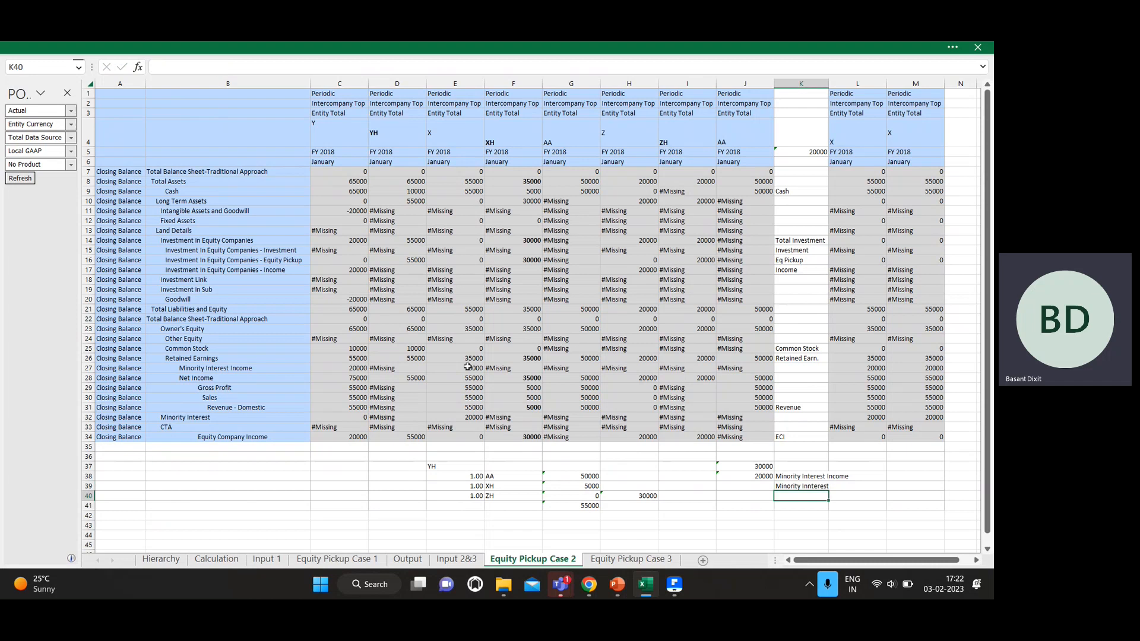
- Enter "Common Stock" in M39, in the same row as the second minority interest label
key("Right")
key("Up")
key("Up")
key("Down")
key("Right")
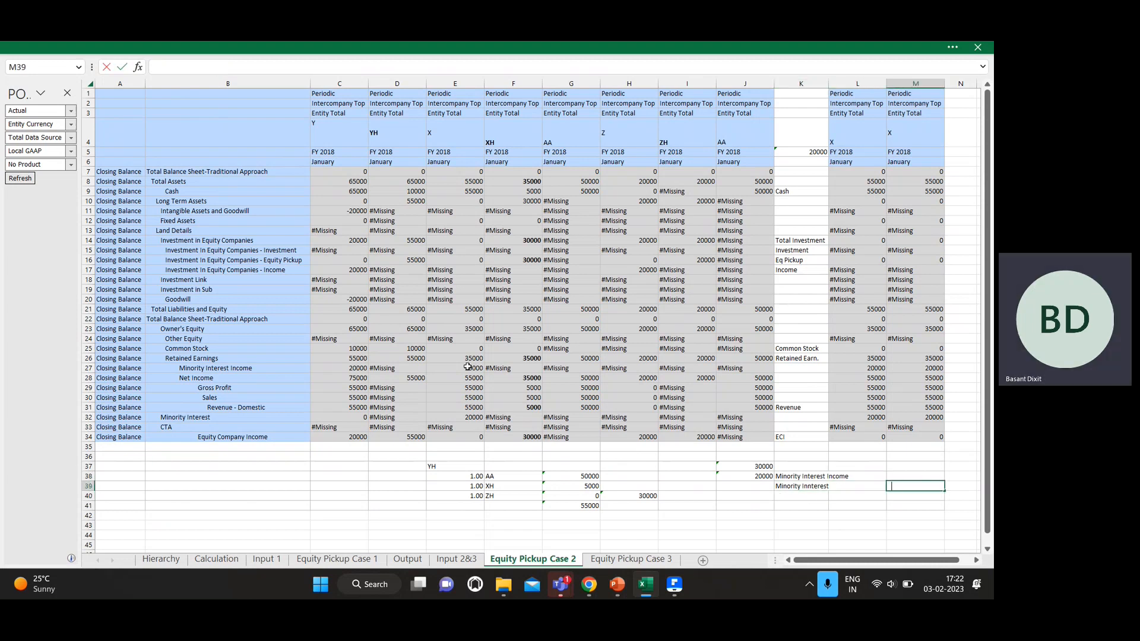
type("Common Stock")
key("Up")
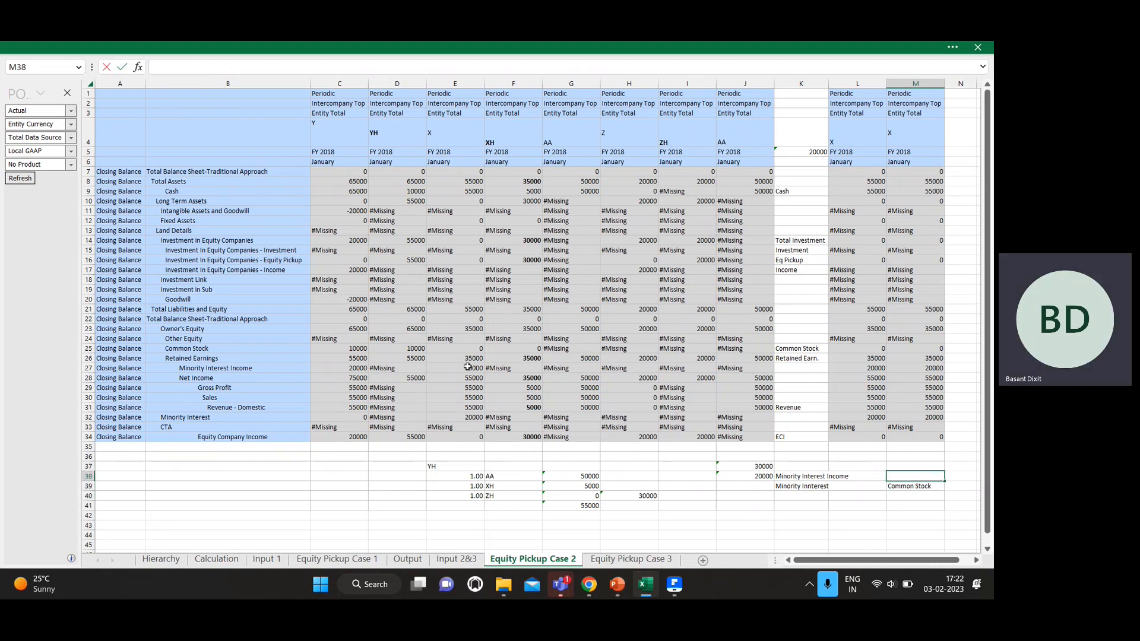
- Enter "Retained Earning" in M38, in the Minority Interest Income row
type("Retau")
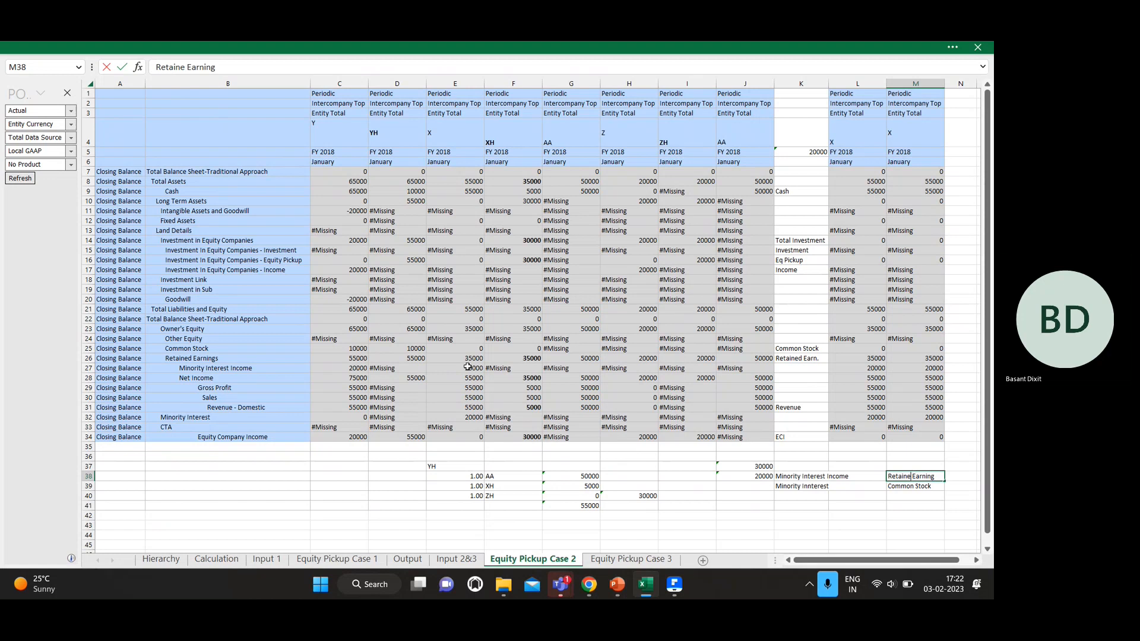
type("d")
key("Return")
key("Return")
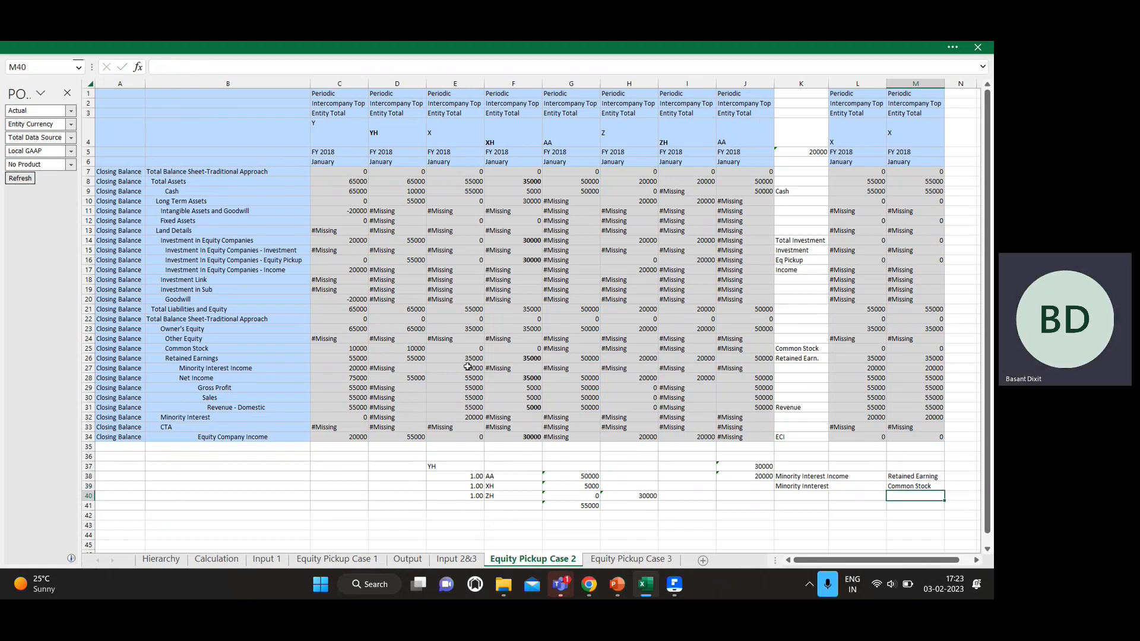
- Enter 0 in J39 as the minority interest amount on Common Stock
key("Up")
key("Up")
key("Left")
key("Left")
key("Down")
key("Left")
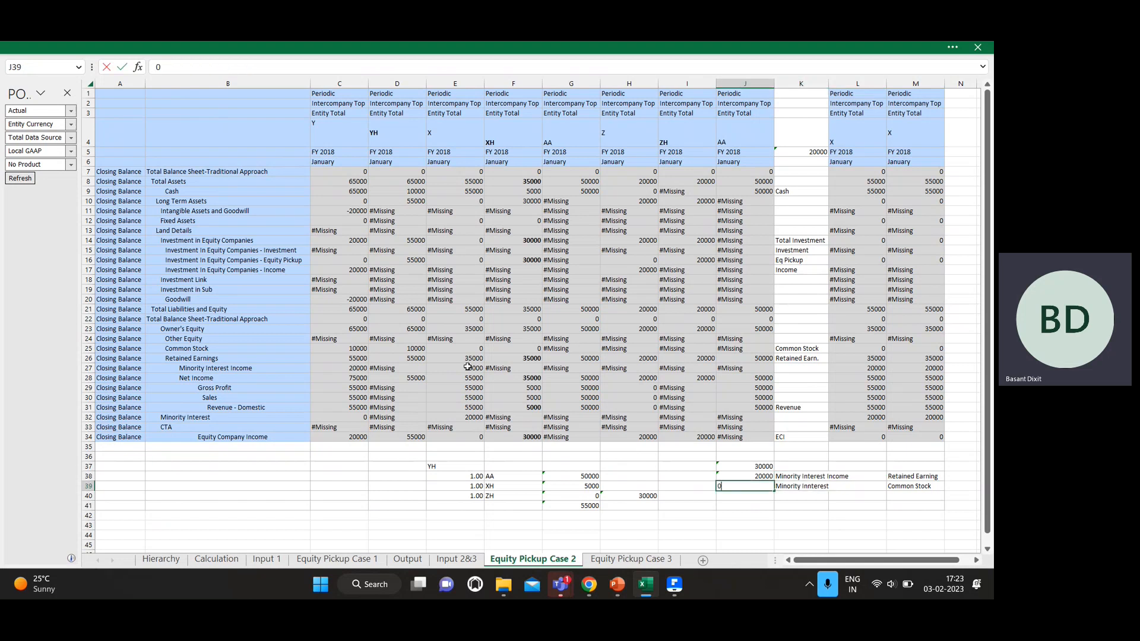
key("Return")
- Review the minority interest labels in K38 and K39 and the 40% calculation in J38
key("Up")
key("Right")
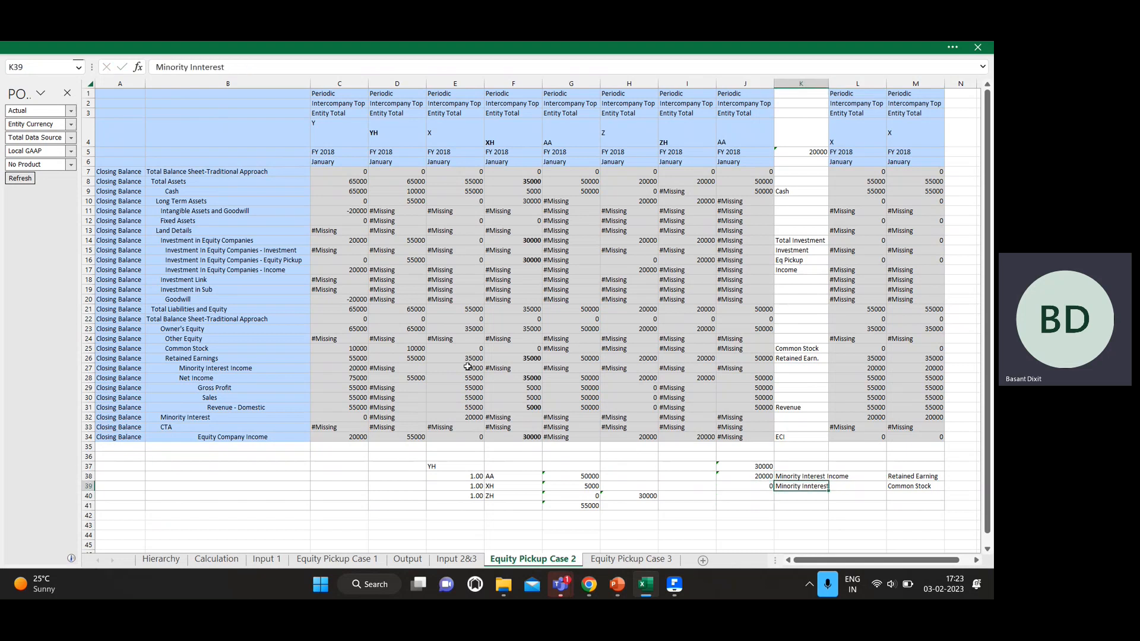
key("Up")
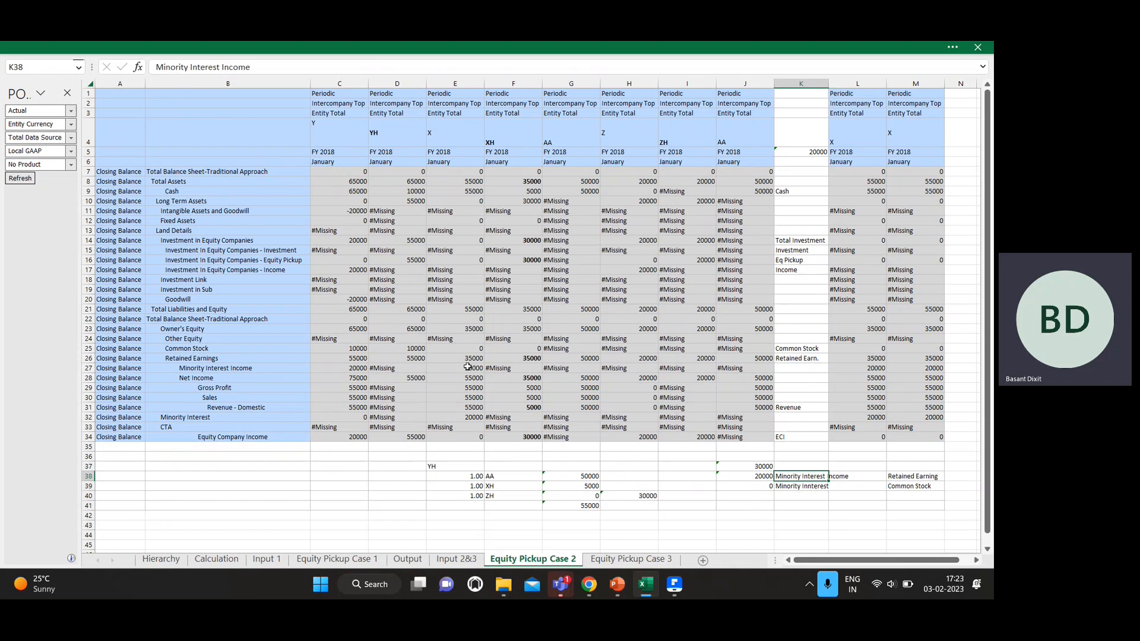
key("Down")
key("Left")
key("Up")
key("Up")
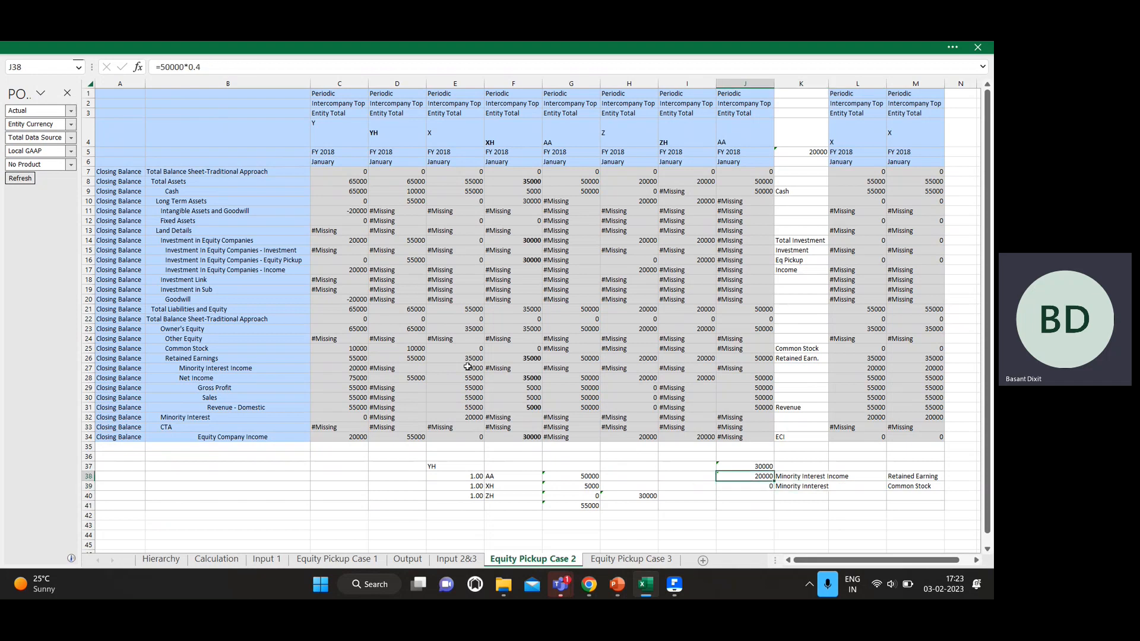
- Examine XH's Minority Interest, Net Income and Sales in column F, and X's Minority Interest in E32
left_click(530, 419)
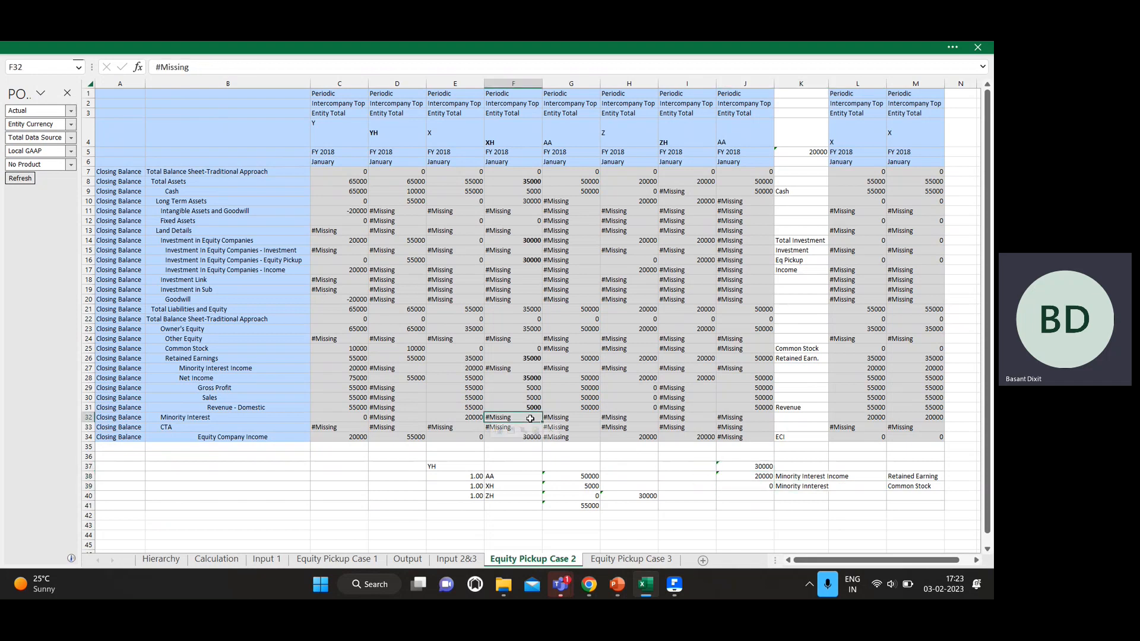
key("Up")
key("Up")
key("Up")
key("Up")
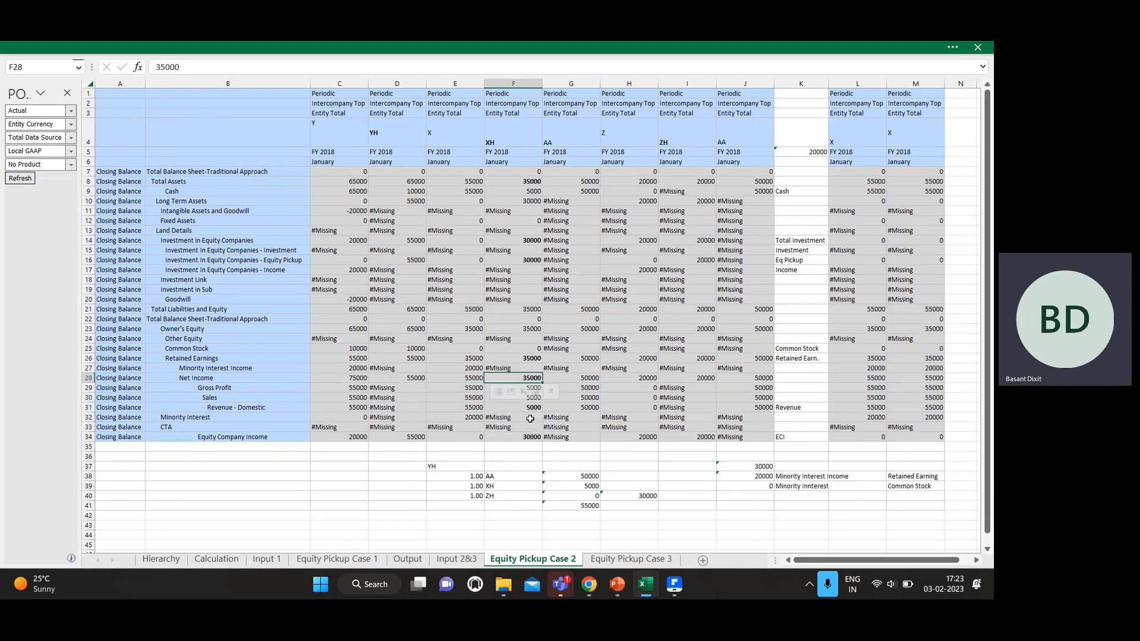
key("Down")
key("Down")
key("Down")
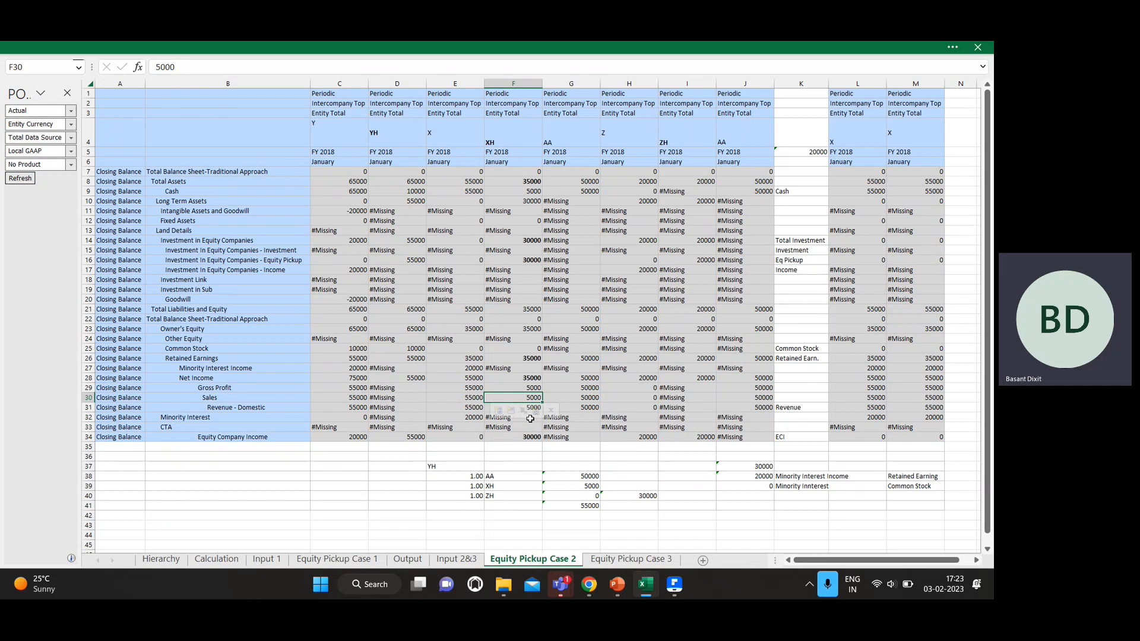
key("Left")
key("Down")
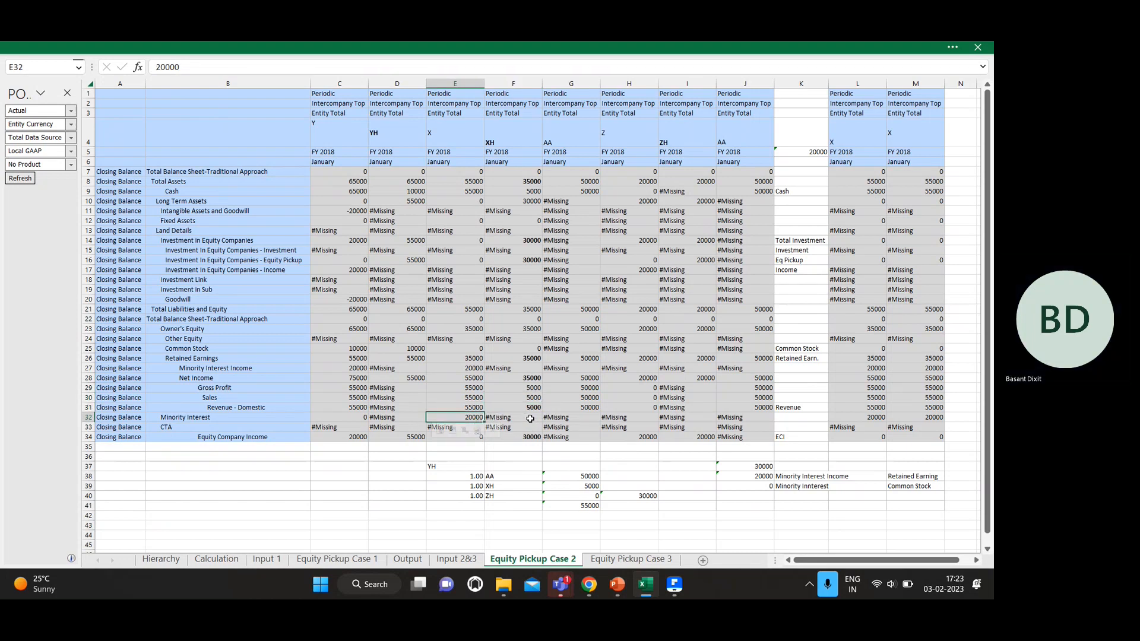
- Move the Minority Interest Income entry with its amount and Retained Earning label from J38:M38 to J40:M40
key("Right")
key("Right")
key("Right")
key("Right")
key("Right")
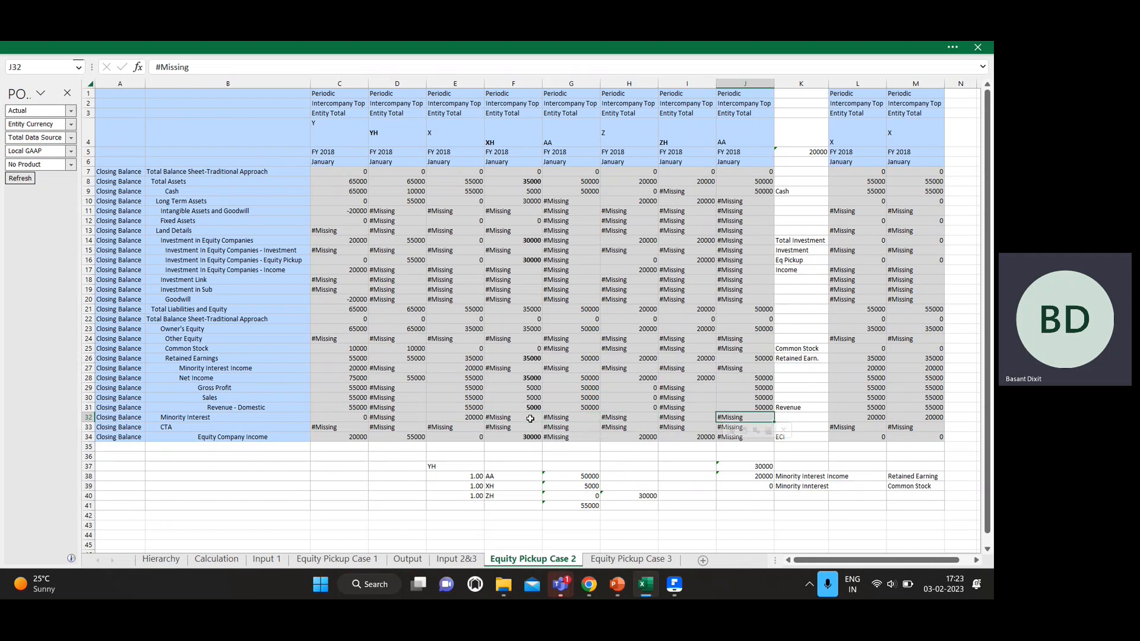
key("Right")
key("Down")
key("Down")
key("Down")
key("Down")
key("Down")
key("Down")
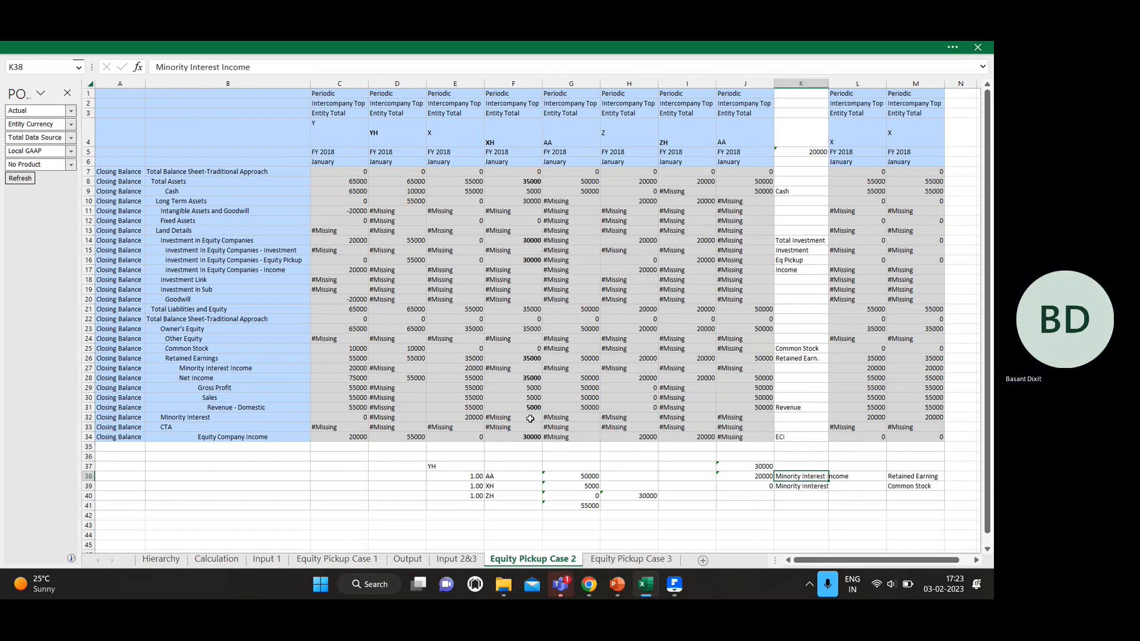
key("Left")
key("shift+Right")
key("shift+Right")
key("shift+Right")
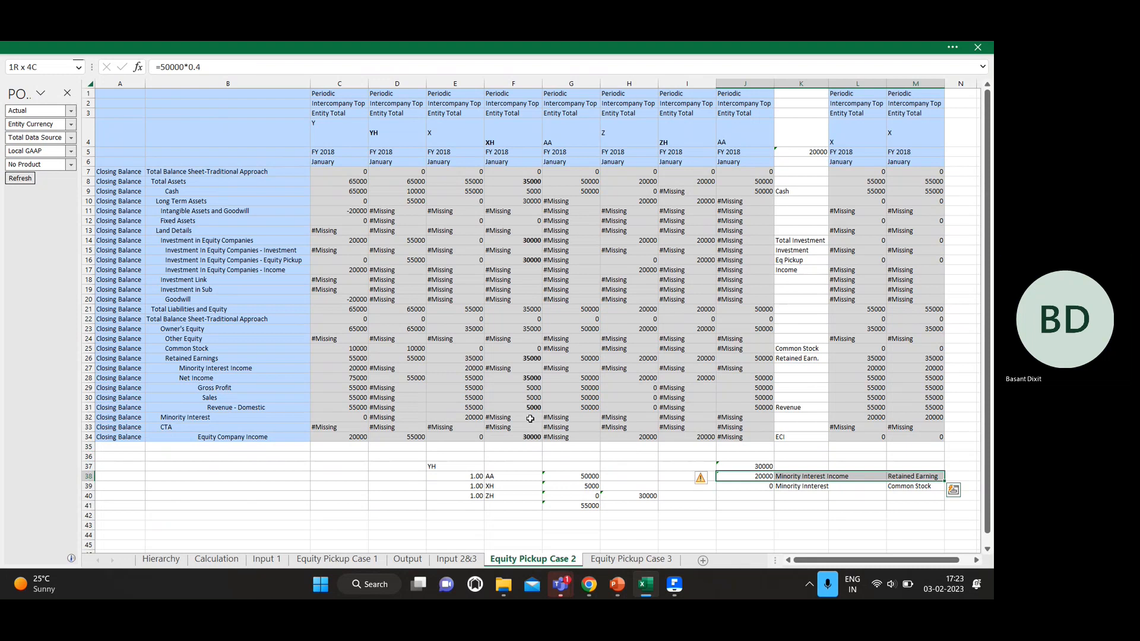
key("ctrl+x")
key("Down")
key("Down")
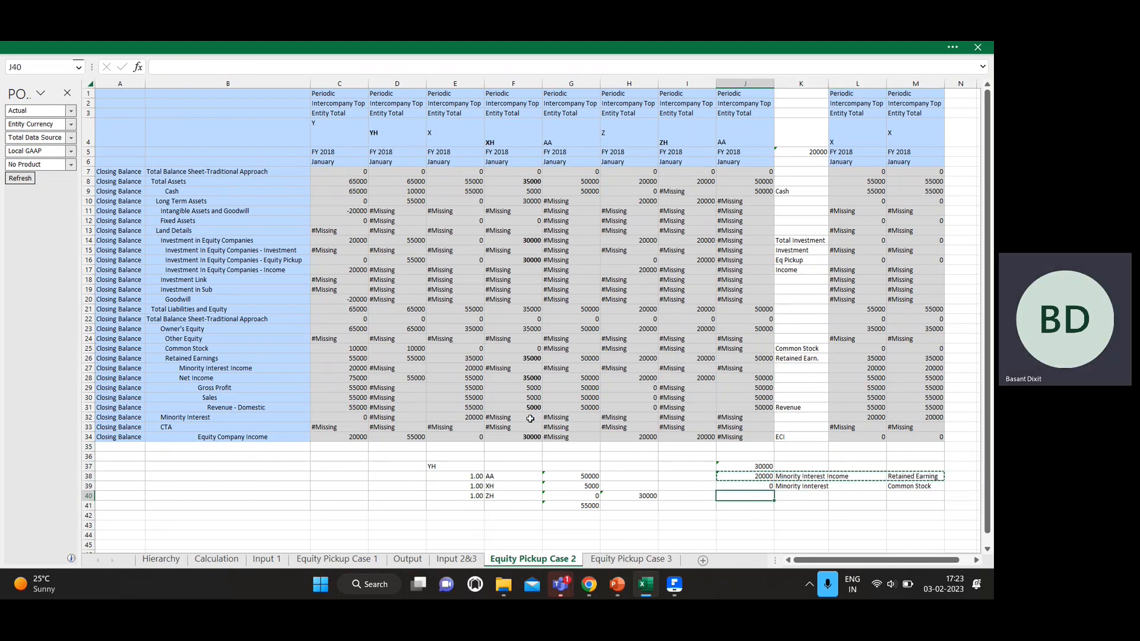
key("ctrl+v")
- Move the Minority Interest entry with its amount and Common Stock label from J39:M39 up to J38:M38
key("Up")
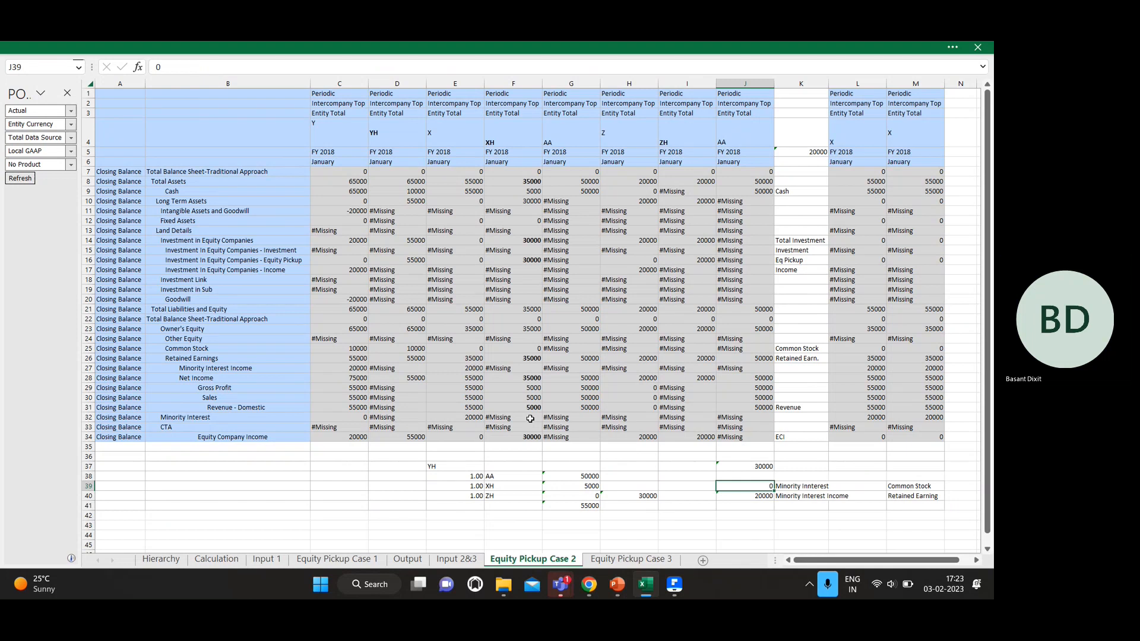
key("shift+Right")
key("shift+Right")
key("shift+Right")
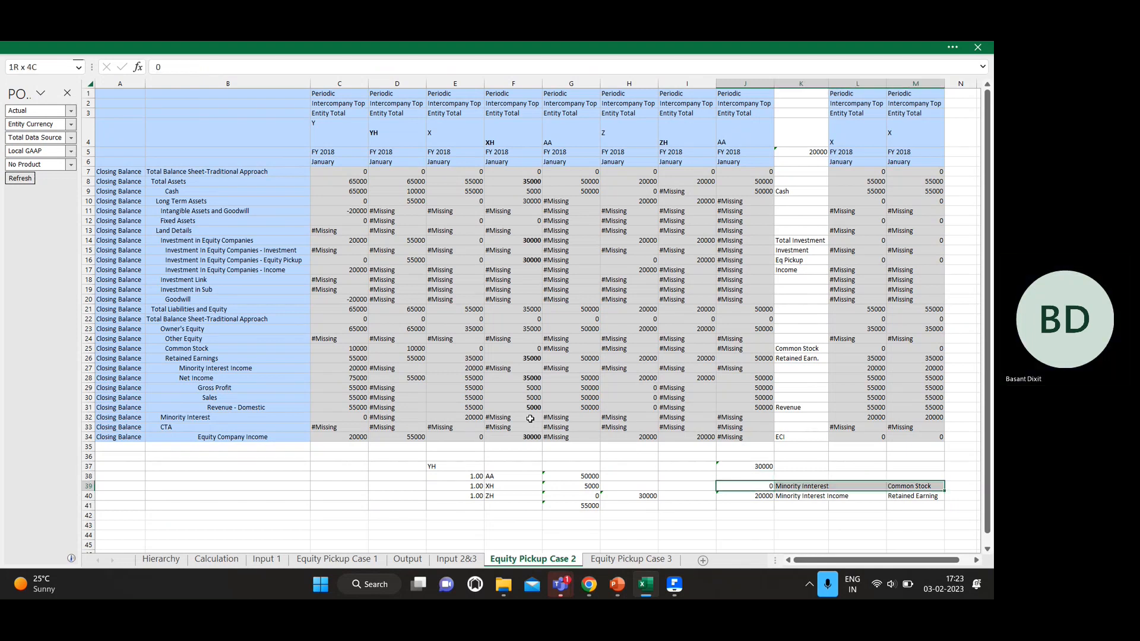
key("ctrl+x")
key("Up")
key("ctrl+v")
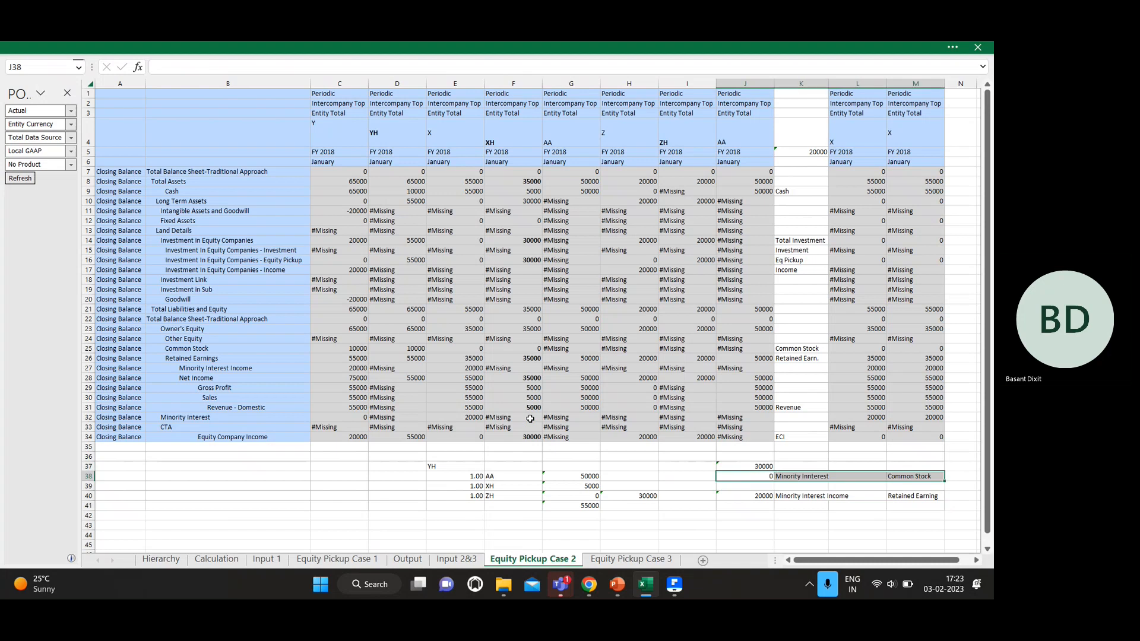
- Review the rearranged minority interest amounts in J38 and J40 against their account labels in column K
key("shift+Left")
key("shift+Left")
key("shift+Left")
key("Right")
key("Down")
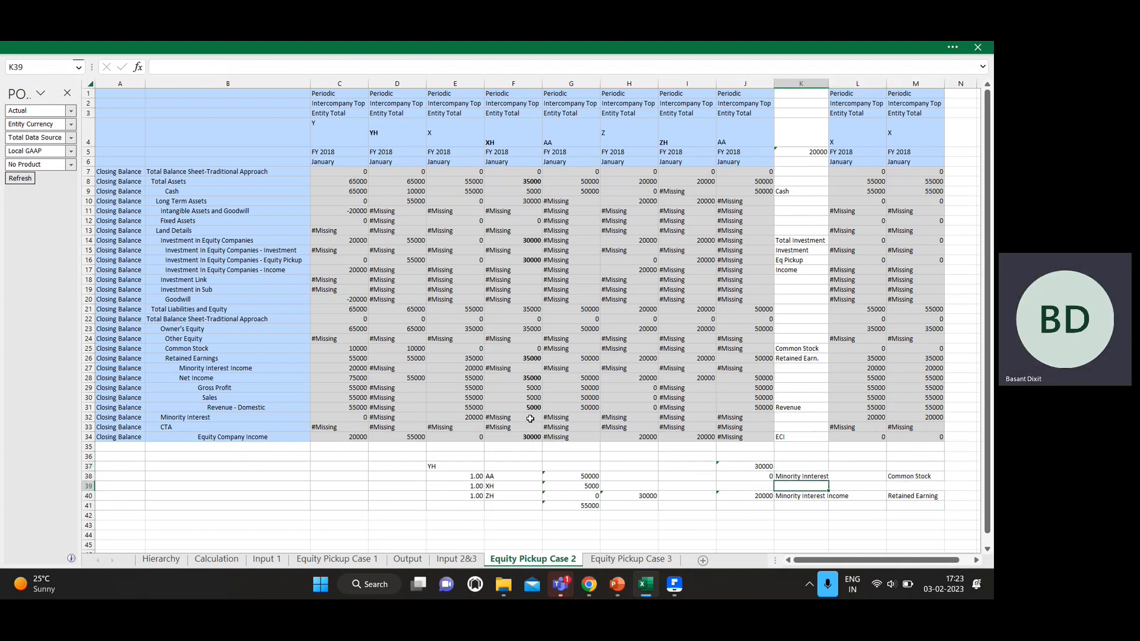
key("Left")
key("Right")
key("Down")
key("Left")
key("Up")
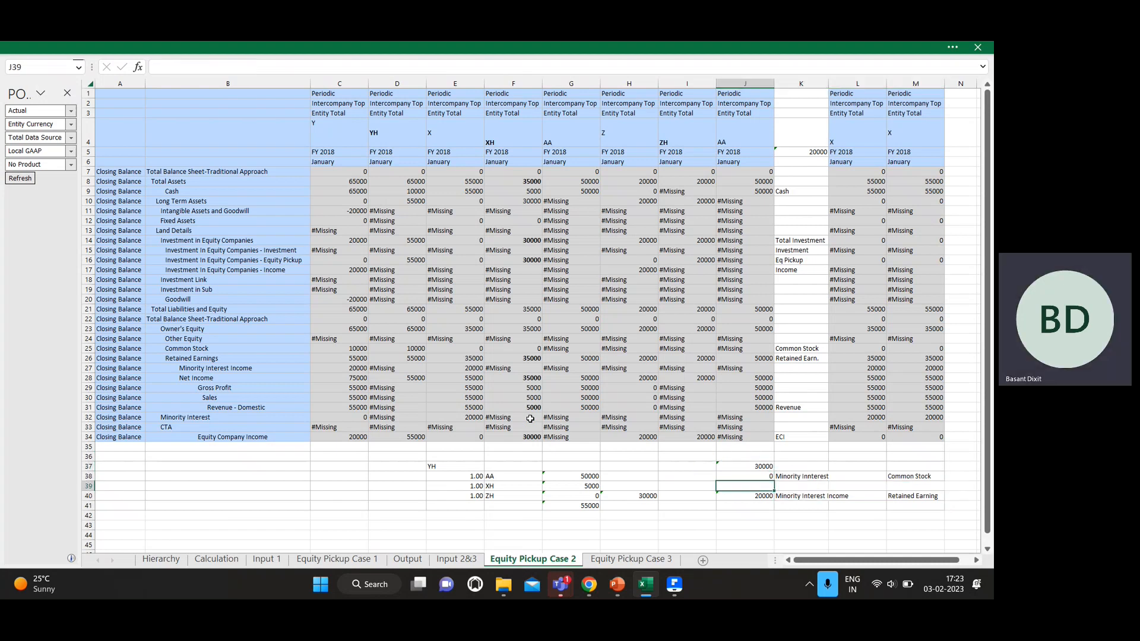
key("Up")
key("Down")
key("Down")
key("Right")
key("Left")
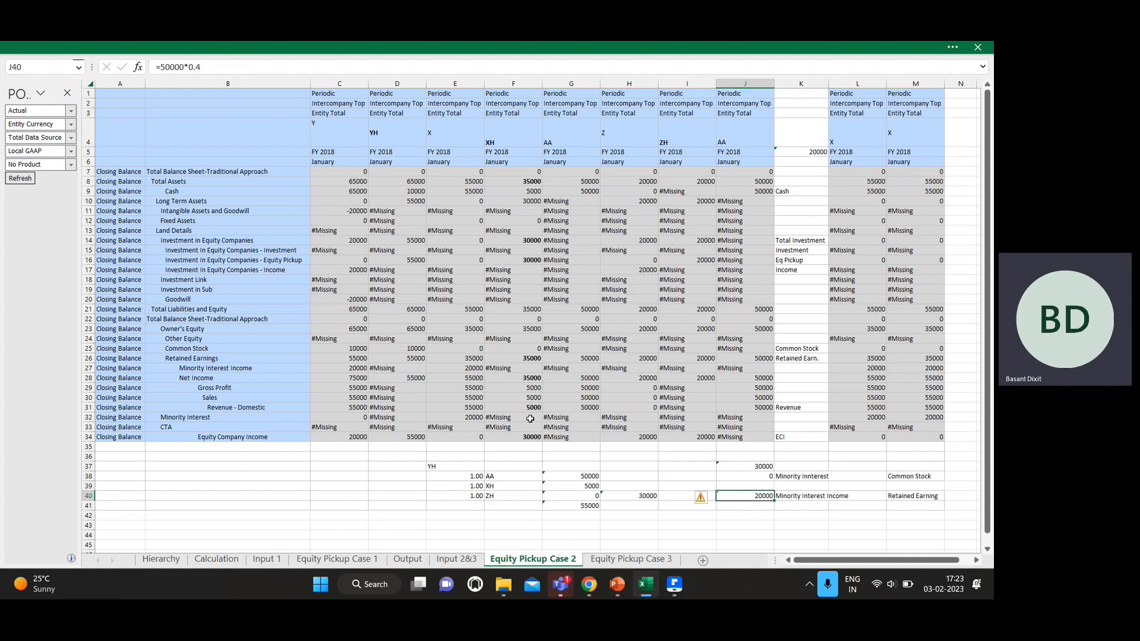
key("Up")
key("Up")
key("Down")
key("Up")
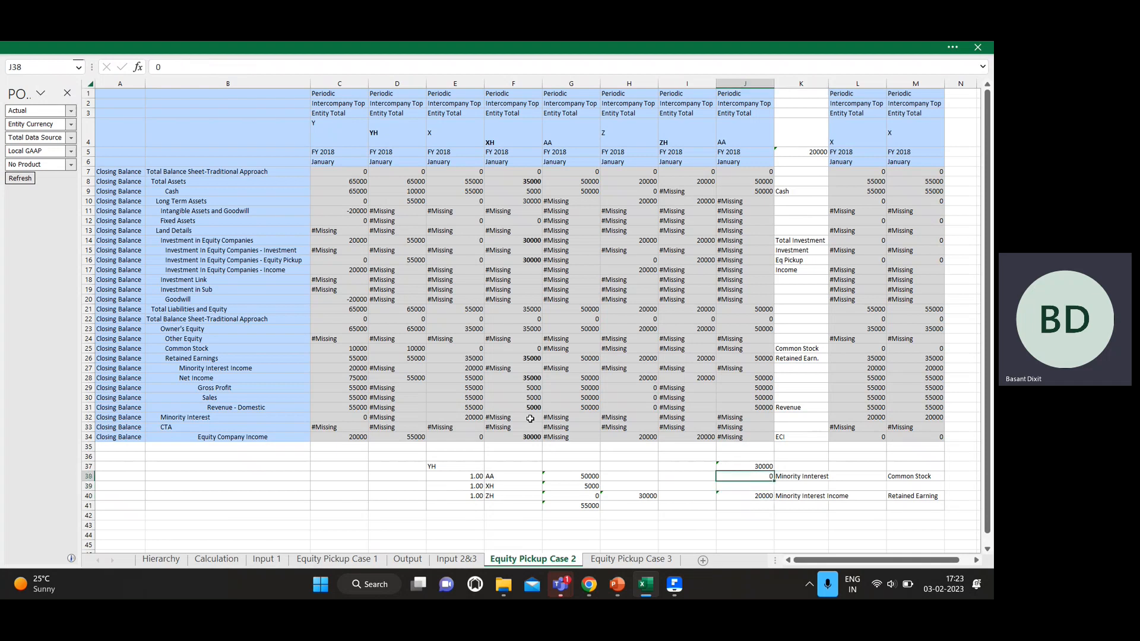
key("Down")
key("Down")
key("Up")
key("Up")
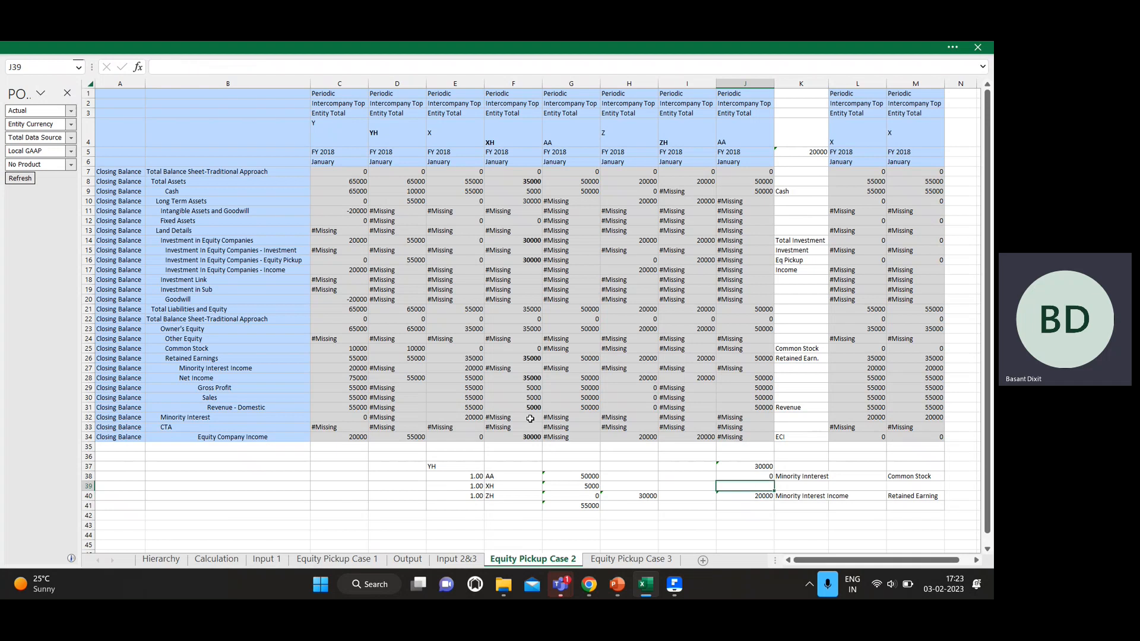
- Replace the Minority Interest amount in J38 with the formula =+J40, linking it to Minority Interest Income
type("+")
key("Down")
key("Down")
key("Return")
key("Up")
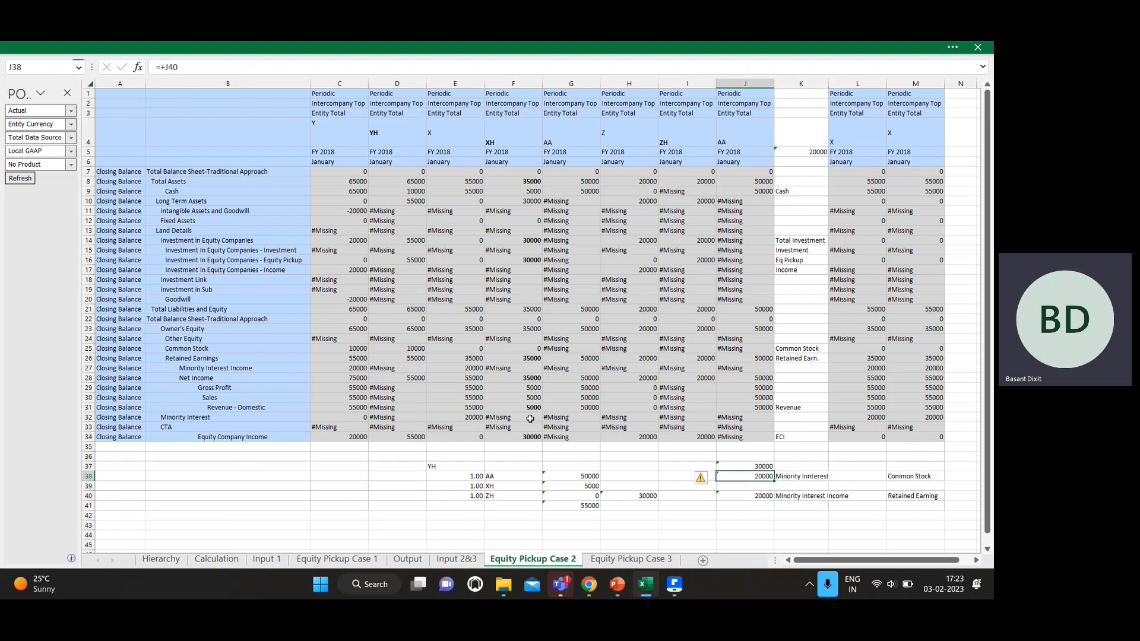
- Make the minority interest amounts in J40 and J38 bold
key("Down")
key("Right")
key("Down")
key("Left")
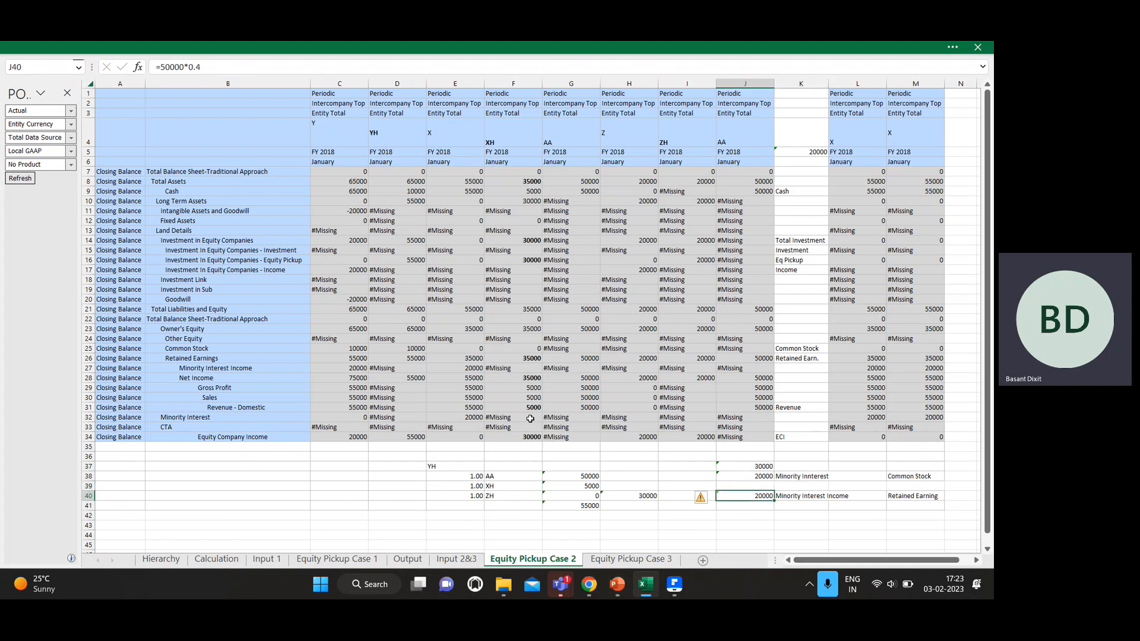
key("Right")
key("Left")
key("Up")
key("Up")
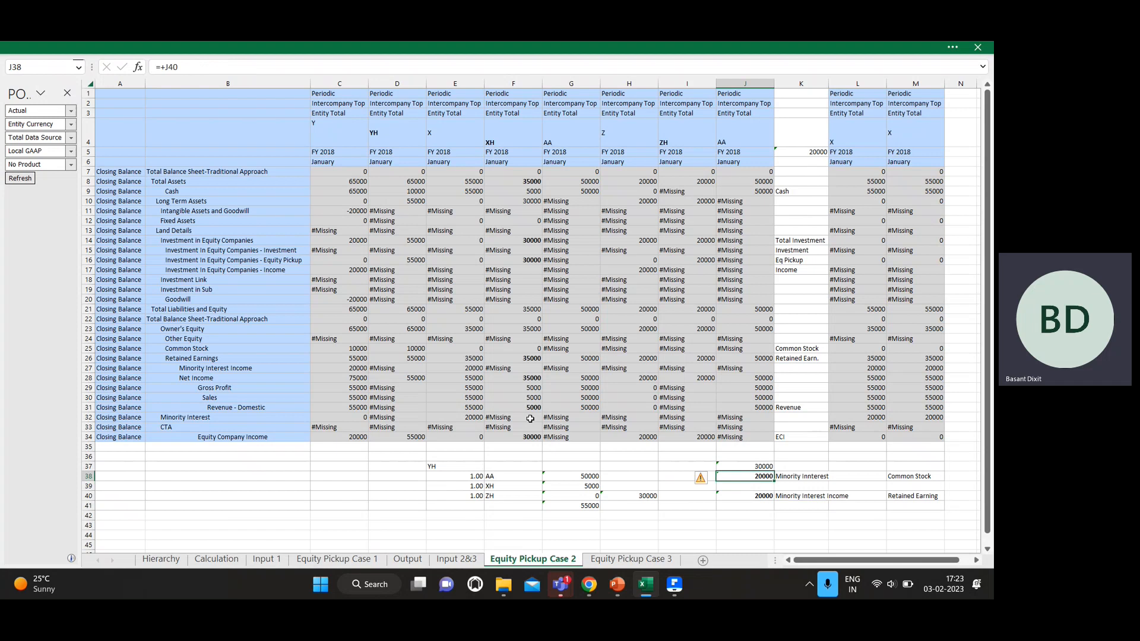
key("Right")
key("Left")
- Switch to EPM Cloud Financial Consolidation and Close in Chrome, reload the first session and open its Dimensions page
key("alt+Tab")
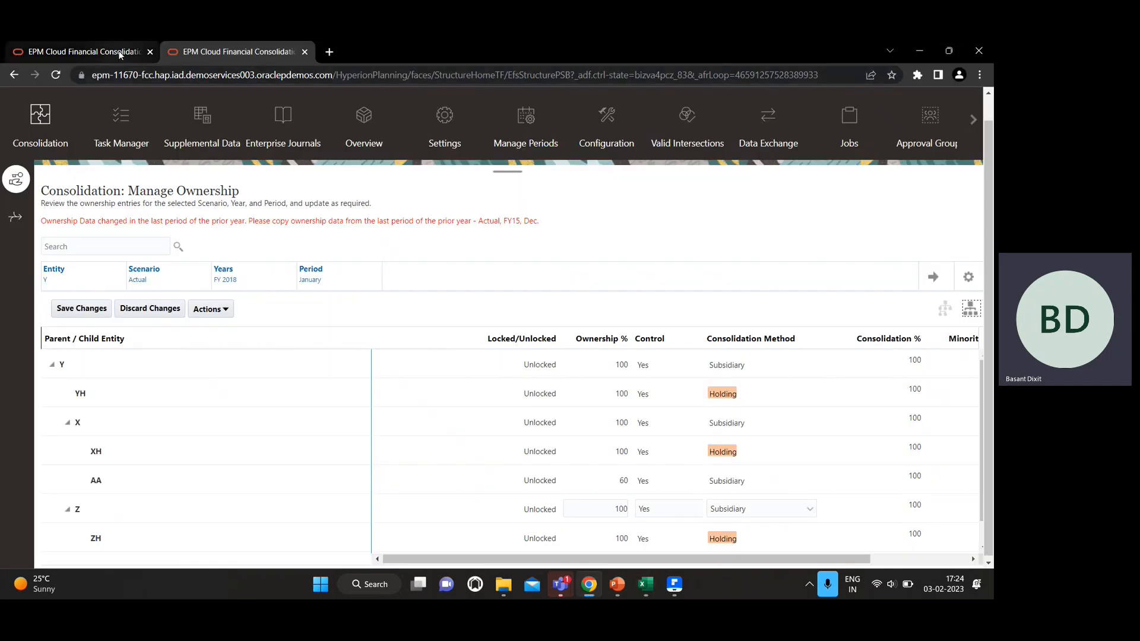
left_click(118, 55)
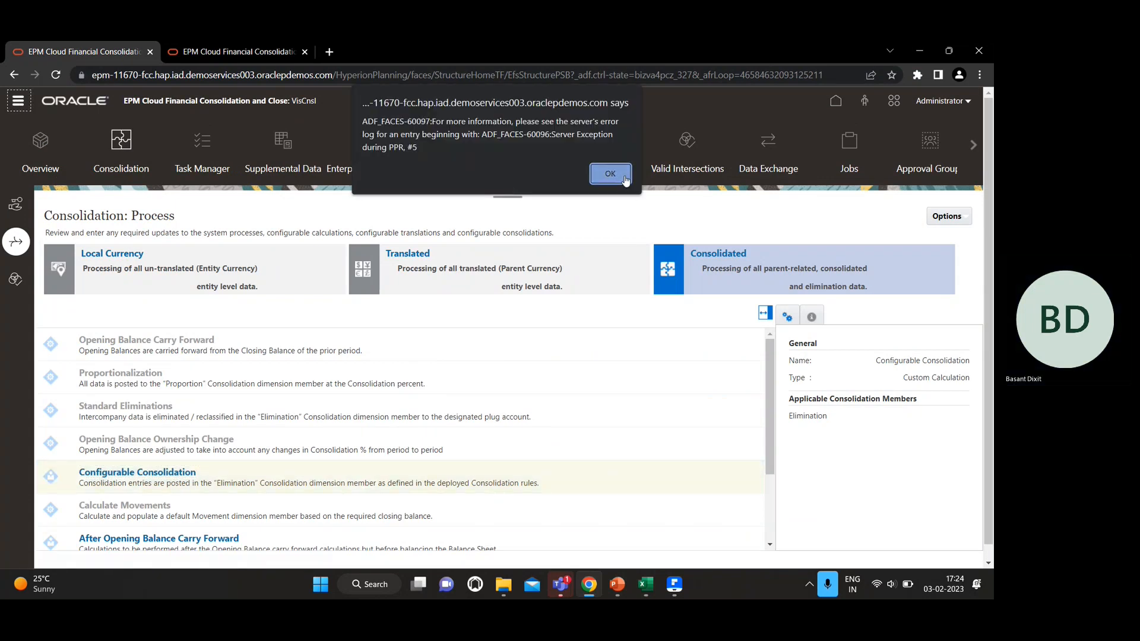
left_click(611, 173)
left_click(459, 78)
key("Return")
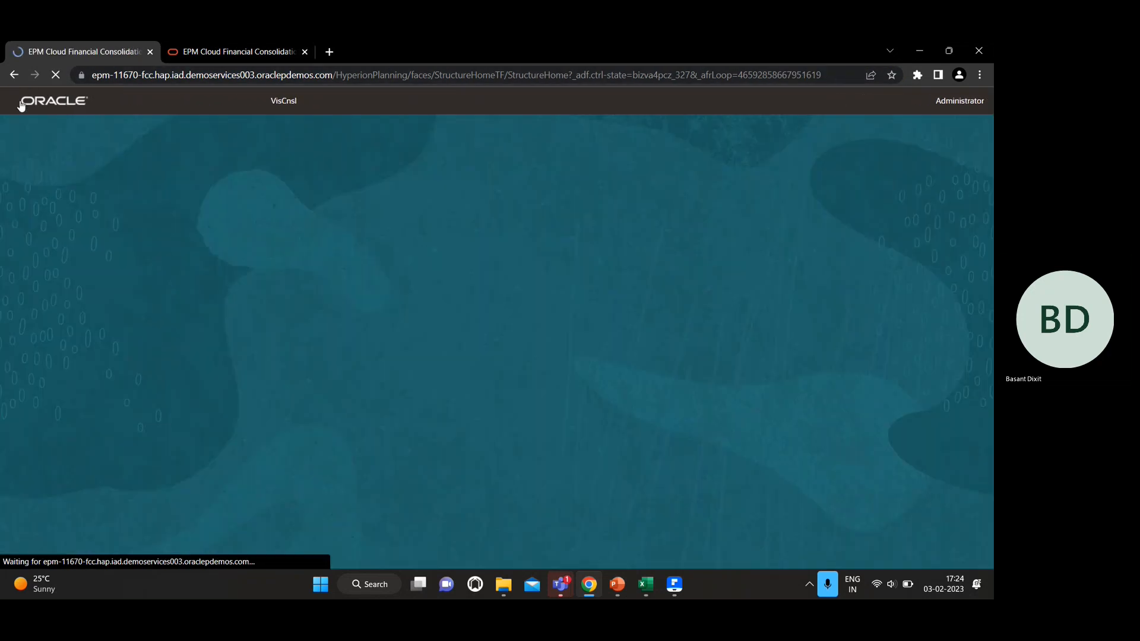
left_click(19, 101)
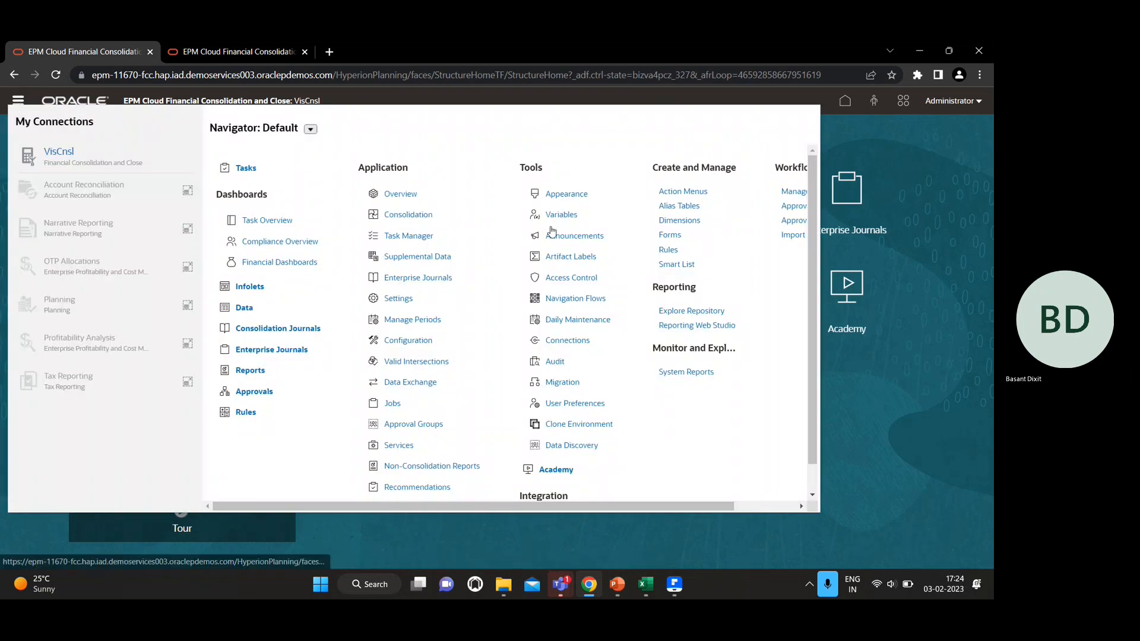
left_click(679, 222)
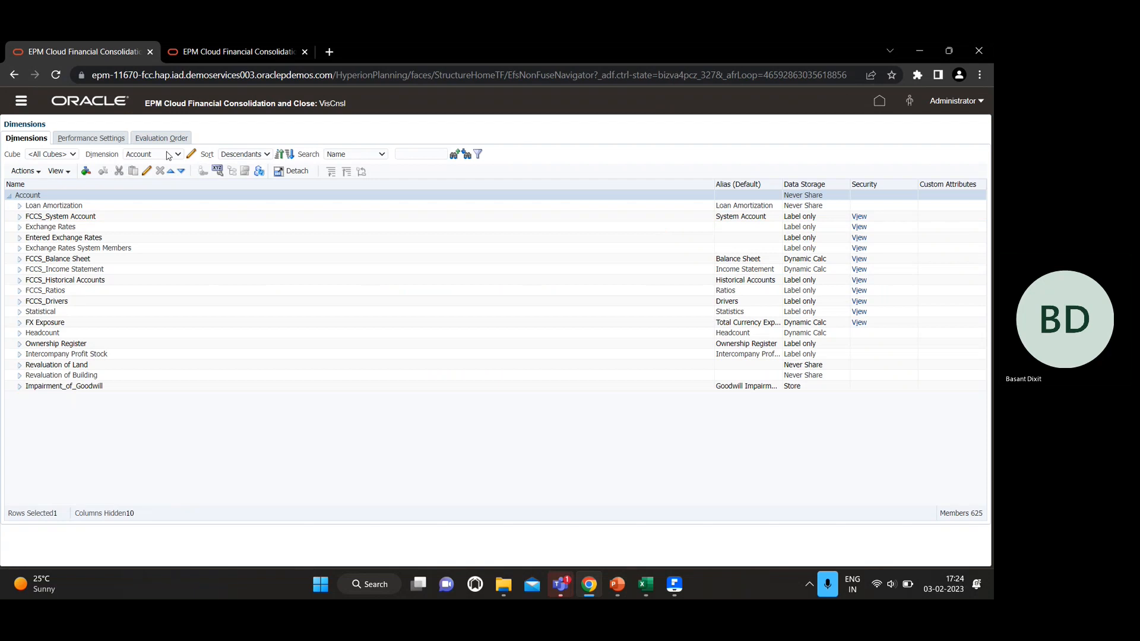
- Search the Account dimension for "Minority" in both names and aliases, continuing to the FCCS_Minority Interest Income member
left_click(366, 153)
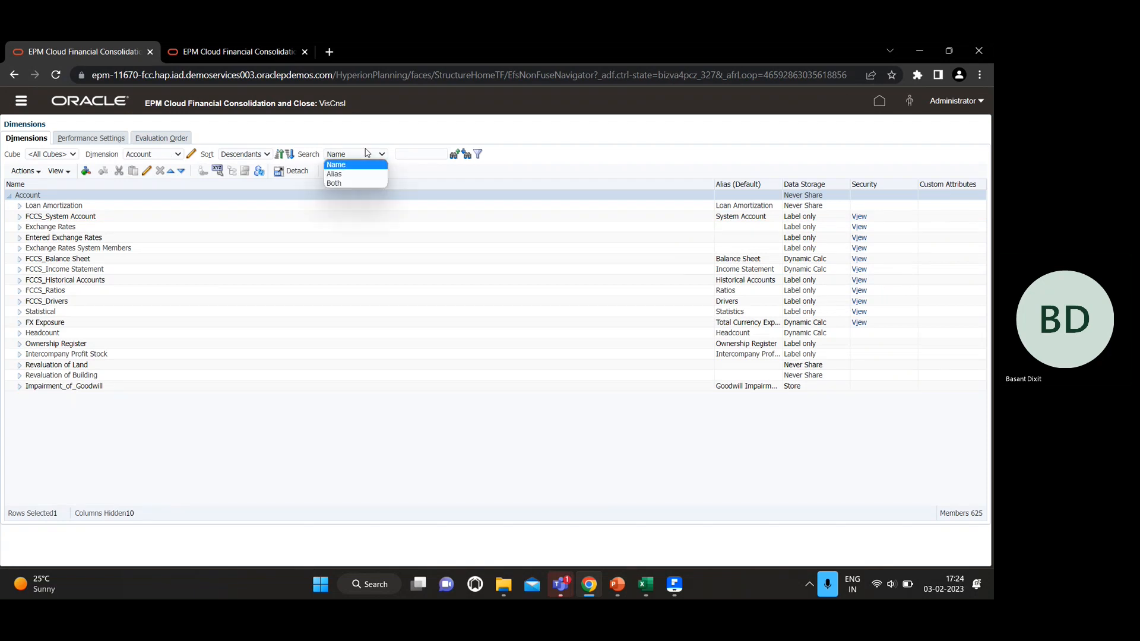
left_click(351, 183)
key("Tab")
type("Minor")
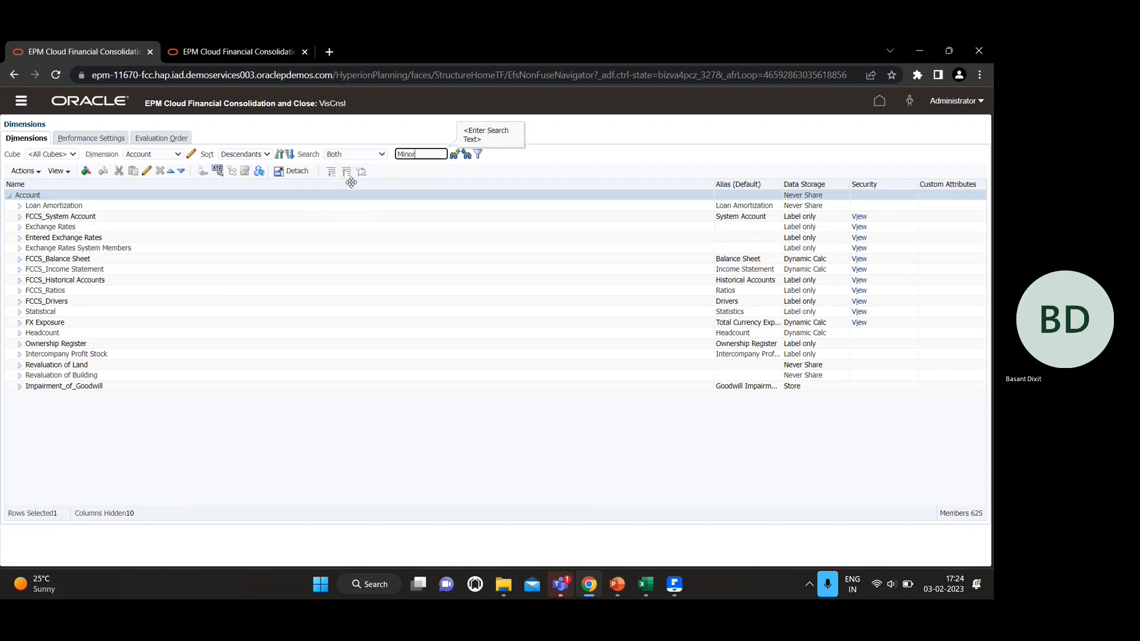
key("Return")
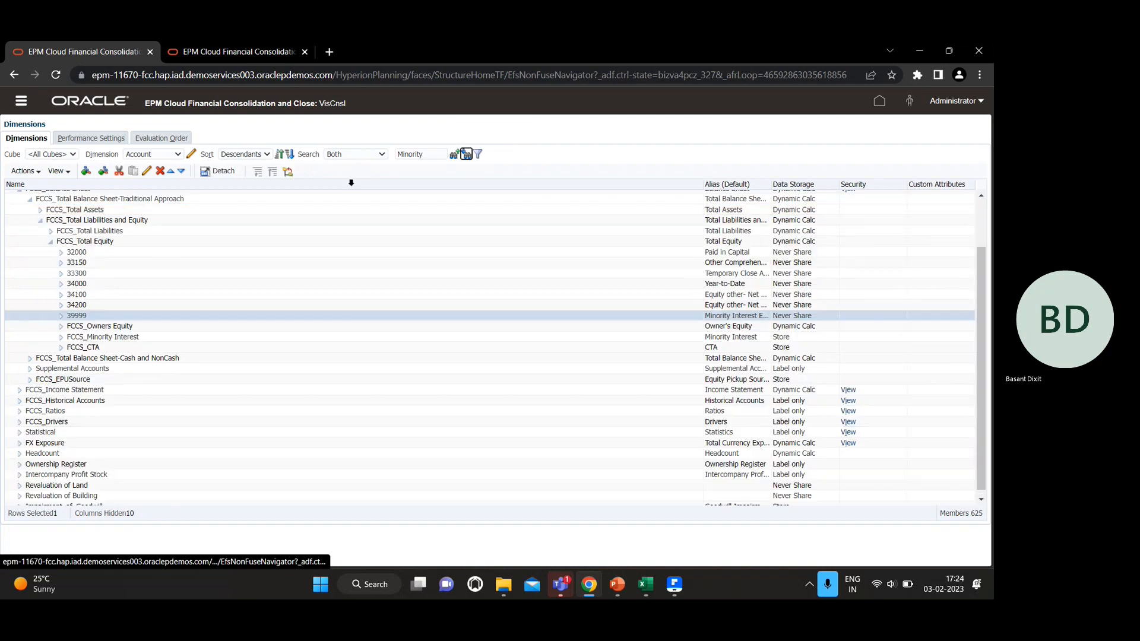
key("Return")
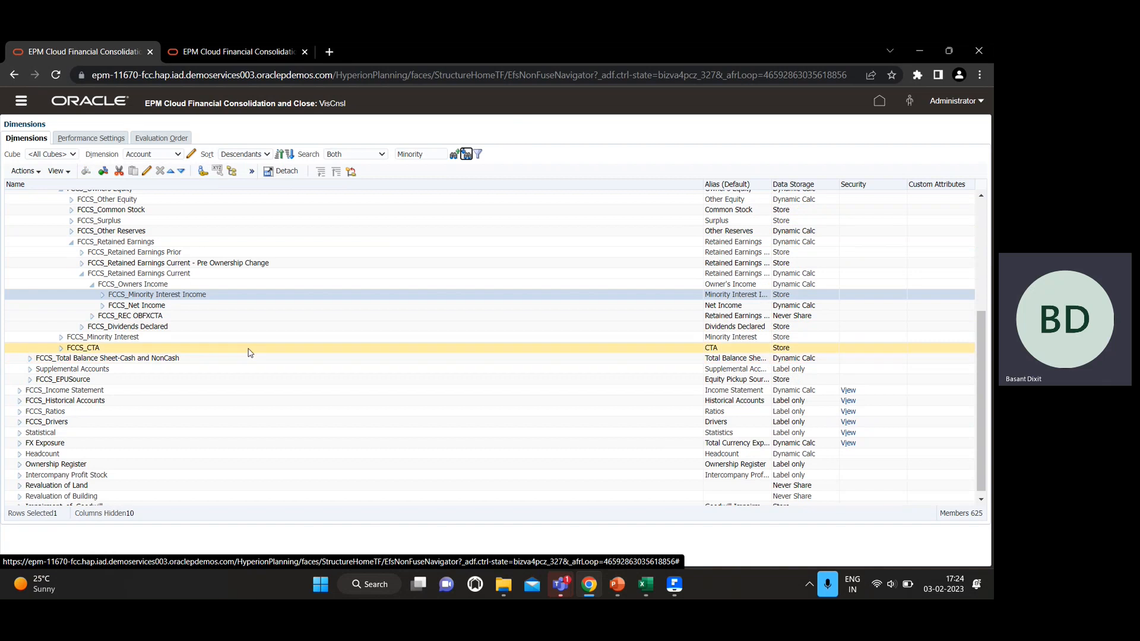
- Examine where FCCS_Minority Interest Income and FCCS_Minority Interest sit within FCCS_Total Equity, and return to the Excel worksheet
scroll(238, 369, "up", 3)
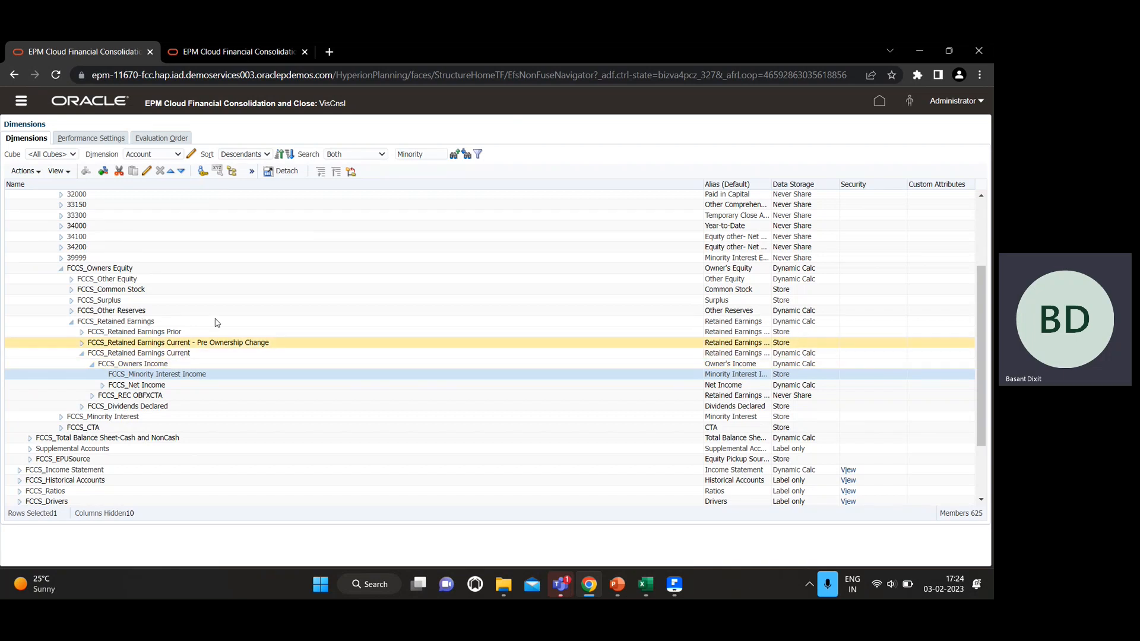
scroll(223, 320, "up", 2)
scroll(224, 319, "up", 1)
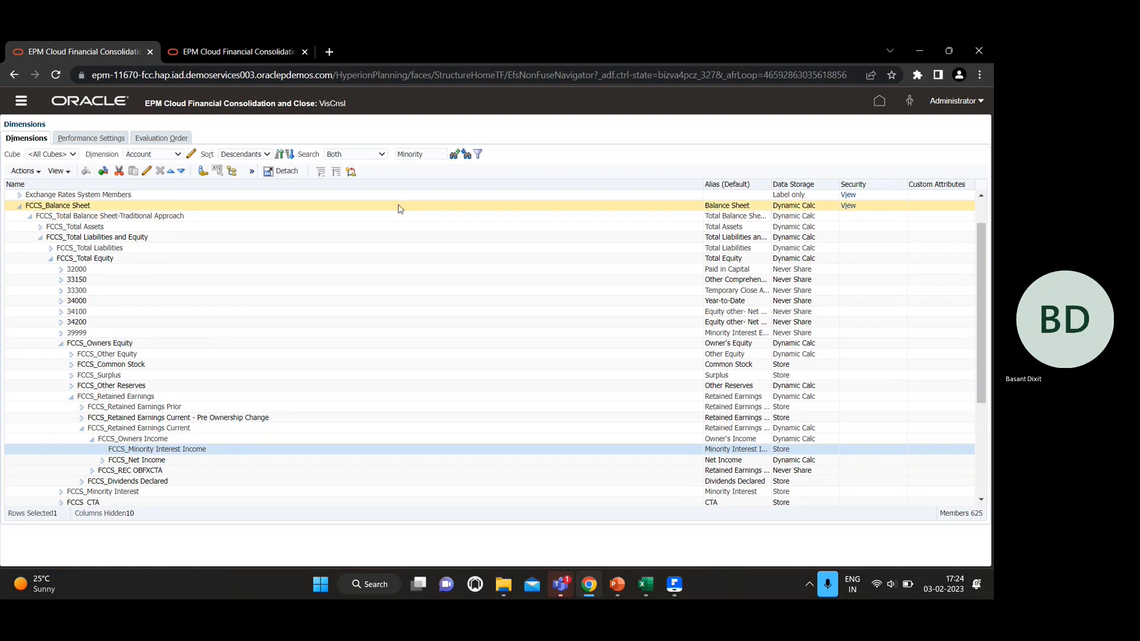
scroll(389, 327, "down", 2)
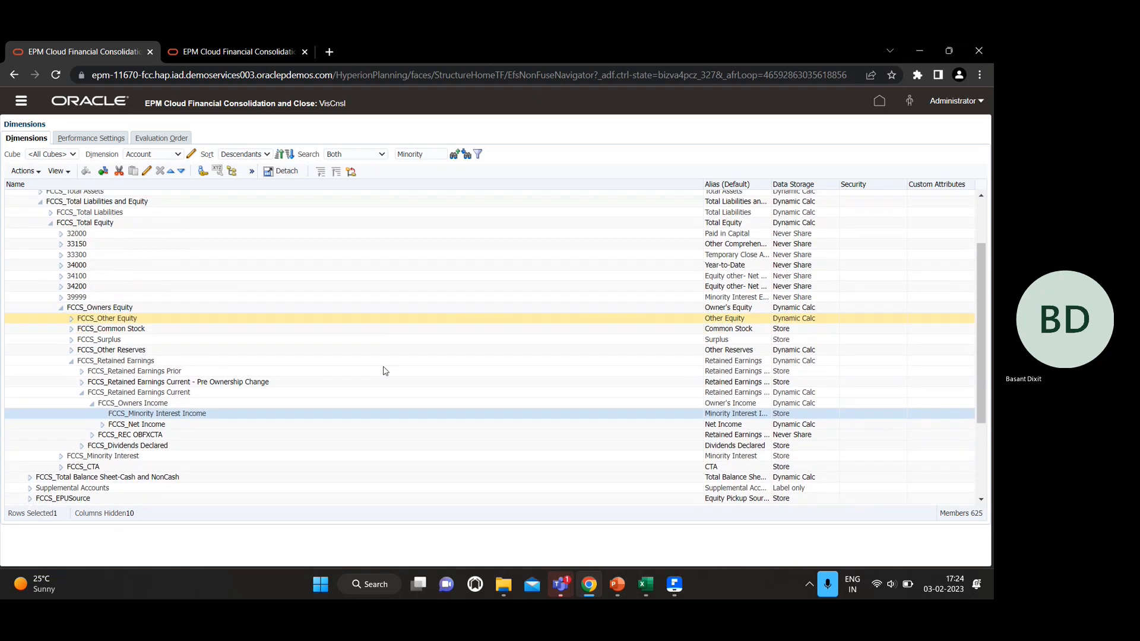
scroll(385, 377, "down", 2)
scroll(385, 381, "down", 2)
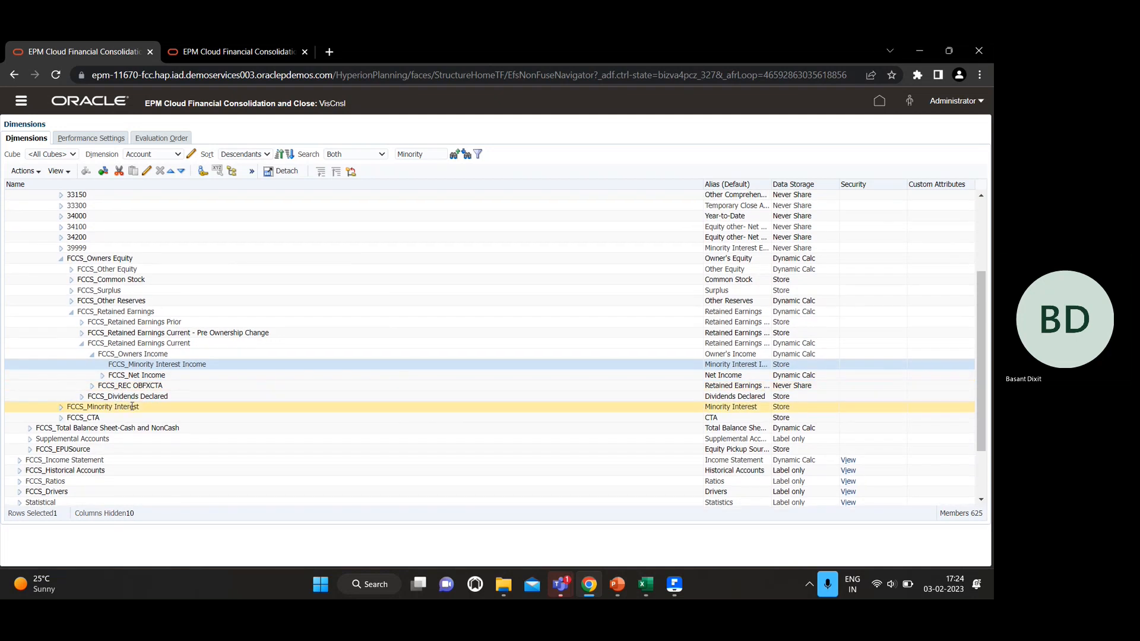
scroll(166, 399, "down", 1)
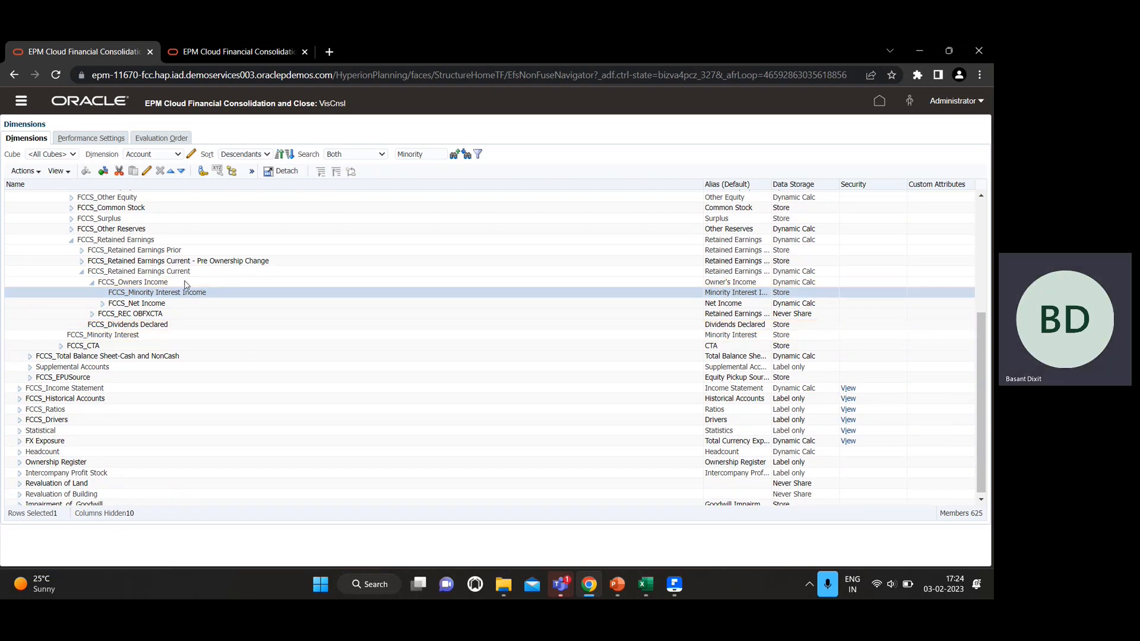
scroll(186, 309, "up", 3)
scroll(178, 321, "up", 2)
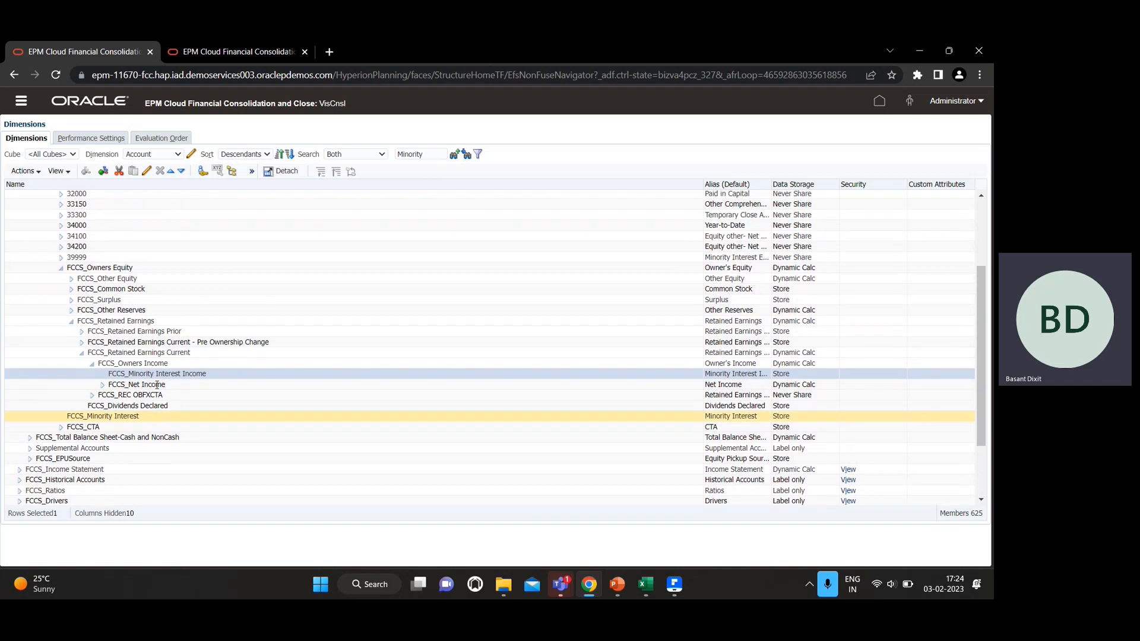
scroll(179, 356, "down", 2)
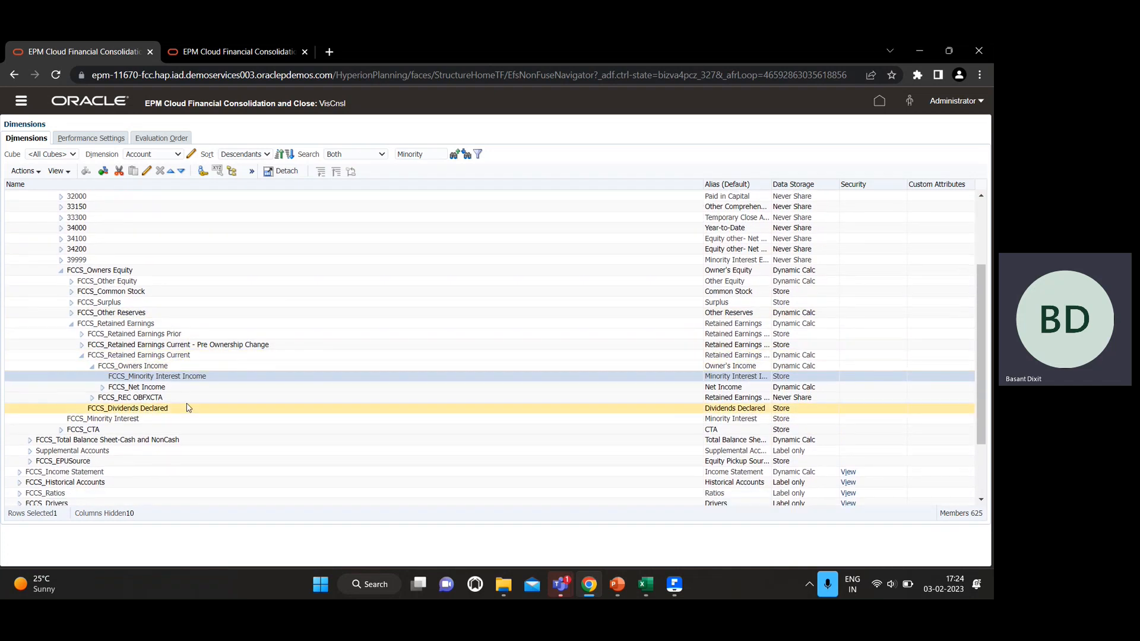
scroll(208, 449, "up", 1)
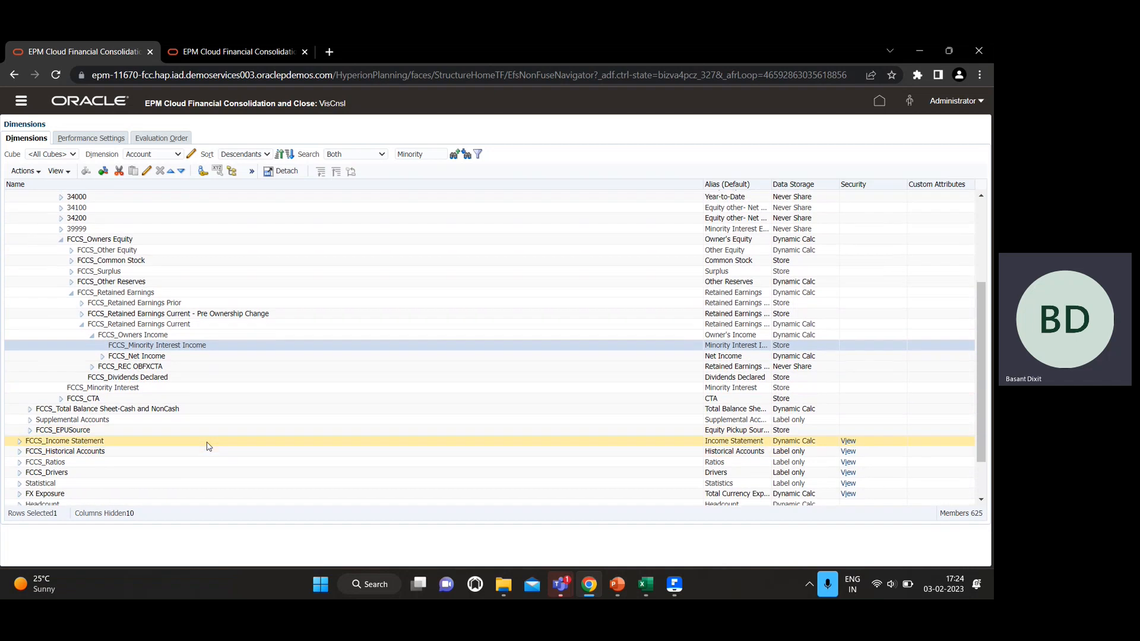
scroll(164, 469, "up", 2)
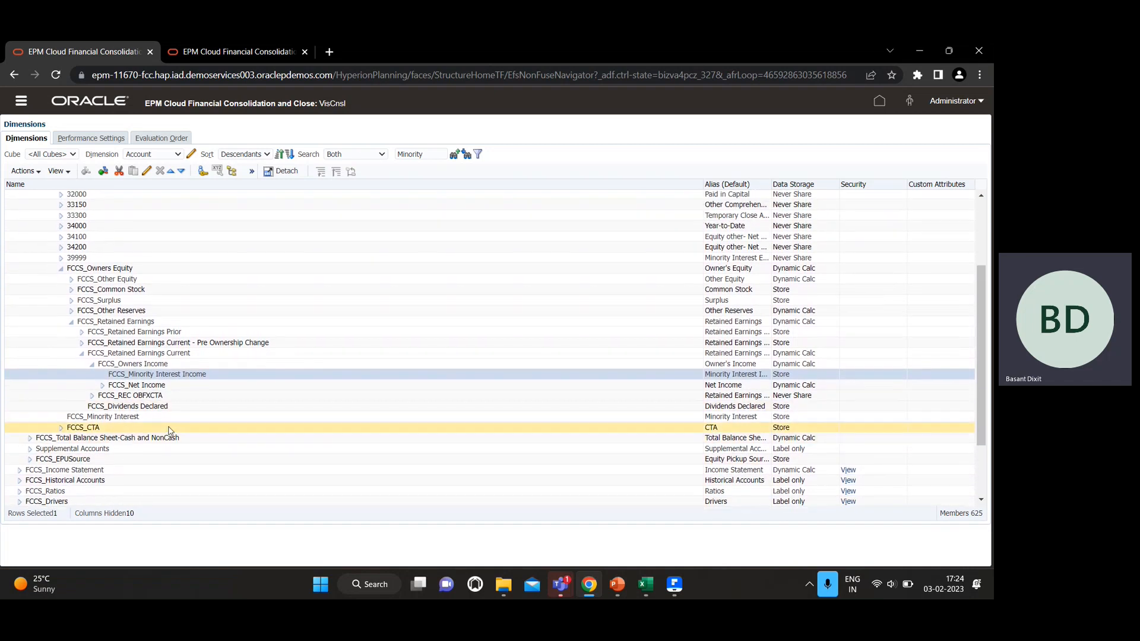
scroll(178, 424, "up", 5)
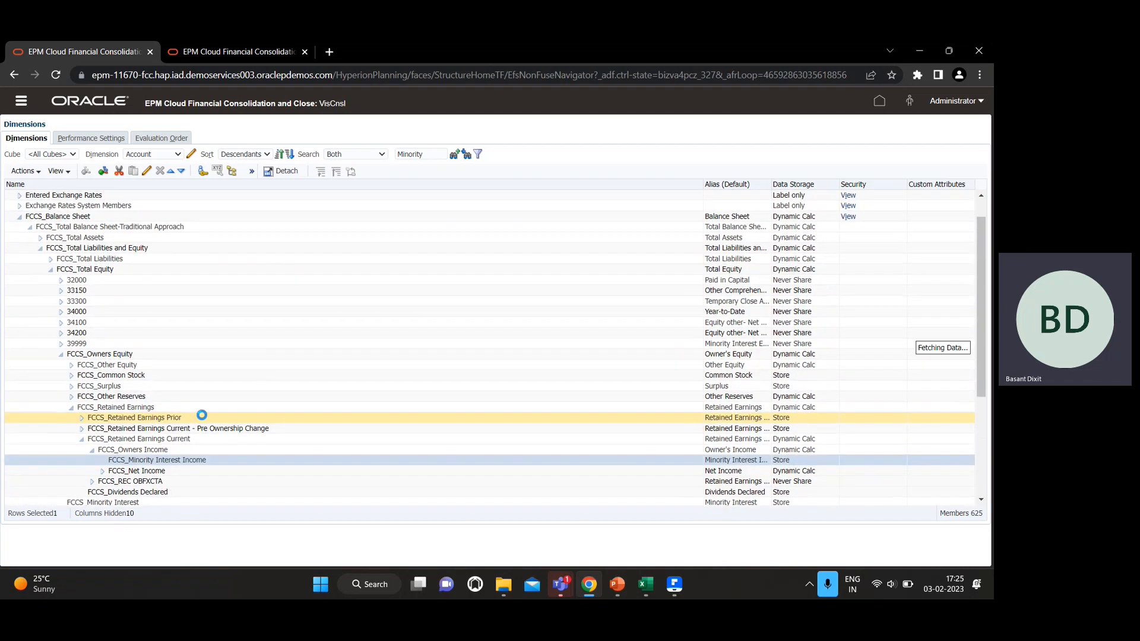
scroll(203, 420, "up", 1)
key("alt+Tab")
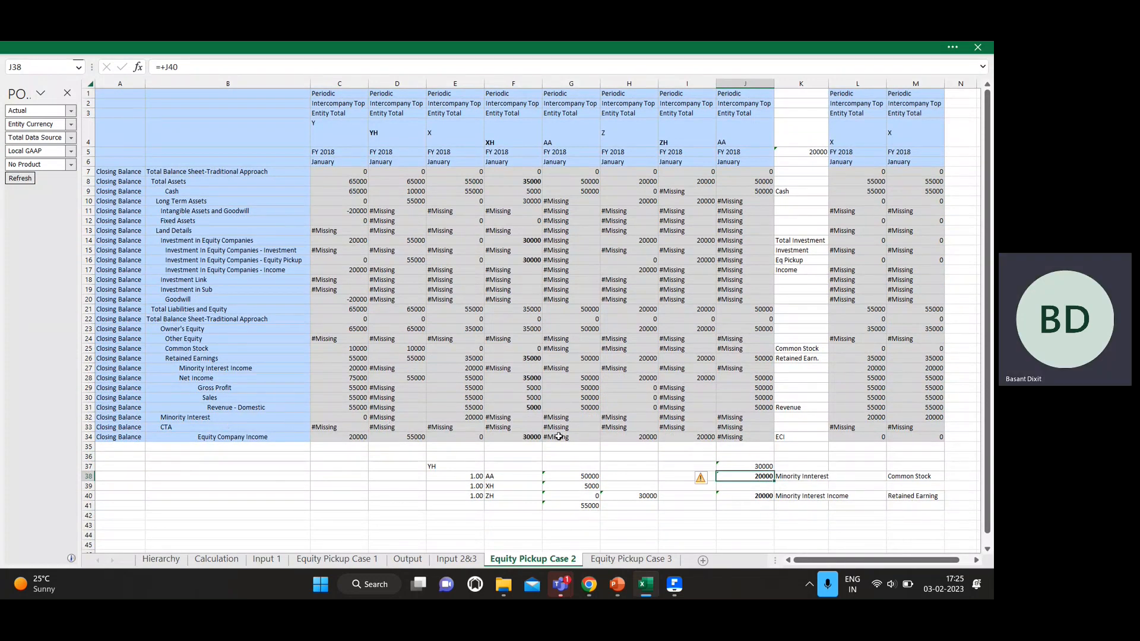
- Examine entity X's Minority Interest, Retained Earnings and sales amounts in column E of the Case 2 sheet
left_click(473, 417)
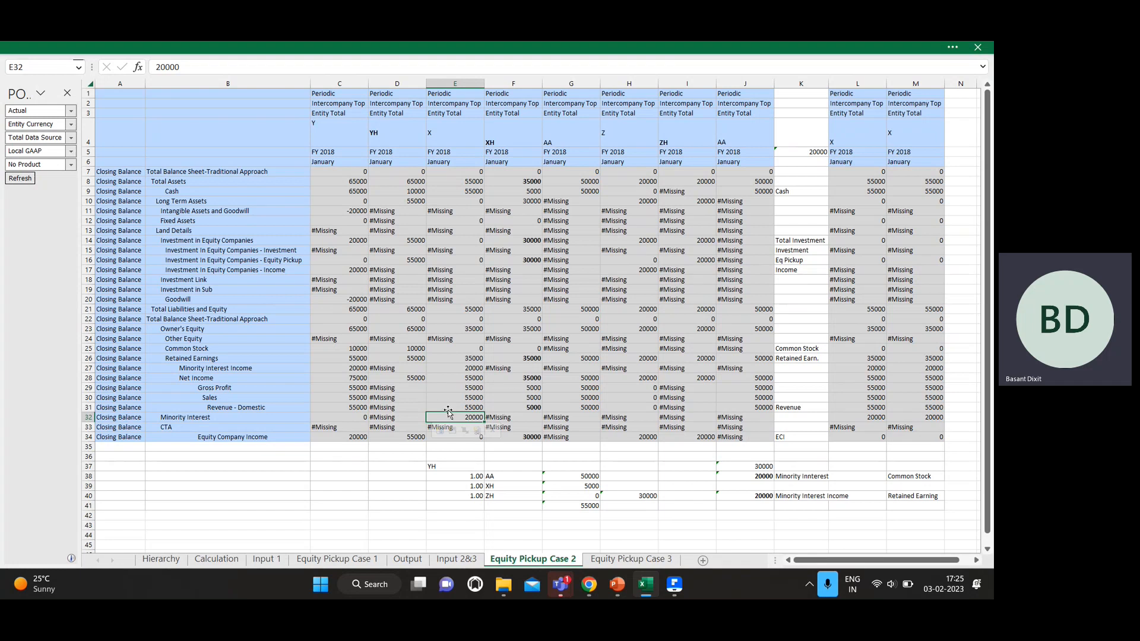
key("Up")
key("Right")
key("Left")
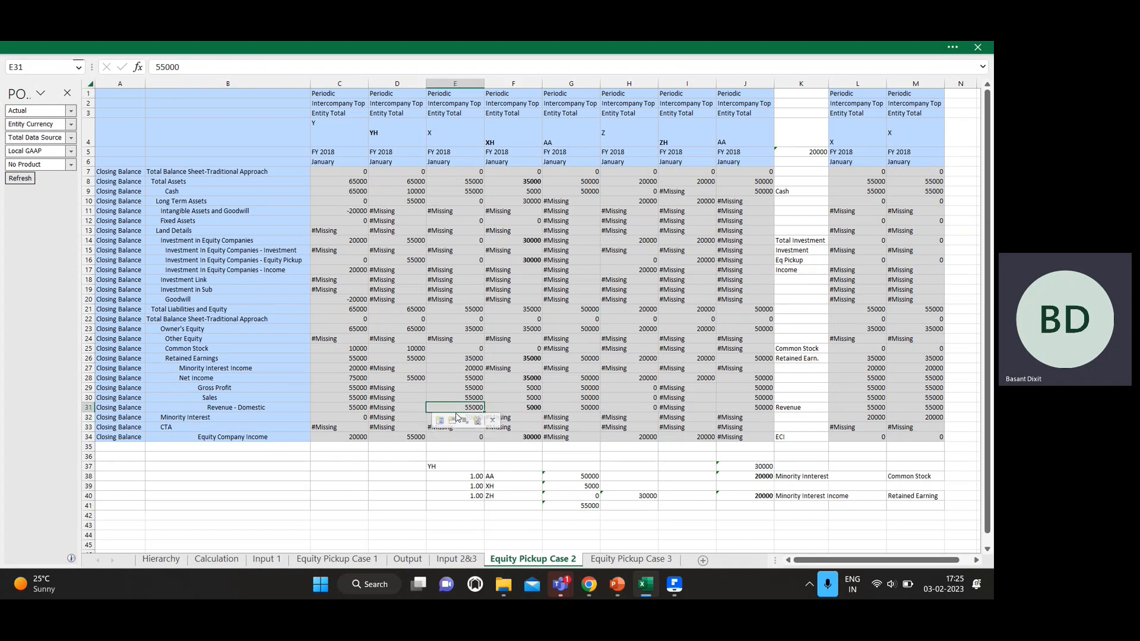
key("Down")
key("Right")
key("Left")
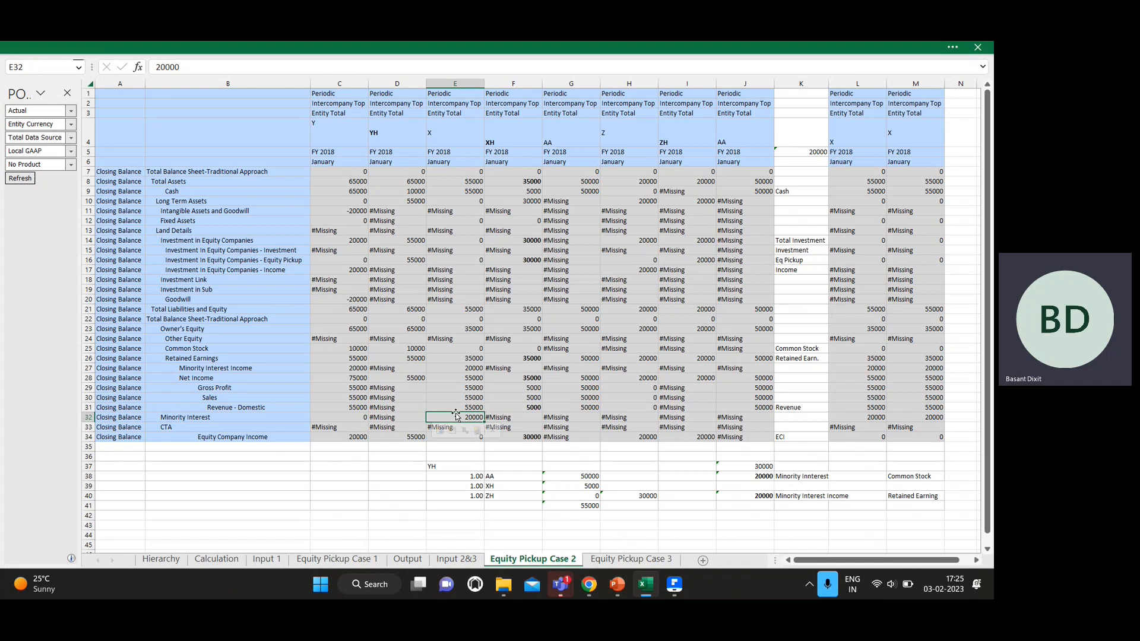
key("Right")
key("Up")
key("Left")
key("Up")
key("Up")
key("Up")
key("Up")
key("Up")
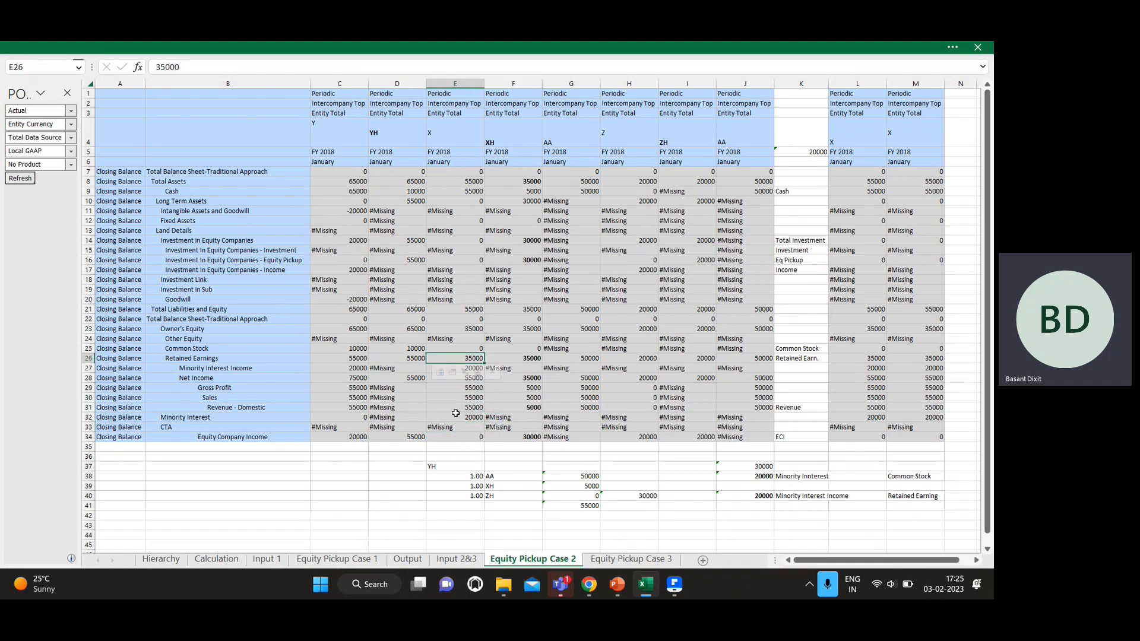
key("Down")
key("Down")
key("Down")
key("Down")
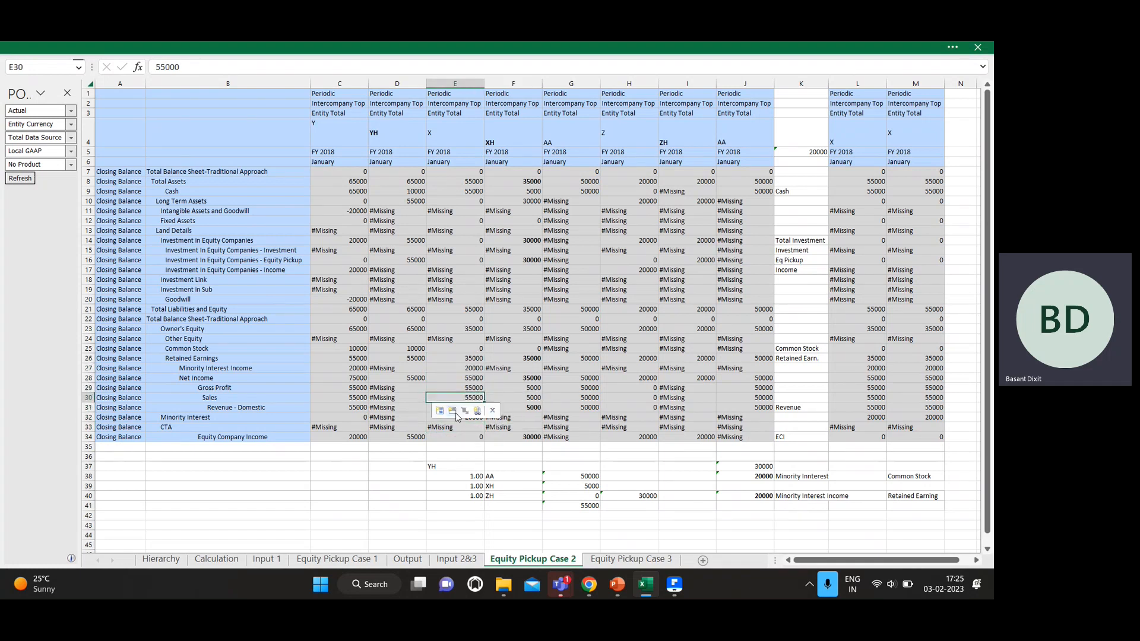
key("Right")
key("Left")
key("Up")
key("Up")
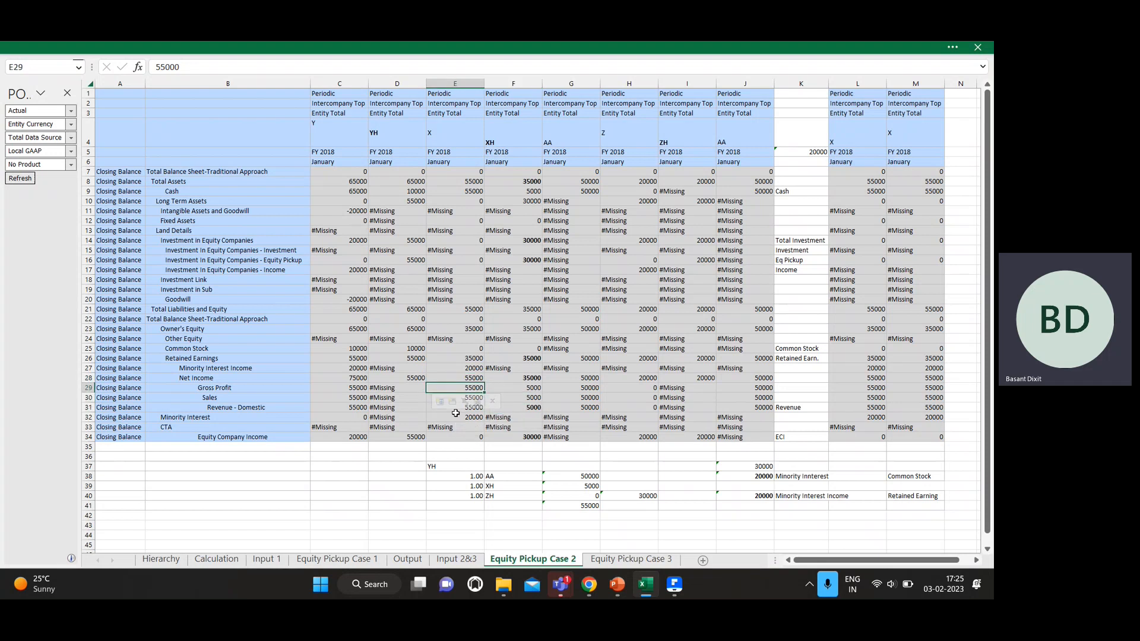
- Make entity X's Total Liabilities and Equity amount in E21 bold
key("Up")
key("Up")
key("Up")
key("Up")
key("Up")
key("Up")
key("Up")
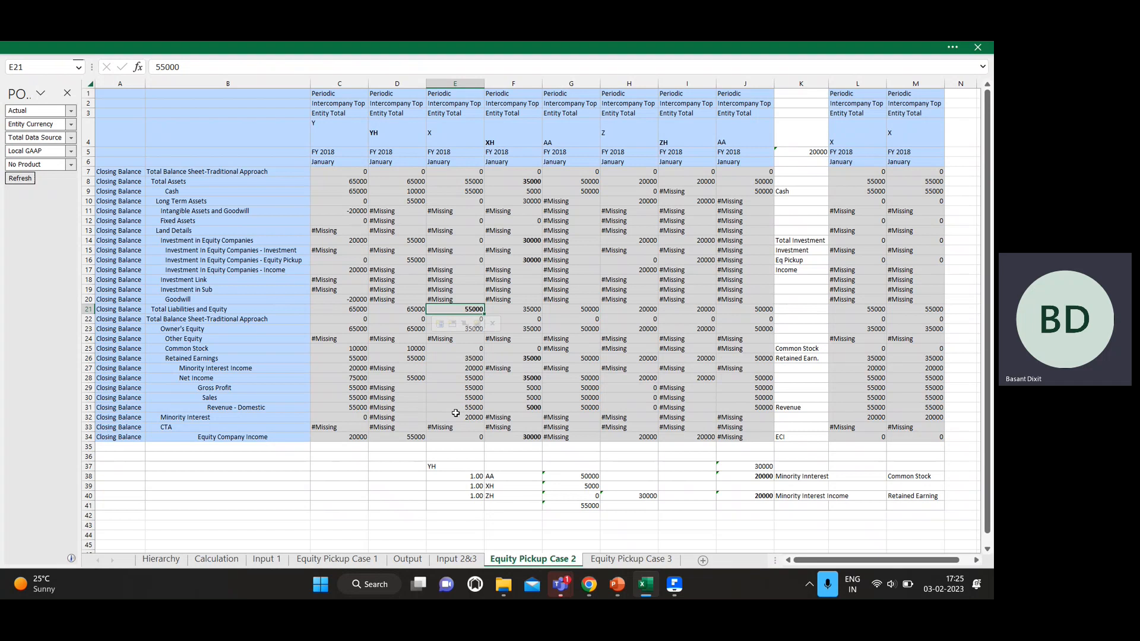
- Make entity X's Cash amount in E9 bold and compare it with the XH and AA cash amounts in F9:G9
key("Up")
key("Up")
key("Up")
key("Up")
key("Up")
key("Up")
key("Up")
key("Up")
key("Up")
key("Up")
key("Up")
key("Up")
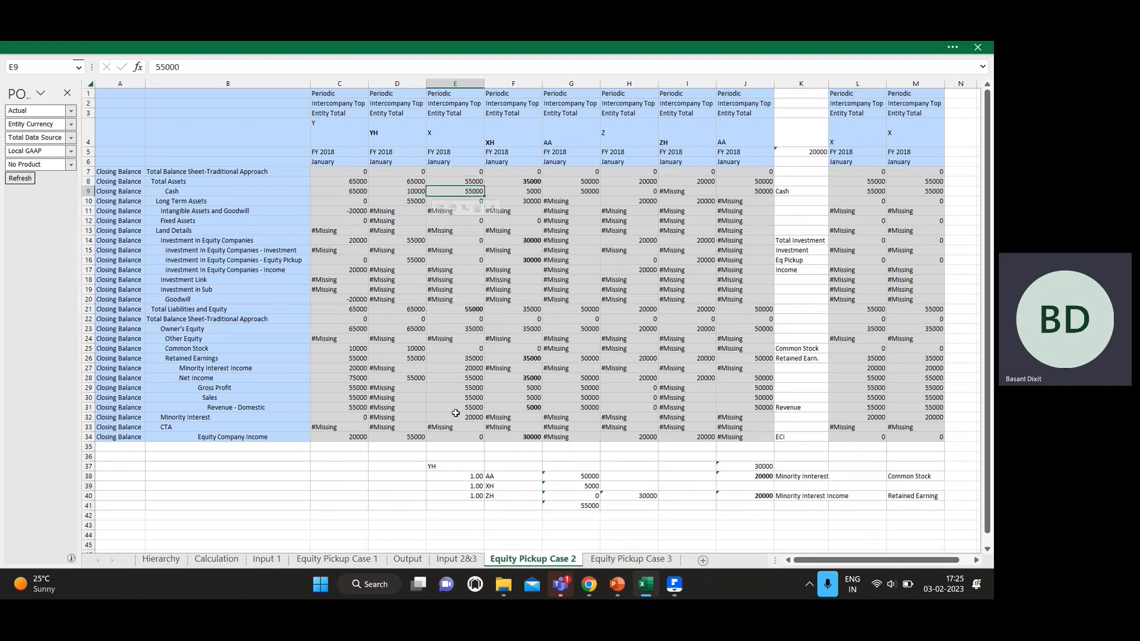
key("Right")
key("shift+Right")
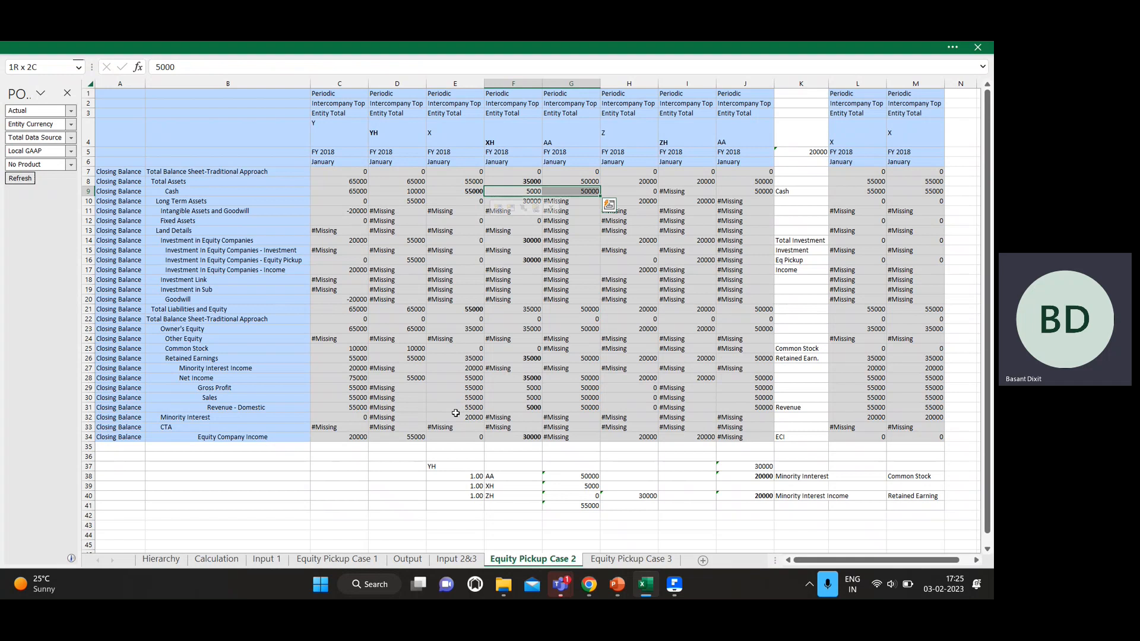
- Examine YH's Cash and Total Assets in column D against the entity and year headers of columns C and D
key("Left")
key("Left")
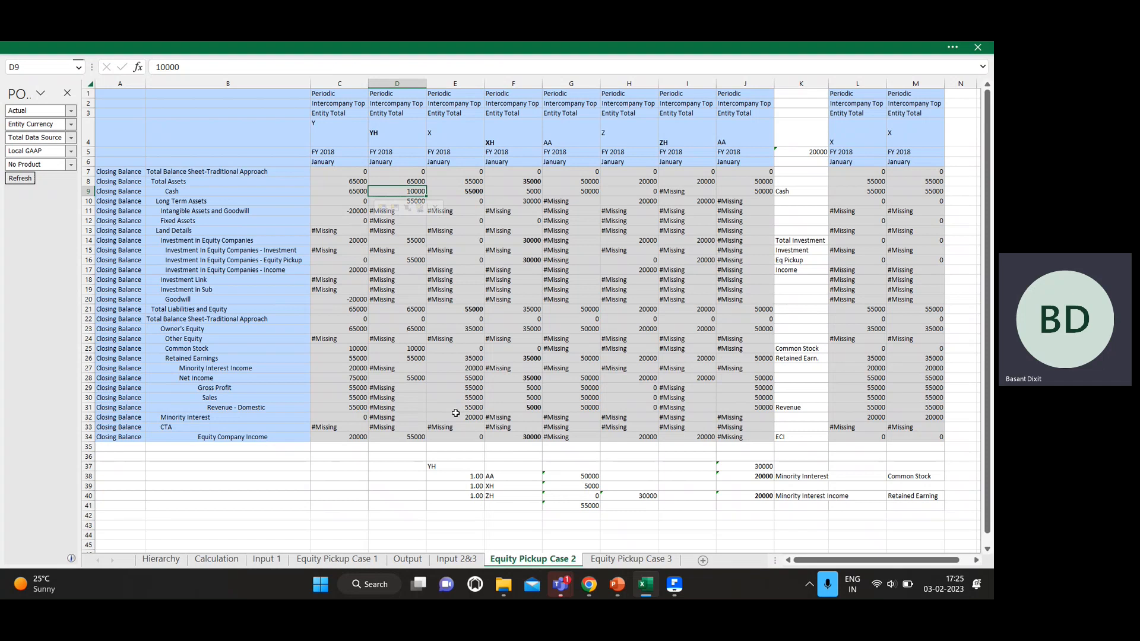
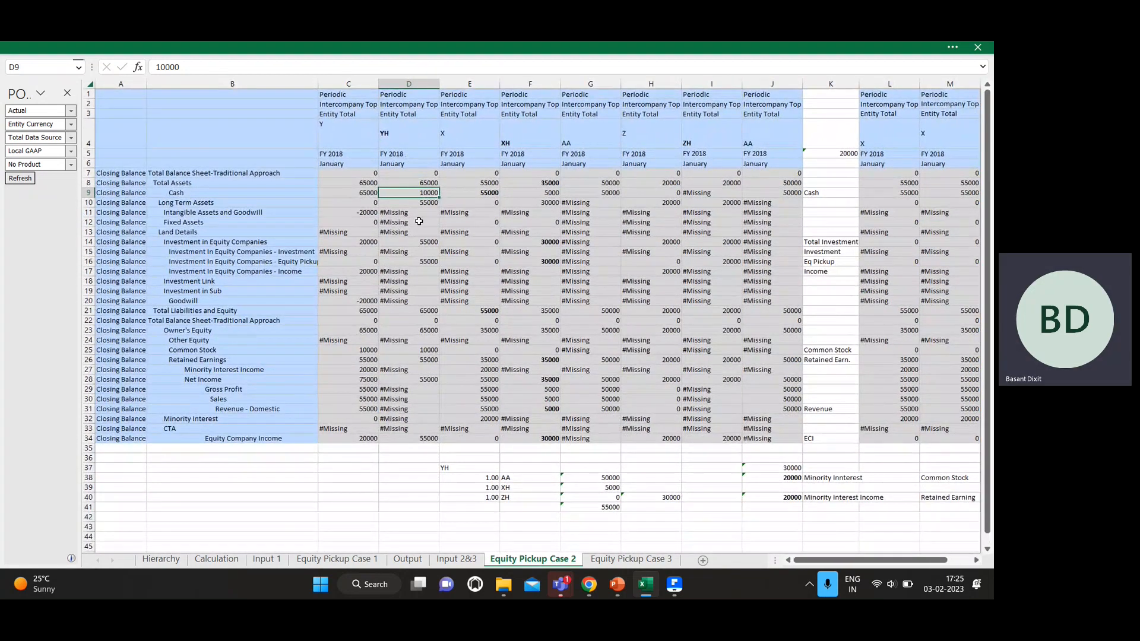
key("Up")
key("Up")
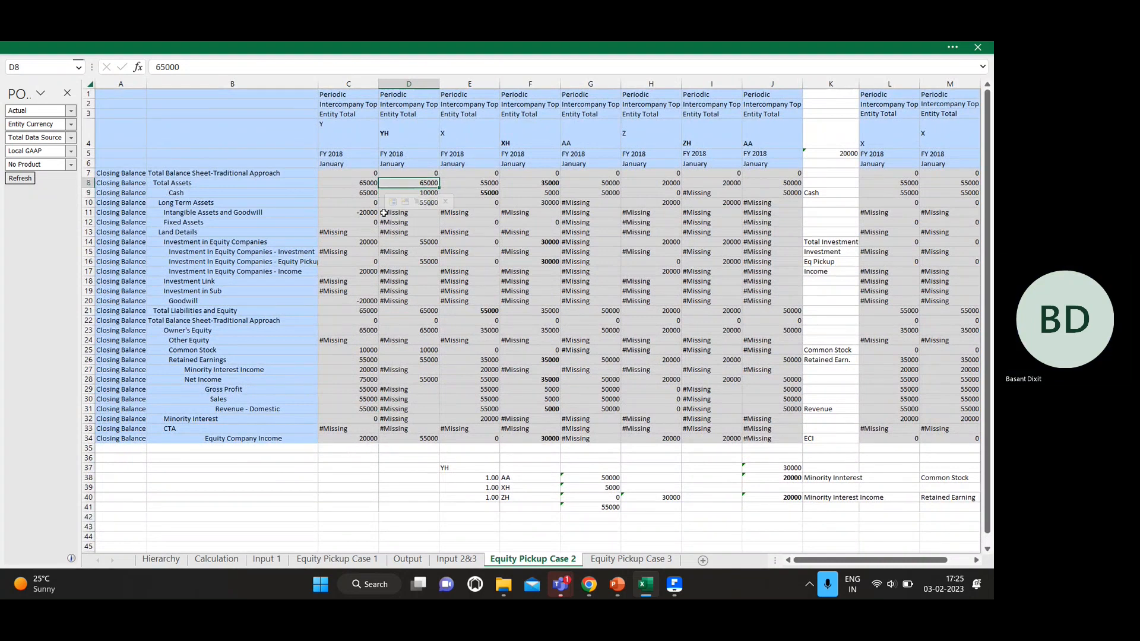
key("Left")
key("Up")
key("Up")
key("Up")
key("Down")
key("Right")
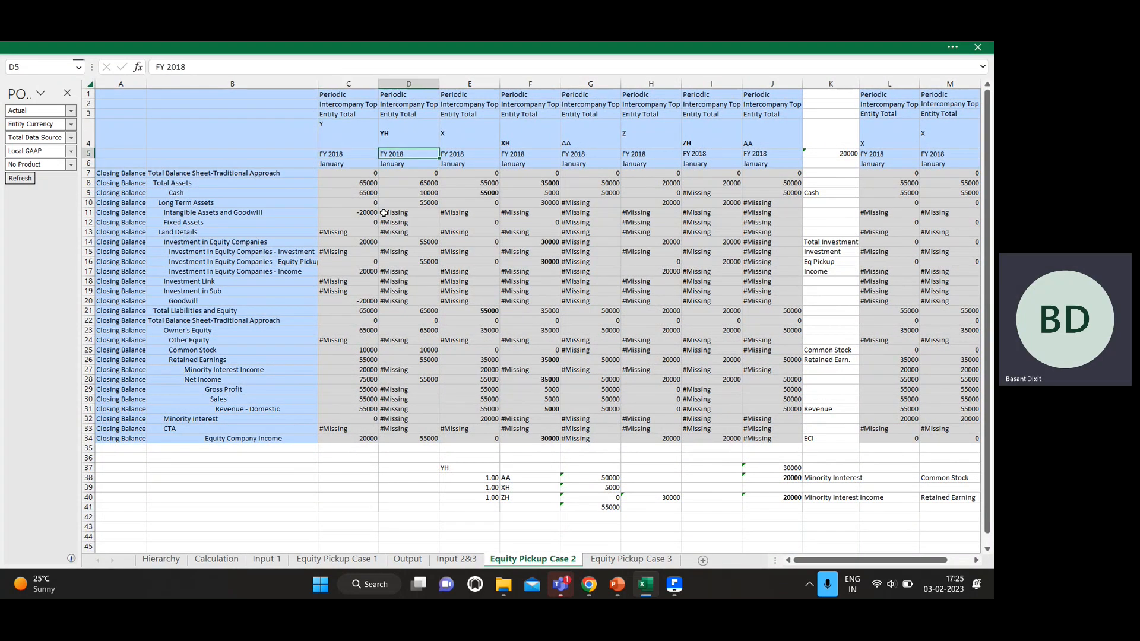
key("Left")
key("Up")
key("Up")
key("Down")
key("Right")
key("Down")
key("Down")
key("Down")
key("Down")
key("Down")
key("Down")
key("Down")
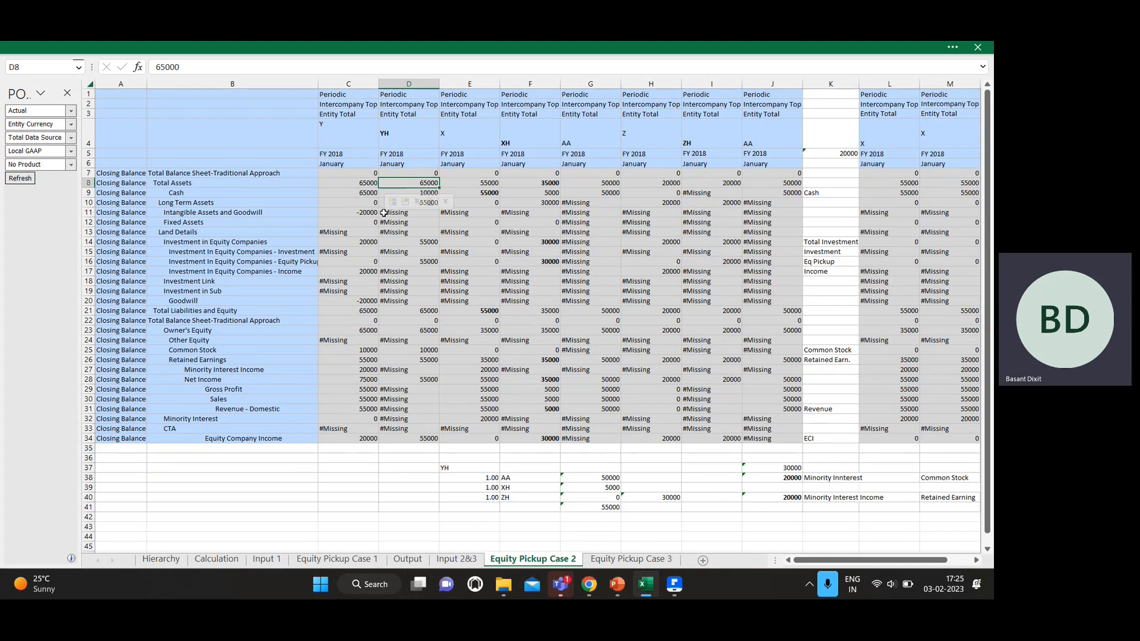
- Compare the Cash amounts of Y, YH, X and the lower entities across row 9
key("Right")
key("Up")
key("Left")
key("Up")
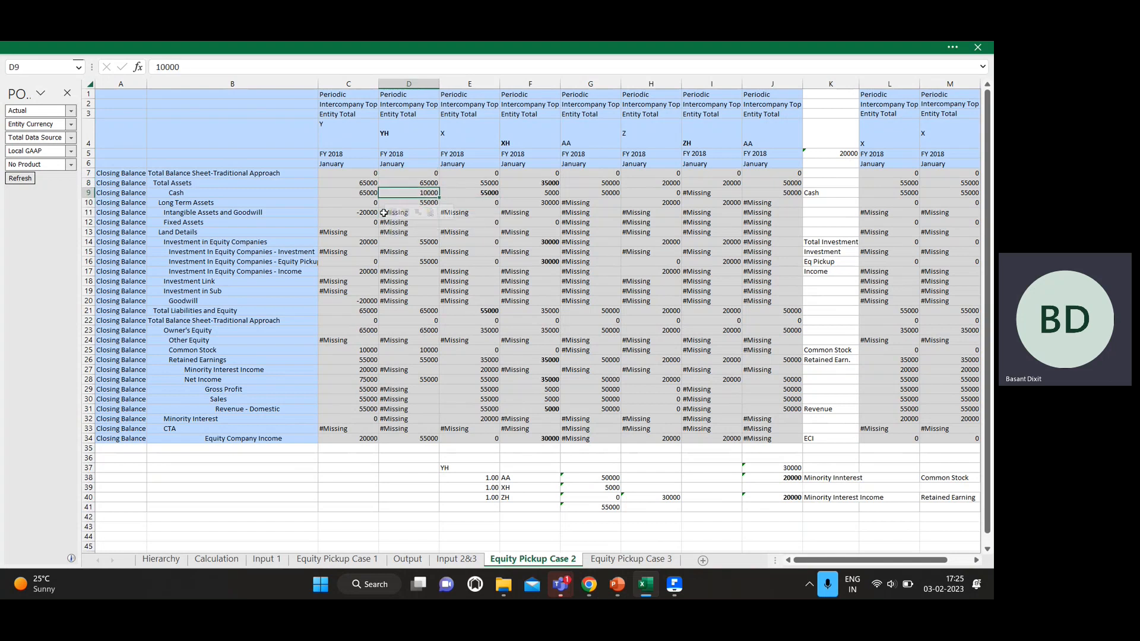
key("Right")
key("Right")
key("Right")
key("Right")
key("Left")
key("Left")
key("Left")
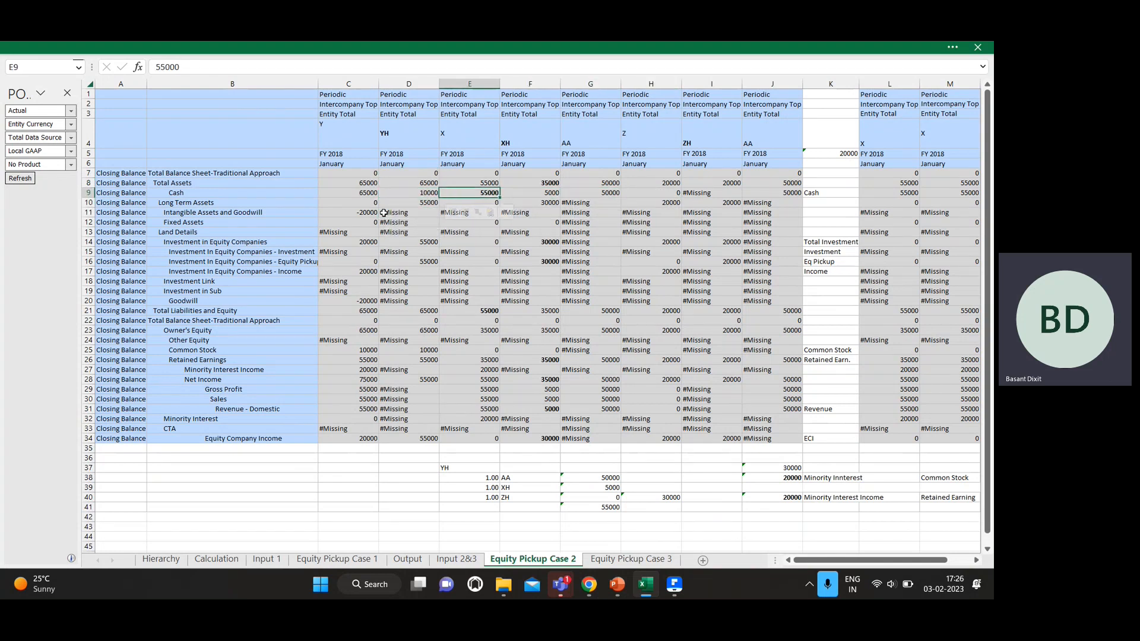
key("Left")
key("Right")
key("Left")
key("Left")
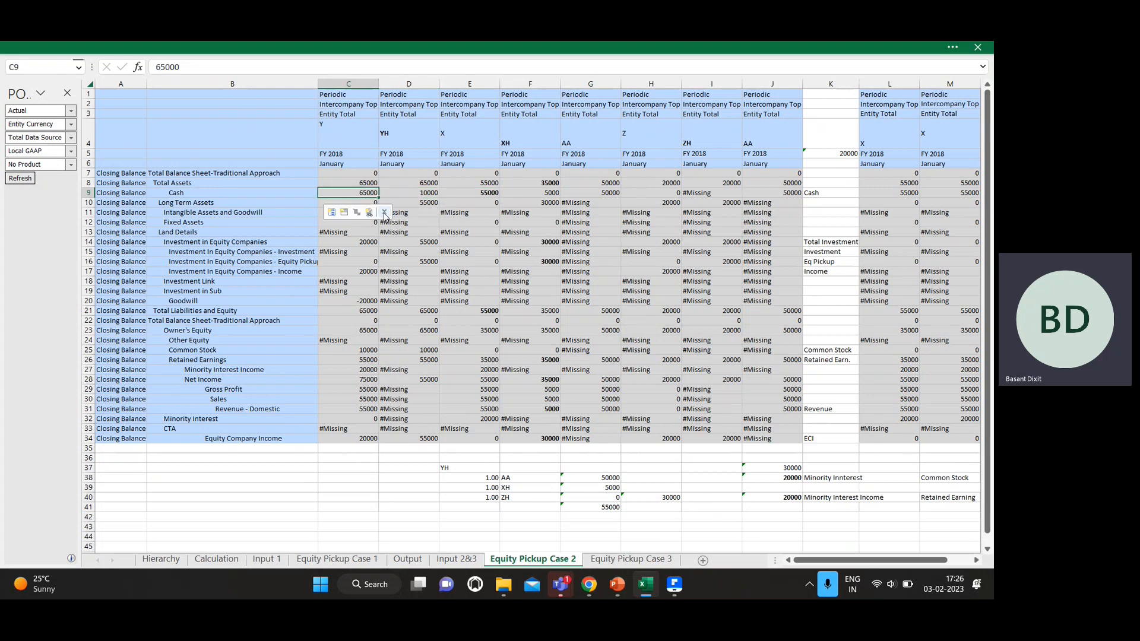
key("Right")
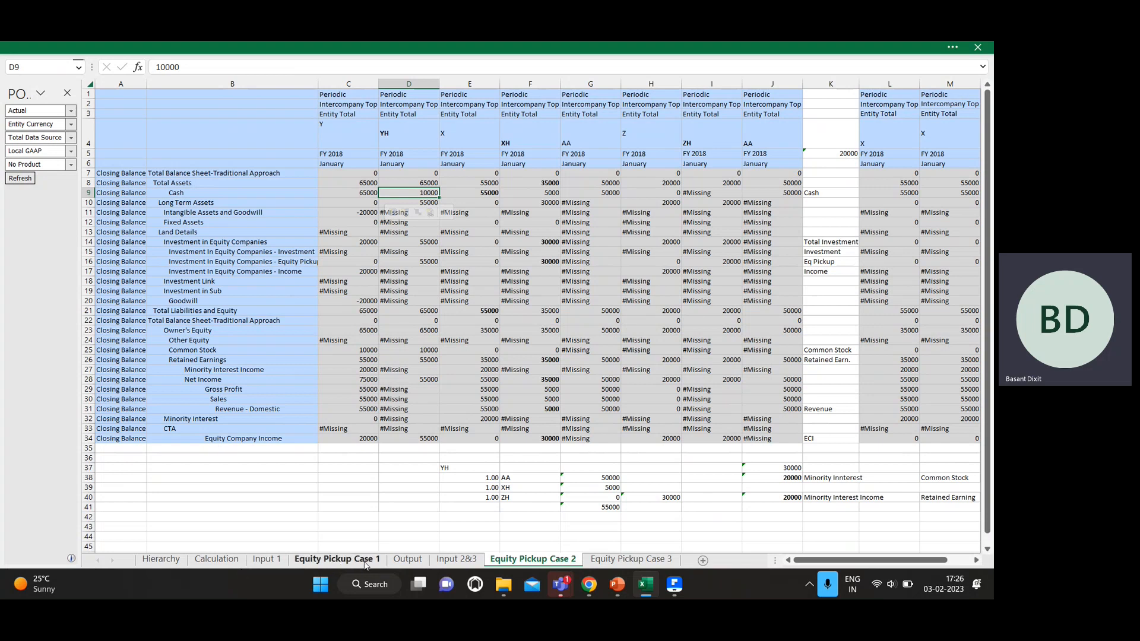
- Review the Equity Pickup Case 1 and Input 2&3 sheets and return to Equity Pickup Case 2
left_click(337, 559)
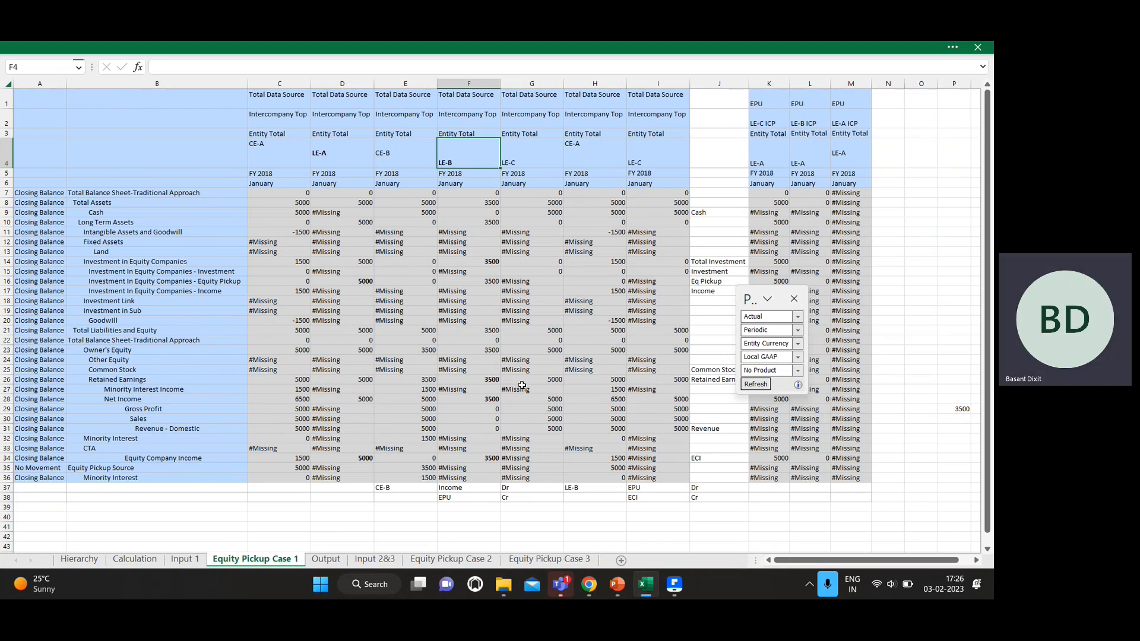
left_click(374, 560)
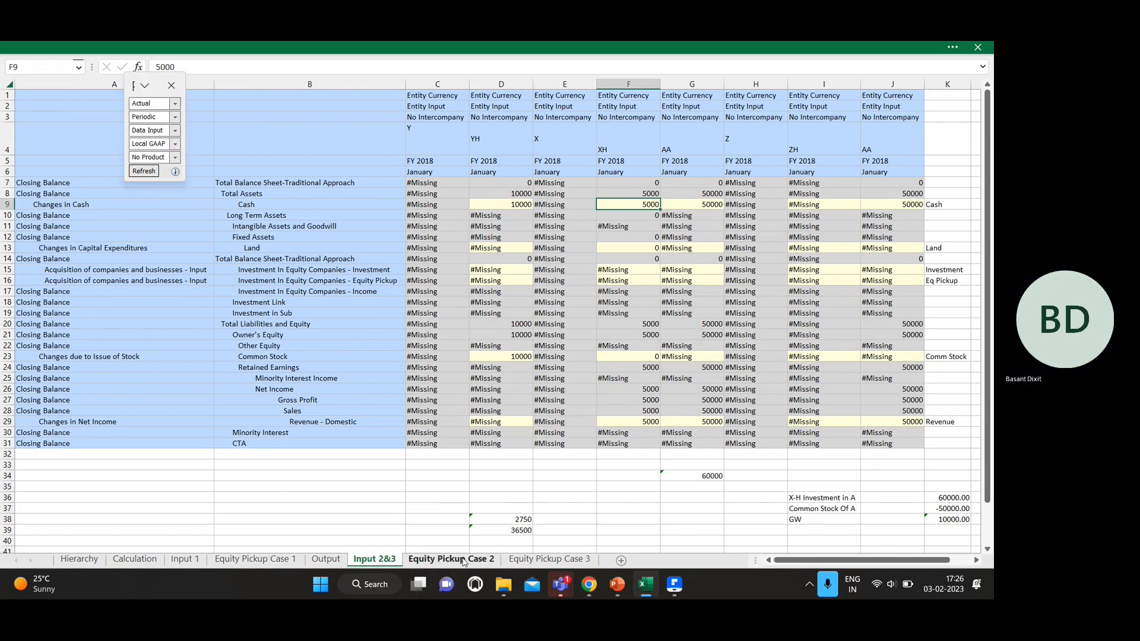
left_click(464, 560)
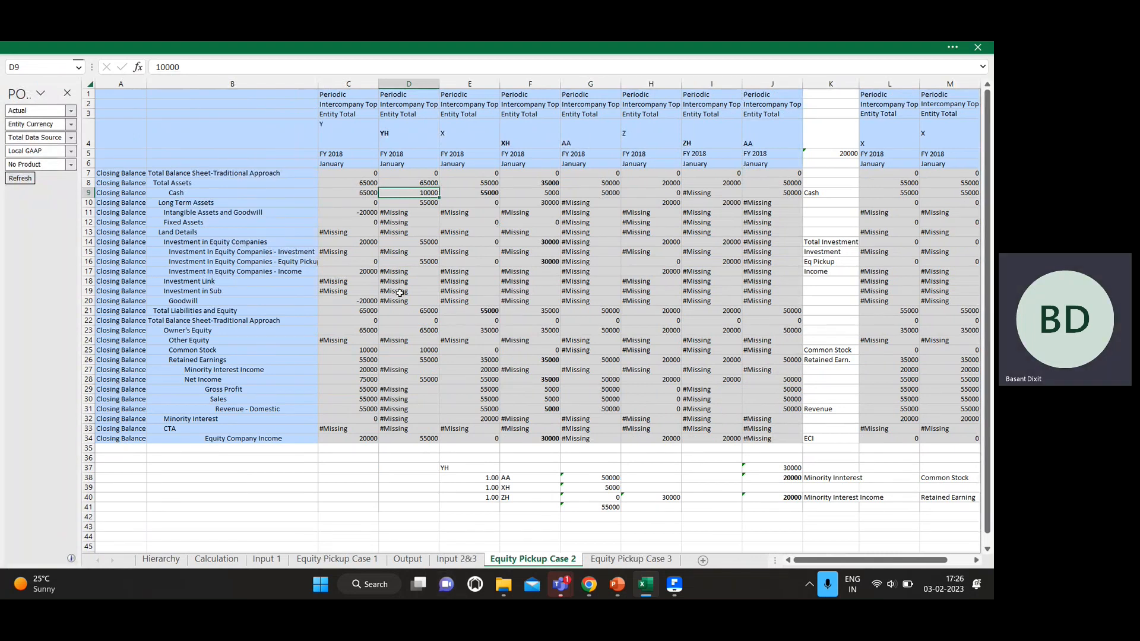
- Check YH's equity pickup in D16 against the legal entity view of Manage Ownership for Y in Chrome, and return to Excel
left_click(419, 262)
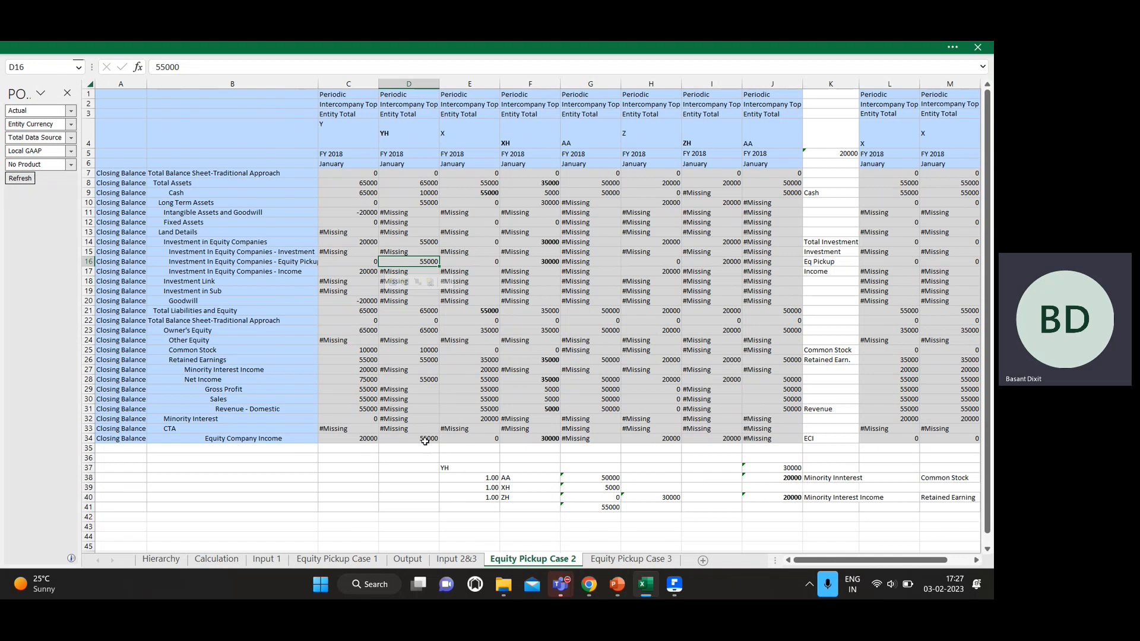
key("alt+Tab")
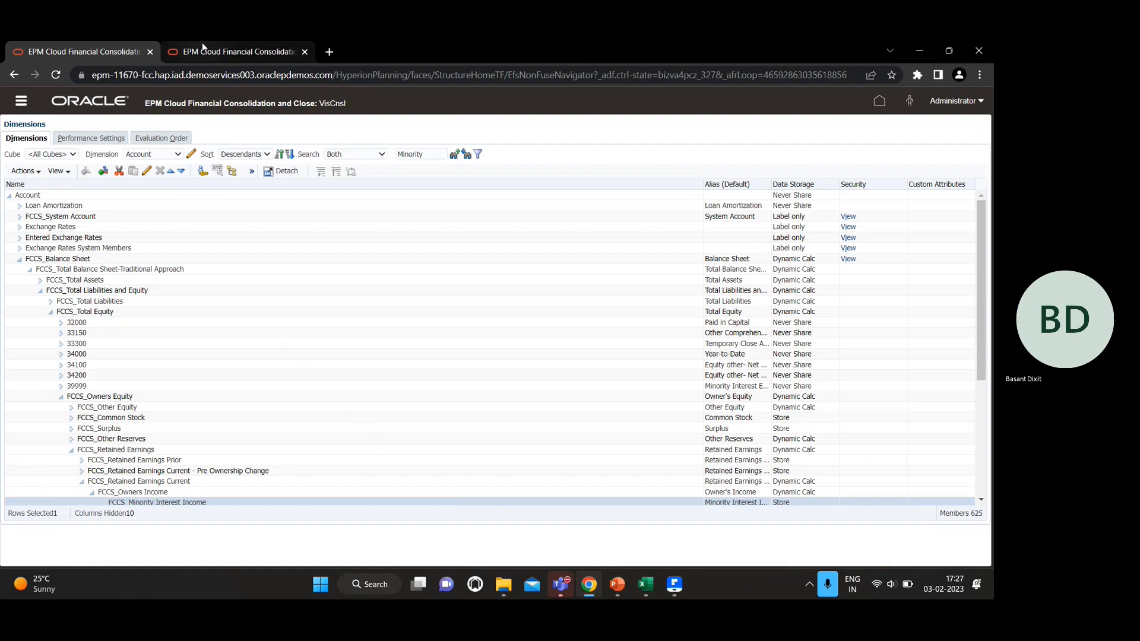
left_click(203, 50)
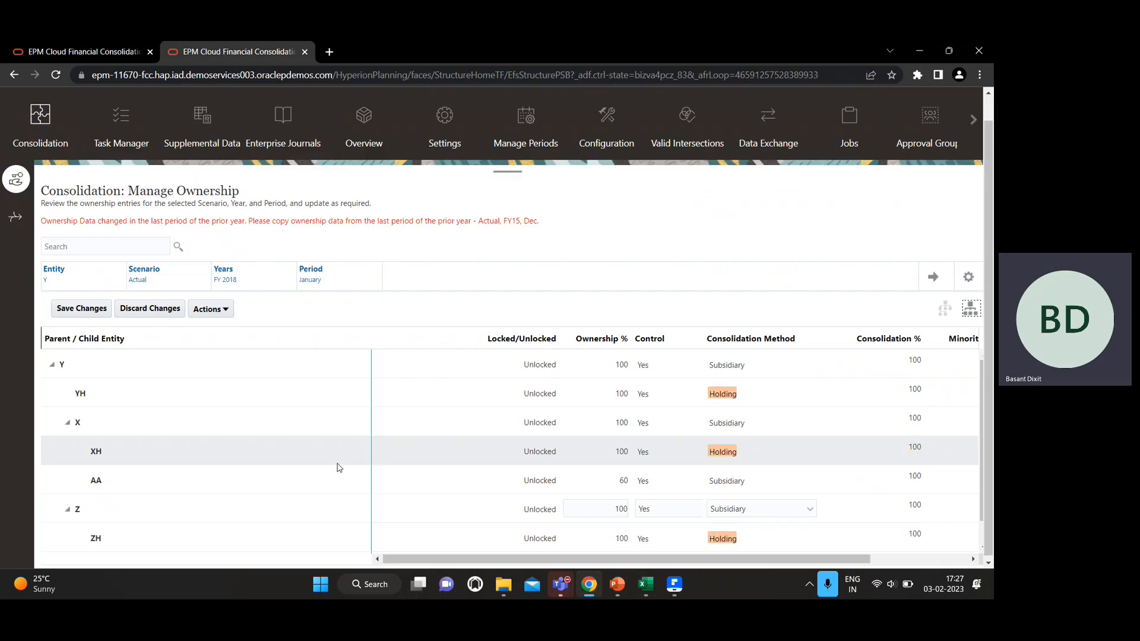
left_click(970, 306)
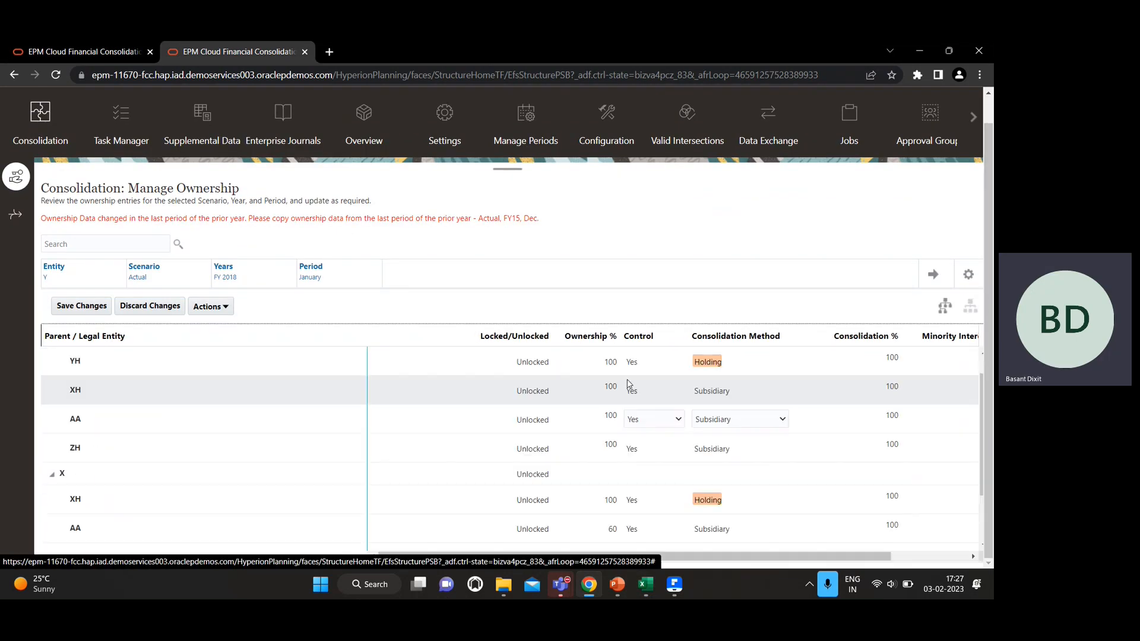
scroll(356, 478, "up", 3)
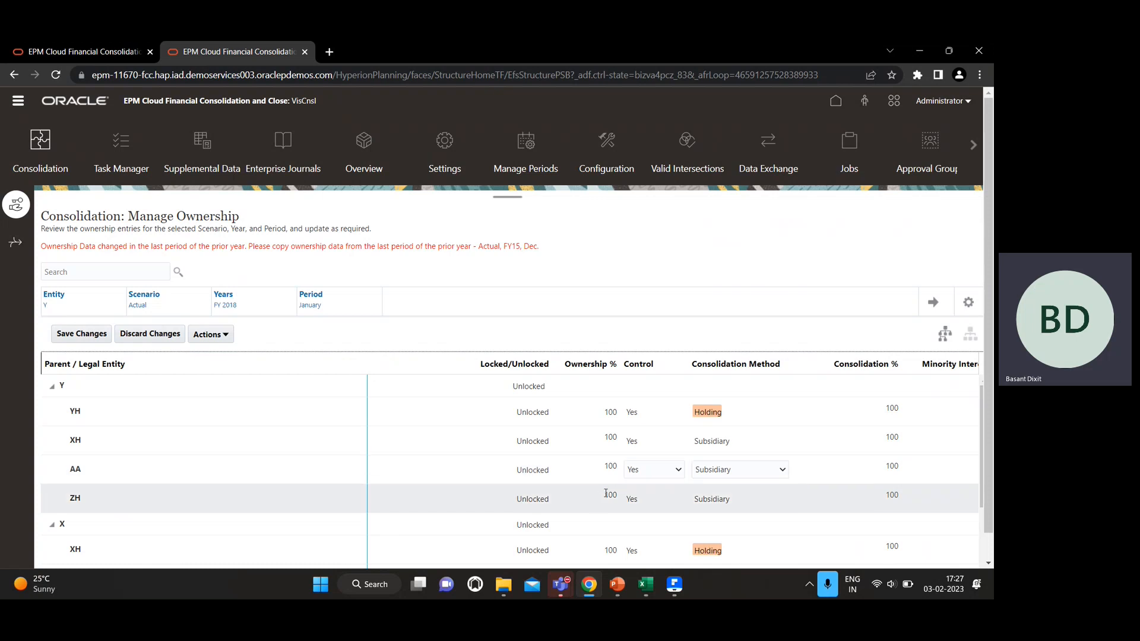
scroll(604, 501, "down", 2)
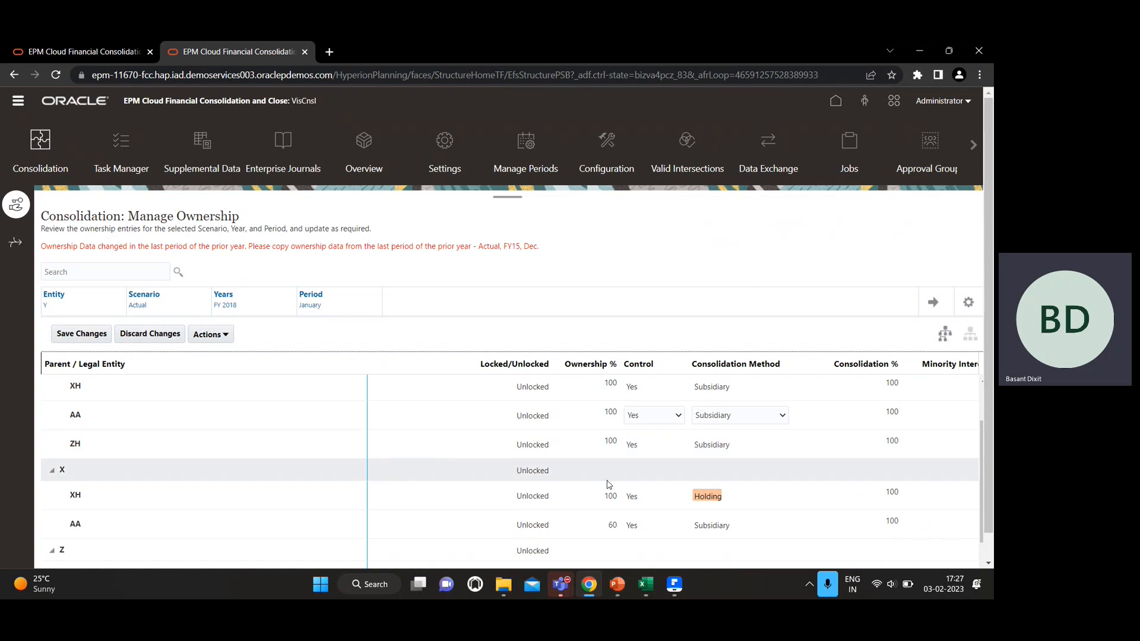
scroll(600, 496, "down", 2)
key("alt+Tab")
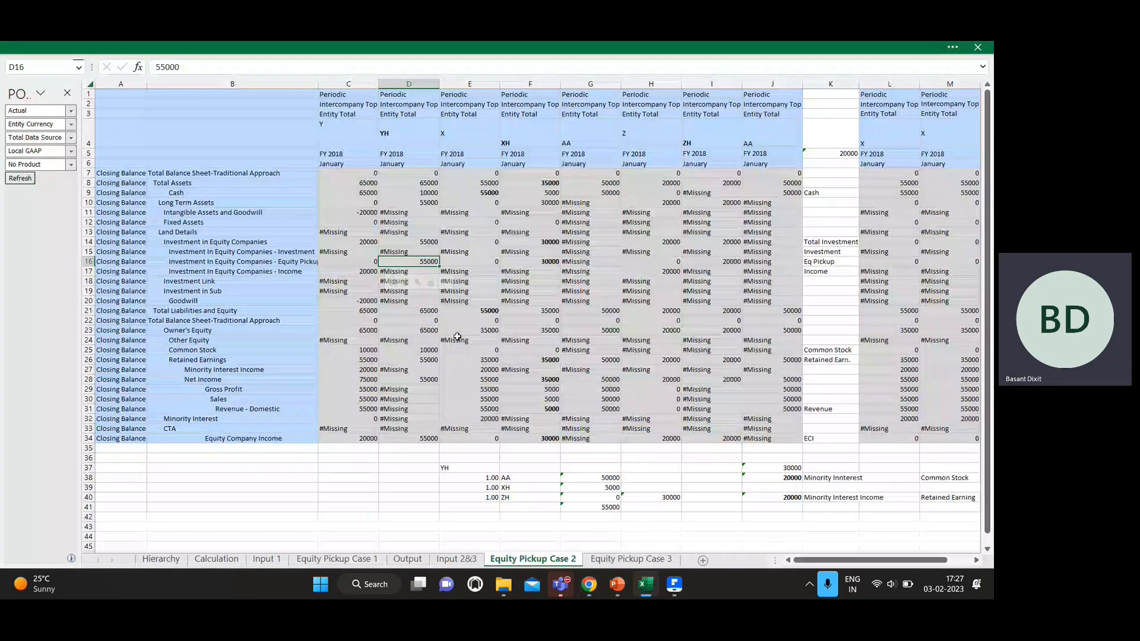
- Check YH's manual equity pickup calculation for AA and XH in rows 38 and 39, including the formulas in column G
scroll(455, 295, "up", 1)
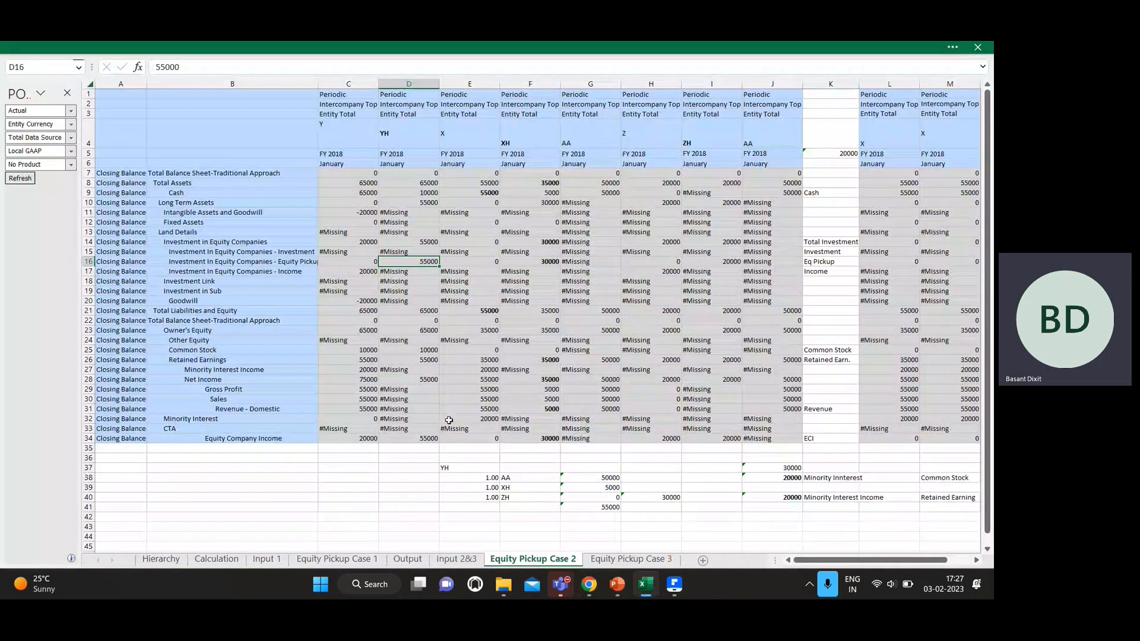
left_click_drag(474, 480, 515, 478)
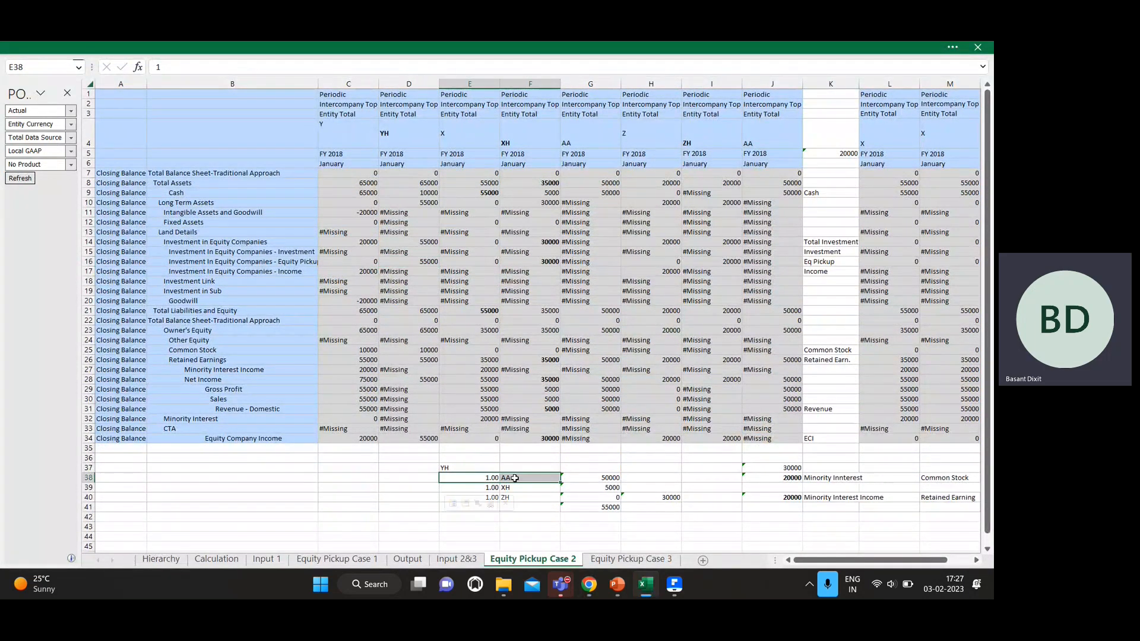
left_click(514, 478)
left_click(582, 478)
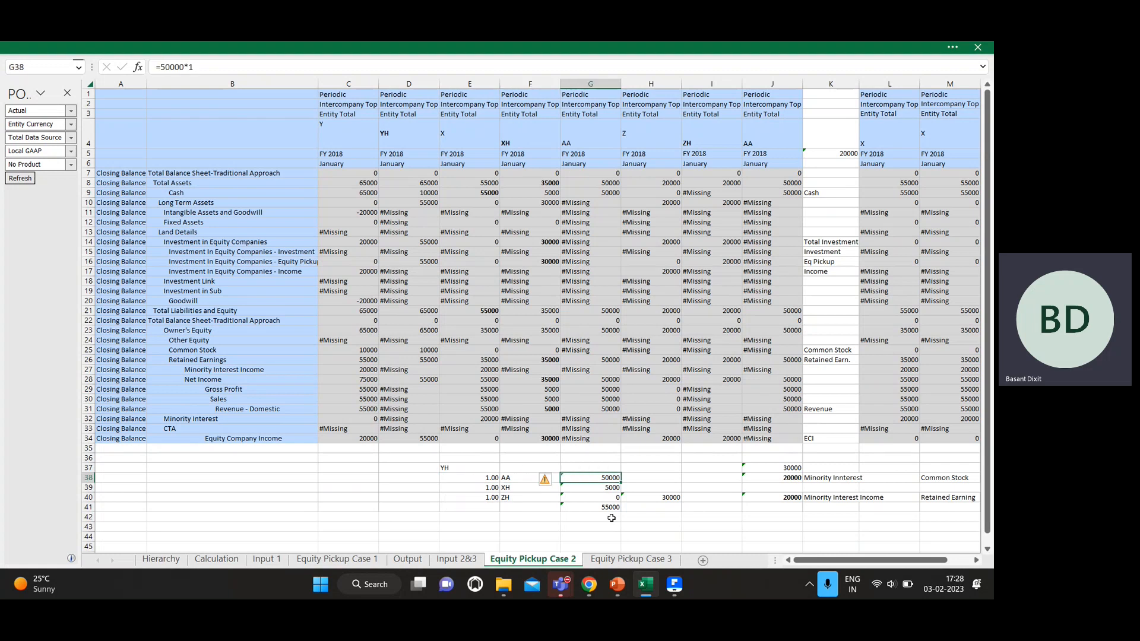
key("Down")
key("Left")
key("Left")
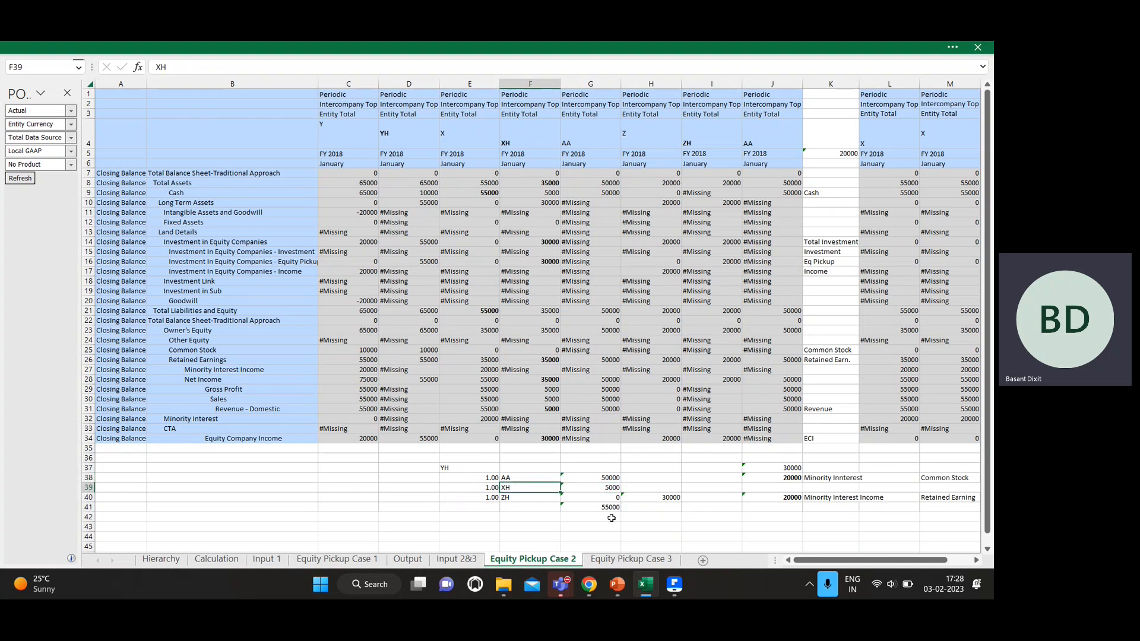
key("Right")
key("Right")
key("Right")
key("Left")
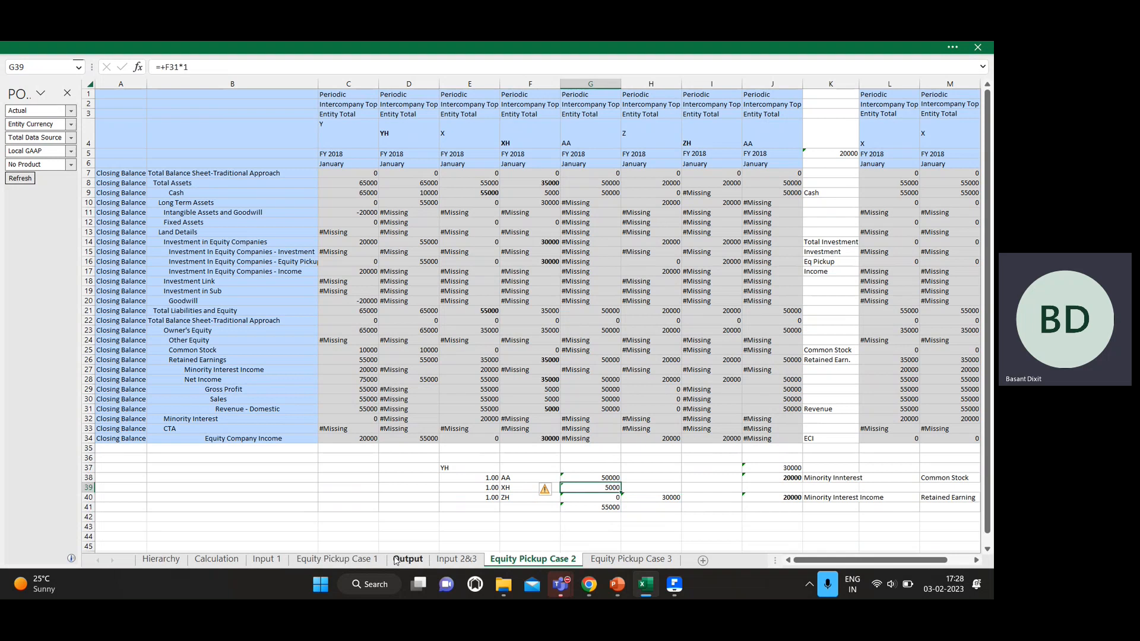
- Check XH's Revenue - Domestic input in F29 of the Input 2&3 sheet and return to Equity Pickup Case 2
left_click(456, 559)
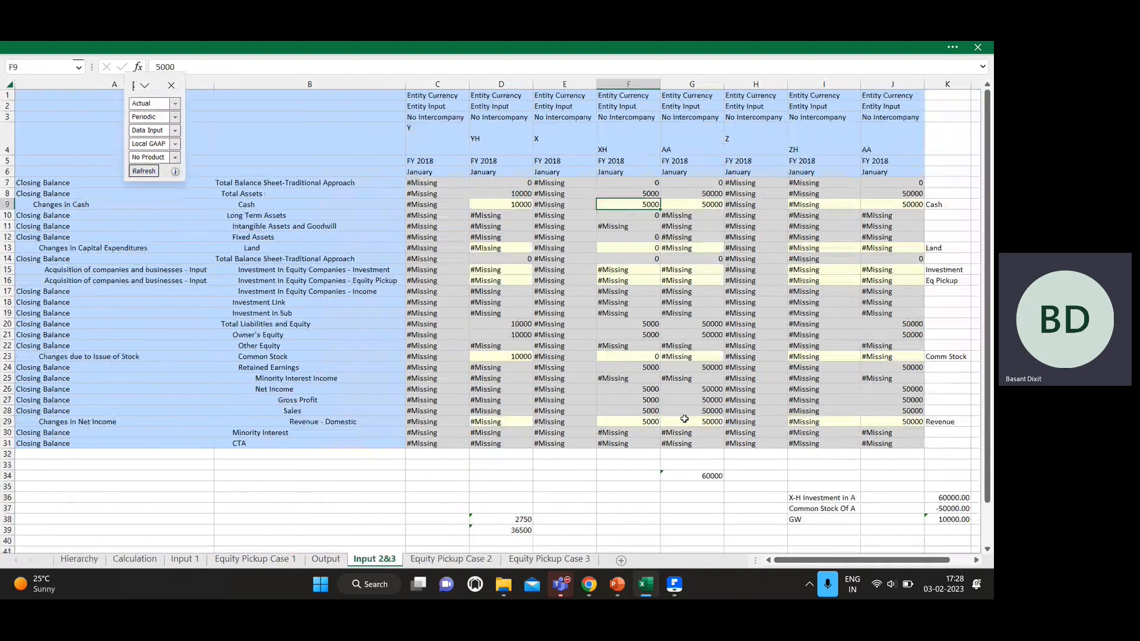
left_click(640, 422)
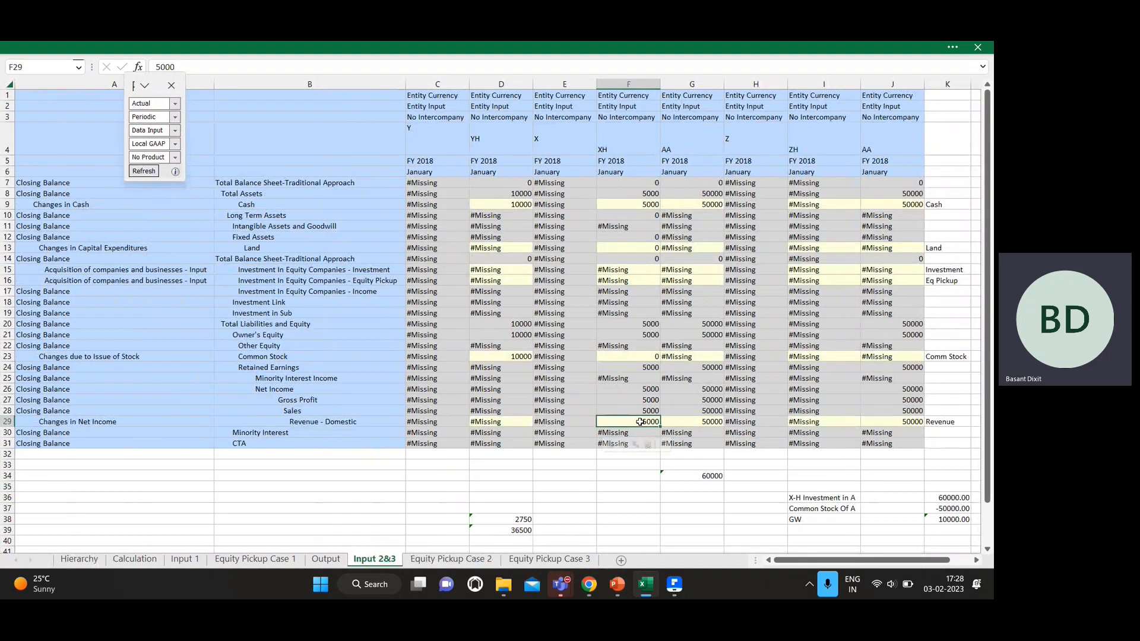
left_click(453, 560)
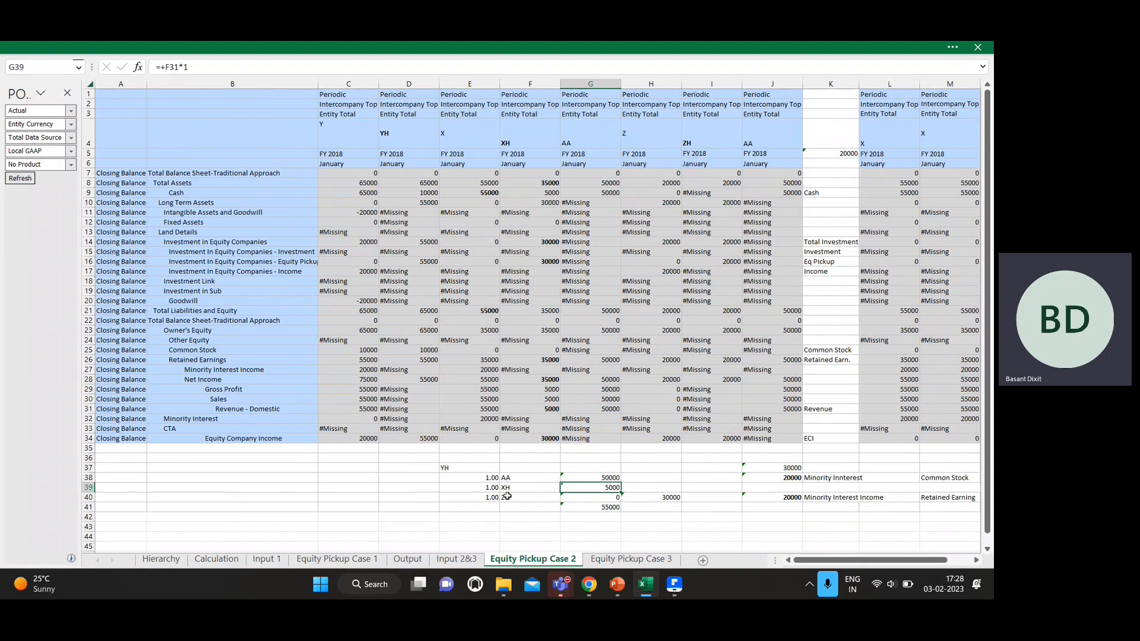
- Total YH's manual equity pickup for AA and XH in G41 with the formula =+G38+G39
left_click(603, 506)
type("=+G38+G39")
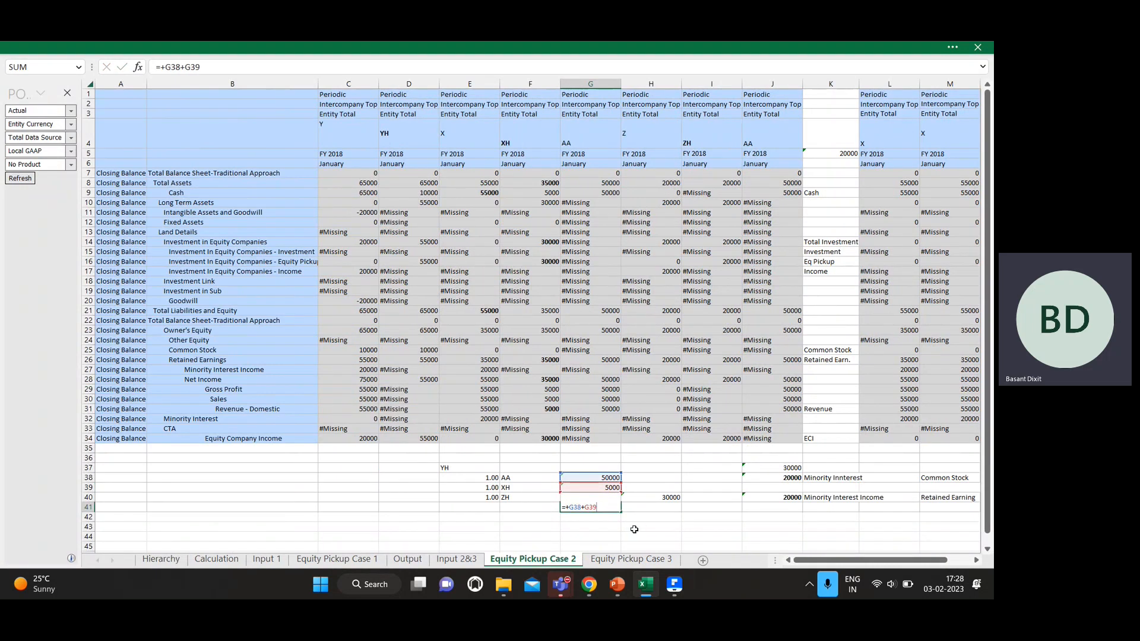
key("ctrl+Return")
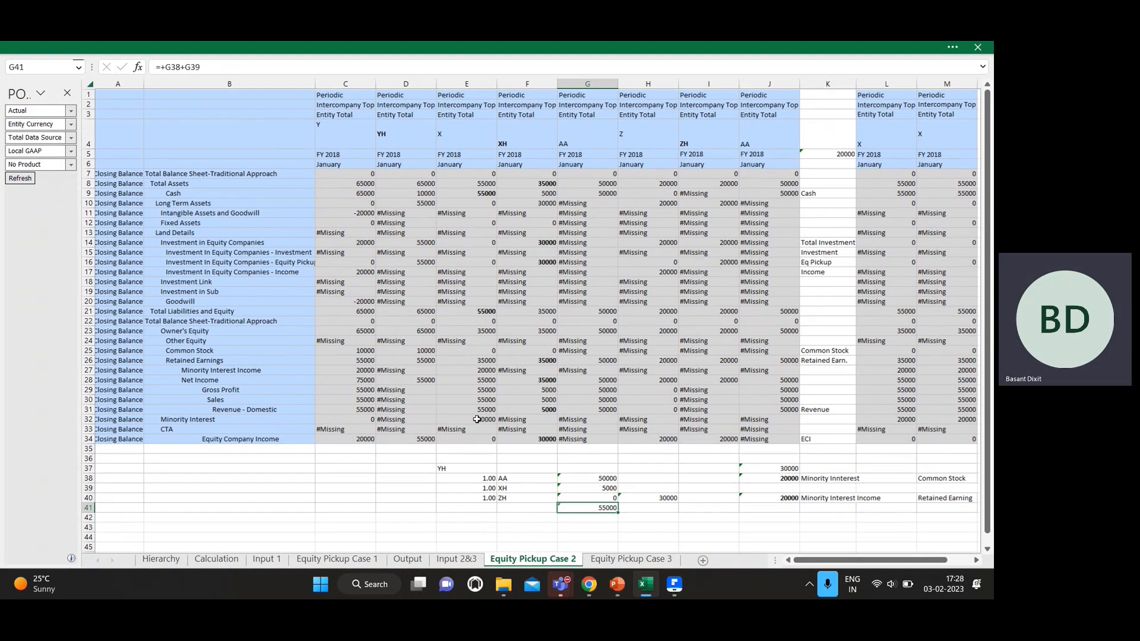
- Review YH's Retained Earnings, Common Stock, Owner's Equity and Total Liabilities and Equity in column D
left_click(426, 382)
key("Up")
key("Up")
key("Up")
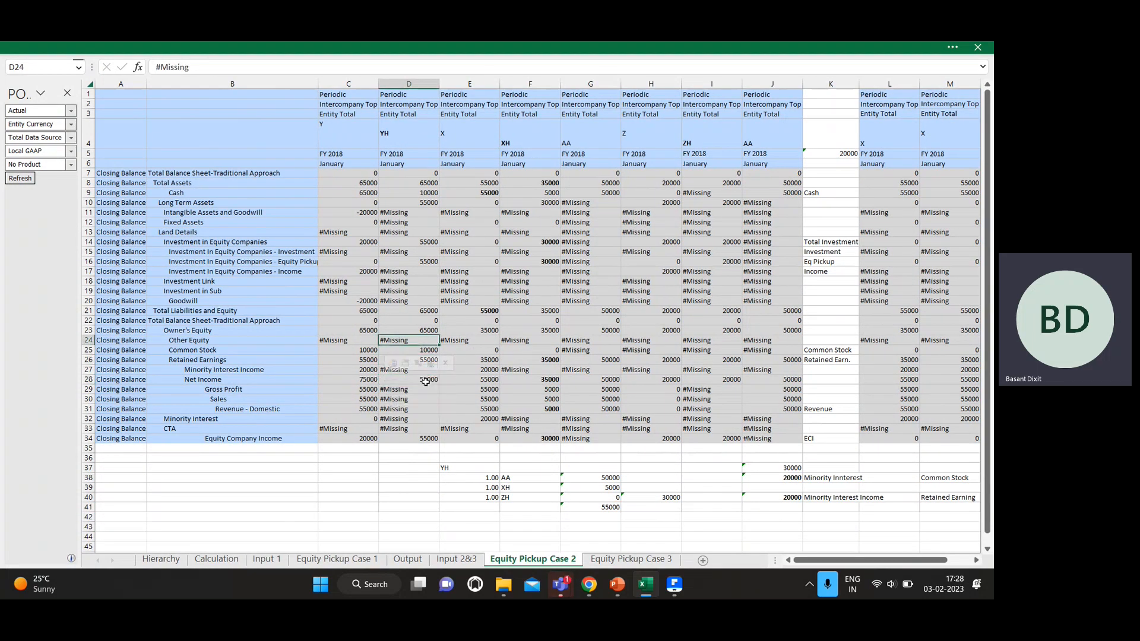
key("Down")
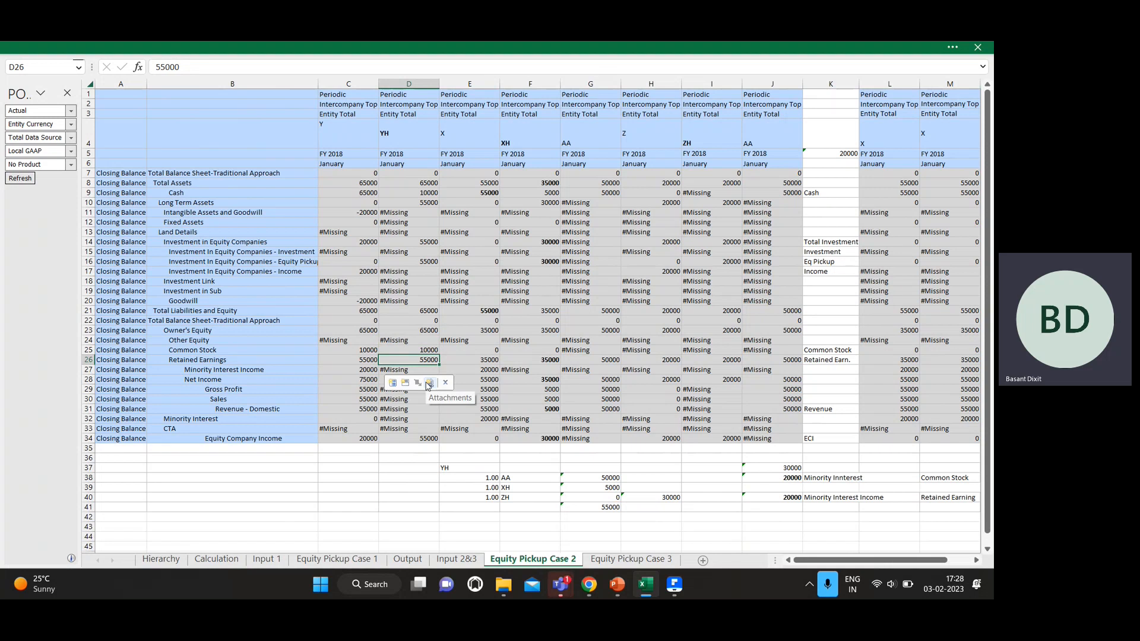
key("Up")
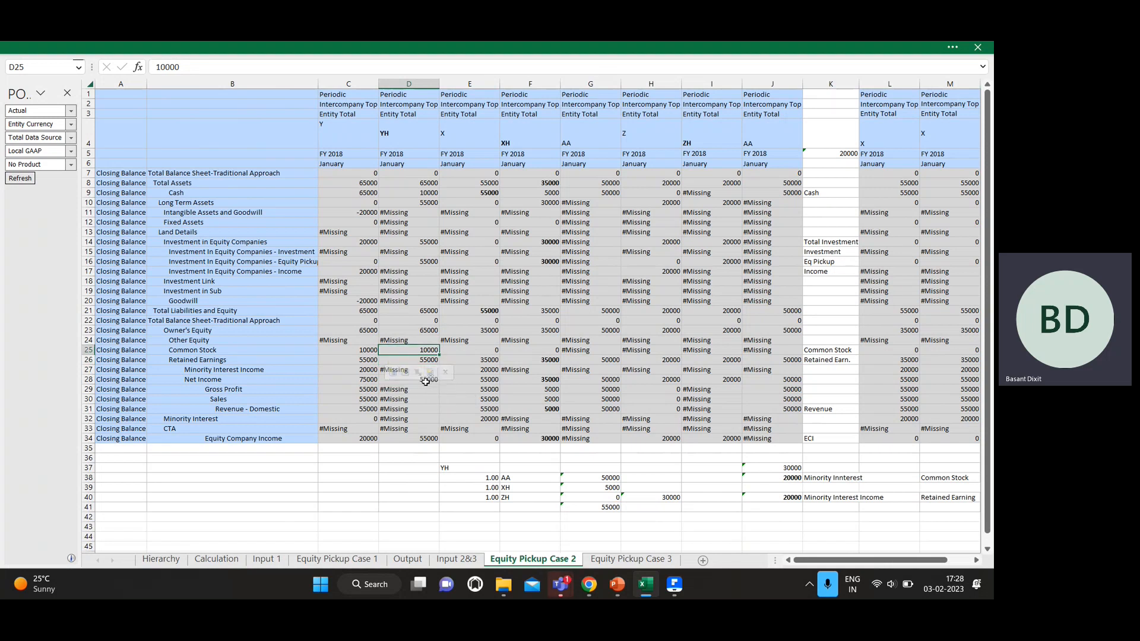
key("Up")
key("Up")
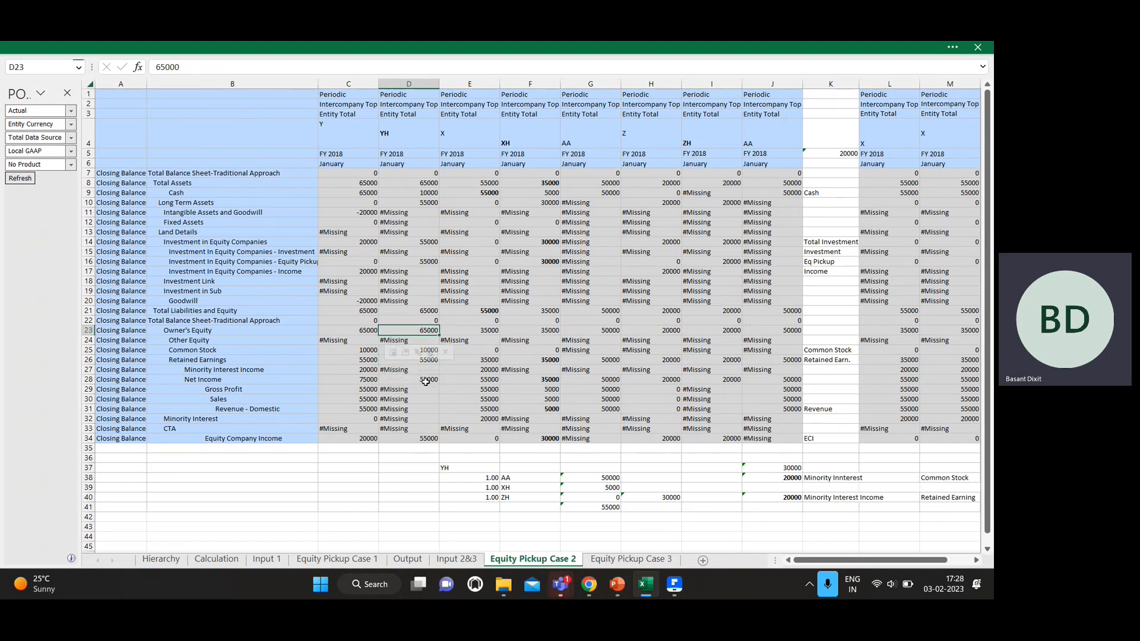
key("Up")
key("Up")
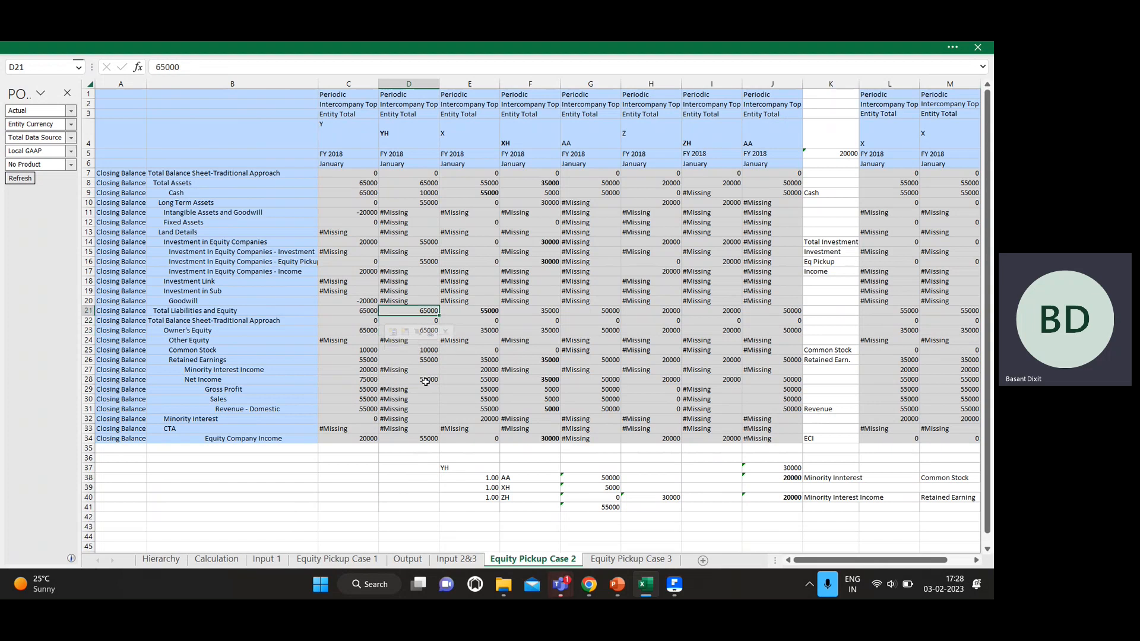
- Check YH's Investment in Equity Companies total in D14 against its Investment and Equity Pickup components in D15 and D16
key("Up")
key("Up")
key("Up")
key("Up")
key("Up")
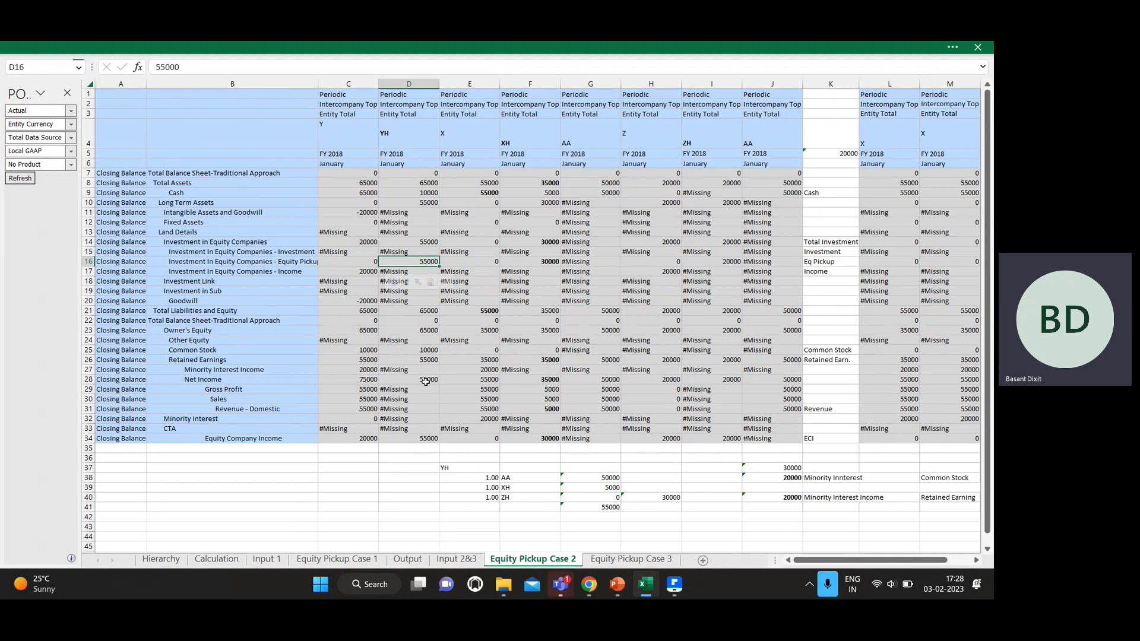
key("Up")
key("Up")
key("Down")
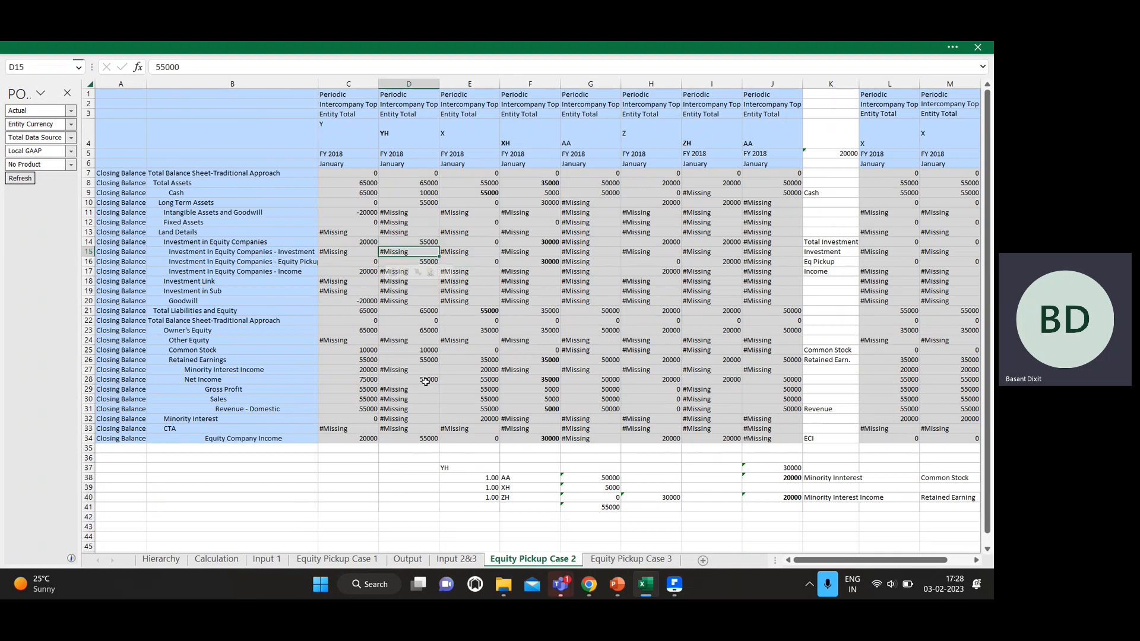
key("Up")
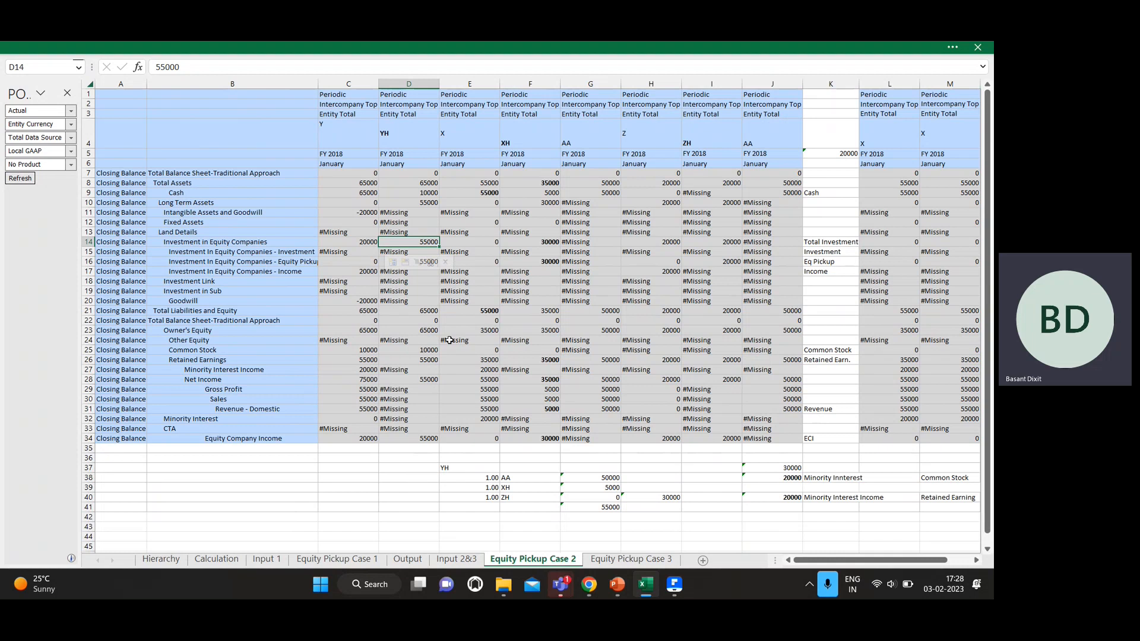
- Examine how YH's Cash and Long Term Assets in D9 and D10 make up its Total Assets in D8
left_click(424, 202)
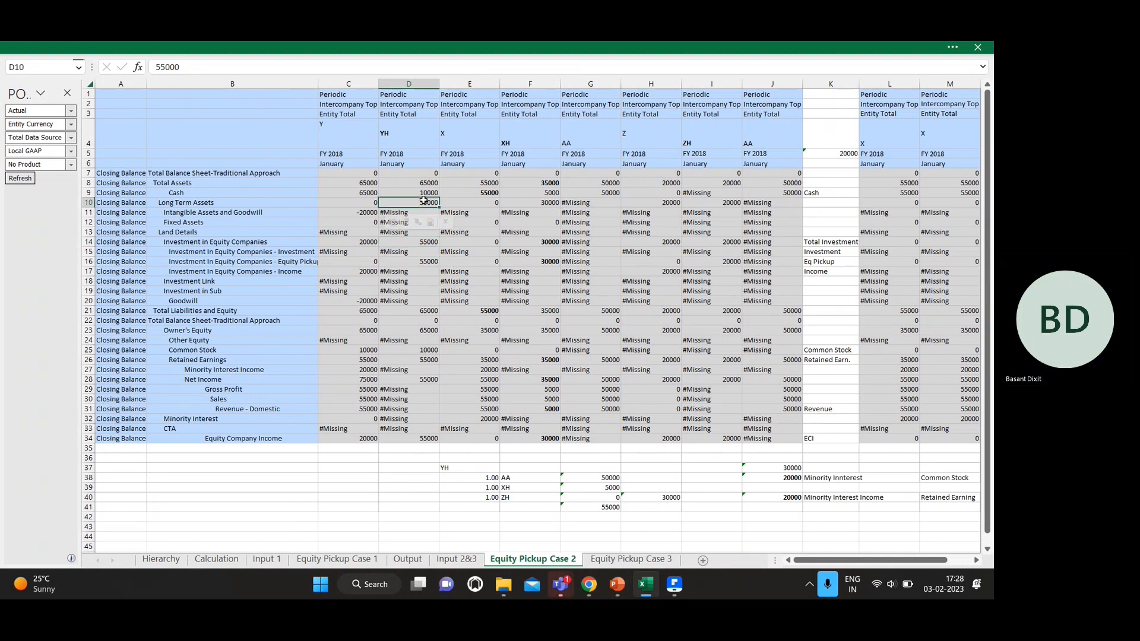
key("Up")
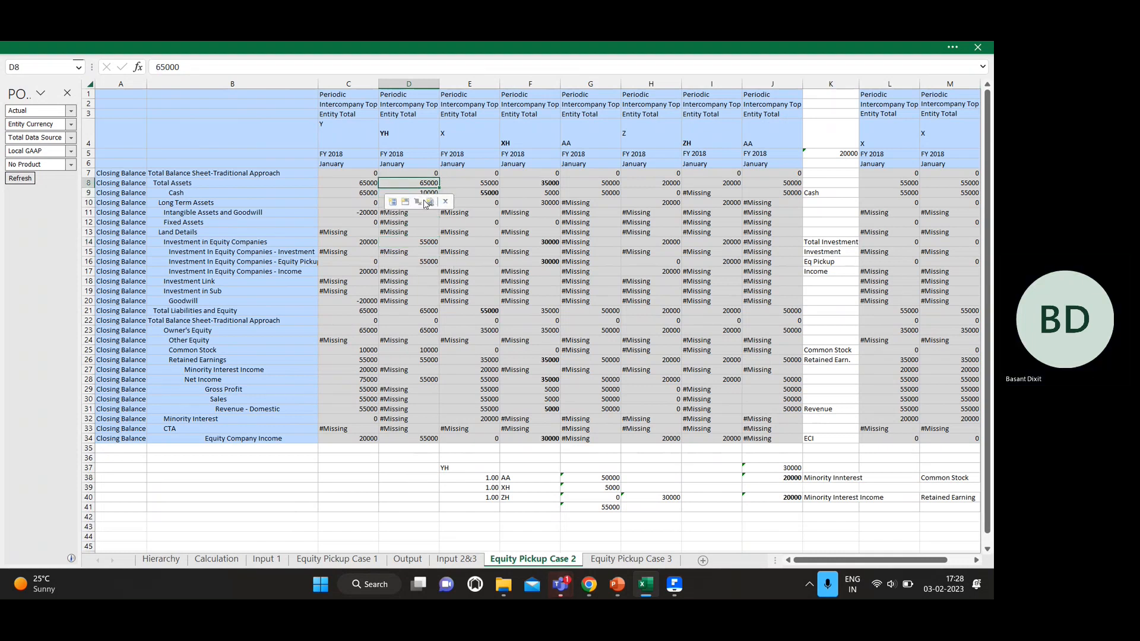
key("Up")
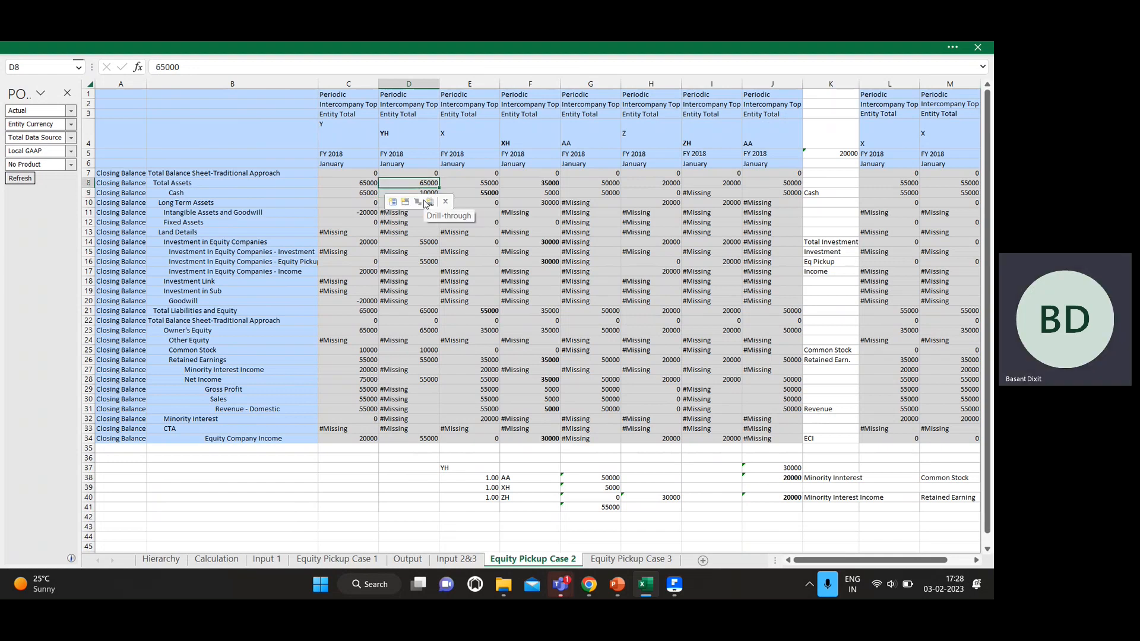
key("Down")
key("Right")
key("Left")
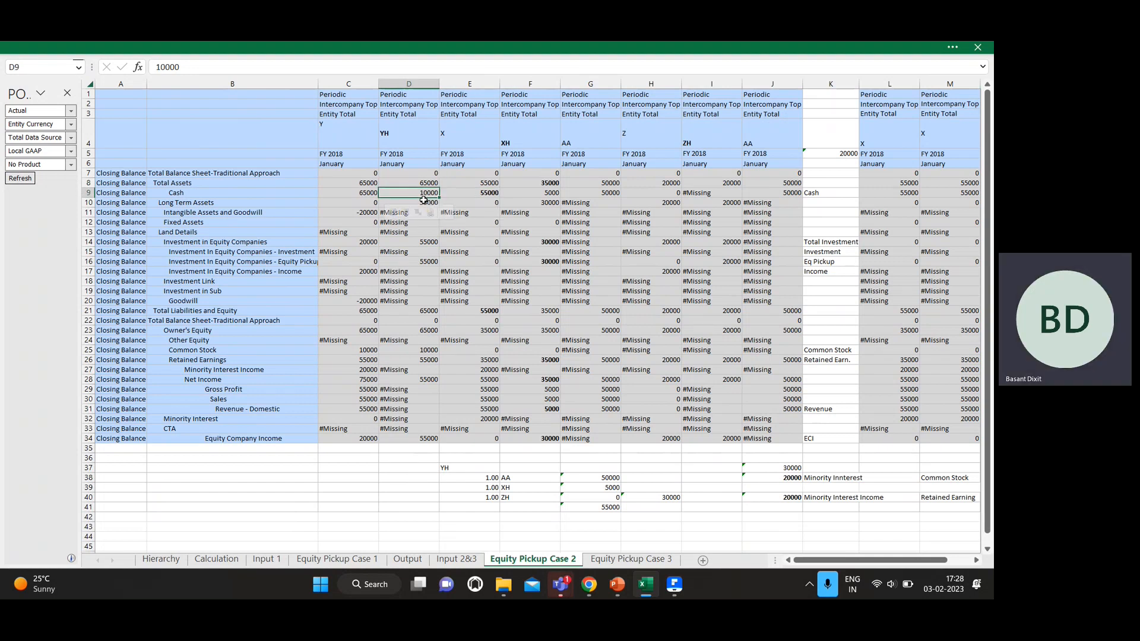
key("Up")
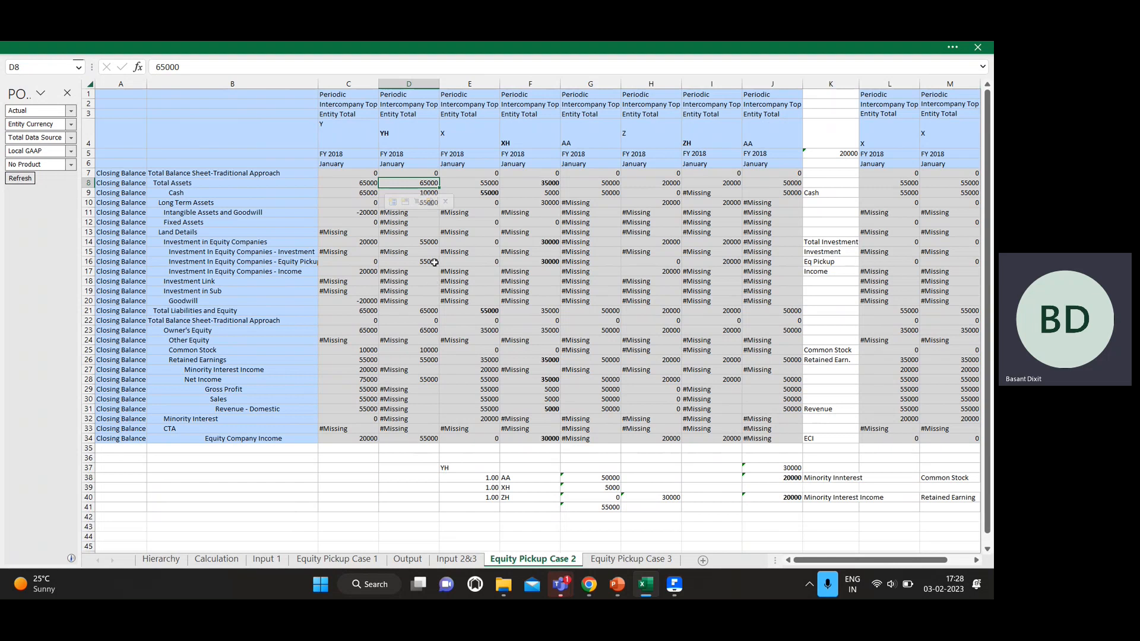
- Compare YH's Long Term Assets and Total Assets with the Total Assets of Y in C8
left_click(466, 195)
key("Down")
key("Left")
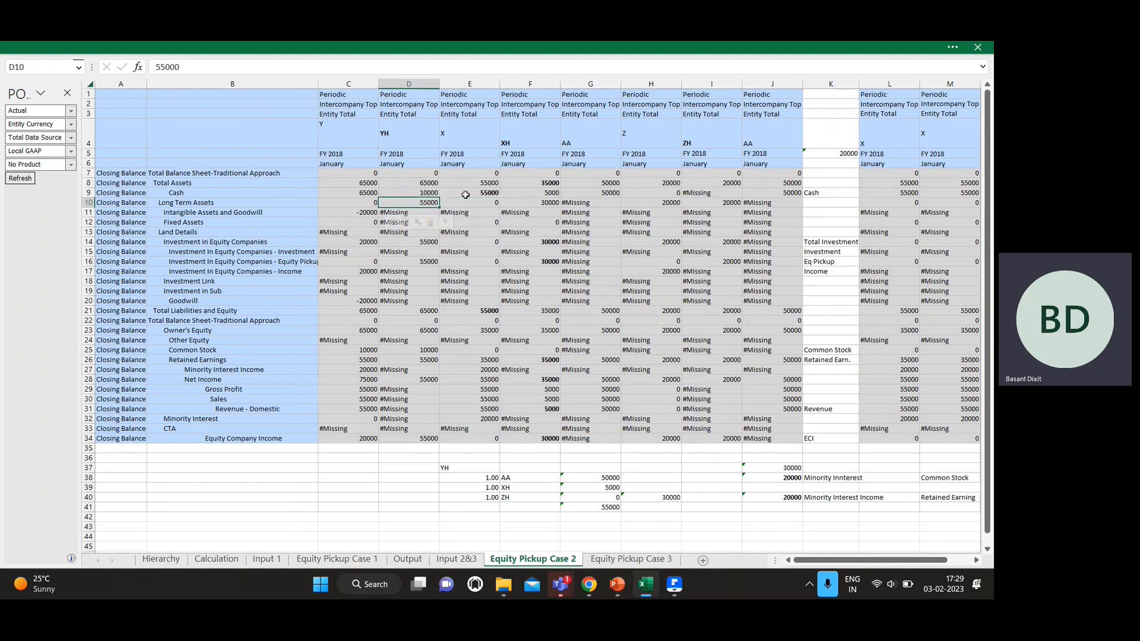
key("Up")
key("Up")
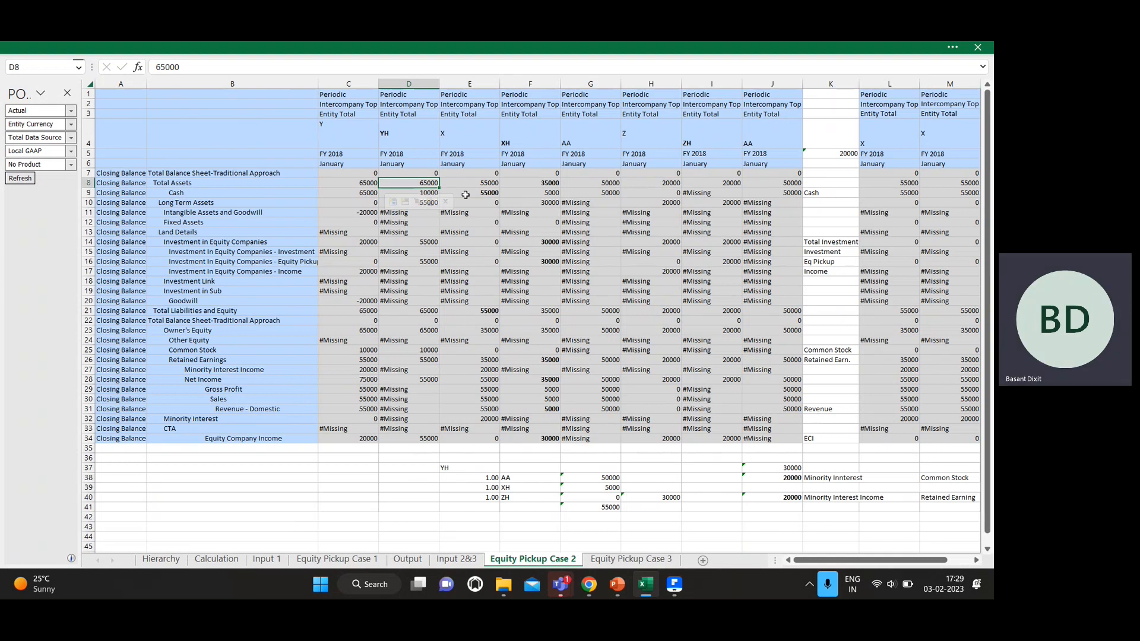
key("Left")
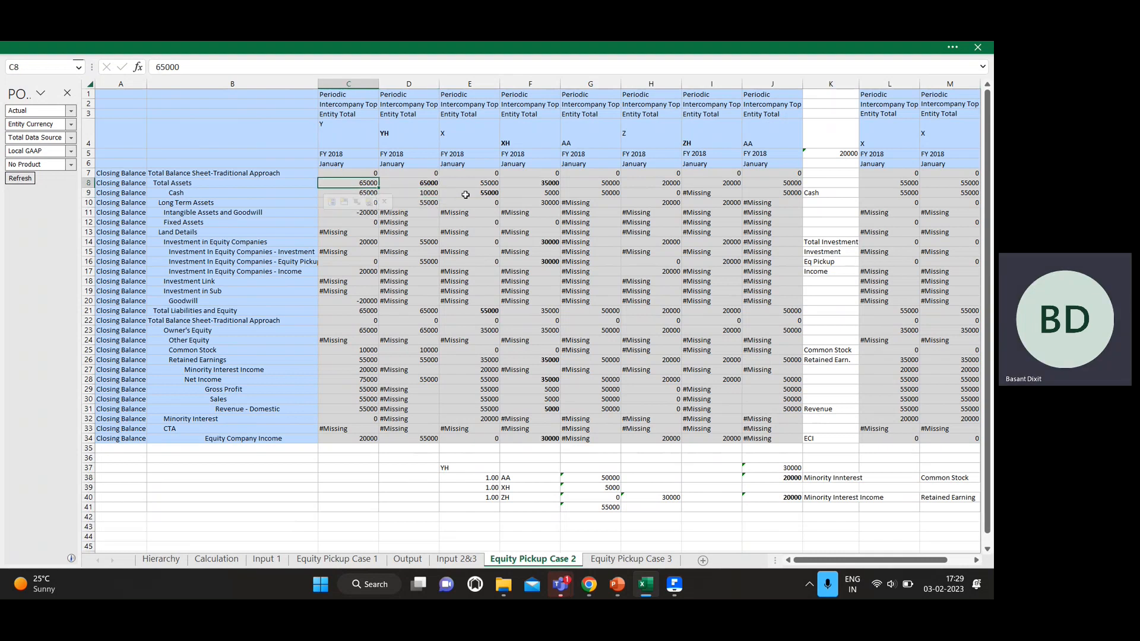
- Review the Cash amounts in row 9 from Y across to AA under Z in column J
key("Down")
key("Down")
key("Right")
key("Right")
key("Right")
key("Right")
key("Right")
key("Right")
key("Right")
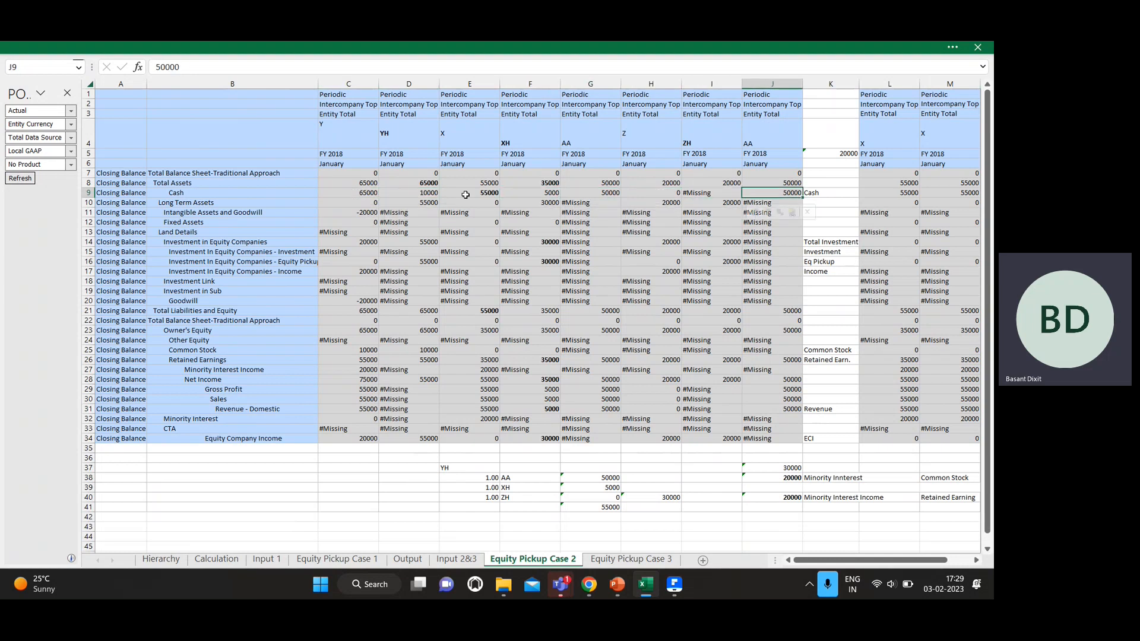
- Compare the Cash of YH and X in D9:E9 with the Cash of Y in C9
key("Left")
key("Left")
key("Left")
key("Left")
key("Left")
key("Left")
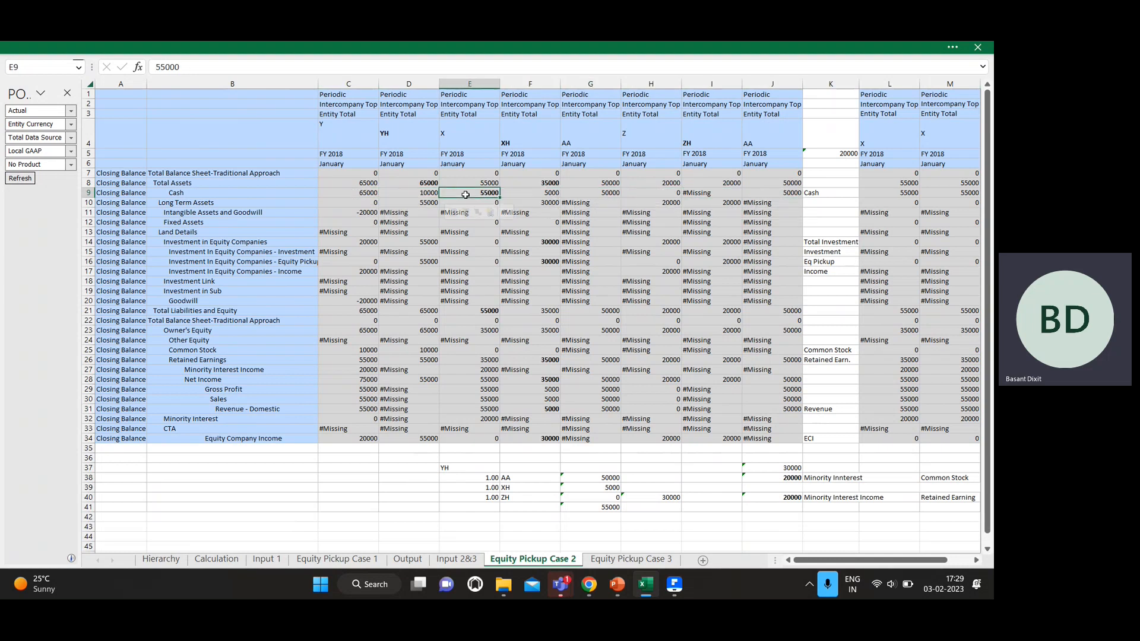
key("Right")
key("shift+Left")
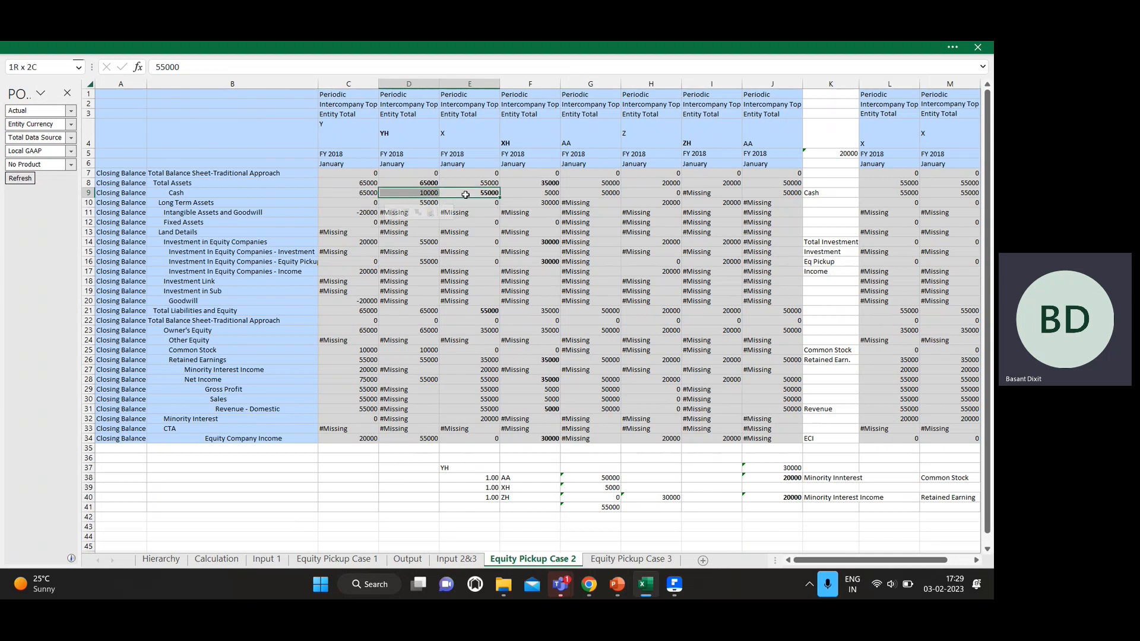
key("Left")
key("Left")
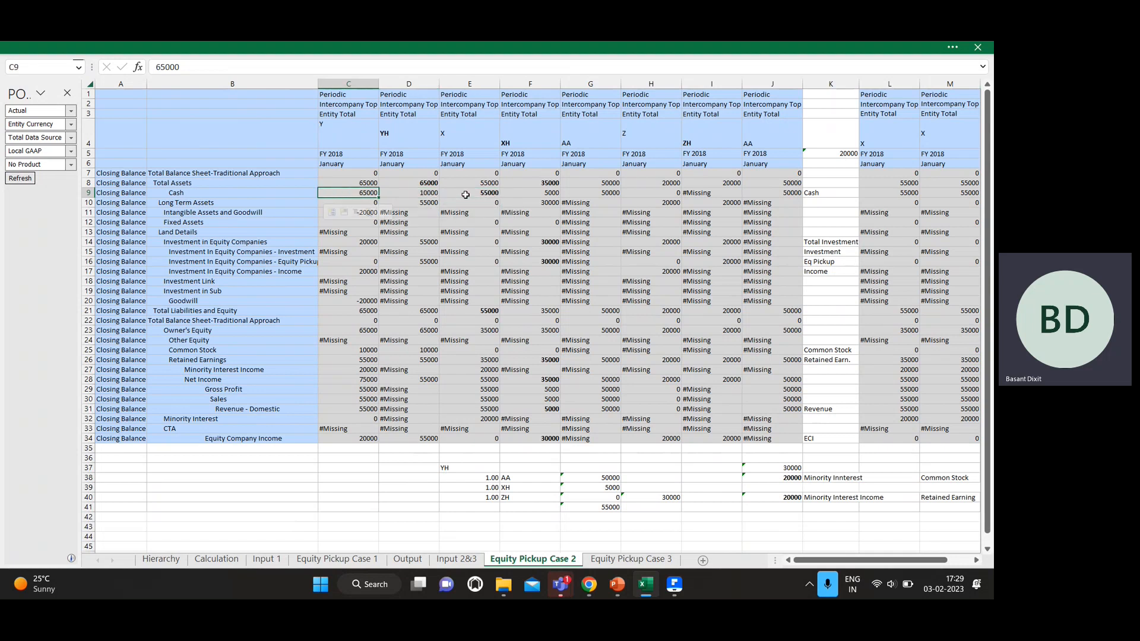
- Review Y's asset rows in column C from Cash down to Investment In Equity Companies - Income in C17
key("Down")
key("Down")
key("Down")
key("Down")
key("Down")
key("Down")
key("Down")
key("Down")
key("Down")
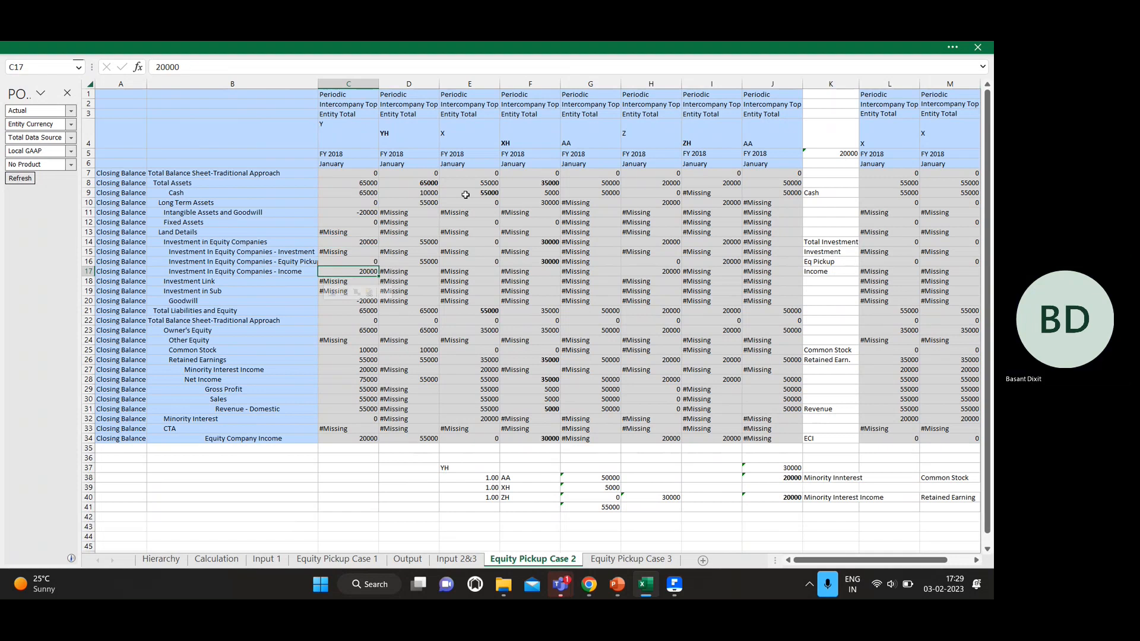
- Review Y's liability, equity and income rows in column C and check YH's Equity Company Income in D34
key("Down")
key("Down")
key("Down")
key("Down")
key("Down")
key("Down")
key("Down")
key("Down")
key("Down")
key("Down")
key("Down")
key("Down")
key("Down")
key("Right")
key("Down")
key("Down")
key("Down")
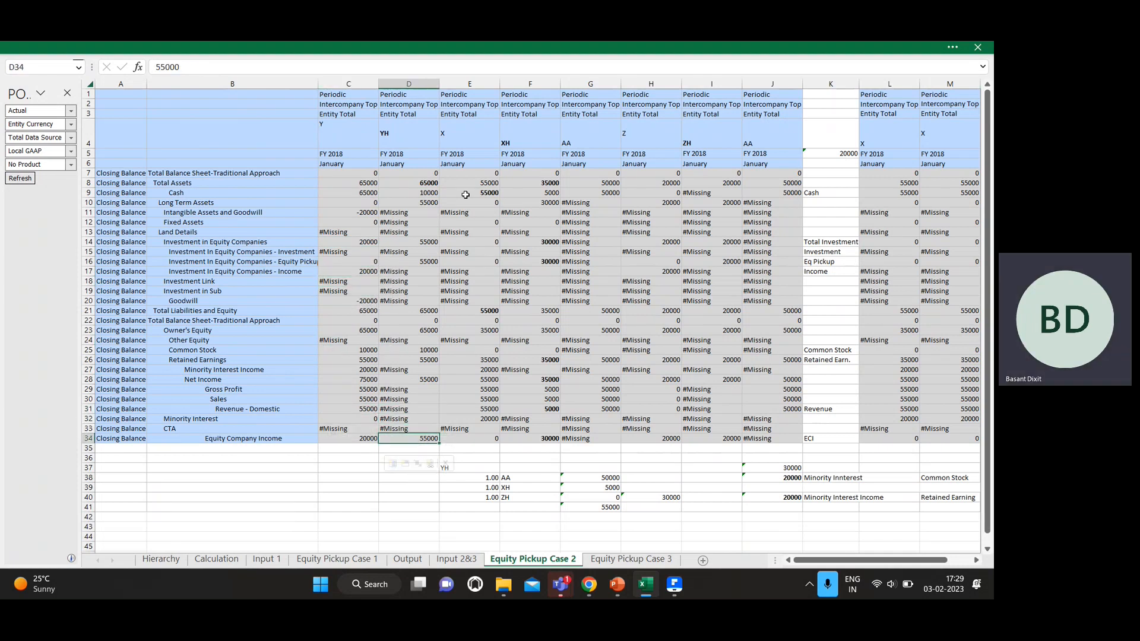
- Check Y's Revenue - Domestic, Net Income and Minority Interest Income in column C and the balance check in row 22
key("Left")
key("Up")
key("Up")
key("Up")
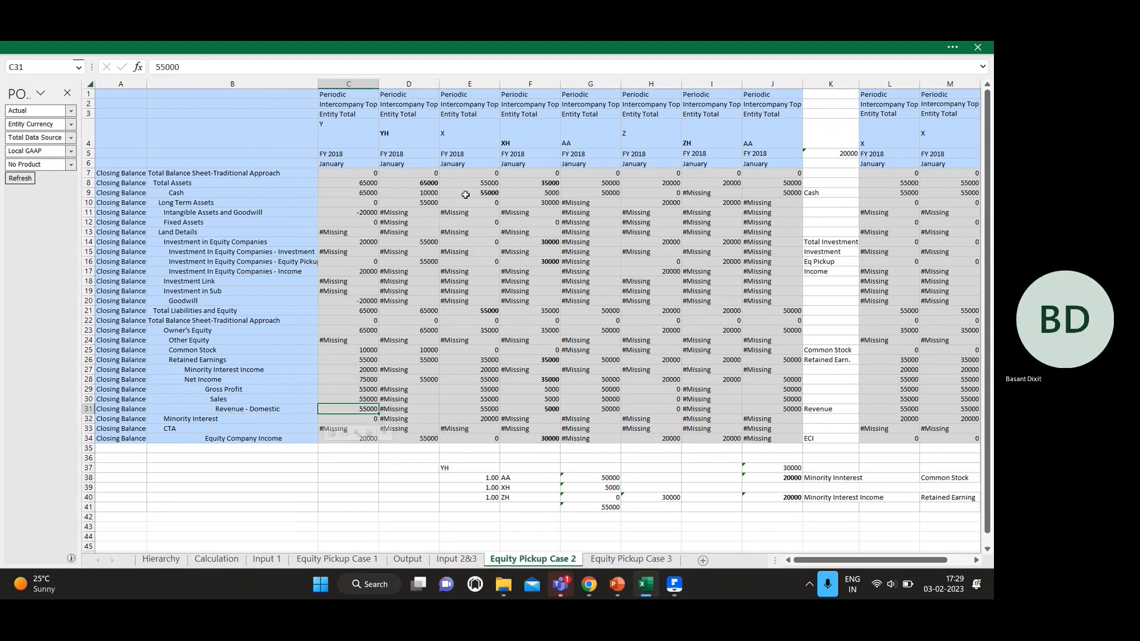
key("Up")
key("Up")
key("Up")
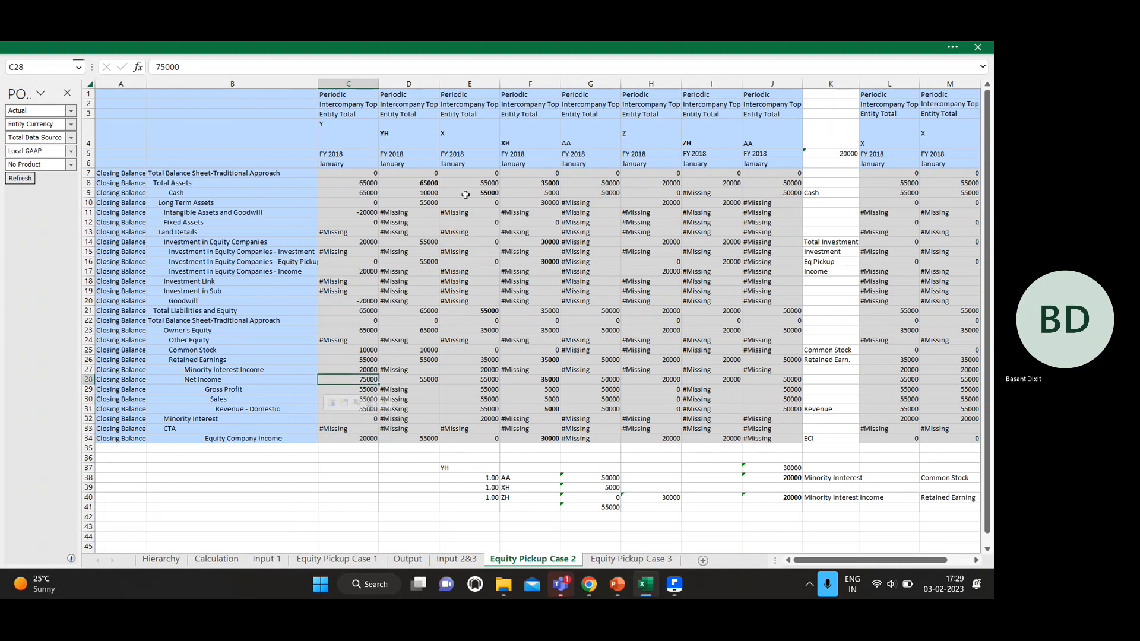
key("Up")
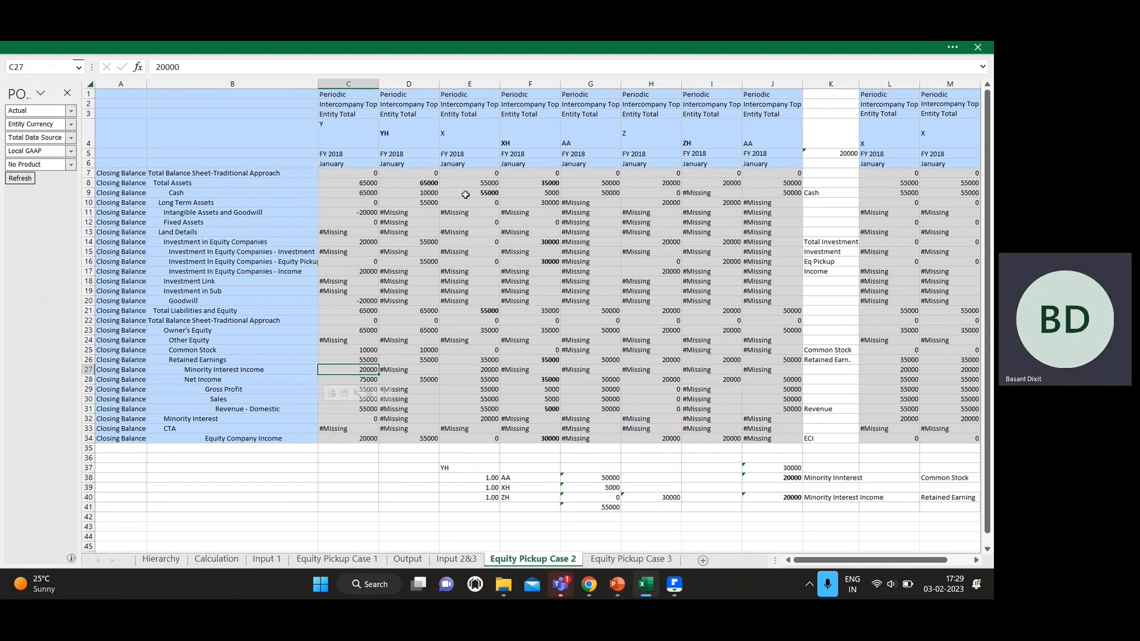
key("Up")
key("Up")
key("Up")
key("Up")
key("Up")
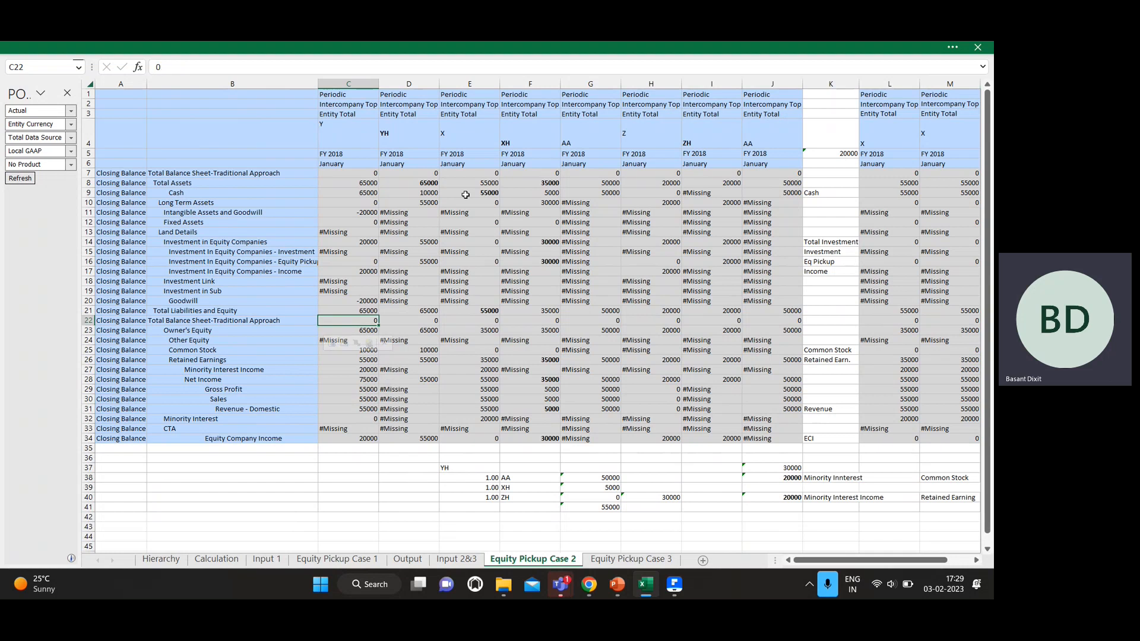
key("Right")
key("Right")
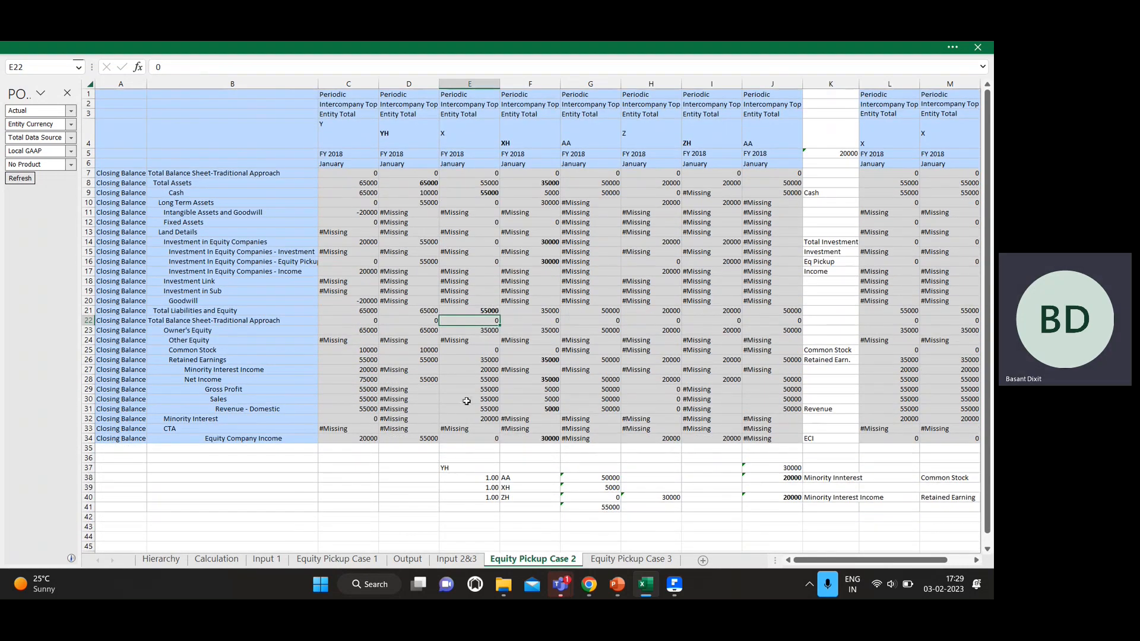
- Open the Hierarchy sheet and compare the Case 2 and Case 3 ownership structures, focusing on Y's share in X in K27
left_click(161, 559)
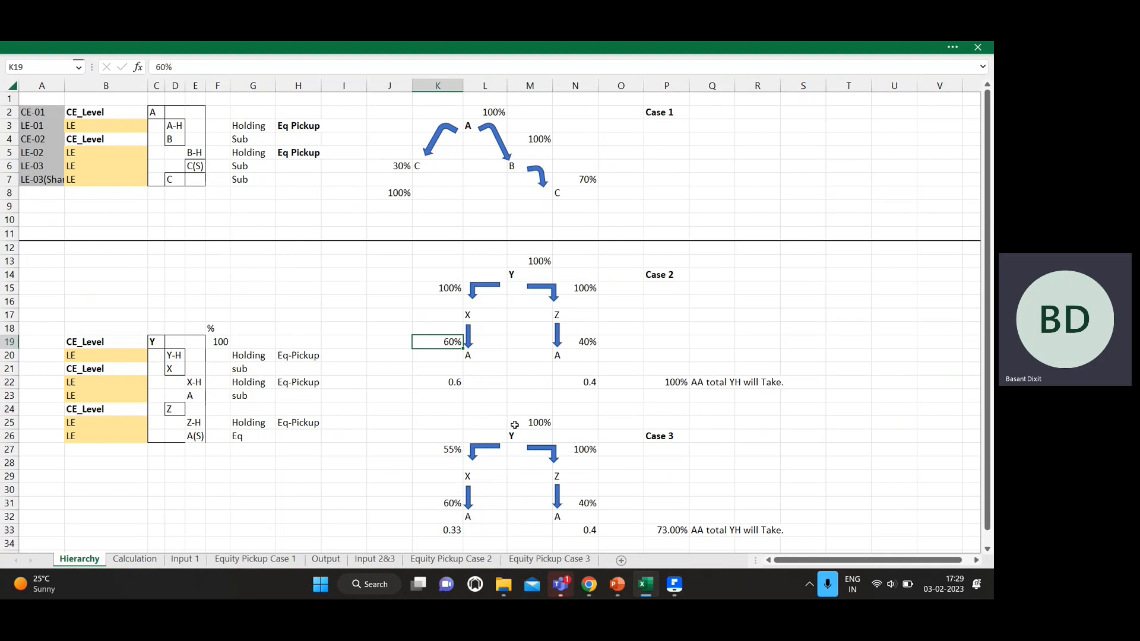
scroll(341, 443, "down", 2)
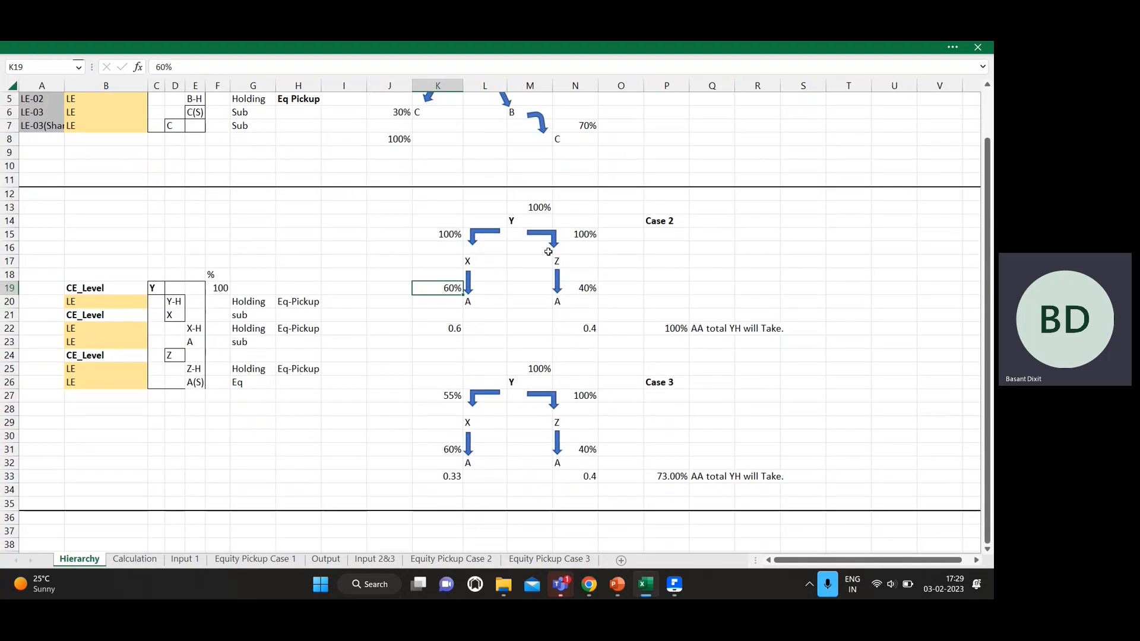
left_click(452, 395)
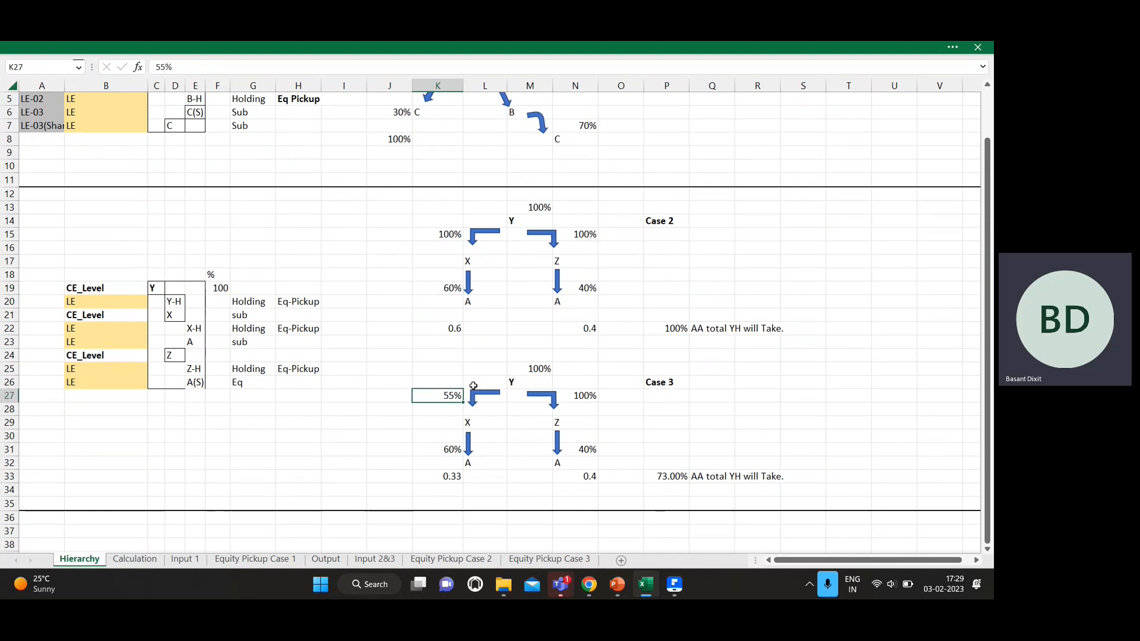
- Re-enter the Case 2 effective holding of A through X in K22 with the formula +K15*K19
left_click(455, 328)
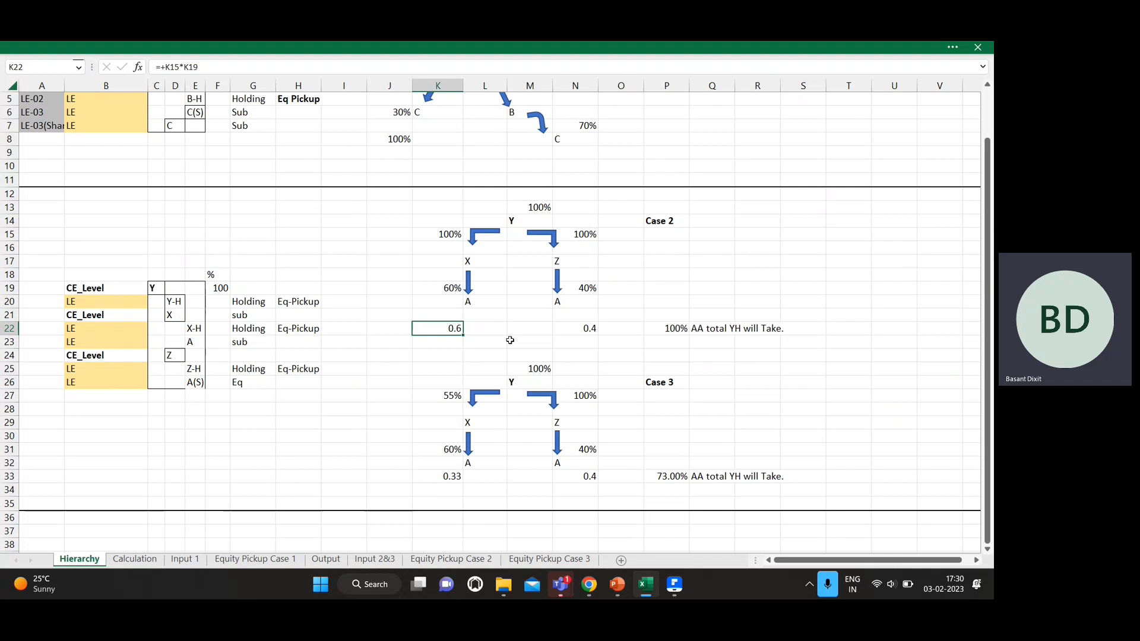
type("+")
key("Up")
key("Up")
key("Up")
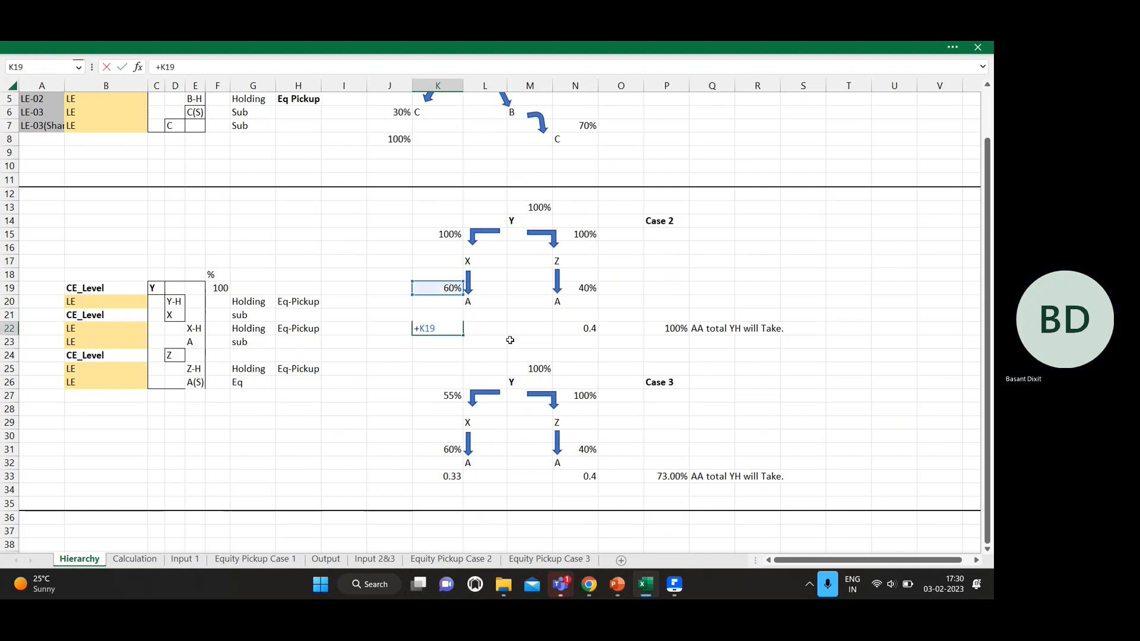
key("Up")
key("Up")
key("Up")
key("Up")
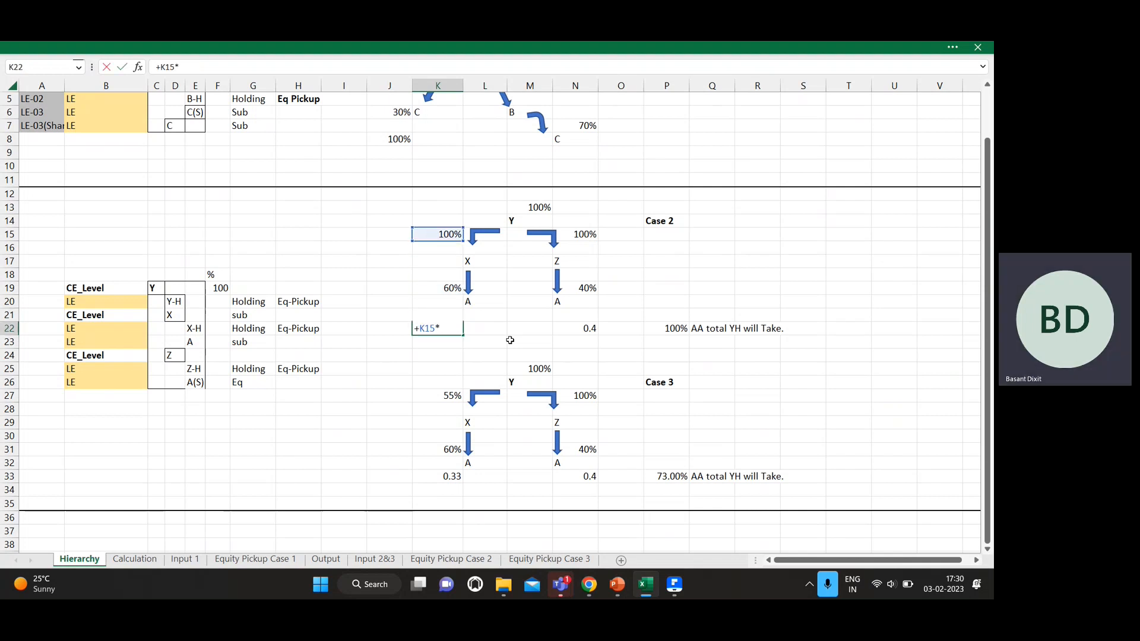
type("*")
key("Up")
key("Up")
key("Up")
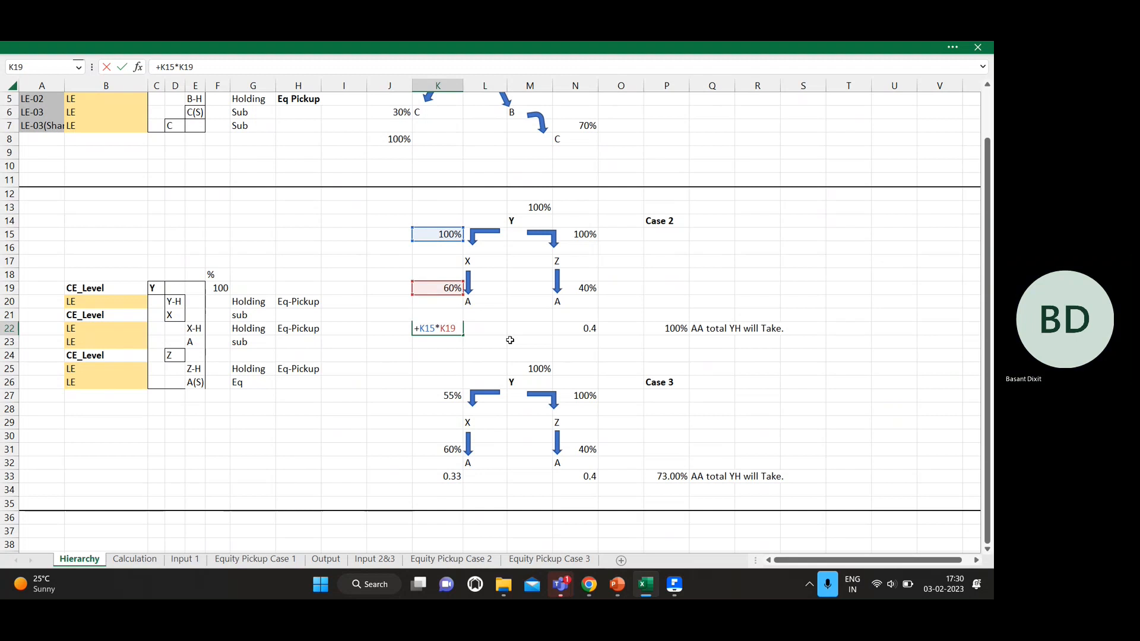
key("Return")
- Re-enter the Case 2 effective holding of A through Z in N22 with the formula +N15*N19
key("Up")
key("Right")
key("Right")
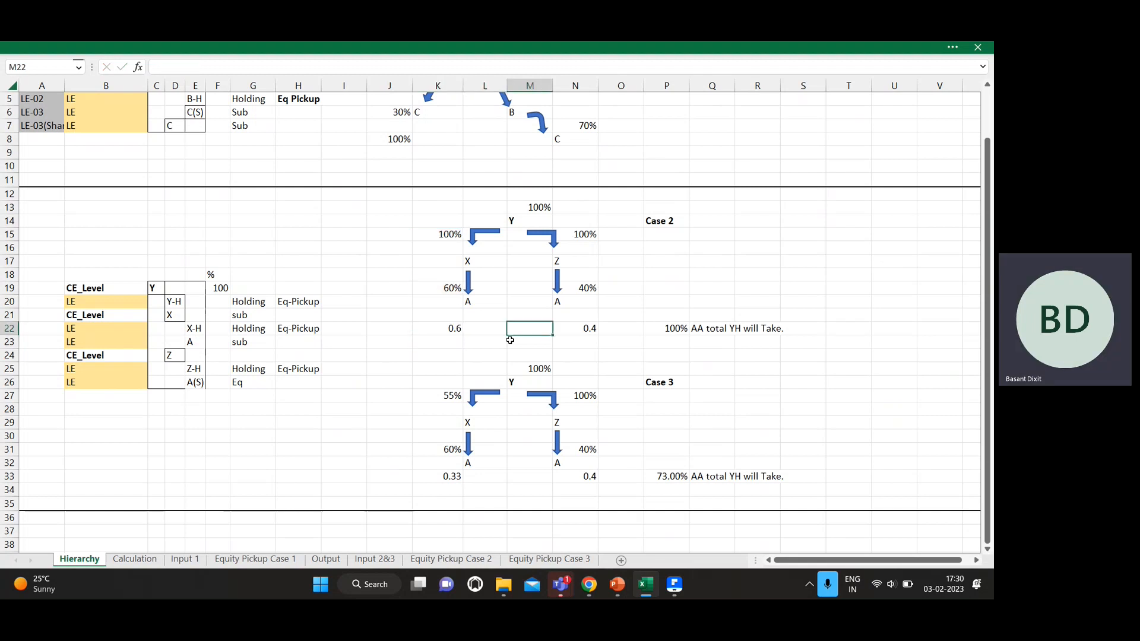
key("Right")
type("+")
key("Up")
key("Up")
key("Up")
key("Up")
key("Up")
key("Up")
key("Up")
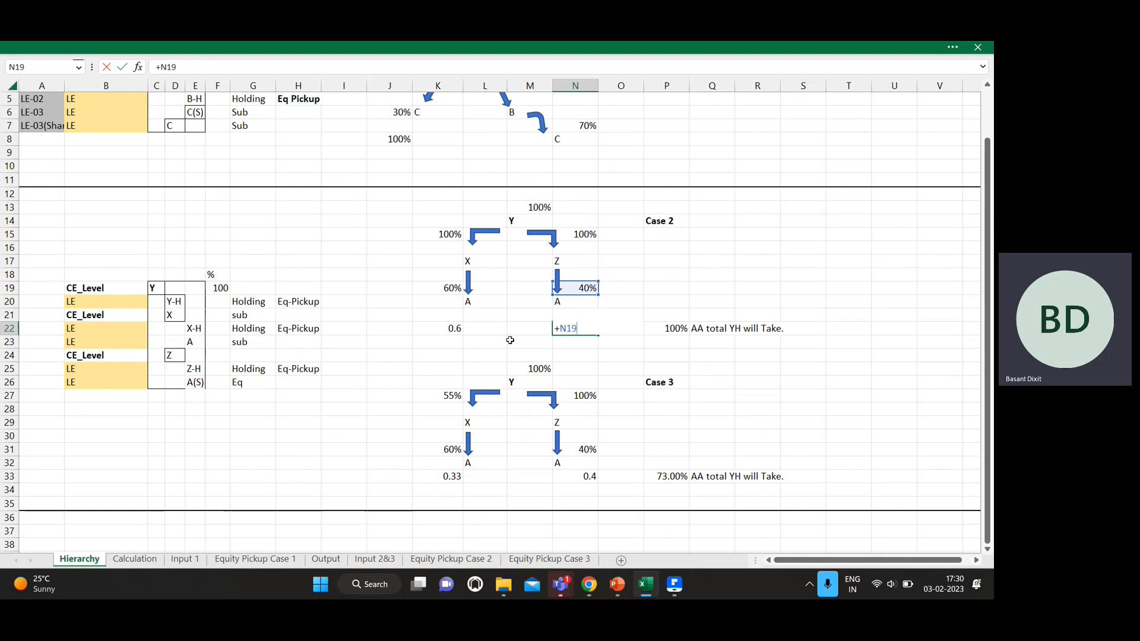
type("*")
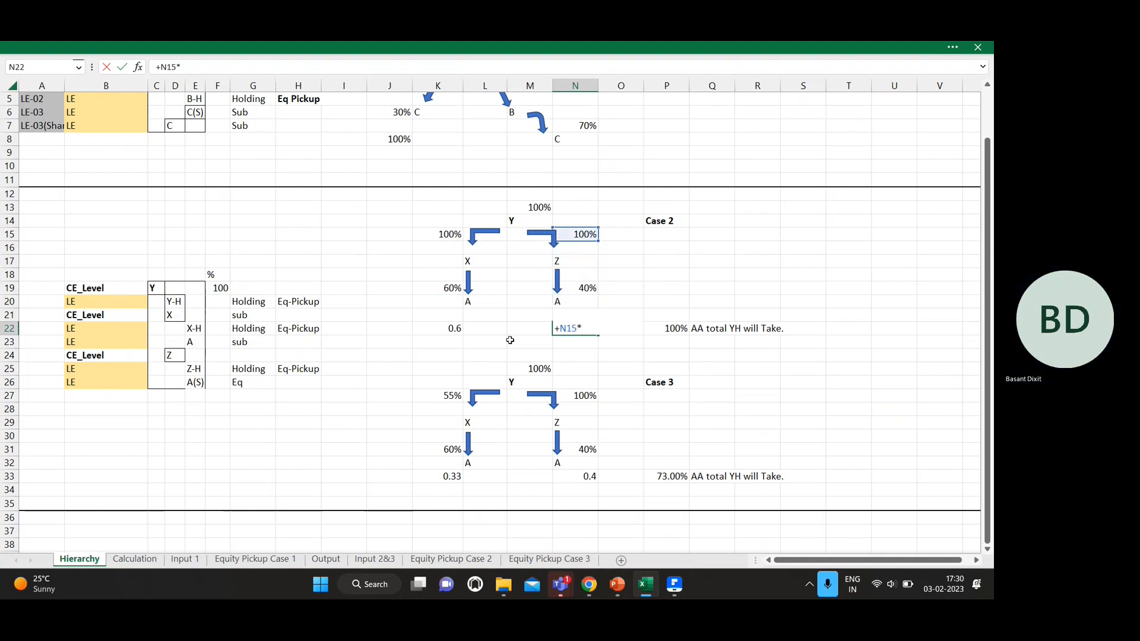
key("Up")
key("Up")
key("Up")
key("Return")
- Re-enter the Case 2 total share of AA taken by YH in P22 with the formula +K22+N22
key("Up")
key("Left")
key("Left")
key("Left")
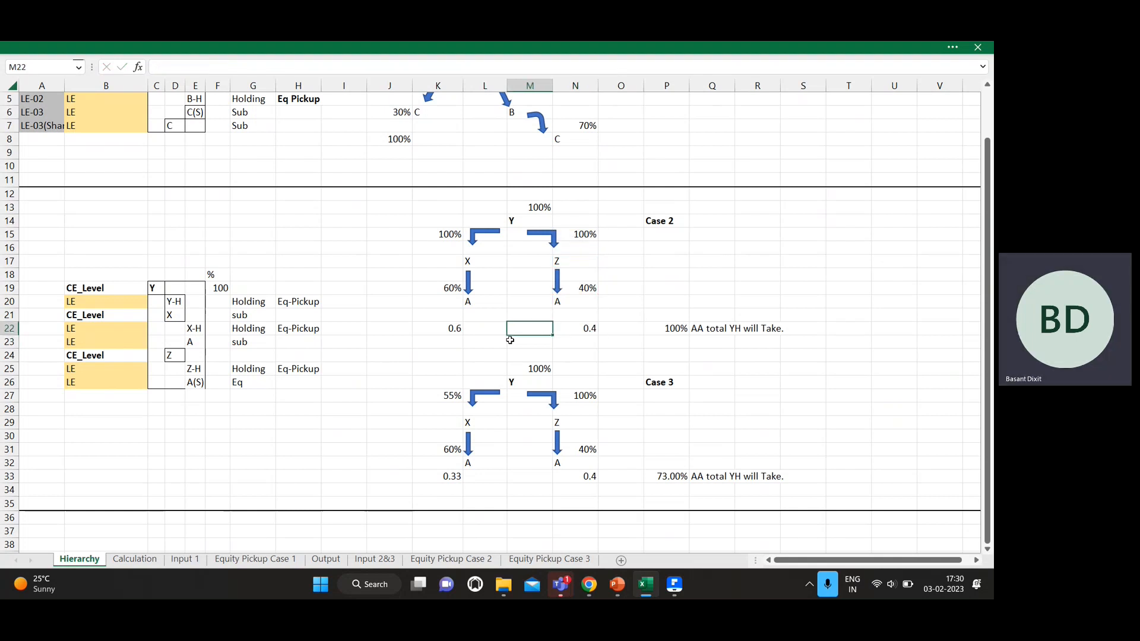
key("Right")
key("Right")
key("Right")
key("Right")
key("Right")
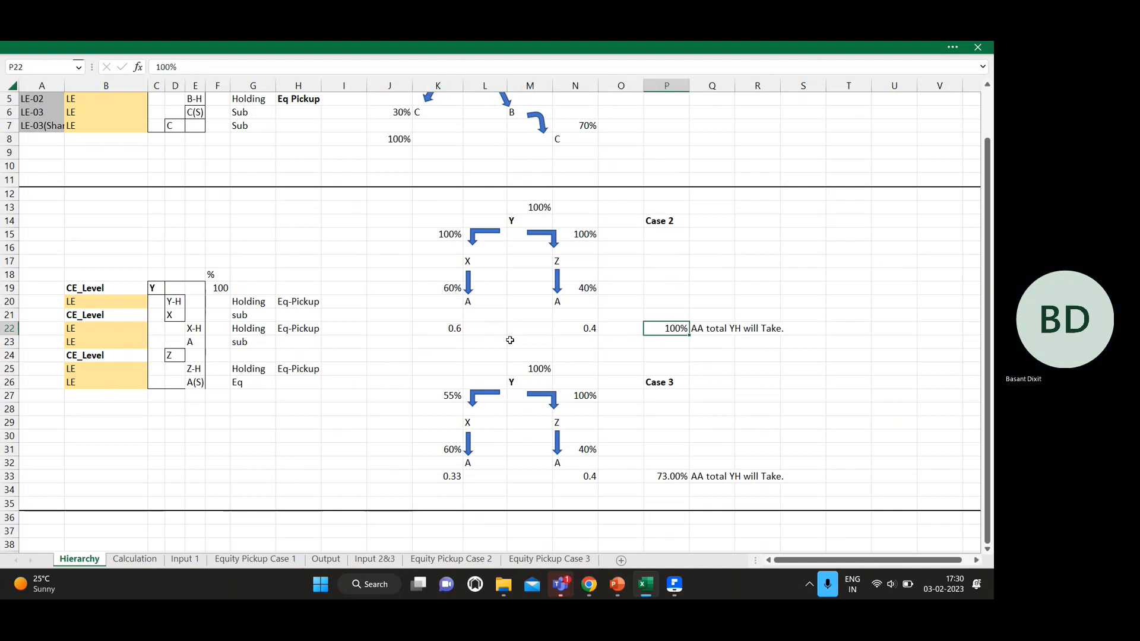
key("F2")
type("+")
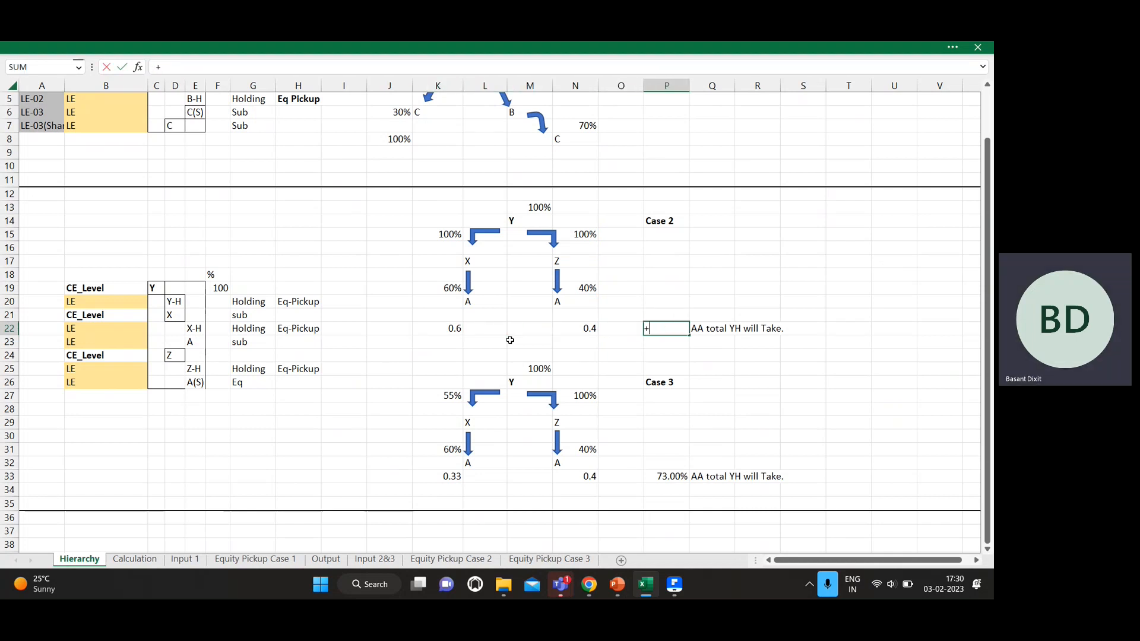
key("Left")
key("Left")
key("Left")
key("Left")
key("Left")
type("+")
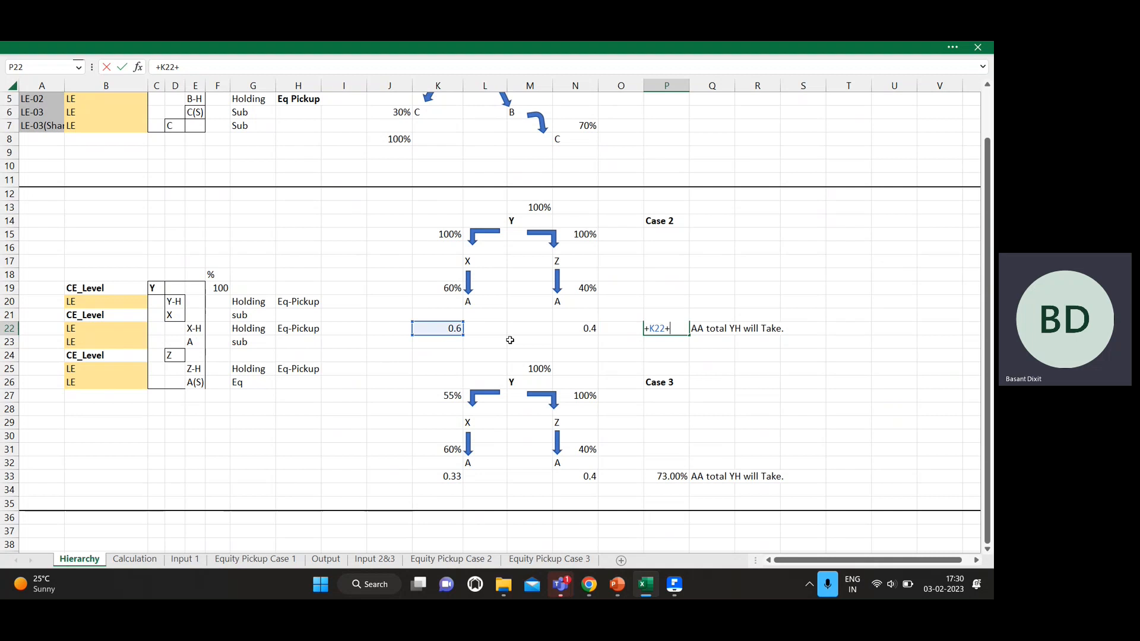
key("Left")
key("Left")
key("Return")
- Compare the Case 2 AA total note in Q22 with AA's ownership under Y in Oracle's Manage Ownership, and return to the workbook
key("Up")
key("Right")
key("Right")
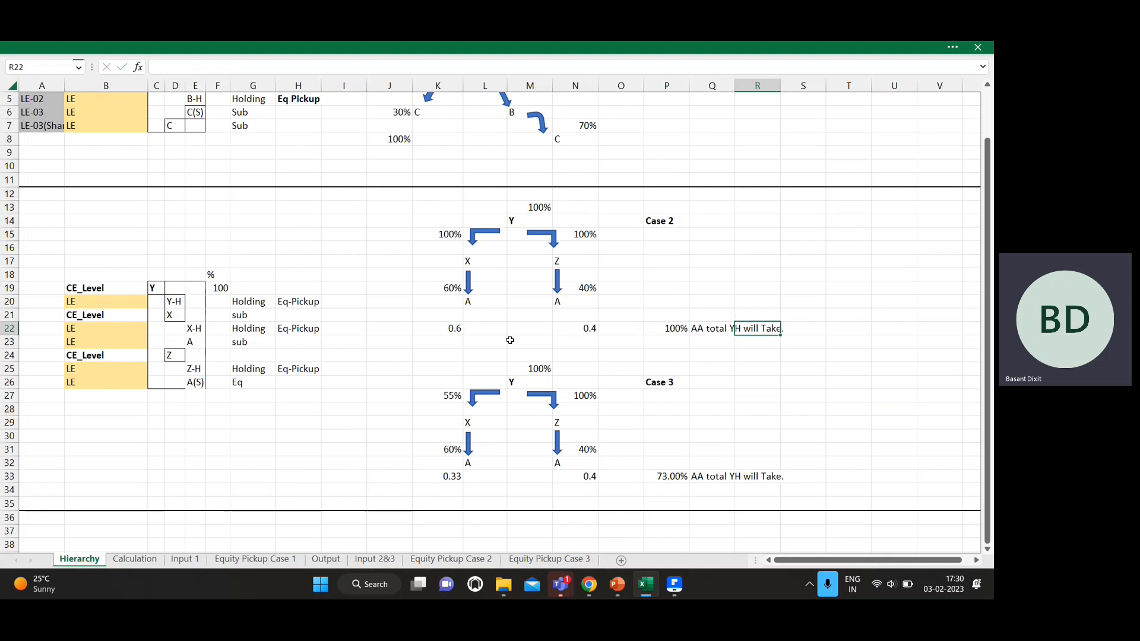
key("Left")
key("Down")
key("Up")
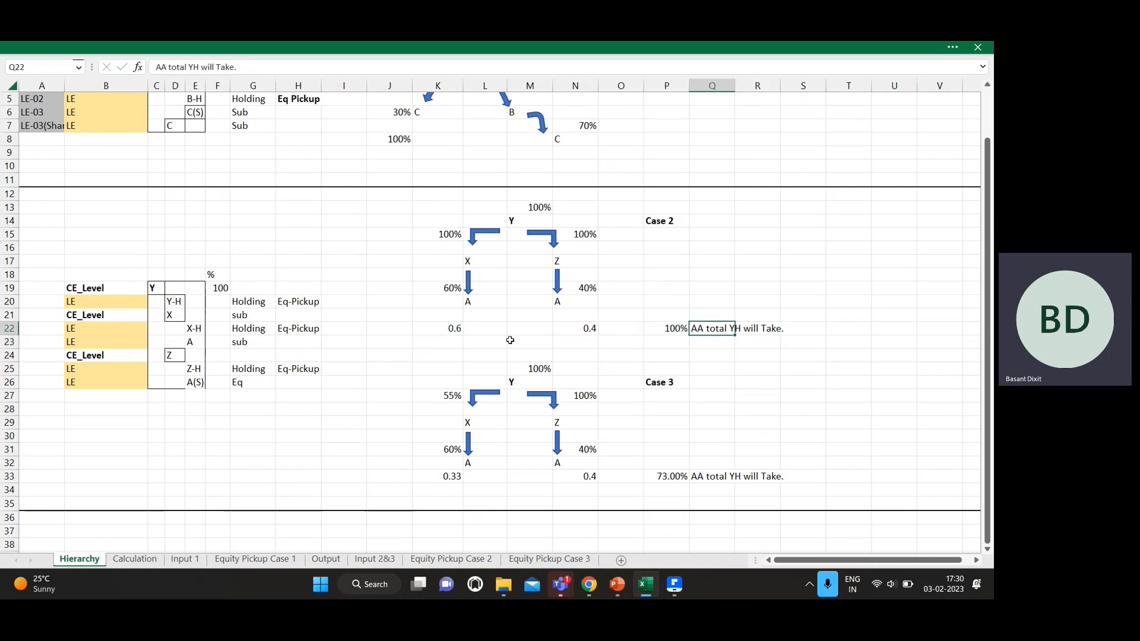
key("alt+Tab")
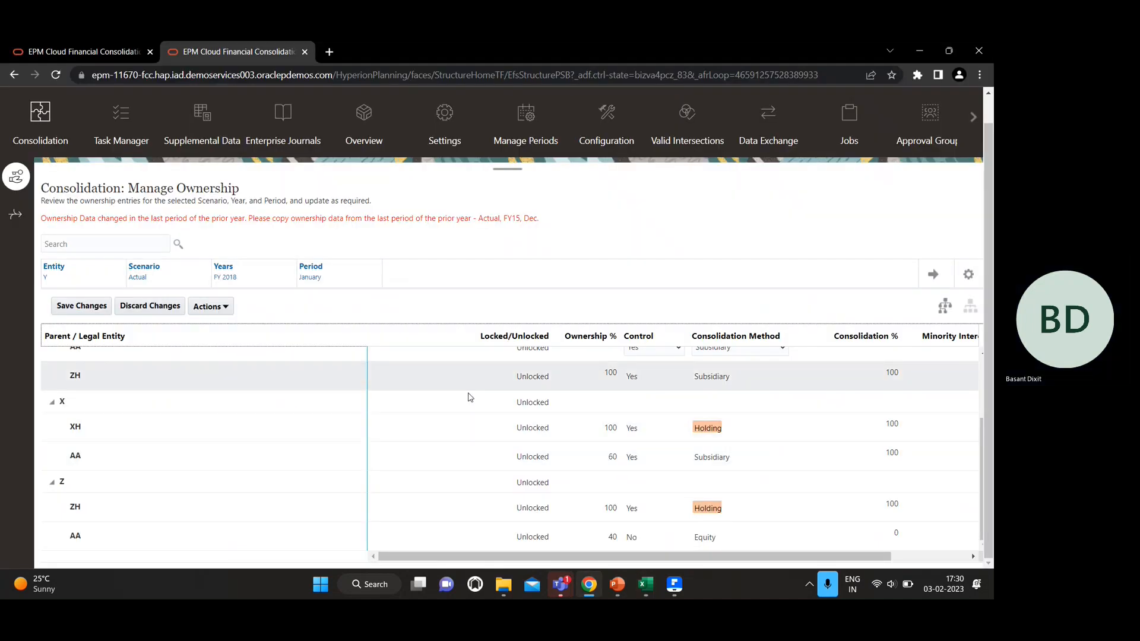
scroll(469, 398, "up", 2)
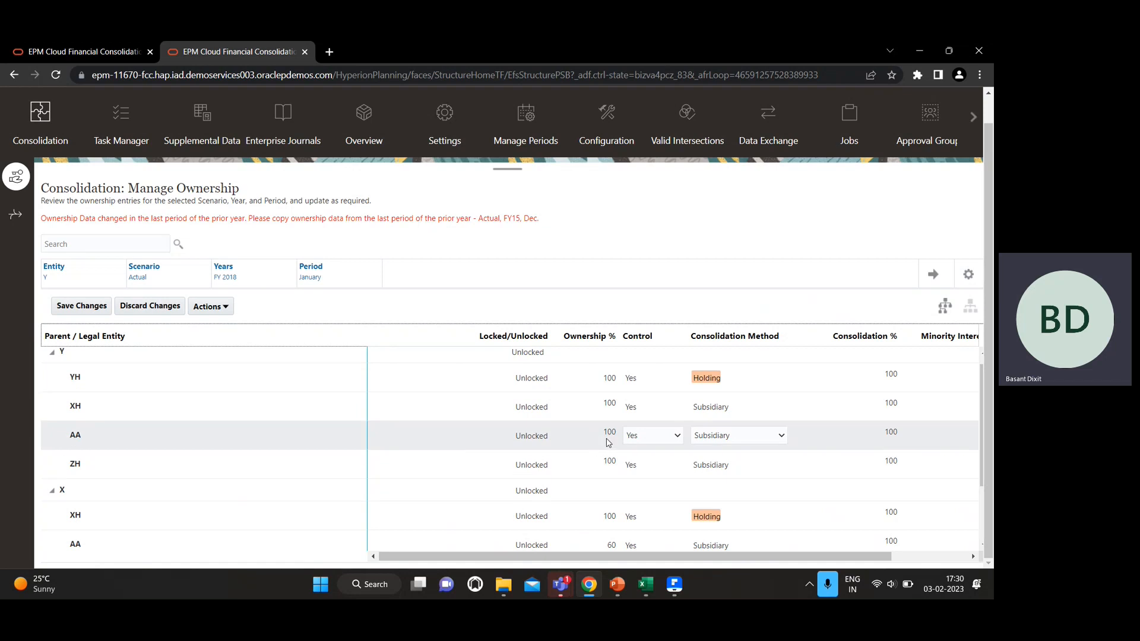
key("alt+Tab")
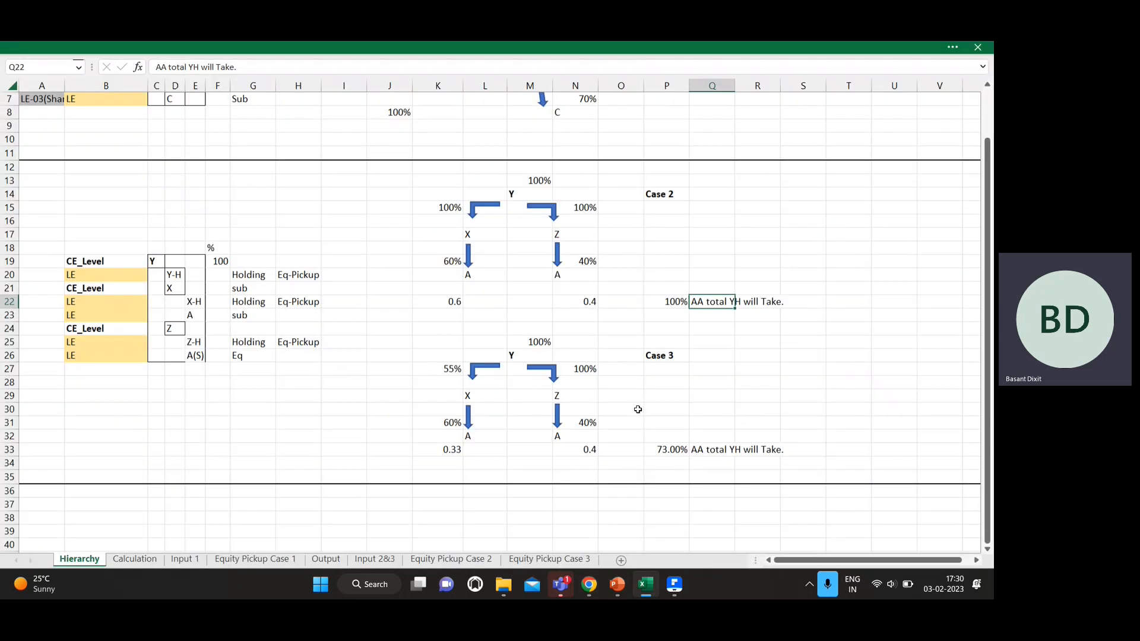
- Re-enter the Case 3 effective holding of A through X in K33 with the formula +K31*K27
left_click(666, 450)
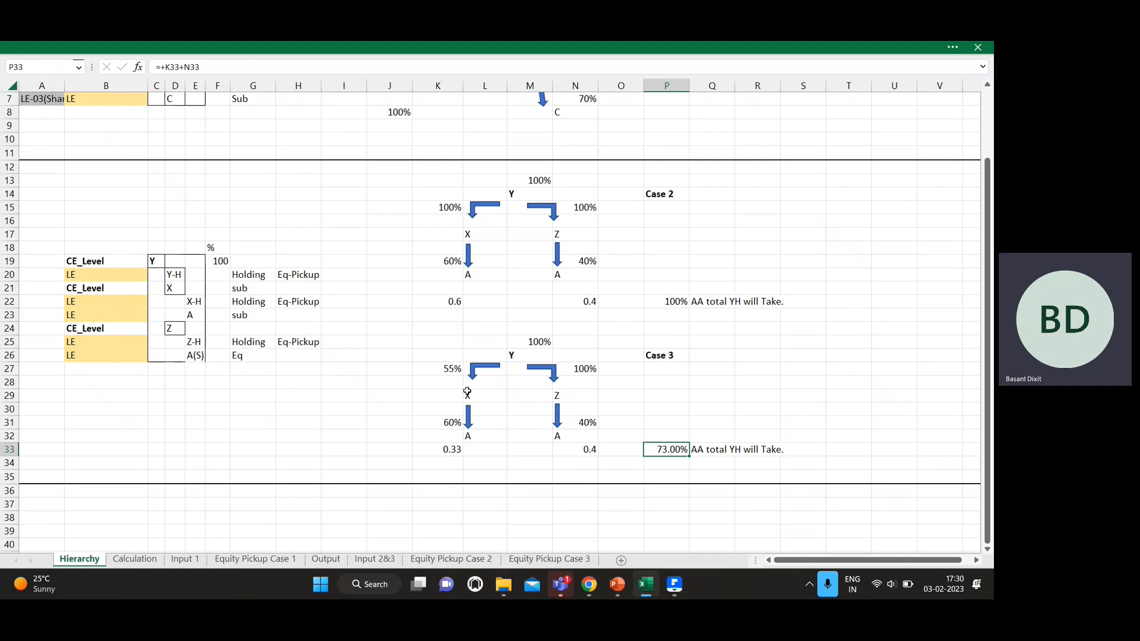
left_click(445, 451)
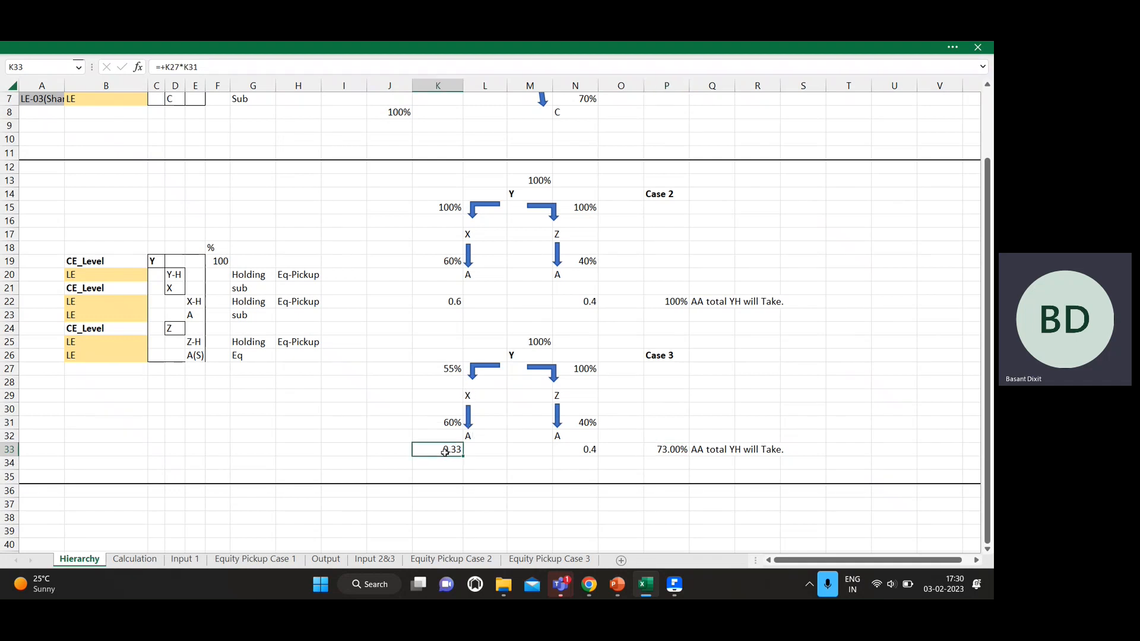
type("+")
key("Up")
key("Up")
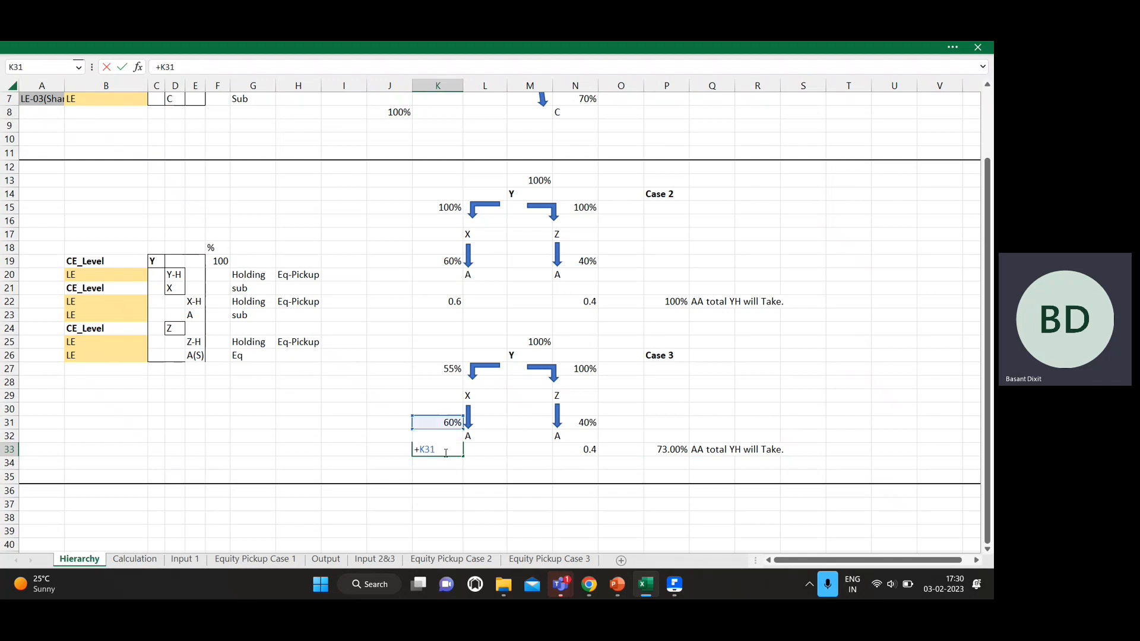
type("*")
key("Up")
key("Up")
key("Up")
key("Up")
key("Up")
key("Up")
key("Return")
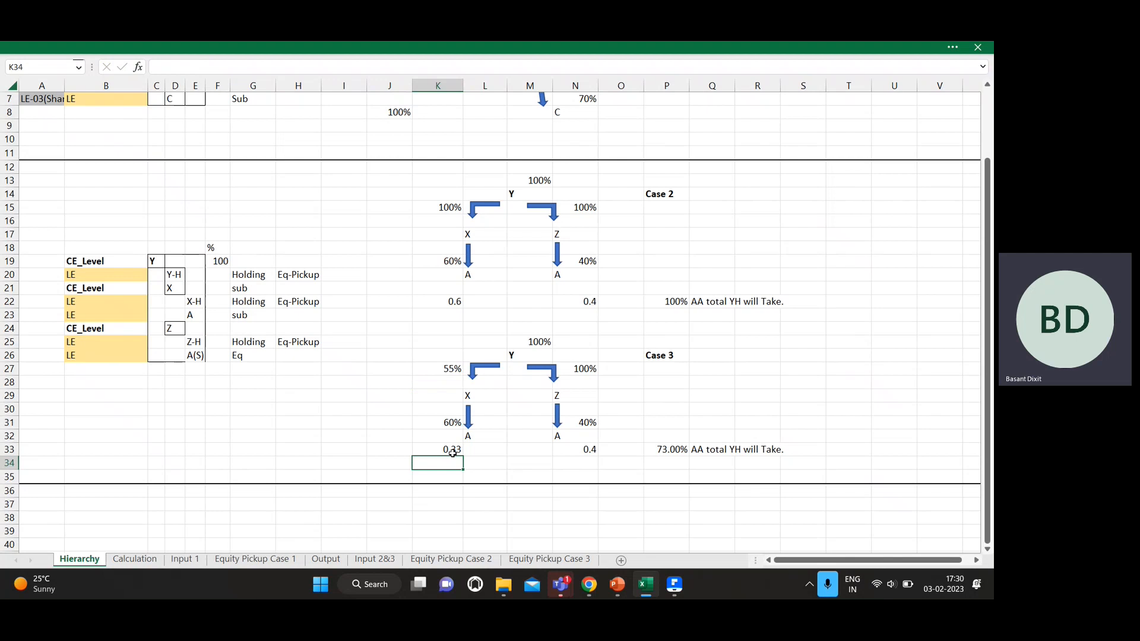
- Check the Case 3 effective holding of A through Z in N33 and its formula based on N27 and N31
left_click(580, 370)
key("Down")
key("Down")
key("Down")
key("Down")
key("Down")
key("Down")
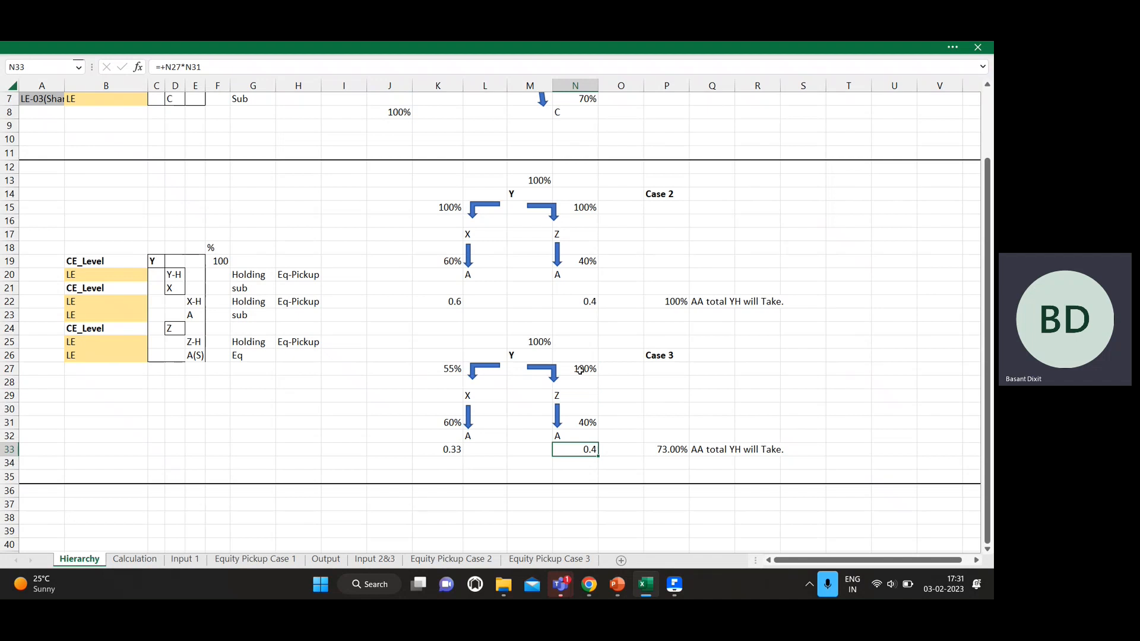
key("F2")
key("Escape")
- Check the Case 3 AA total in P33, its formula adding K33 and N33, and the note in Q33
key("Right")
key("Right")
key("F2")
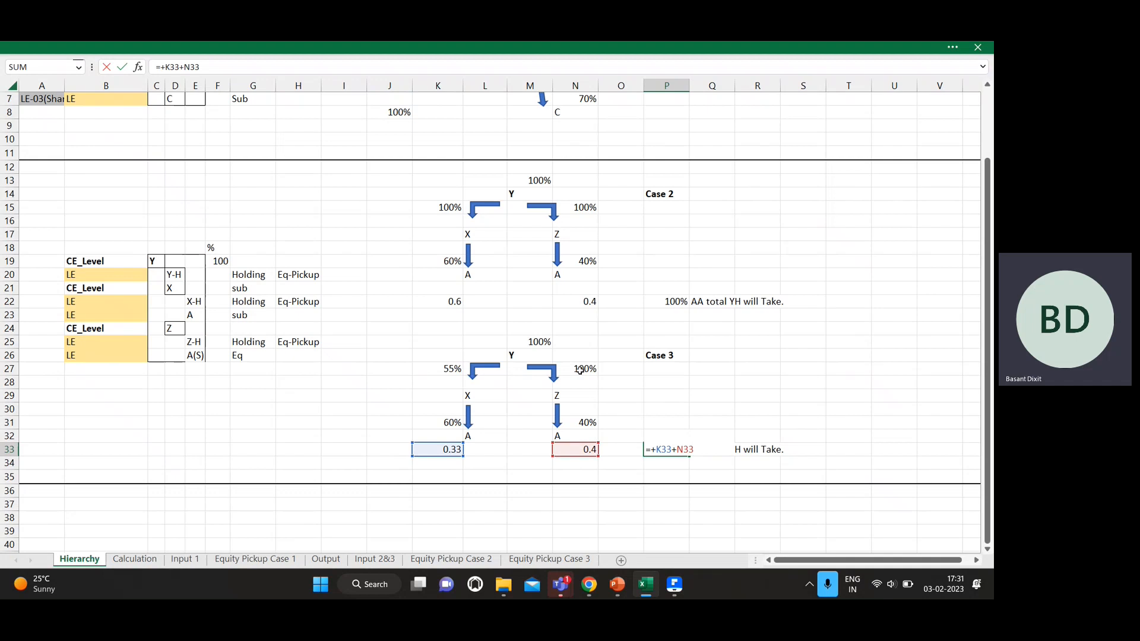
key("ctrl+Return")
key("Right")
key("Right")
key("Left")
key("Left")
key("Right")
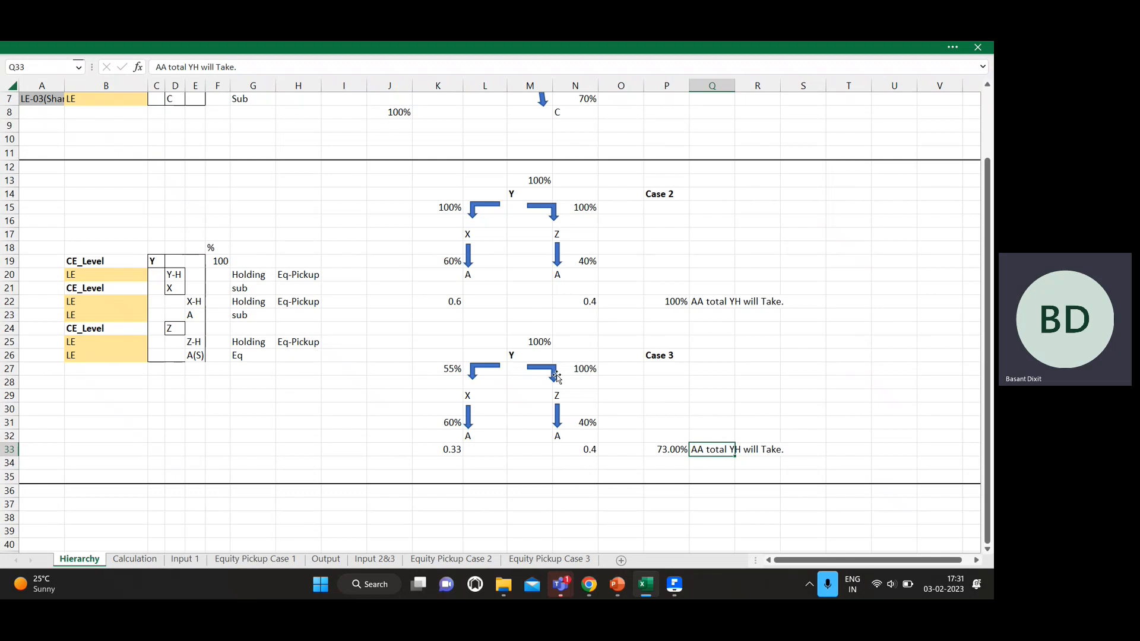
- Switch to Oracle's Manage Ownership page and review the ownership of AA under Y, X and Z
key("alt+Tab")
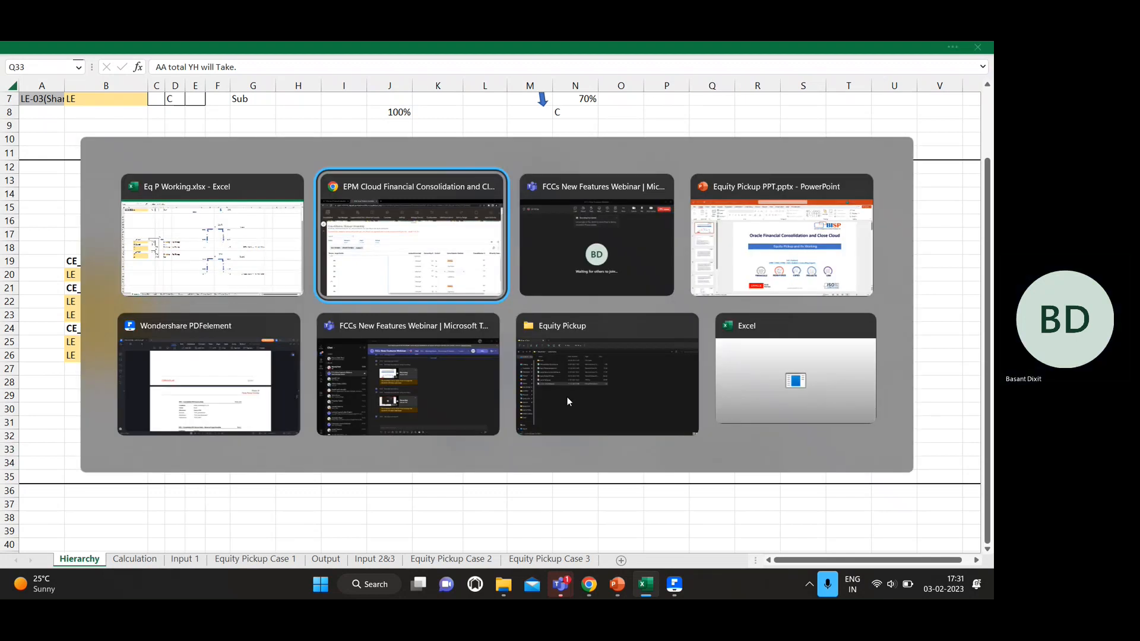
scroll(513, 416, "up", 3)
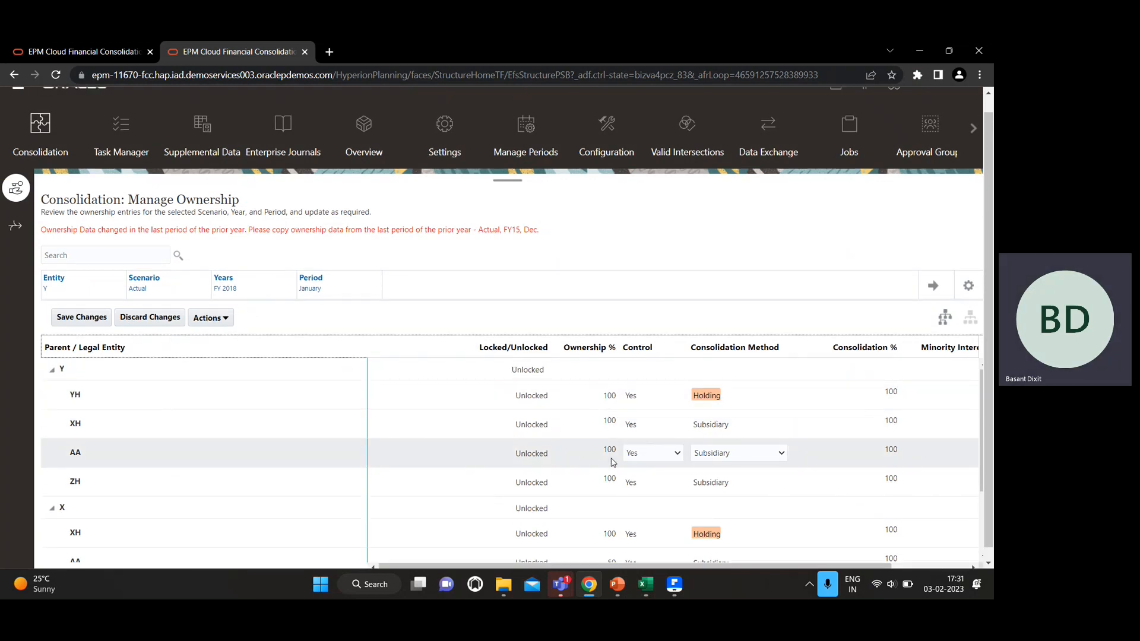
scroll(613, 462, "down", 4)
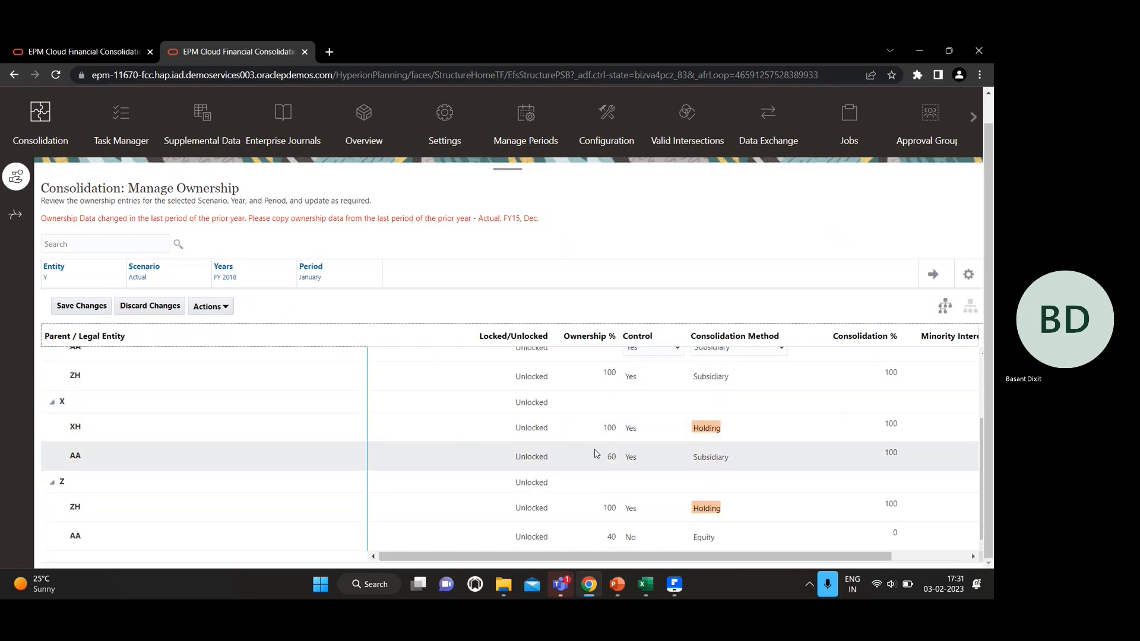
scroll(570, 452, "up", 2)
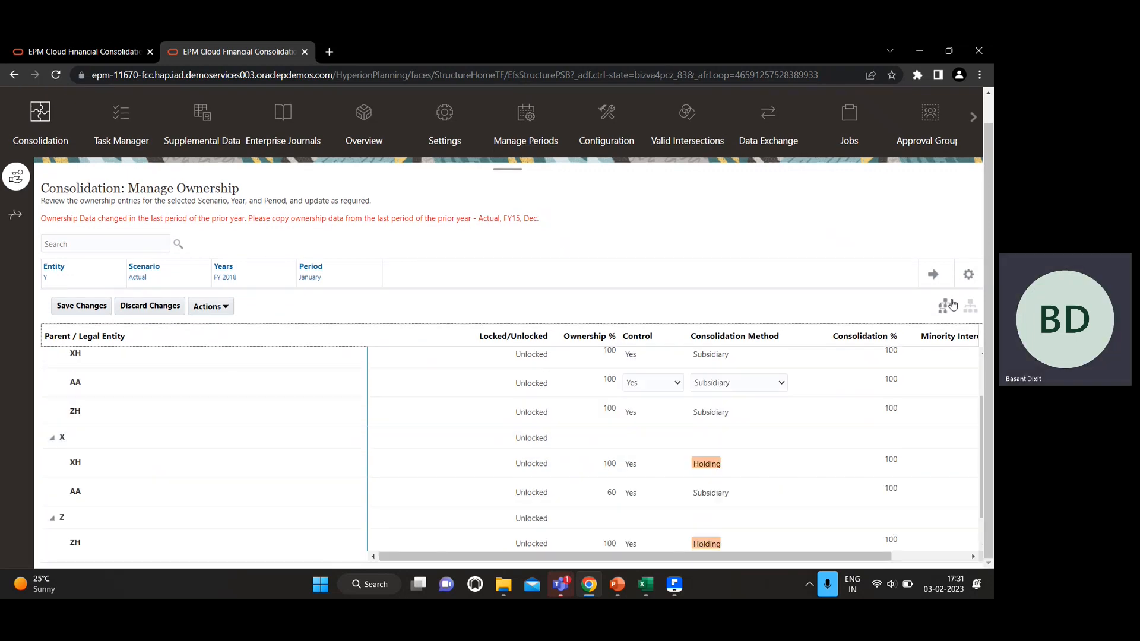
- In the parent/child entity view, set X's ownership percentage under Y to 55 and save the ownership changes
left_click(970, 305)
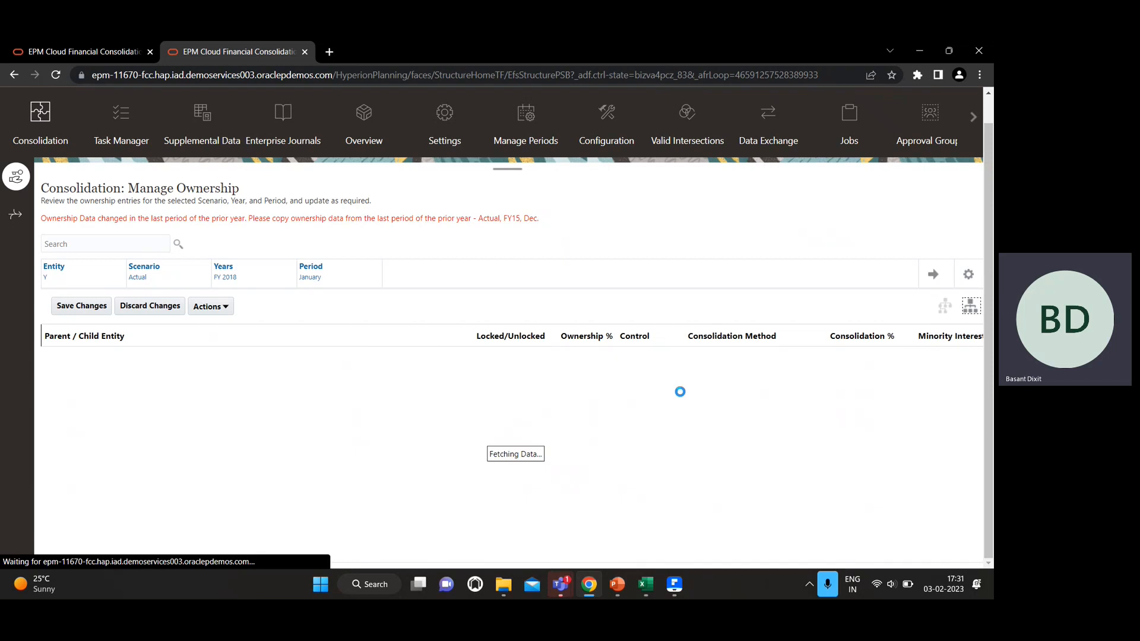
scroll(587, 367, "up", 4)
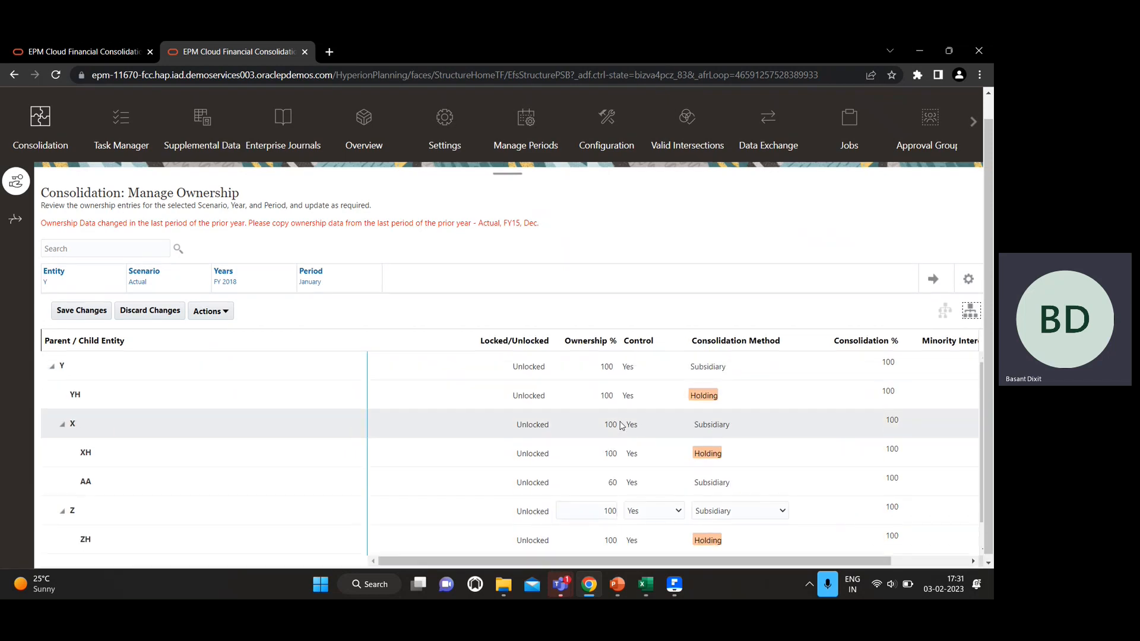
left_click(609, 423)
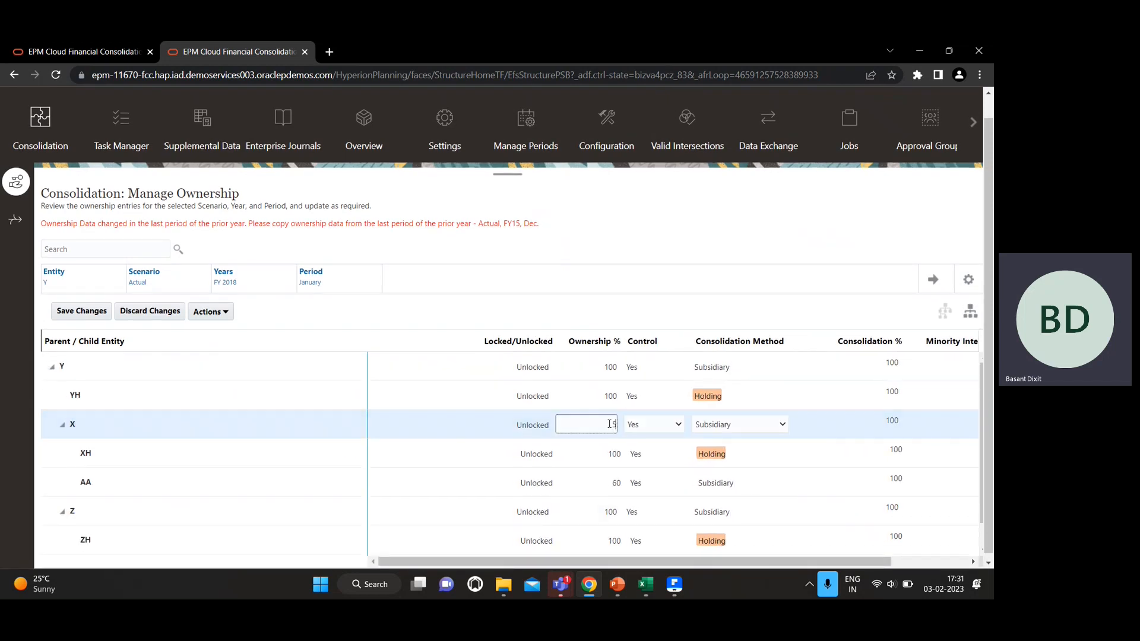
left_click(664, 312)
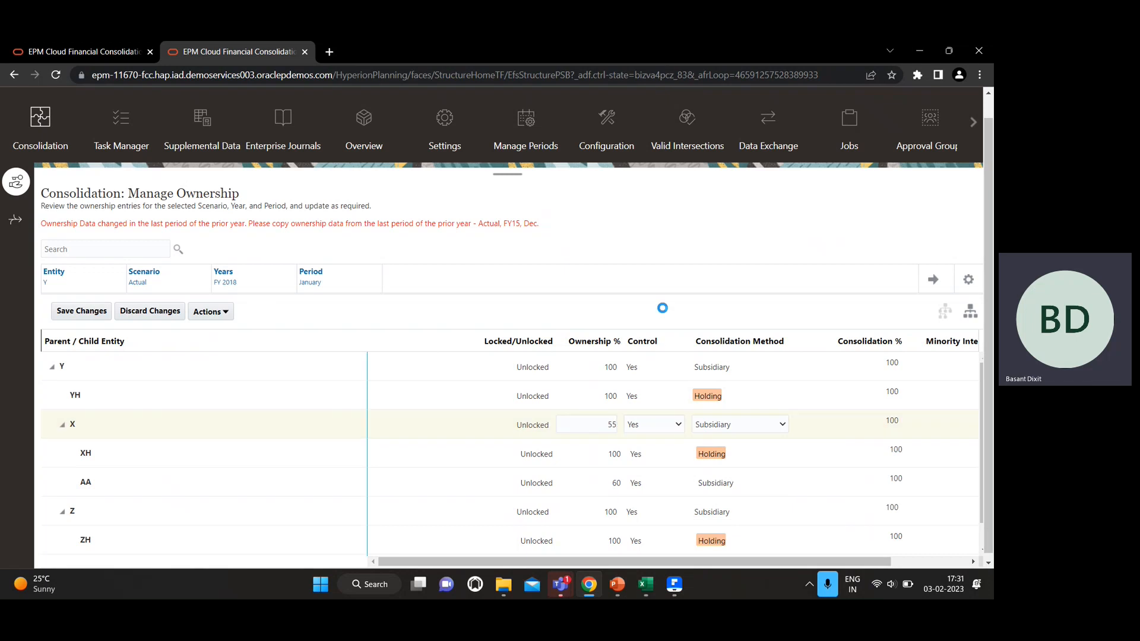
left_click(83, 311)
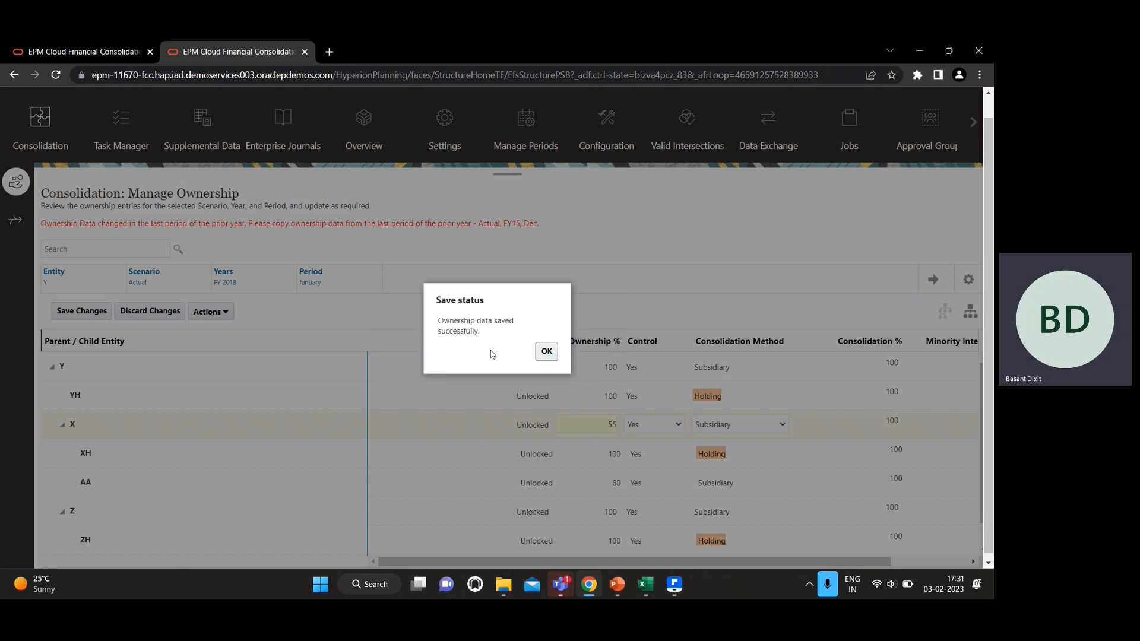
left_click(547, 351)
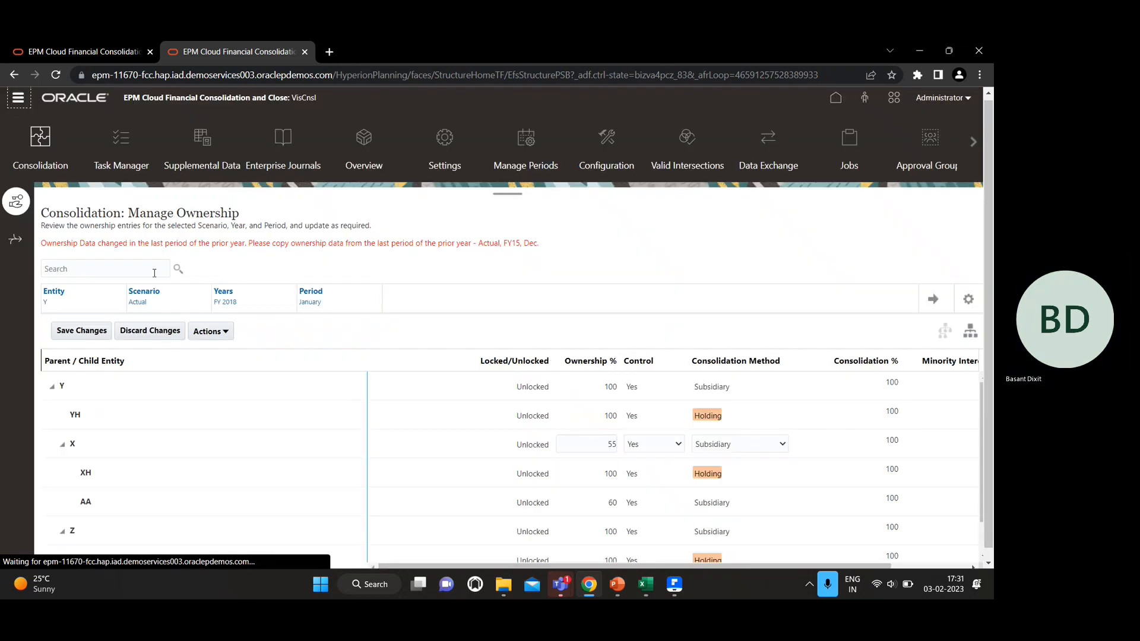
- Recompute the ownership data for the Actual scenario, FY 2018, starting from January
left_click(224, 332)
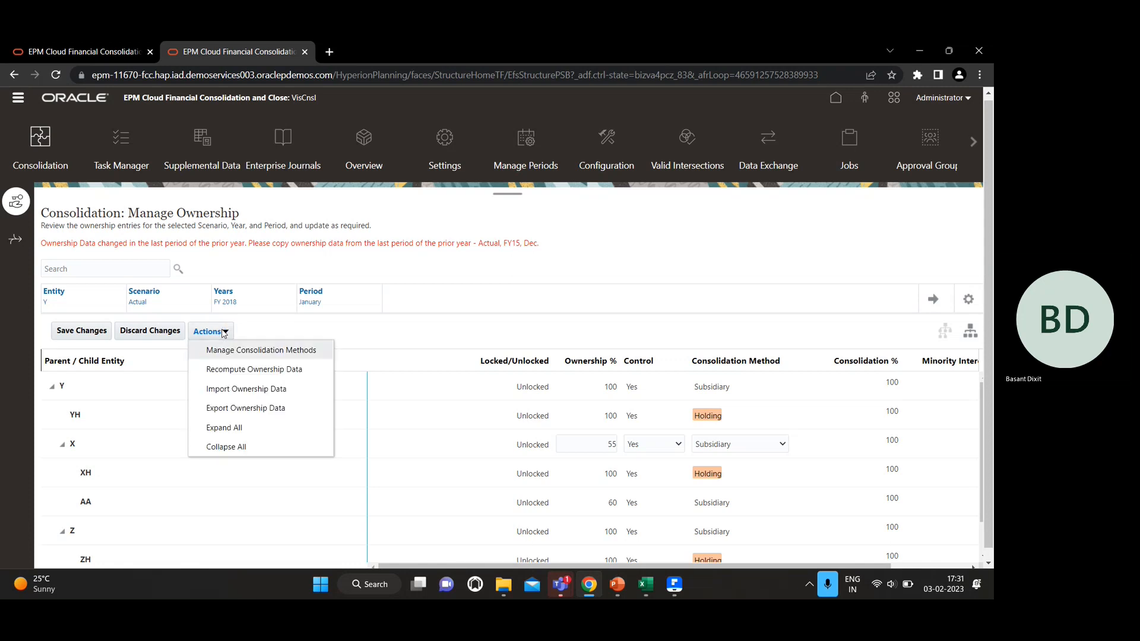
left_click(251, 368)
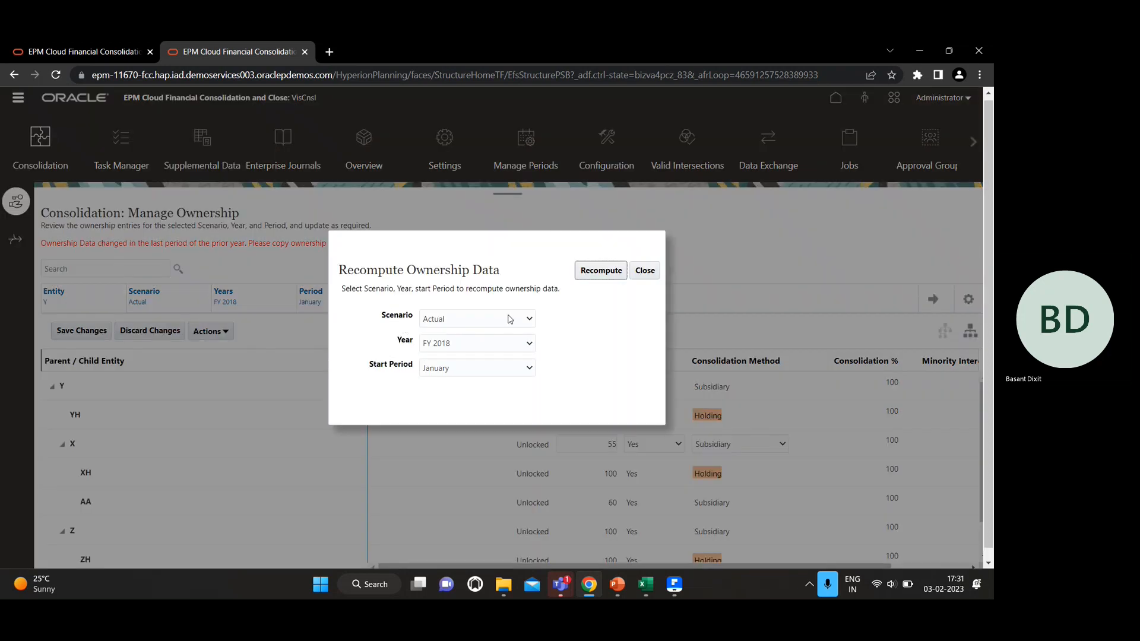
left_click(601, 271)
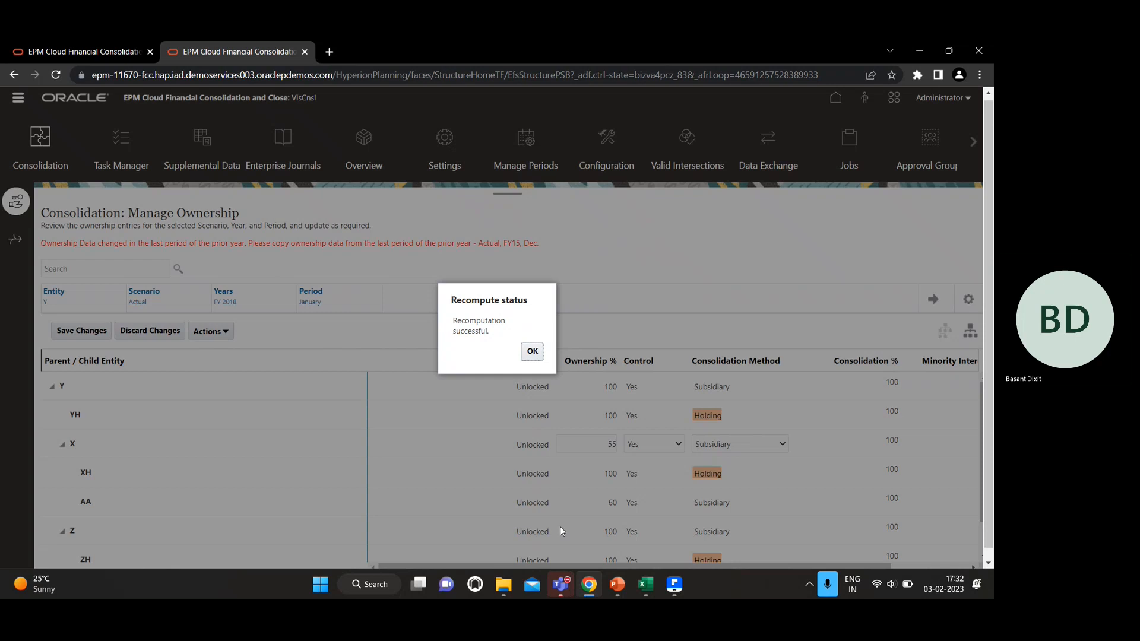
left_click(533, 352)
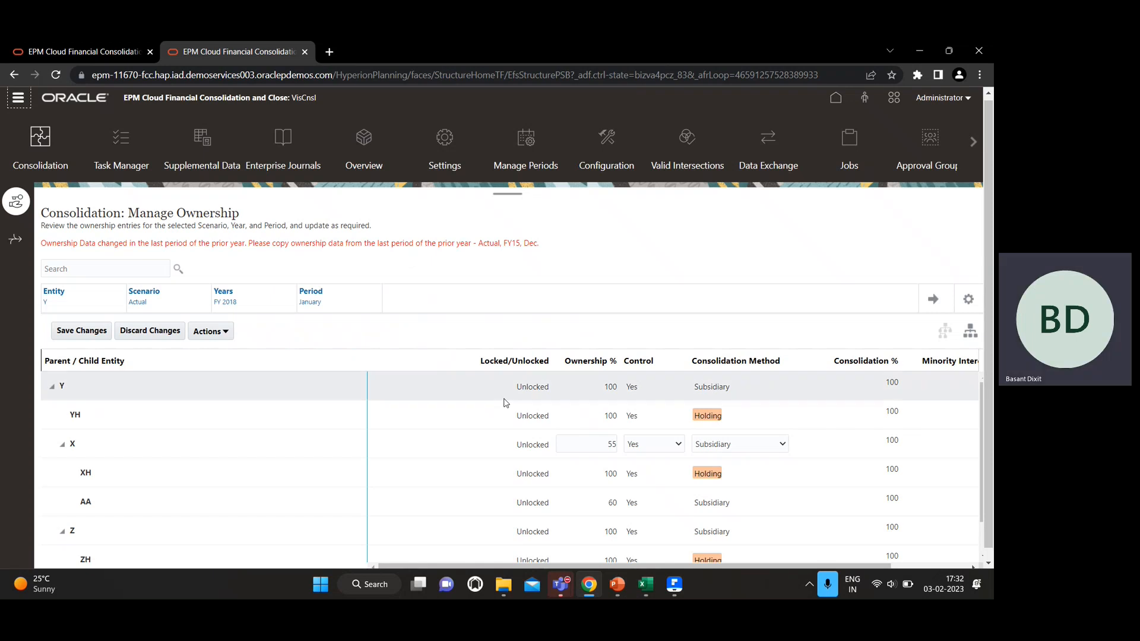
- Switch to the Eq P Working workbook in Excel and review the entity columns on the Equity Pickup Case 3 sheet
scroll(506, 403, "down", 3)
key("alt+Tab")
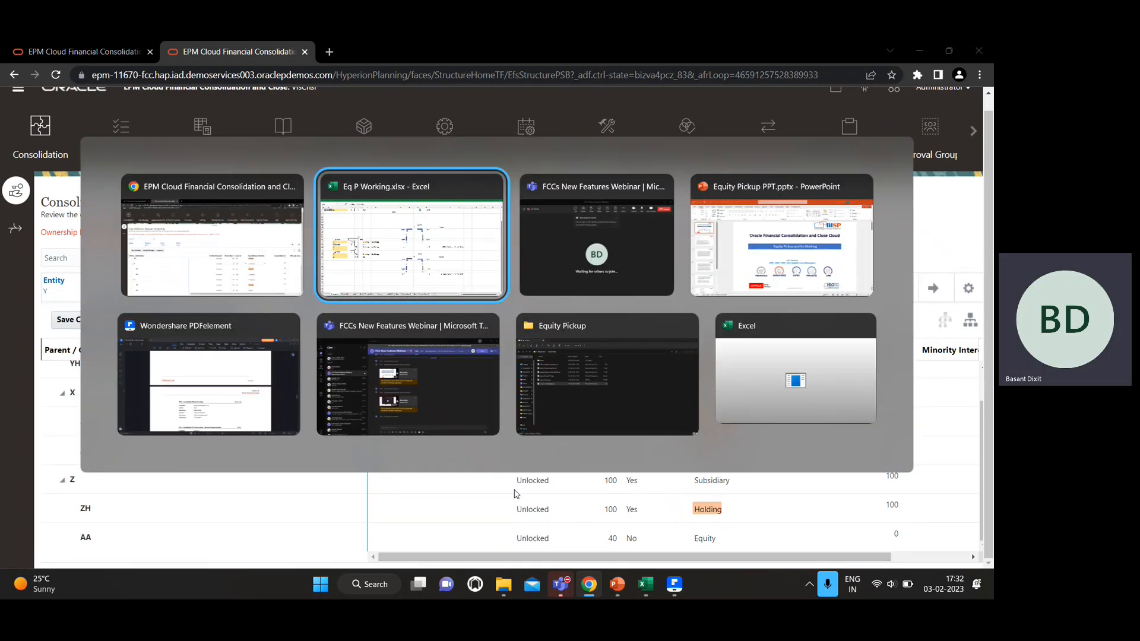
scroll(374, 383, "up", 1)
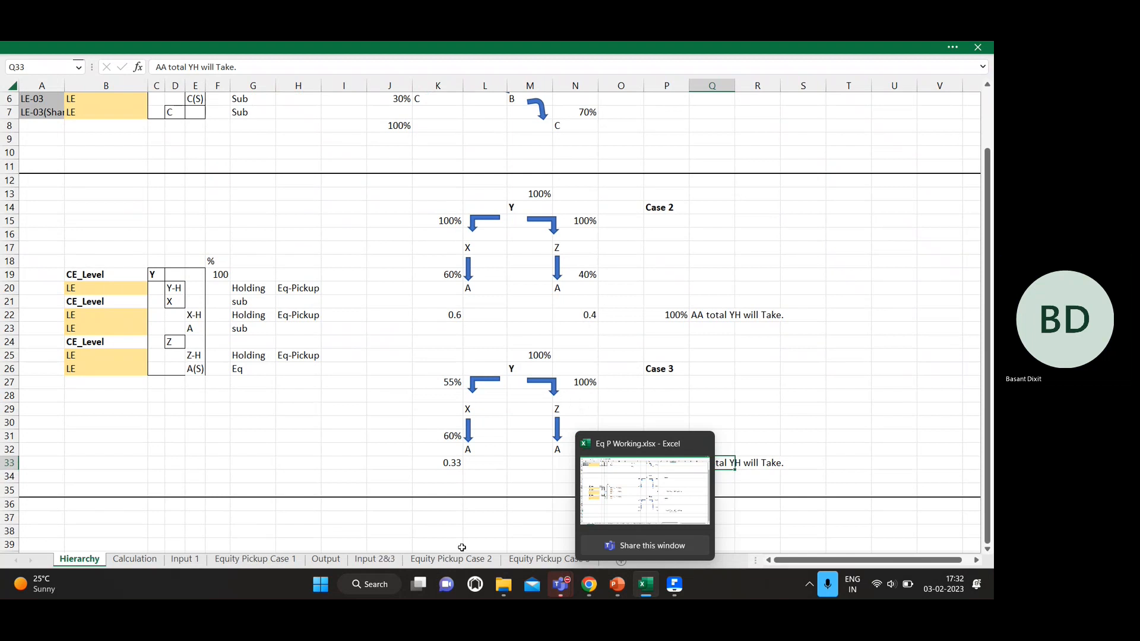
left_click(533, 560)
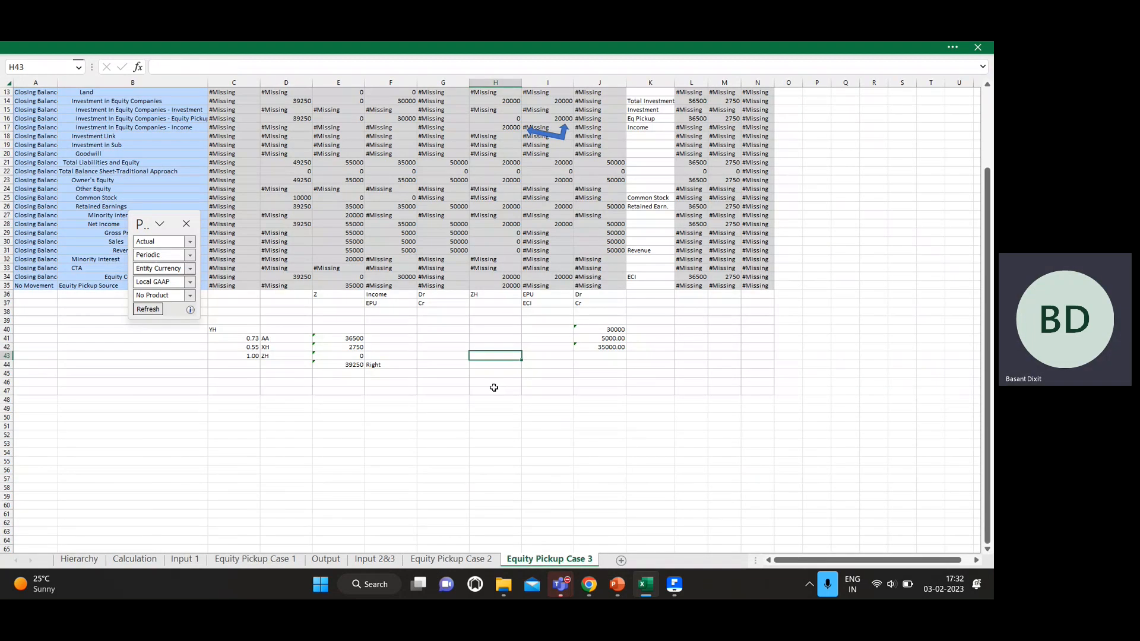
scroll(494, 388, "up", 4)
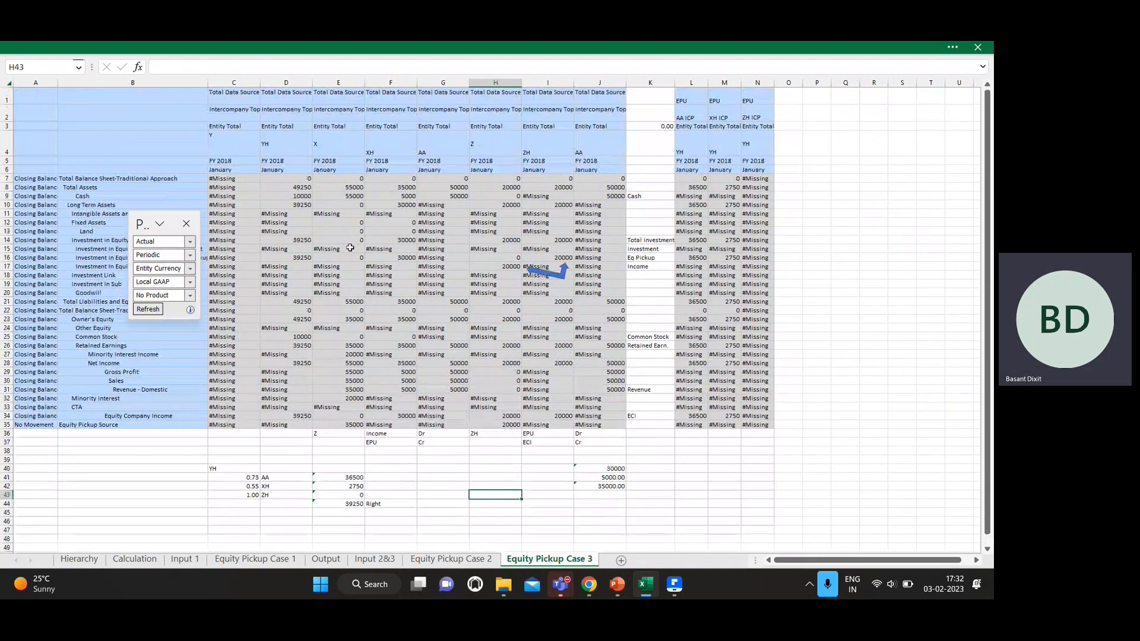
- Return to Oracle EPM Cloud in Chrome and open the launch prompts of the Consolidate business rule
key("alt+Tab")
left_click(369, 272)
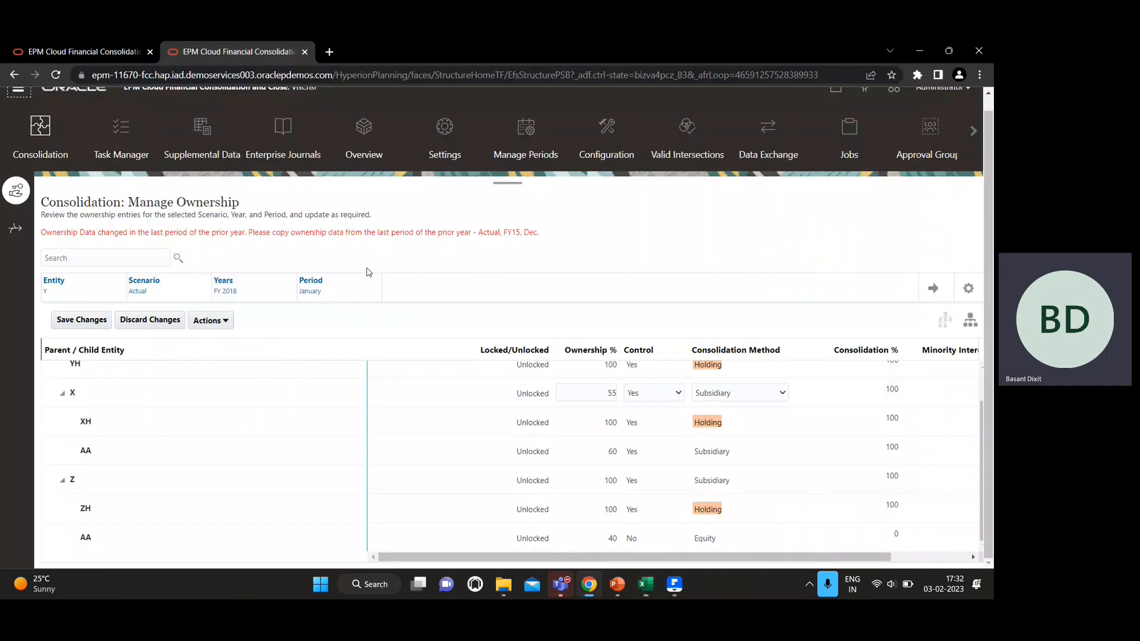
left_click(17, 93)
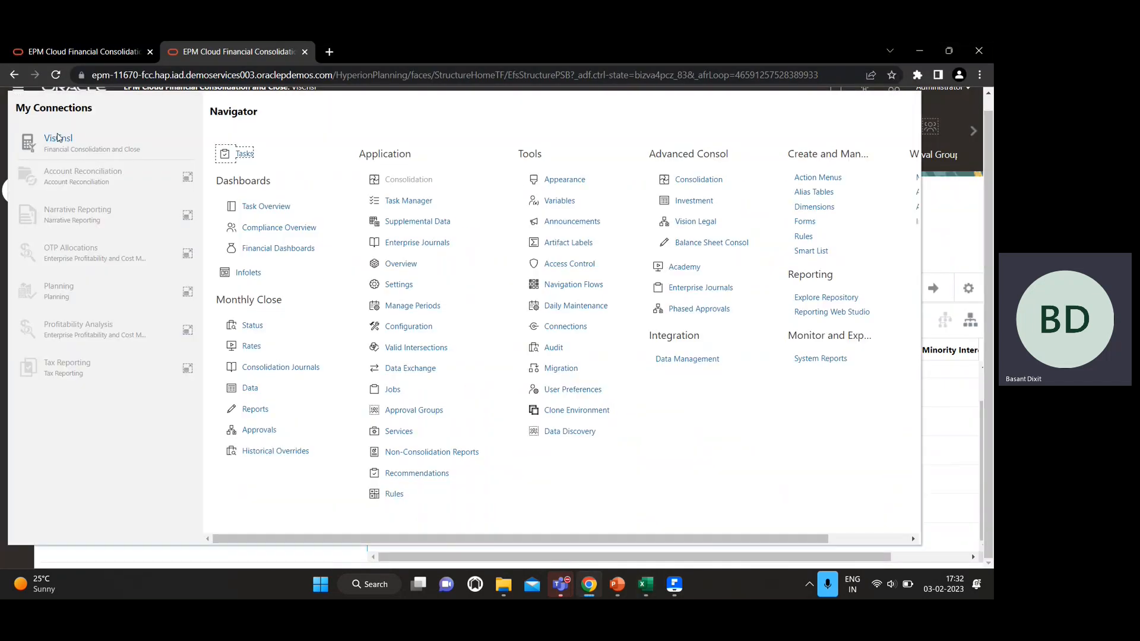
left_click(390, 494)
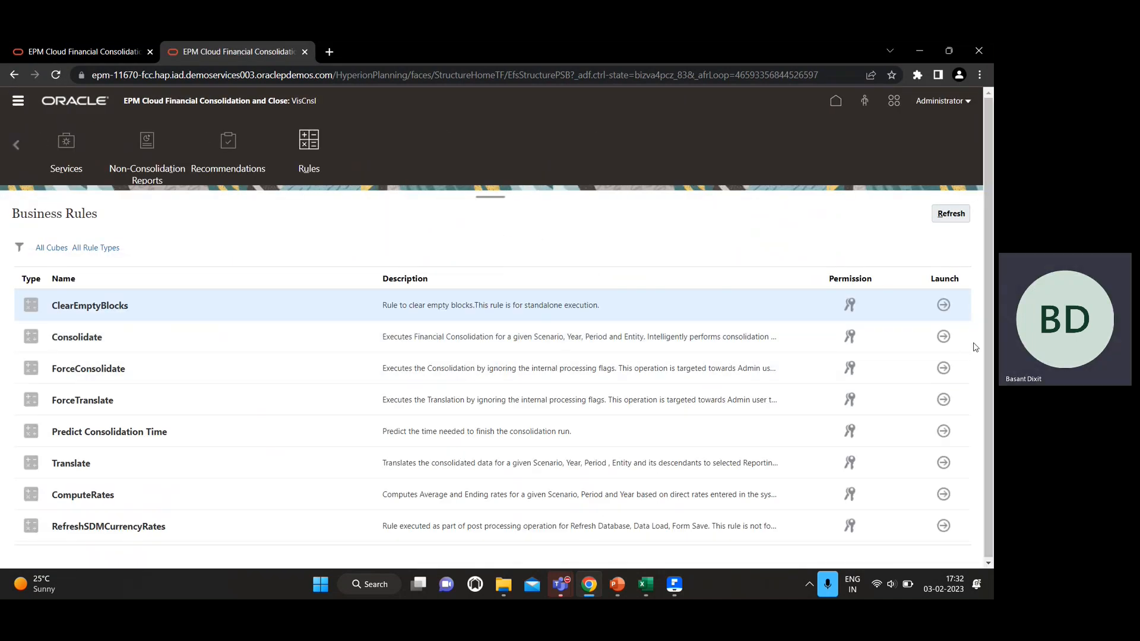
left_click(943, 337)
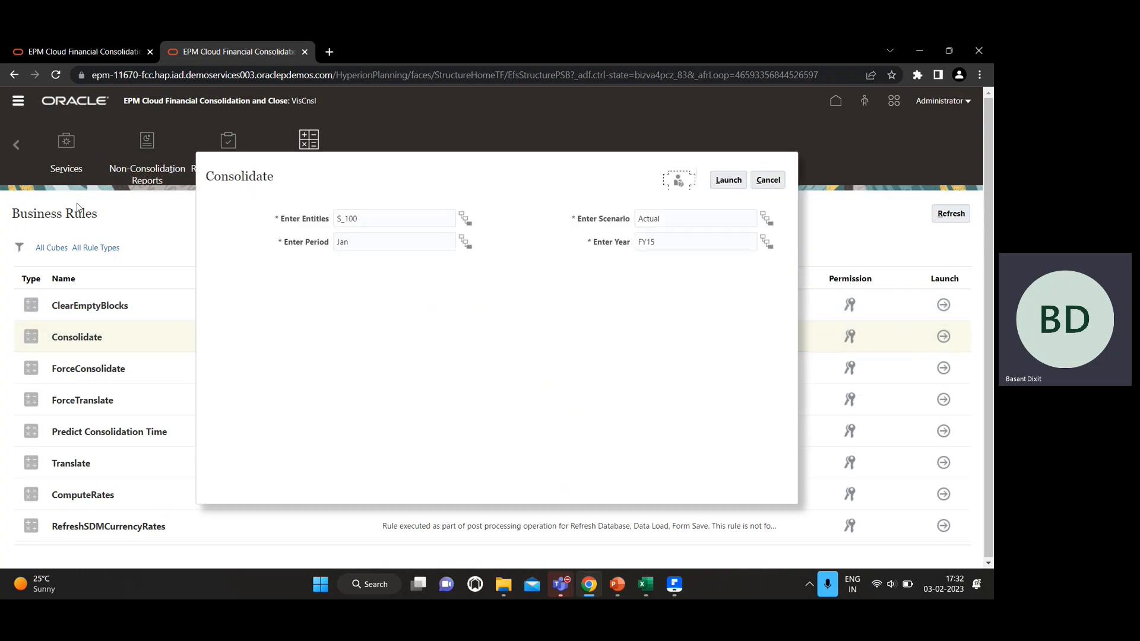
- Replace the entity in the Consolidate prompts with ZH, consulting the Equity Pickup Case 3 sheet for the entity names
left_click(371, 220)
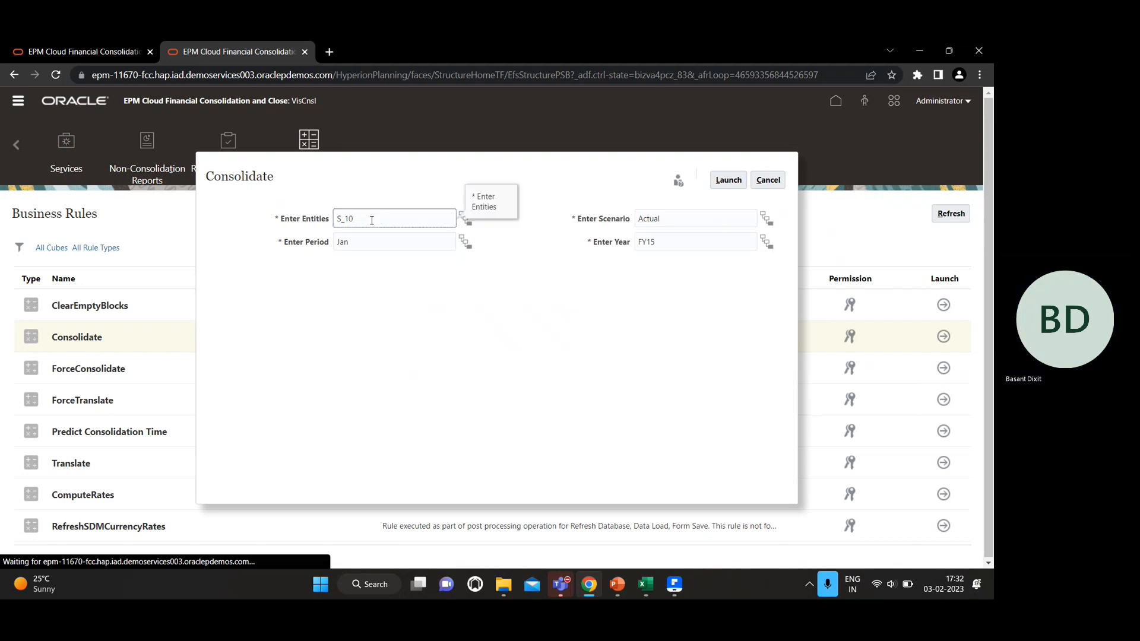
key("BackSpace")
key("BackSpace")
key("BackSpace")
key("BackSpace")
key("BackSpace")
key("alt+Tab")
left_click(371, 224)
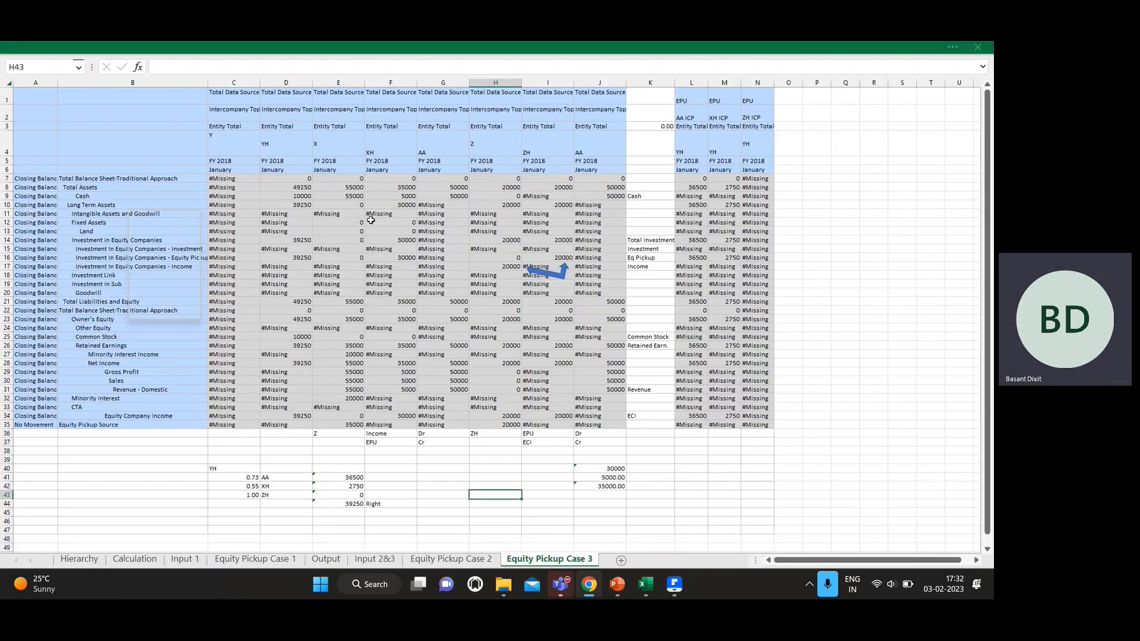
key("alt+Tab")
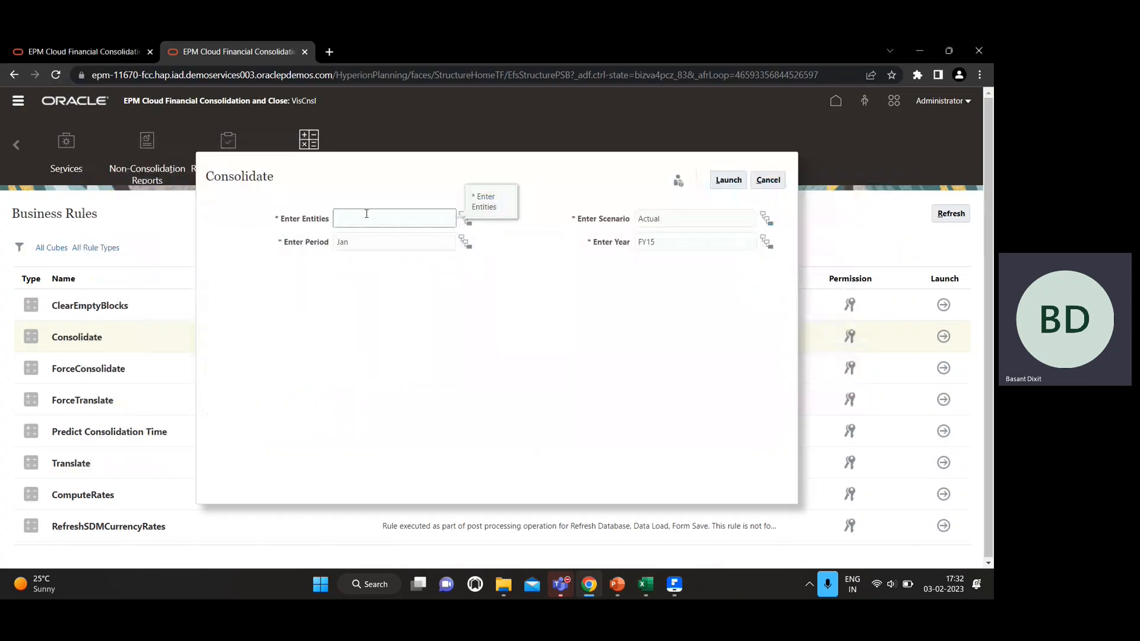
type("Zh")
key("BackSpace")
type("H")
- Launch the Consolidate rule for Actual, Jan, FY15 and check its refreshed status among the recent jobs
left_click(729, 181)
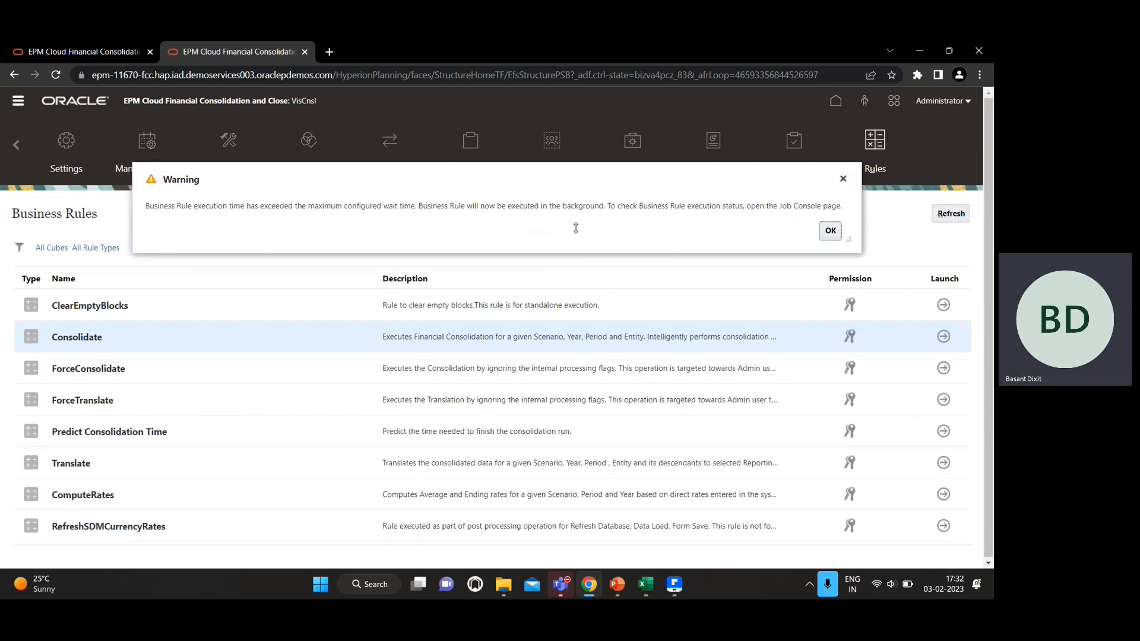
left_click(831, 232)
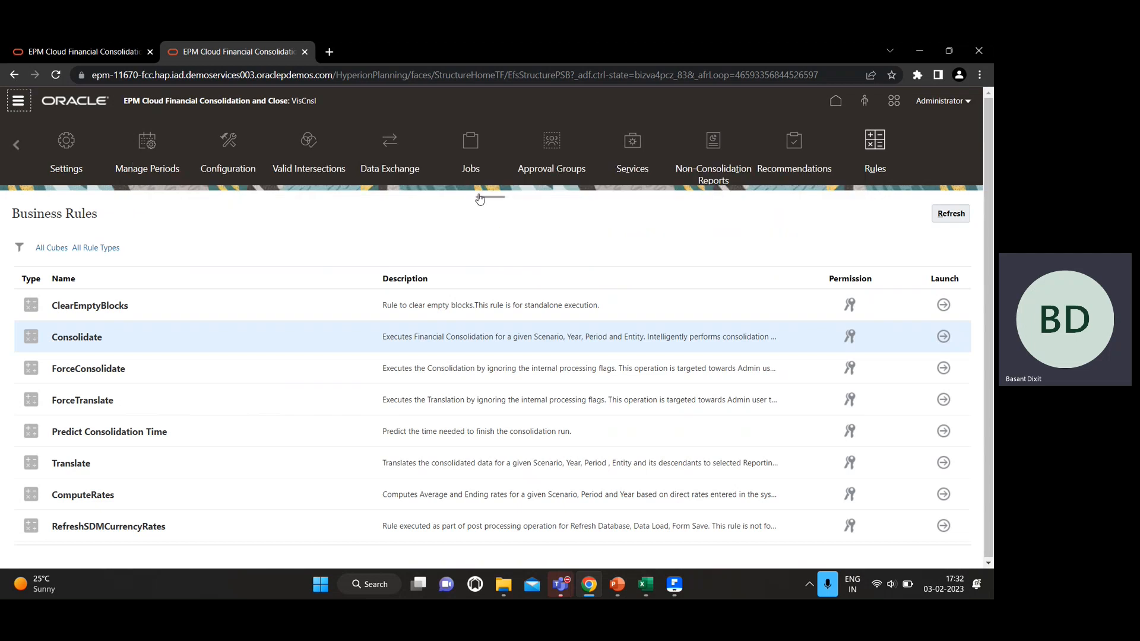
left_click(471, 149)
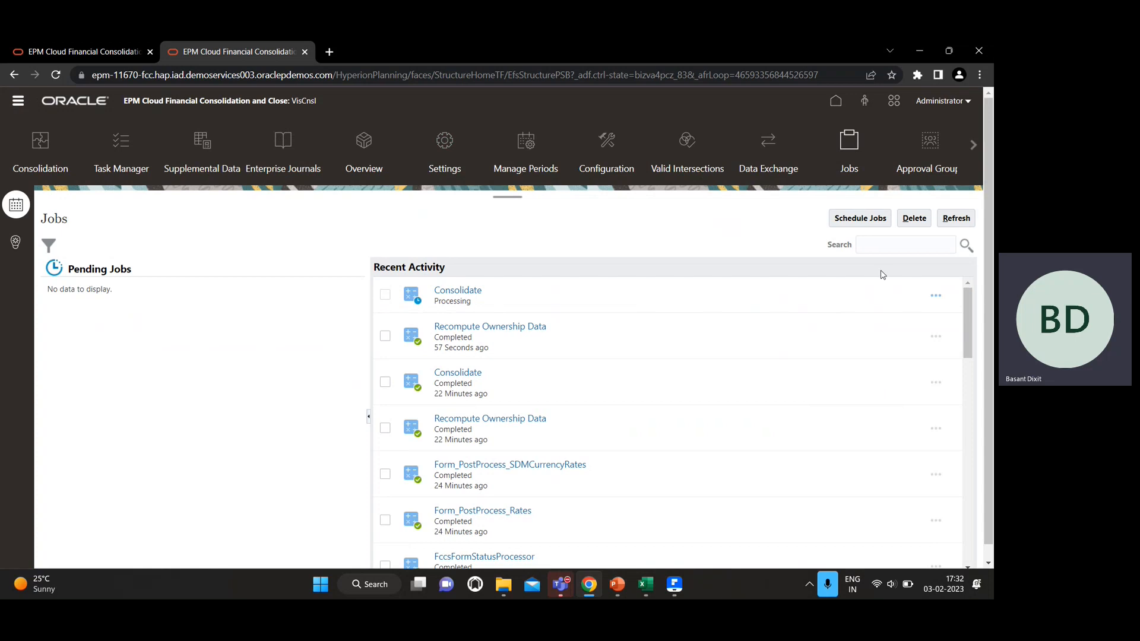
left_click(956, 218)
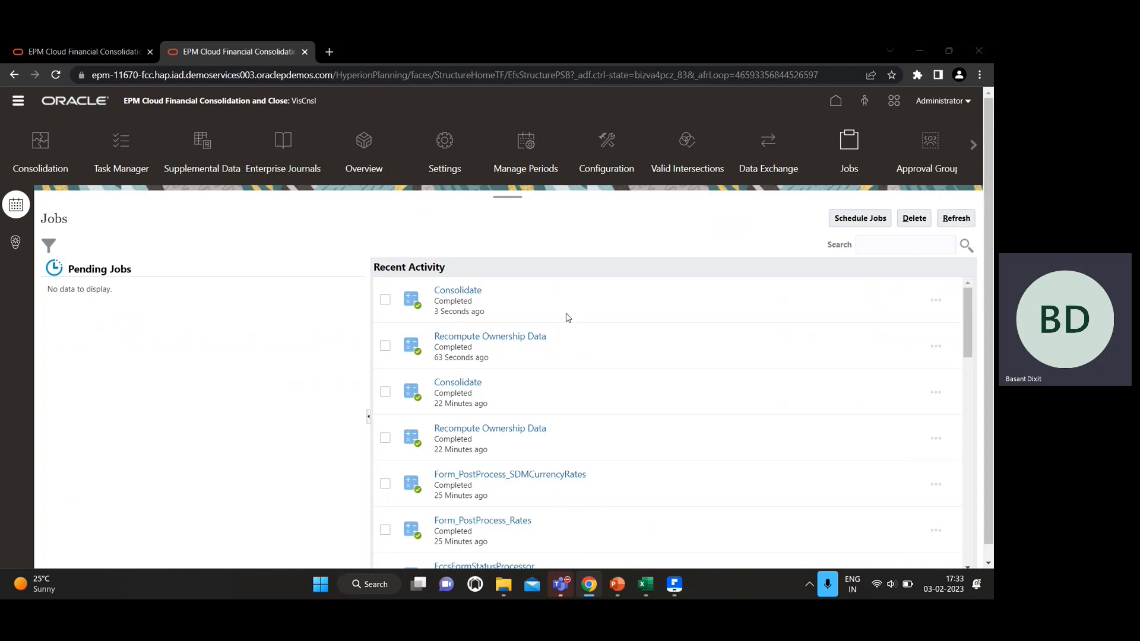
- Switch to Excel and refresh the Smart View ad hoc grid on the Equity Pickup Case 3 sheet
key("alt+Tab")
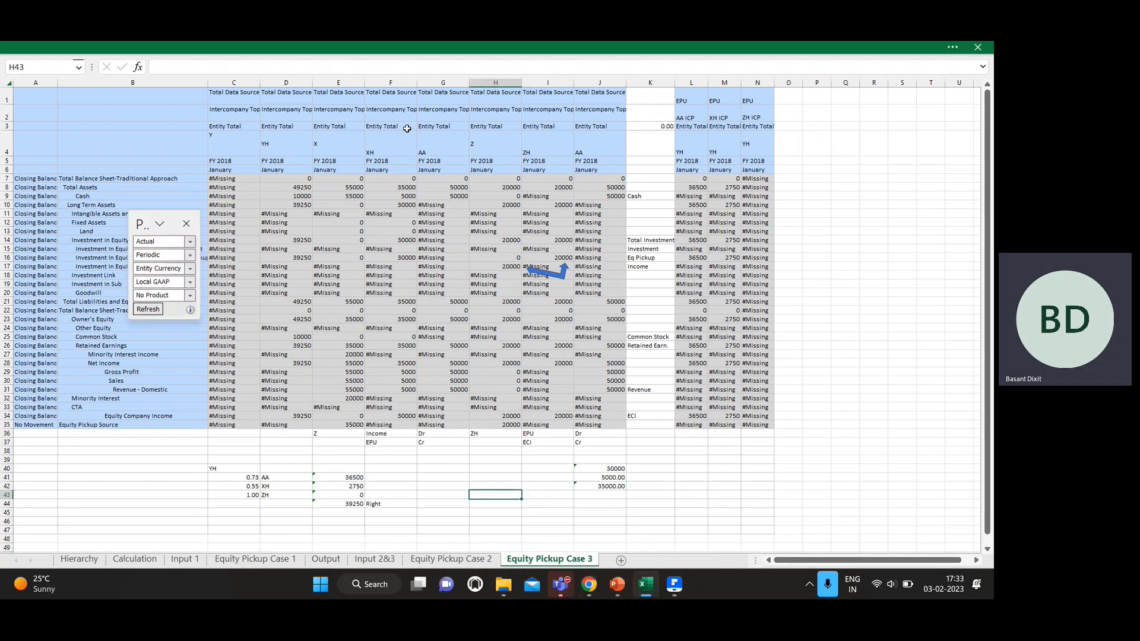
key("alt")
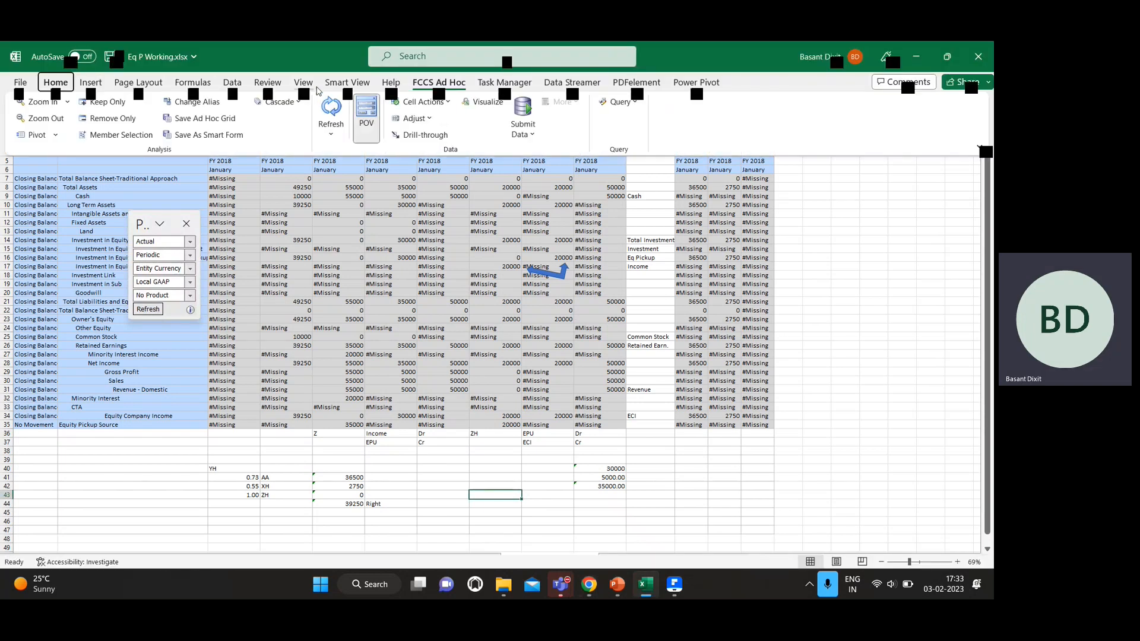
left_click(332, 107)
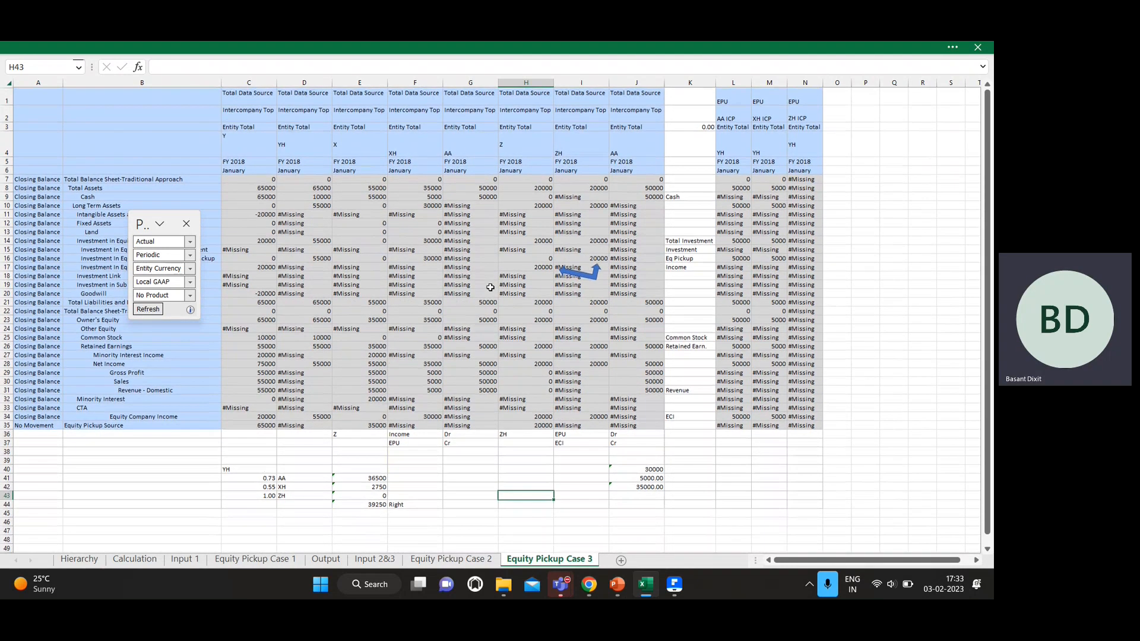
- Switch to Oracle EPM Cloud Financial Consolidation and Close in the browser and open its Business Rules page
key("alt+Tab")
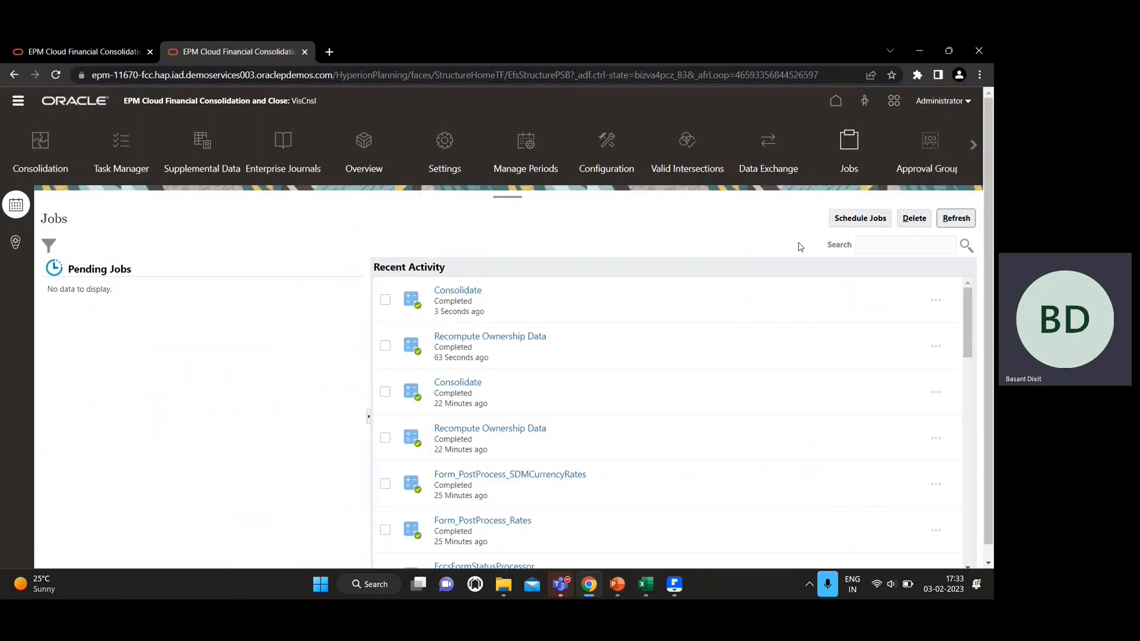
left_click(52, 50)
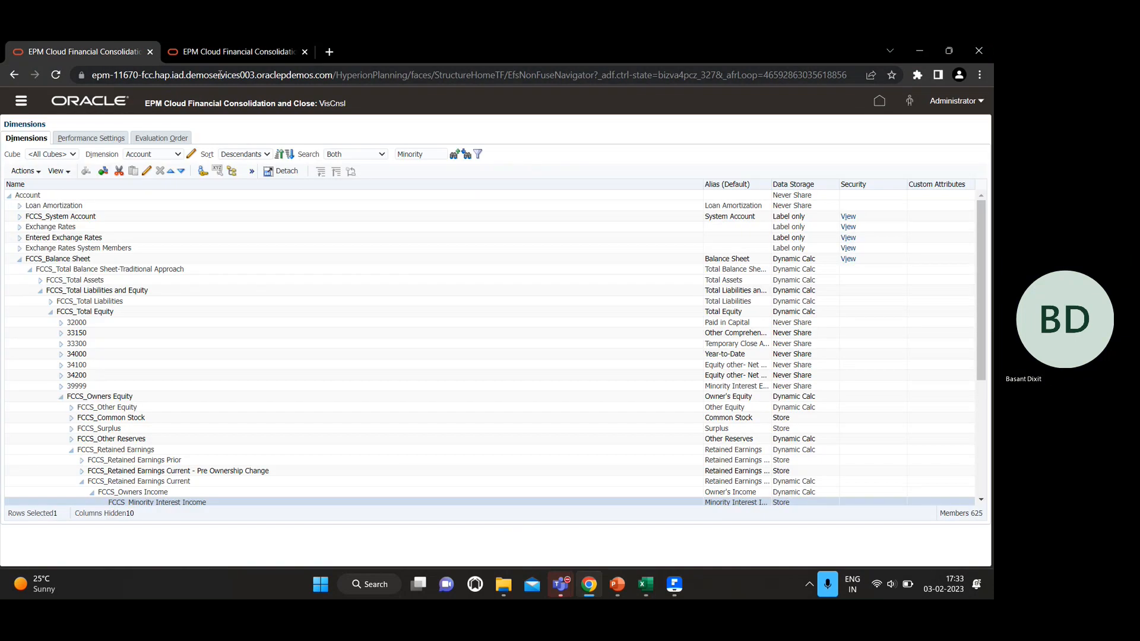
left_click(248, 58)
left_click(20, 109)
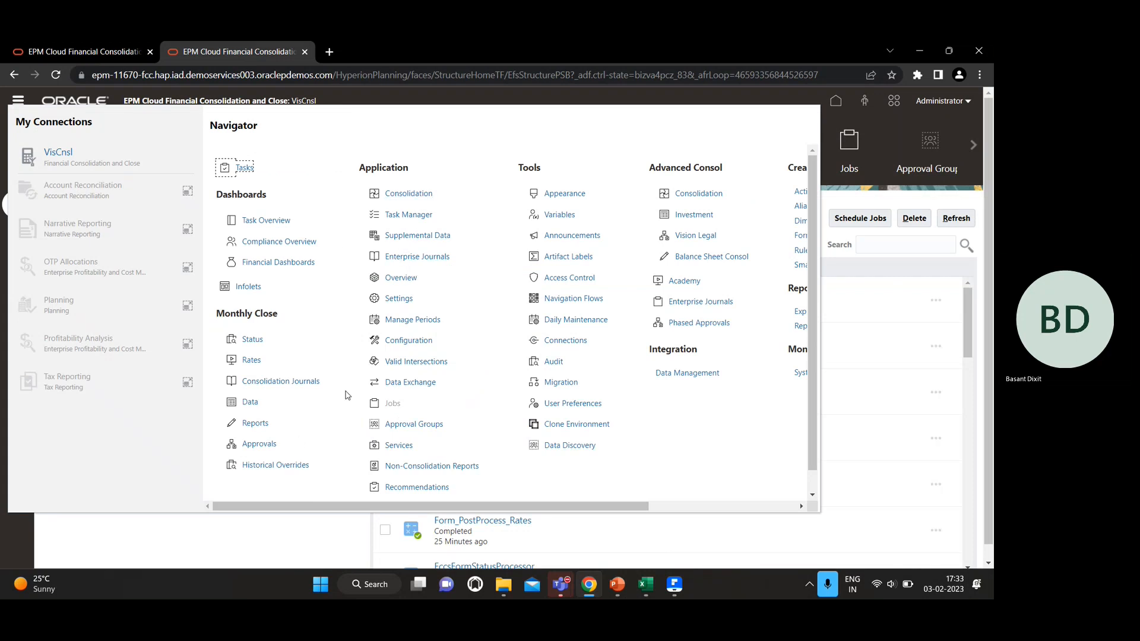
scroll(349, 396, "down", 1)
left_click(393, 487)
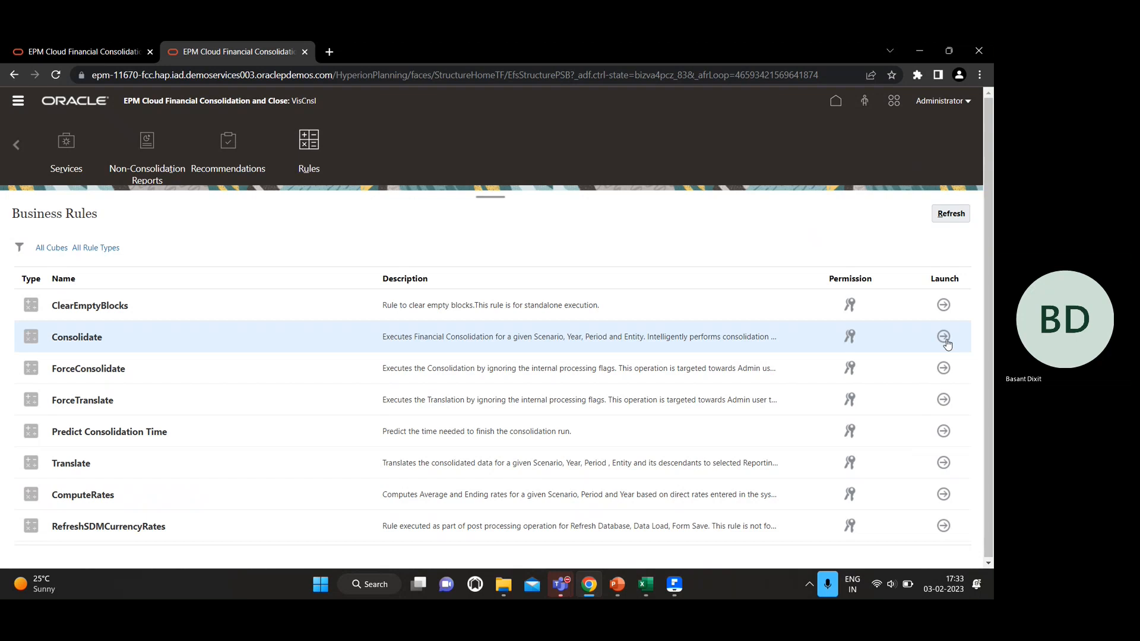
- Run the Consolidate rule for entity Xh with the Actual scenario, period Jan and year FY15
key("alt+Tab")
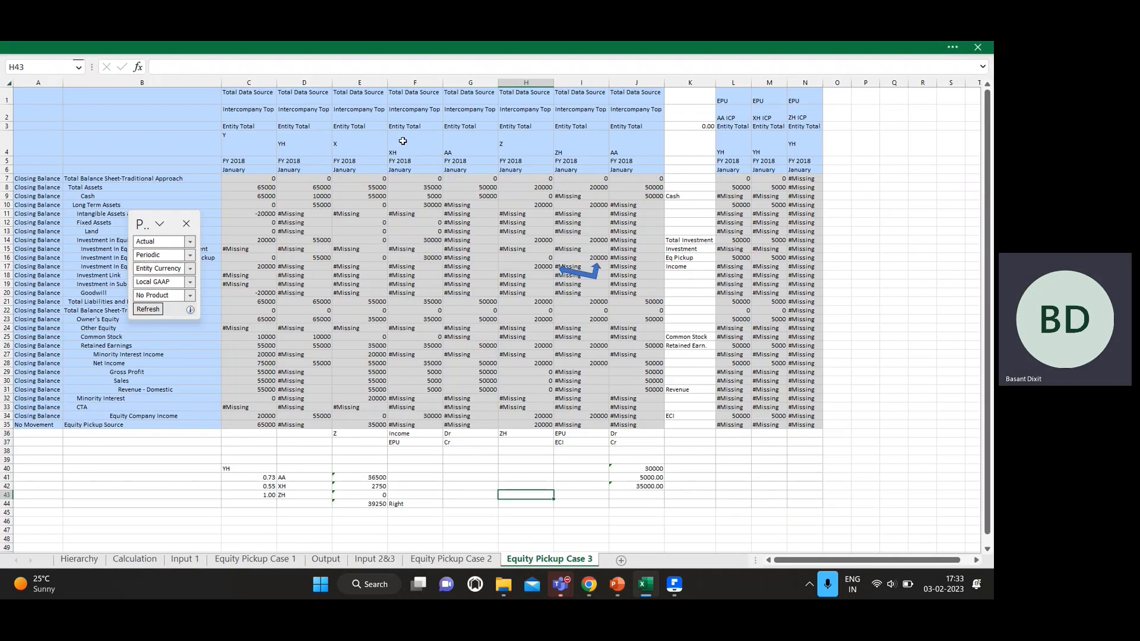
key("alt+Tab")
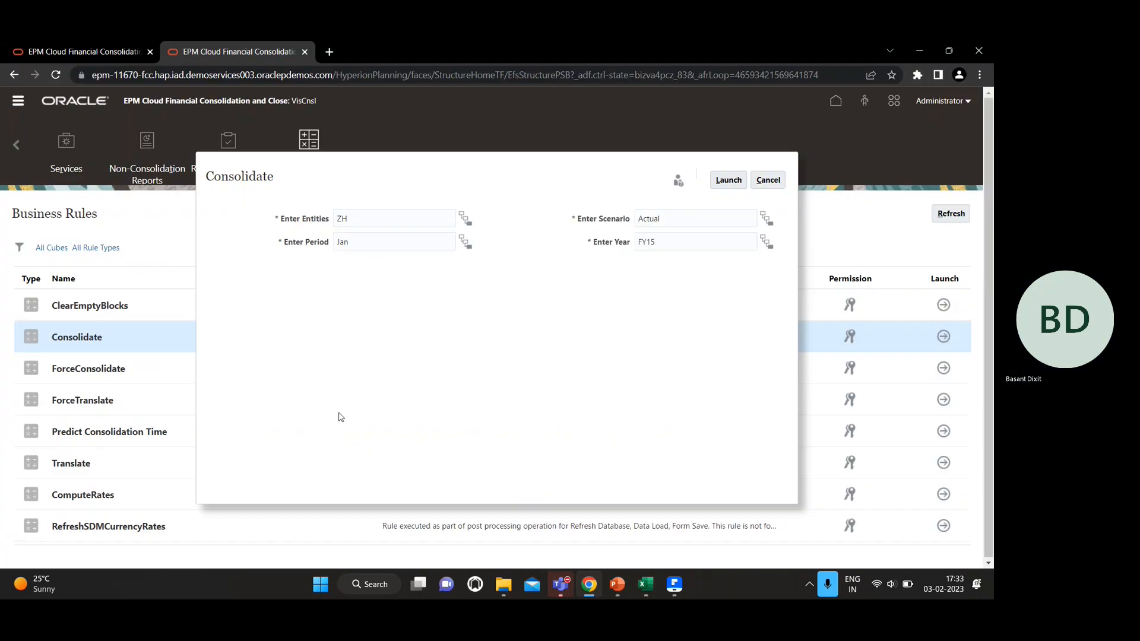
left_click(381, 217)
key("BackSpace")
key("BackSpace")
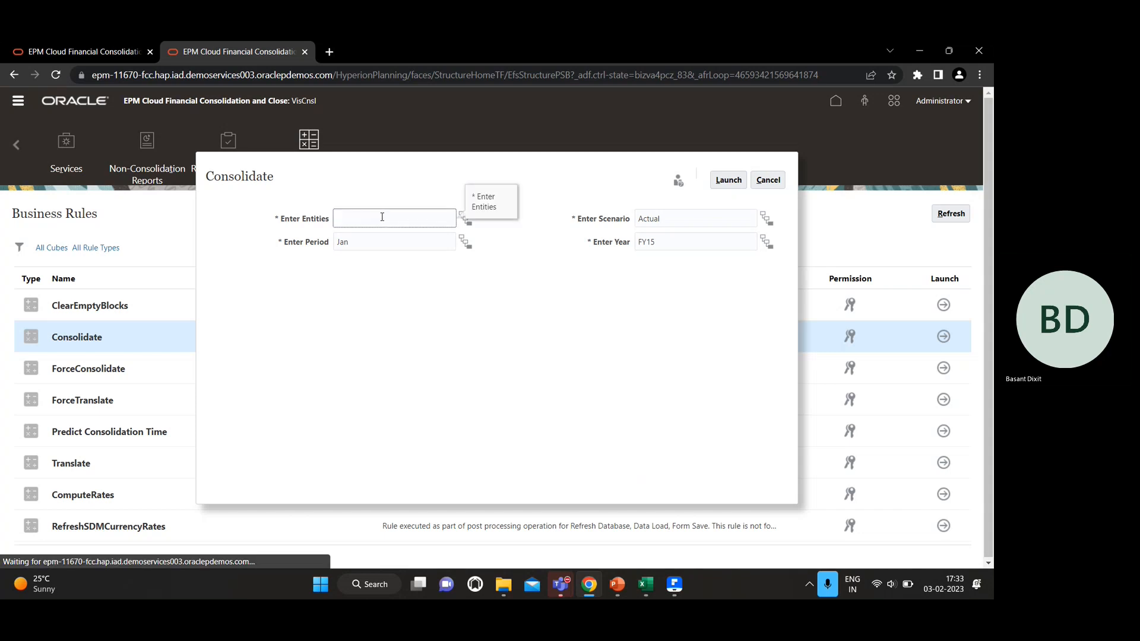
type("Xh")
key("Tab")
key("Tab")
key("Tab")
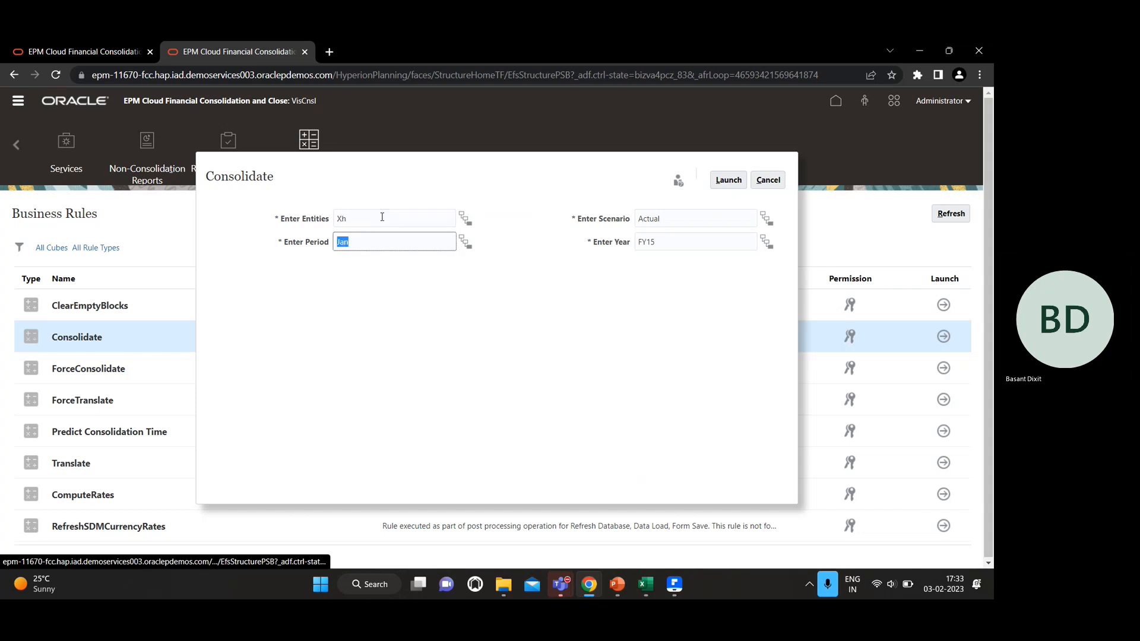
left_click(726, 180)
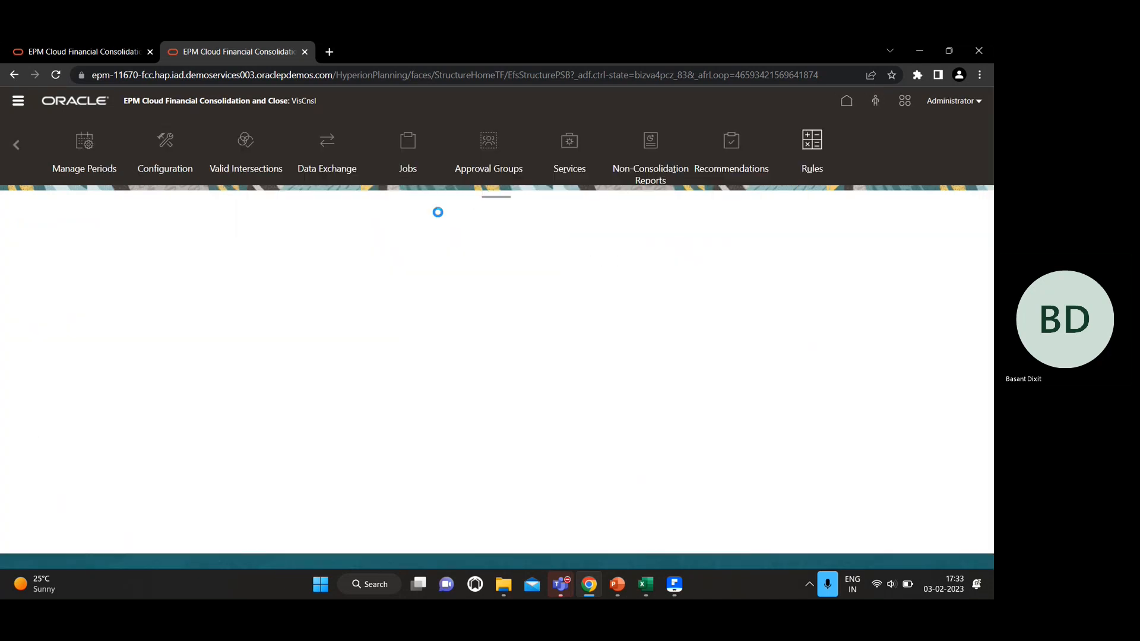
left_click(832, 231)
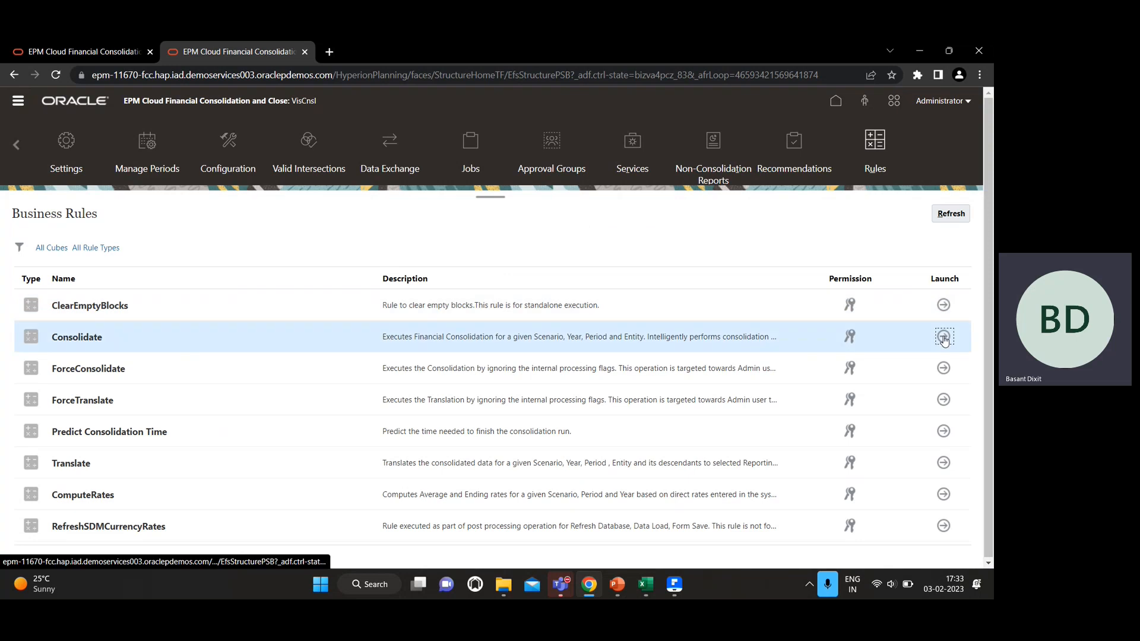
- Run the Consolidate rule again for entity XH with the year set to FY18
left_click(944, 337)
left_click(682, 247)
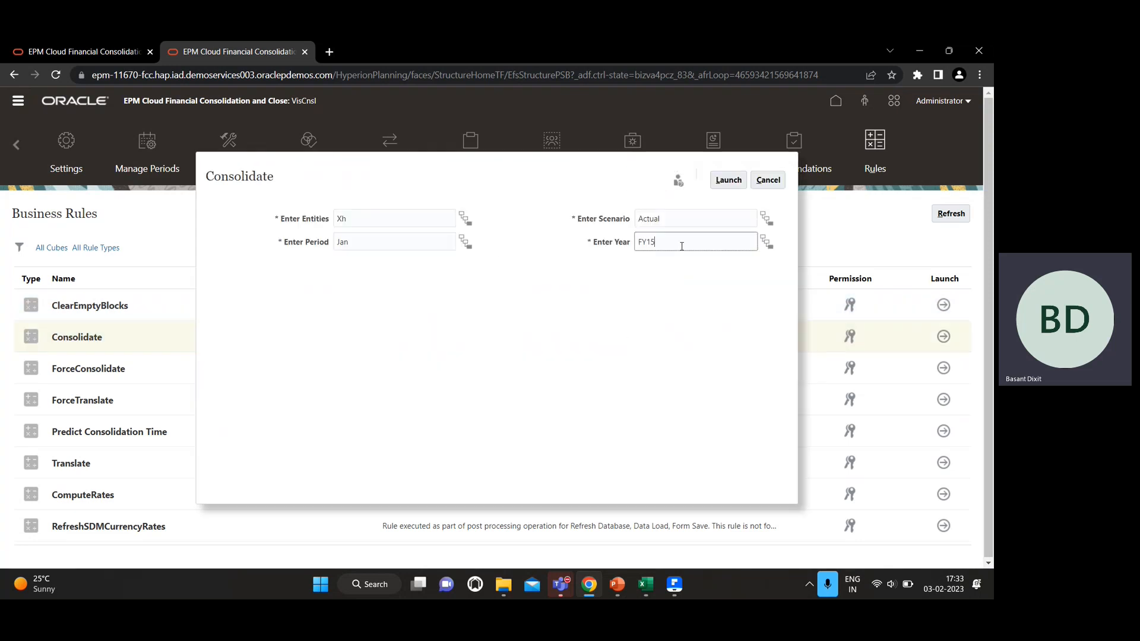
key("BackSpace")
key("BackSpace")
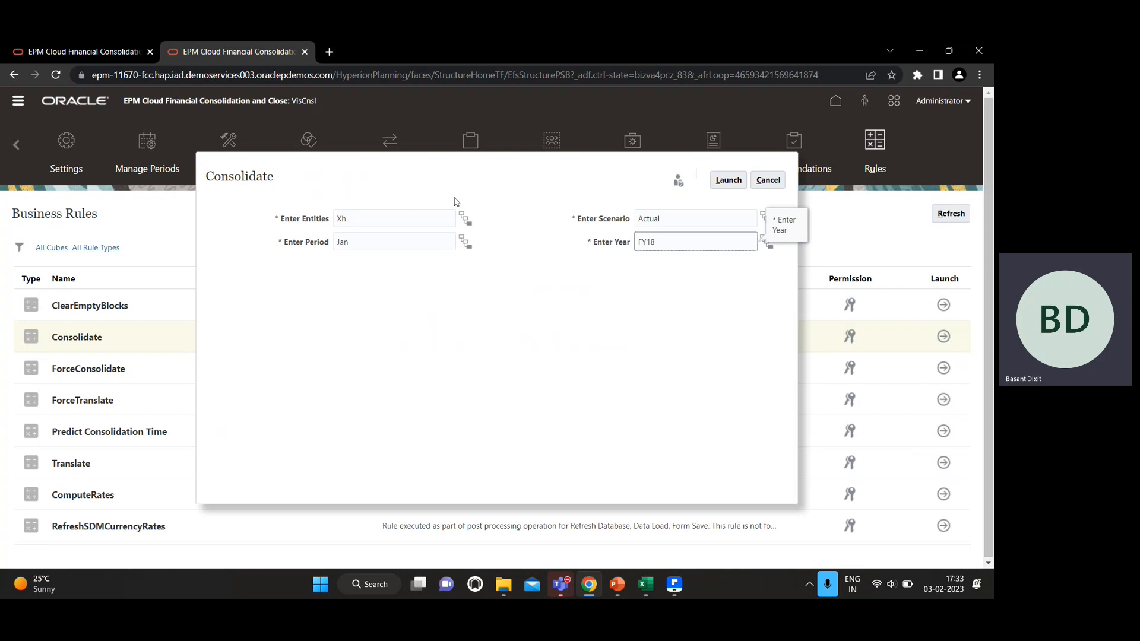
left_click(415, 217)
key("BackSpace")
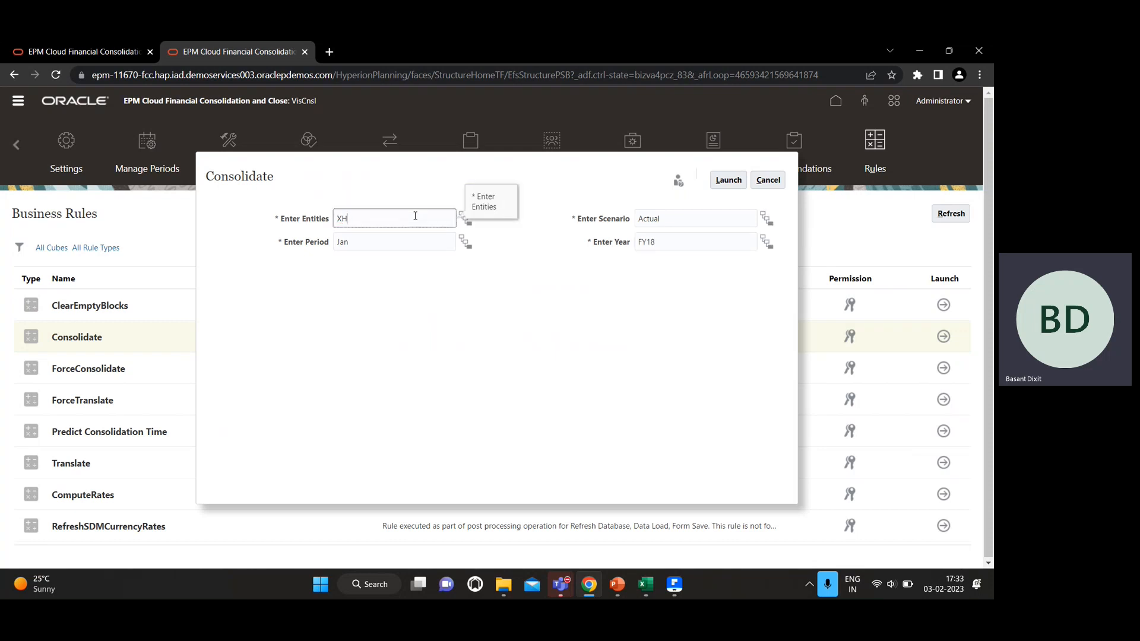
left_click(728, 181)
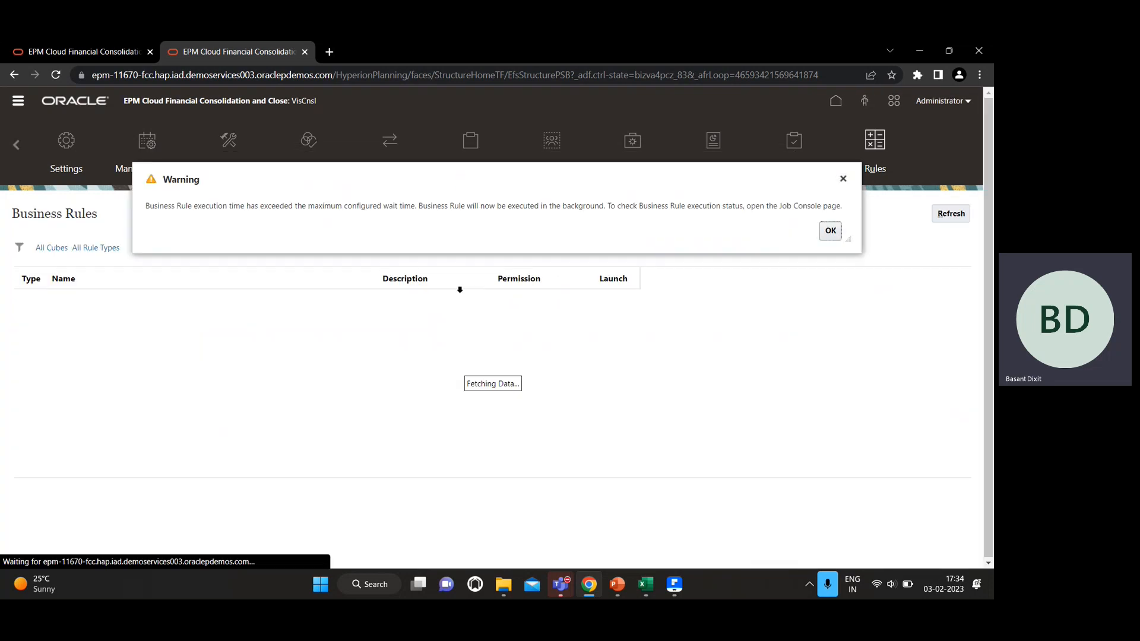
left_click(831, 232)
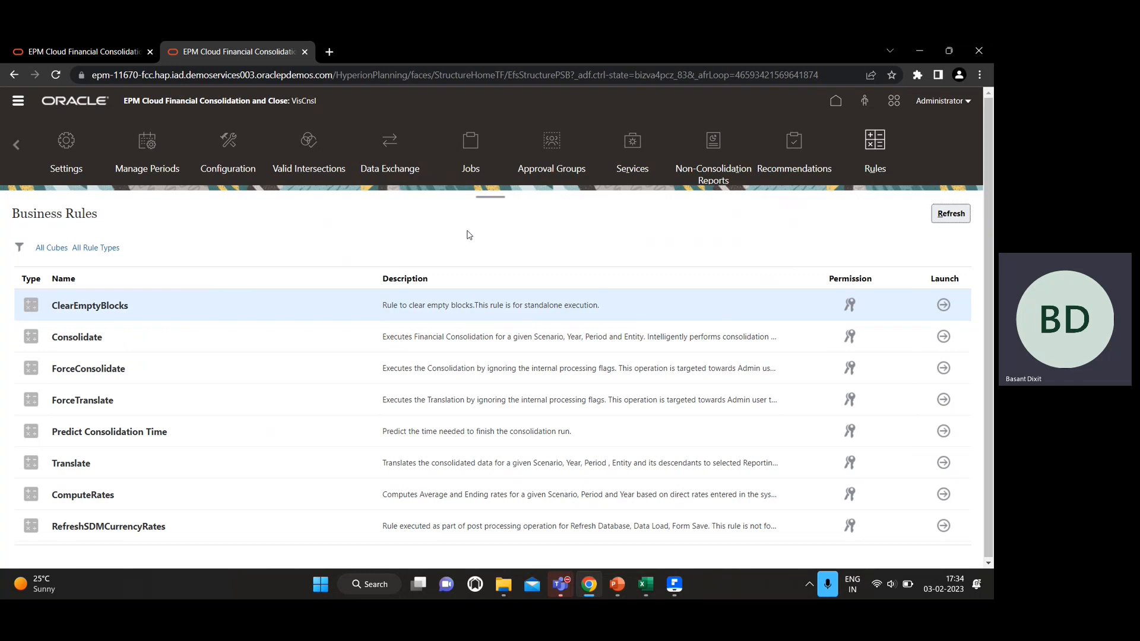
- Check the refreshed job list and read the error details of the latest Consolidate job
key("alt+Tab")
left_click(492, 146)
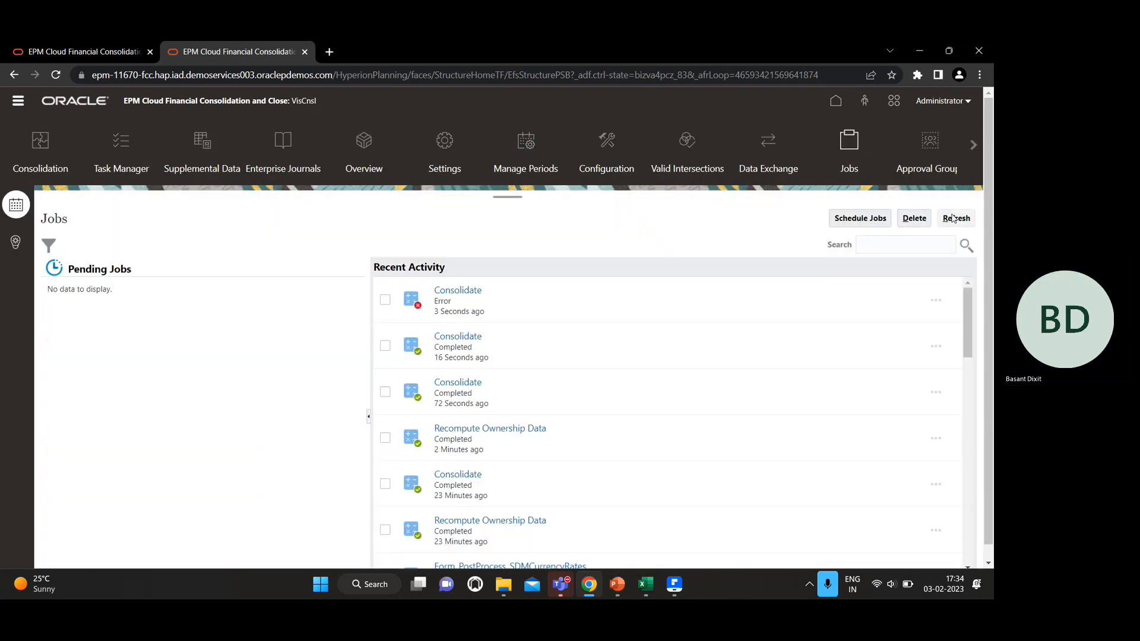
left_click(953, 218)
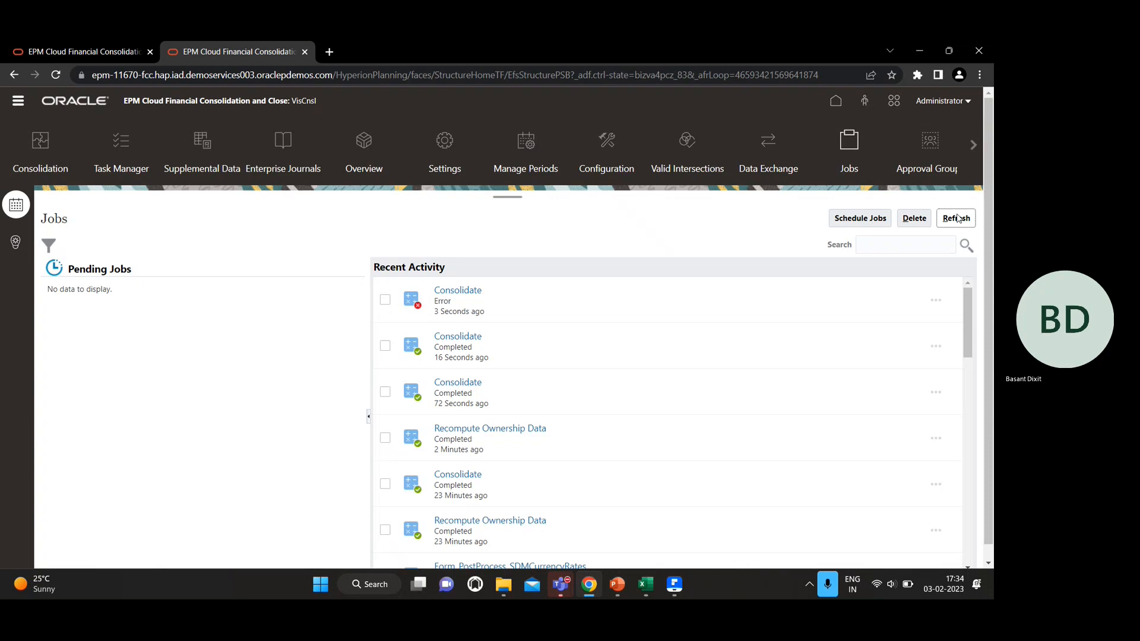
left_click(454, 290)
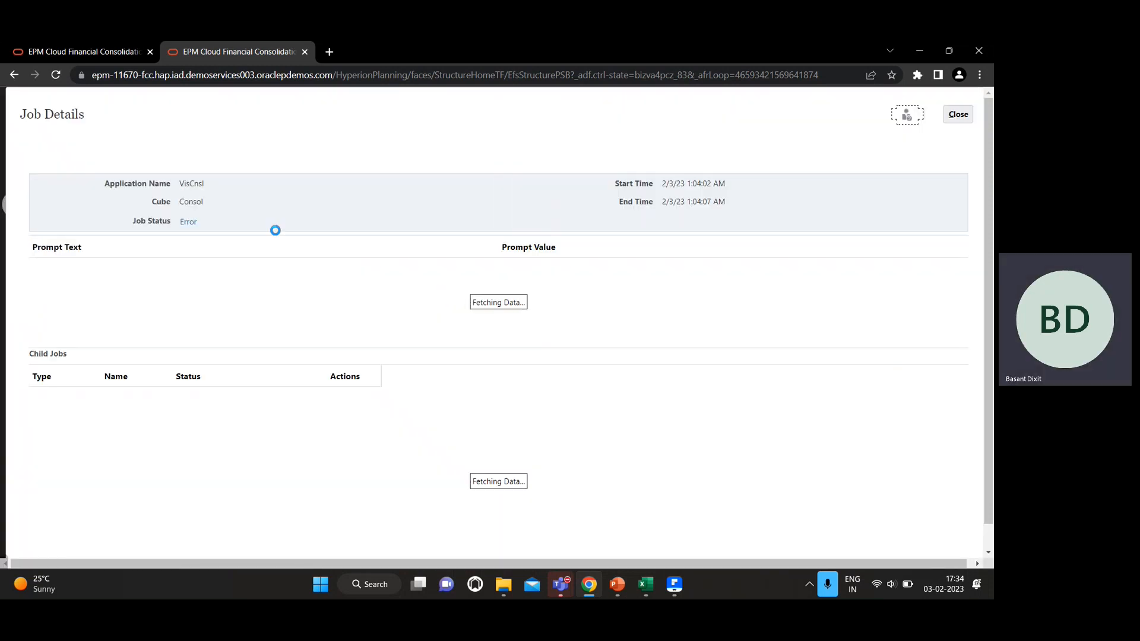
left_click(188, 223)
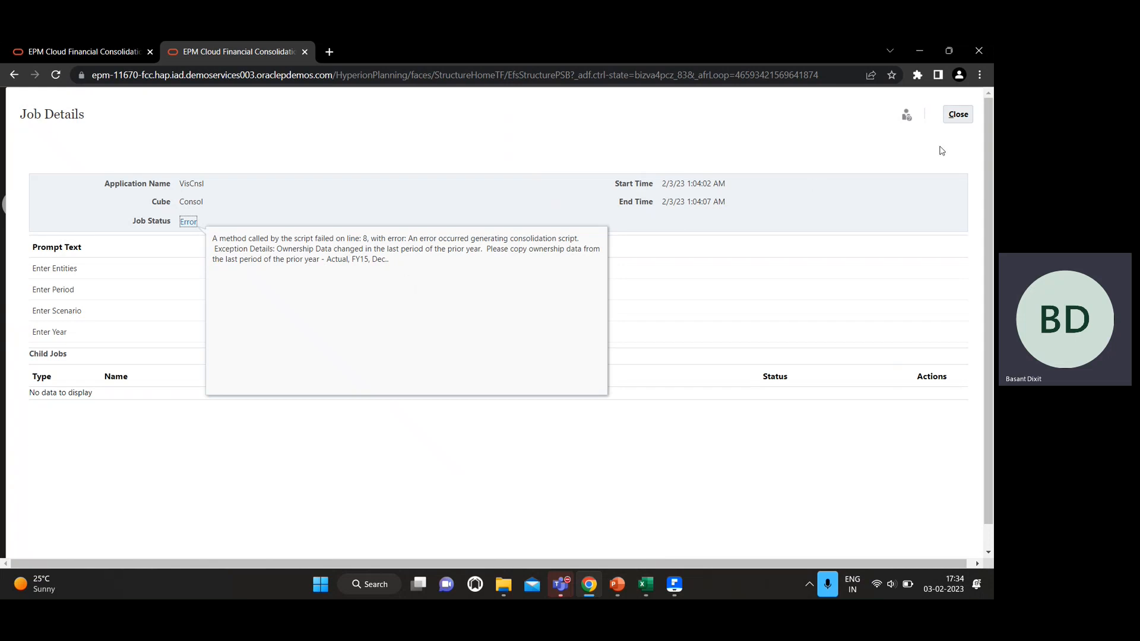
left_click(960, 123)
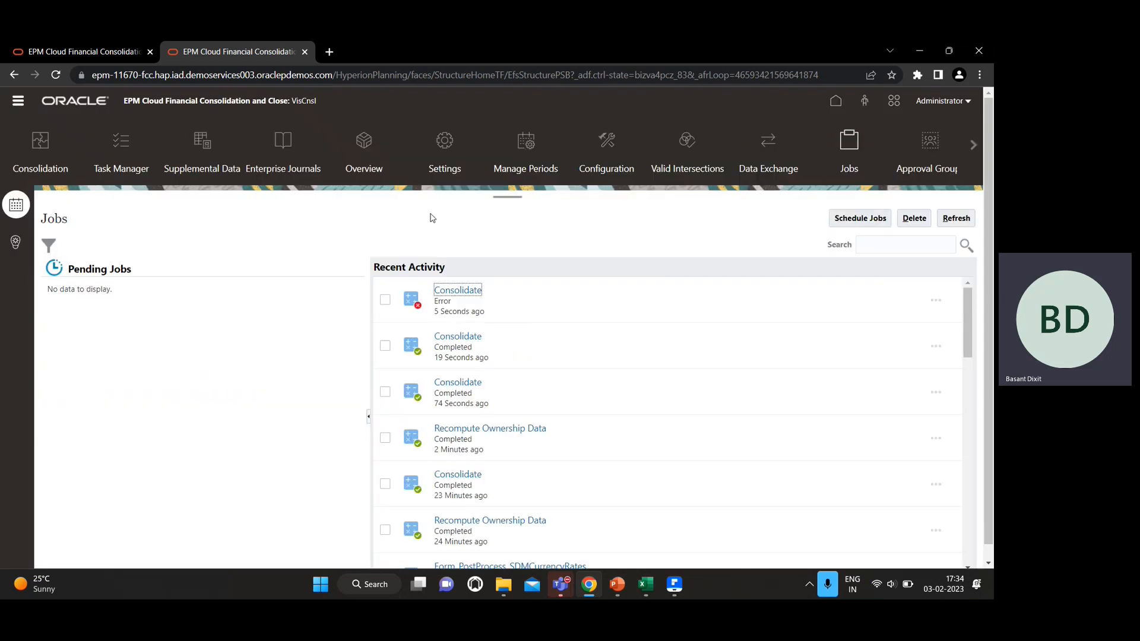
- Open the Manage Ownership page and load the ownership entries for FY 2015
left_click(19, 105)
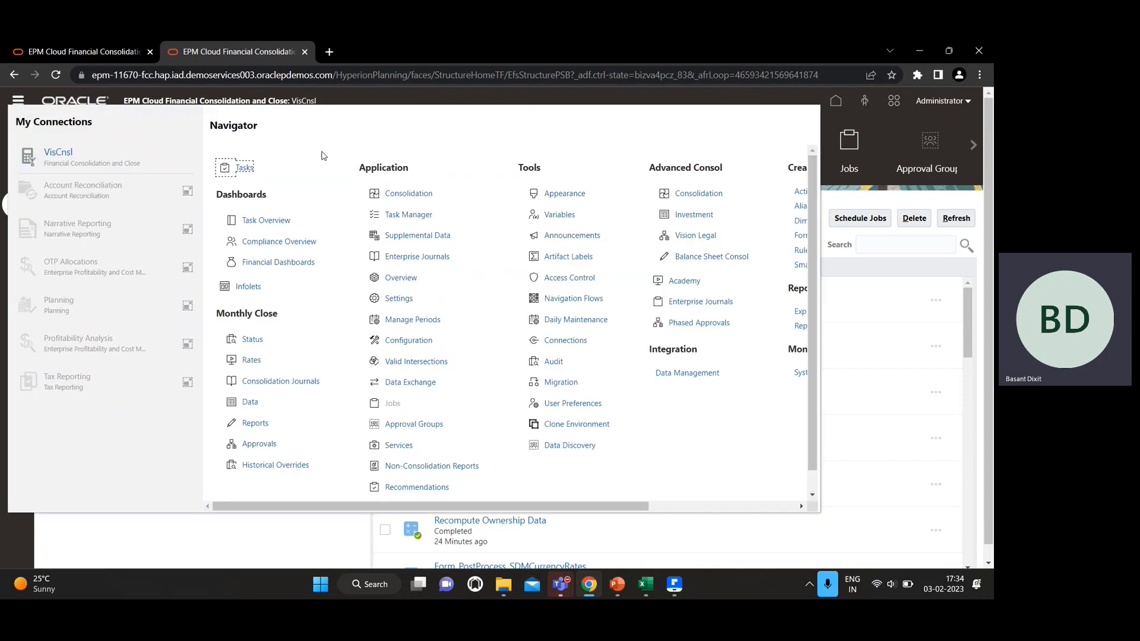
left_click(424, 196)
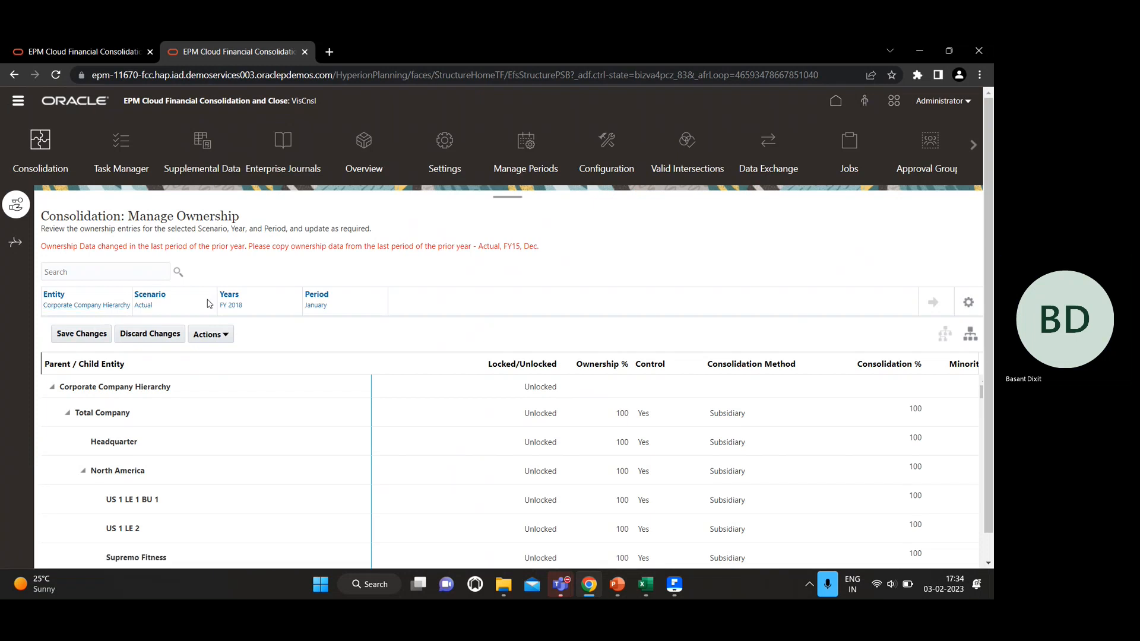
left_click(230, 298)
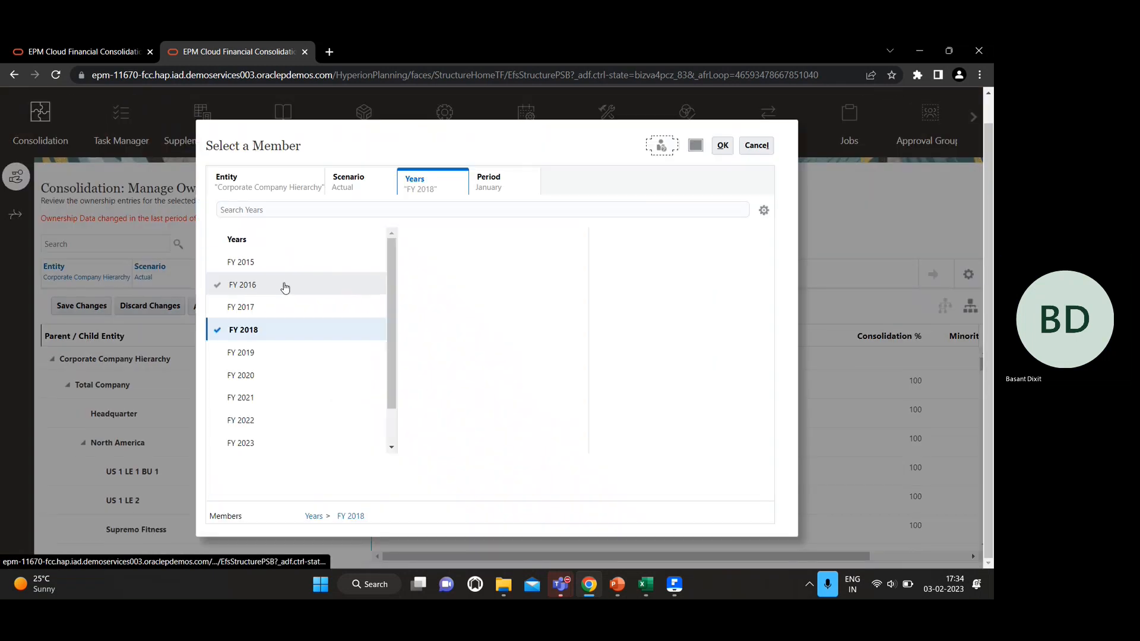
left_click(279, 264)
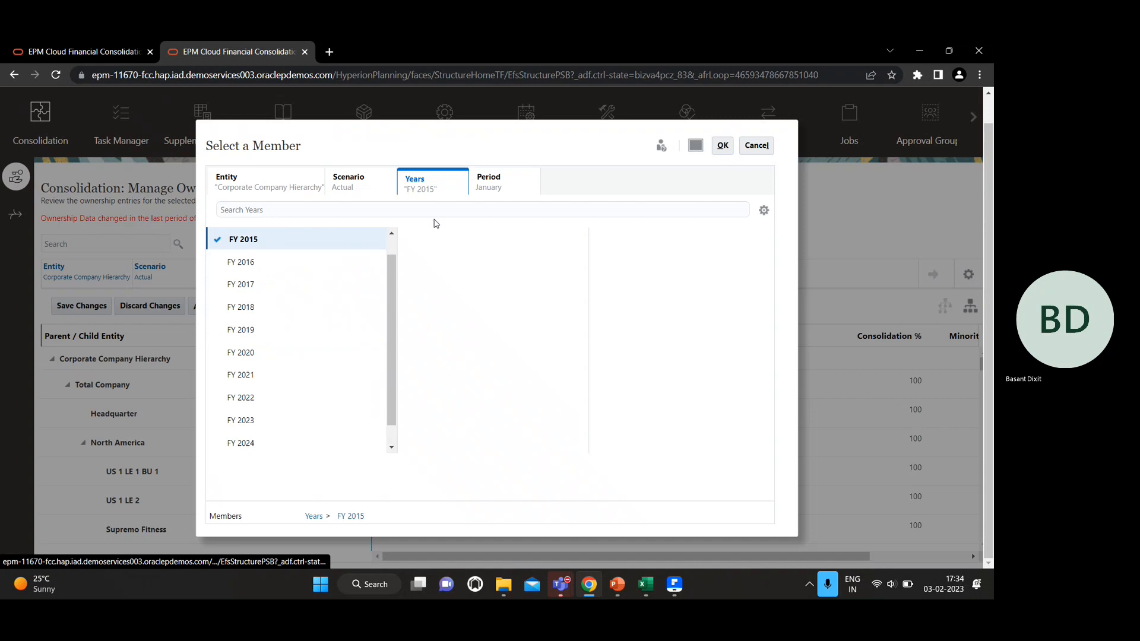
left_click(723, 146)
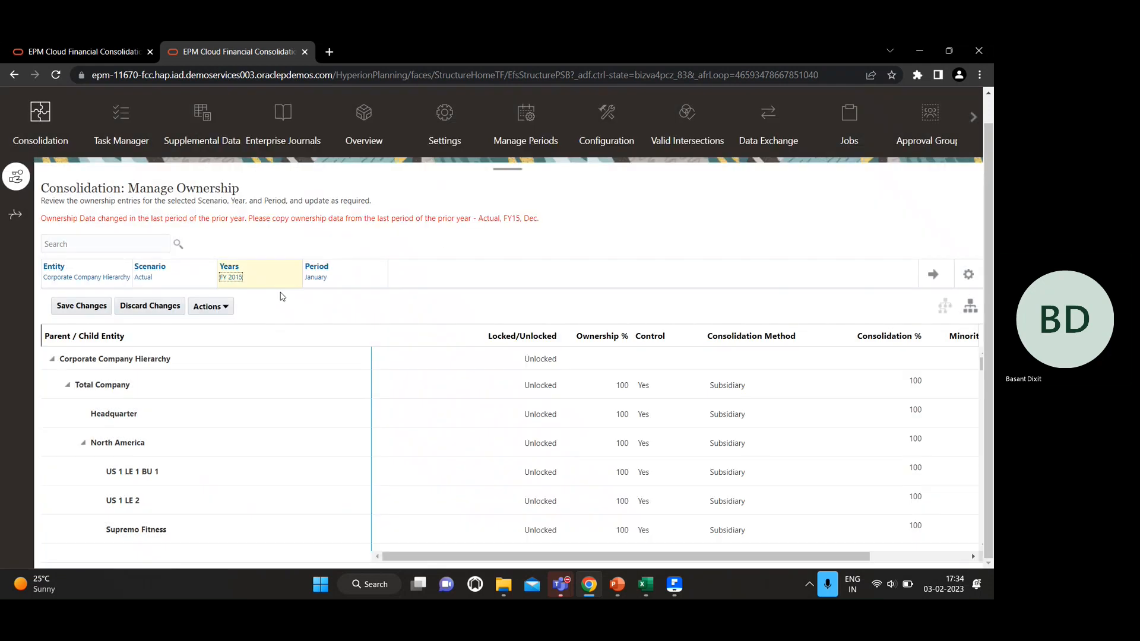
left_click(932, 275)
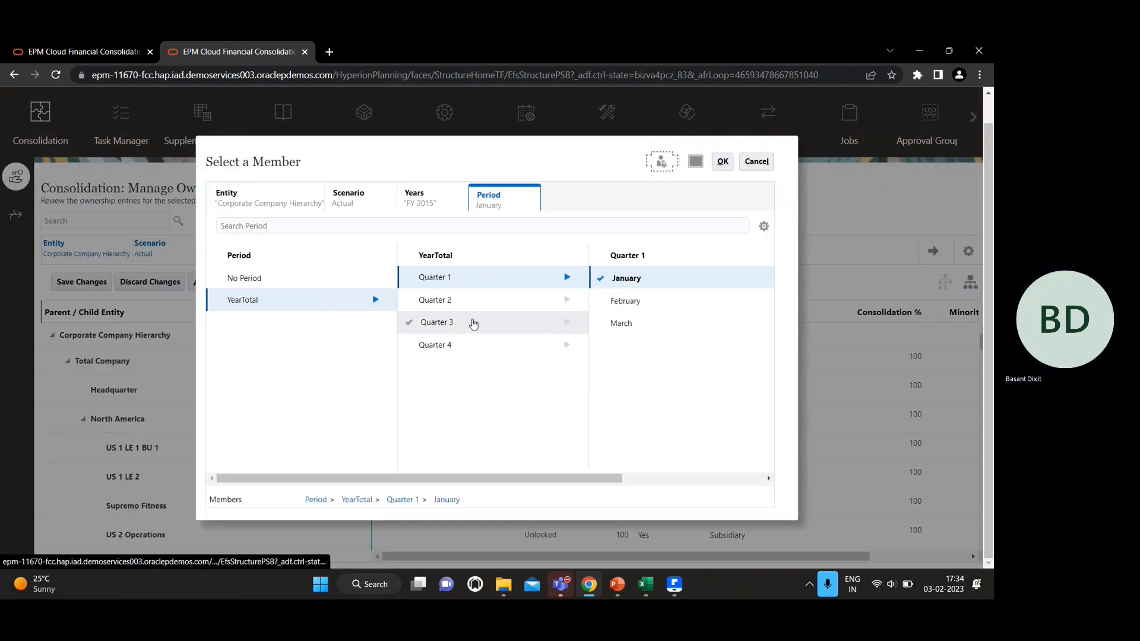
- Set the ownership period to December and copy its ownership data to the next year
left_click(483, 226)
type("Dec")
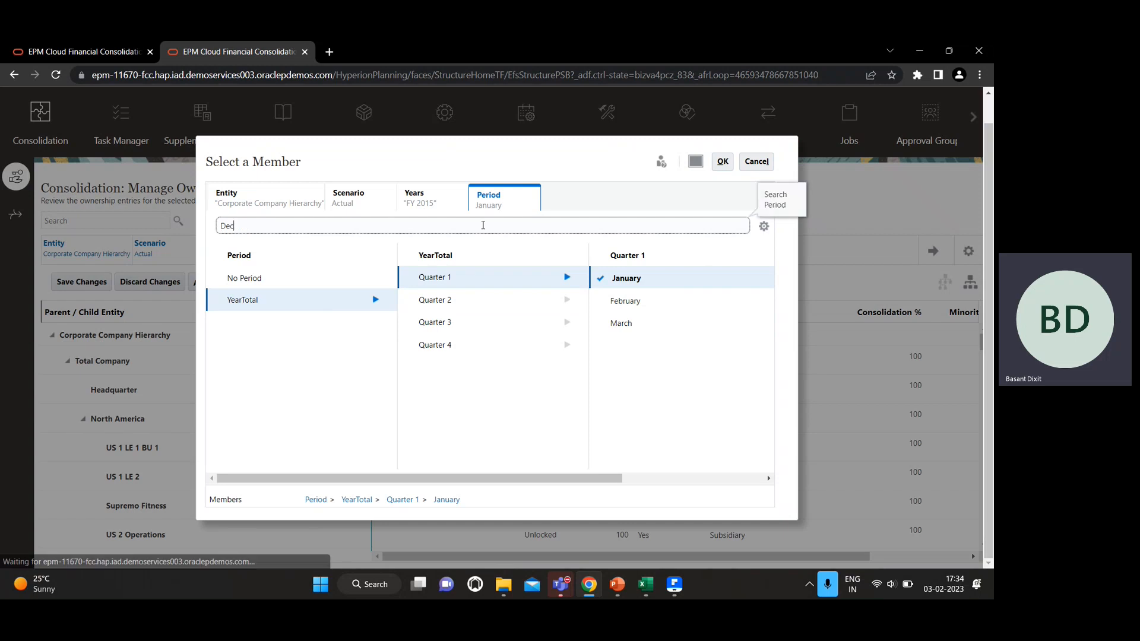
key("Return")
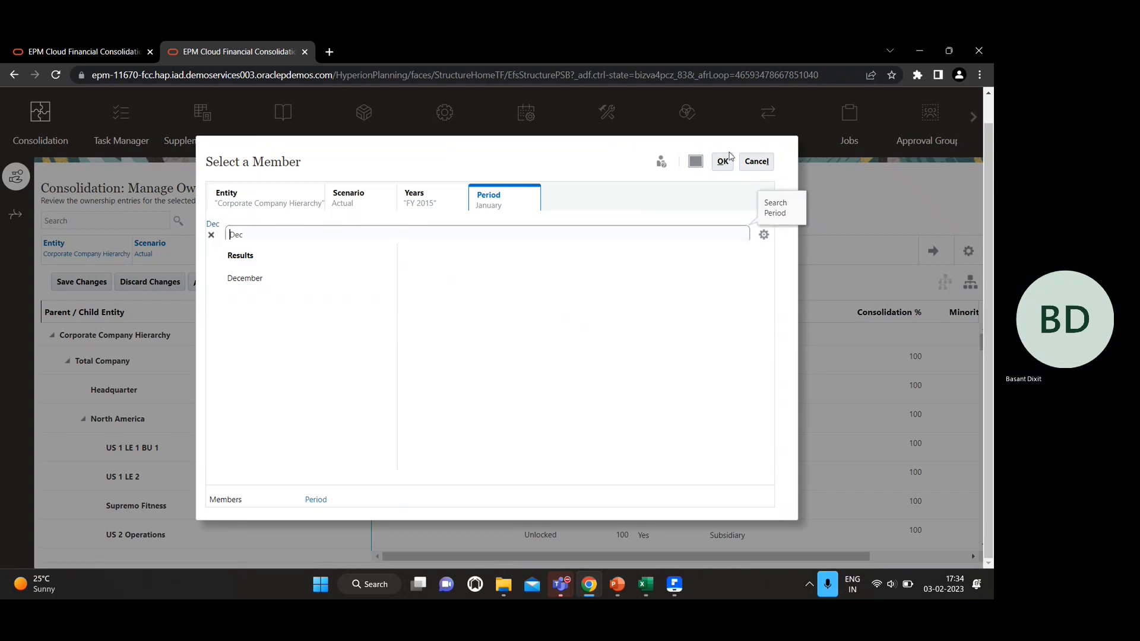
left_click(218, 275)
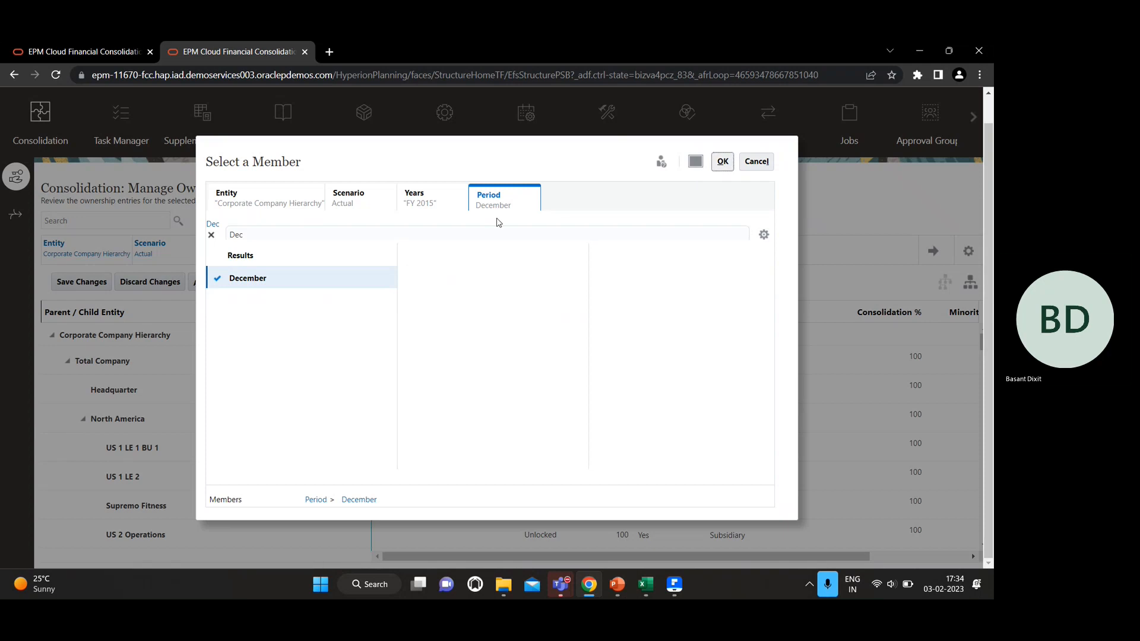
left_click(728, 171)
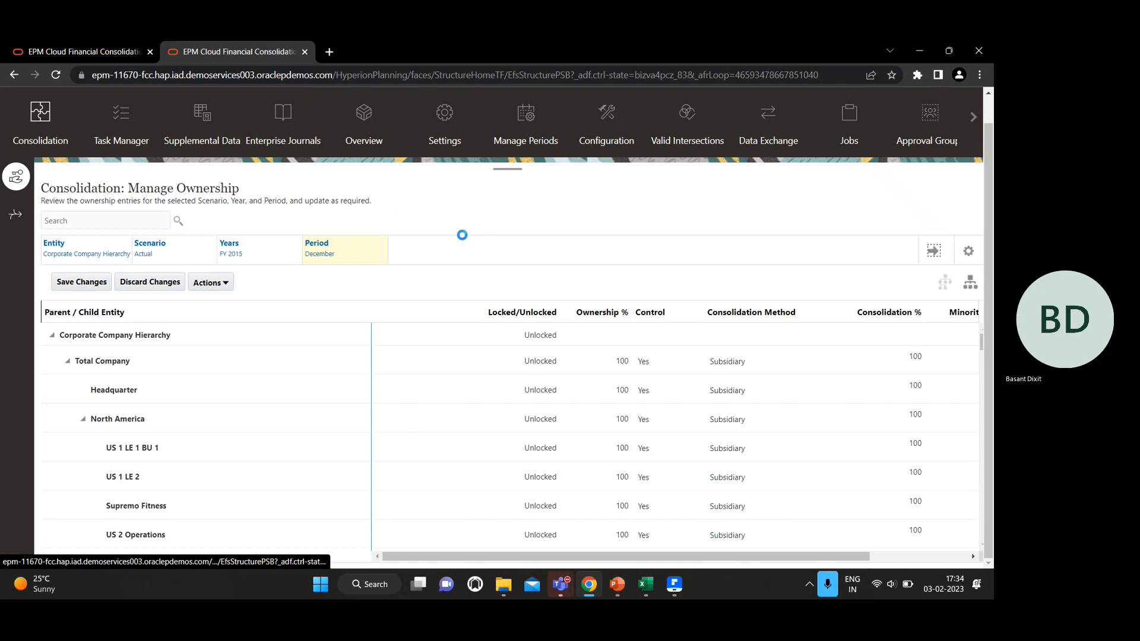
left_click(211, 306)
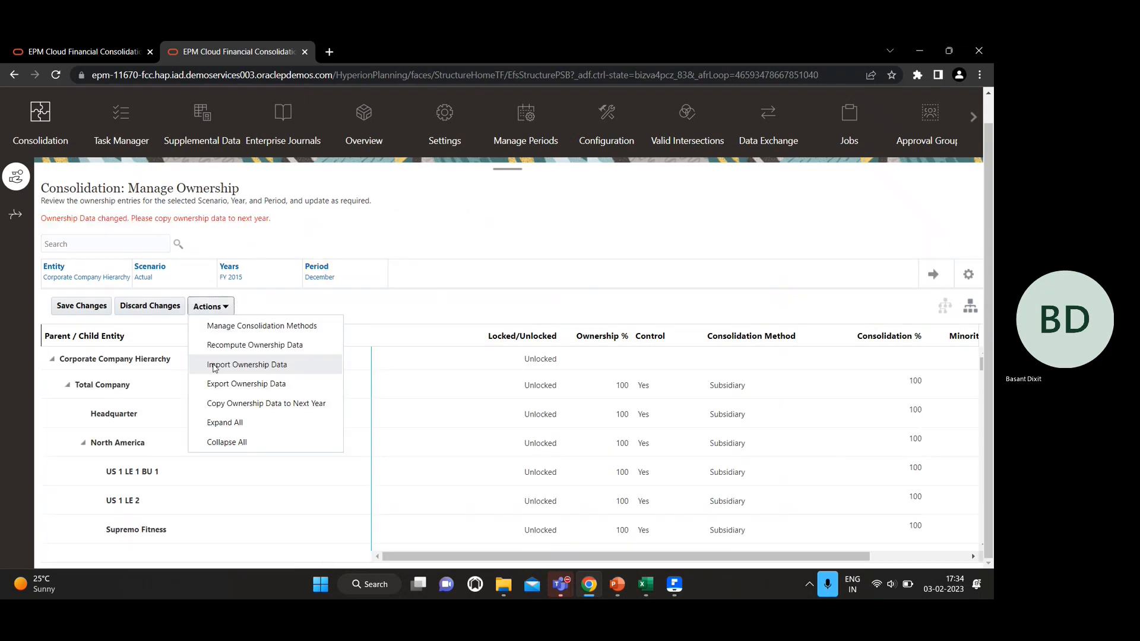
left_click(236, 403)
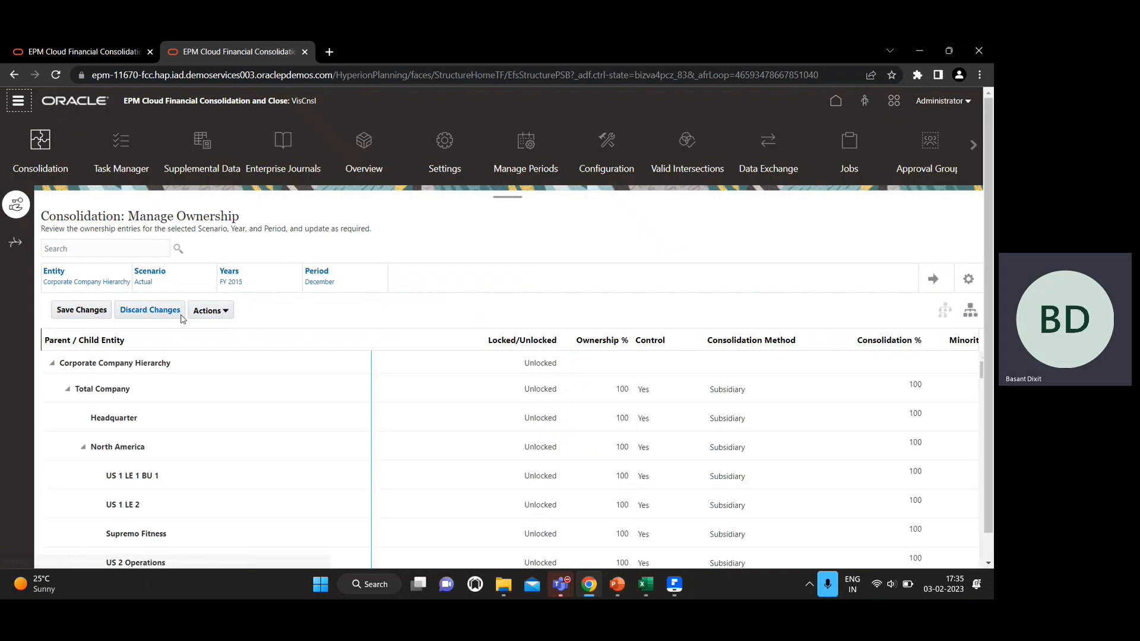
- Load the ownership entries for December FY 2016 and copy that ownership data to the next year
left_click(202, 312)
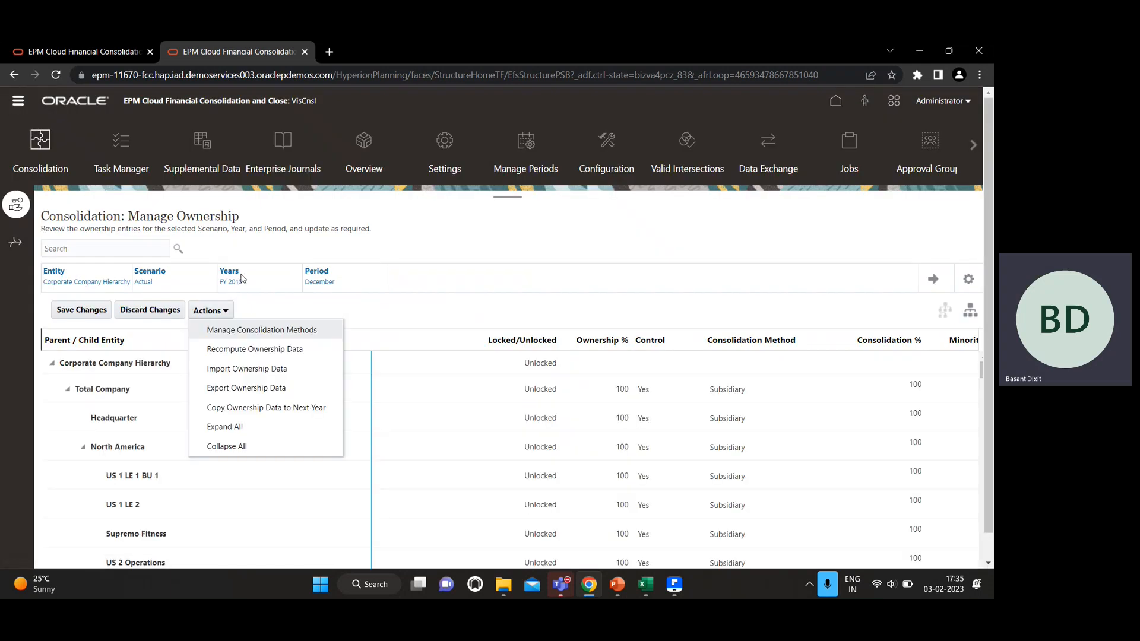
left_click(238, 278)
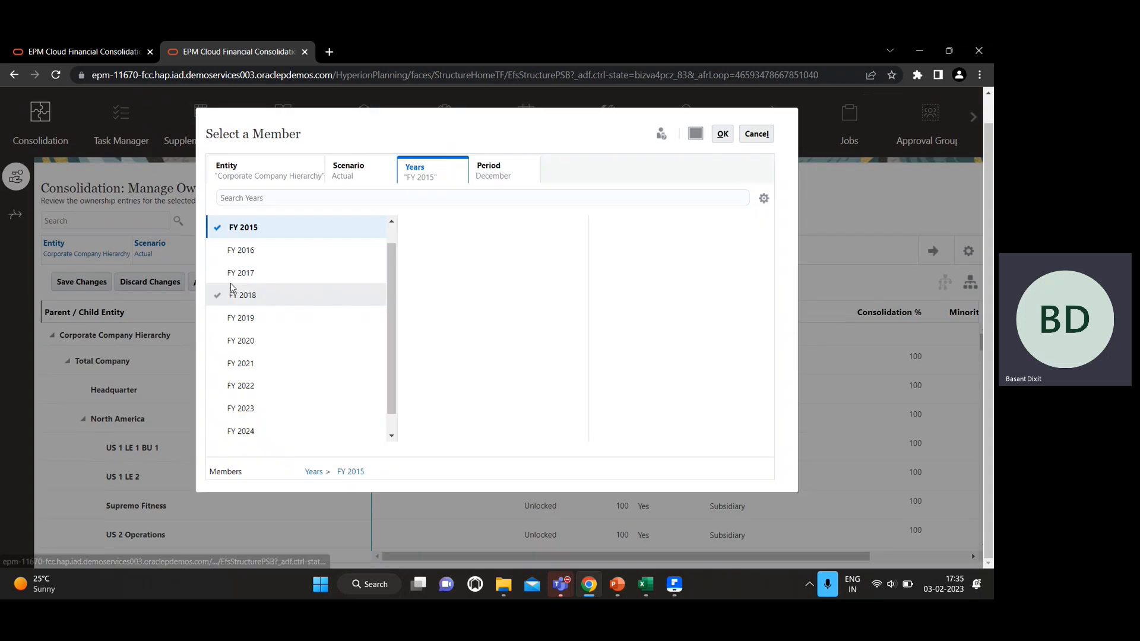
left_click(217, 302)
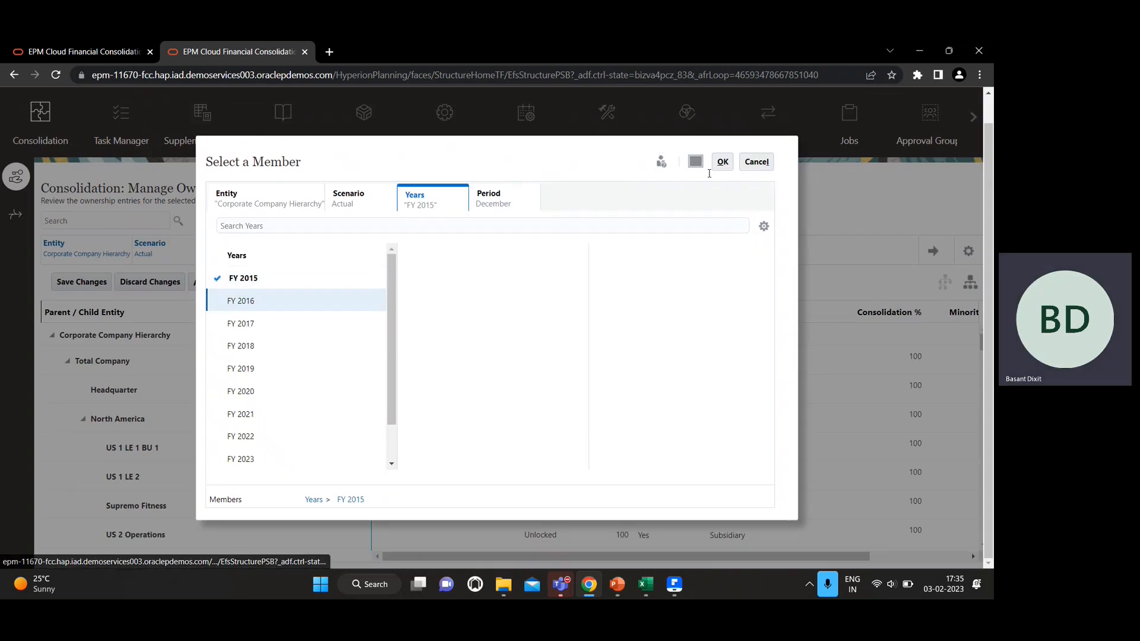
left_click(723, 163)
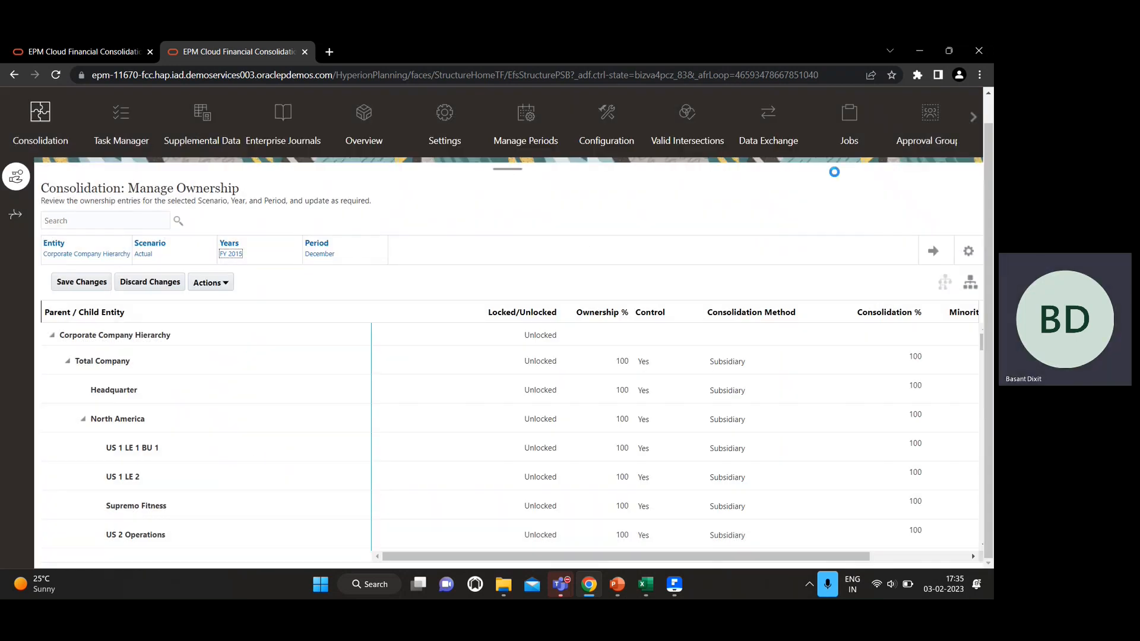
left_click(934, 252)
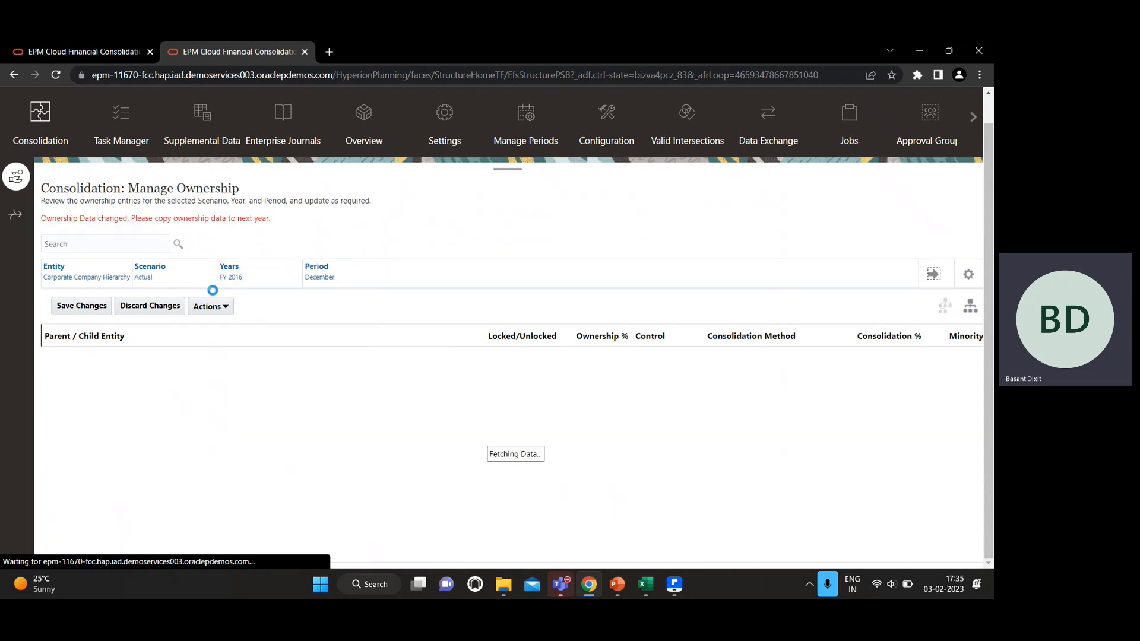
left_click(204, 307)
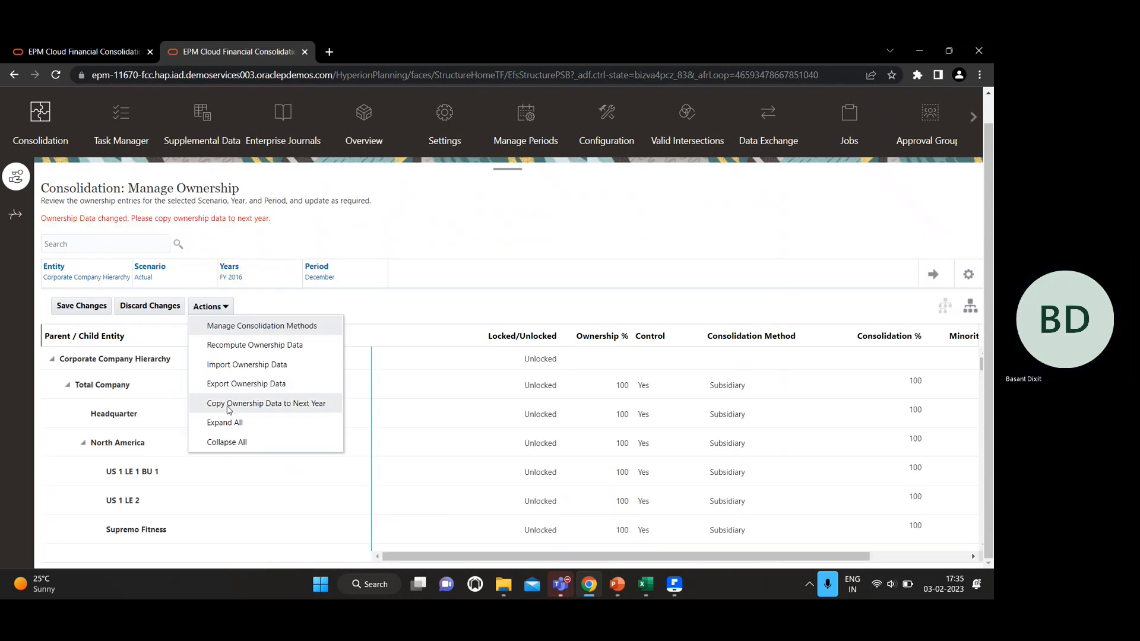
left_click(265, 403)
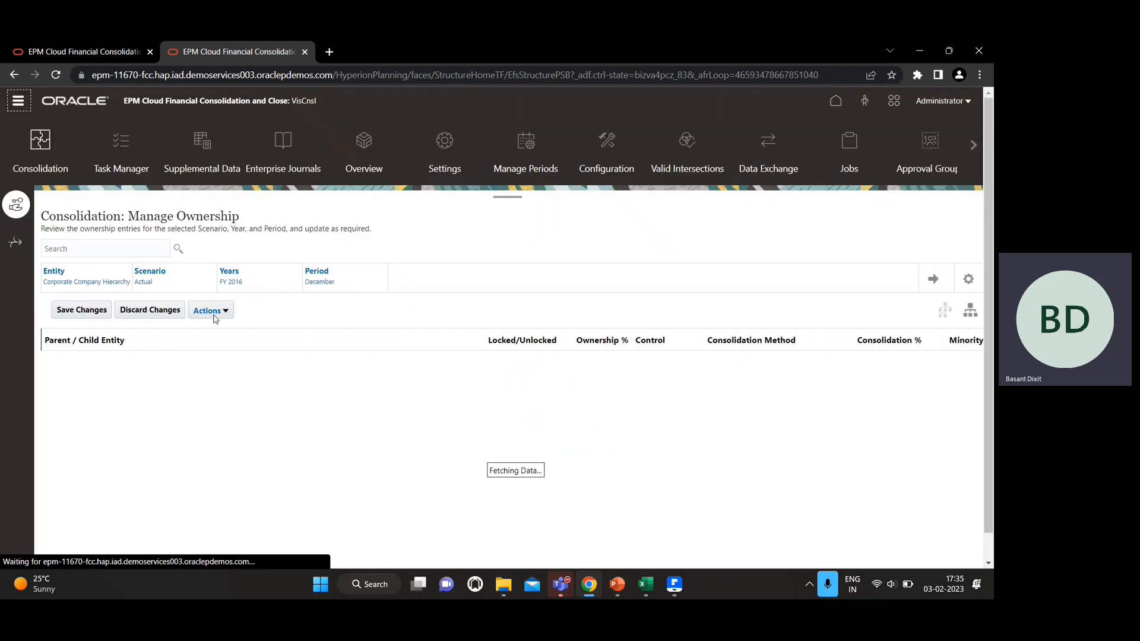
- Switch the ownership year to FY 2017, load its December entries and copy the ownership data to the next year
left_click(205, 311)
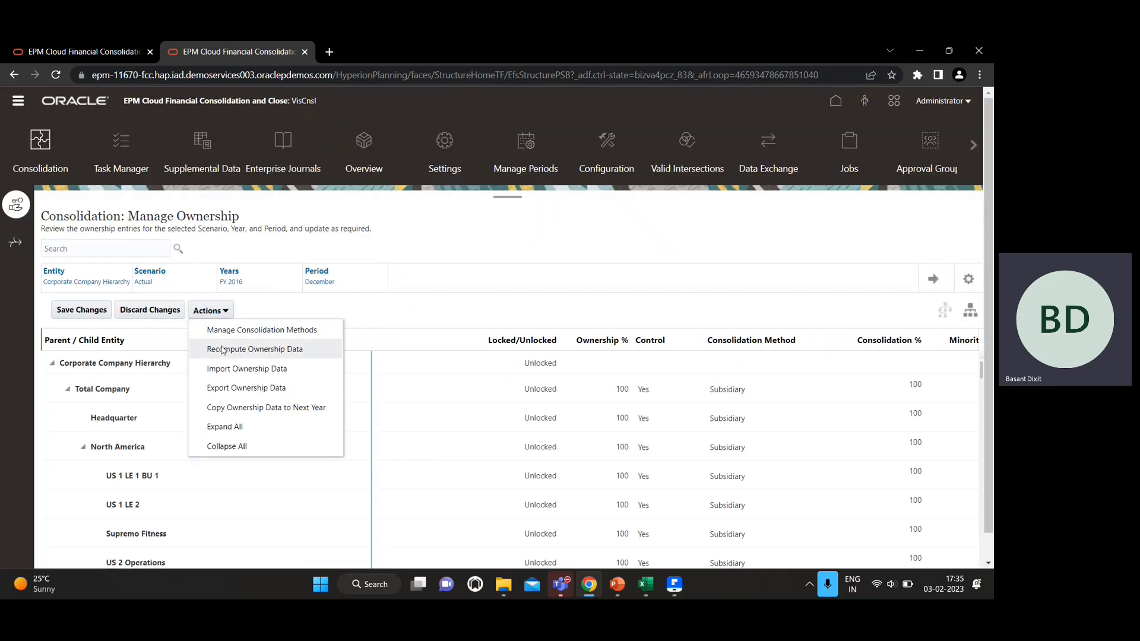
left_click(233, 279)
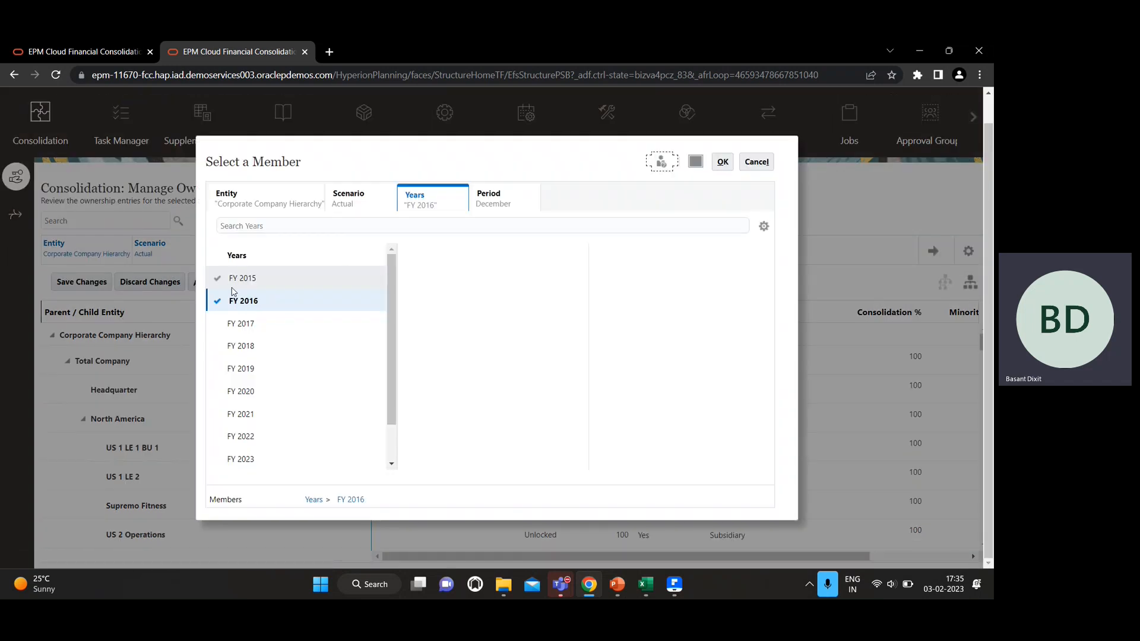
scroll(224, 333, "down", 1)
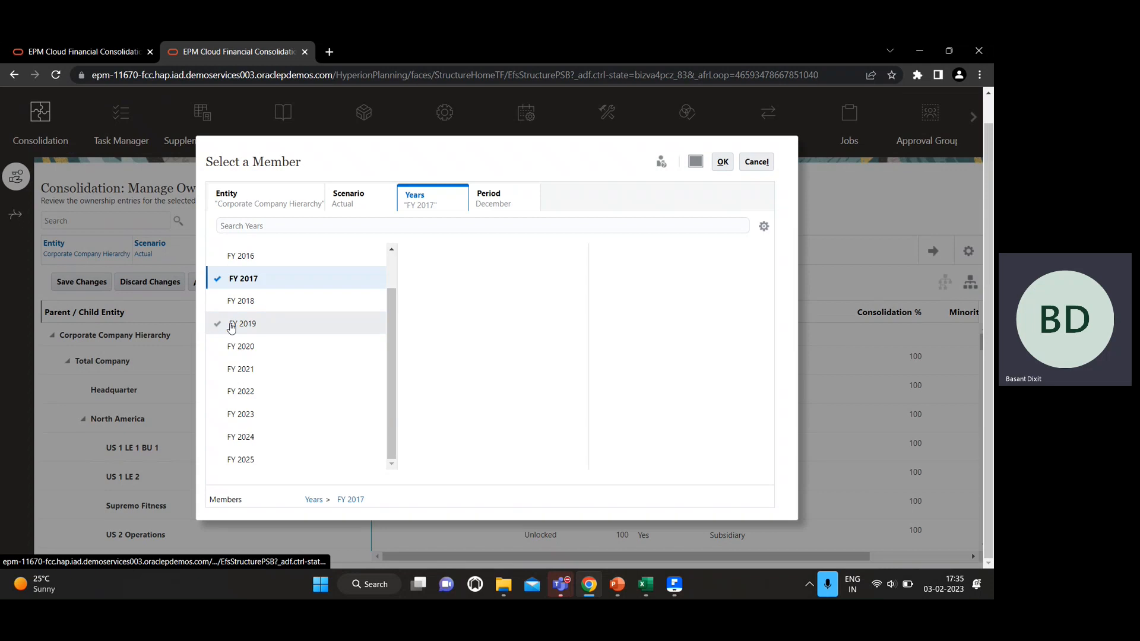
left_click(724, 169)
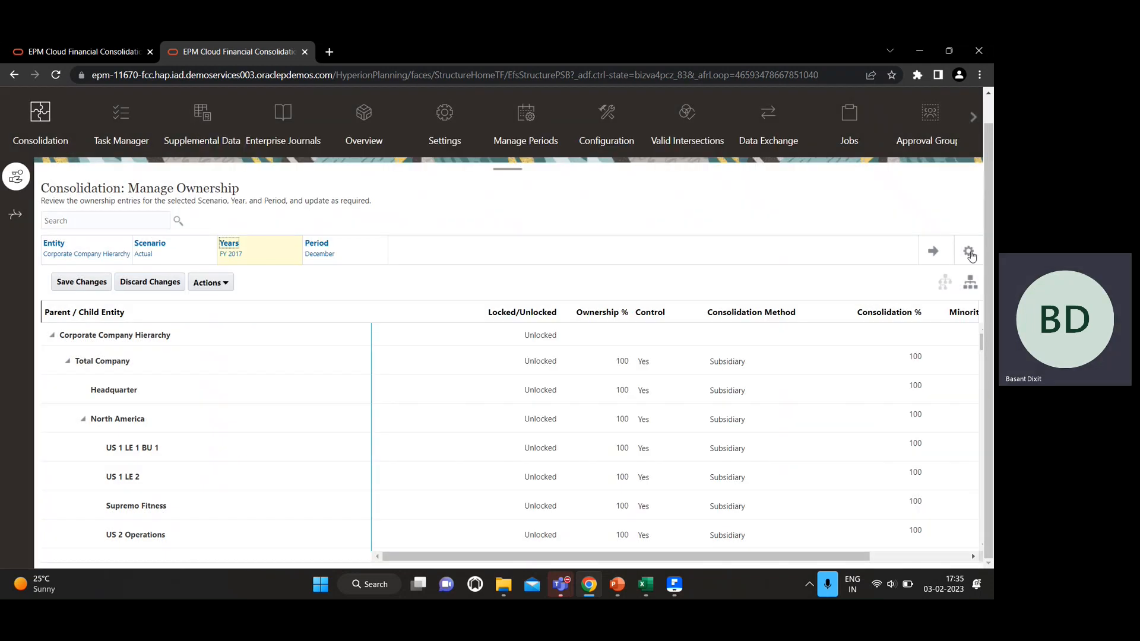
left_click(935, 257)
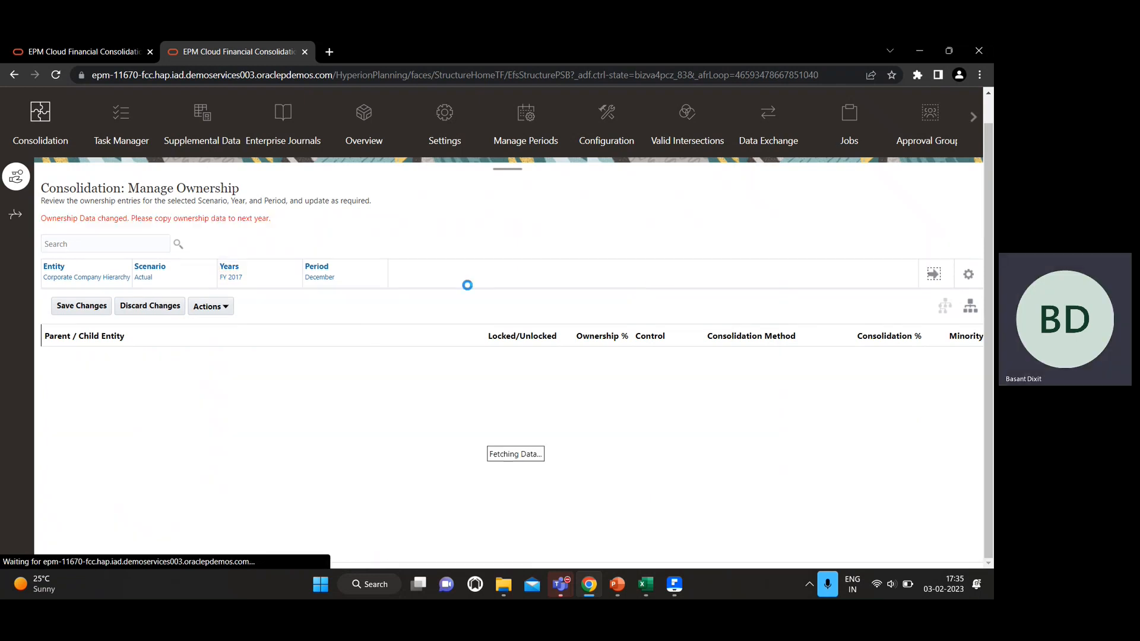
left_click(212, 307)
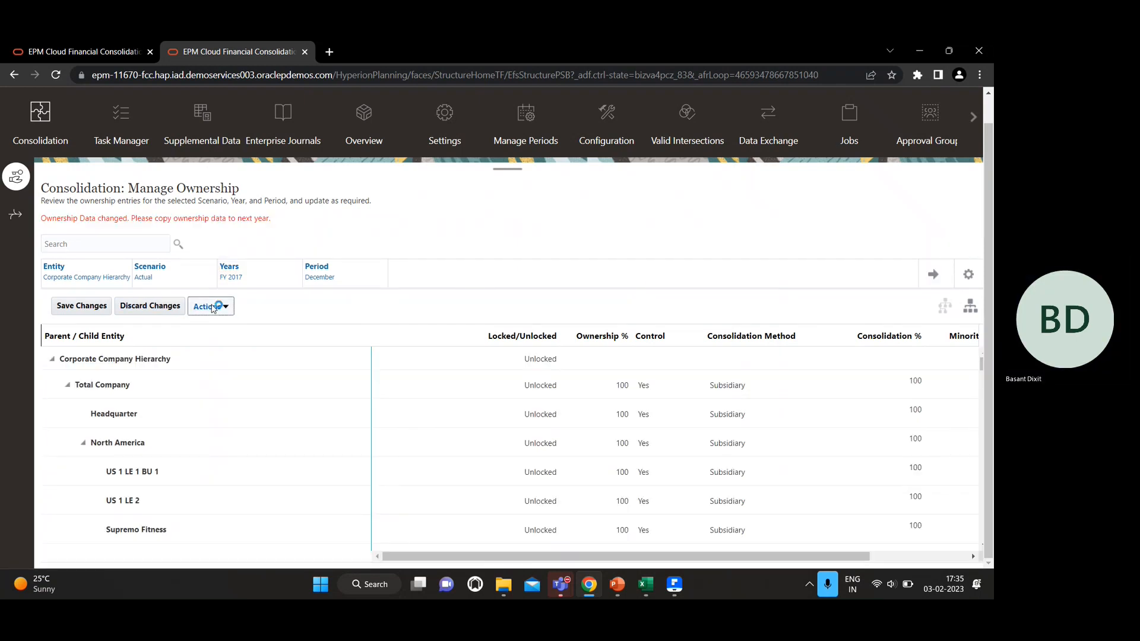
left_click(247, 407)
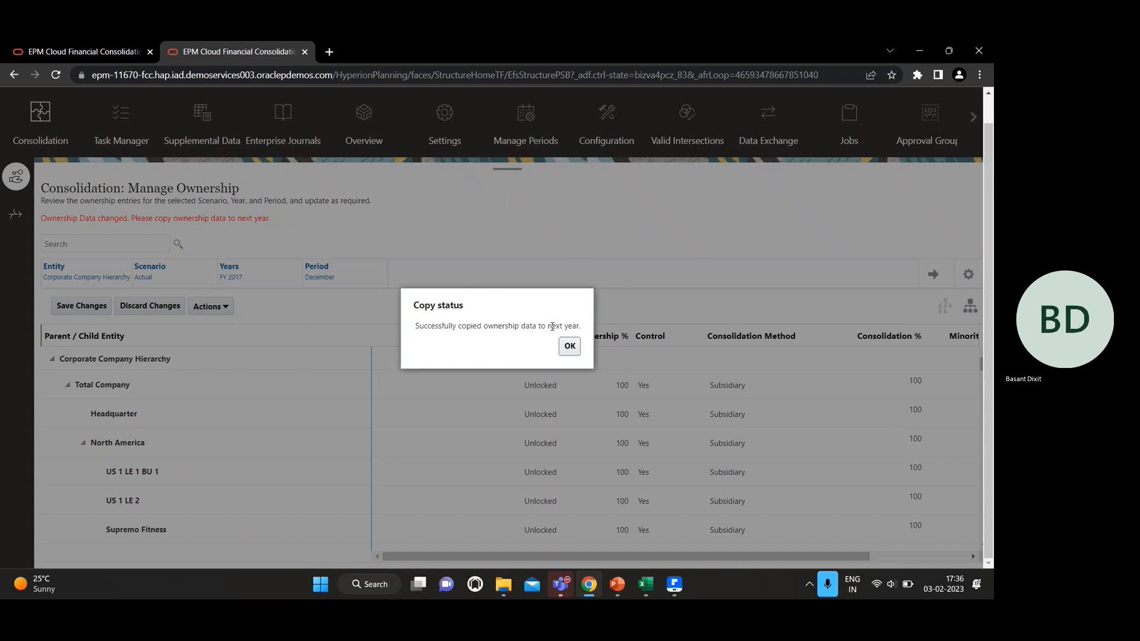
left_click(568, 346)
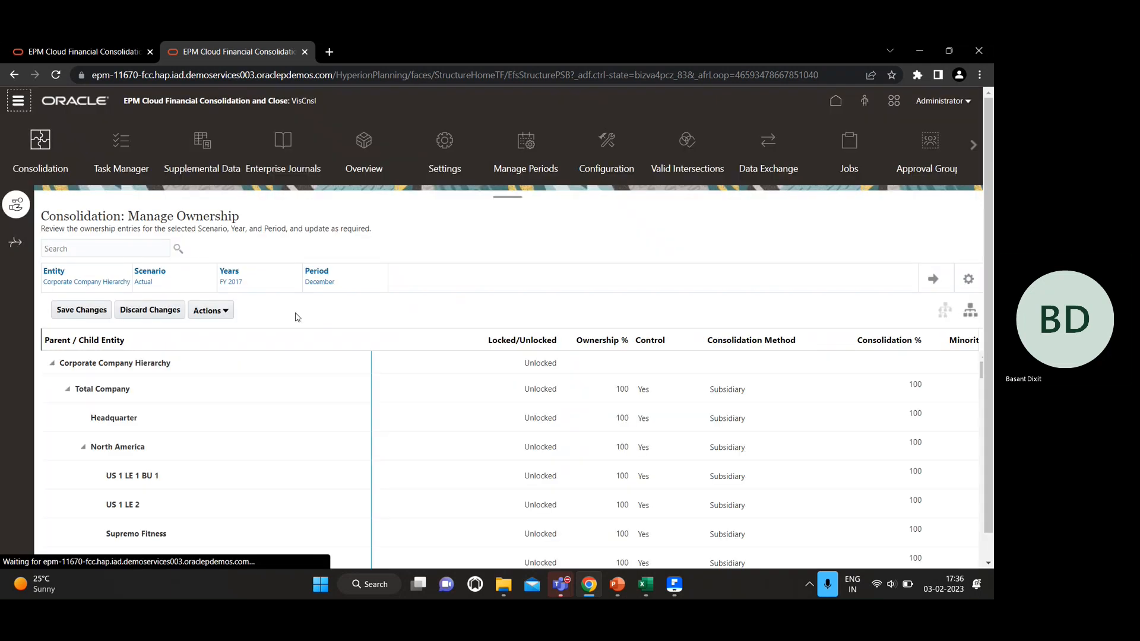
- Select FY 2018 as the year for the ownership entries
left_click(209, 312)
left_click(233, 282)
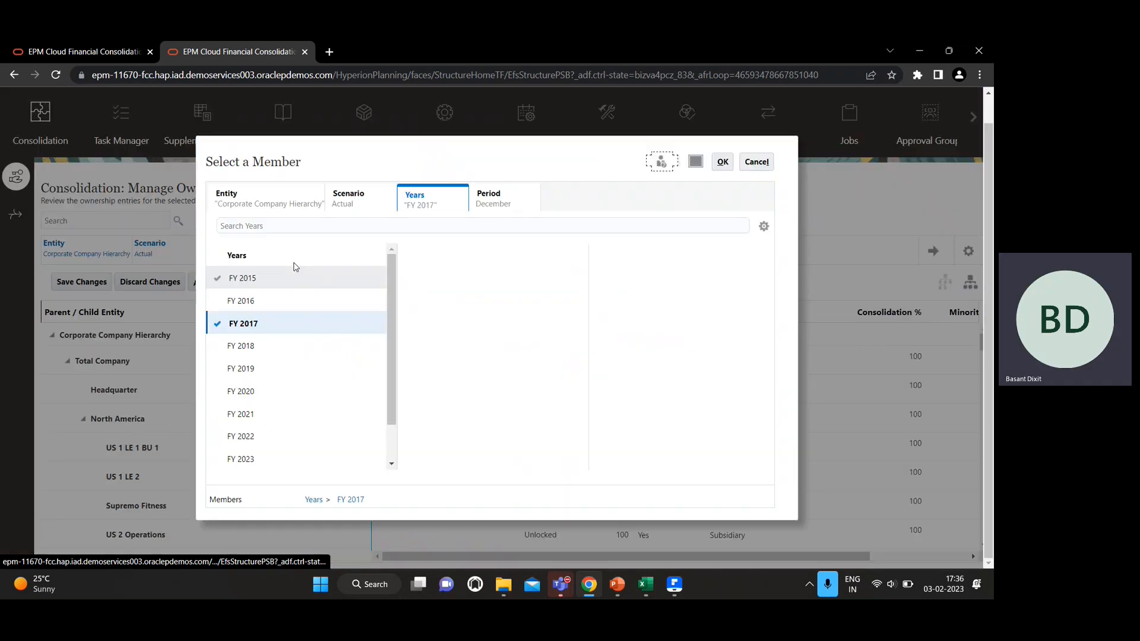
left_click(272, 346)
scroll(297, 335, "down", 1)
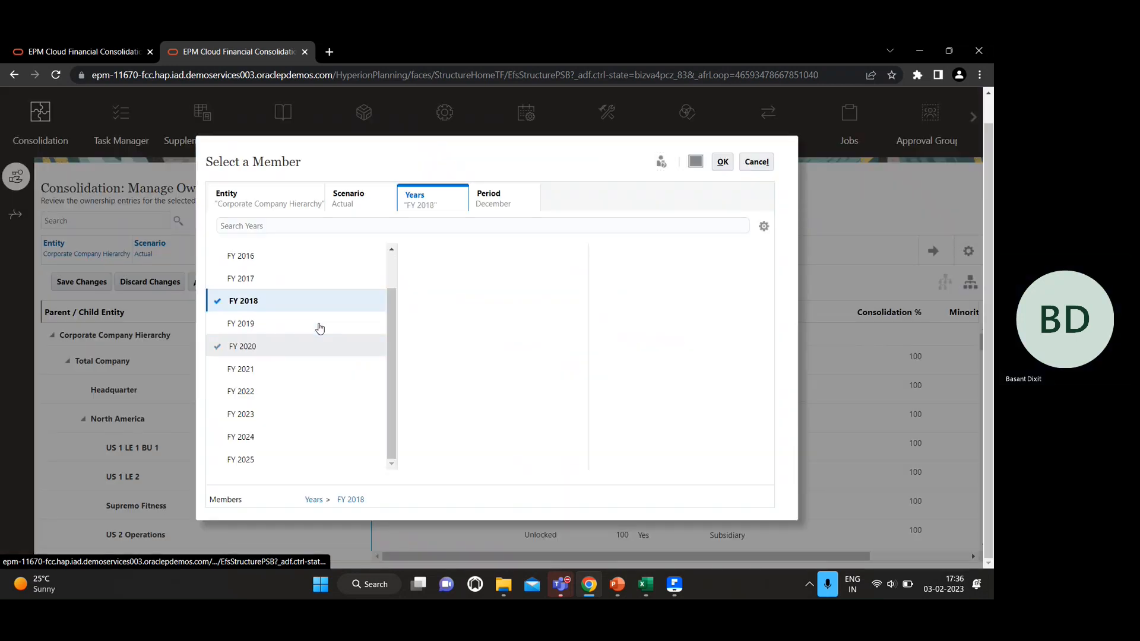
- Search the period members for "jan", select January and load the ownership entries for the Corporate Company Hierarchy
left_click(493, 201)
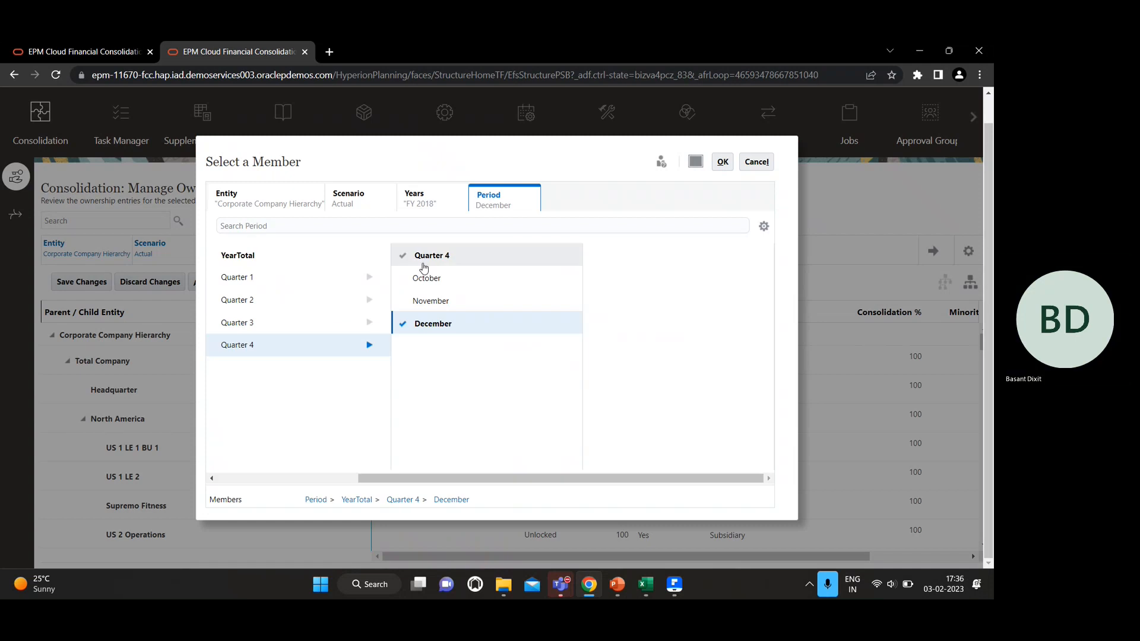
left_click(291, 226)
type("jan\\")
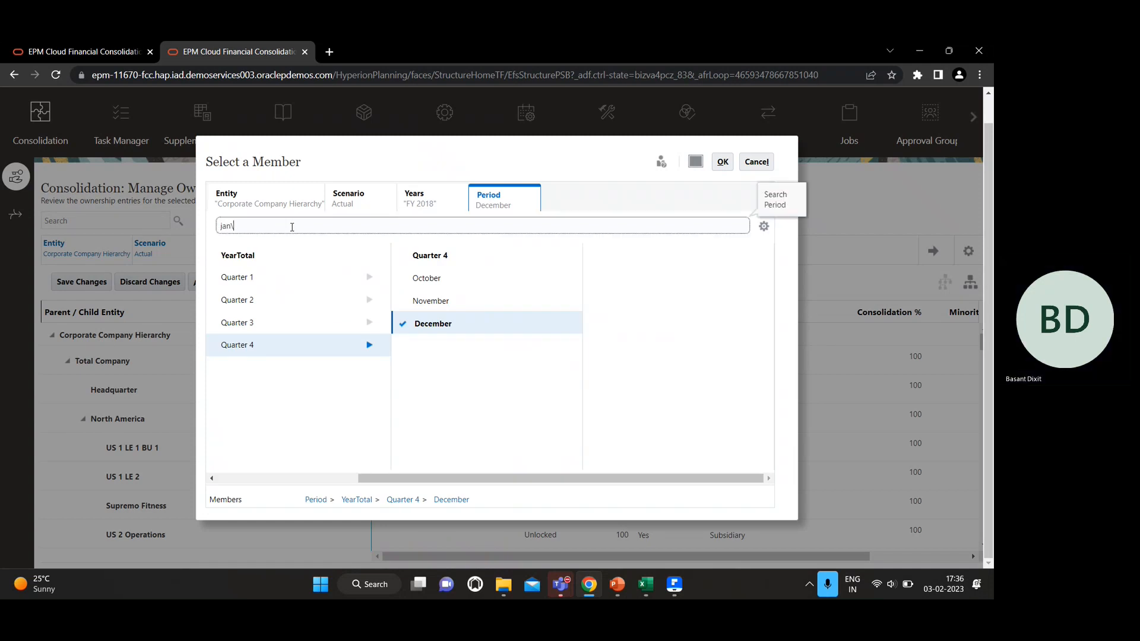
key("Return")
key("Return")
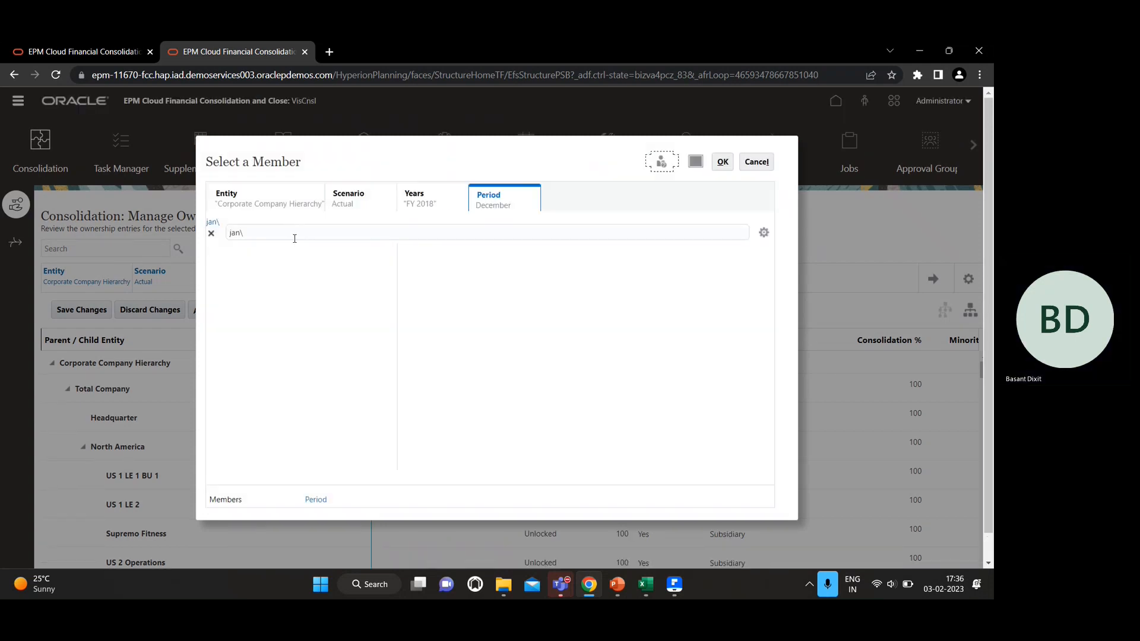
key("BackSpace")
key("Return")
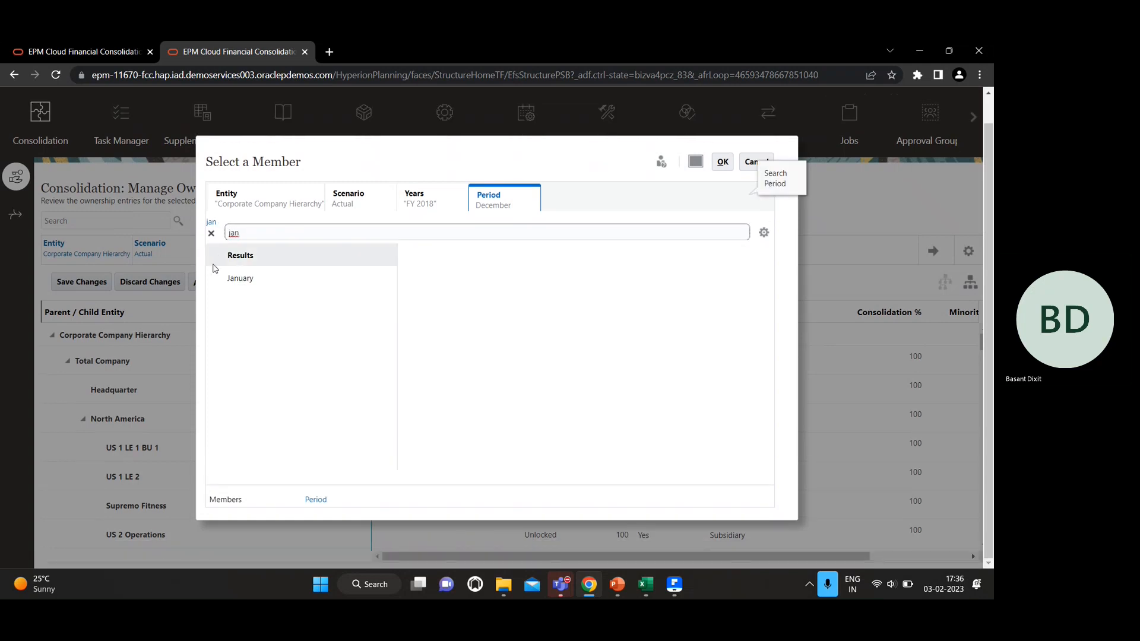
left_click(219, 279)
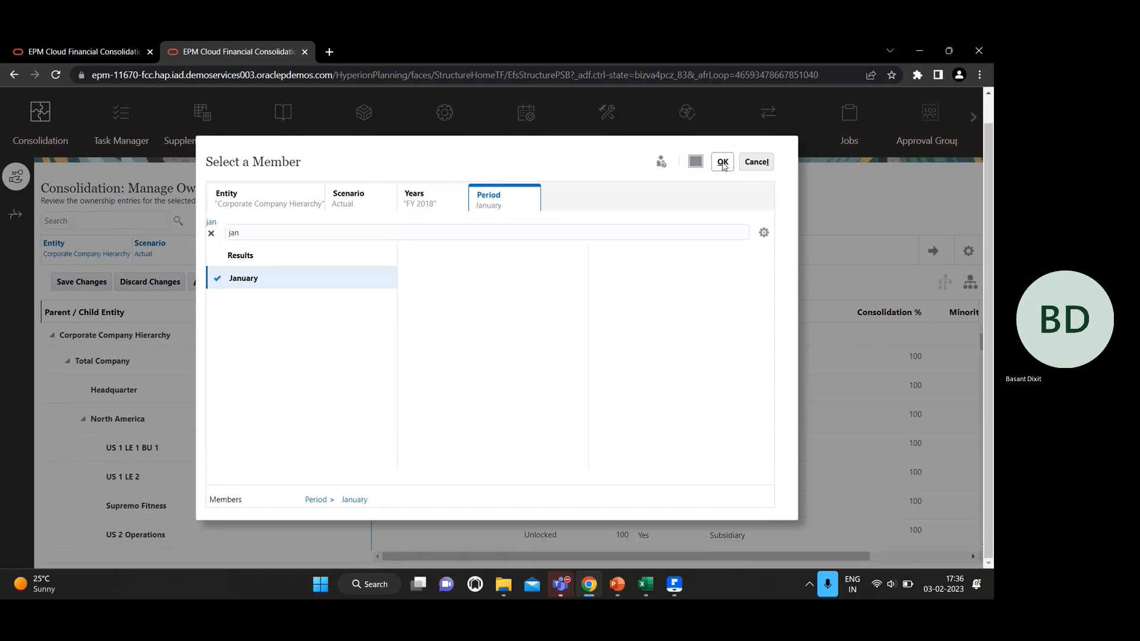
left_click(722, 163)
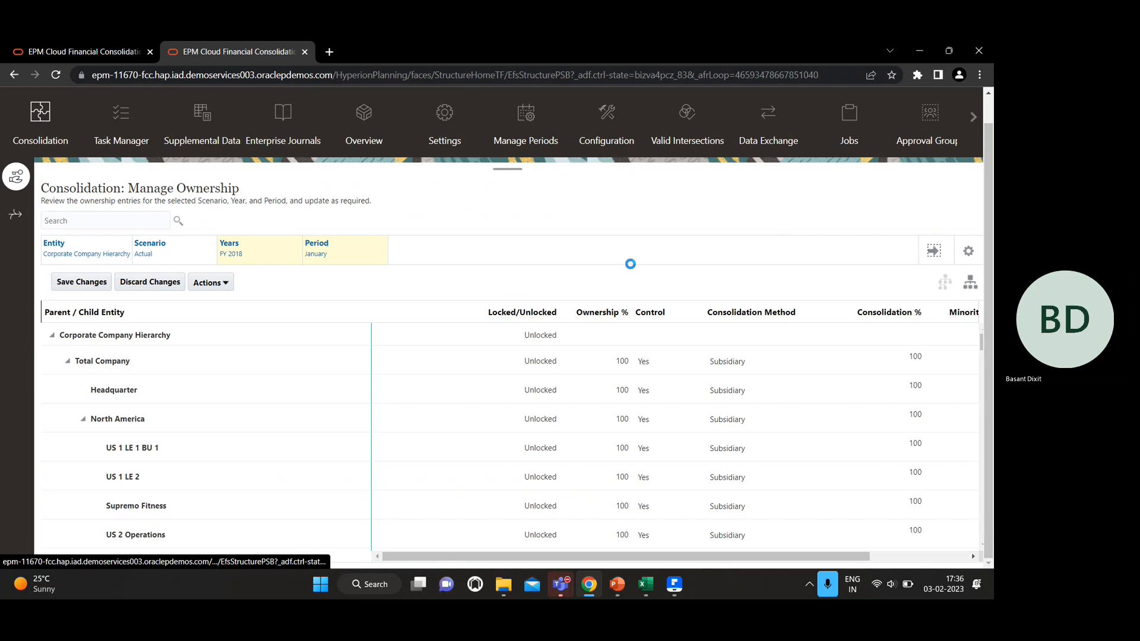
scroll(422, 448, "down", 2)
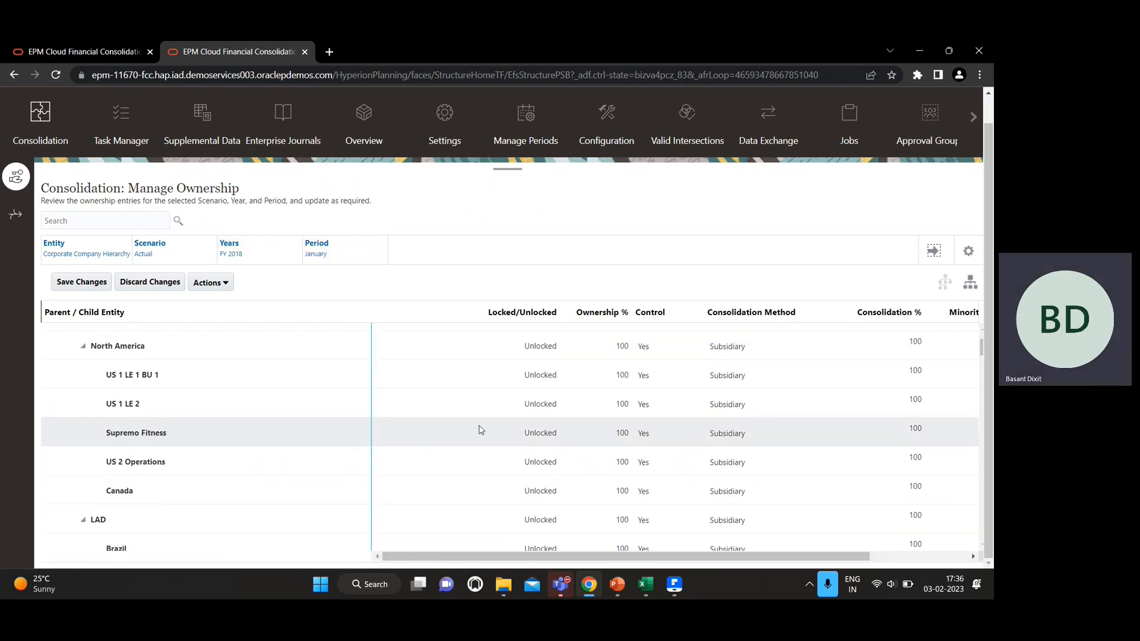
- Find entity Y among the entity members and load its ownership entries
left_click(85, 254)
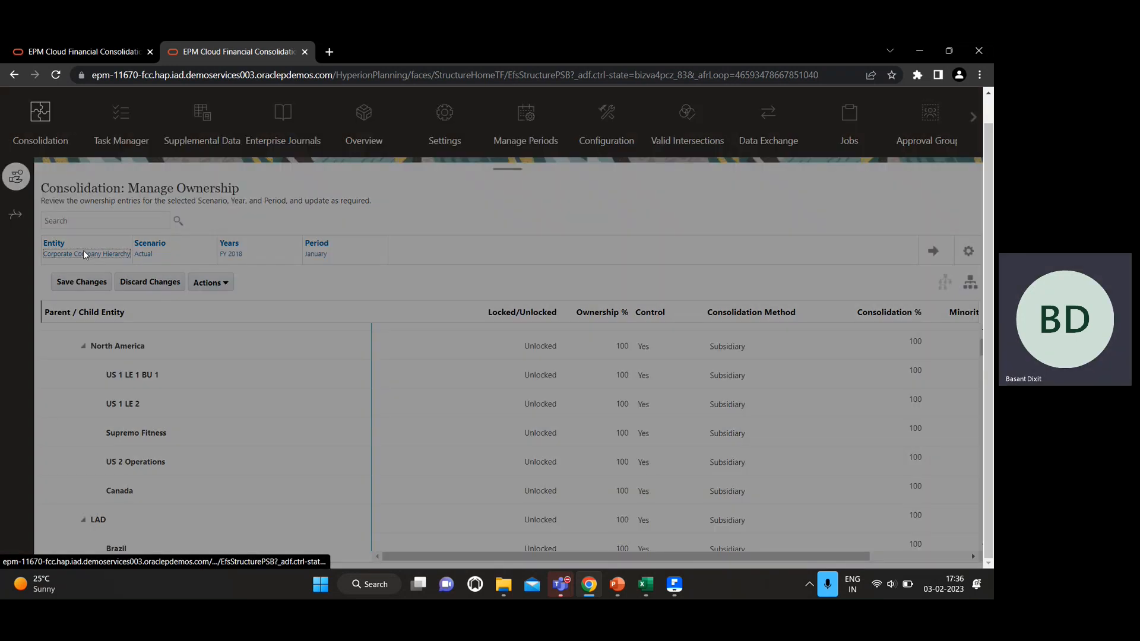
left_click(293, 227)
type("y")
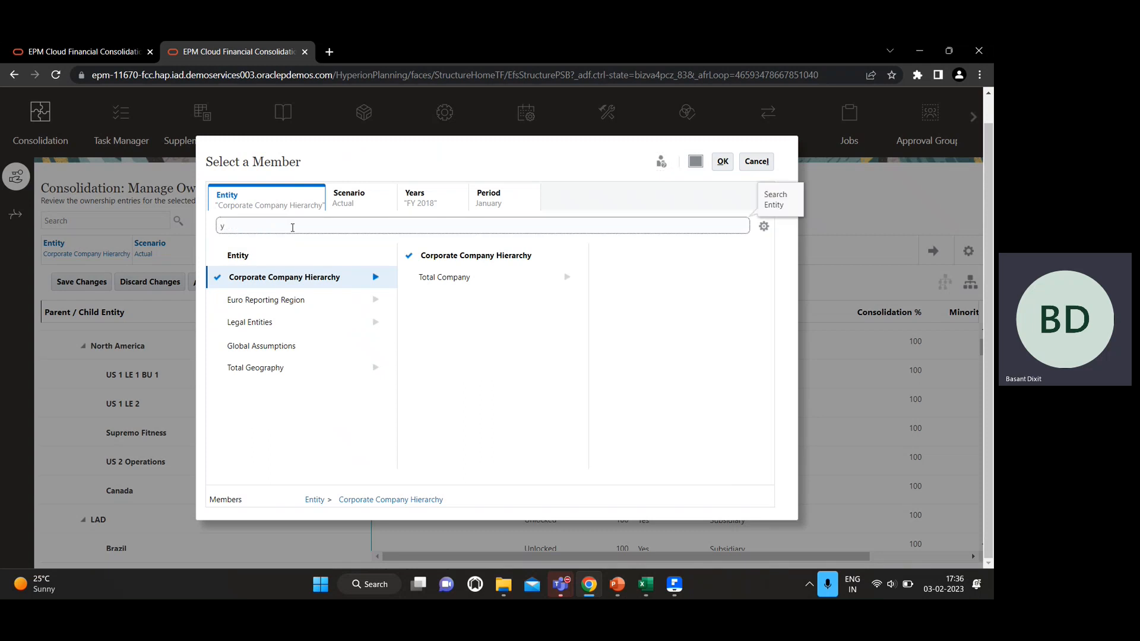
scroll(326, 344, "down", 5)
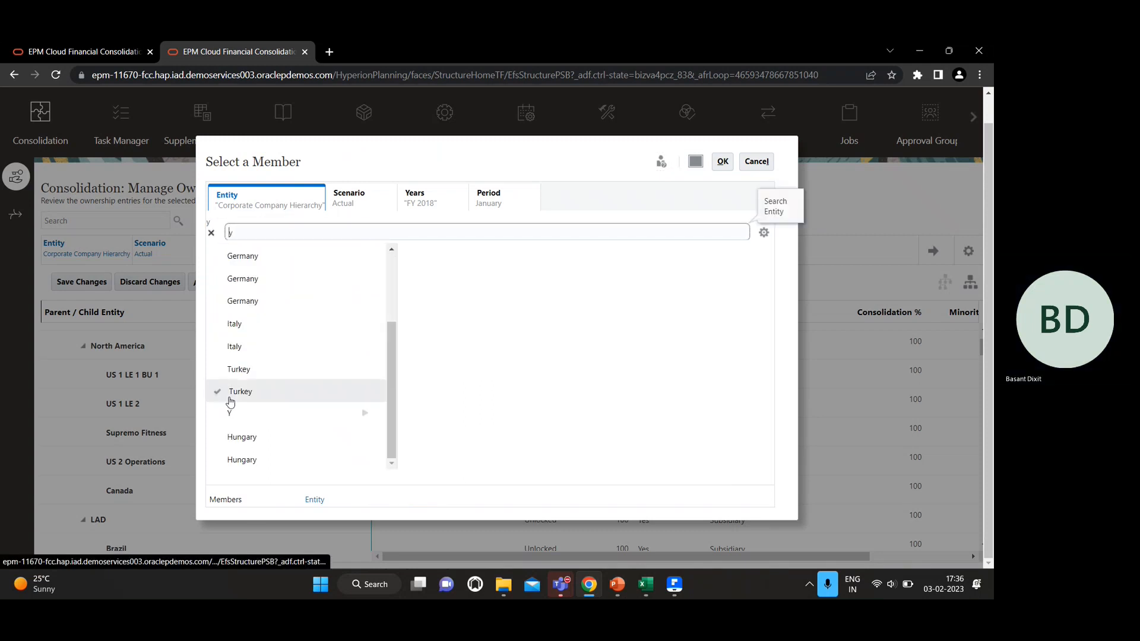
left_click(224, 416)
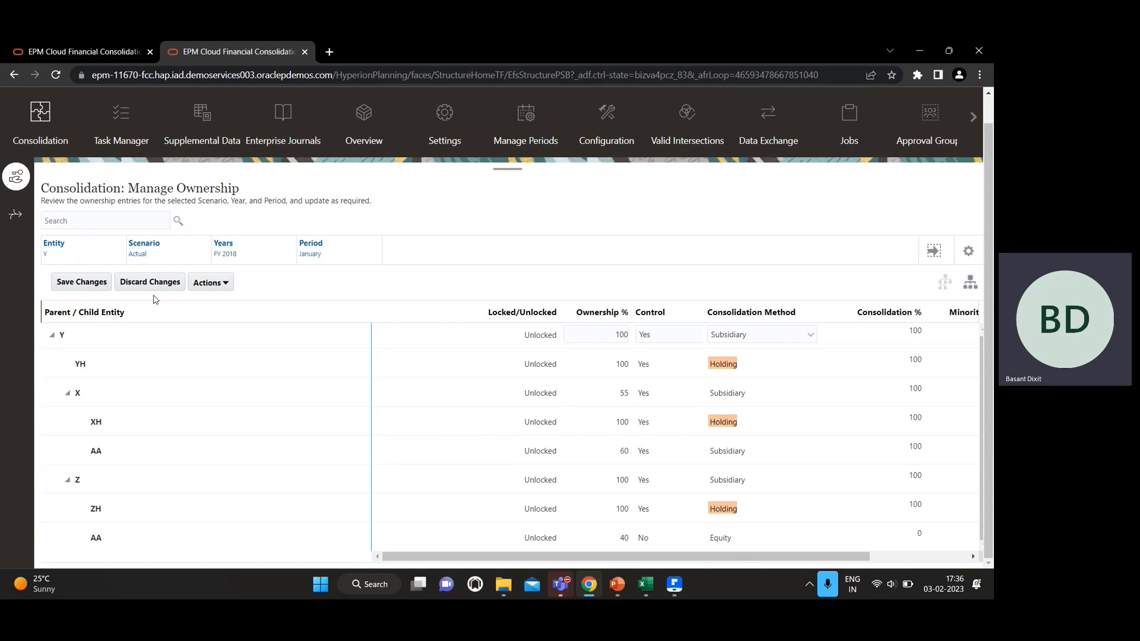
- Recompute the ownership data for the Actual scenario, FY 2018, with January as the start period
left_click(207, 285)
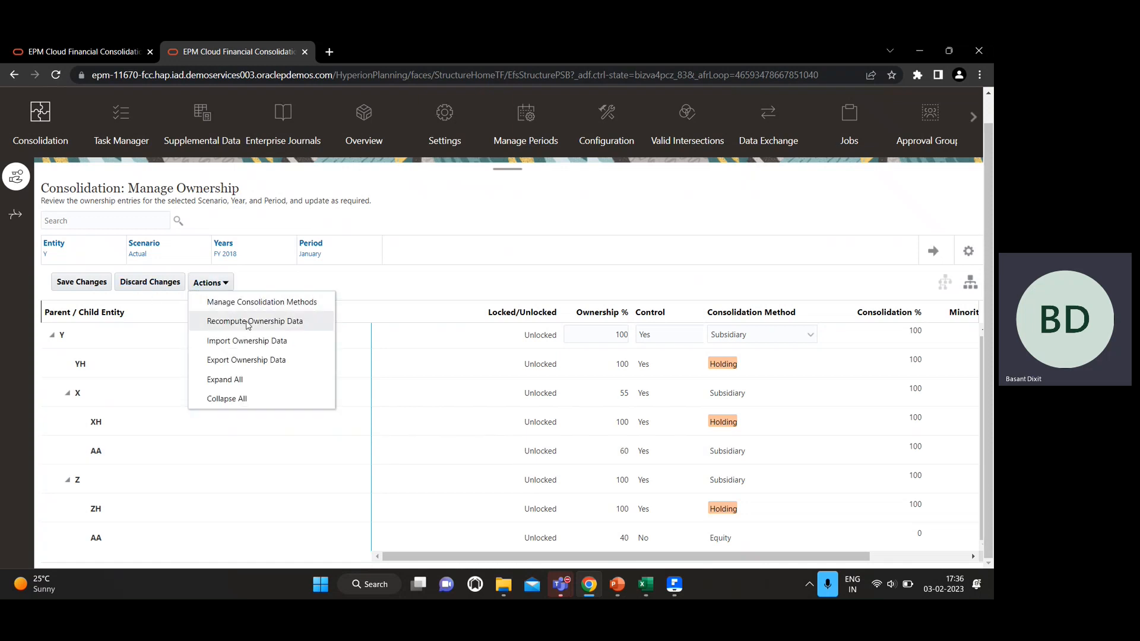
left_click(249, 322)
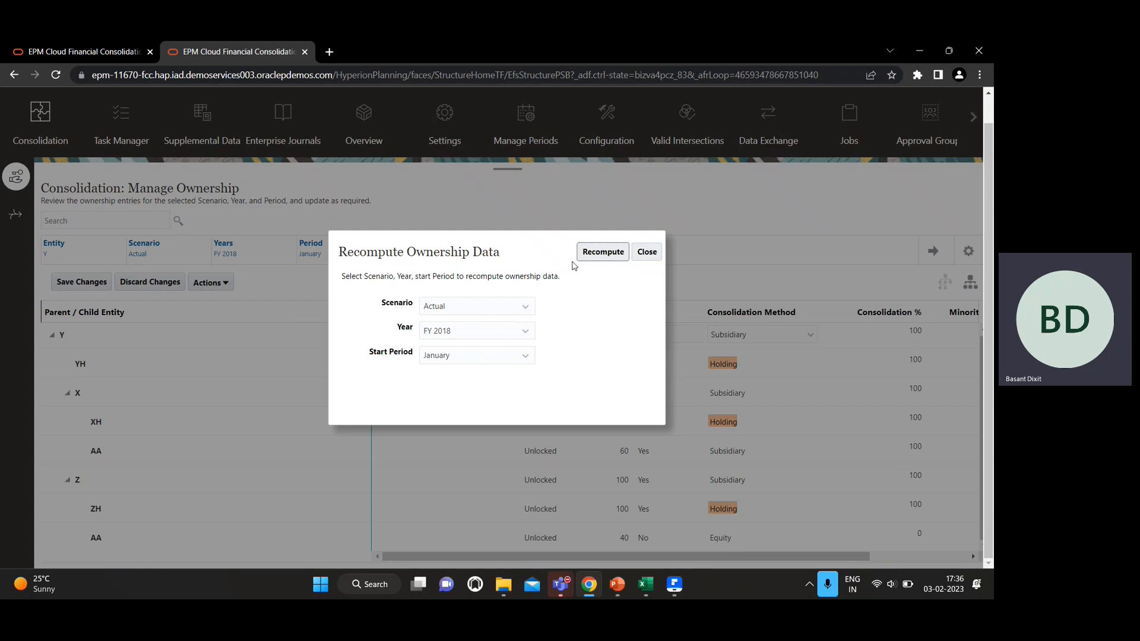
left_click(601, 253)
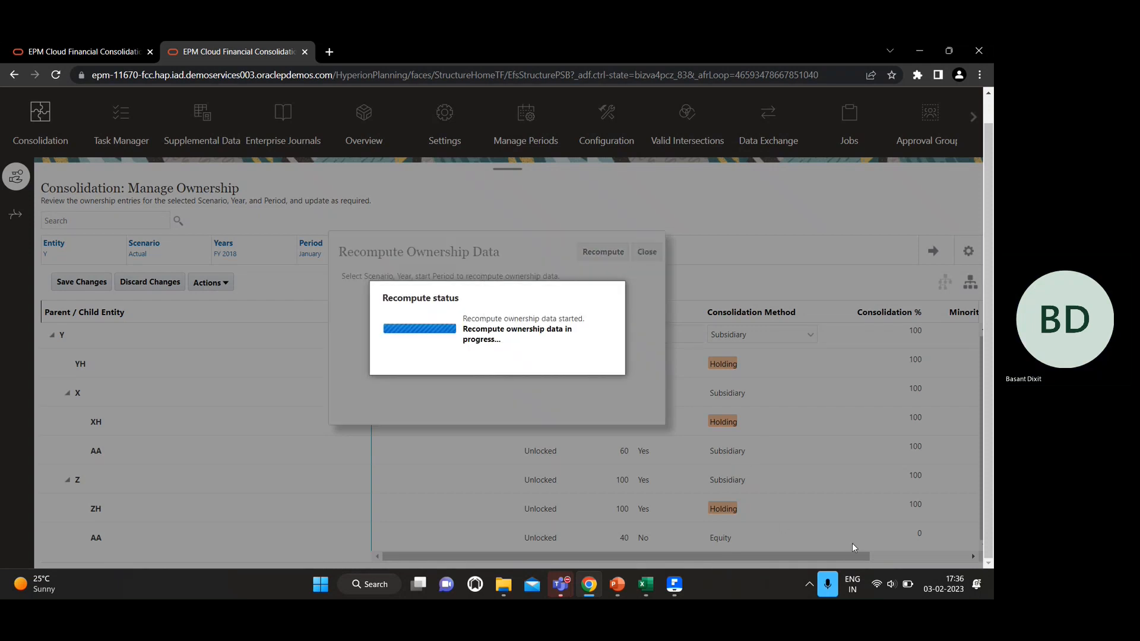
left_click(827, 584)
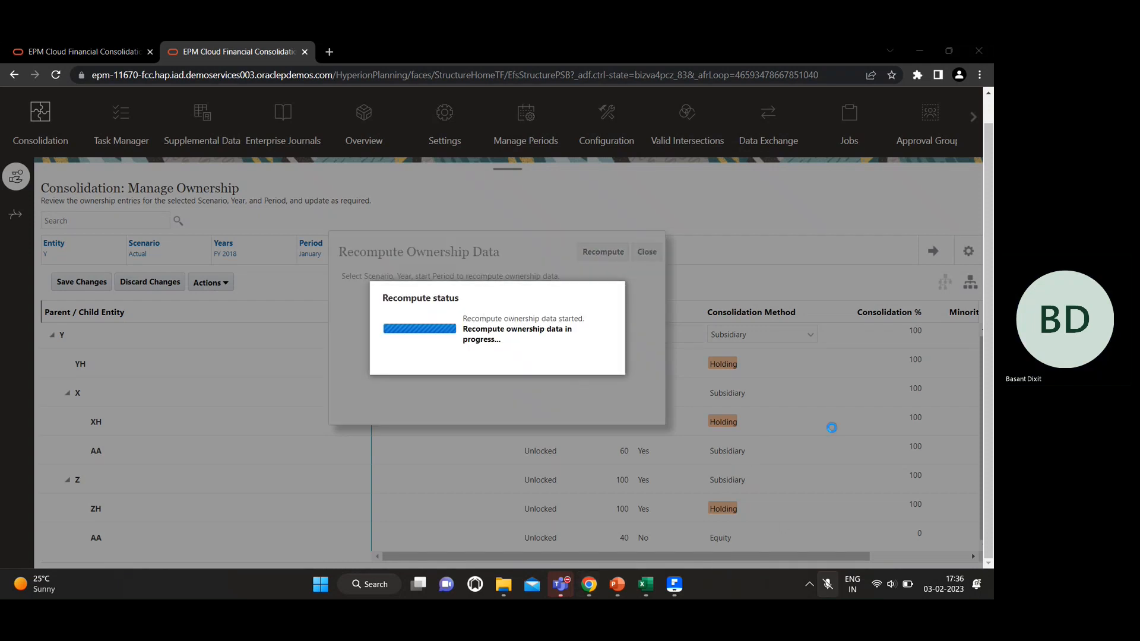
left_click(830, 588)
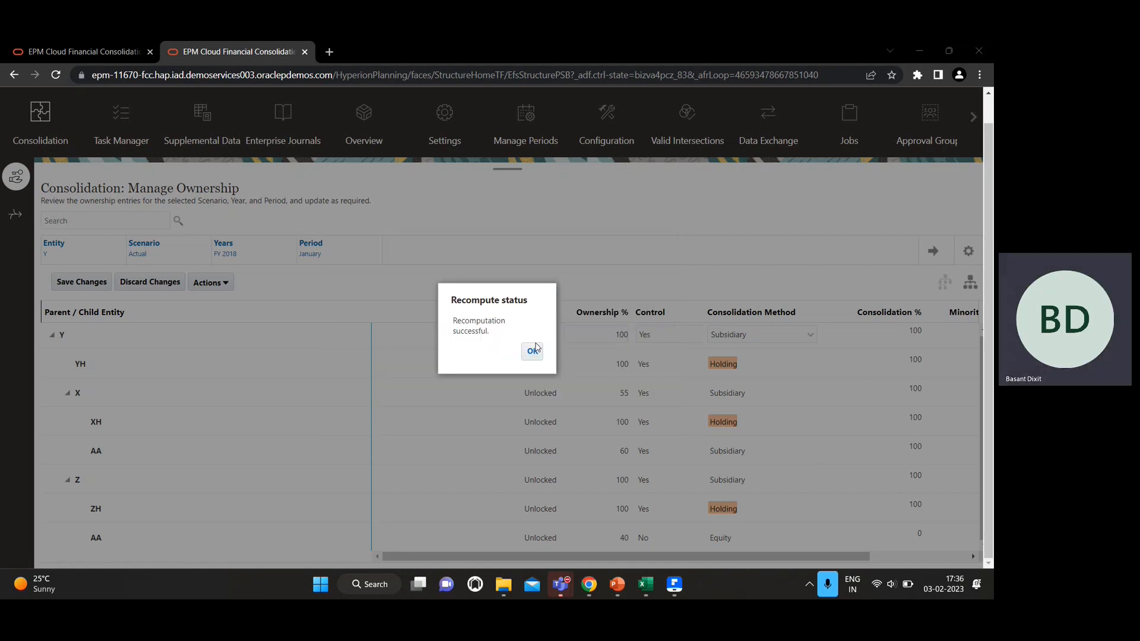
left_click(532, 351)
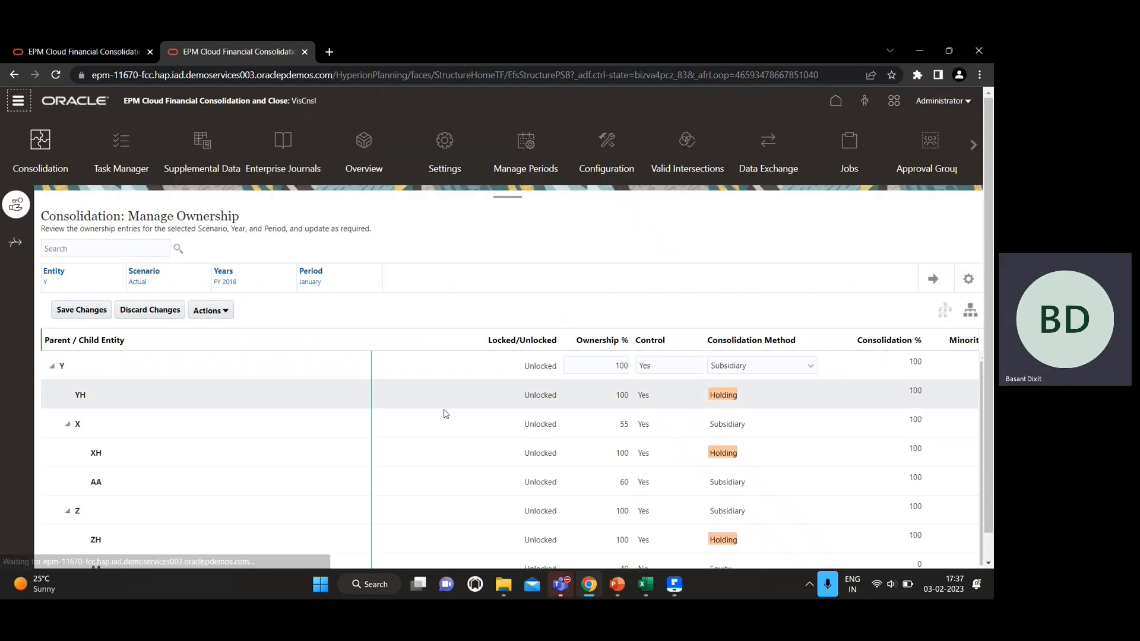
scroll(457, 439, "down", 1)
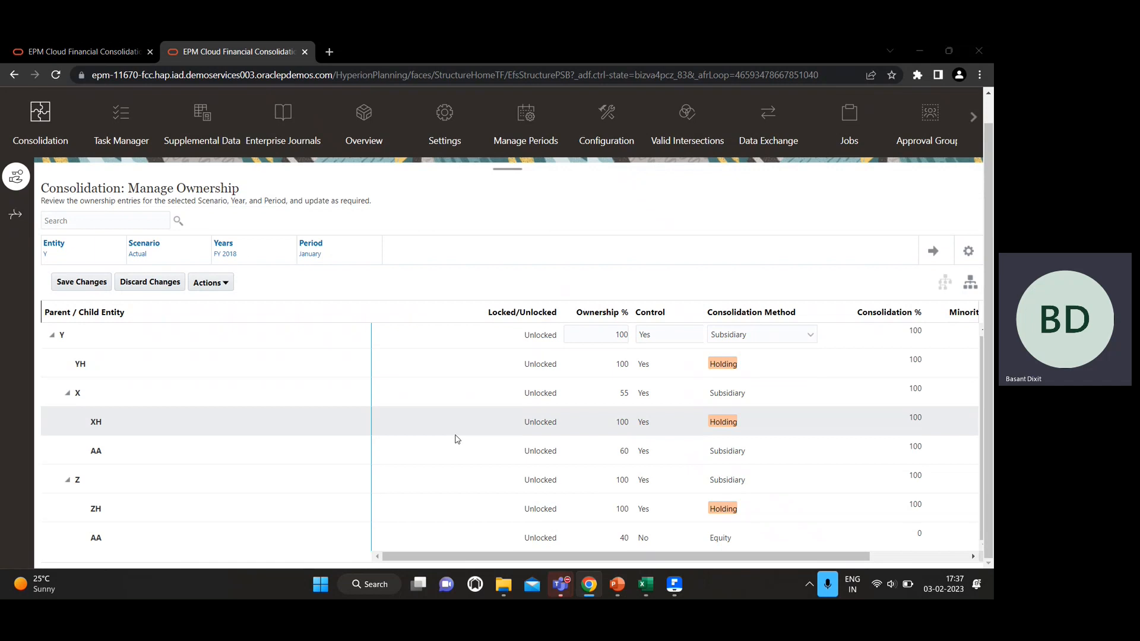
- Switch to the Excel workbook and launch the Consolidate business rule for entity XH, period Jan, scenario Actual
key("alt+Tab")
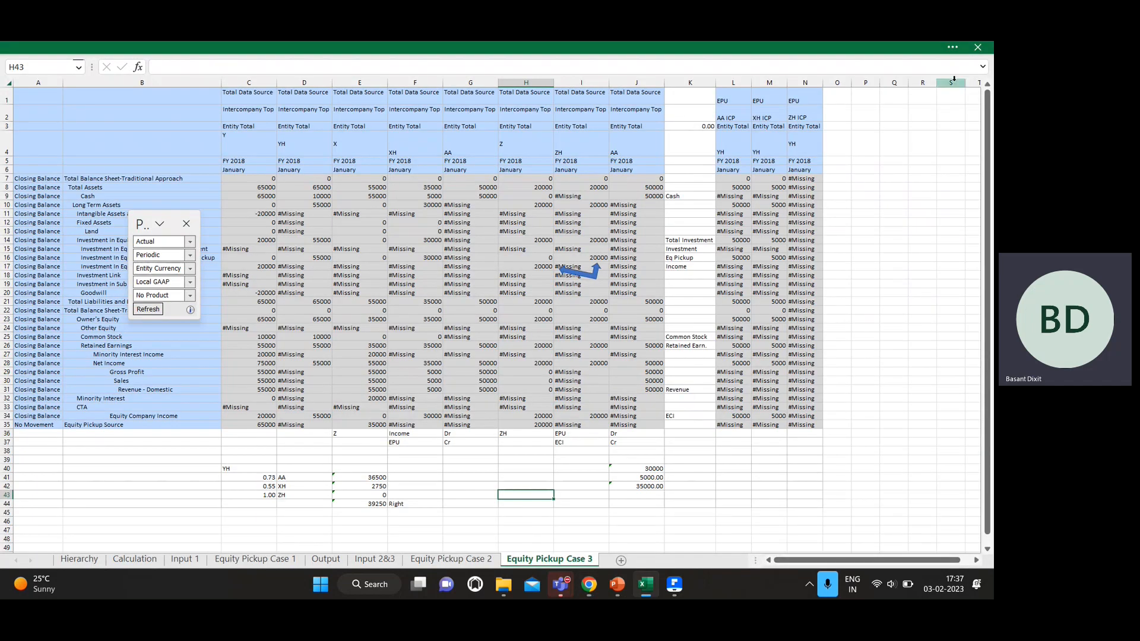
left_click(952, 48)
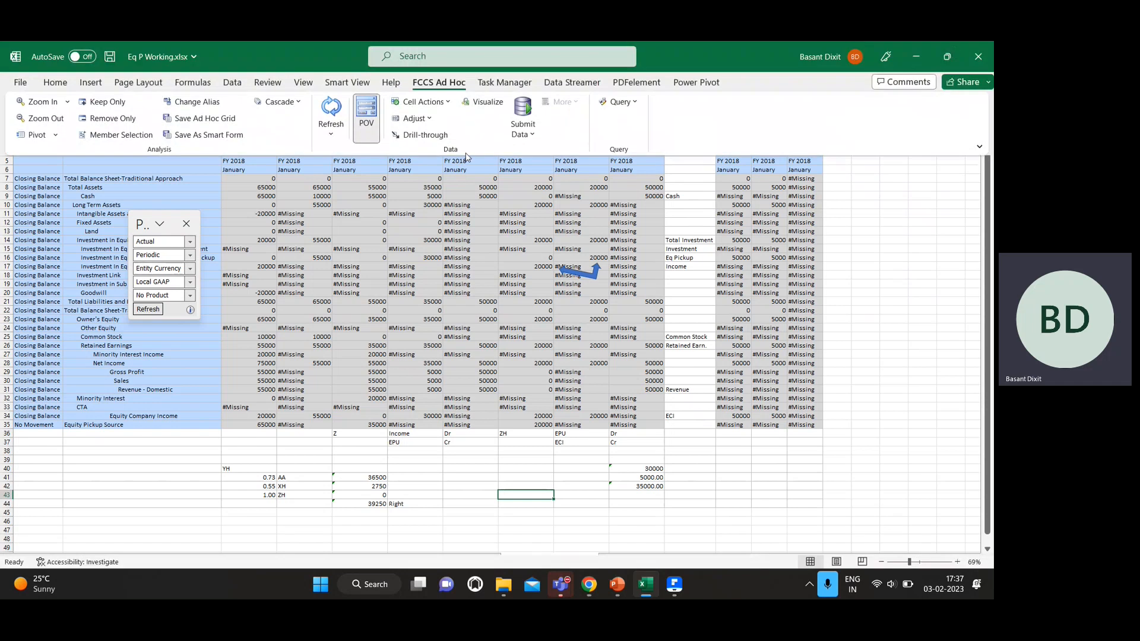
left_click(356, 86)
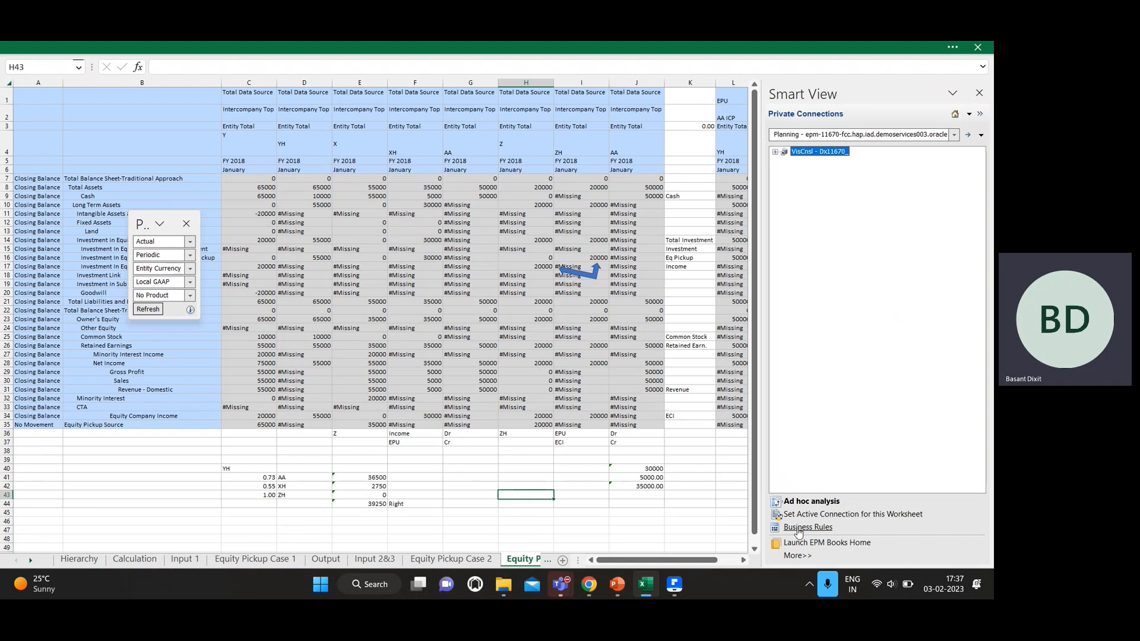
left_click(799, 527)
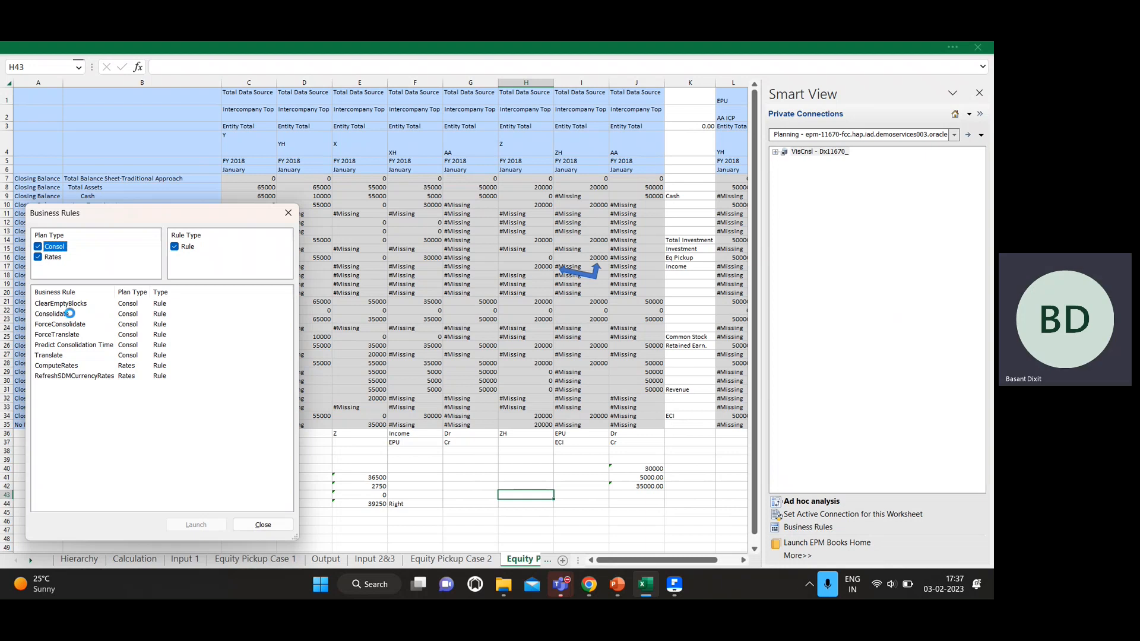
left_click(74, 313)
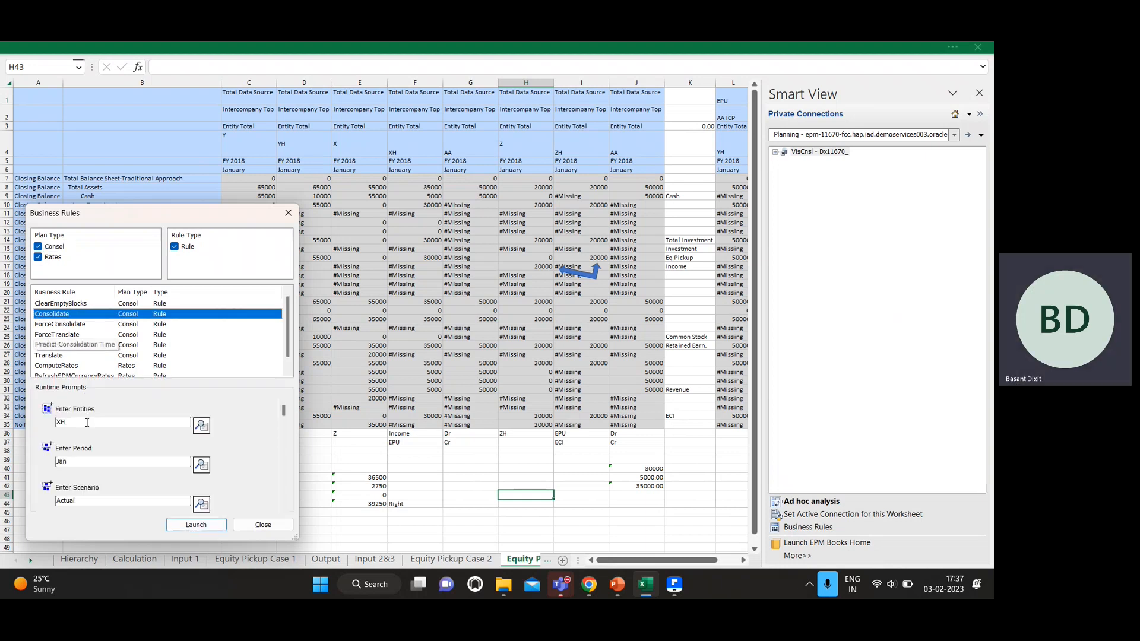
left_click(87, 423)
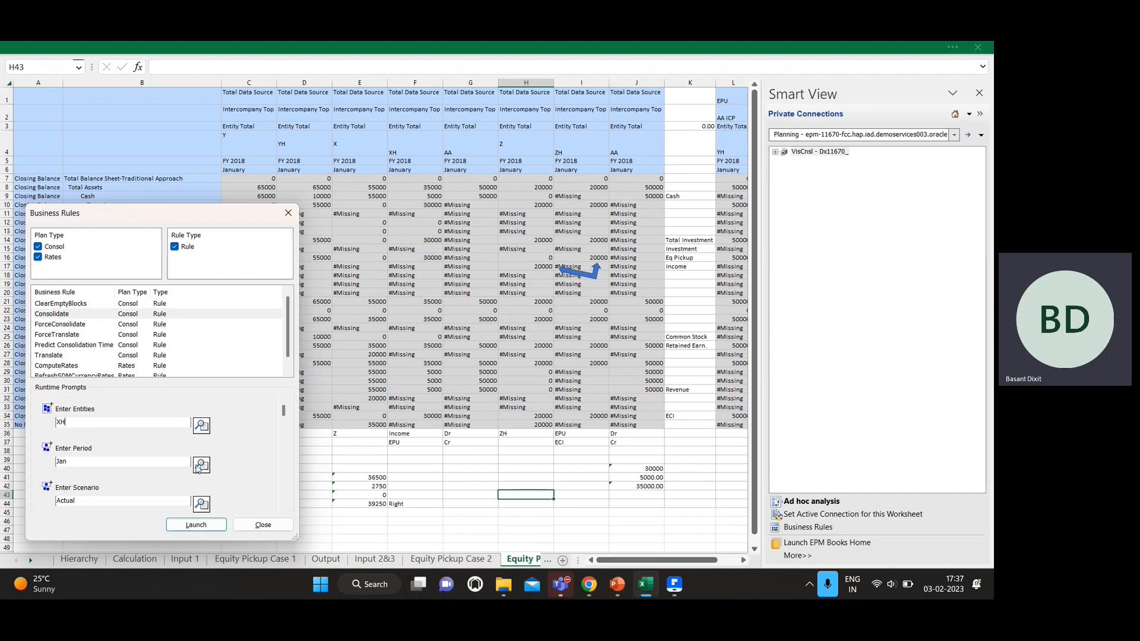
scroll(199, 468, "down", 2)
left_click(194, 526)
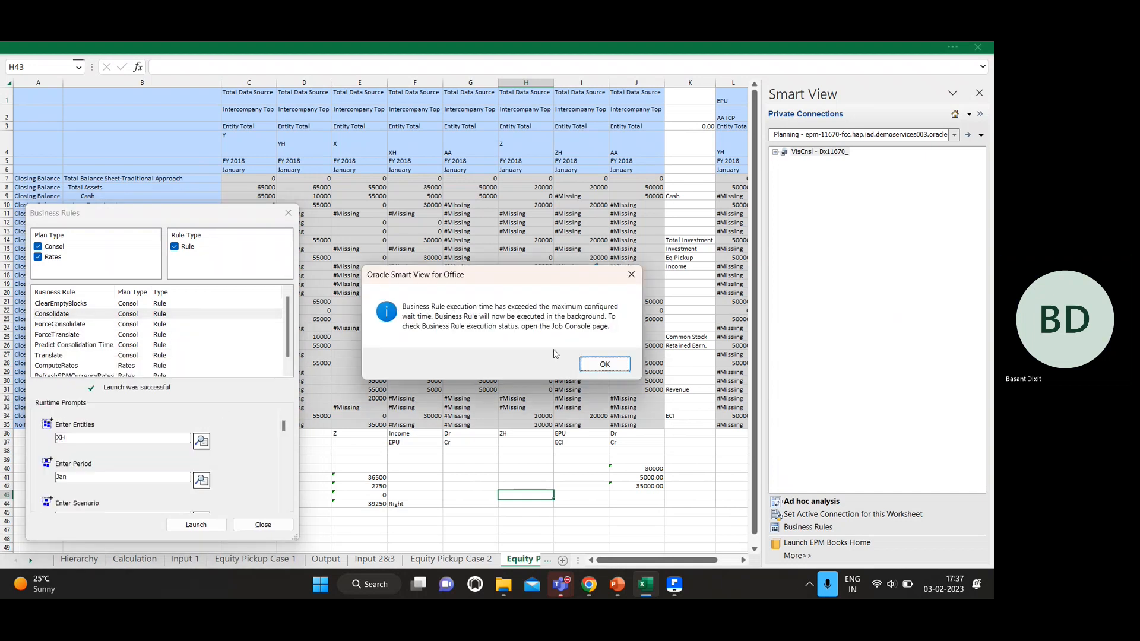
left_click(605, 364)
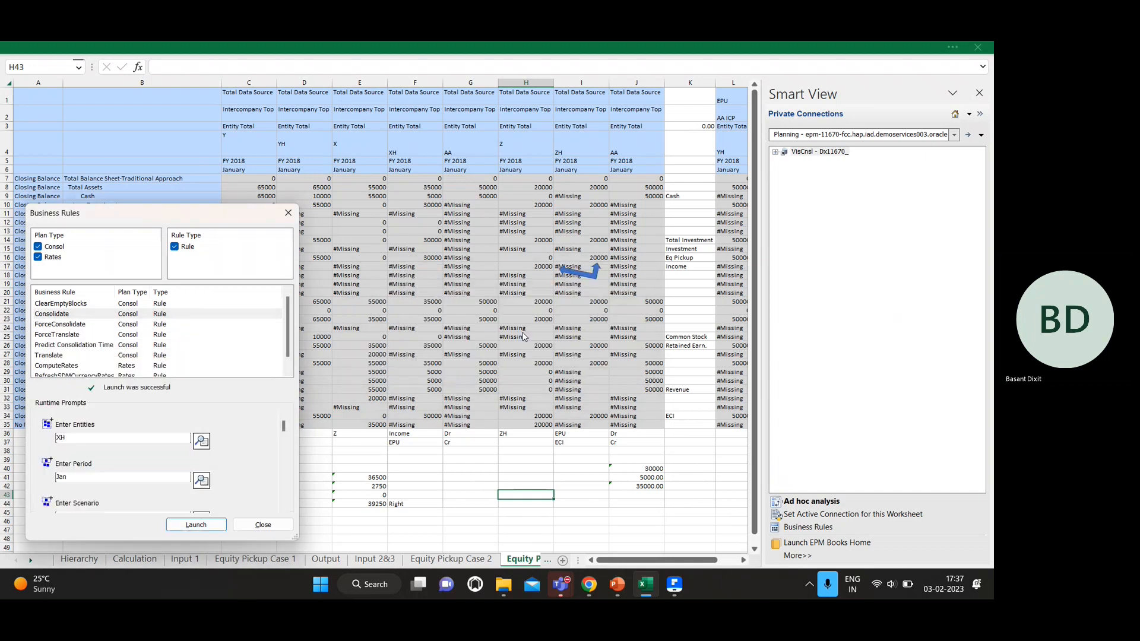
left_click(289, 214)
- Check the Consolidate job's status in the Job Console and refresh the Equity Pickup Case 3 grid
left_click(797, 555)
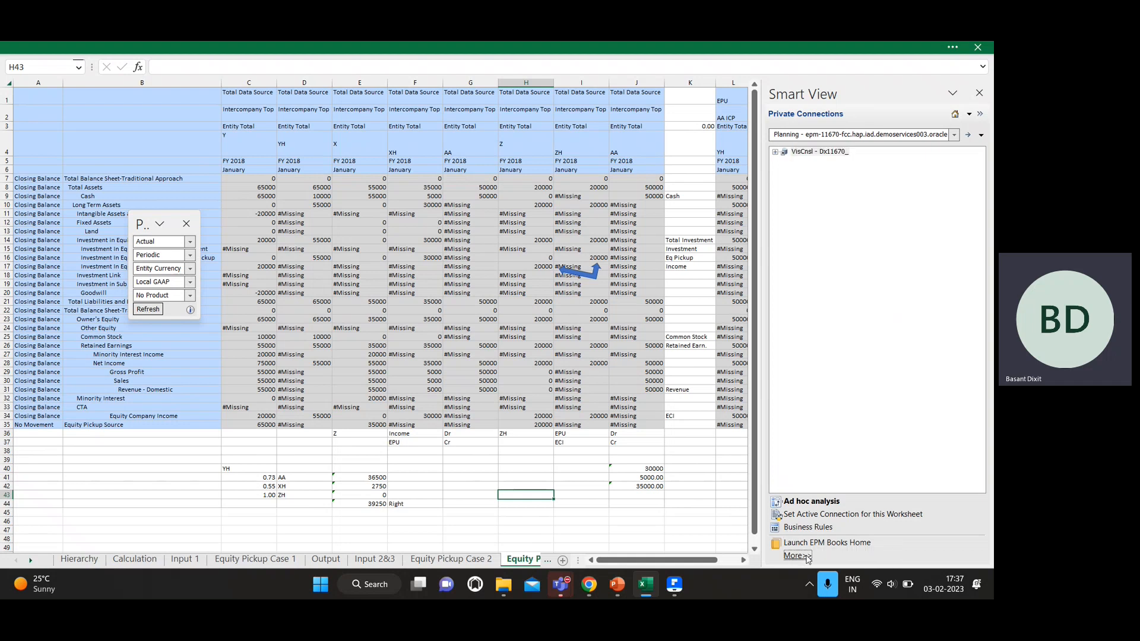
left_click(822, 474)
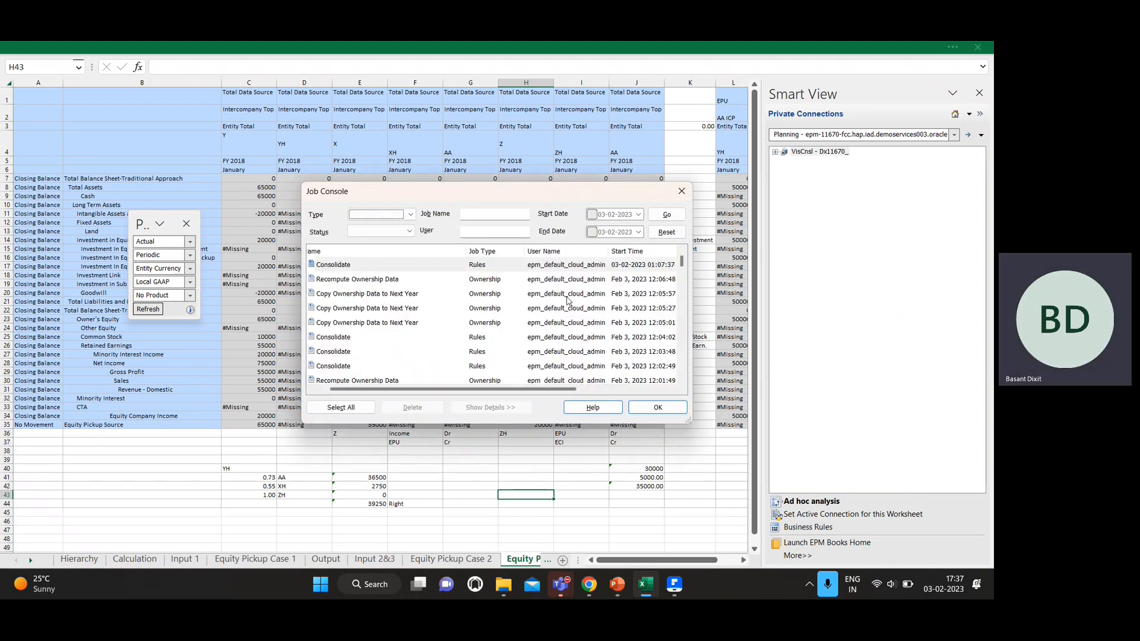
scroll(566, 300, "right", 3)
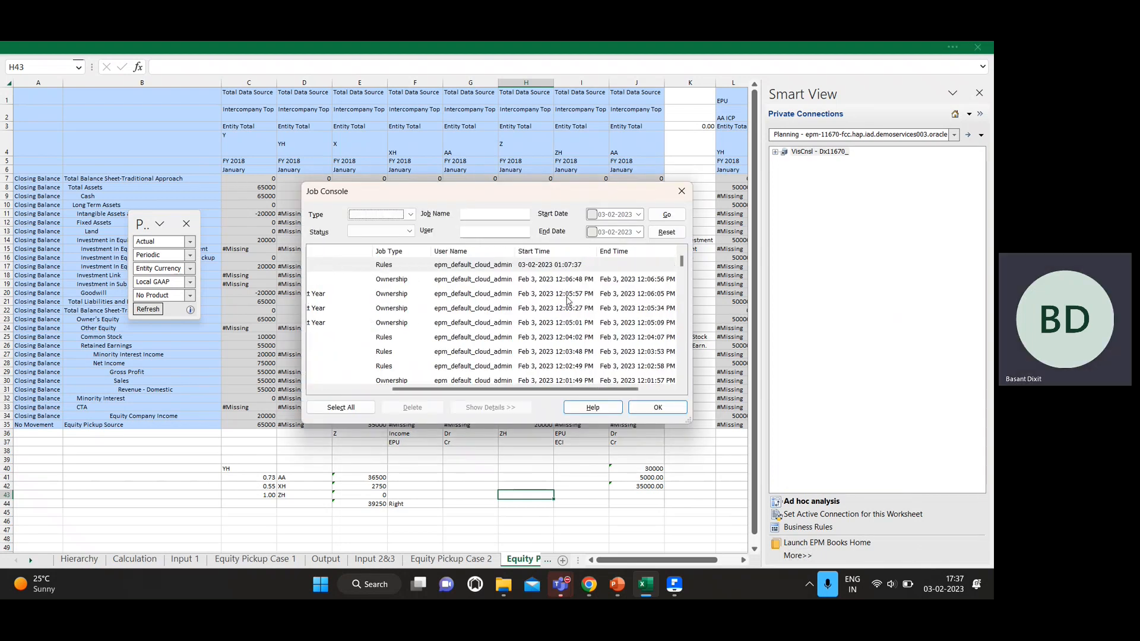
left_click(664, 214)
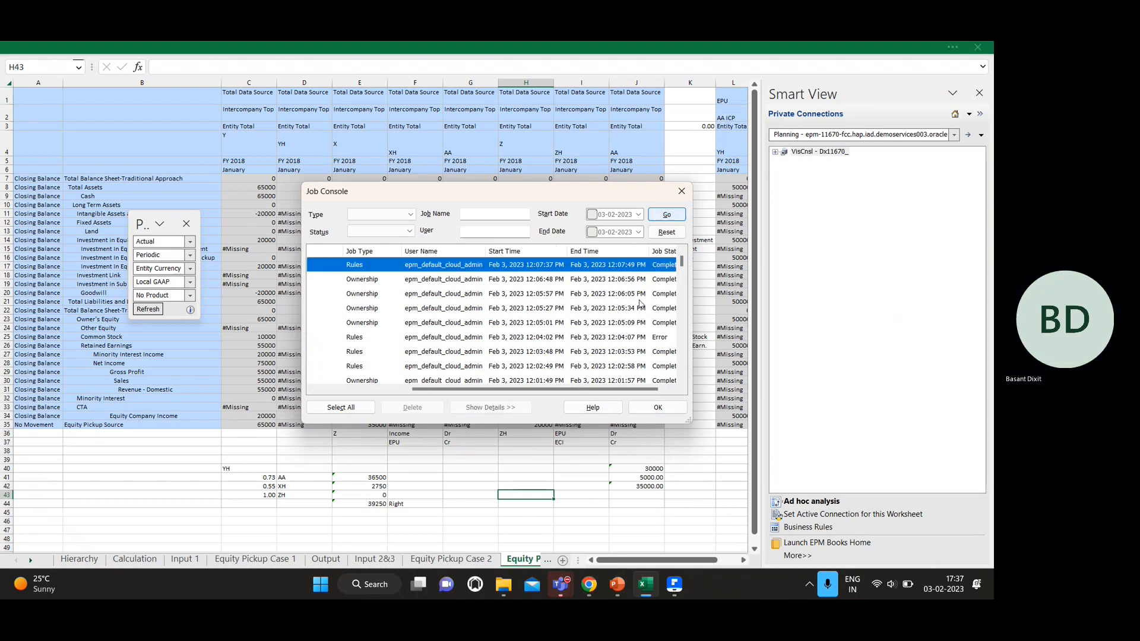
left_click(682, 190)
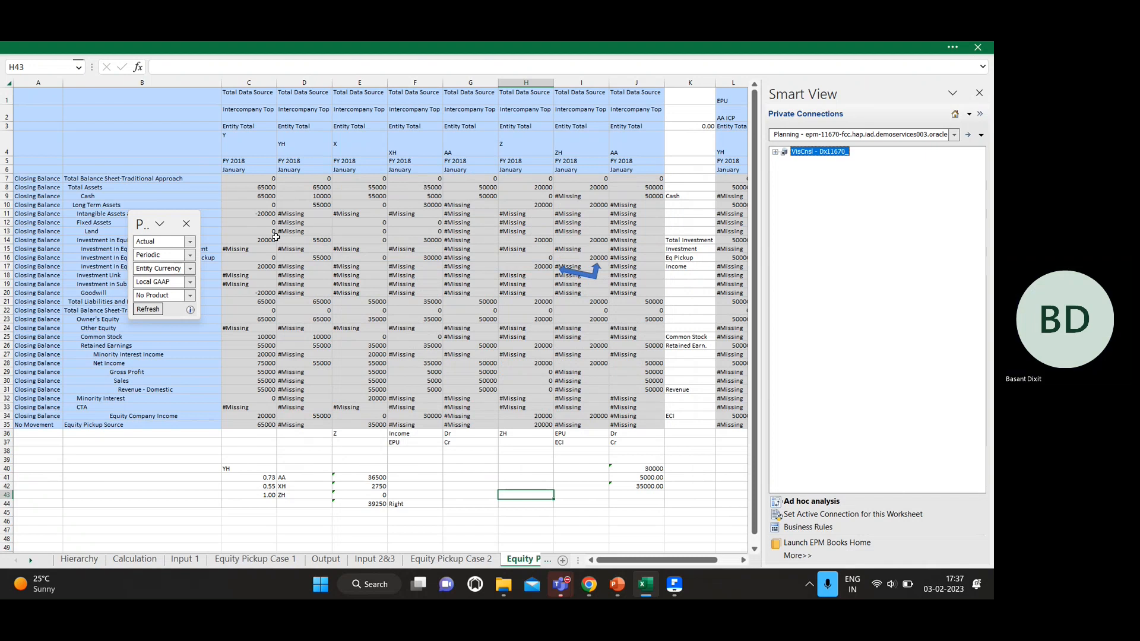
left_click(147, 310)
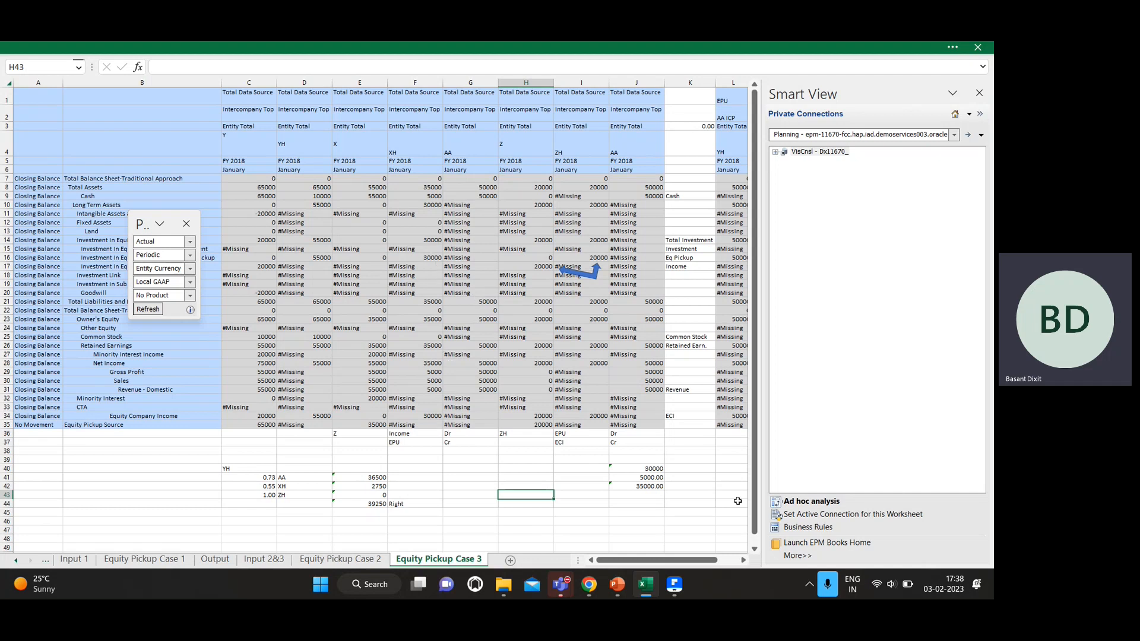
- Run the Consolidate business rule for entity YH, period Jan, scenario Actual
left_click(808, 526)
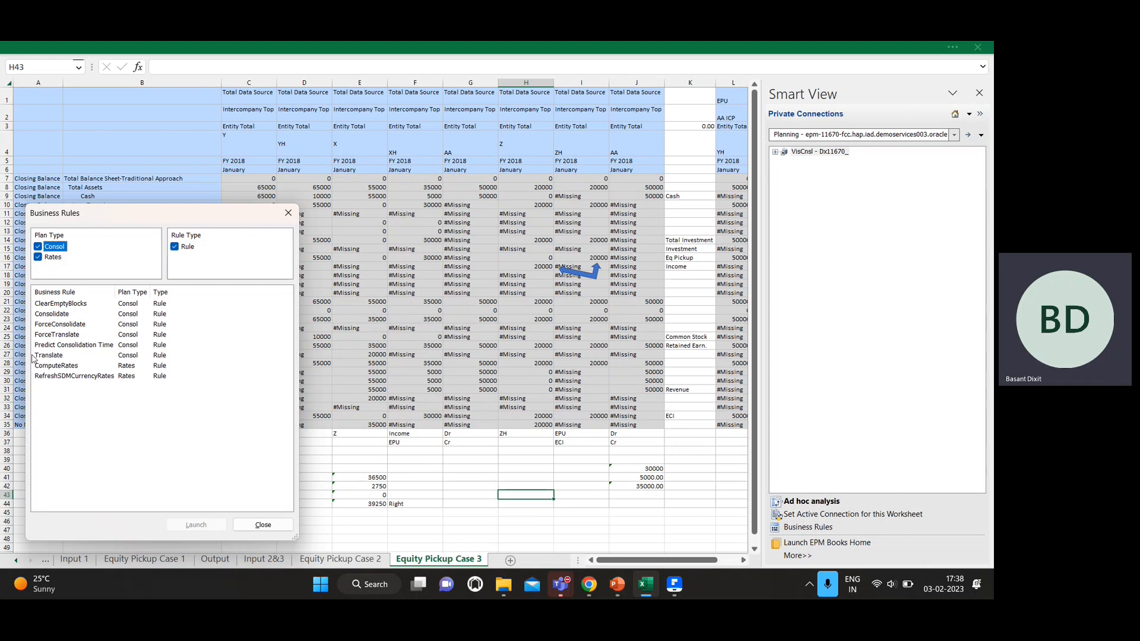
left_click(77, 313)
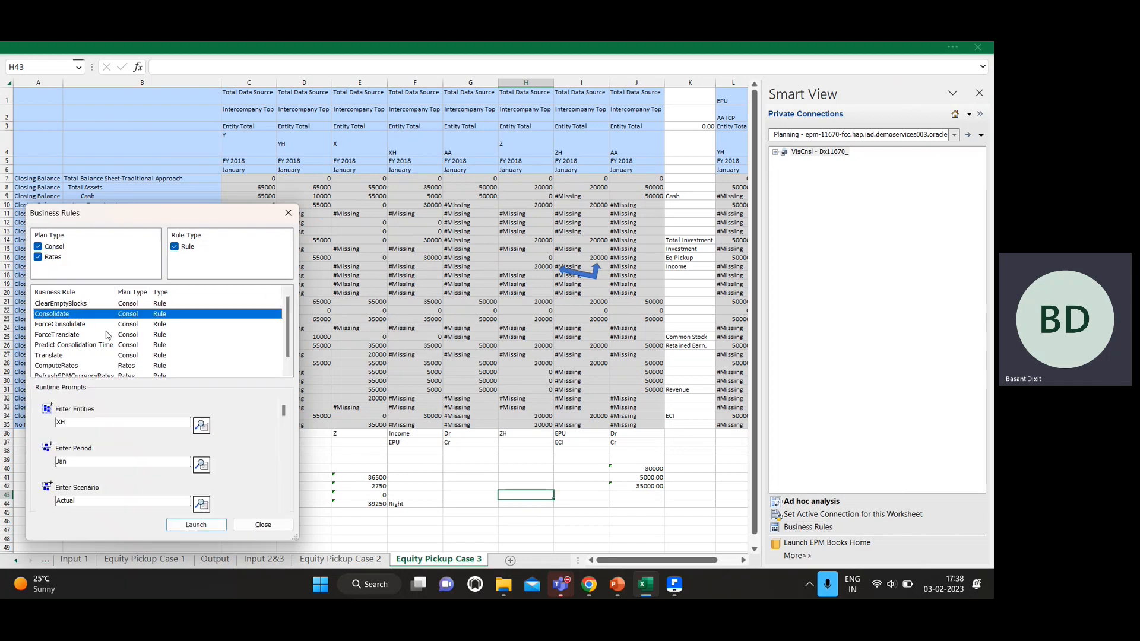
left_click(76, 422)
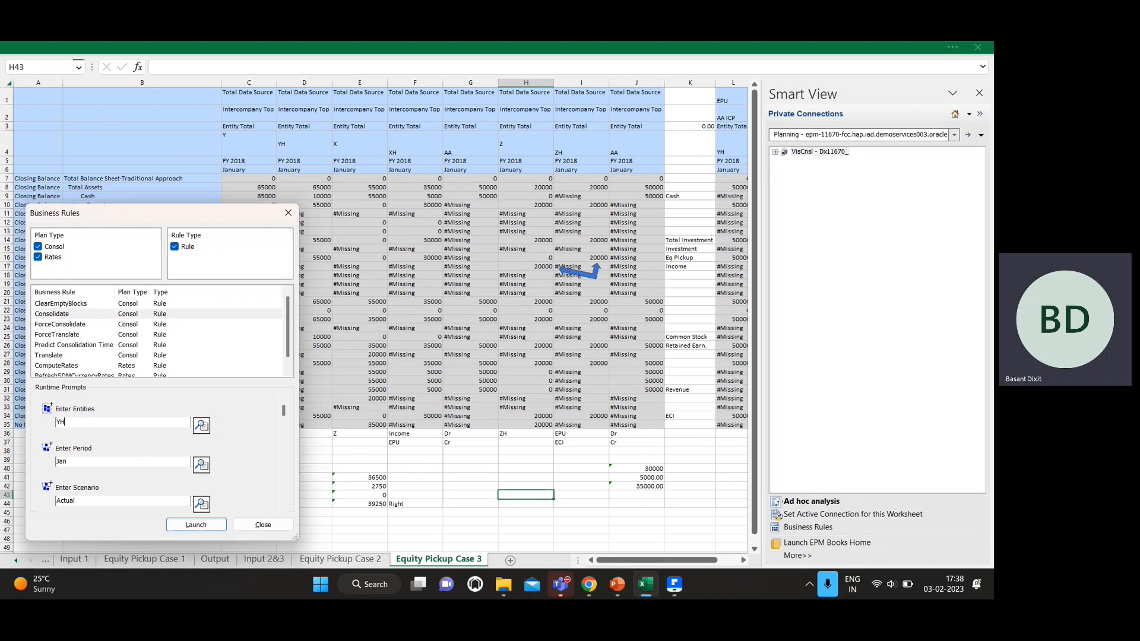
left_click(215, 525)
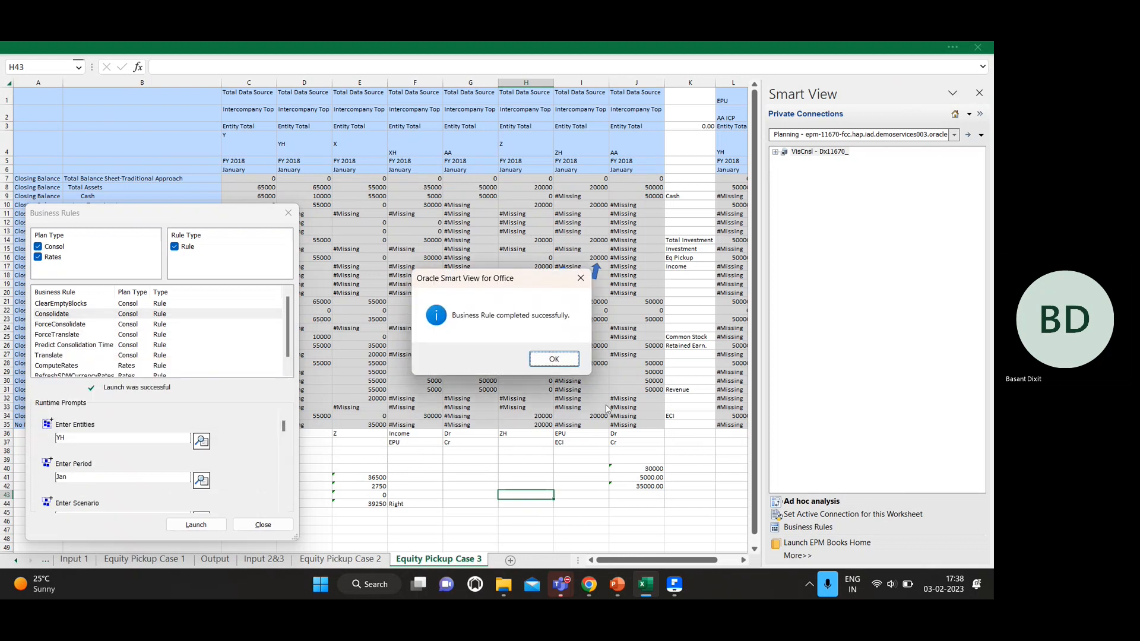
left_click(554, 358)
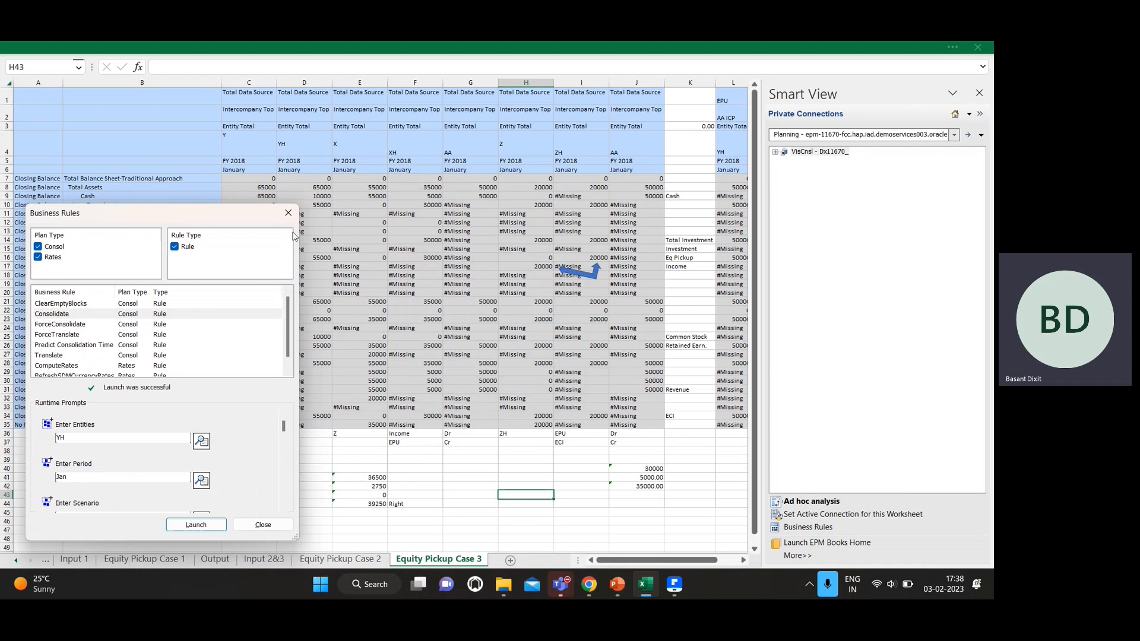
left_click(288, 213)
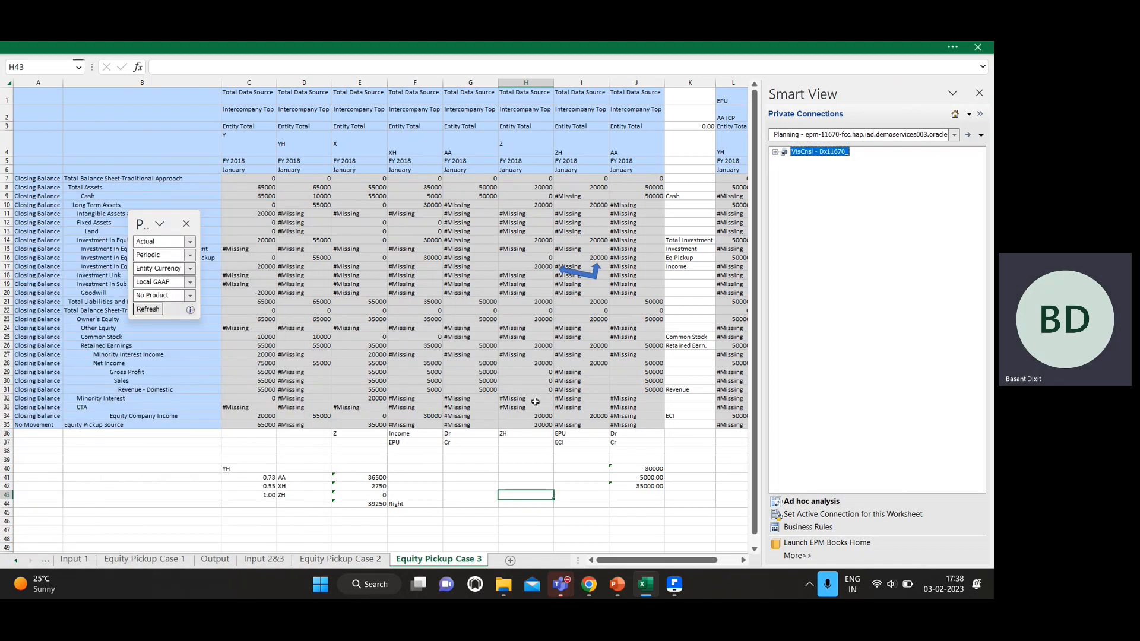
- Refresh the Smart View data on the Equity Pickup Case 3 sheet
key("alt")
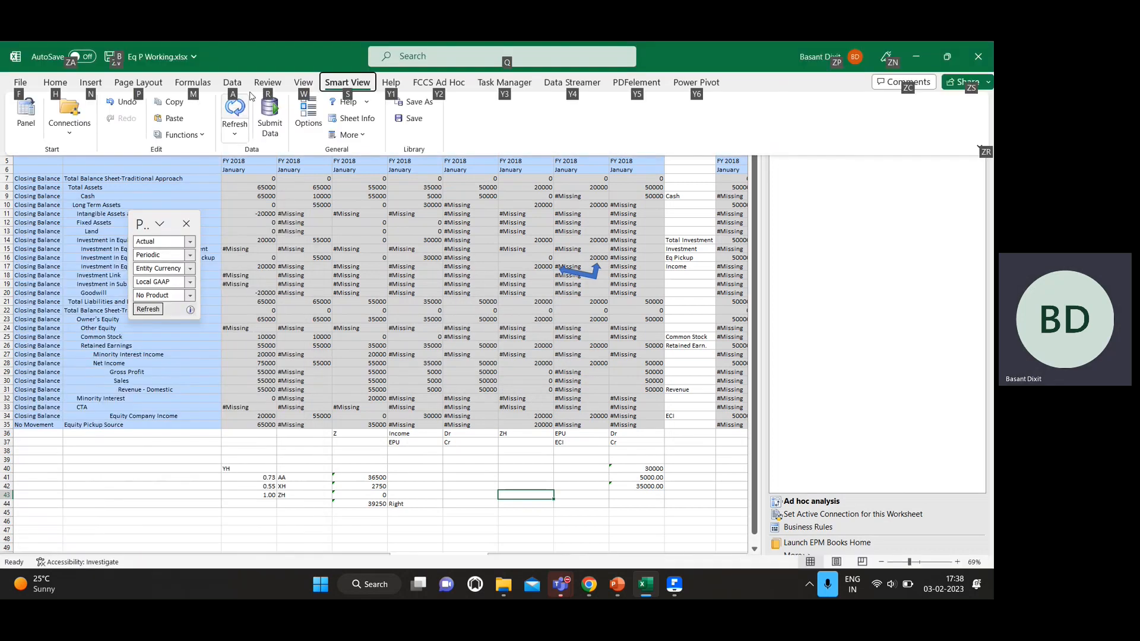
left_click(234, 110)
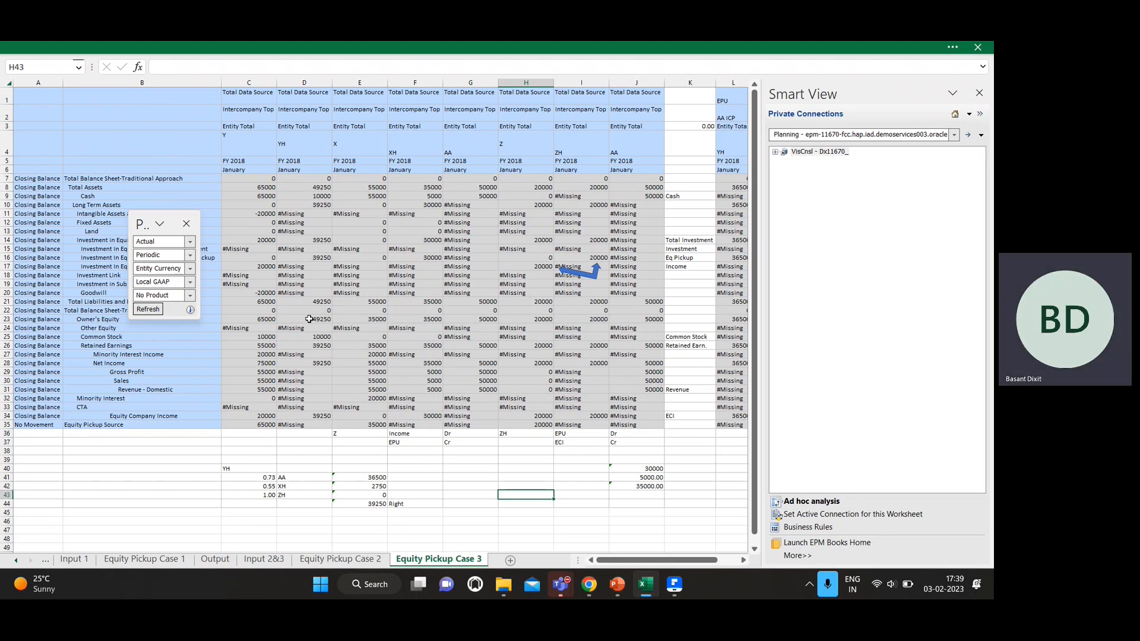
key("alt+Tab")
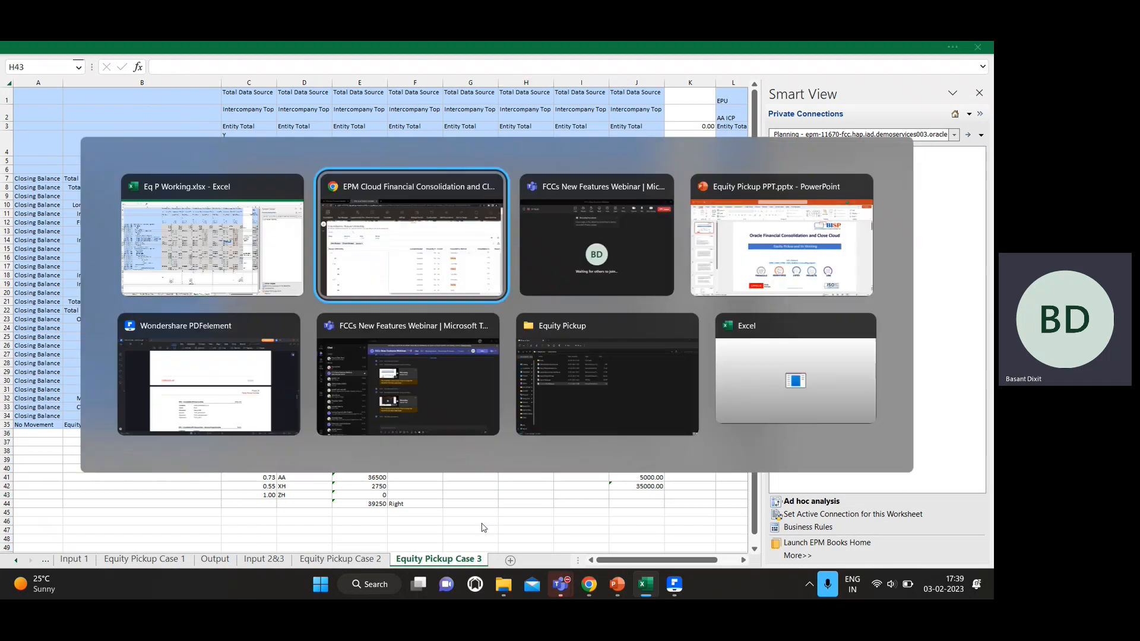
key("alt+Tab")
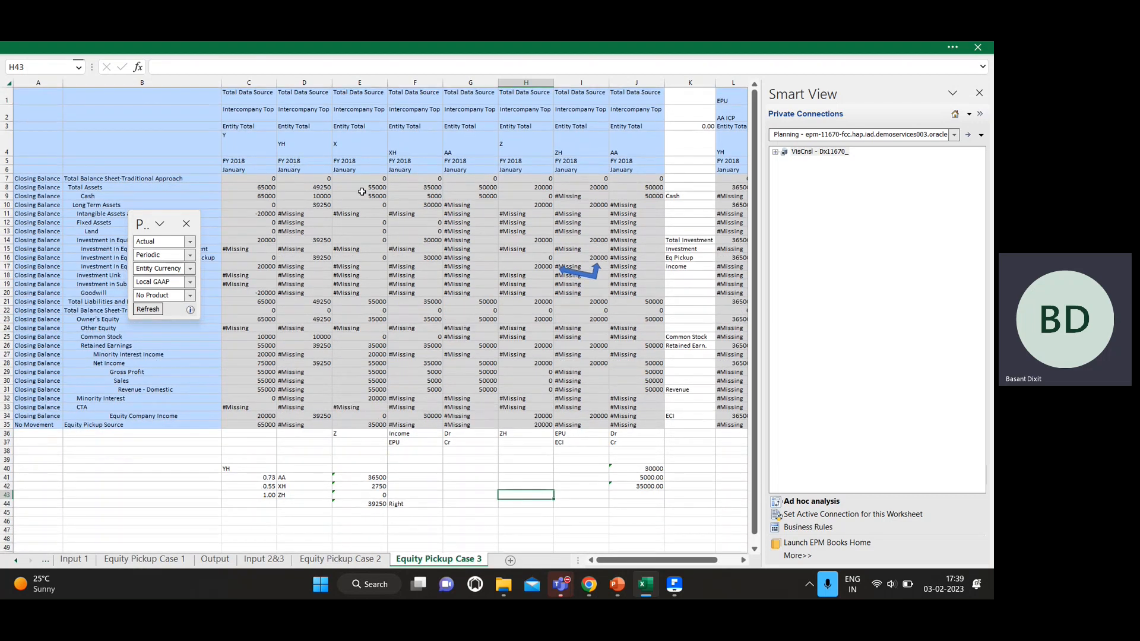
- Make the holding entity headers ZH, XH and YH bold in row 4 of the Equity Pickup Case 3 sheet
left_click(411, 137)
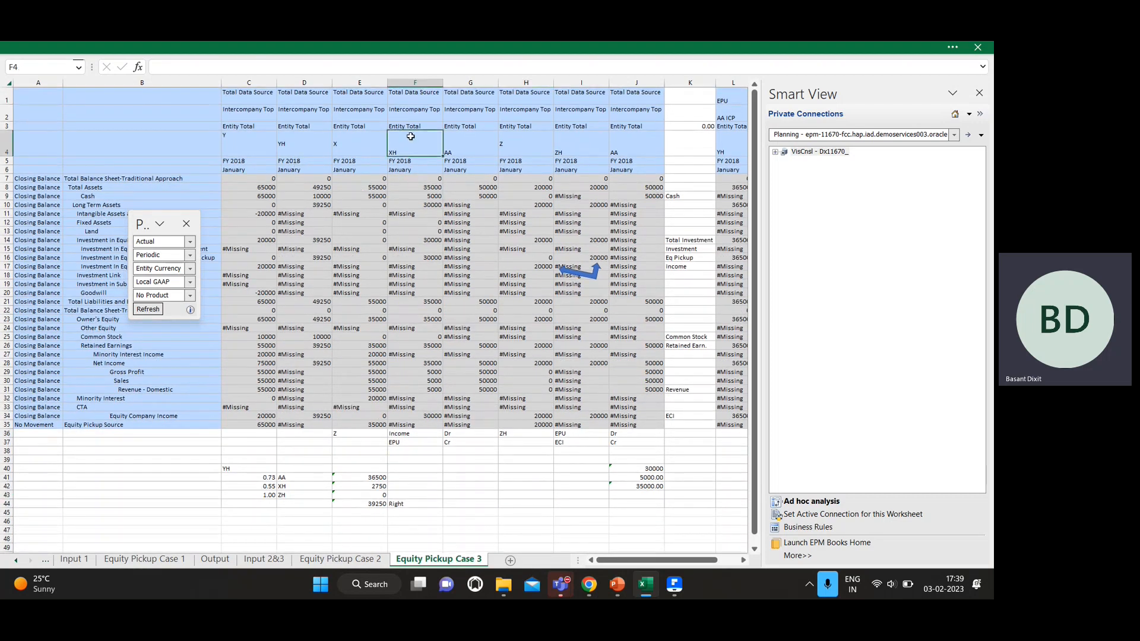
left_click(561, 141)
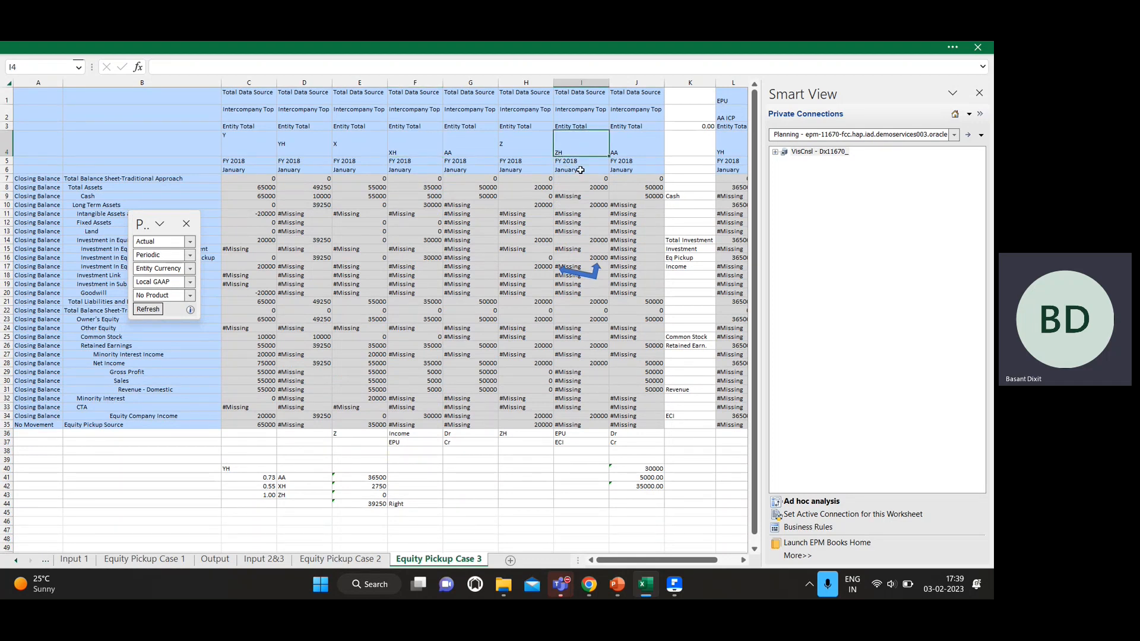
key("Left")
key("Left")
key("Left")
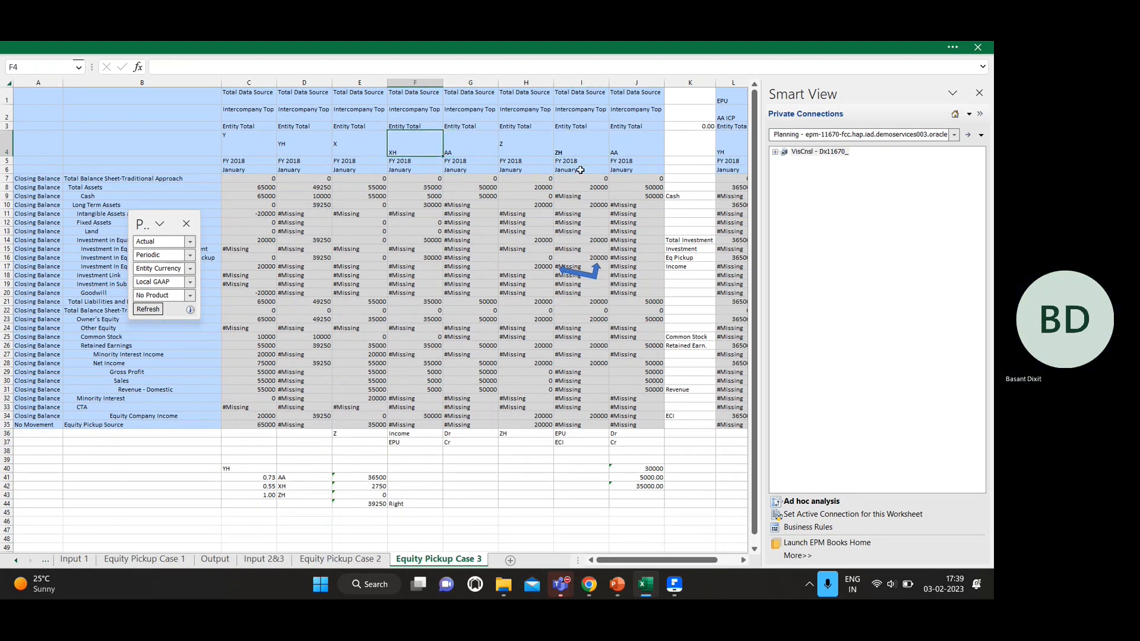
key("ctrl+b")
key("Left")
key("Left")
key("ctrl+b")
key("Down")
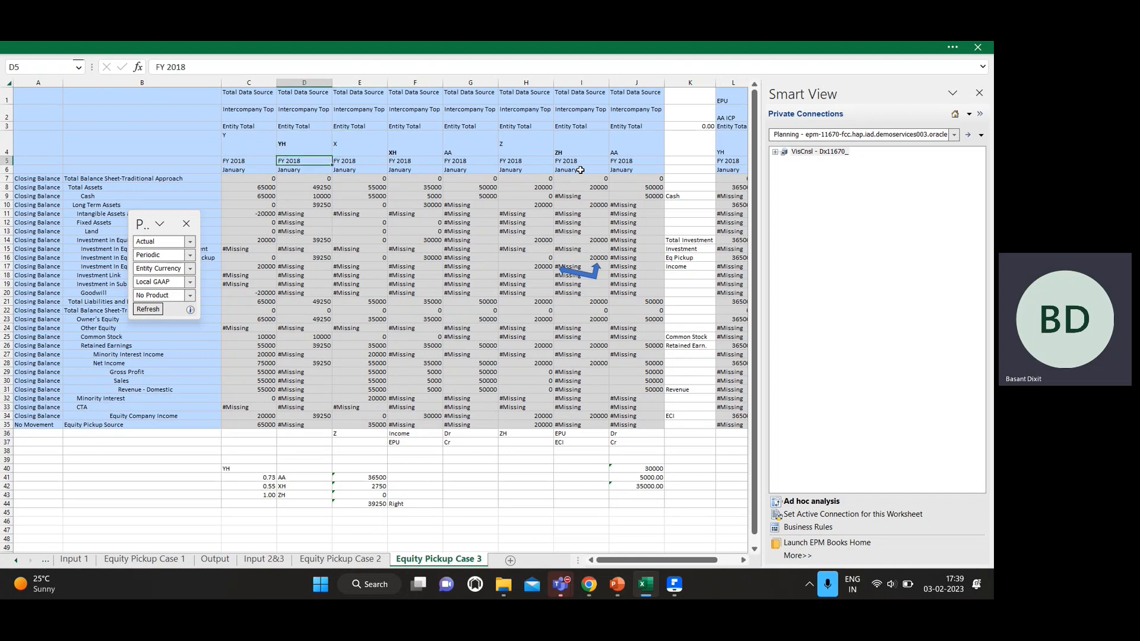
key("Right")
key("Down")
key("Right")
key("Down")
key("Right")
key("Down")
key("Right")
key("Down")
key("Right")
key("Down")
key("Right")
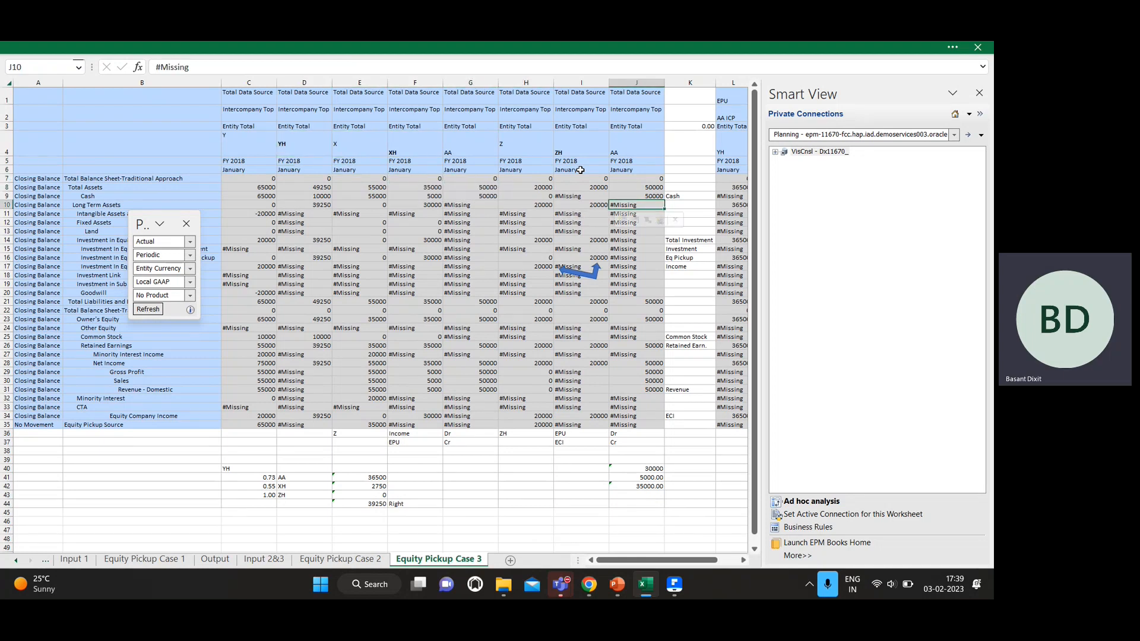
- Review the FY 2018 January inputs of all entities on the Input 2&3 sheet and return to Equity Pickup Case 3
left_click(262, 562)
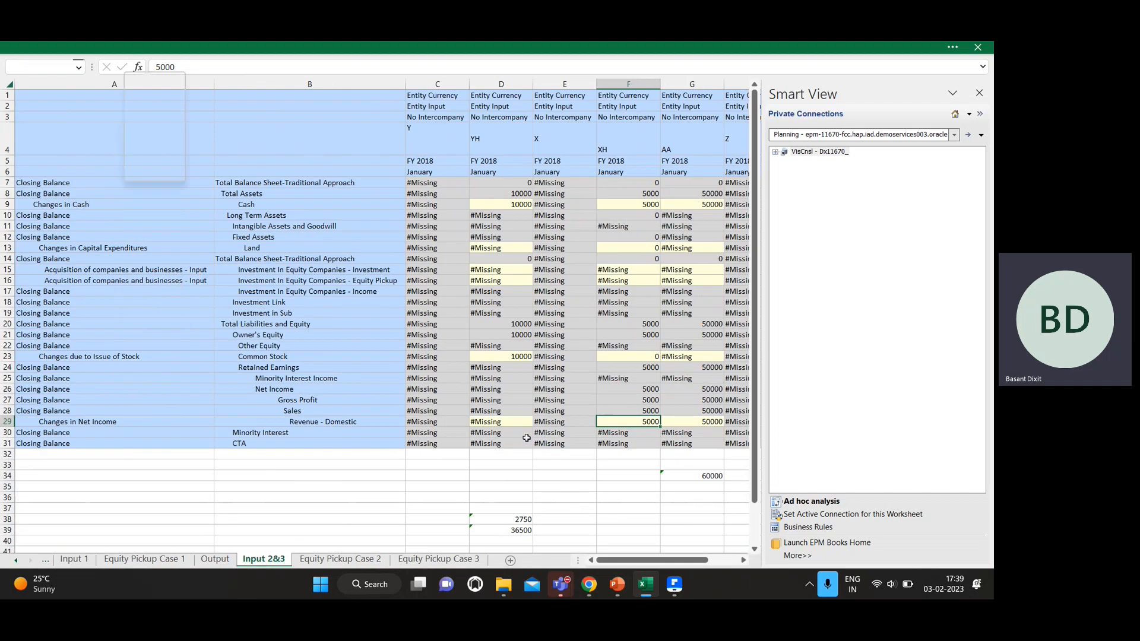
scroll(511, 439, "right", 6)
scroll(487, 442, "left", 2)
scroll(488, 442, "right", 2)
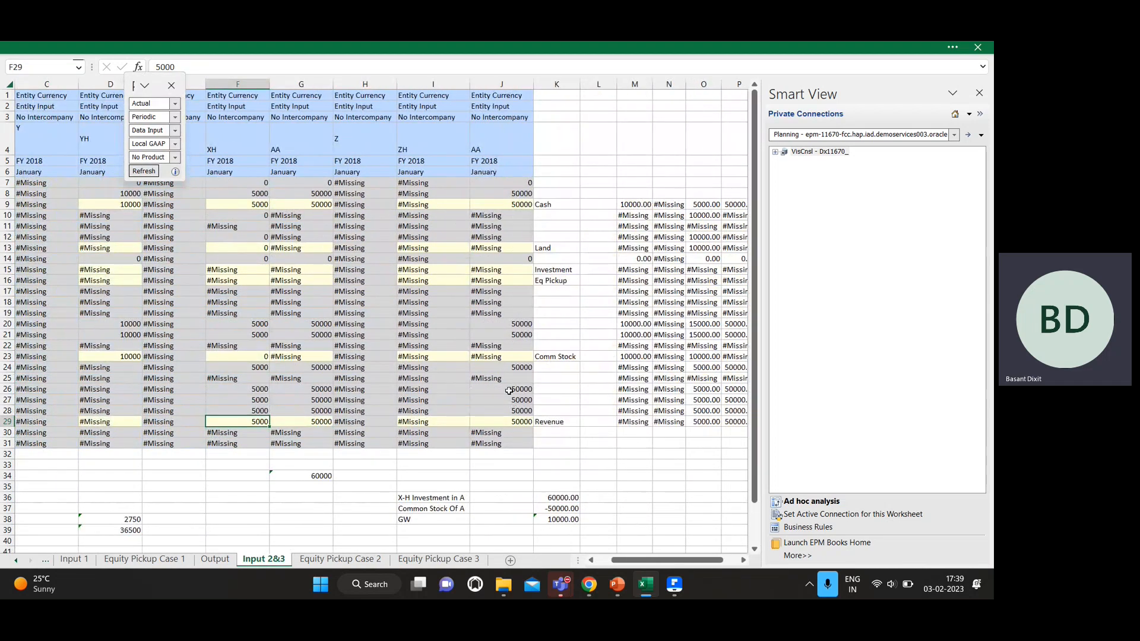
left_click(439, 560)
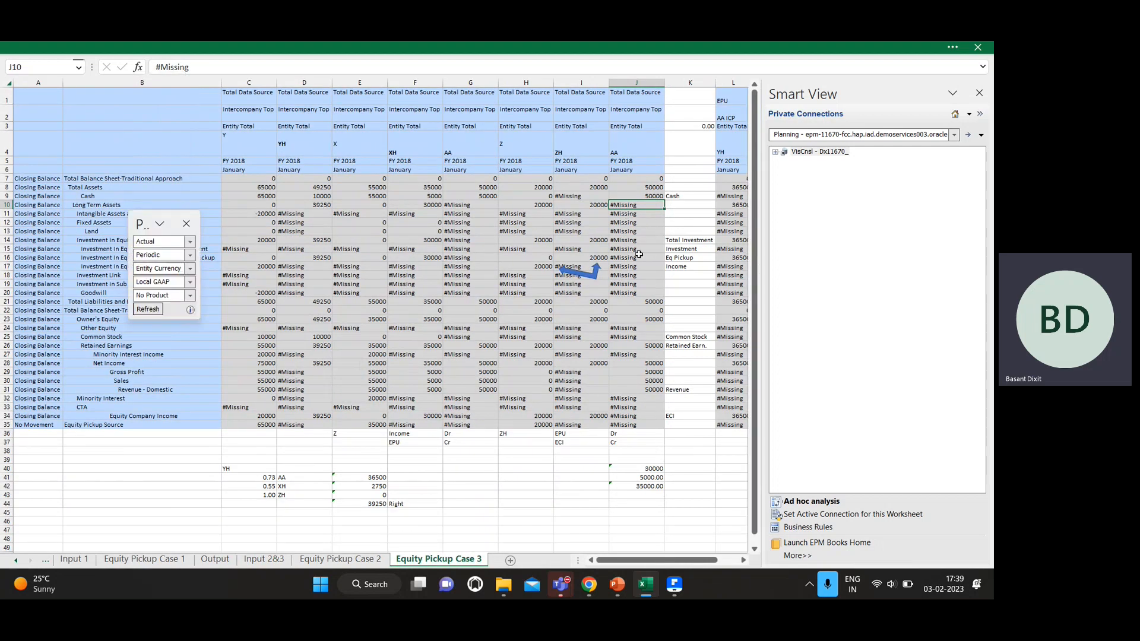
- Enter a check calculation of ZH's equity pickup amount in cell K6 of the Equity Pickup Case 3 sheet
left_click(586, 258)
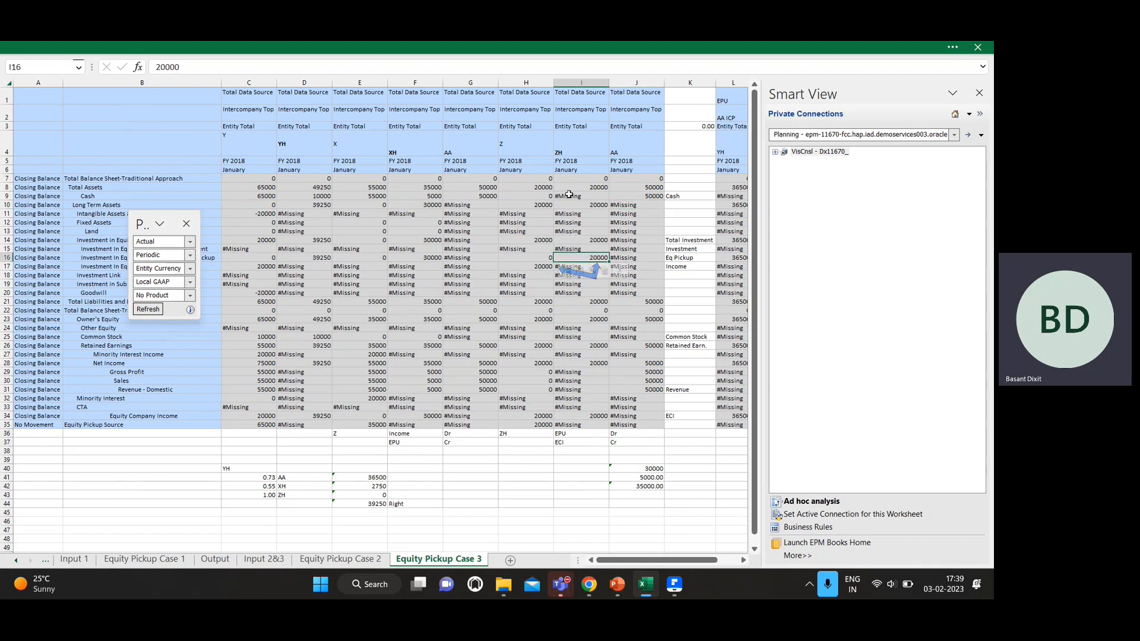
left_click(554, 145)
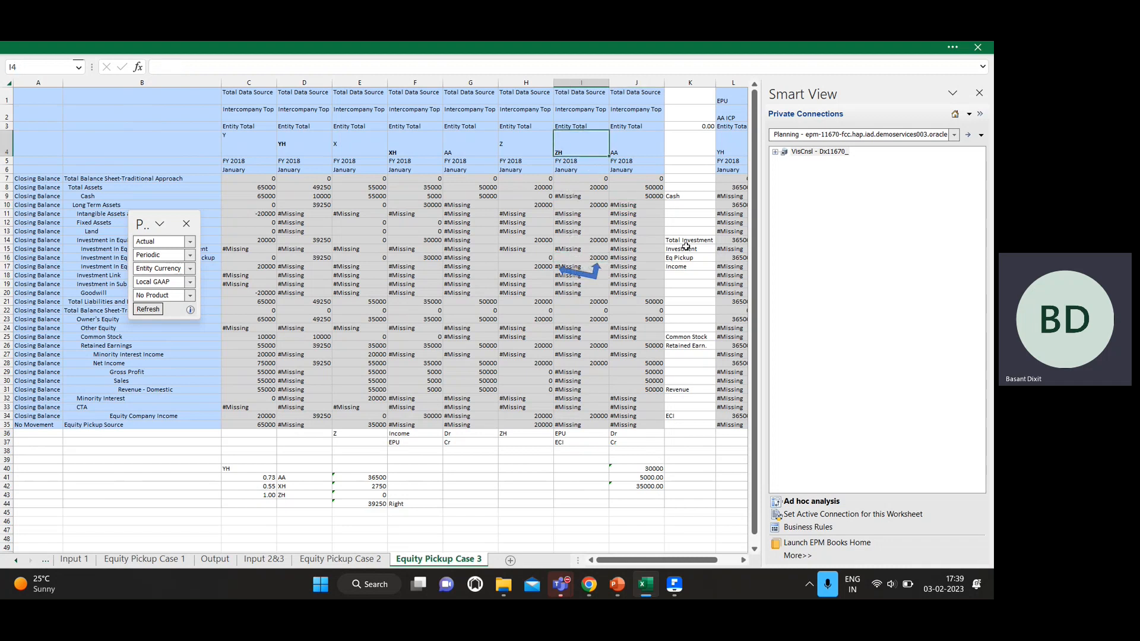
left_click(687, 171)
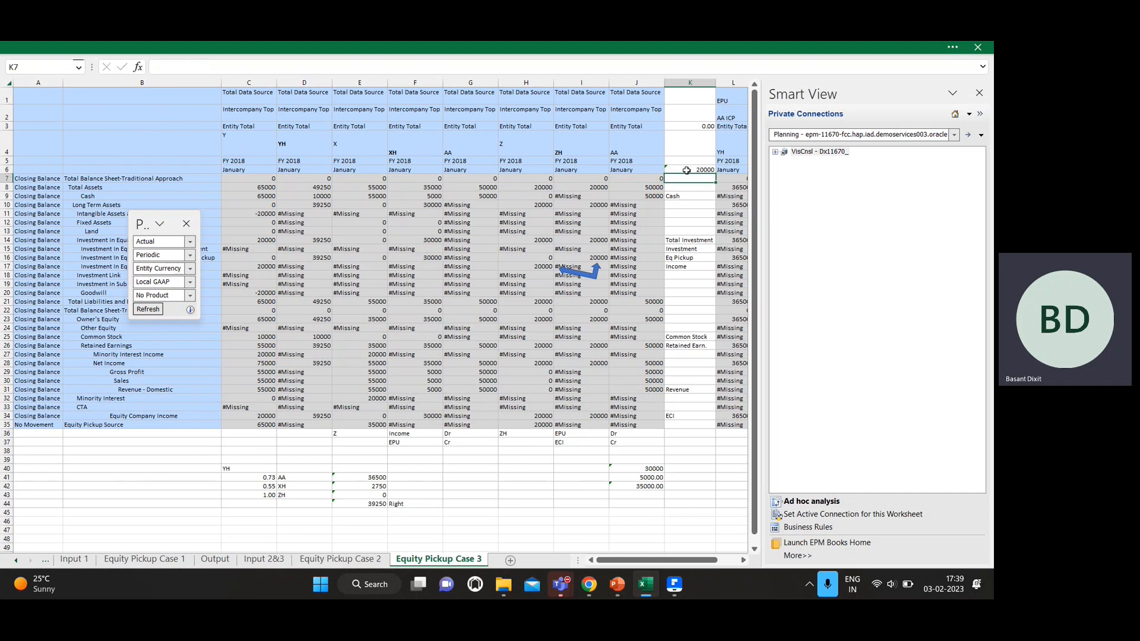
- Move the floating POV toolbar up and away from the Investment in Equity Companies row labels on the Equity Pickup Case 3 sheet
key("Return")
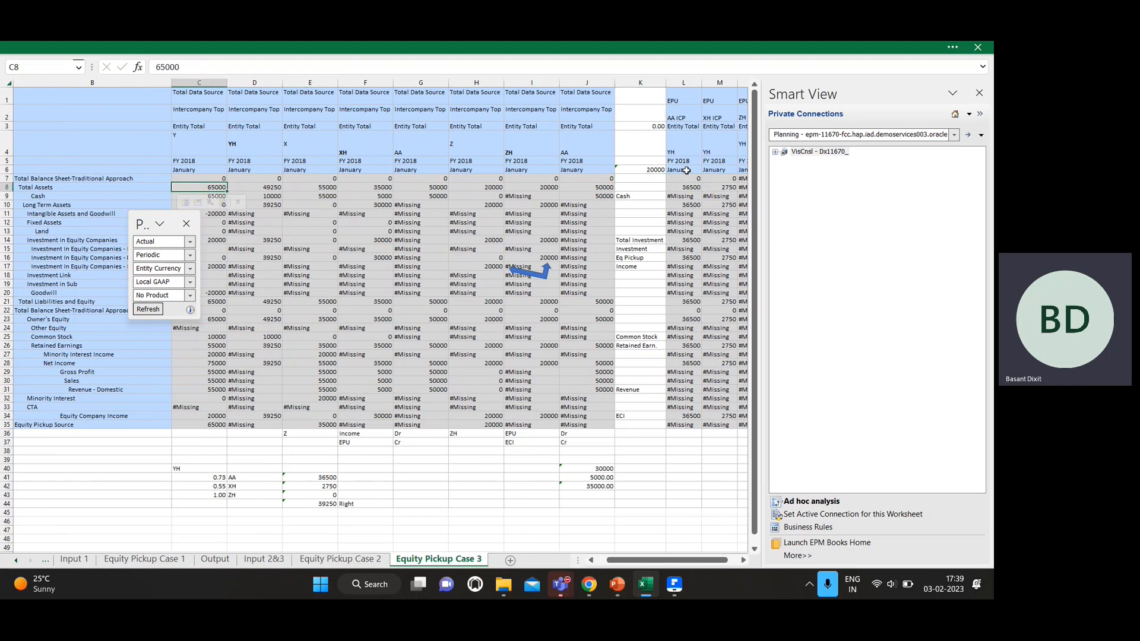
left_click(365, 205)
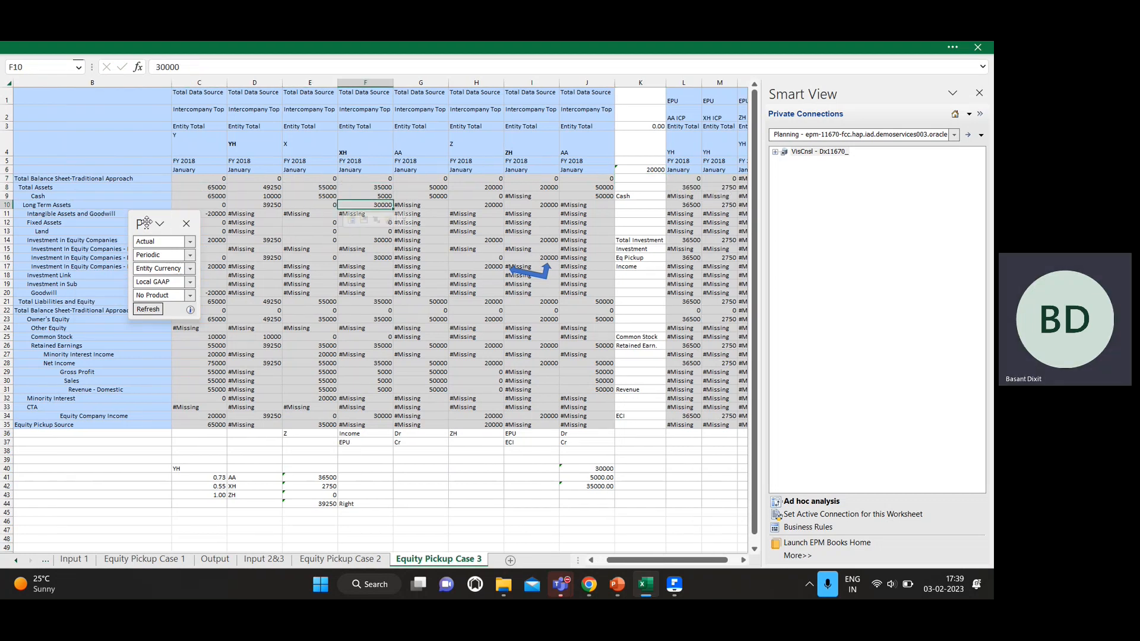
left_click_drag(137, 223, 57, 110)
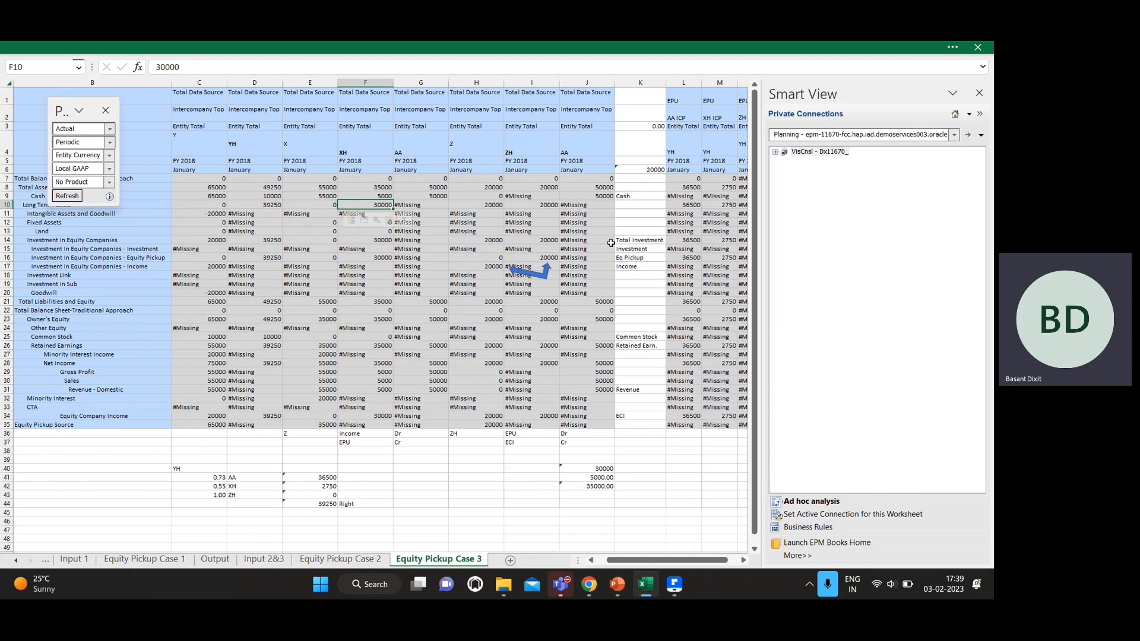
- Compare the Equity Pickup row with the total Investment in Equity Companies row across the entities
left_click(538, 257)
key("shift+space")
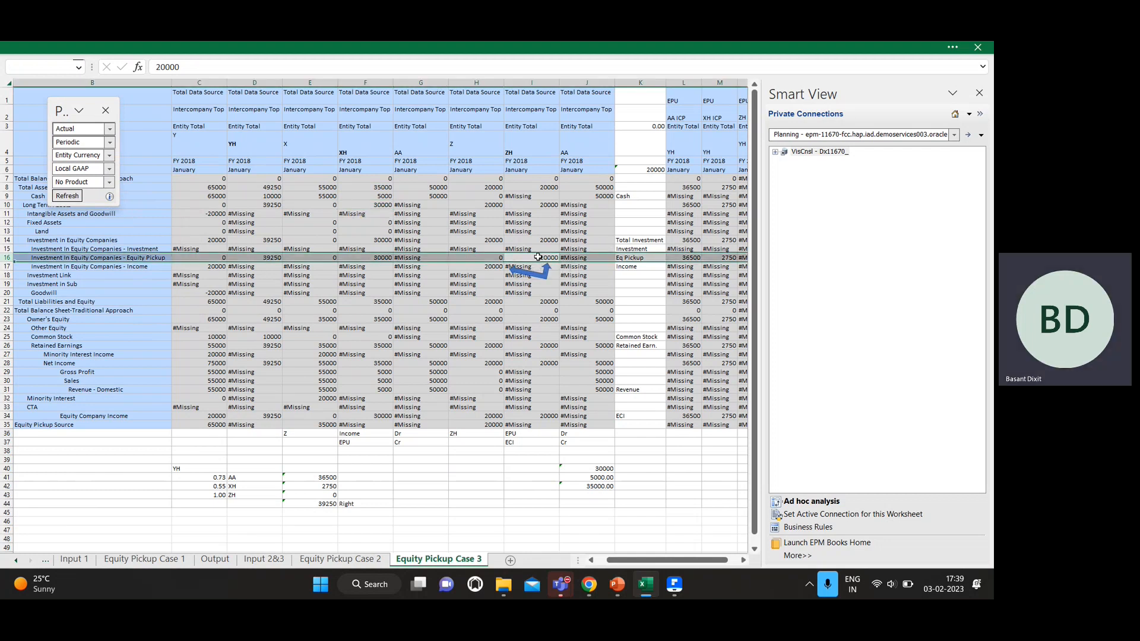
key("Up")
key("Up")
key("shift+space")
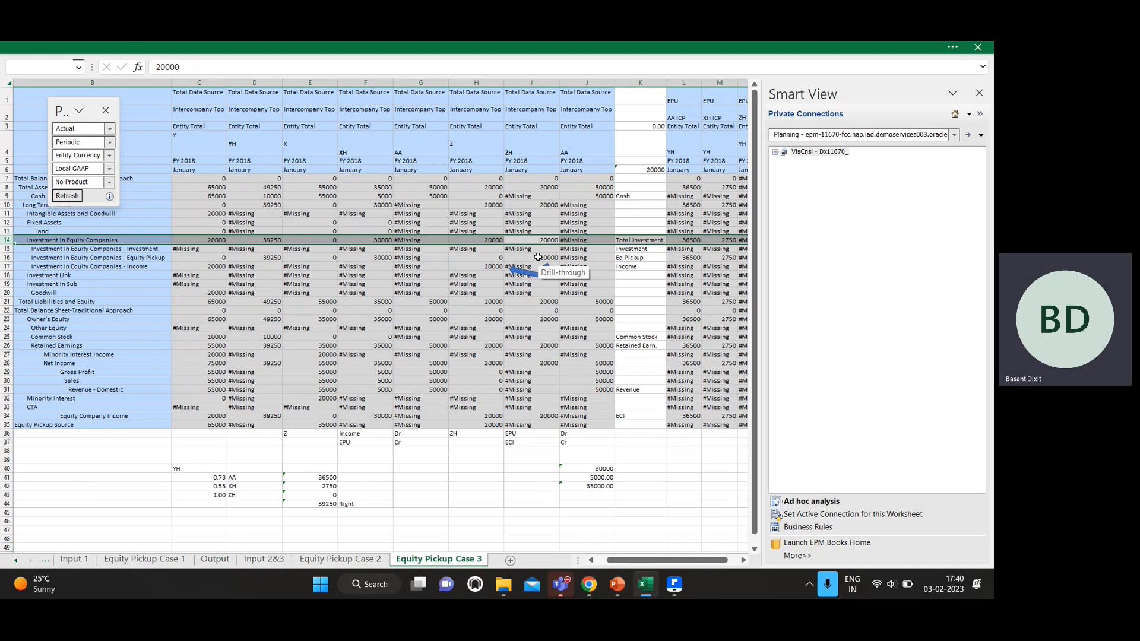
- Close the Smart View pane and enlarge the view of the Equity Pickup Case 3 sheet
scroll(534, 263, "up", 2)
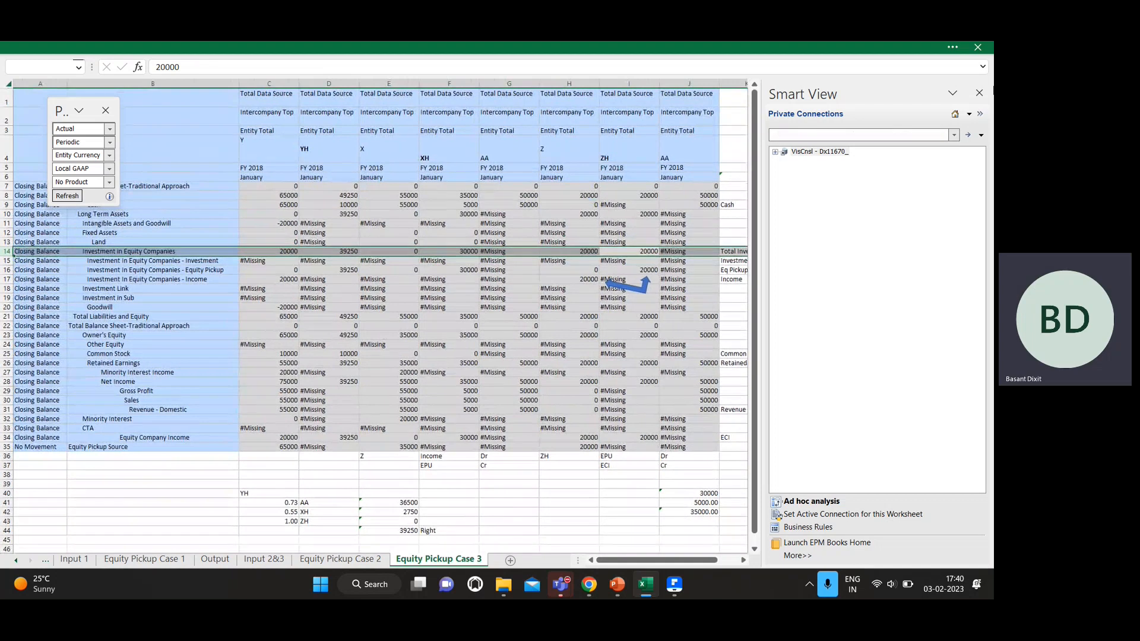
left_click(980, 91)
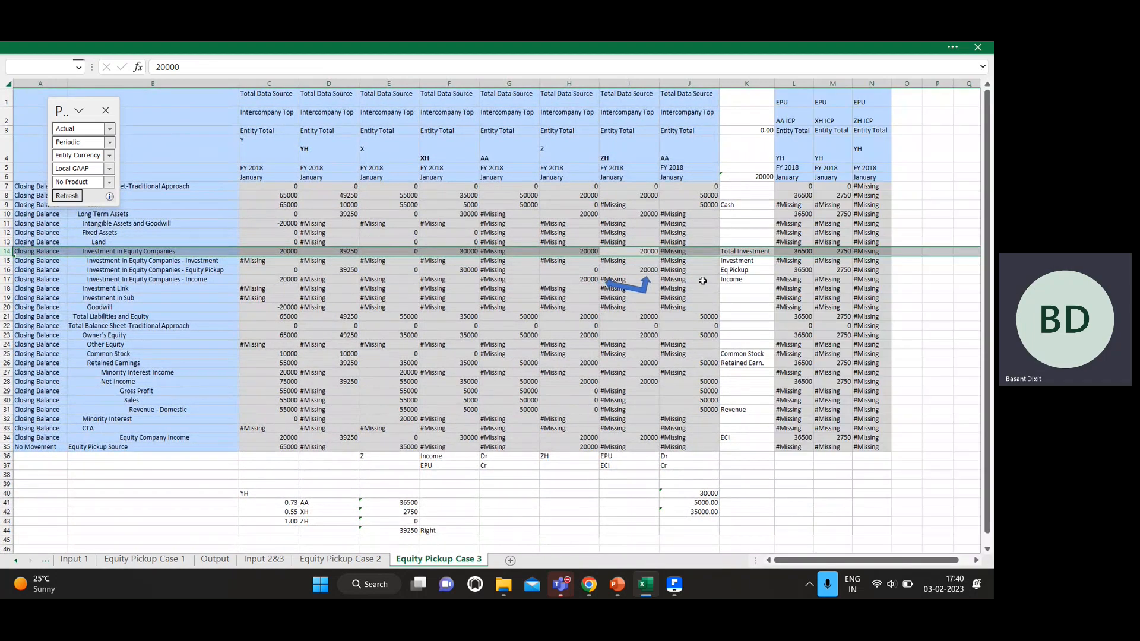
scroll(703, 283, "up", 2)
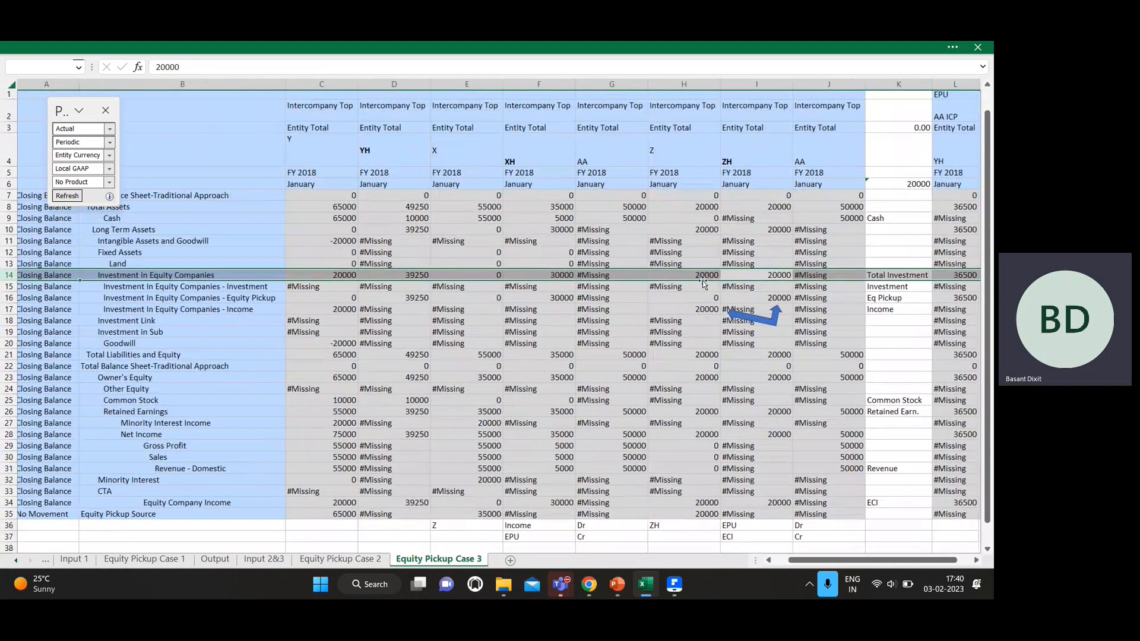
- Examine ZH's equity pickup amount against Z's Investment in Equity Companies - Income amount and the accounts below them
left_click(814, 332)
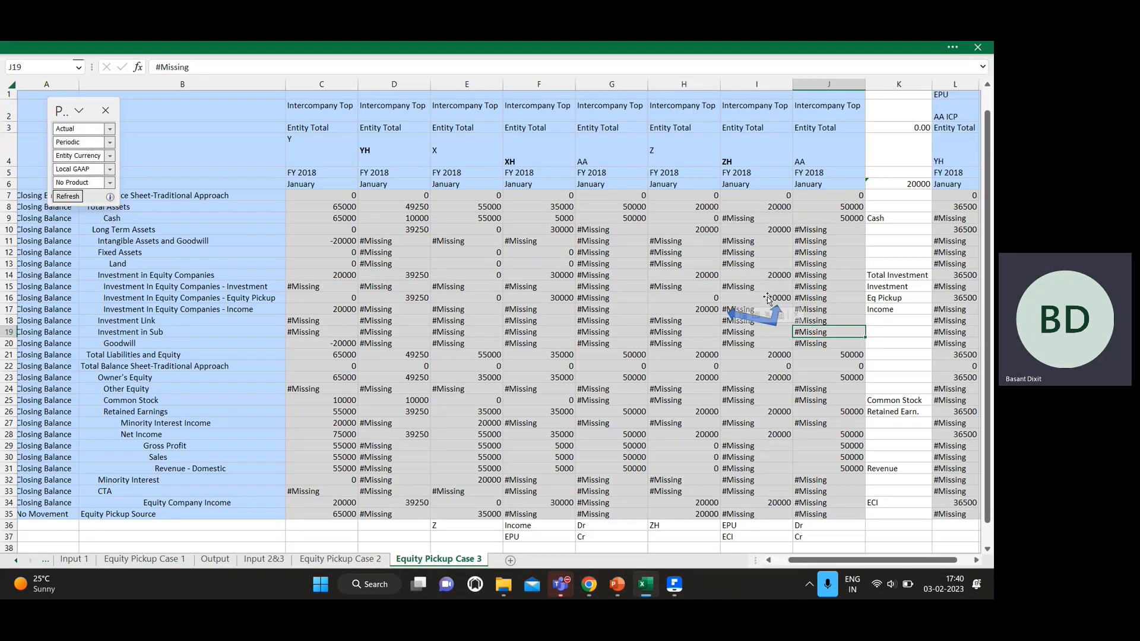
left_click(768, 298)
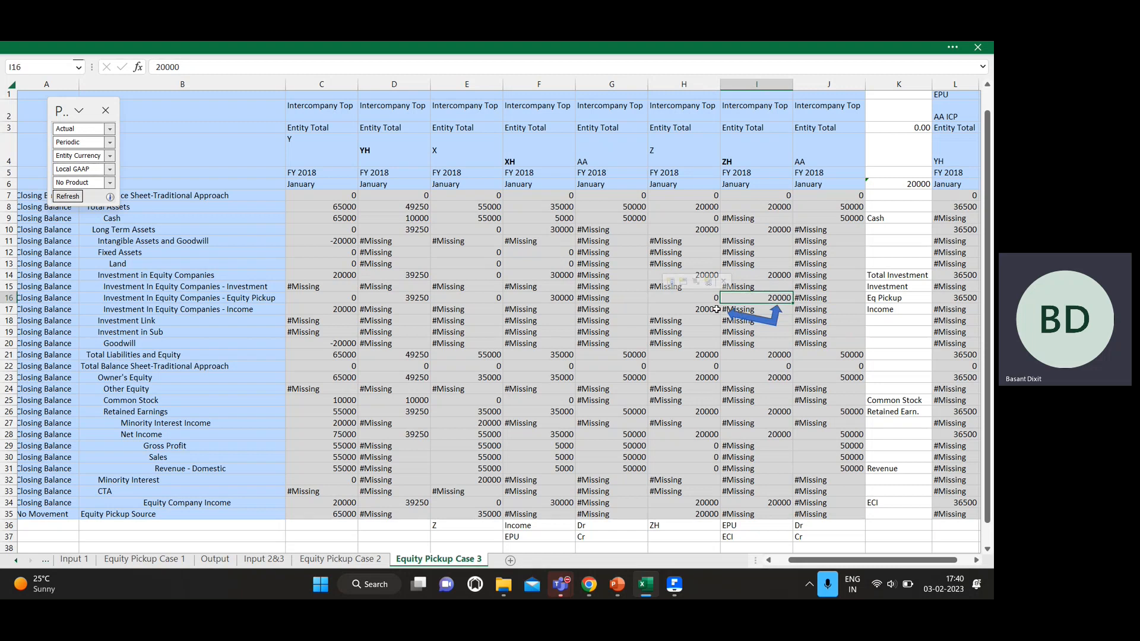
key("Down")
key("Down")
key("Down")
key("Down")
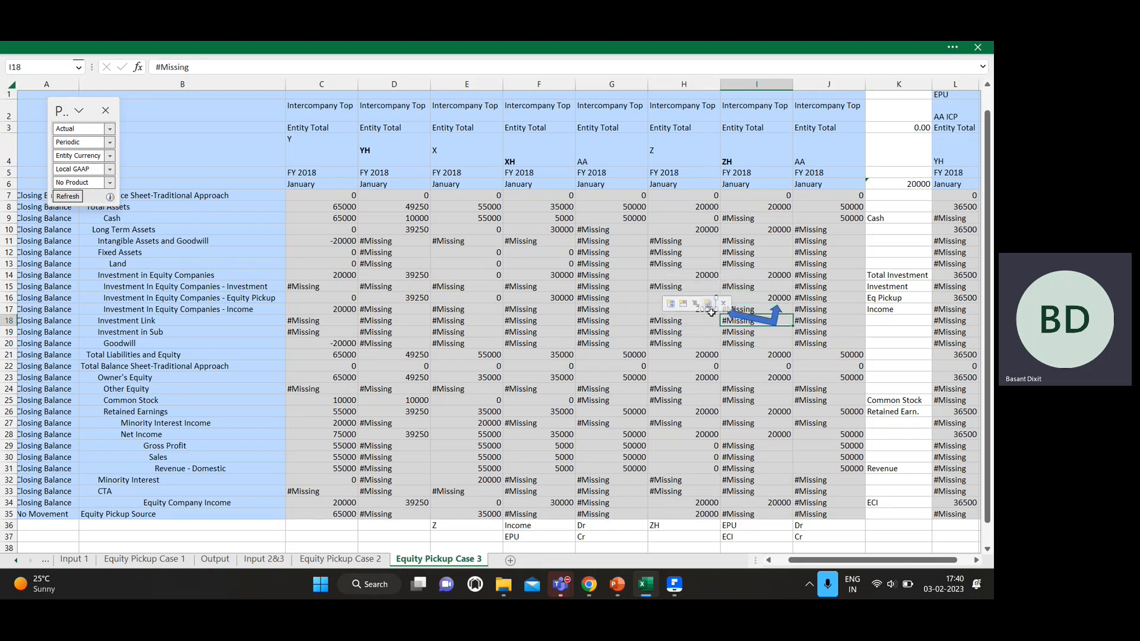
left_click(711, 312)
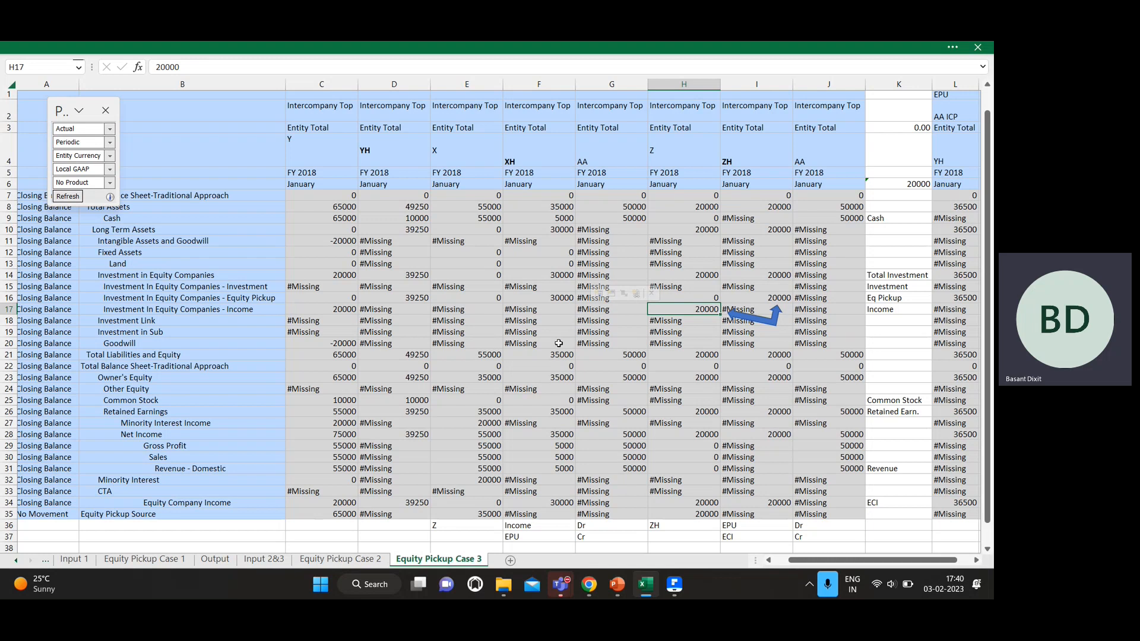
key("Right")
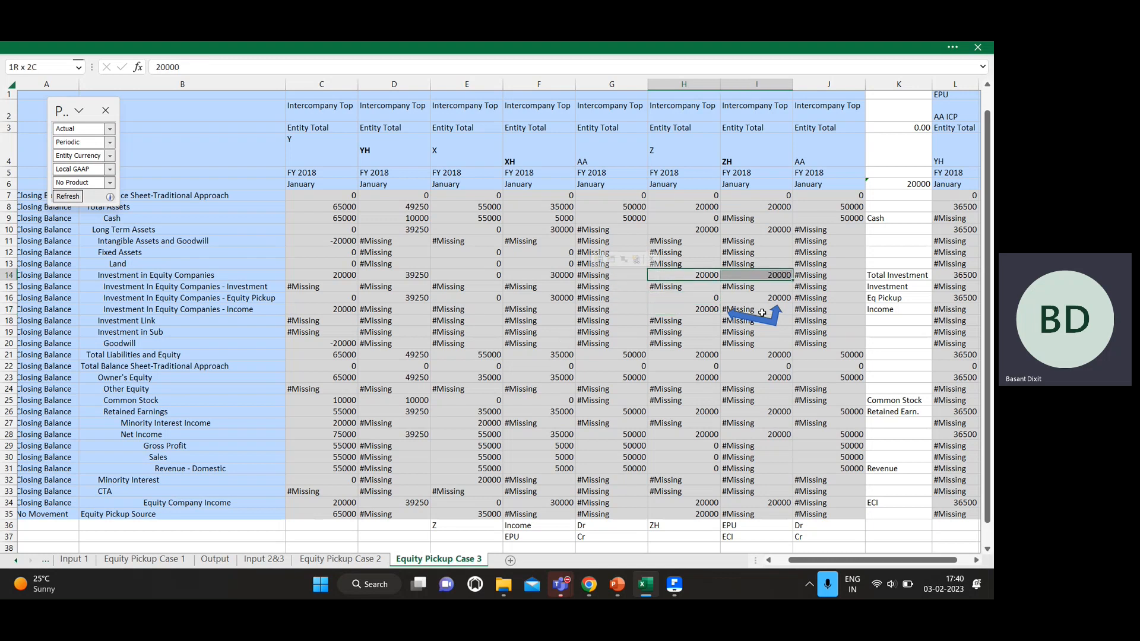
key("Up")
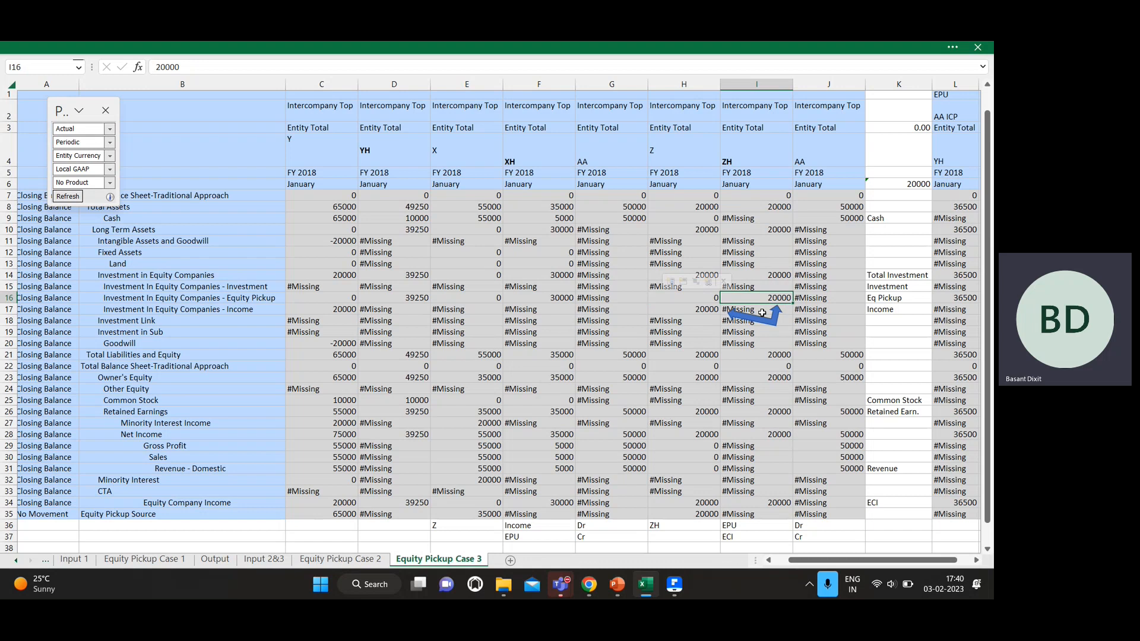
key("Left")
key("Right")
key("Down")
key("Left")
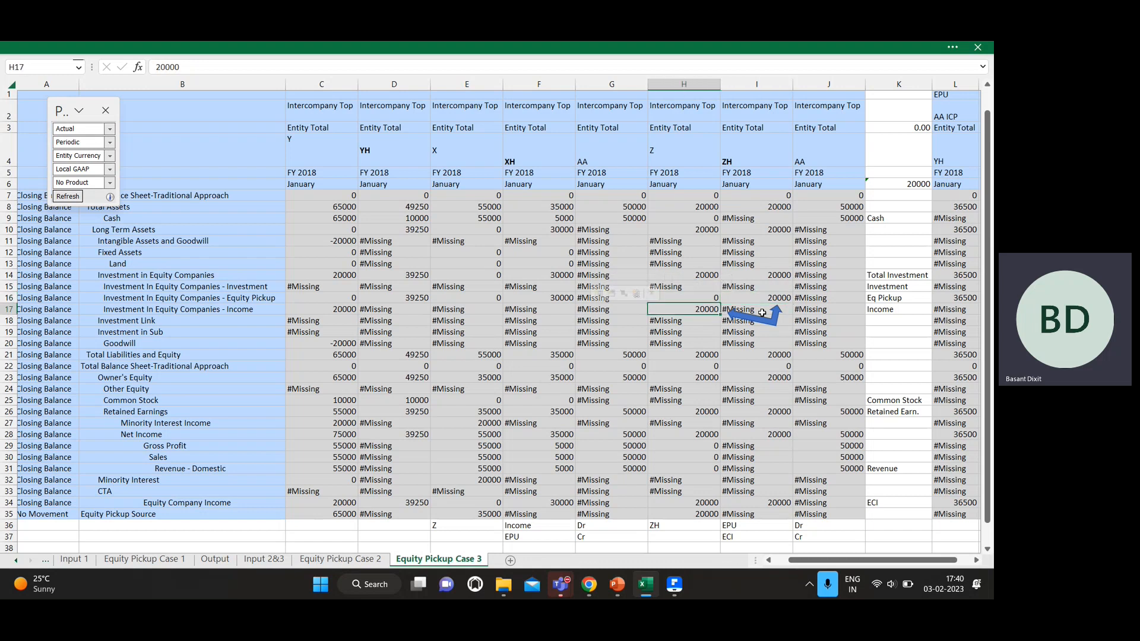
key("Right")
key("Right")
key("Down")
key("Down")
key("Left")
key("Down")
key("Down")
key("Down")
key("Down")
key("Down")
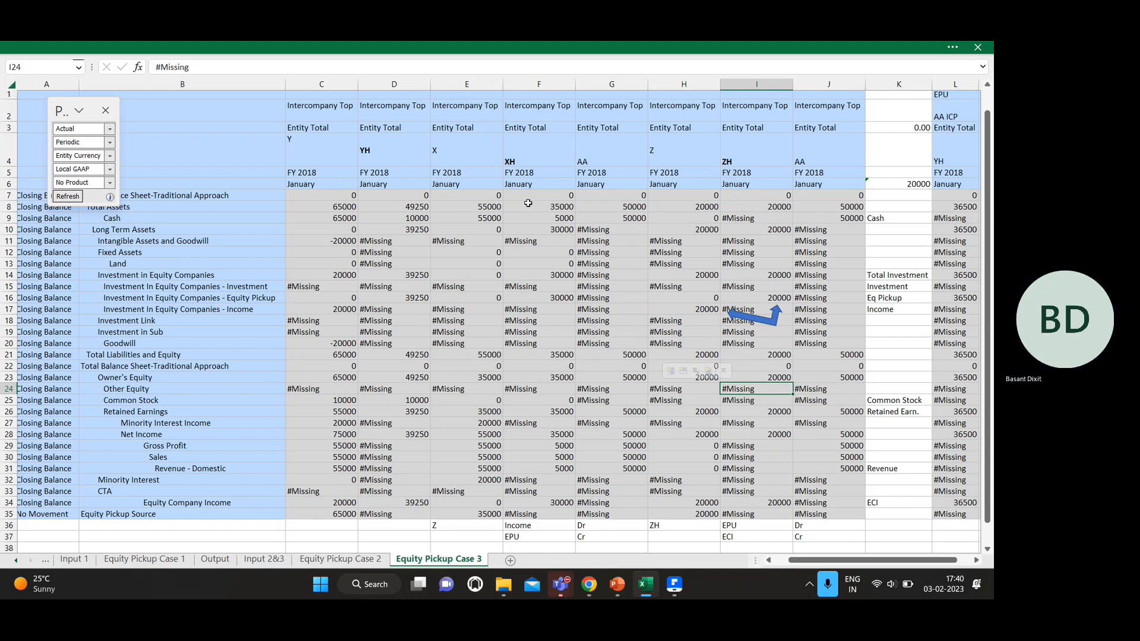
- Review the Case 3 ownership structure on the Hierarchy sheet and the other calculation sheets, then return to Equity Pickup Case 3
left_click(955, 275)
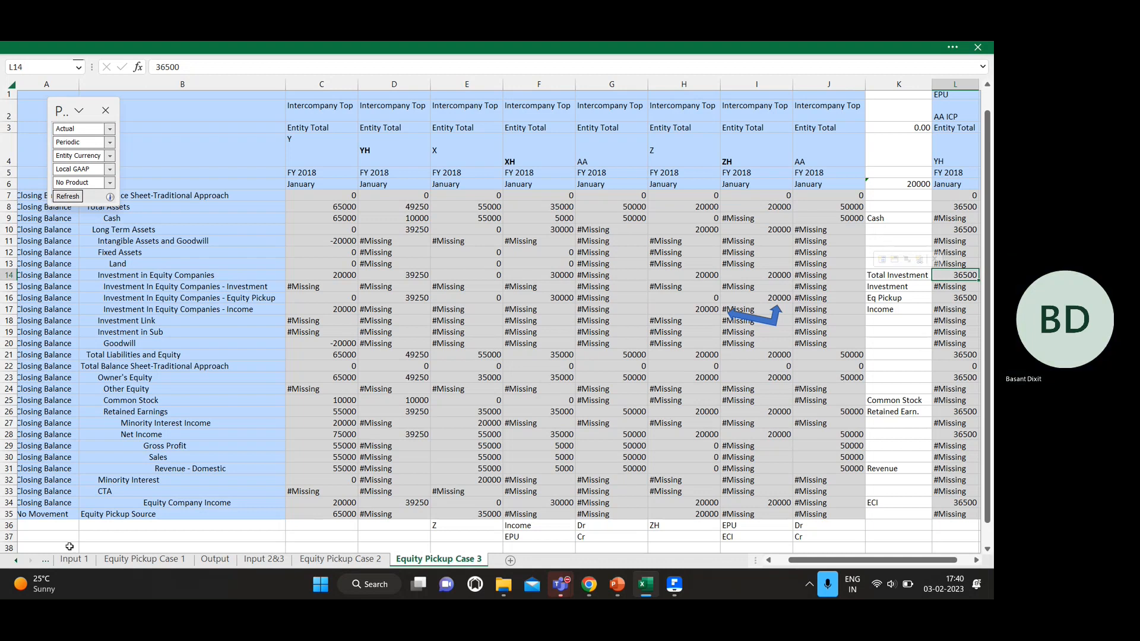
left_click(221, 559)
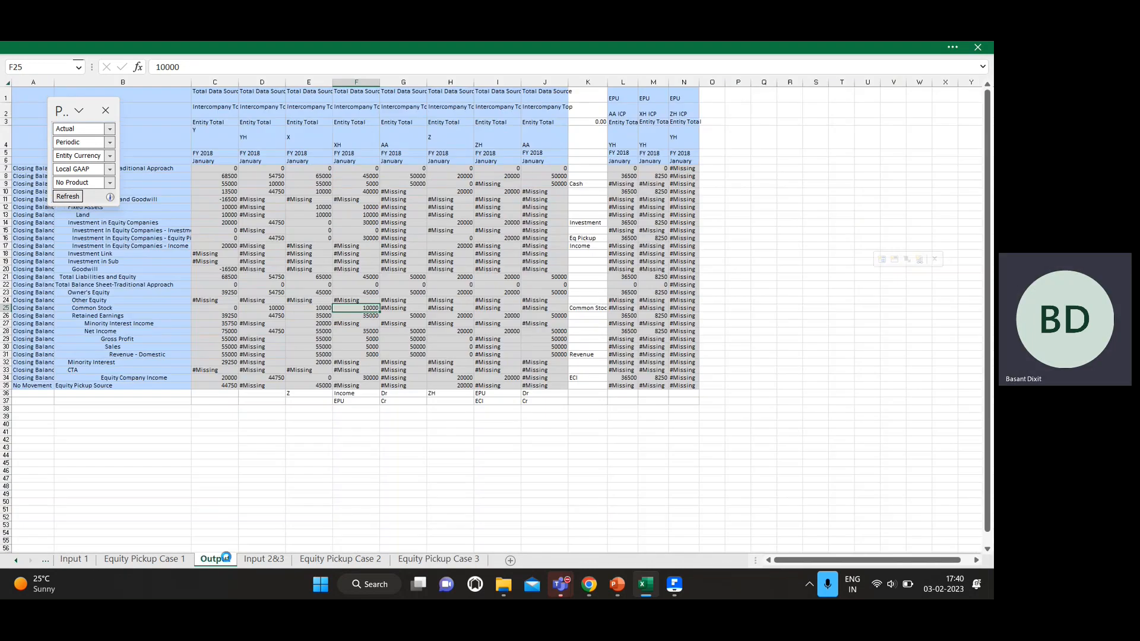
key("ctrl+Page_Up")
key("ctrl+Page_Up")
key("ctrl+Page_Up")
key("ctrl+Page_Up")
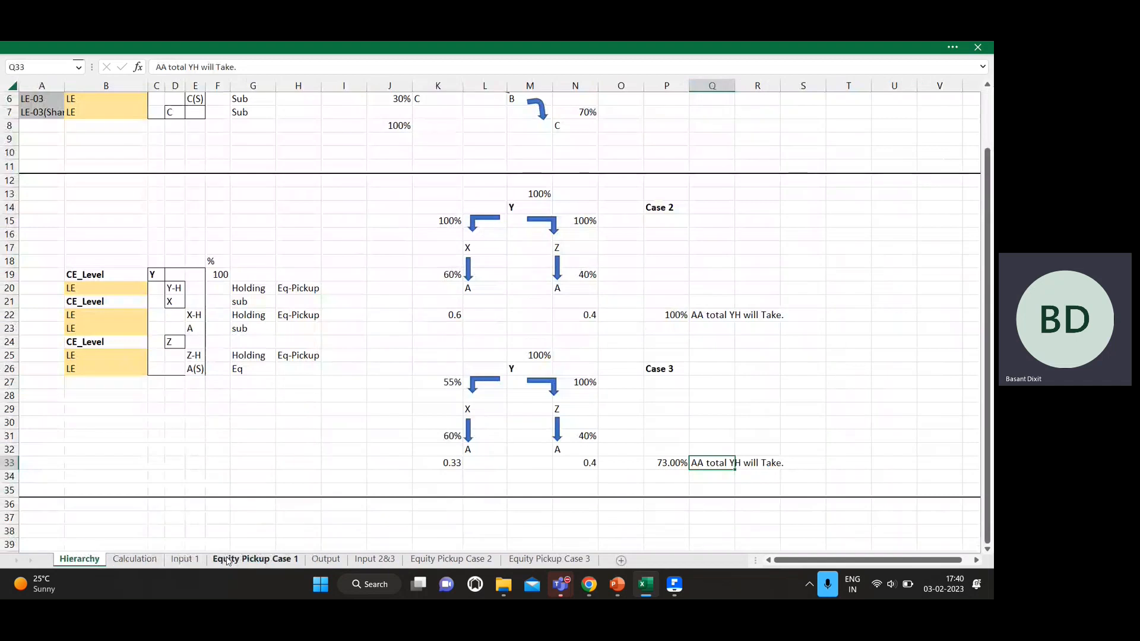
key("ctrl+Page_Down")
key("ctrl+Page_Down")
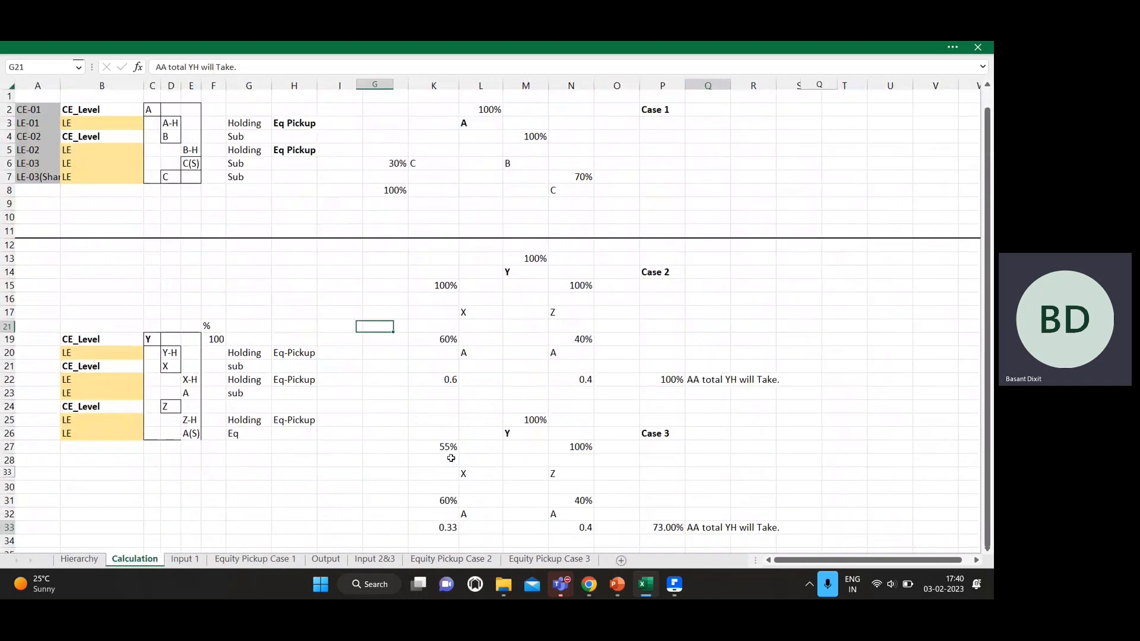
key("ctrl+Page_Down")
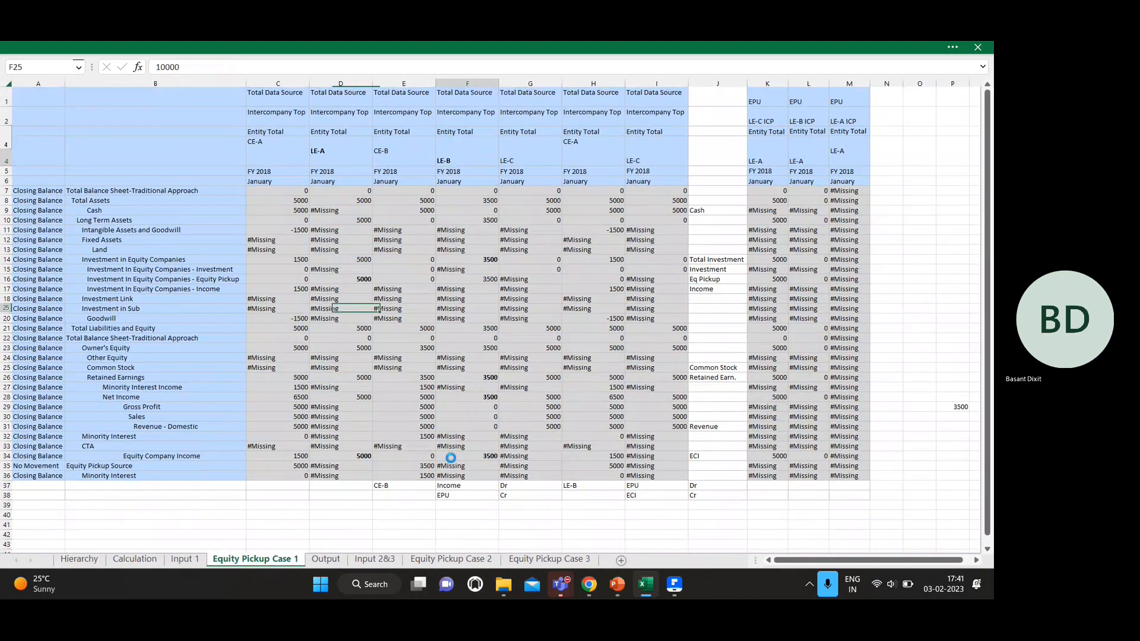
key("ctrl+Page_Down")
key("ctrl+Page_Down")
key("ctrl+Page_Down")
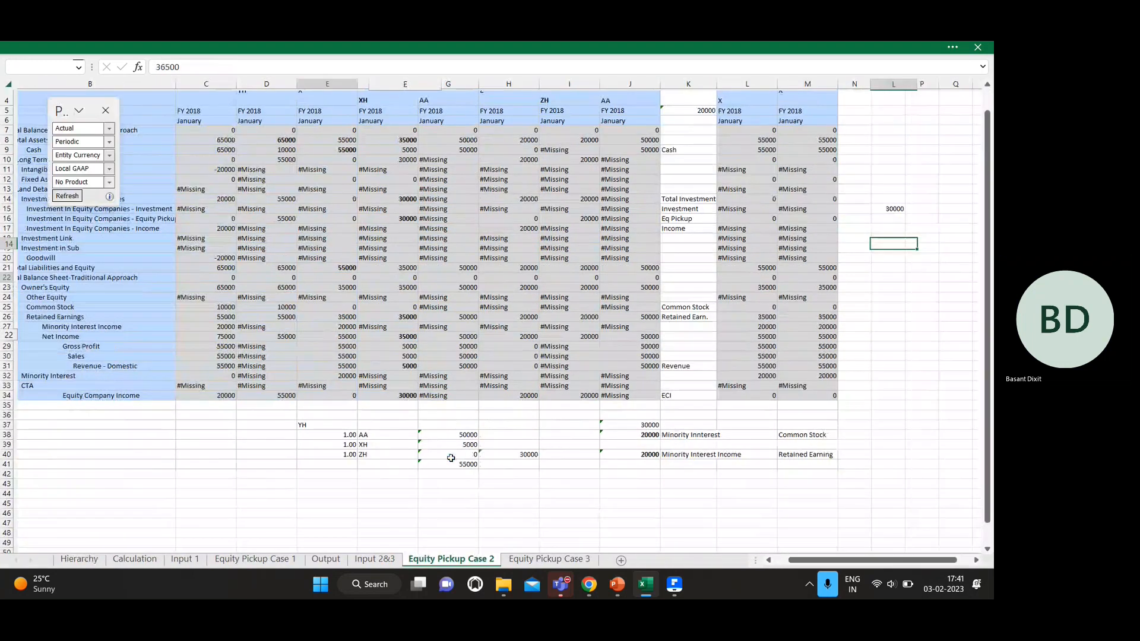
key("ctrl+Page_Down")
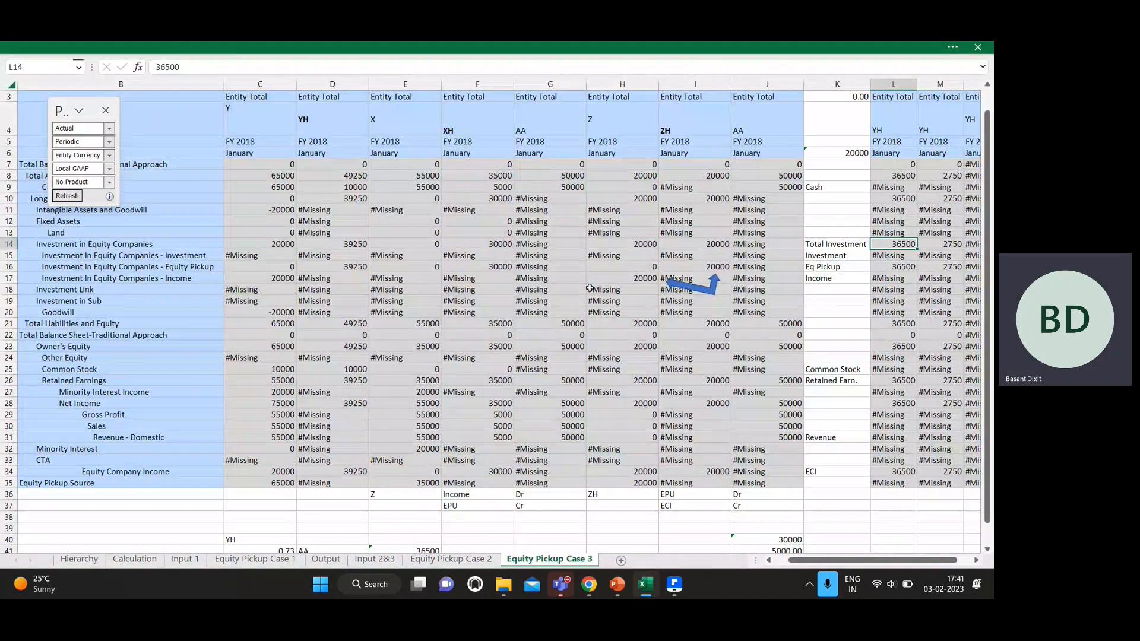
- Enter a check calculation of XH's equity pickup in cell K38 as 50000*0.6
left_click(832, 514)
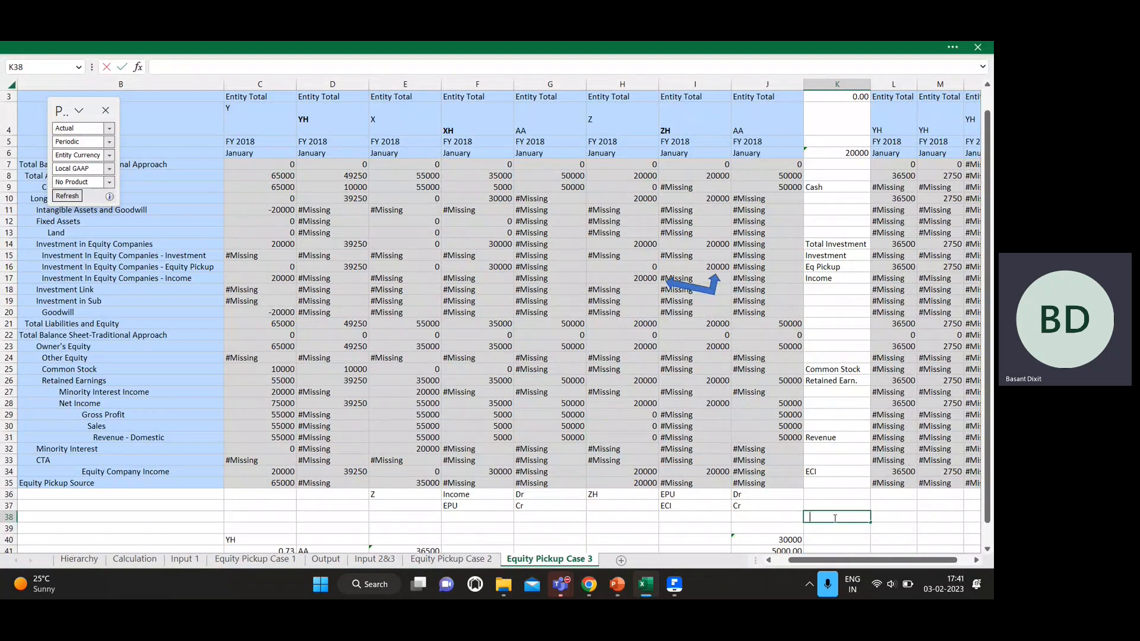
type("+50000*.6")
key("Return")
left_click(848, 516)
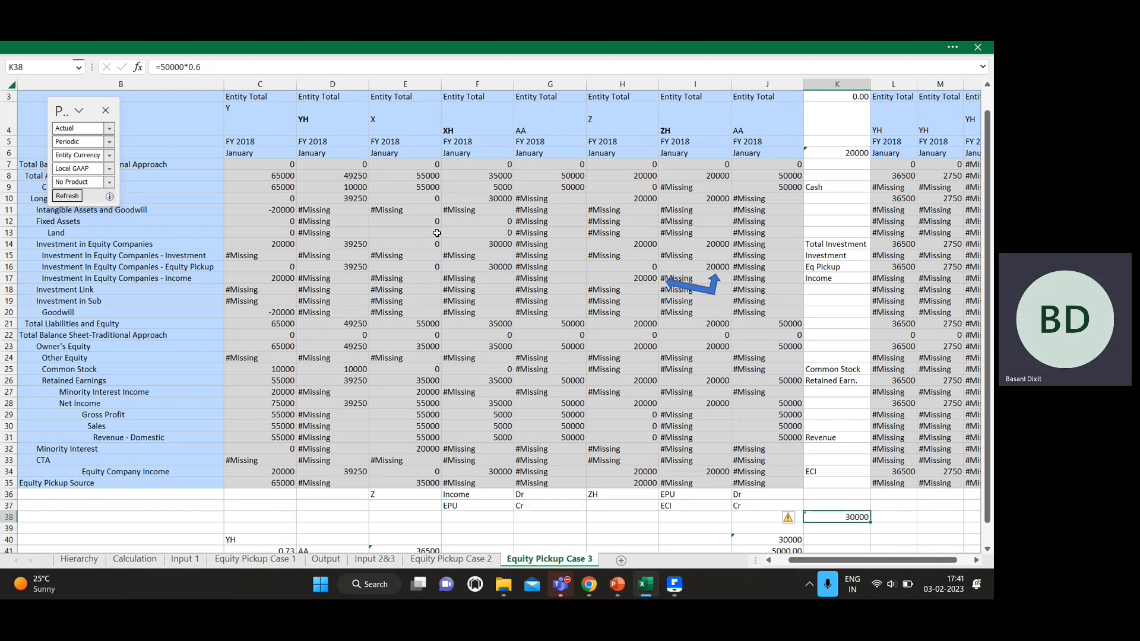
- Examine XH's equity pickup amount and the neighbouring X and AA values in the Equity Pickup and Income rows
left_click(487, 269)
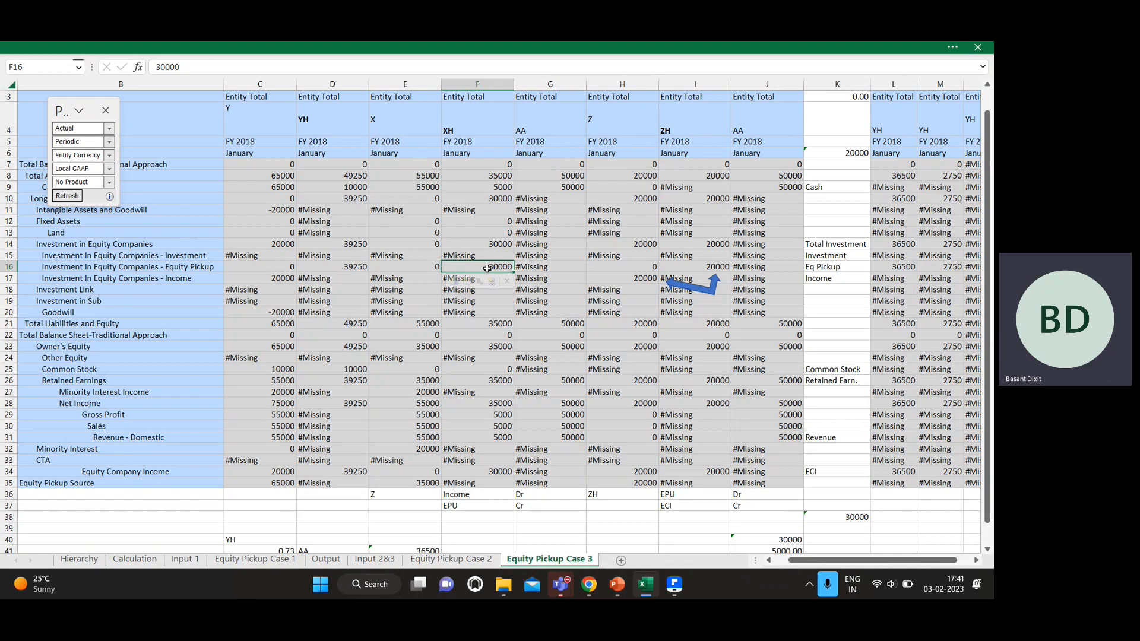
key("Left")
key("Right")
key("Up")
key("Down")
key("Right")
key("Left")
key("Down")
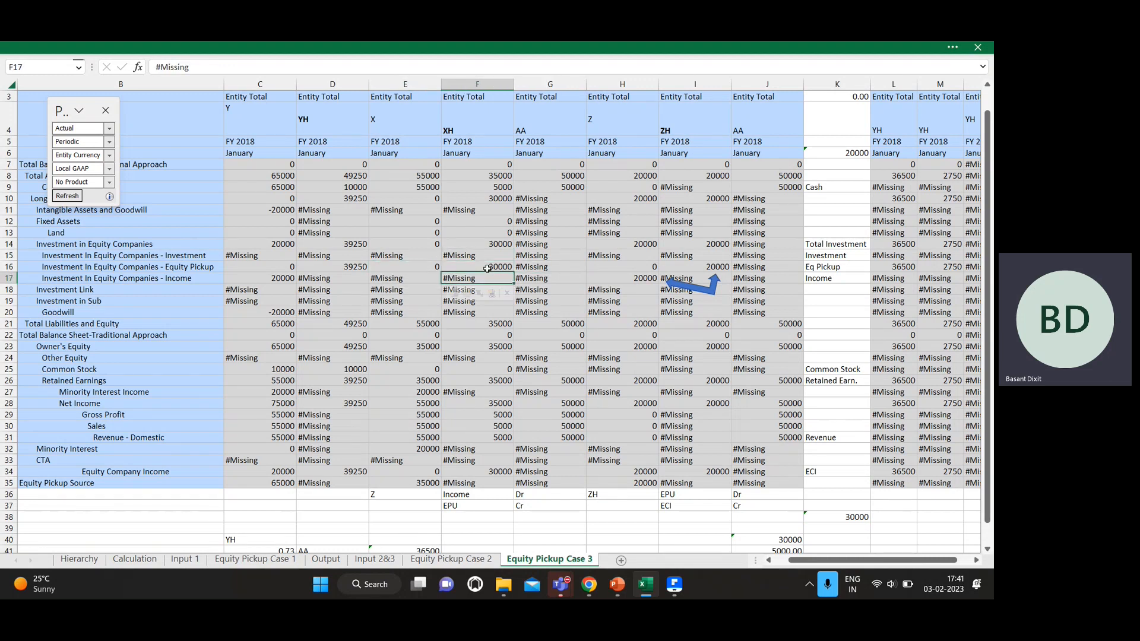
key("Up")
key("Right")
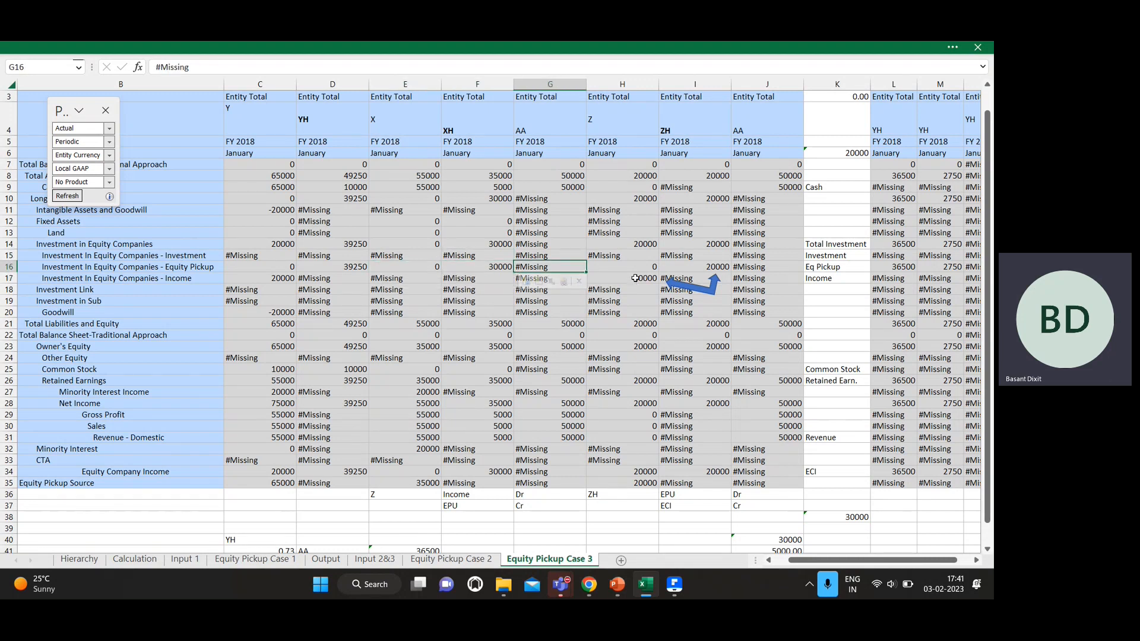
left_click(401, 263)
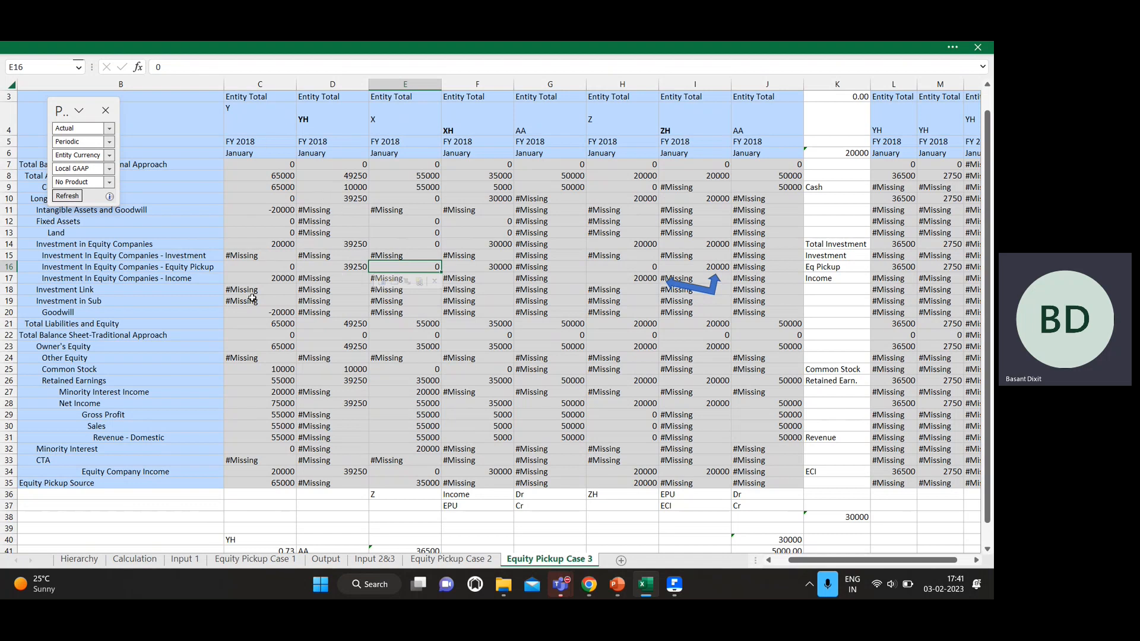
key("Right")
key("Right")
key("Left")
key("Down")
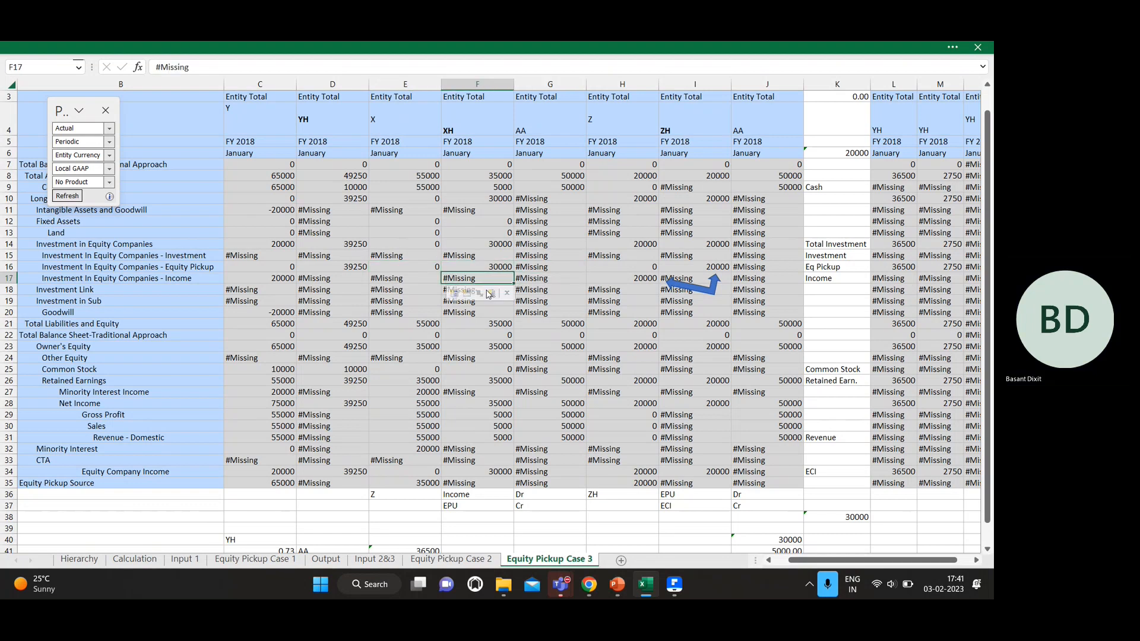
key("Left")
key("Right")
- Make XH's Investment in Equity Companies total in cell F14 bold
key("Up")
key("Up")
key("Up")
key("Up")
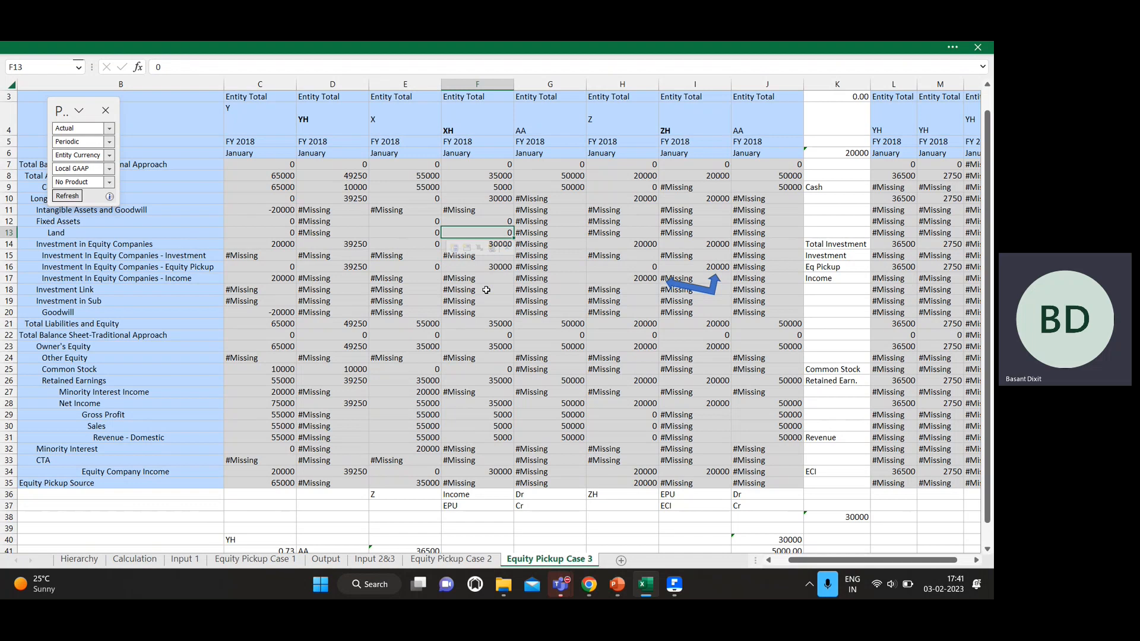
key("Up")
key("Up")
key("Up")
key("Up")
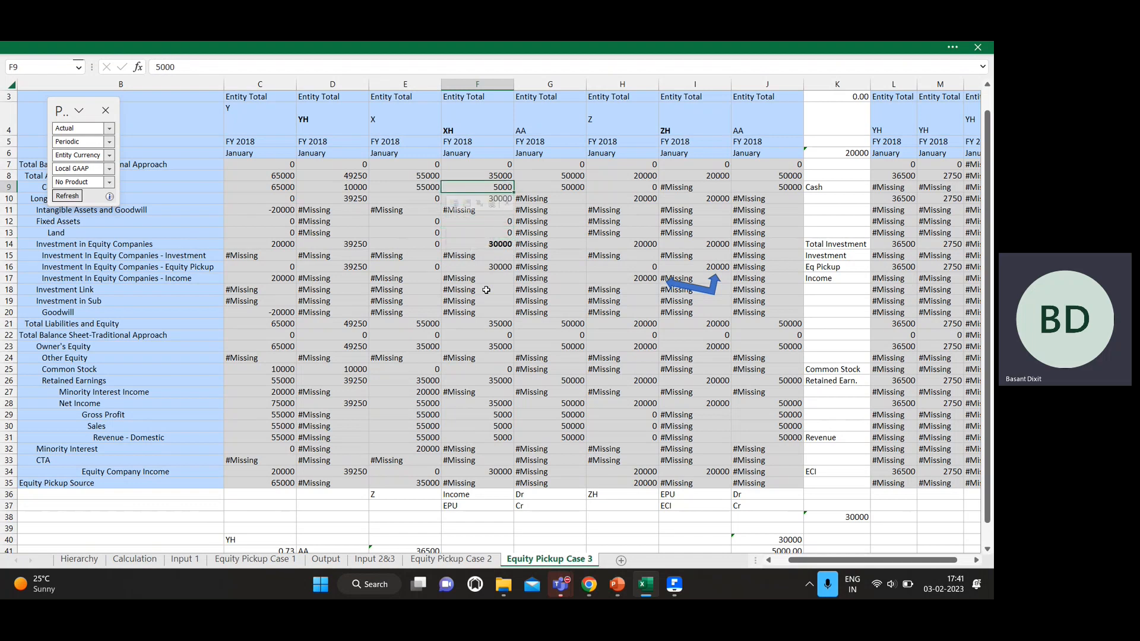
- Check XH's January inputs on the Input 2&3 sheet, return to Equity Pickup Case 3 and reposition the floating POV toolbar
left_click(380, 561)
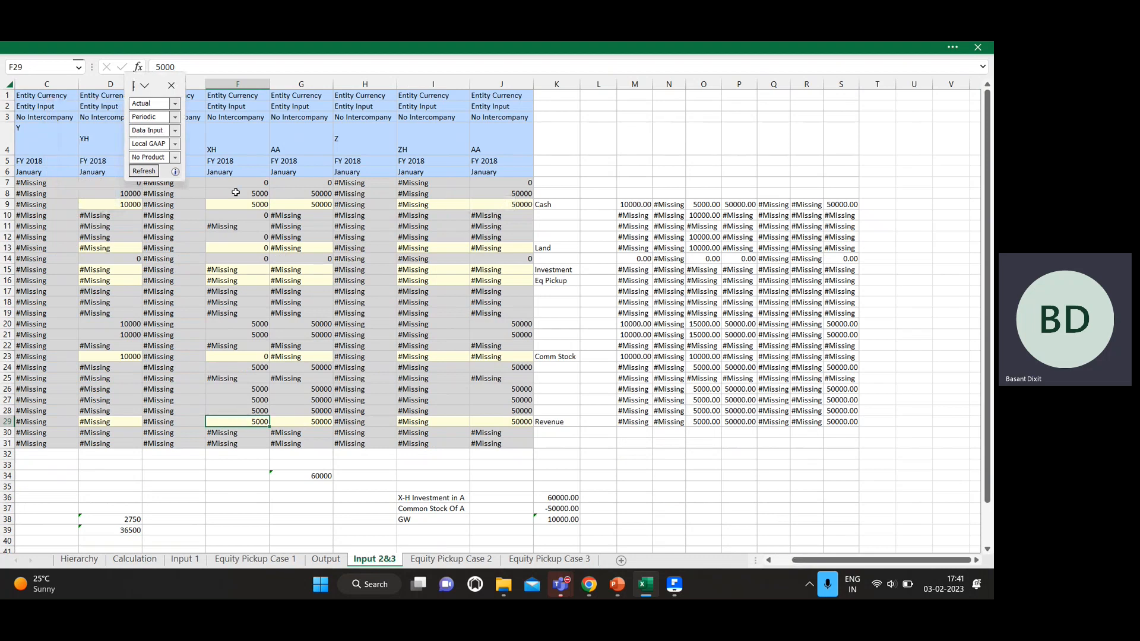
left_click(549, 560)
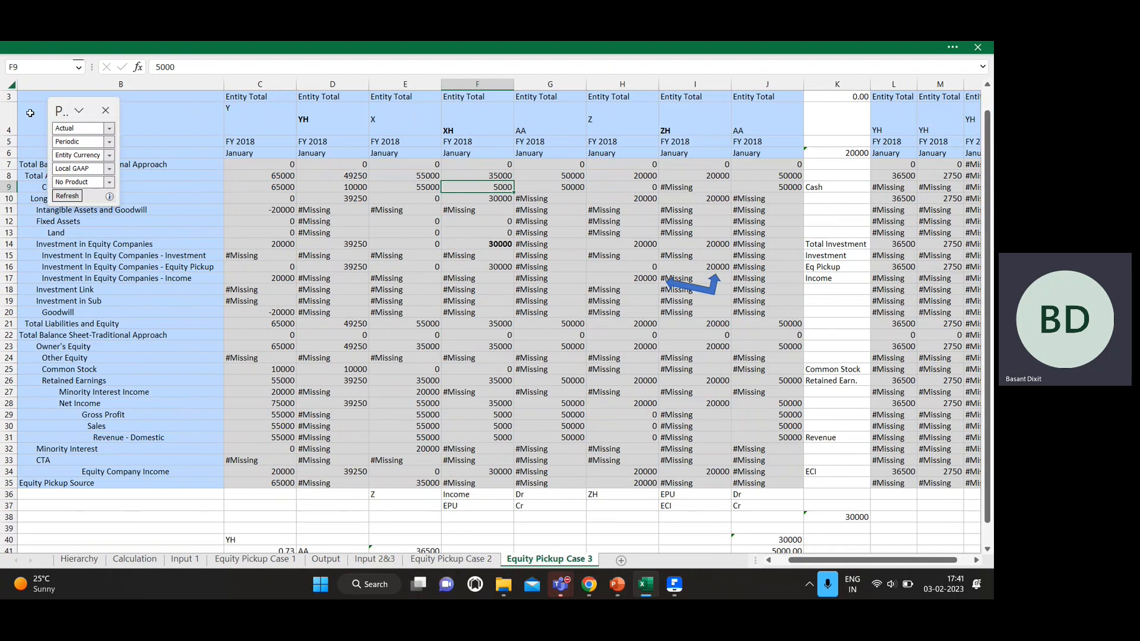
left_click_drag(58, 110, 92, 129)
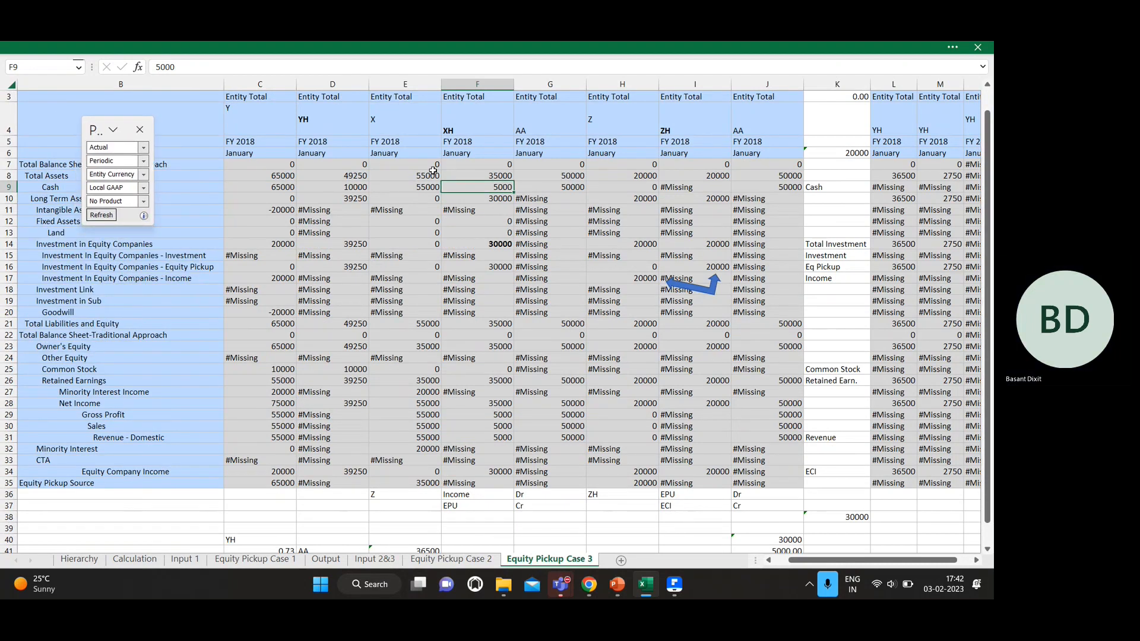
- Make XH's Total Assets in cell F8 and Cash in cell F9 bold
left_click(502, 200)
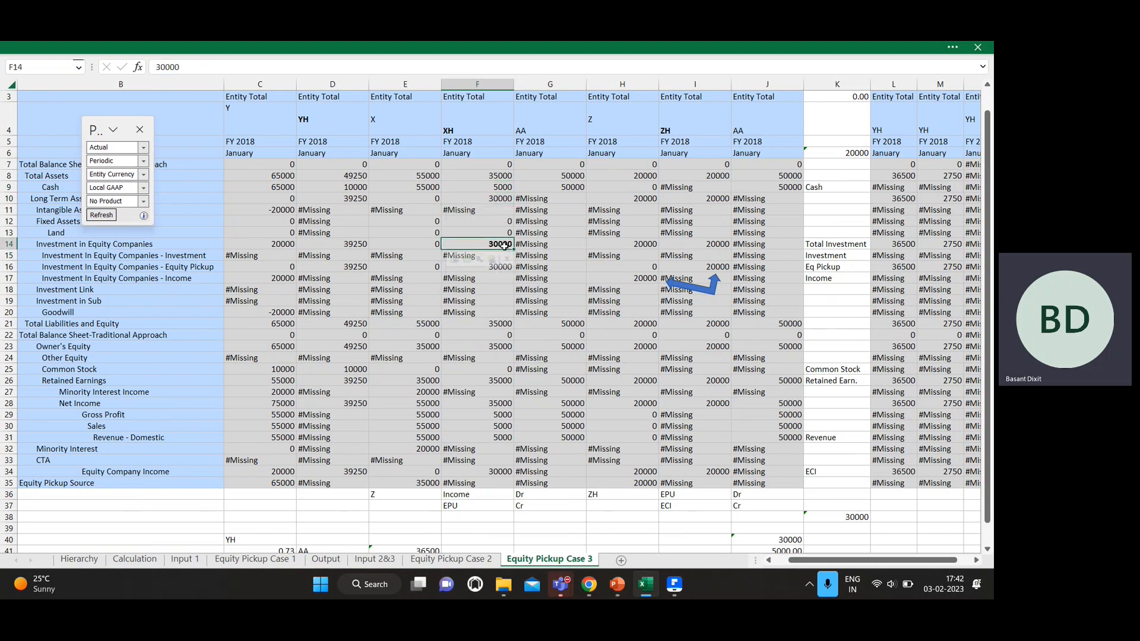
key("Down")
key("Up")
key("Up")
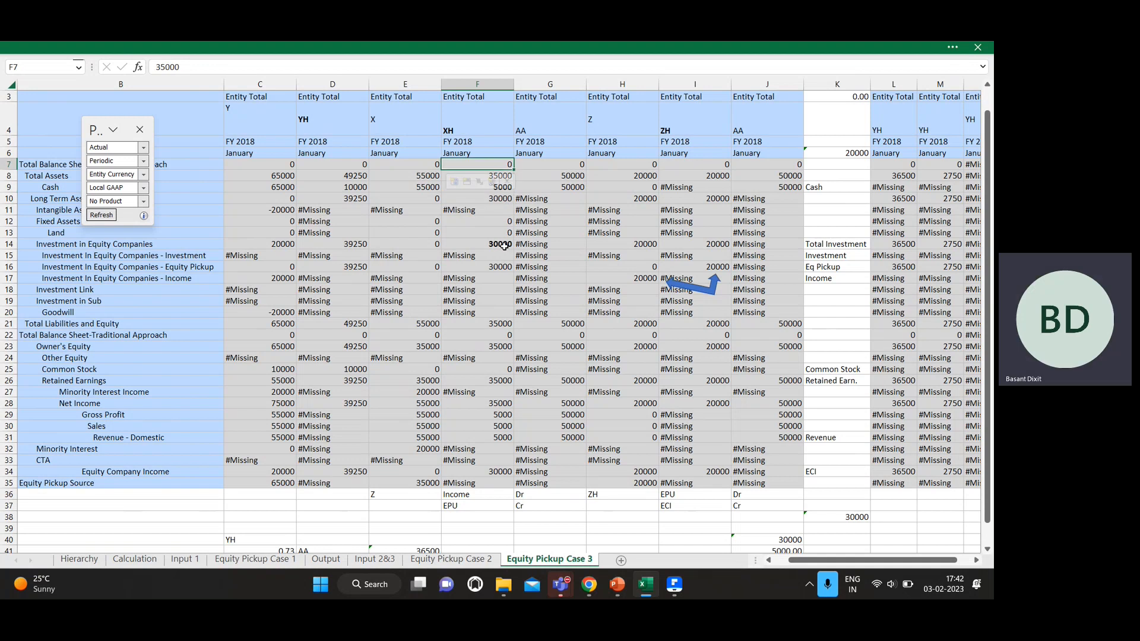
key("Up")
key("Down")
key("Down")
- Make XH's Equity Company Income in cell F34 bold
key("Down")
key("Down")
key("Down")
key("Down")
key("Down")
key("Down")
key("Down")
key("Down")
key("Down")
key("Down")
key("Down")
key("Down")
key("Down")
key("Down")
key("Down")
key("Down")
key("Down")
key("Down")
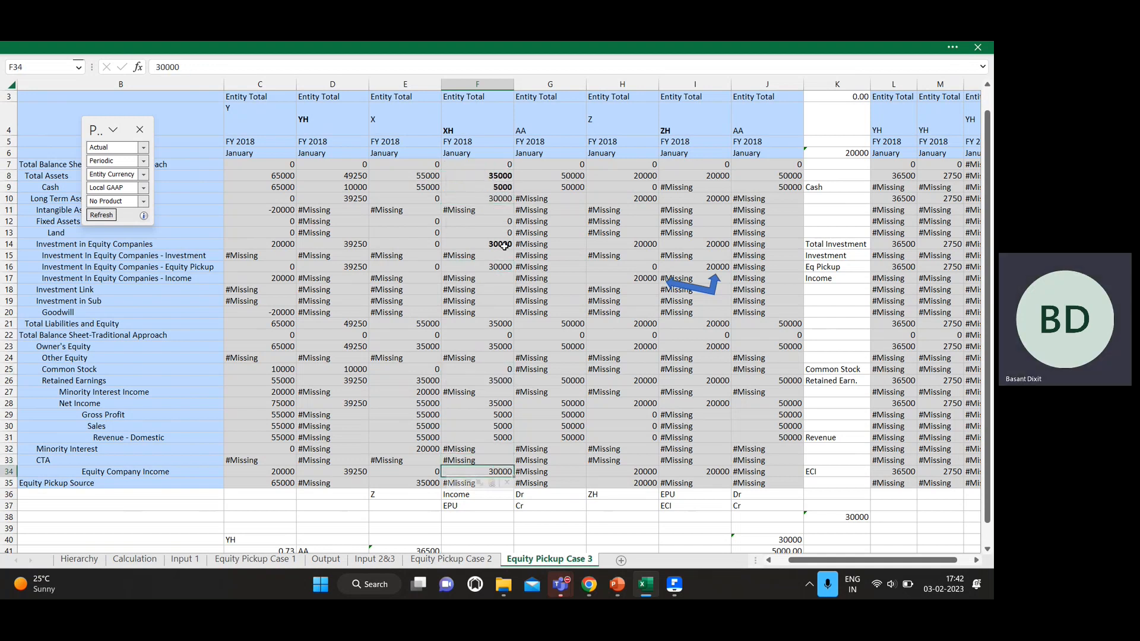
key("Up")
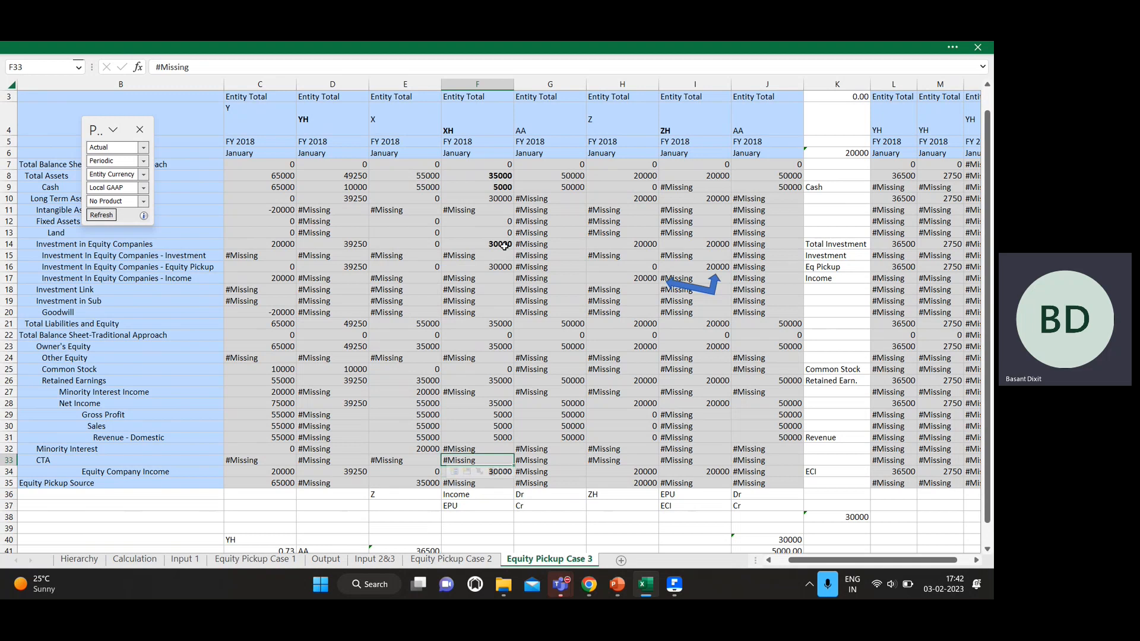
- Make XH's Revenue - Domestic in cell F31 and Owner's Equity in cell F23 bold
key("Up")
key("Up")
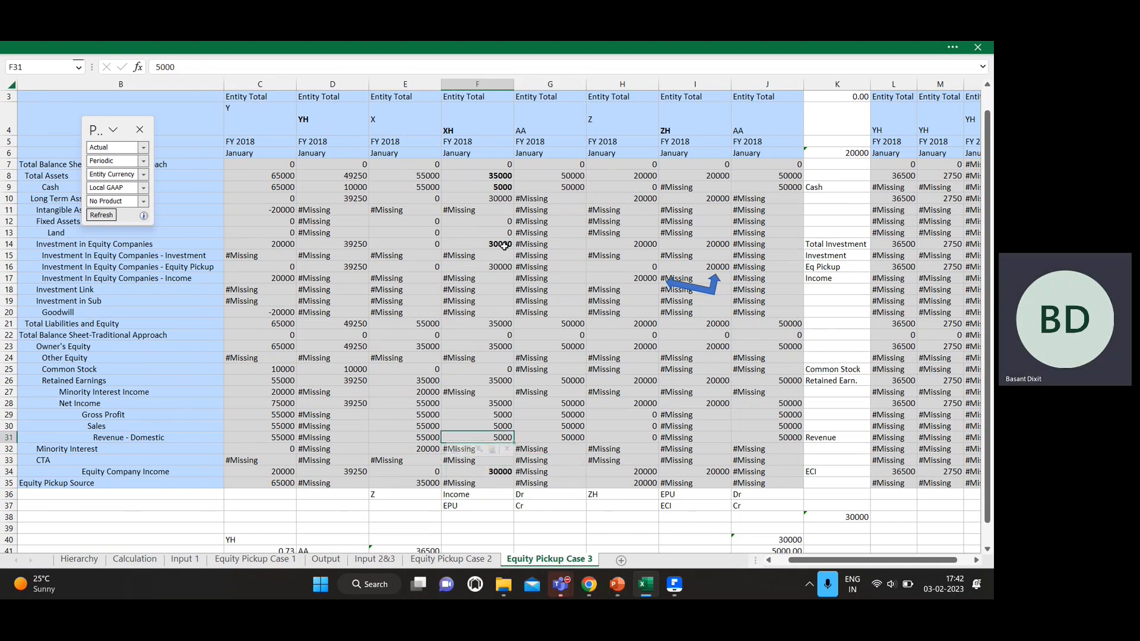
key("Up")
key("Up")
key("Up")
key("Up")
key("Up")
key("Up")
key("Up")
key("Up")
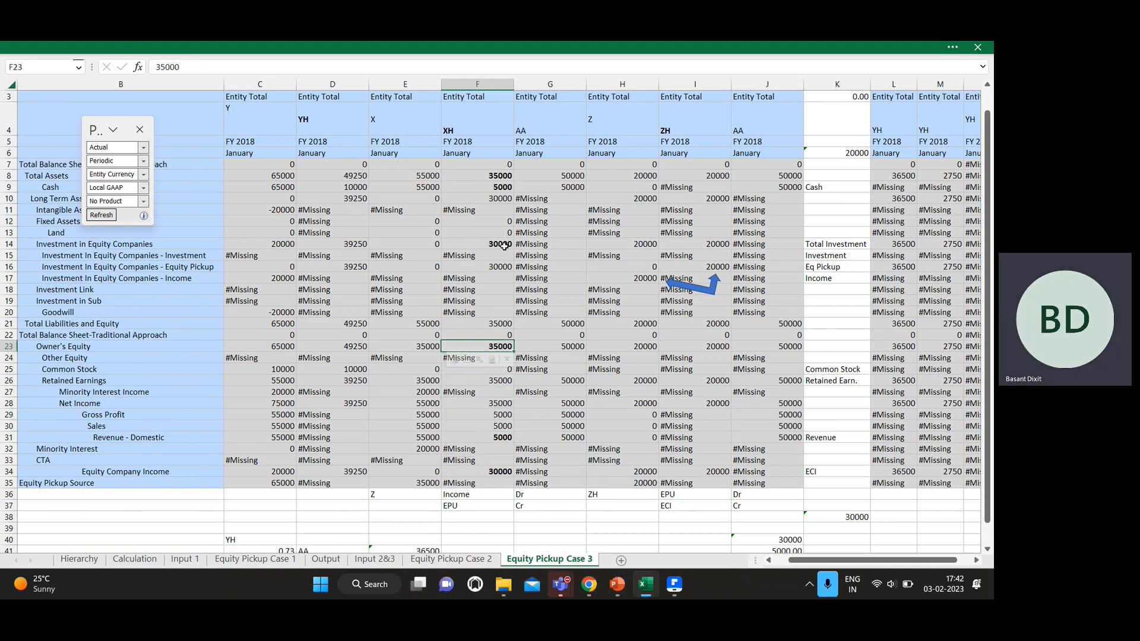
key("Up")
key("Up")
key("Up")
key("Left")
key("Down")
key("Right")
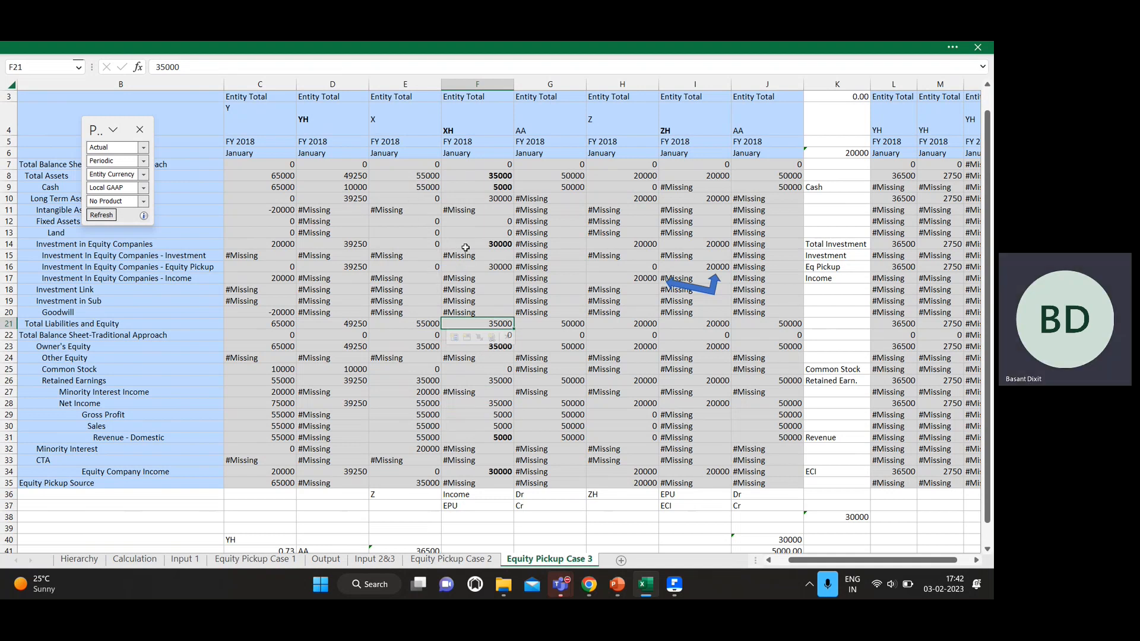
- Compare X's Cash with the XH and AA Cash values in row 9 and make cell E9 bold
left_click(384, 188)
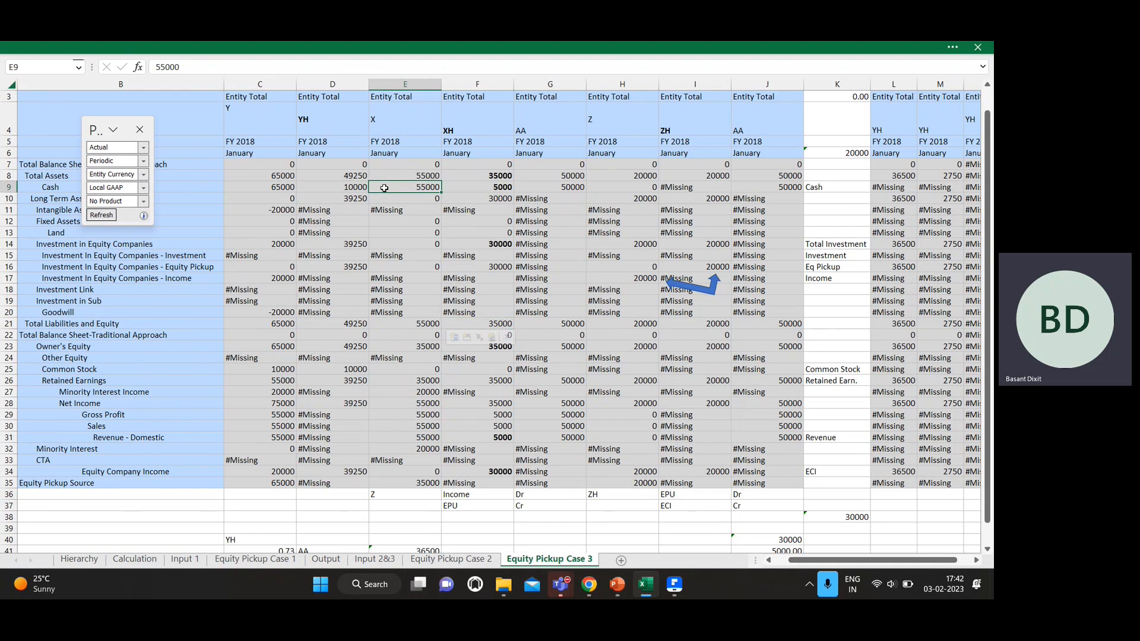
key("Up")
key("Up")
key("Down")
key("Left")
key("Right")
key("Down")
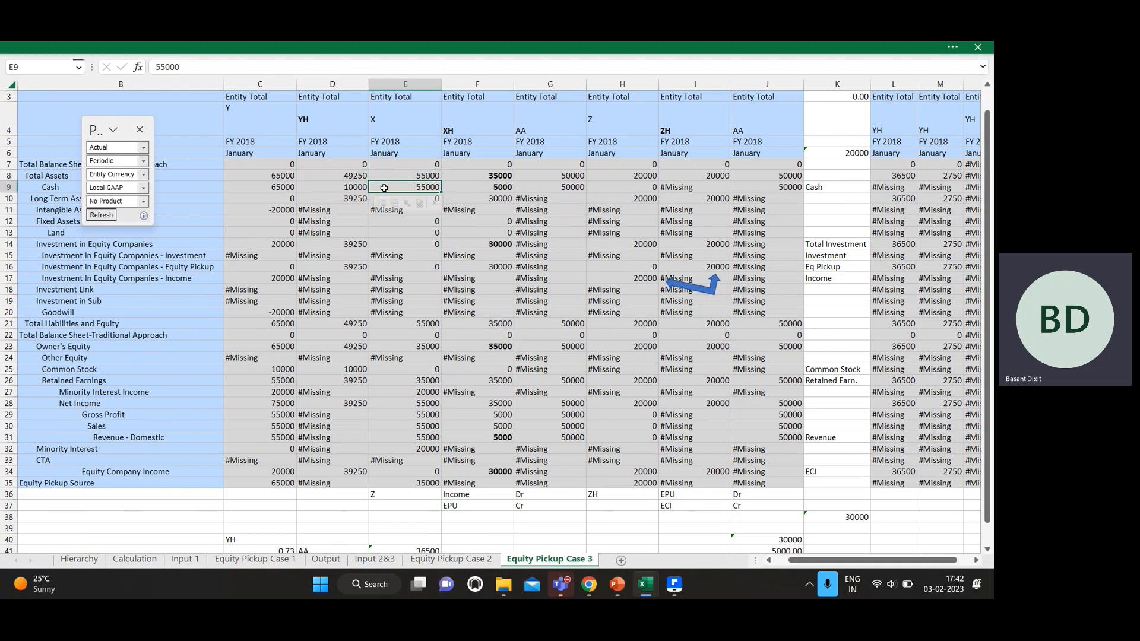
key("Right")
key("Left")
key("Right")
key("Right")
key("shift+Left")
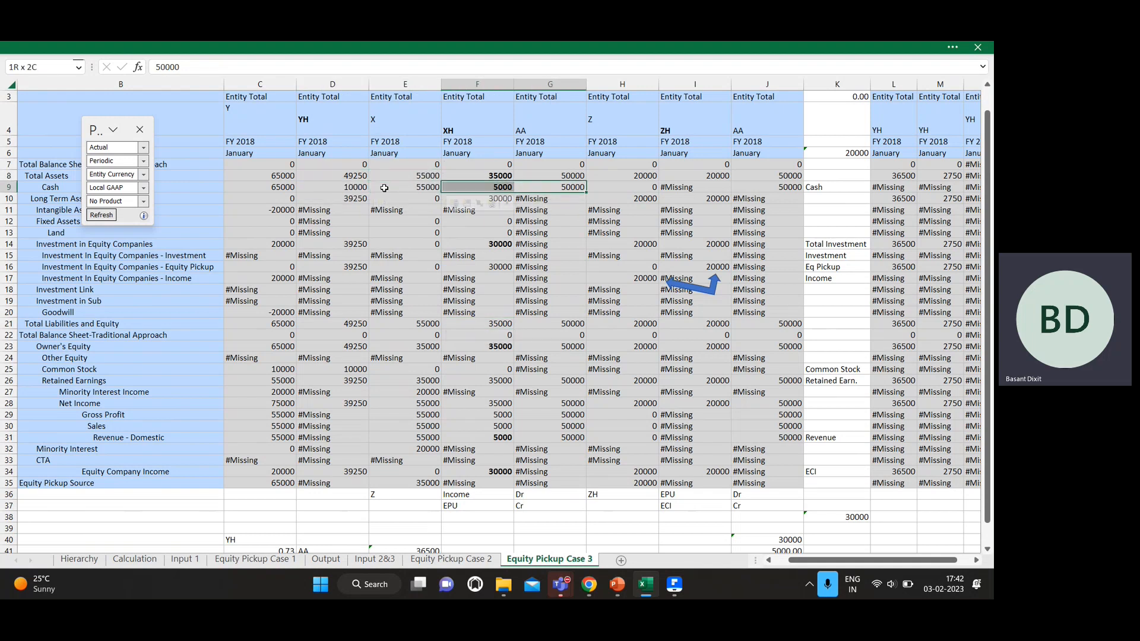
key("Left")
key("Left")
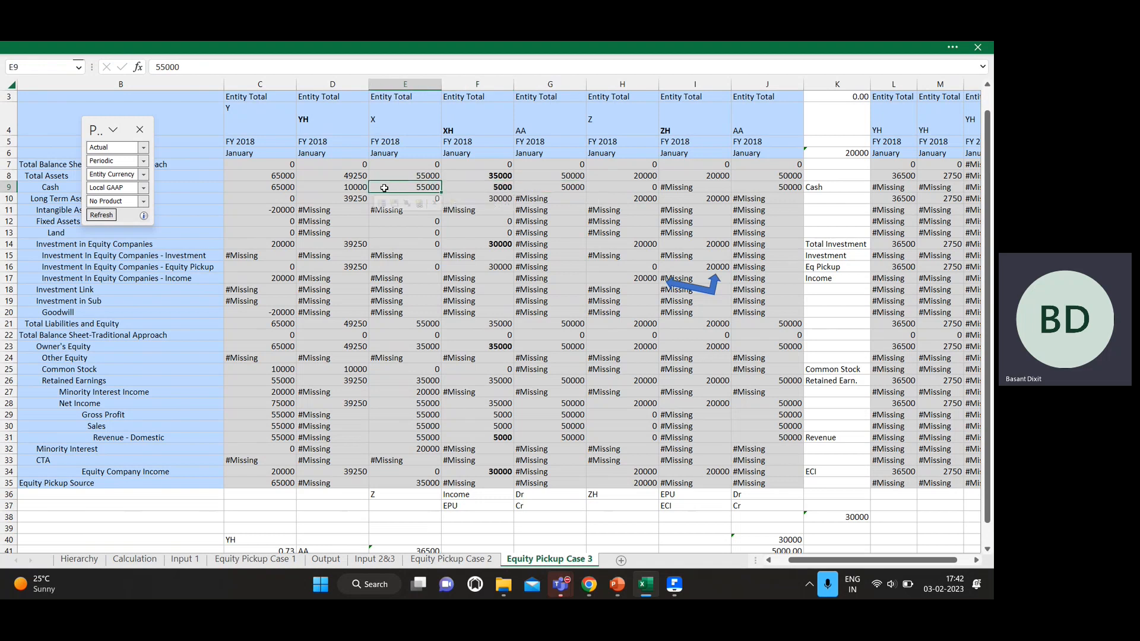
key("ctrl+b")
- Examine X's values from the Investment in Equity Companies rows down through Revenue - Domestic to Minority Interest
key("Down")
key("Down")
key("Down")
key("Down")
key("Down")
key("Down")
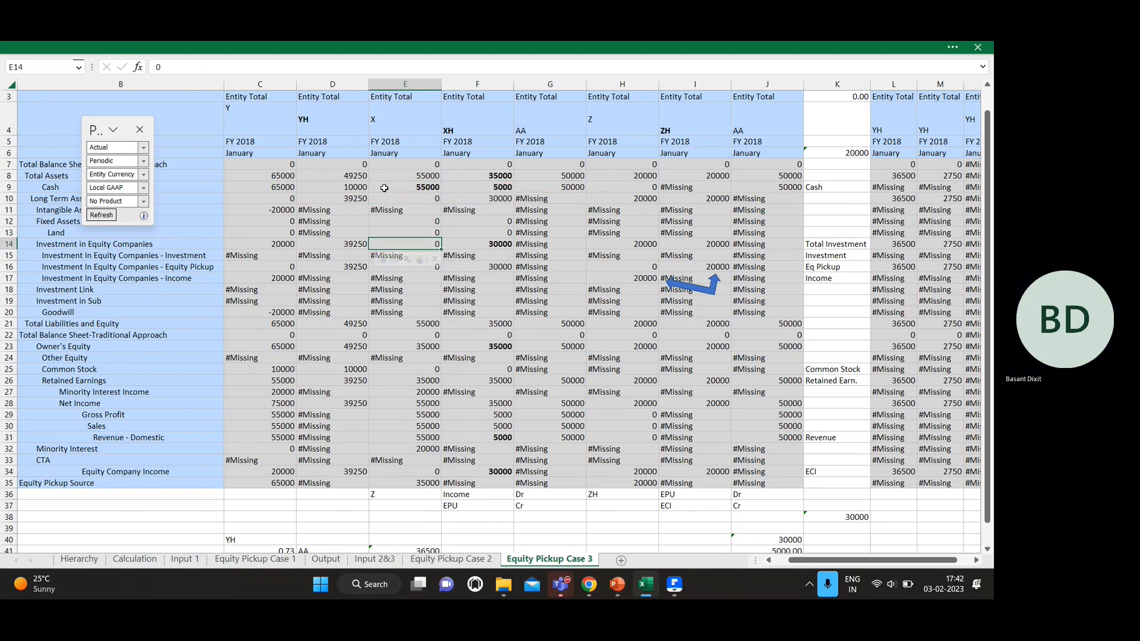
key("Right")
key("Up")
key("Left")
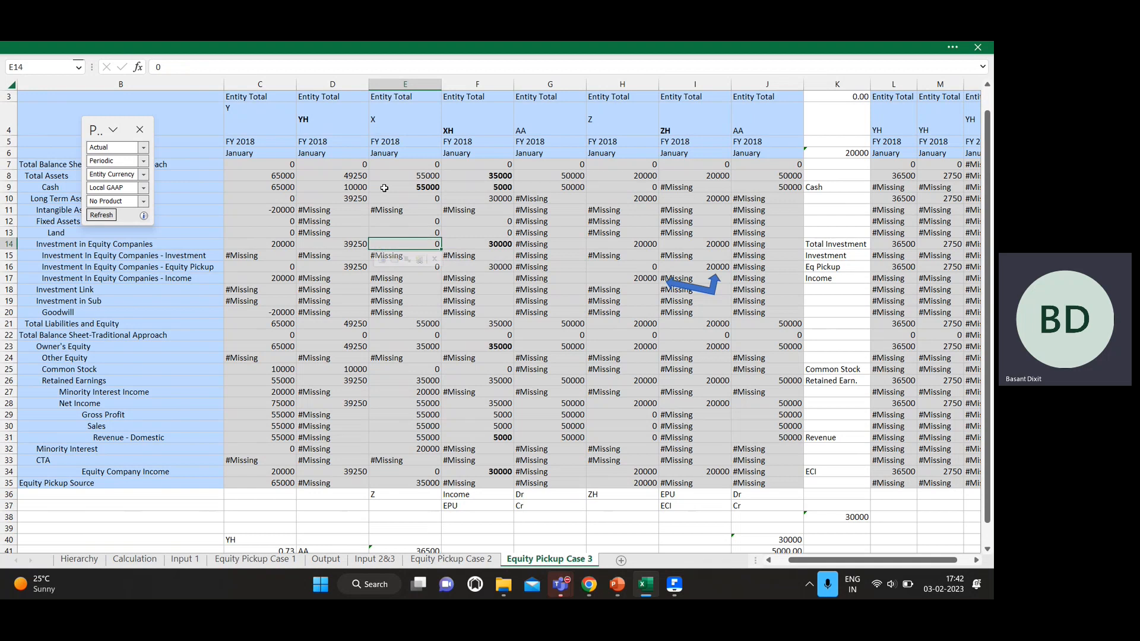
key("Down")
key("Down")
key("Down")
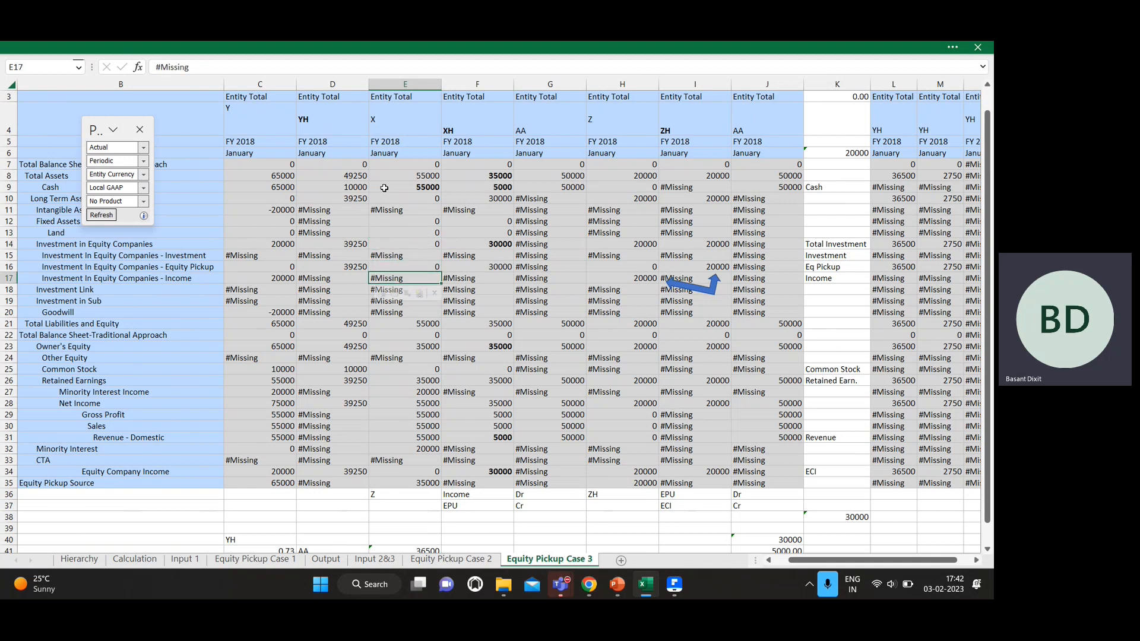
key("Down")
key("Down")
key("Down")
key("Down")
key("Down")
key("Down")
key("Down")
key("Down")
key("Down")
key("Down")
key("Down")
key("Down")
key("Down")
key("Down")
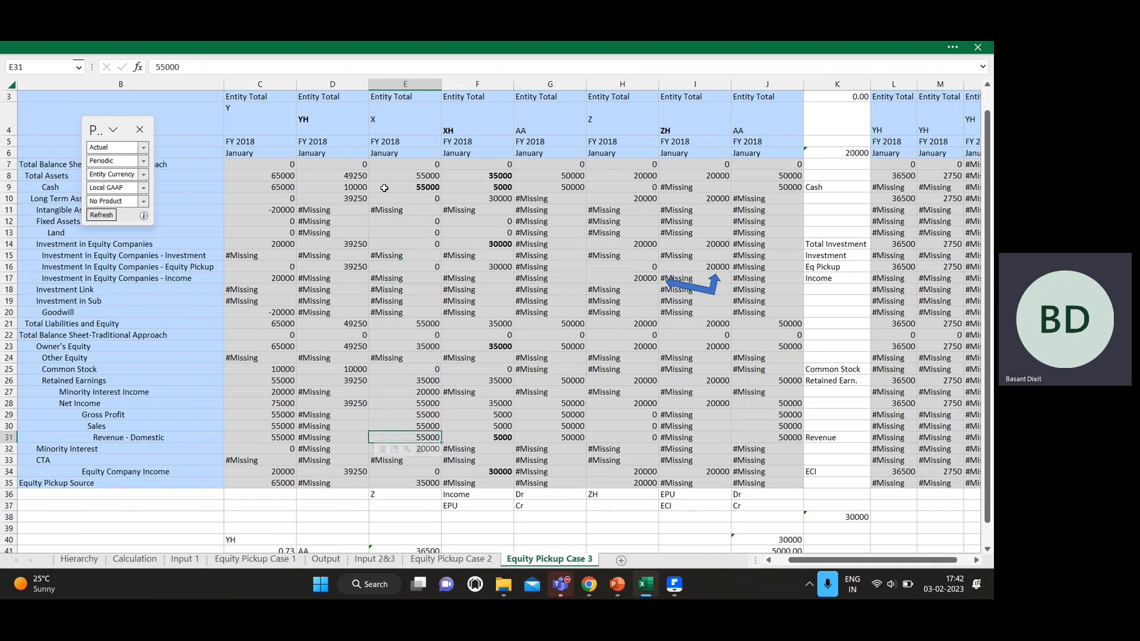
key("Down")
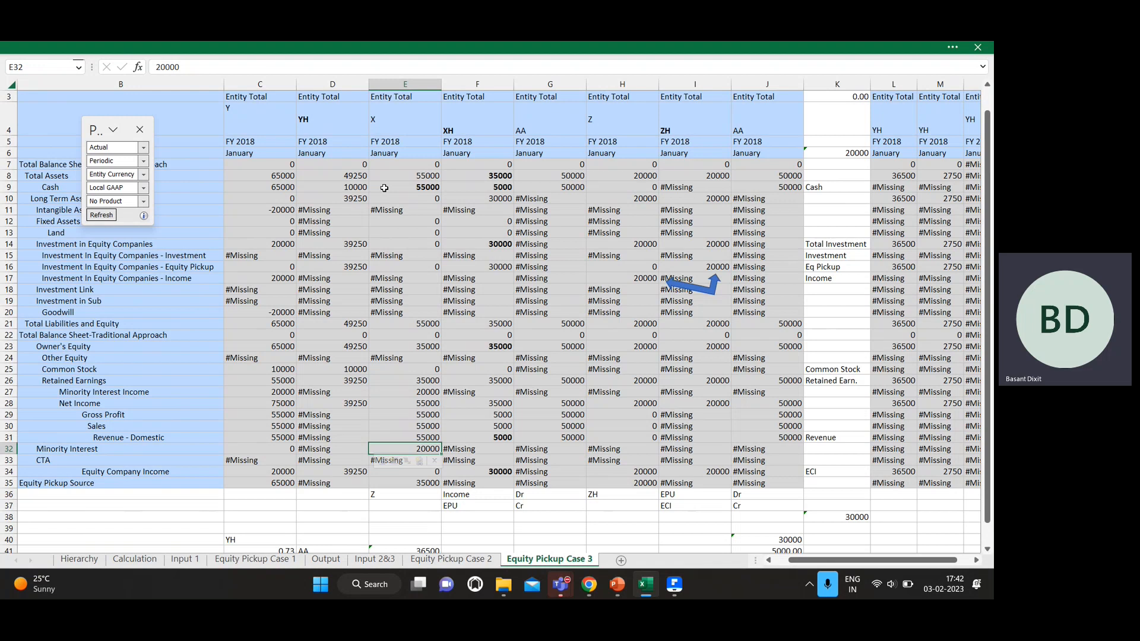
- Make X's Owner's Equity in cell E23 and Retained Earnings in cell E26 bold
key("Up")
key("Up")
key("Up")
key("Up")
key("Up")
key("Up")
key("Up")
key("Up")
key("Up")
key("Up")
key("Up")
key("Up")
key("Up")
key("Up")
key("Up")
key("Up")
key("Up")
key("Up")
key("Up")
key("Up")
key("Up")
key("Up")
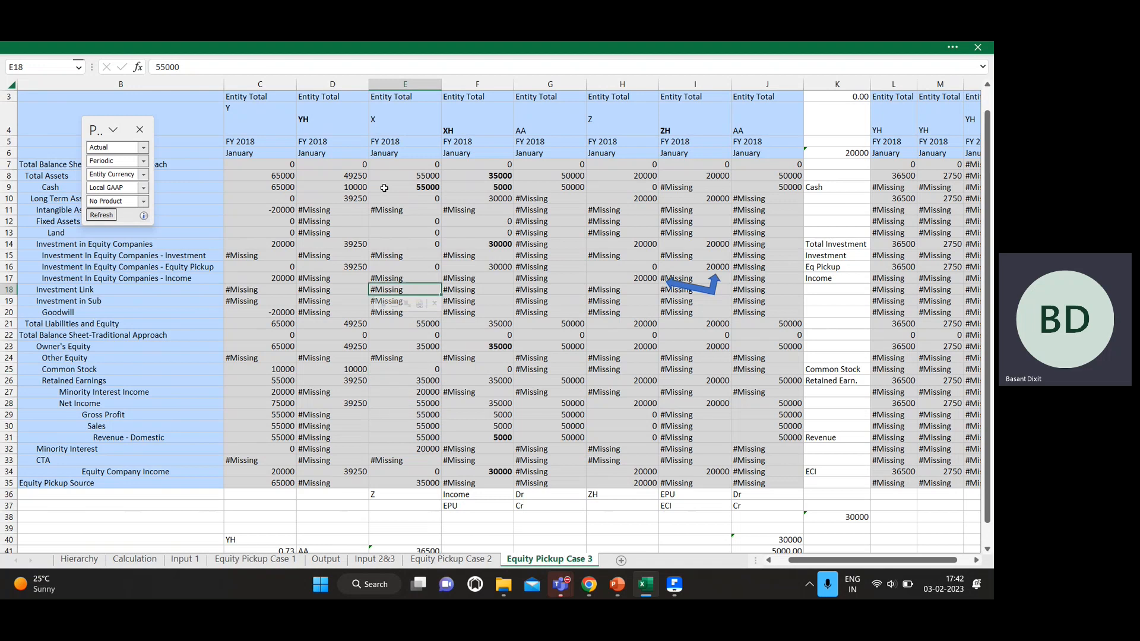
key("Down")
key("Down")
key("Down")
key("Down")
key("Down")
key("Down")
key("Down")
key("Down")
key("Down")
key("Down")
key("Down")
key("Down")
key("Down")
key("Down")
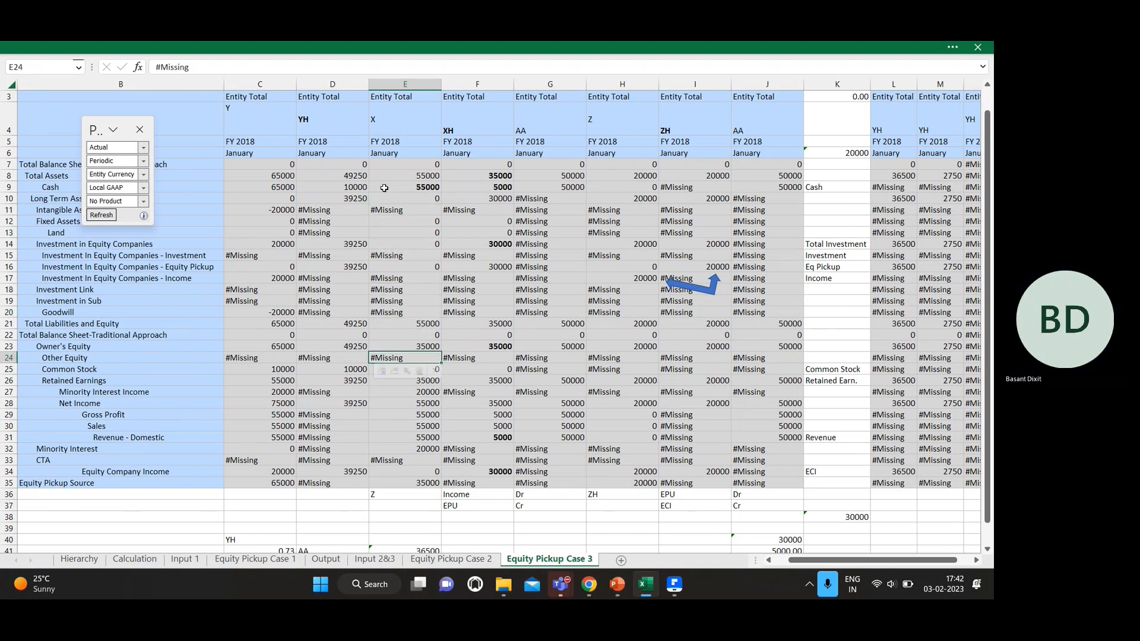
key("Up")
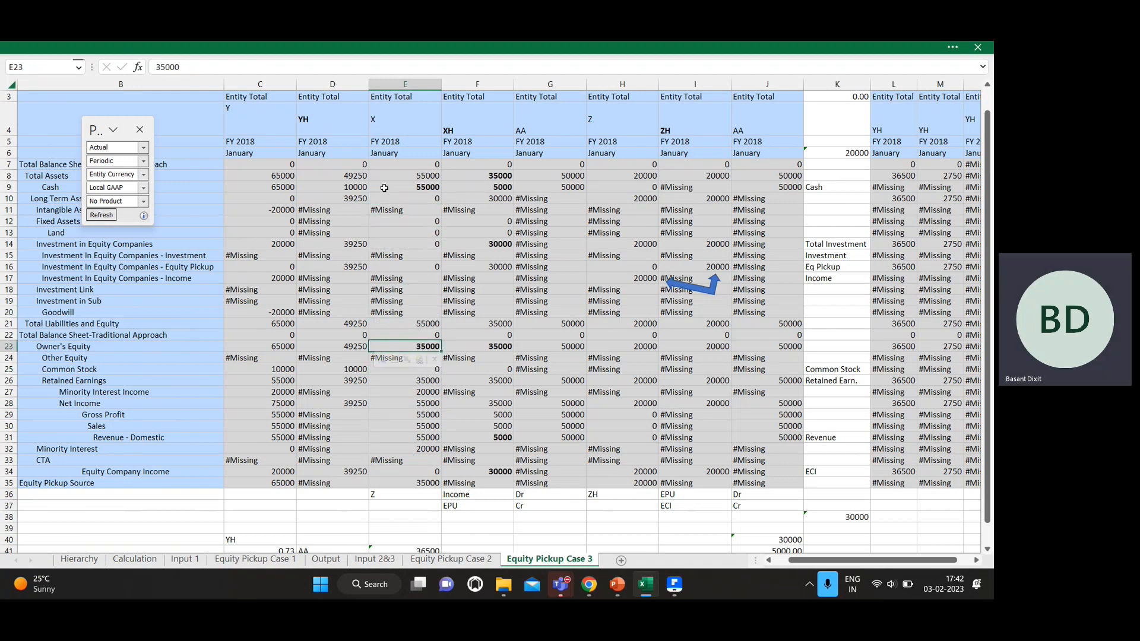
key("Down")
key("Down")
key("Down")
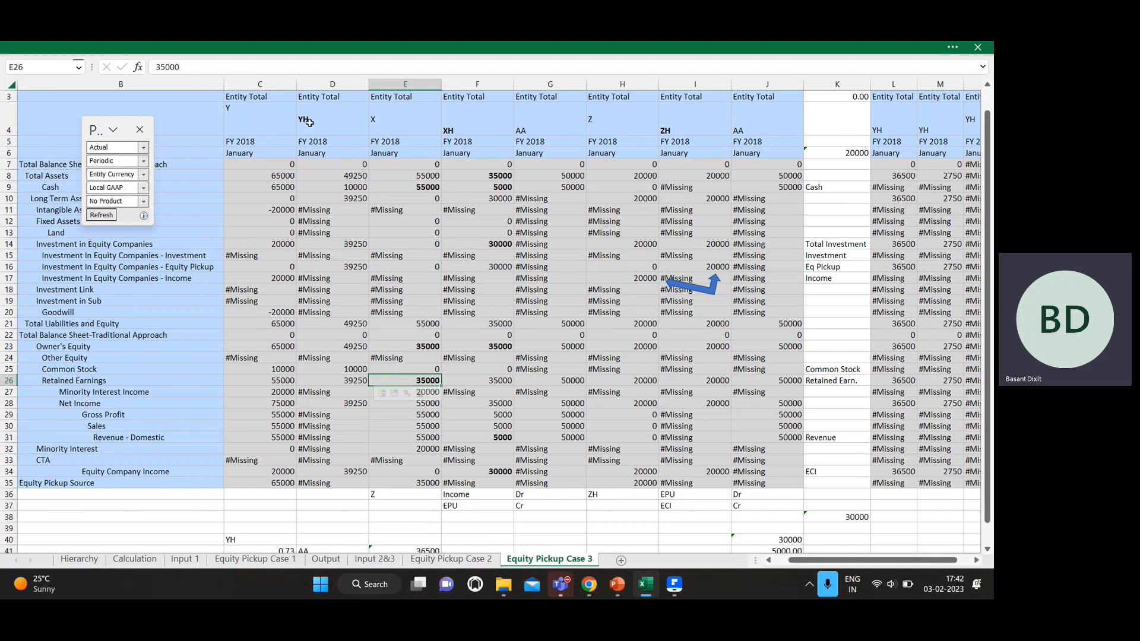
- Check YH's Retained Earnings, Equity Pickup and total Investment in Equity Companies on the Equity Pickup Case 2 sheet
left_click(318, 124)
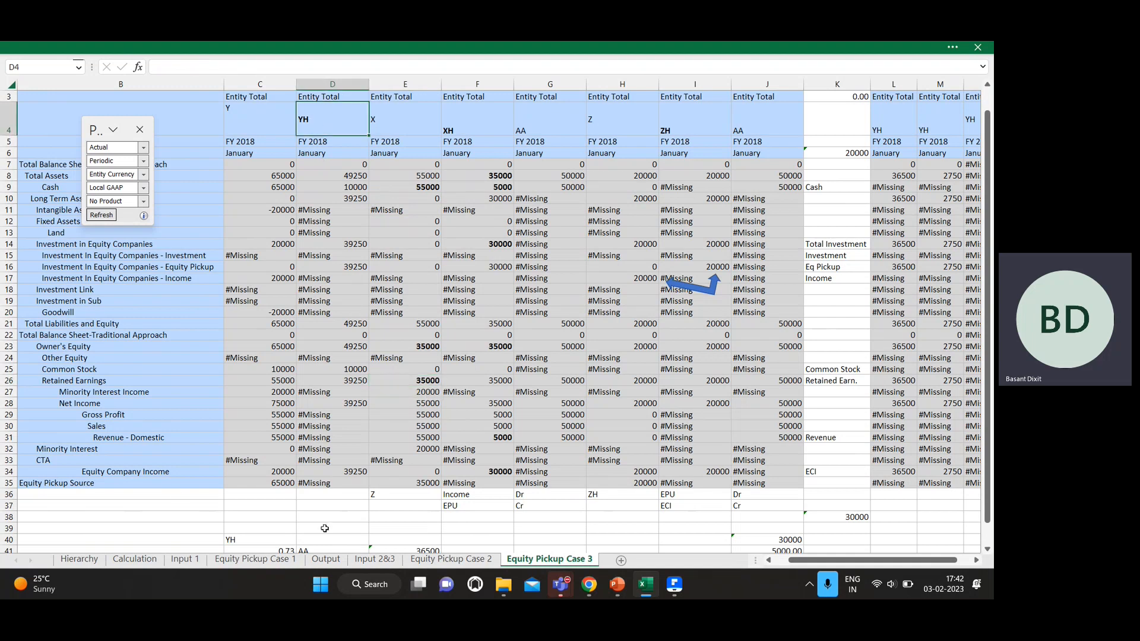
left_click(422, 560)
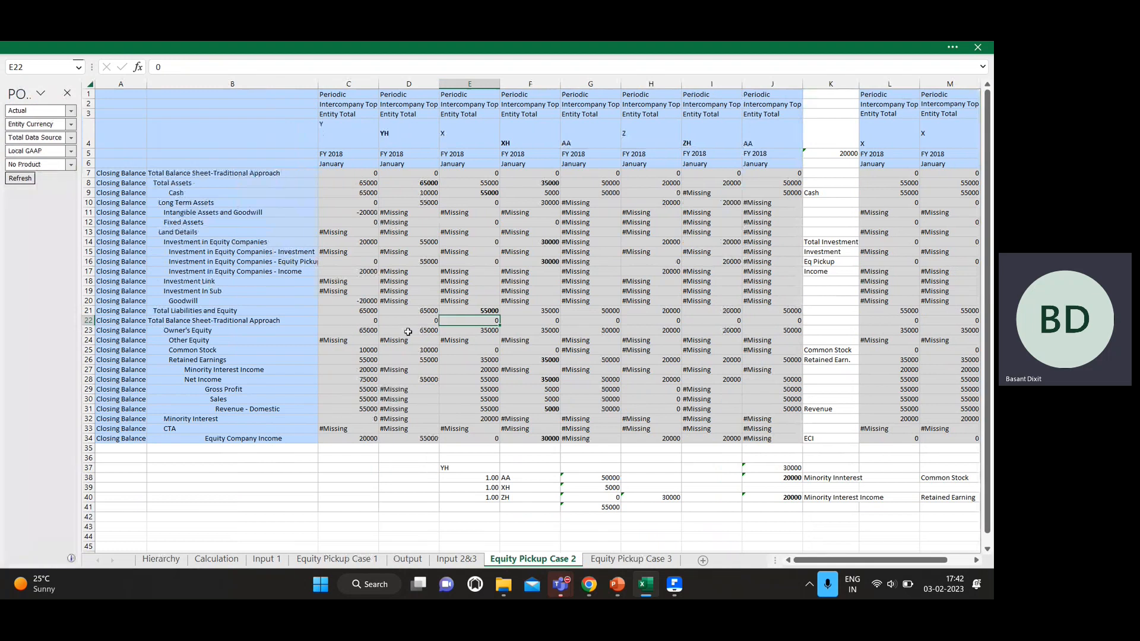
left_click(424, 361)
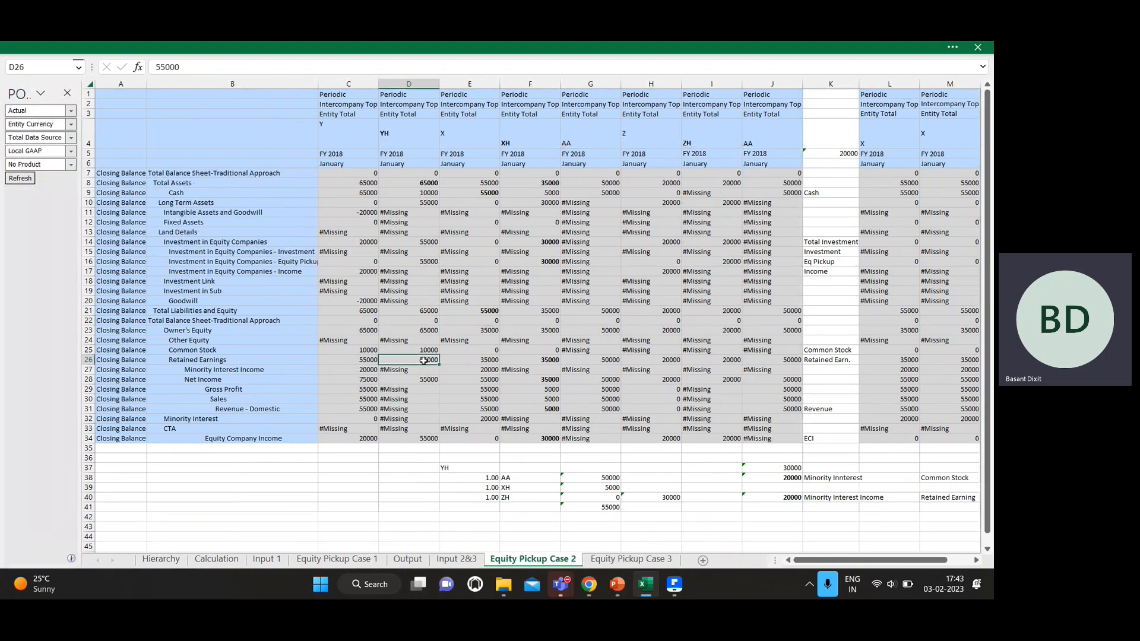
left_click(423, 264)
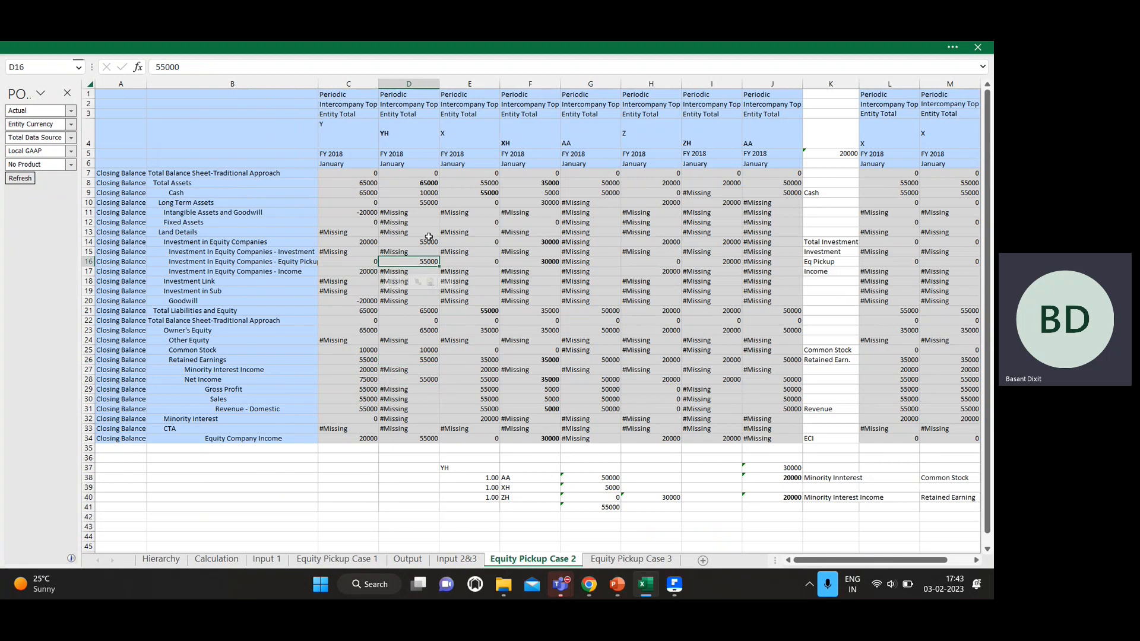
left_click(427, 241)
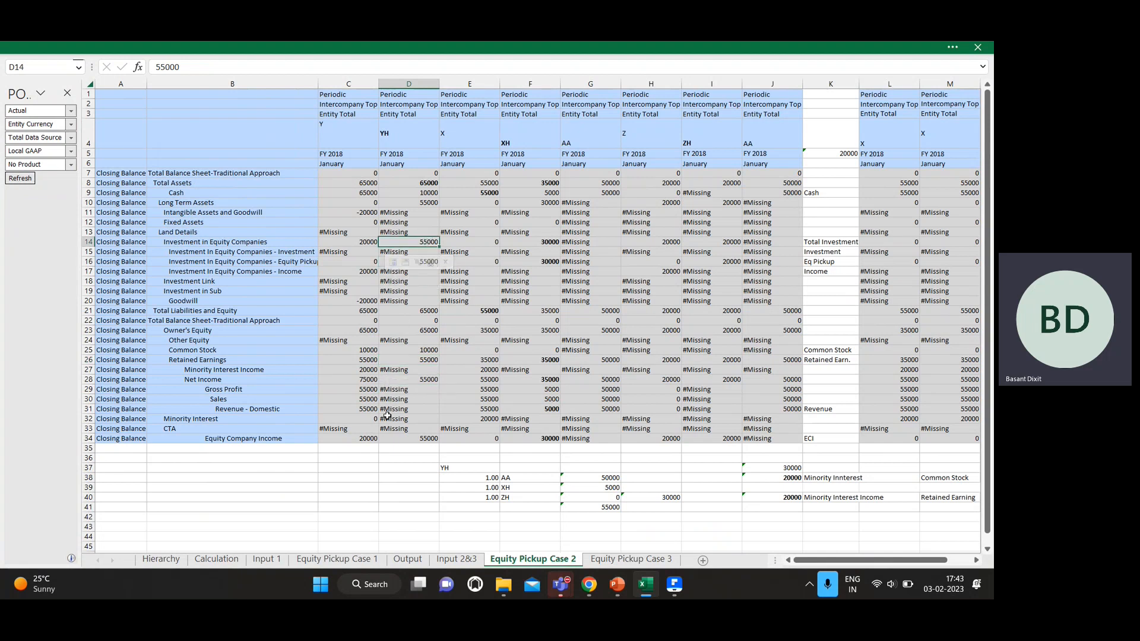
key("alt+Tab")
key("Escape")
- Check Y's ownership percentage in X in the Case 3 diagram on the Hierarchy sheet
left_click(633, 560)
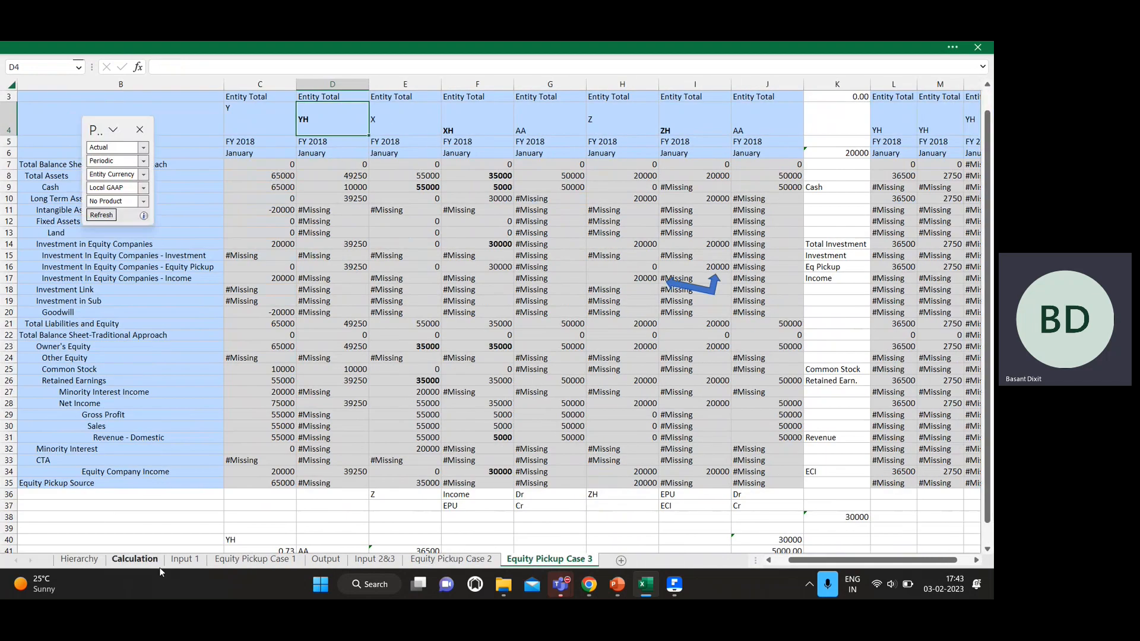
left_click(79, 558)
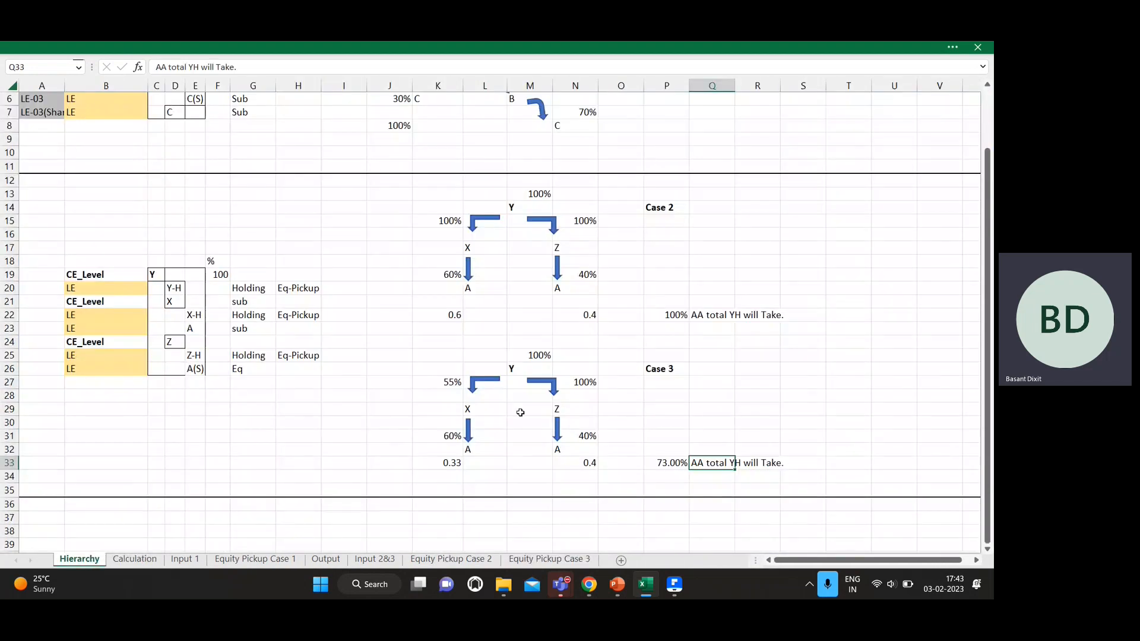
left_click(449, 383)
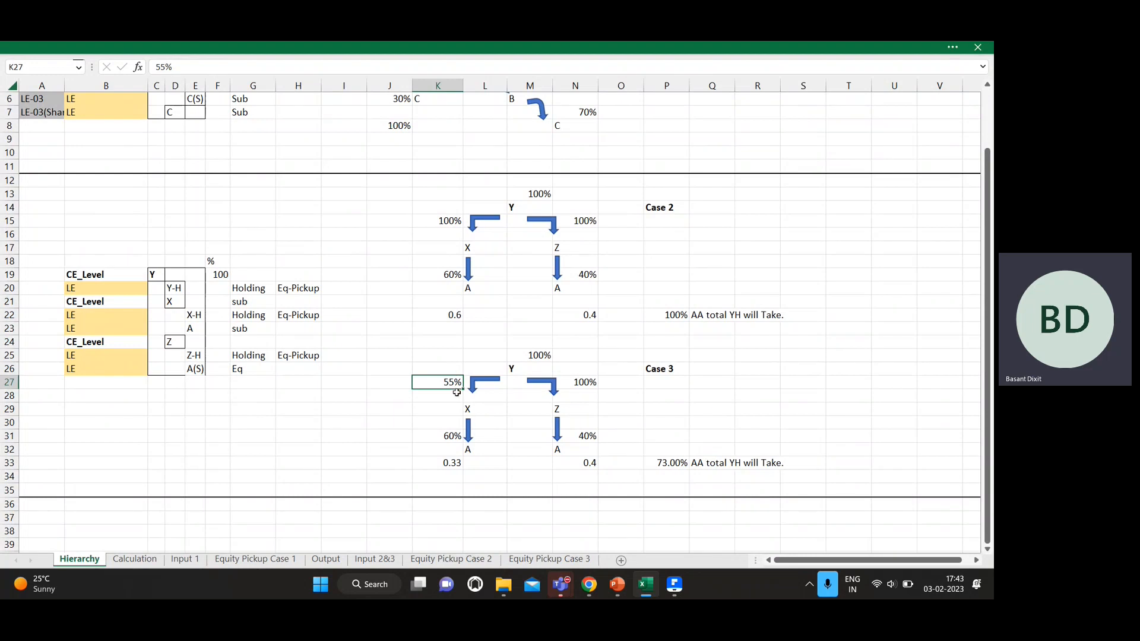
- Compare YH's Equity Company Income on Equity Pickup Case 3 with the manual YH check calculation below the grid
left_click(538, 560)
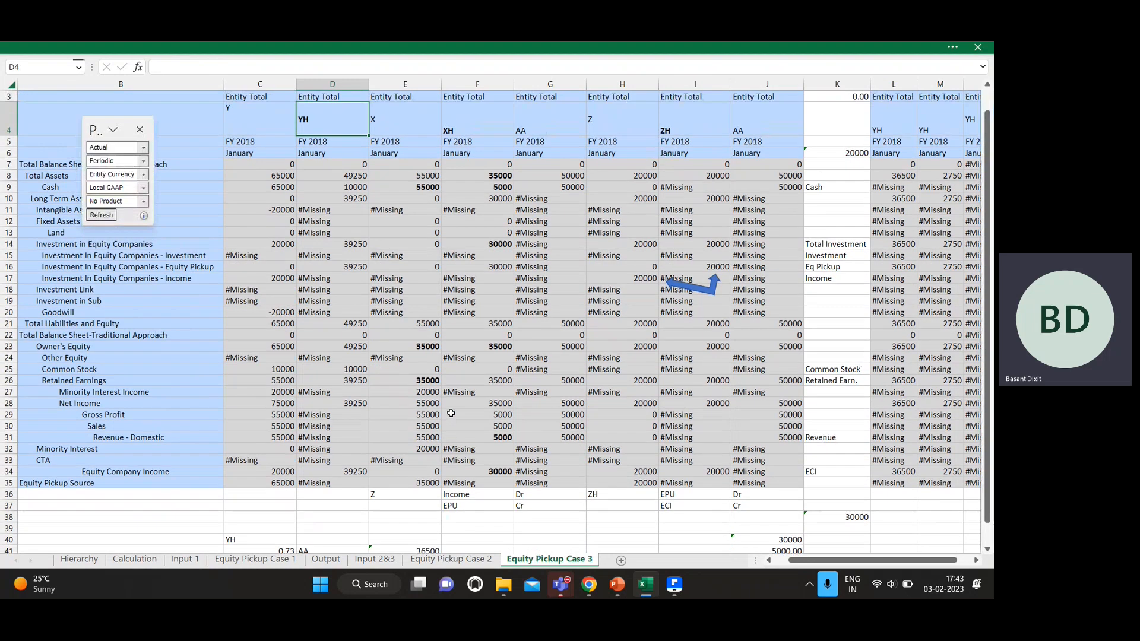
scroll(451, 414, "down", 1)
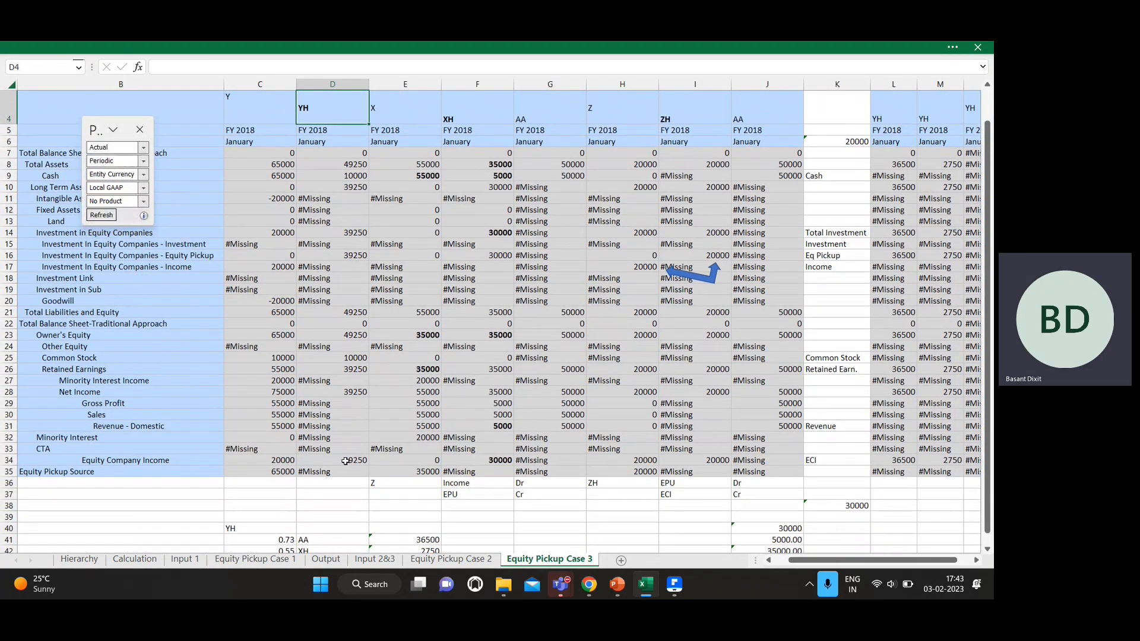
left_click(345, 461)
scroll(401, 461, "down", 3)
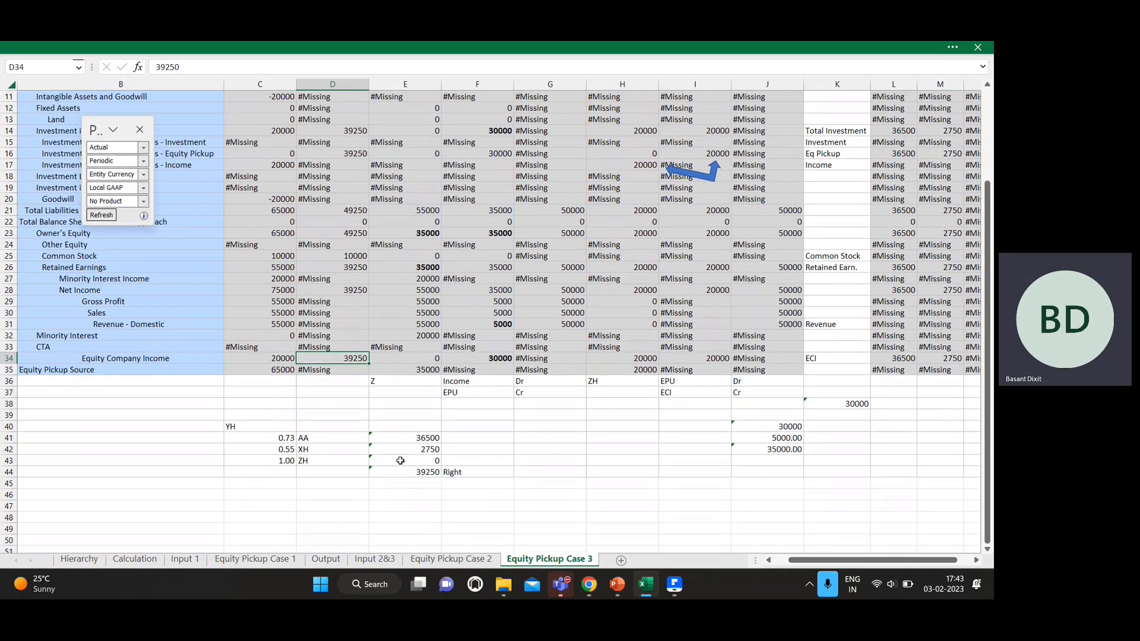
- Check YH's ownership percentages in the legal entity view of Manage Ownership in Chrome and return to the Hierarchy sheet in Excel
key("alt+Tab")
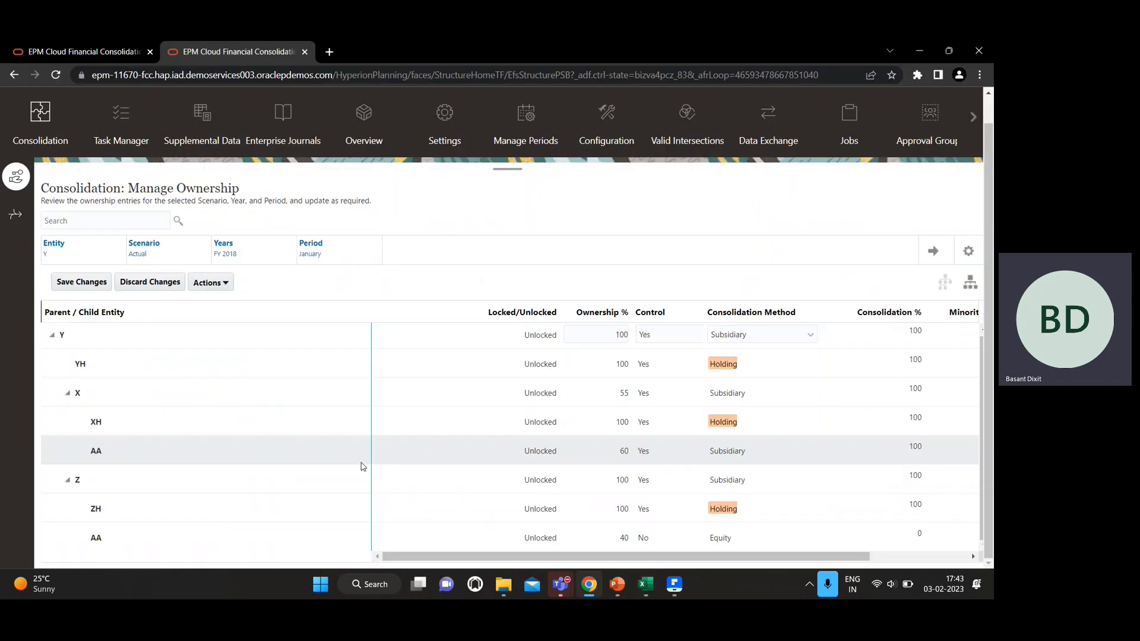
left_click(970, 283)
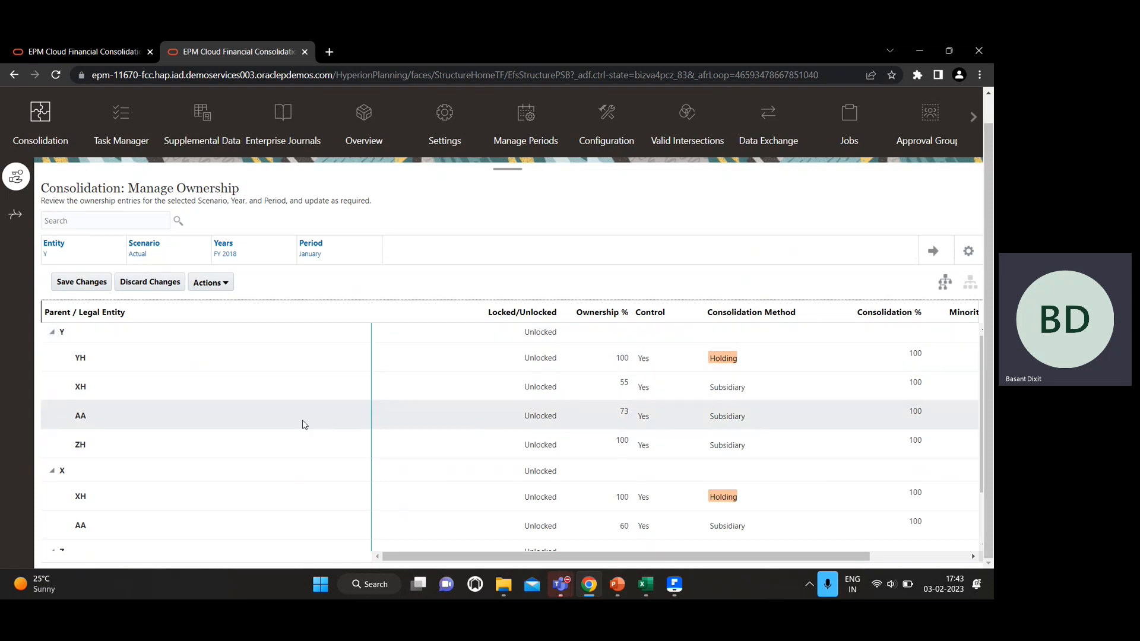
key("alt+Tab")
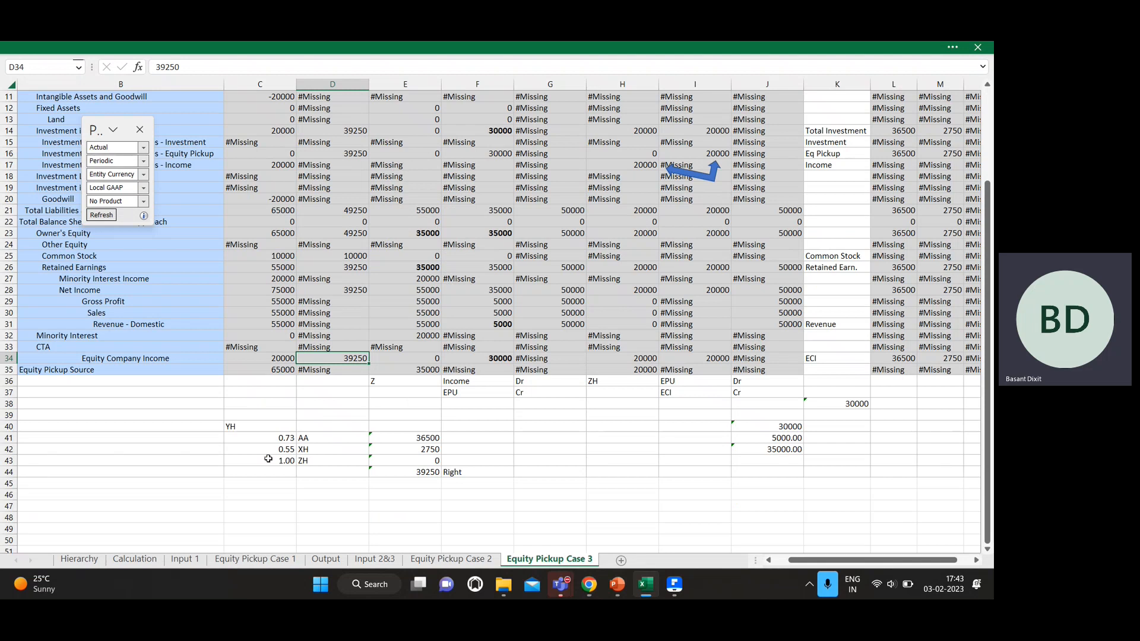
left_click(76, 560)
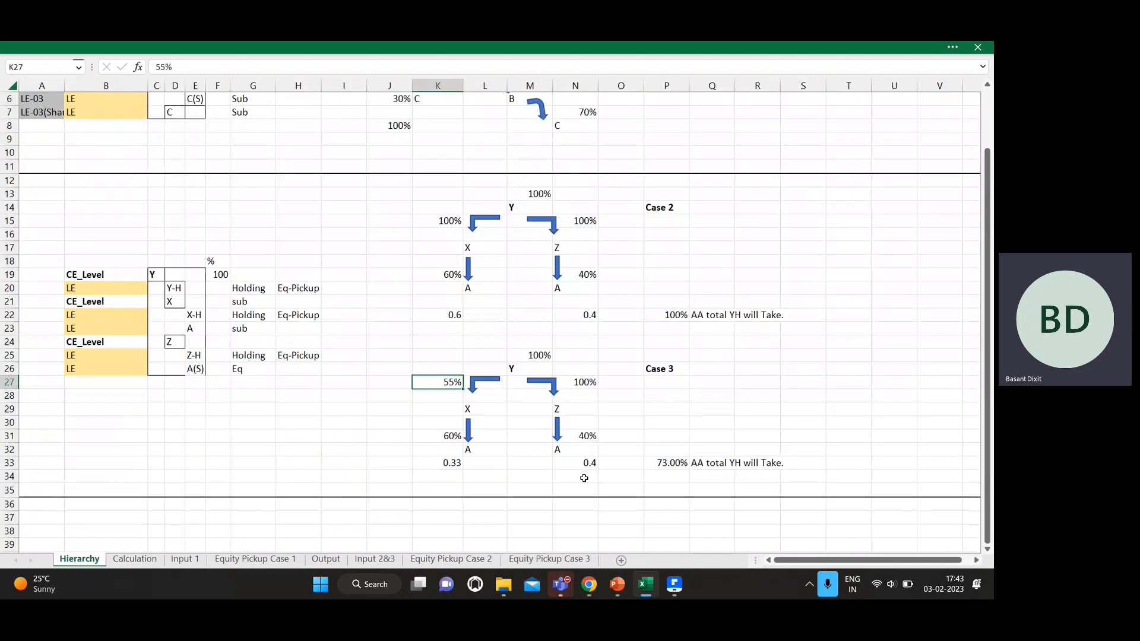
- Check AA's total ownership for Case 3 on the Hierarchy sheet and enter +50000*.73 in G41 of Equity Pickup Case 3
left_click(669, 464)
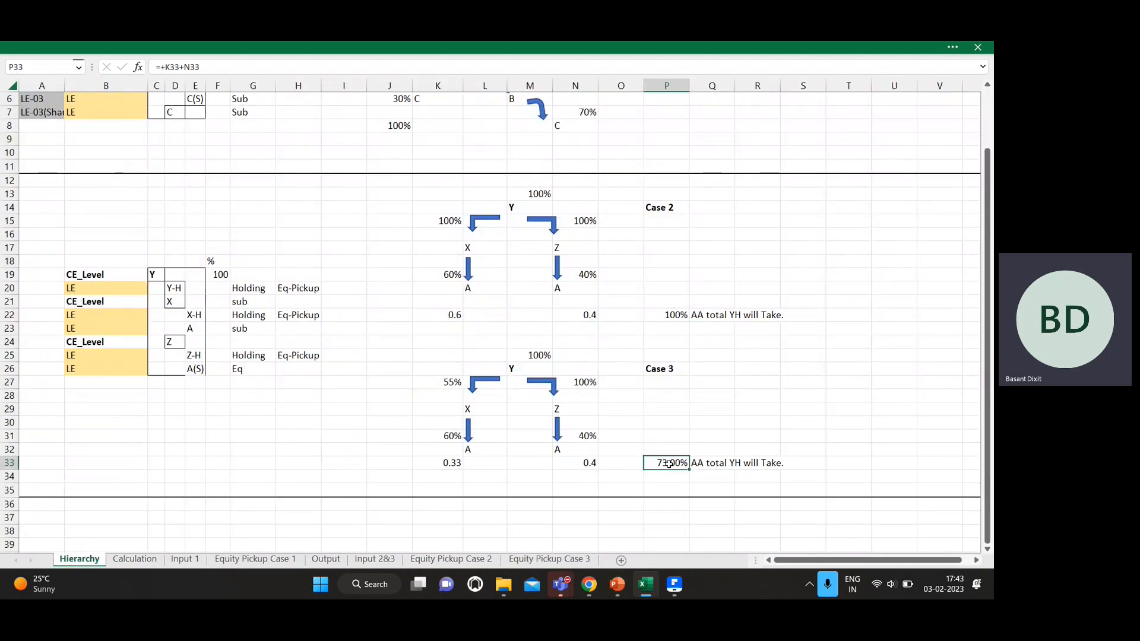
left_click(540, 560)
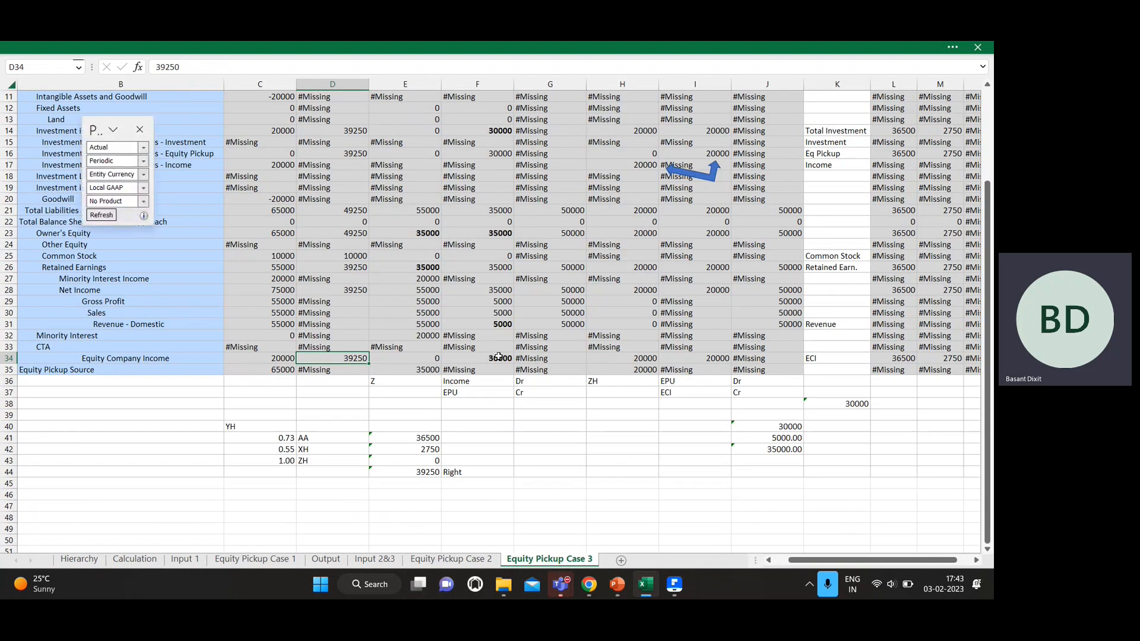
left_click(545, 432)
double_click(546, 433)
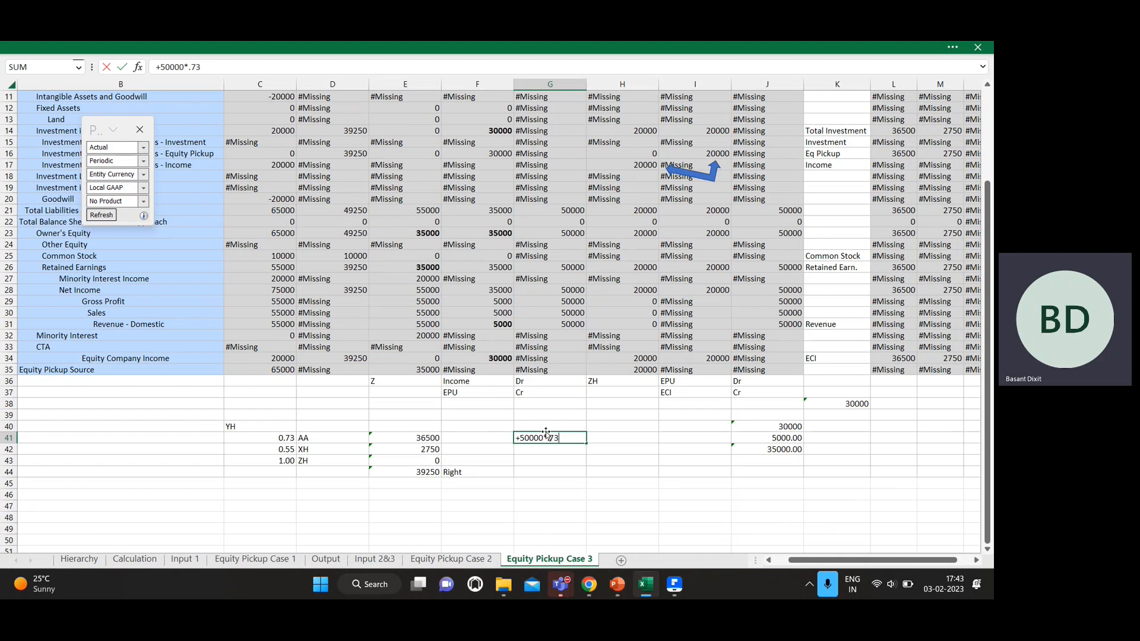
key("Return")
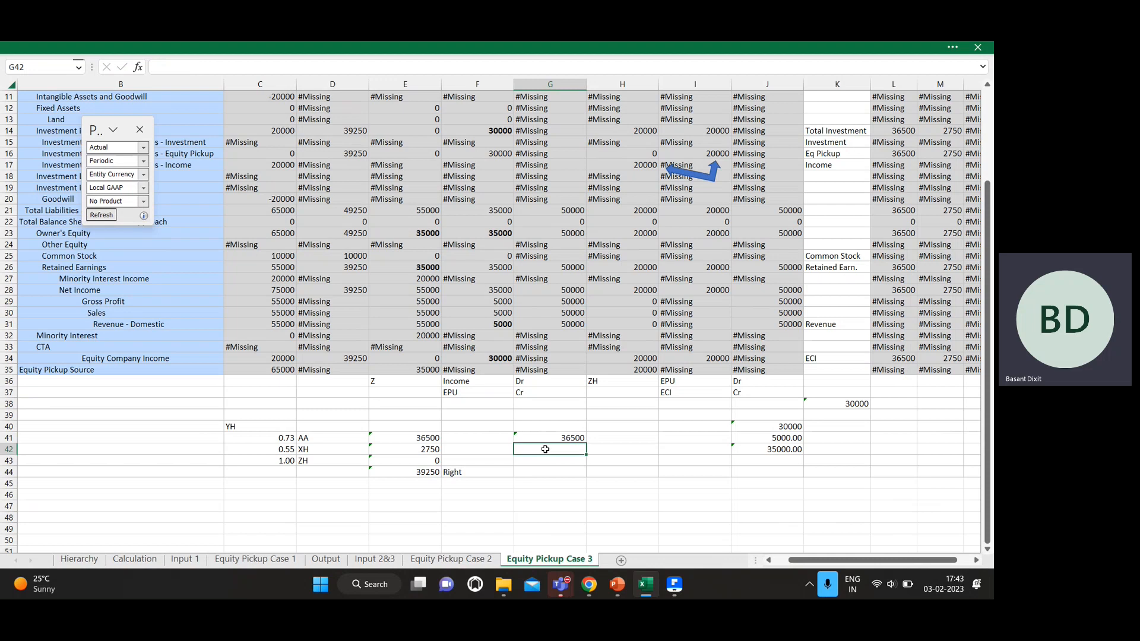
- Enter XH's share for the YH check calculation as +5000*.55 in G42
type("+")
scroll(537, 241, "up", 3)
scroll(563, 354, "down", 1)
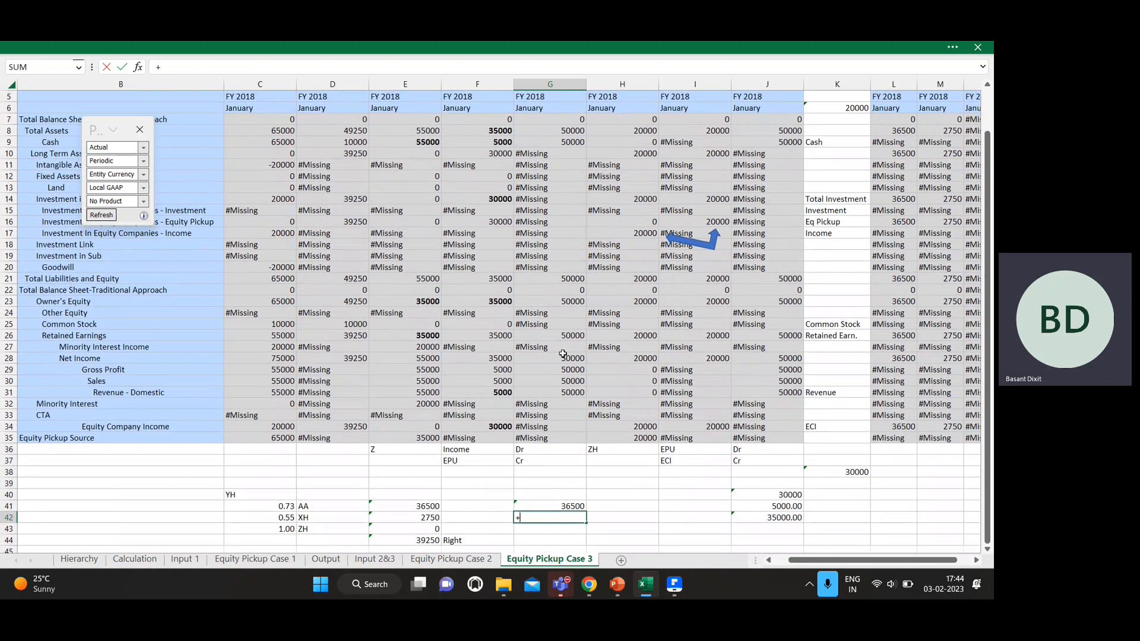
type("5000")
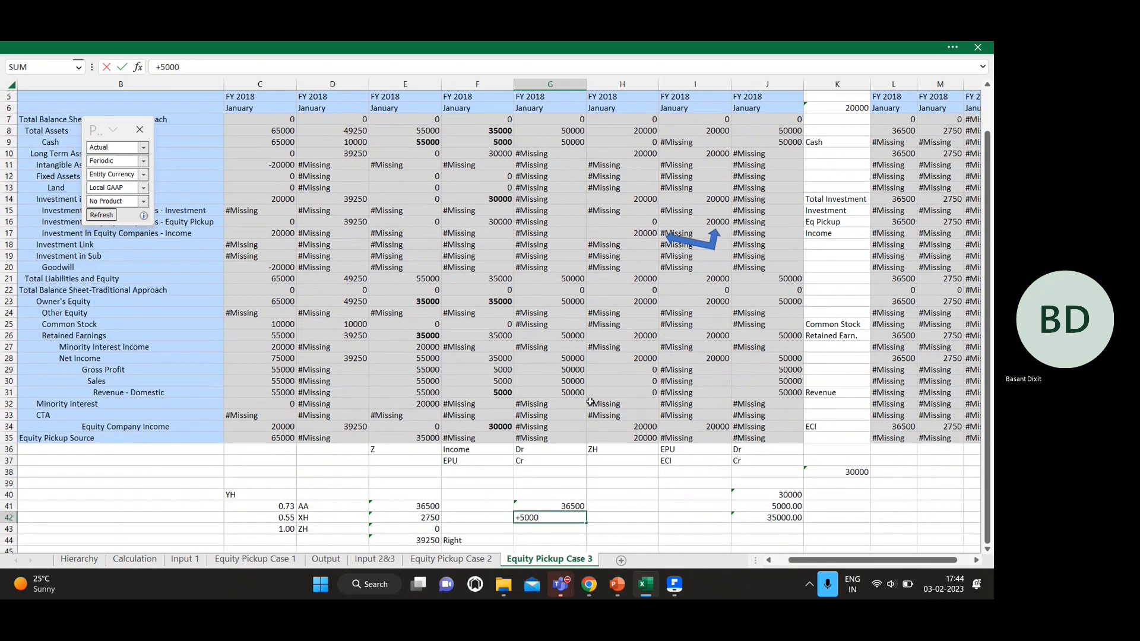
type("*.55")
key("Return")
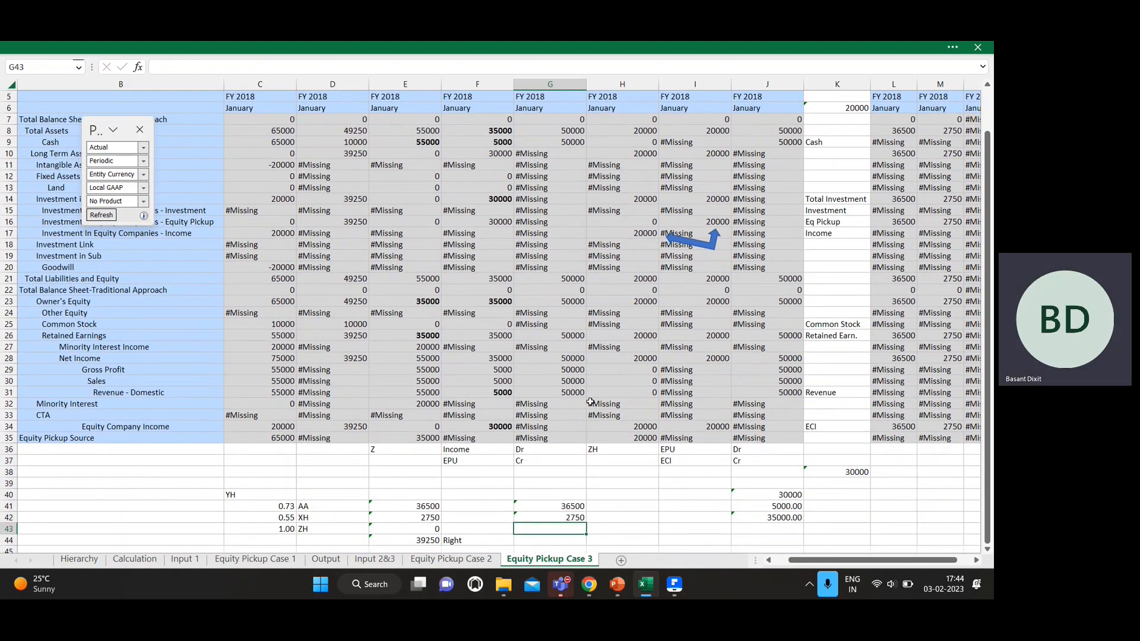
- Check YH's ownership percentages in Manage Ownership in Chrome against the entity figures on the Input 2&3 sheet in Excel
key("alt+Tab")
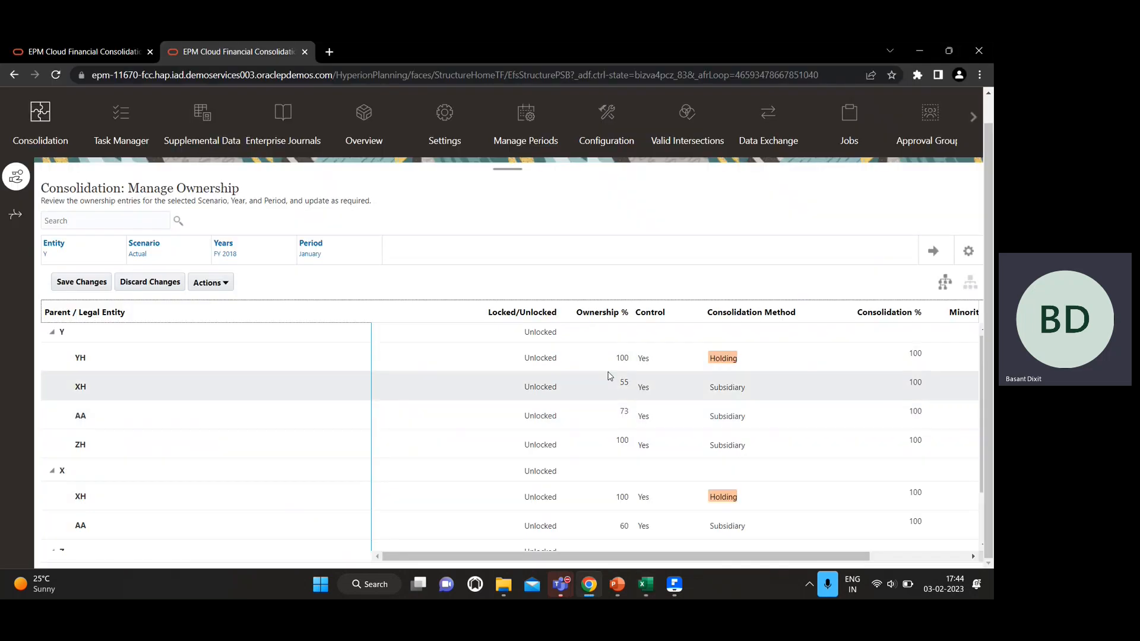
key("alt+Tab")
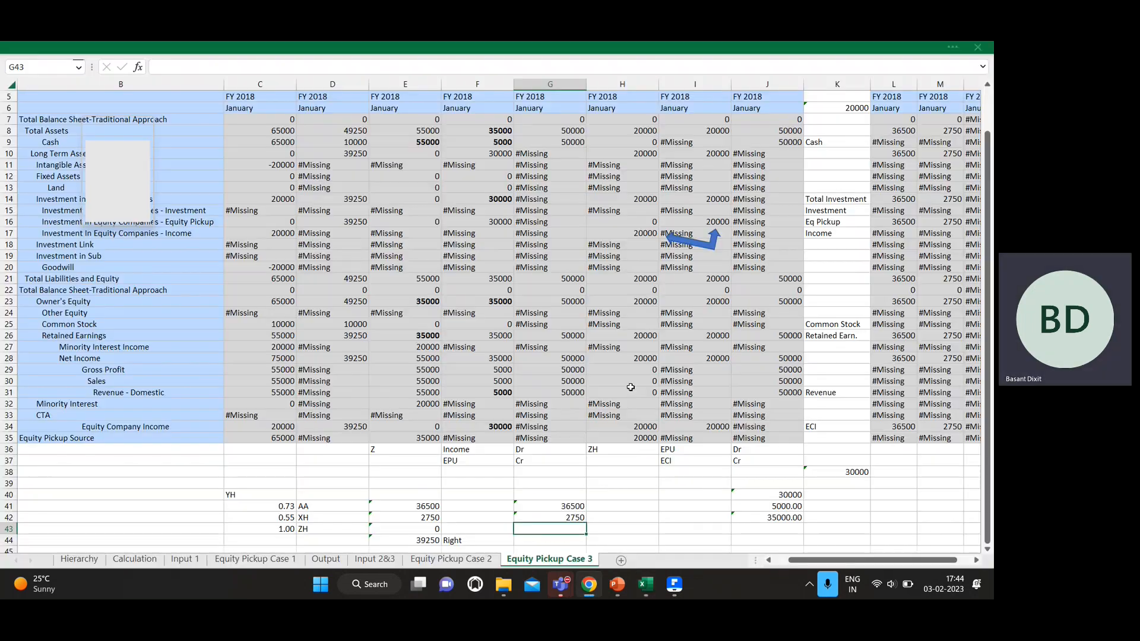
scroll(608, 477, "down", 1)
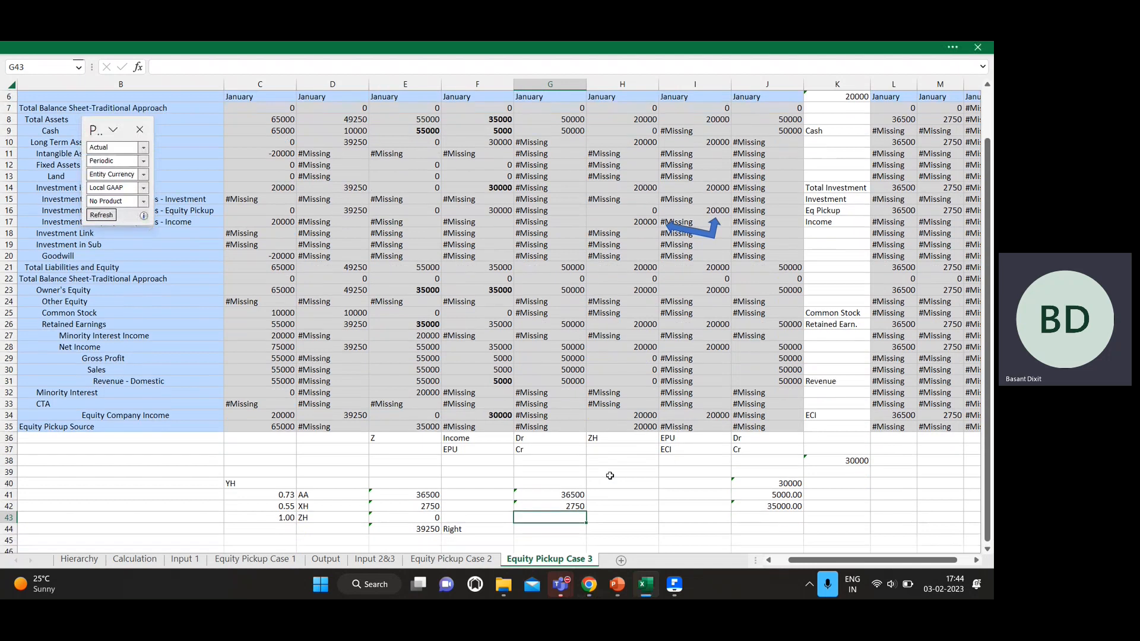
key("alt+Tab")
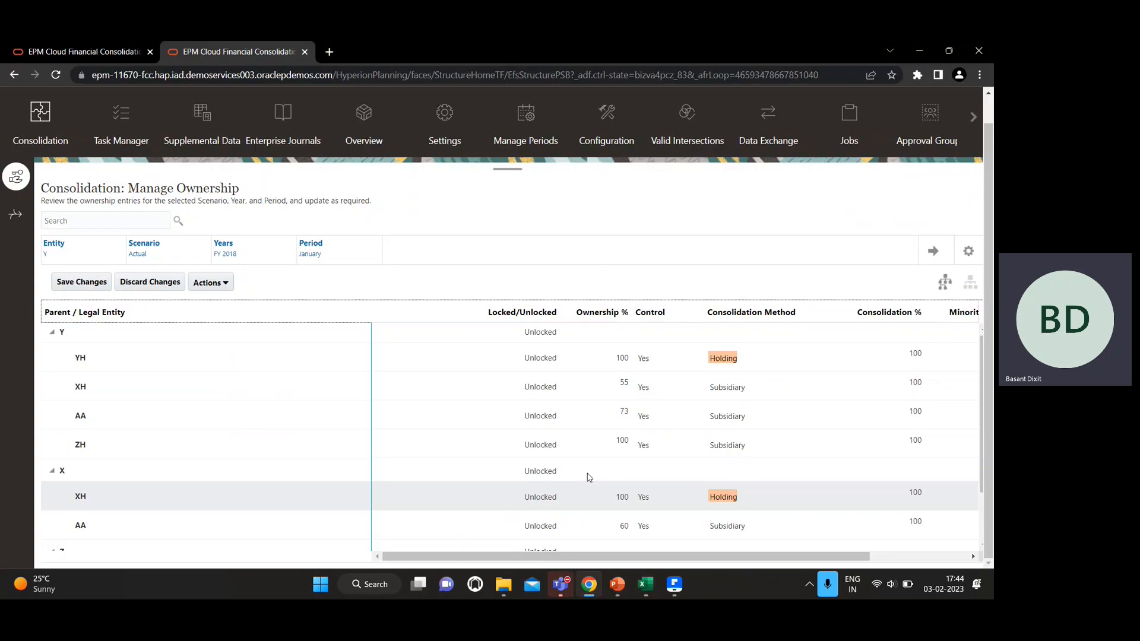
key("alt+Tab")
left_click(375, 559)
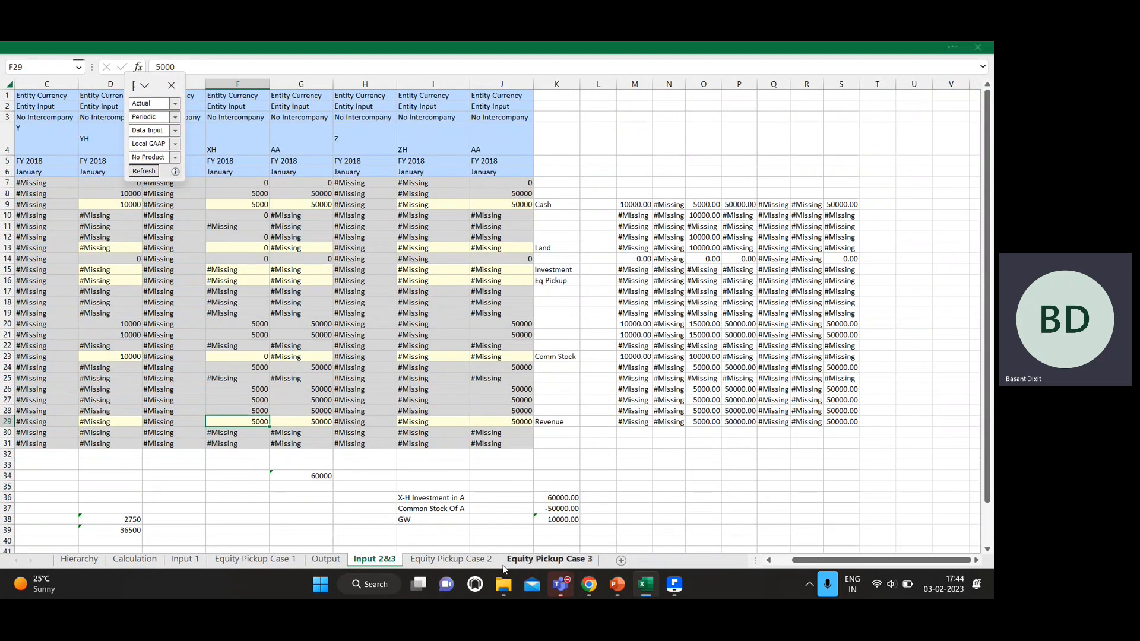
key("alt+Tab")
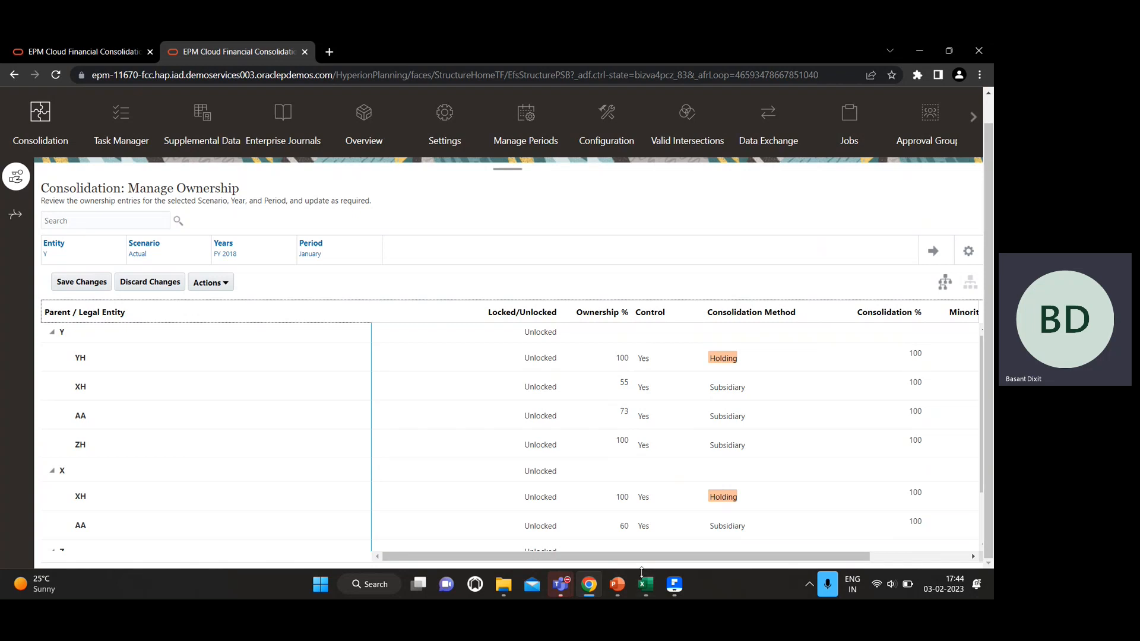
- Return to Equity Pickup Case 3 in Excel and enter ZH's share for the YH check as +0*1 in G43
left_click(649, 586)
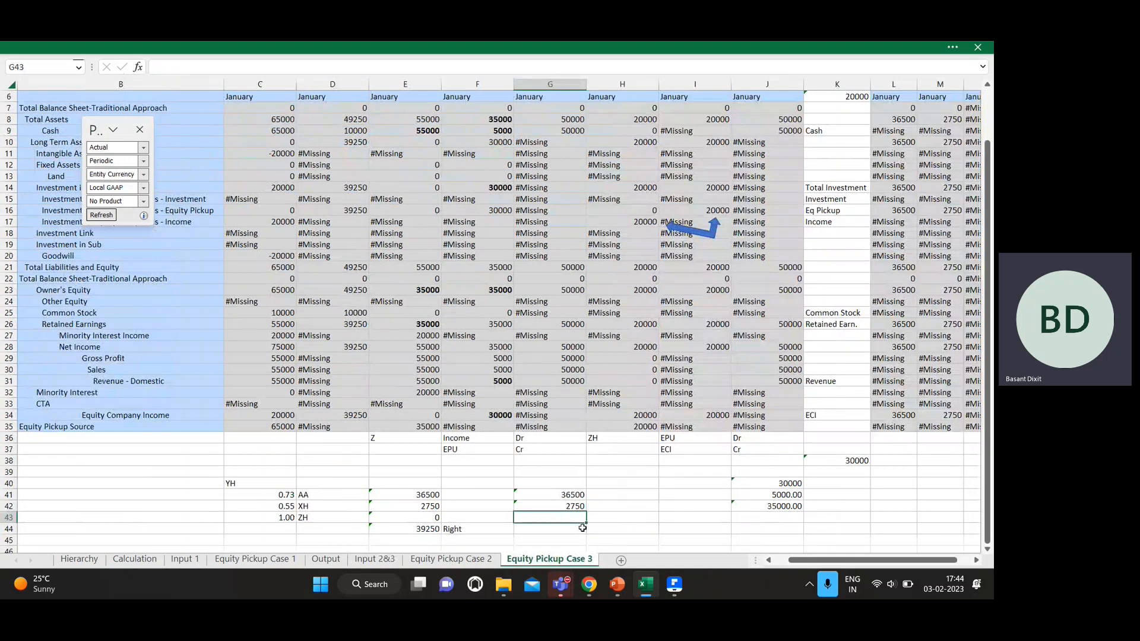
type("+0*1")
key("Return")
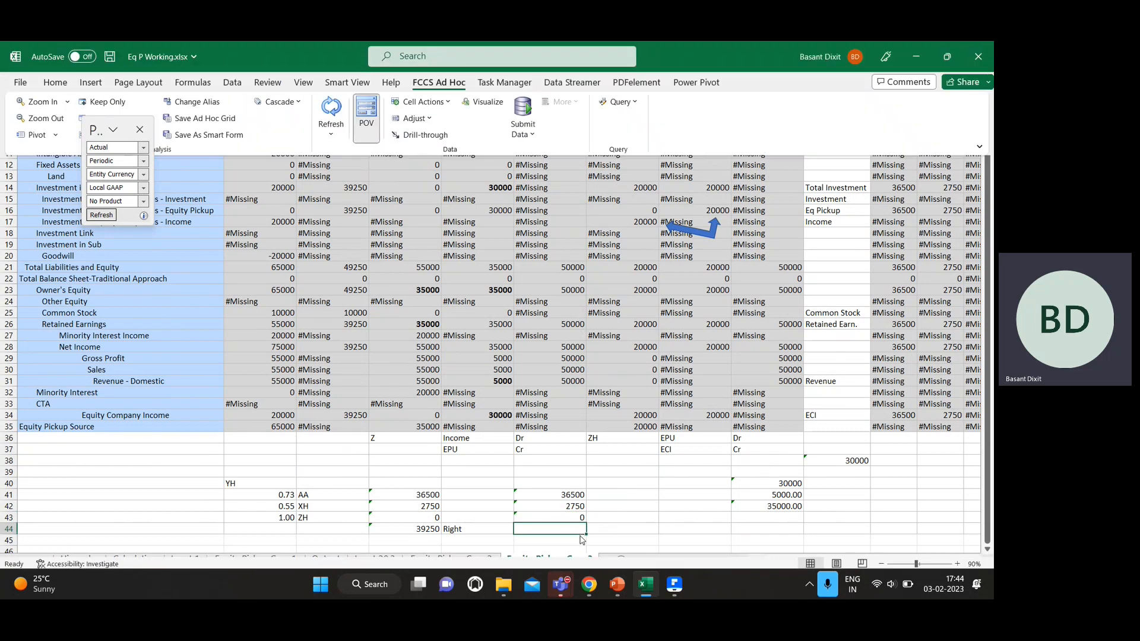
- Total the AA, XH and ZH shares in G44 with =SUM(G41:G43) and make the total bold
key("alt+equal")
type("+")
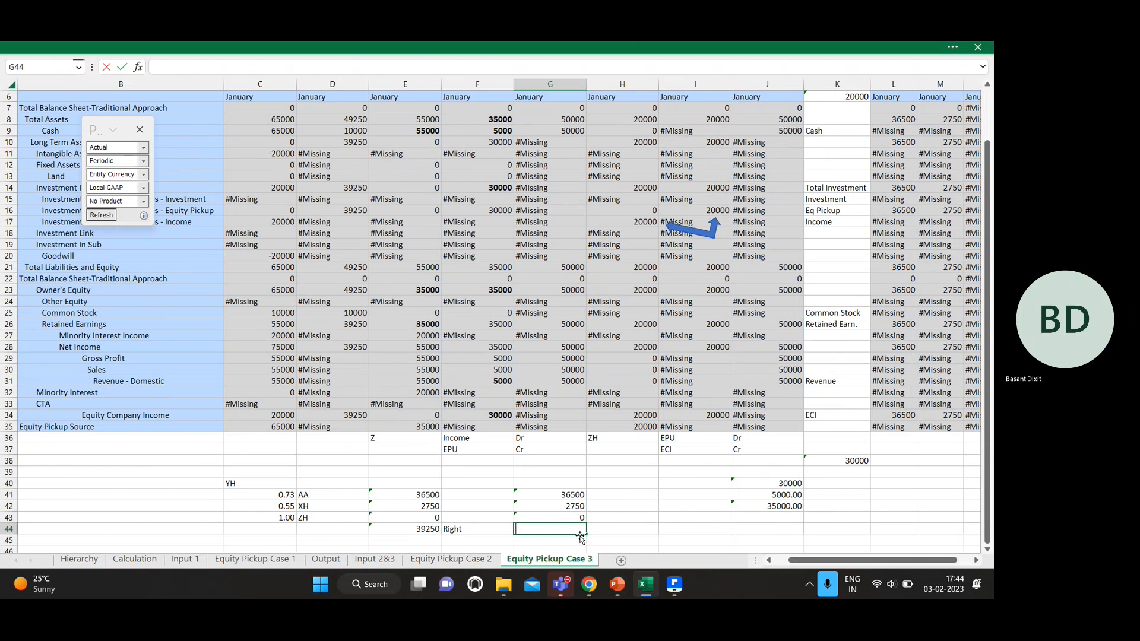
key("BackSpace")
key("BackSpace")
type("=")
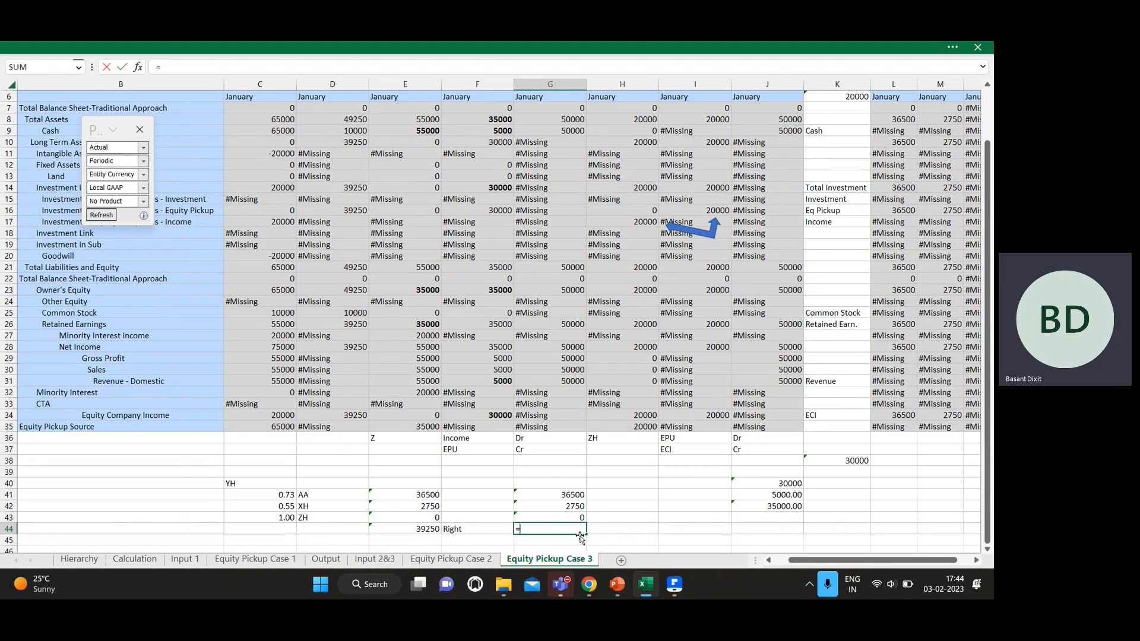
type("Sum")
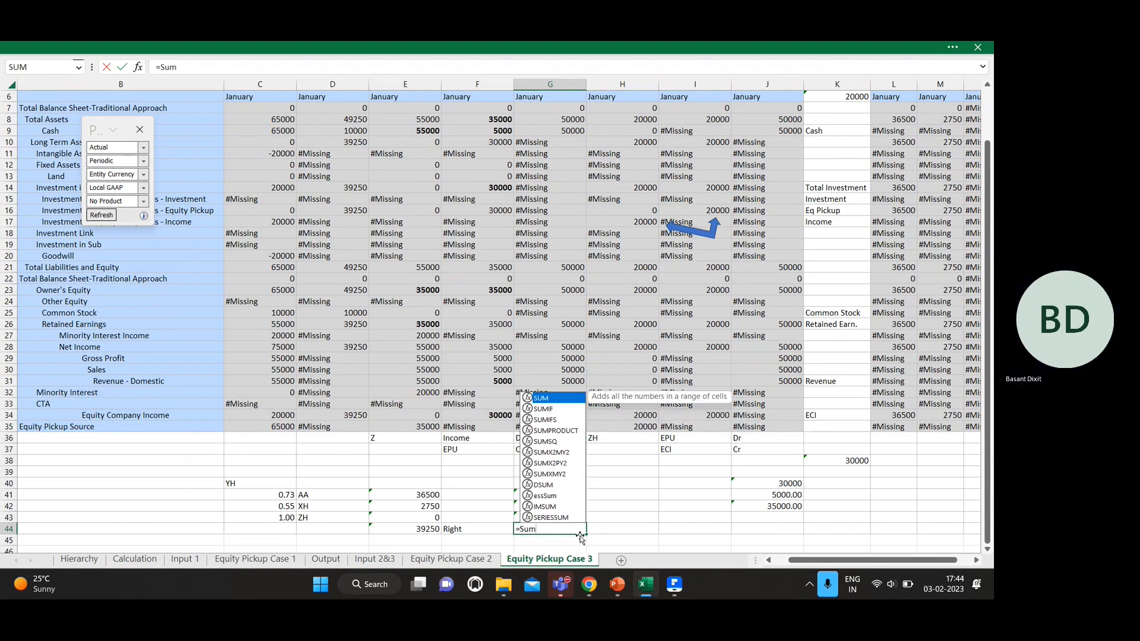
type("(")
key("Up")
key("Up")
key("Up")
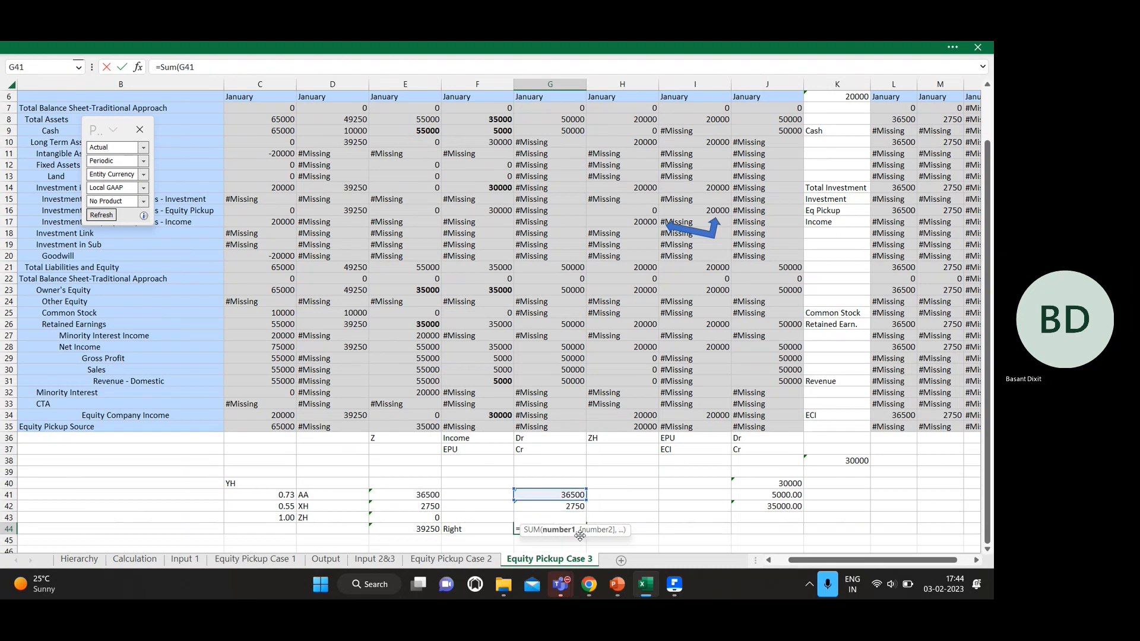
key("shift+Down")
key("shift+Down")
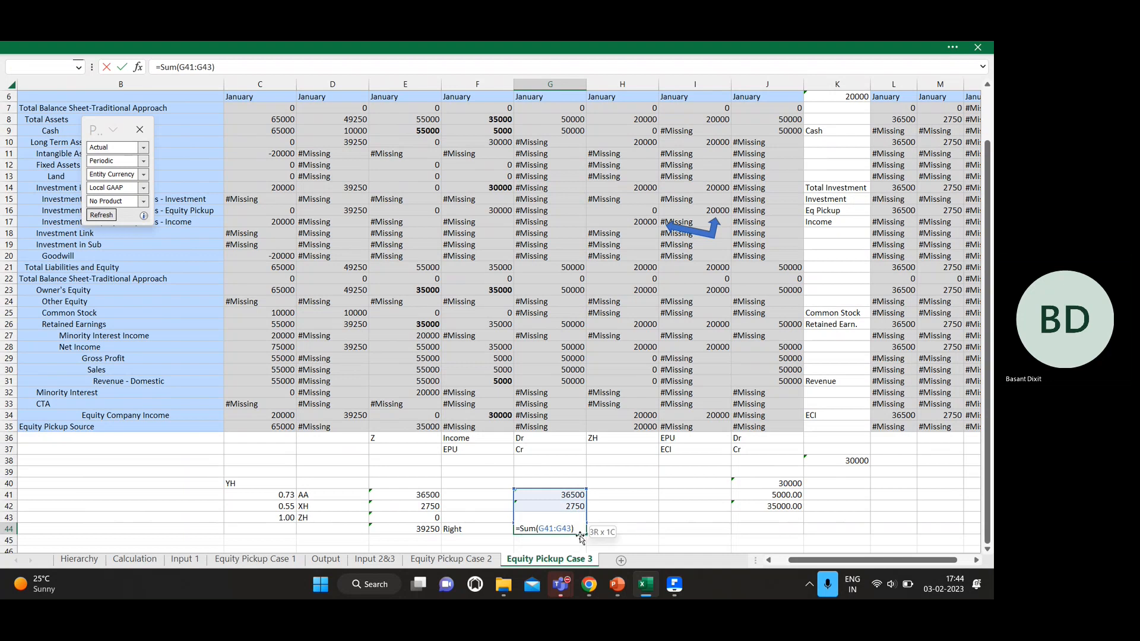
key("Return")
left_click(584, 528)
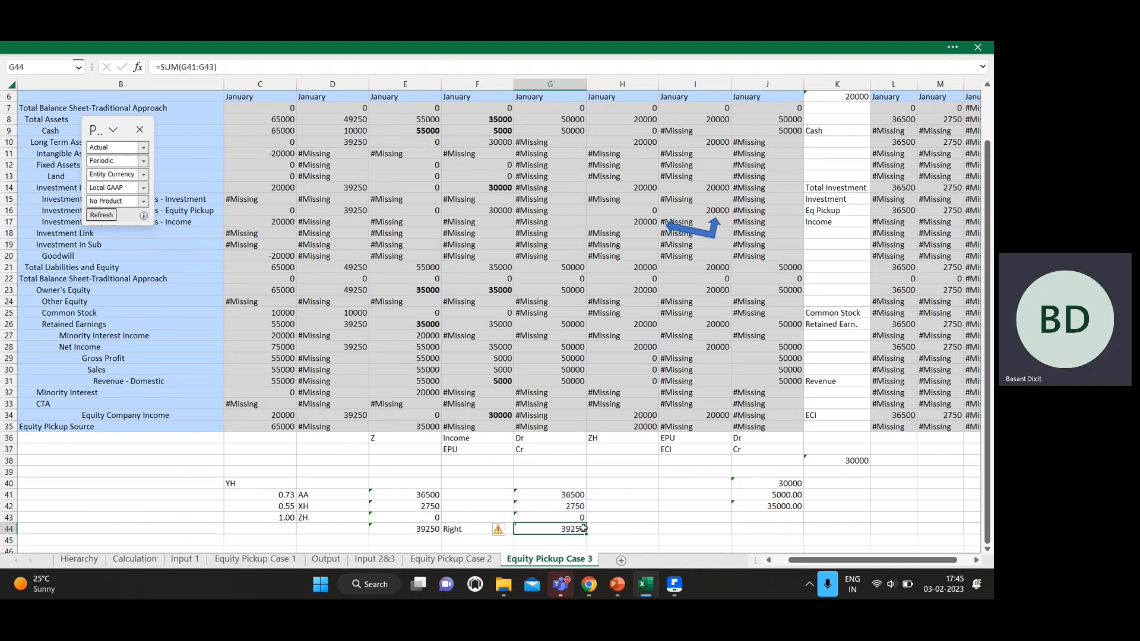
key("ctrl+b")
- Bold YH's Equity Company Income, Net Income and Common Stock values in column D
left_click(343, 415)
key("Up")
key("Up")
key("Up")
key("Up")
key("Up")
key("Up")
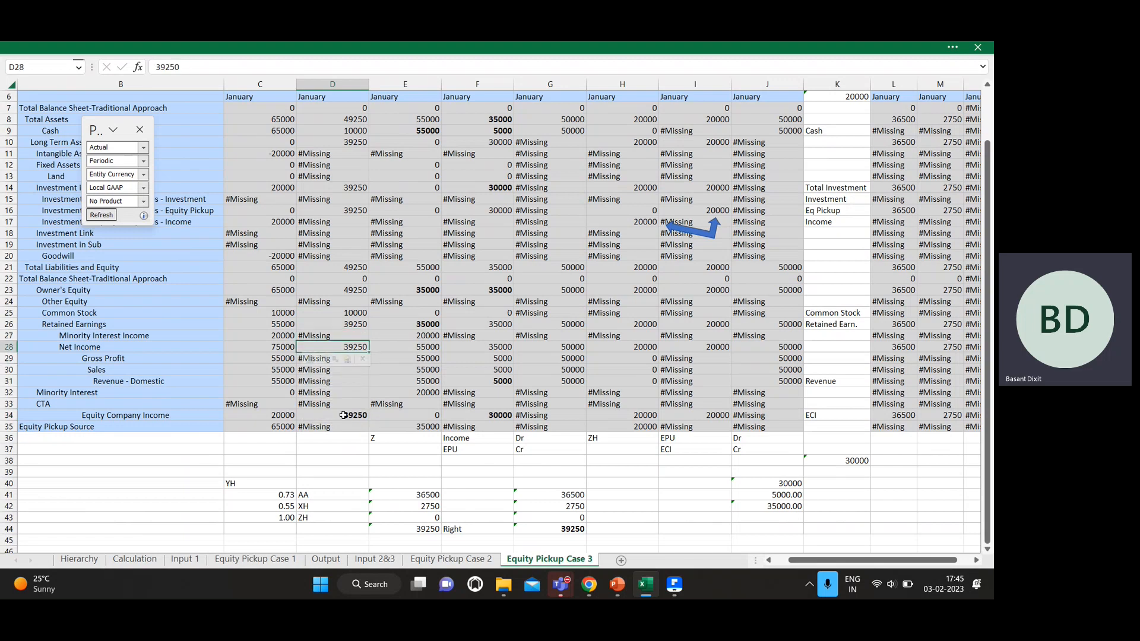
key("Up")
key("Up")
key("Up")
key("Up")
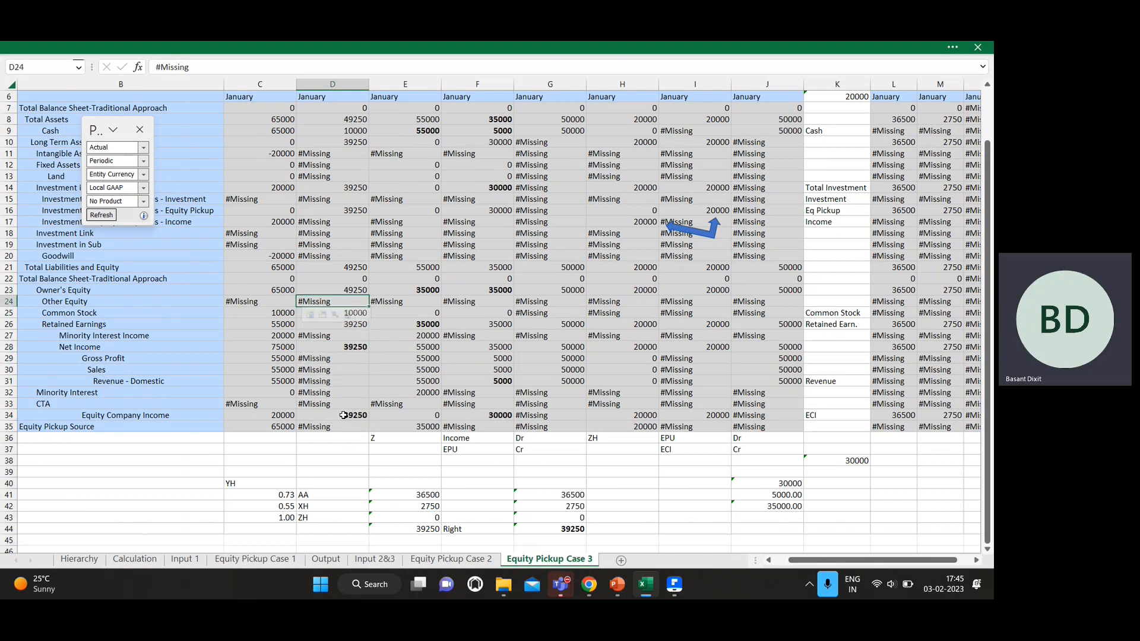
key("Down")
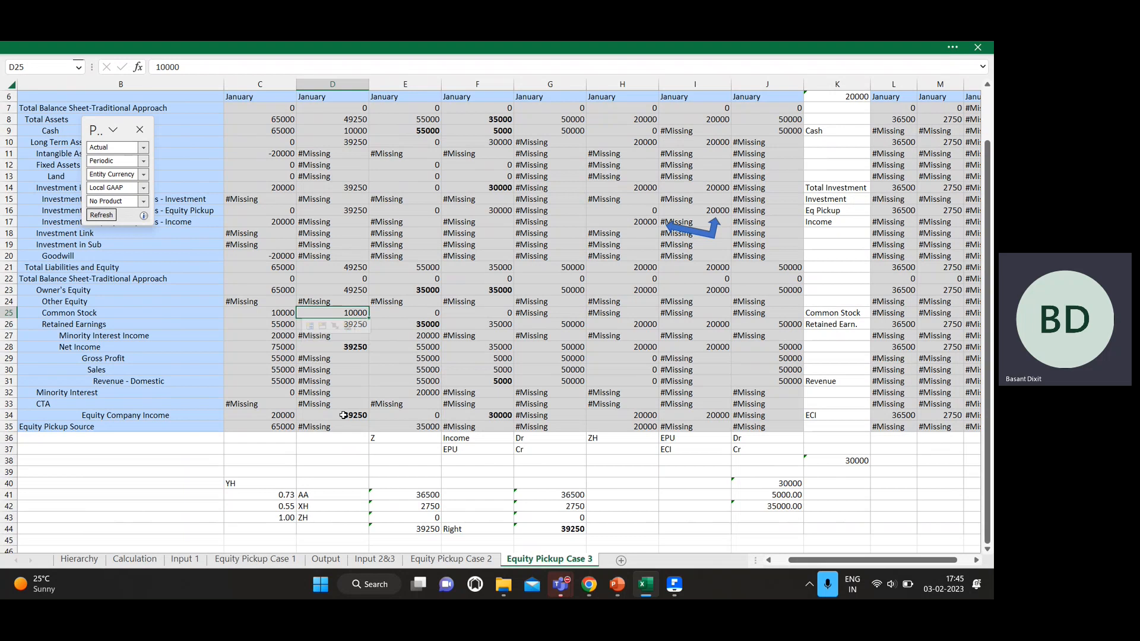
scroll(343, 416, "up", 2)
scroll(343, 415, "down", 1)
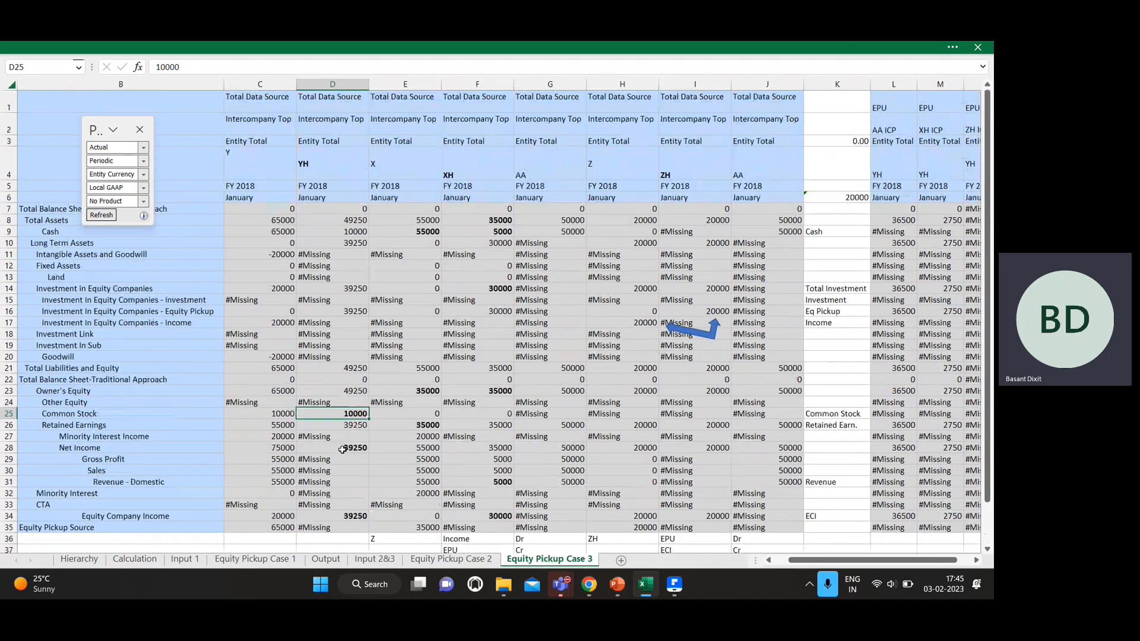
- Bold YH's Investment In Equity Companies - Equity Pickup, Cash and Total Assets values in column D
key("Up")
key("Up")
key("Up")
key("Up")
key("Up")
key("Up")
key("Up")
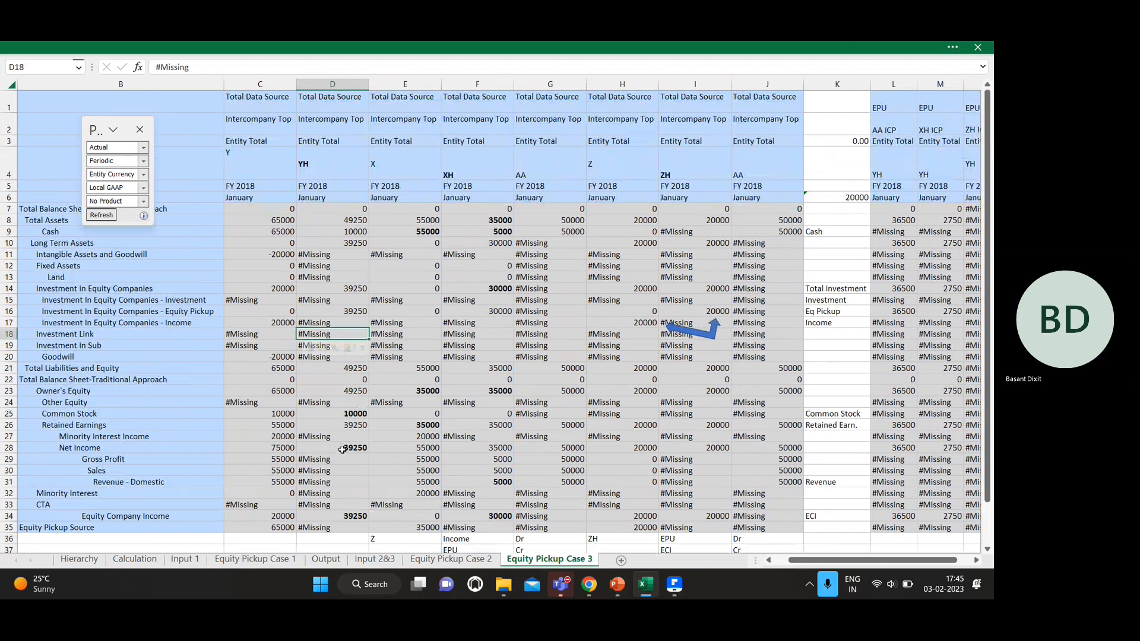
key("Up")
key("Up")
key("Up")
key("Up")
key("Up")
key("Up")
key("Up")
key("Up")
key("Up")
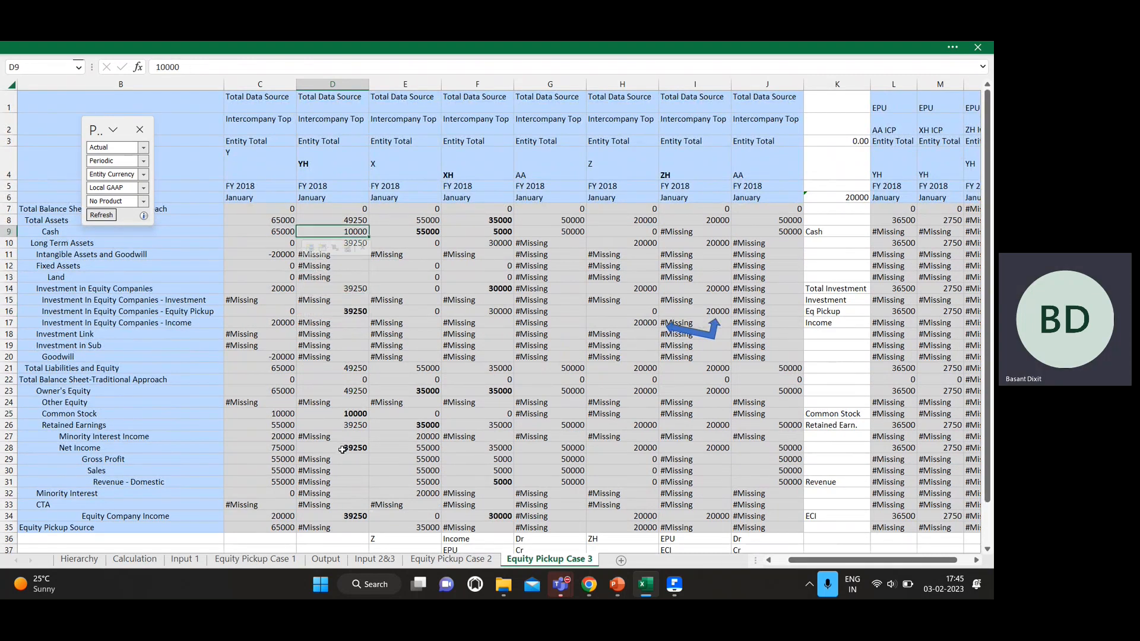
key("Up")
key("Up")
- Bold YH's Total Liabilities and Equity value in D21
key("ctrl+Down")
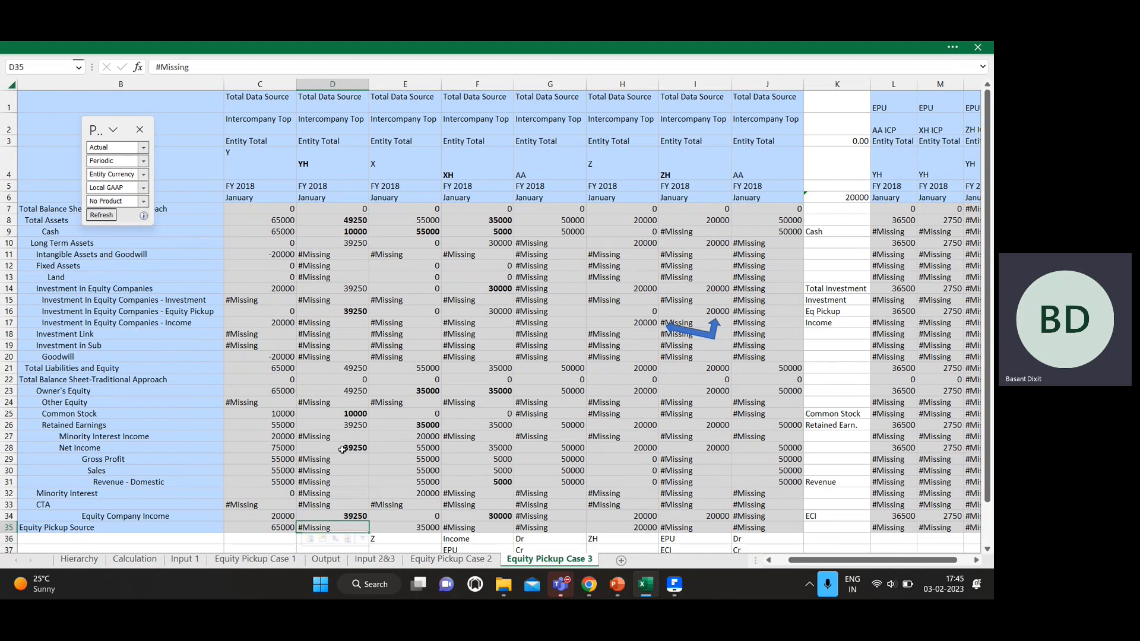
key("Up")
key("Up")
key("Up")
key("Up")
key("Up")
key("Up")
key("Up")
key("Up")
key("Up")
key("Up")
key("Up")
key("Up")
key("Up")
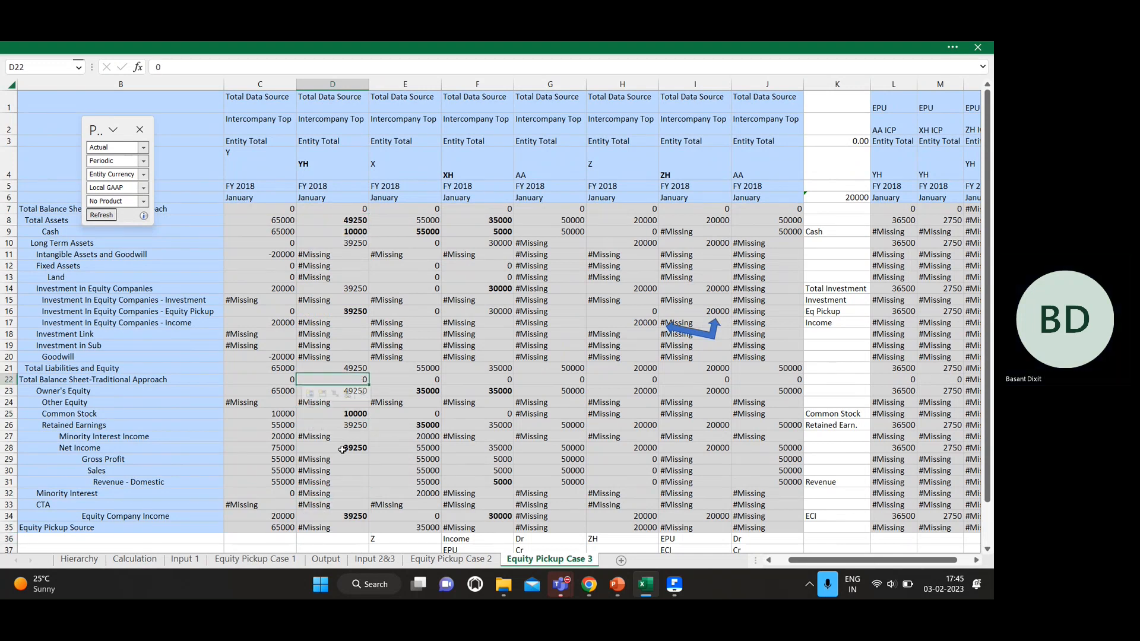
key("Up")
key("Up")
key("Up")
key("Up")
key("Up")
key("Up")
key("Up")
key("Up")
key("Up")
key("Up")
key("Up")
key("Up")
key("Up")
key("Up")
key("Up")
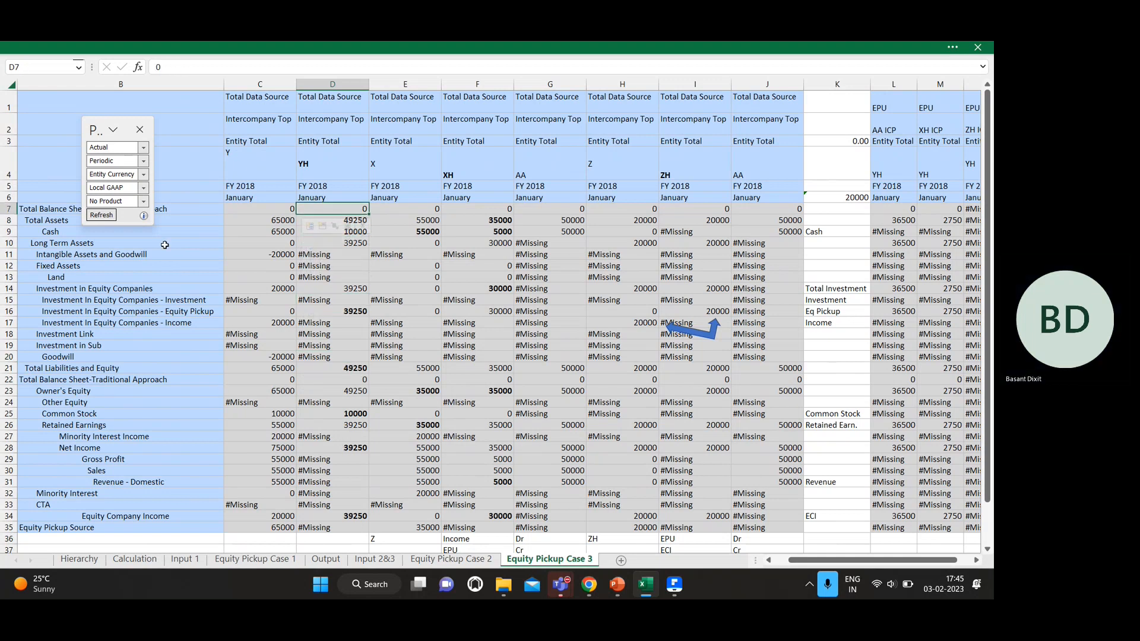
- Move the POV window clear of the account names and compare the Cash values of YH, X, XH and AA in row 9
left_click_drag(92, 123, 34, 95)
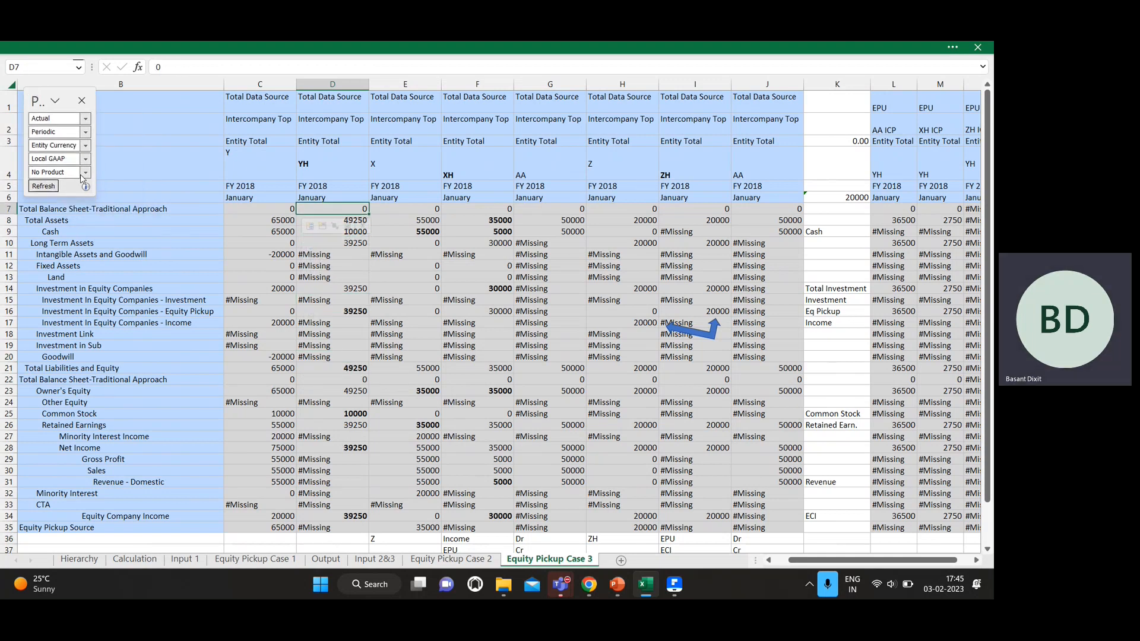
key("Down")
key("Down")
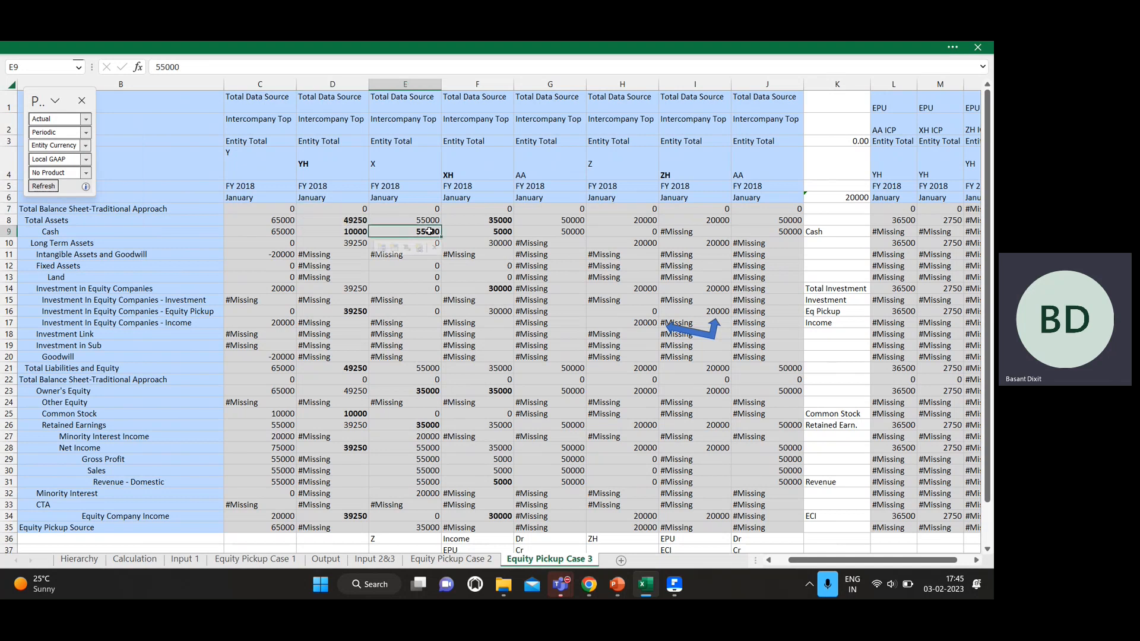
key("Right")
key("Right")
key("Right")
key("shift+Left")
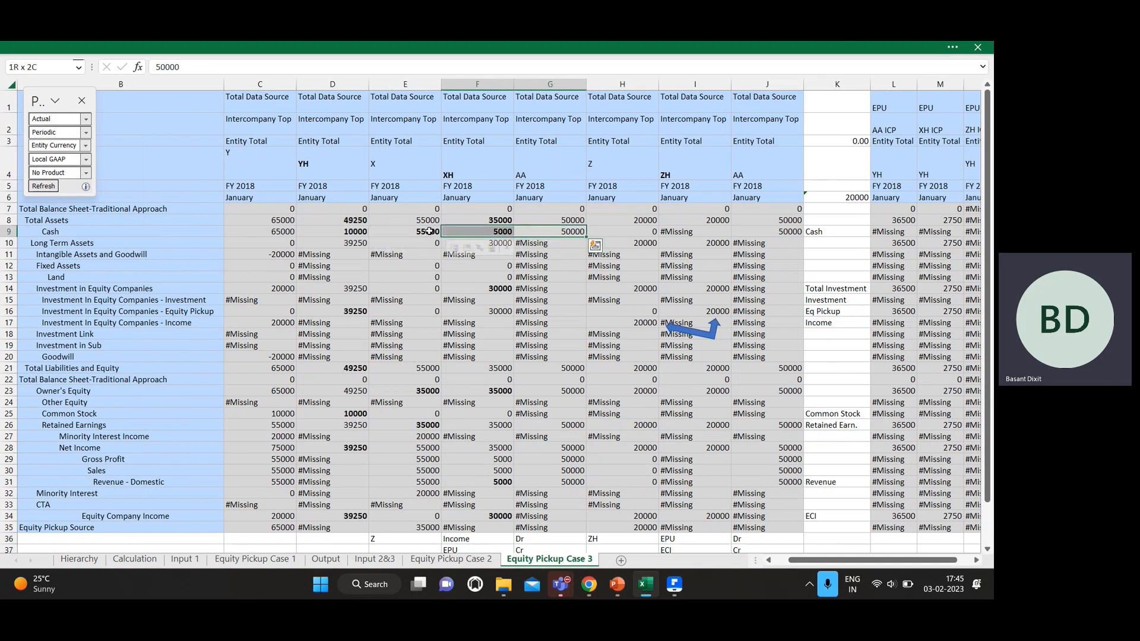
key("Left")
key("Left")
key("Left")
key("Right")
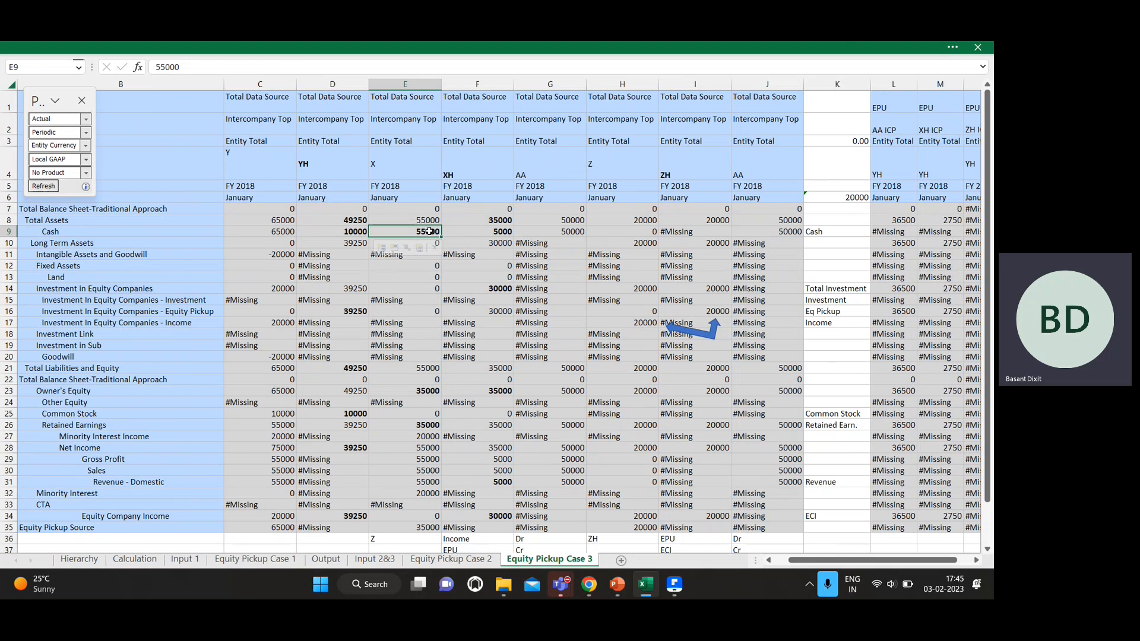
key("Right")
key("shift+Left")
key("shift+Left")
key("shift+Left")
key("shift+Right")
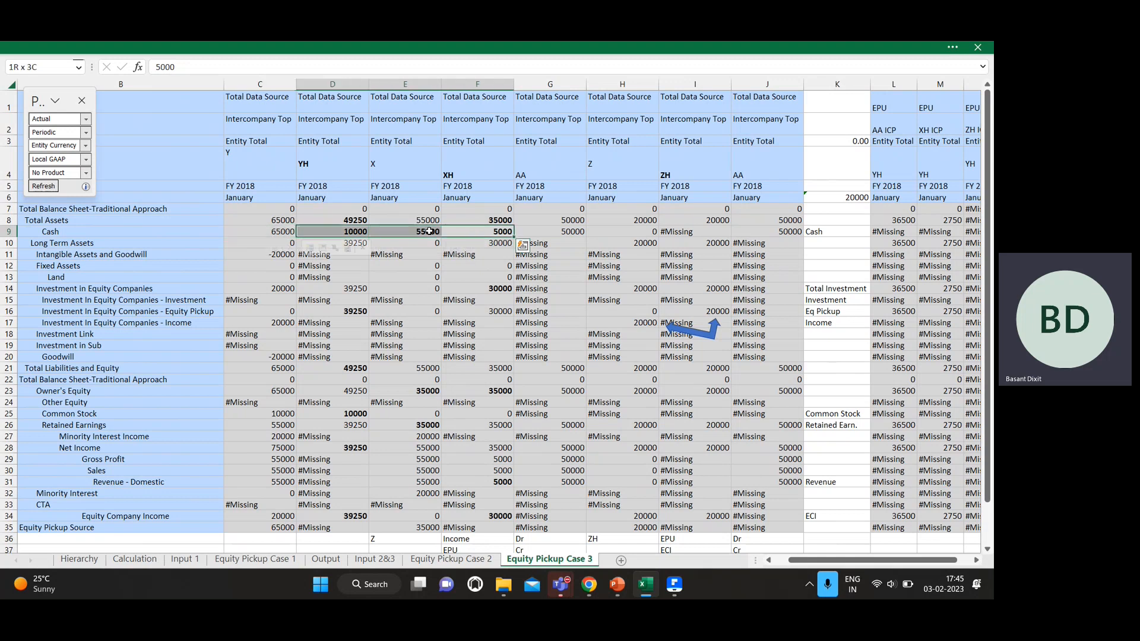
- Compare the Cash and Total Assets values of Y, YH, X and XH in rows 8 and 9
key("alt")
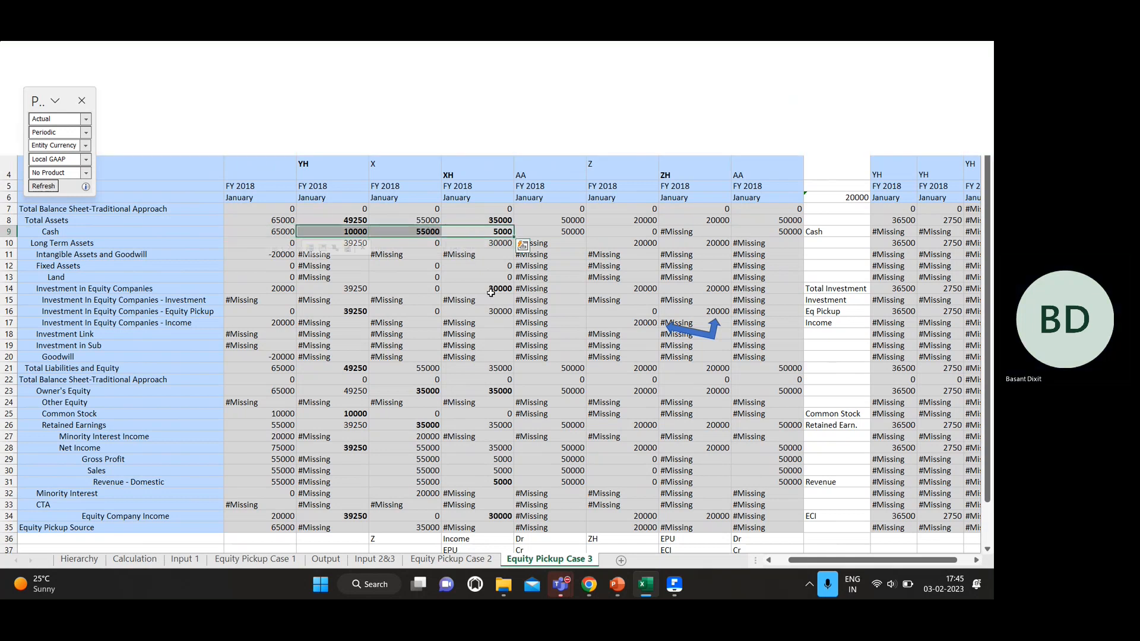
left_click(422, 233)
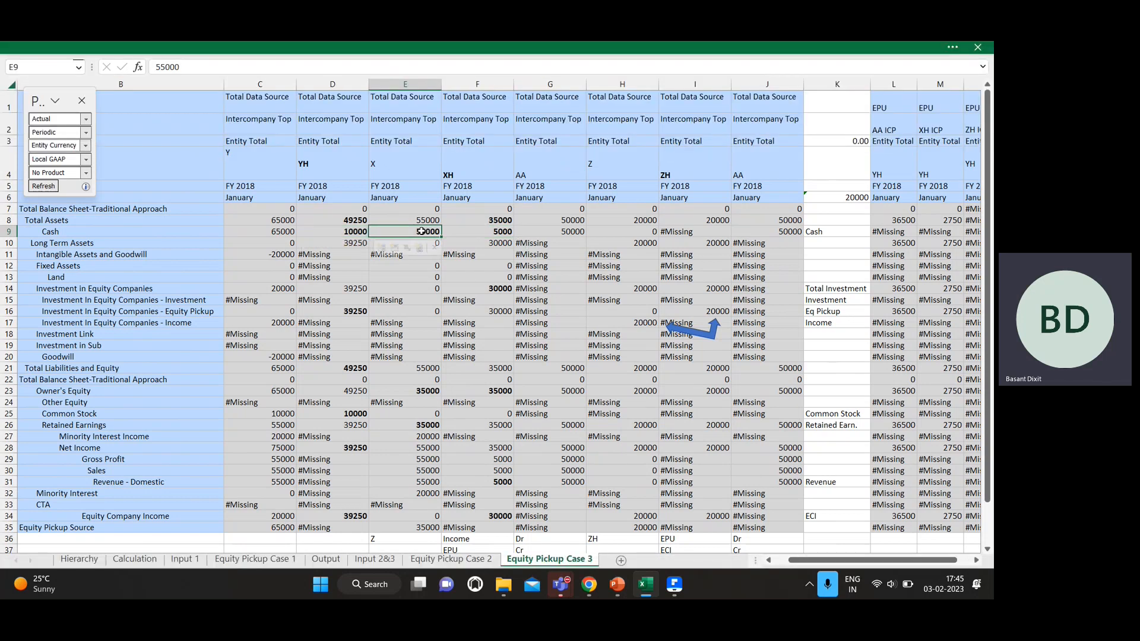
key("shift+Left")
key("alt")
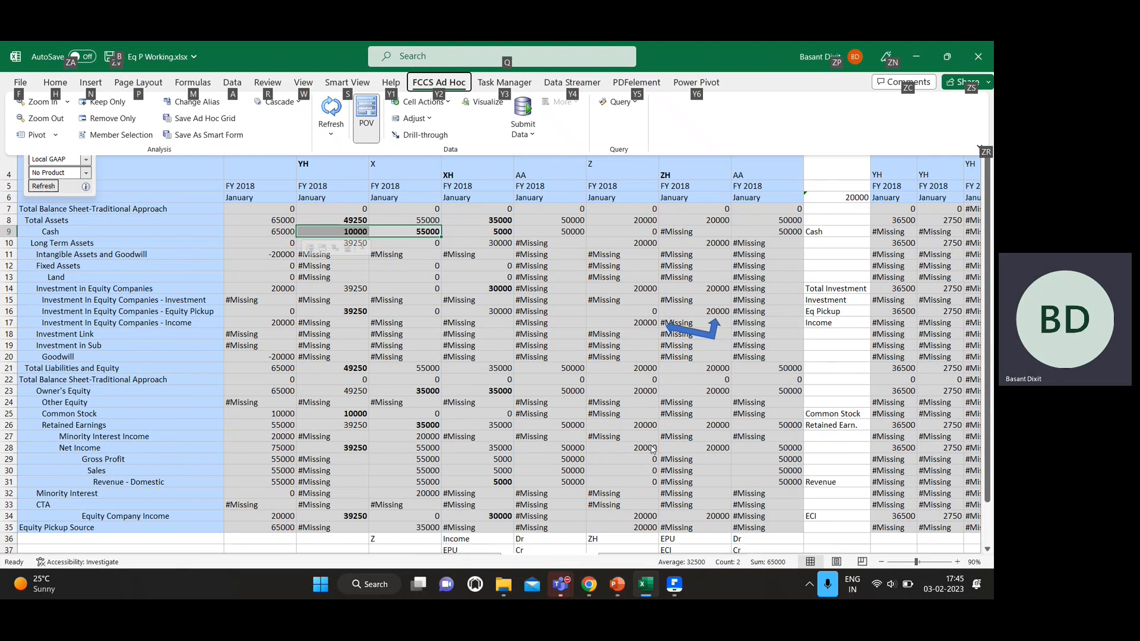
left_click(272, 232)
key("Right")
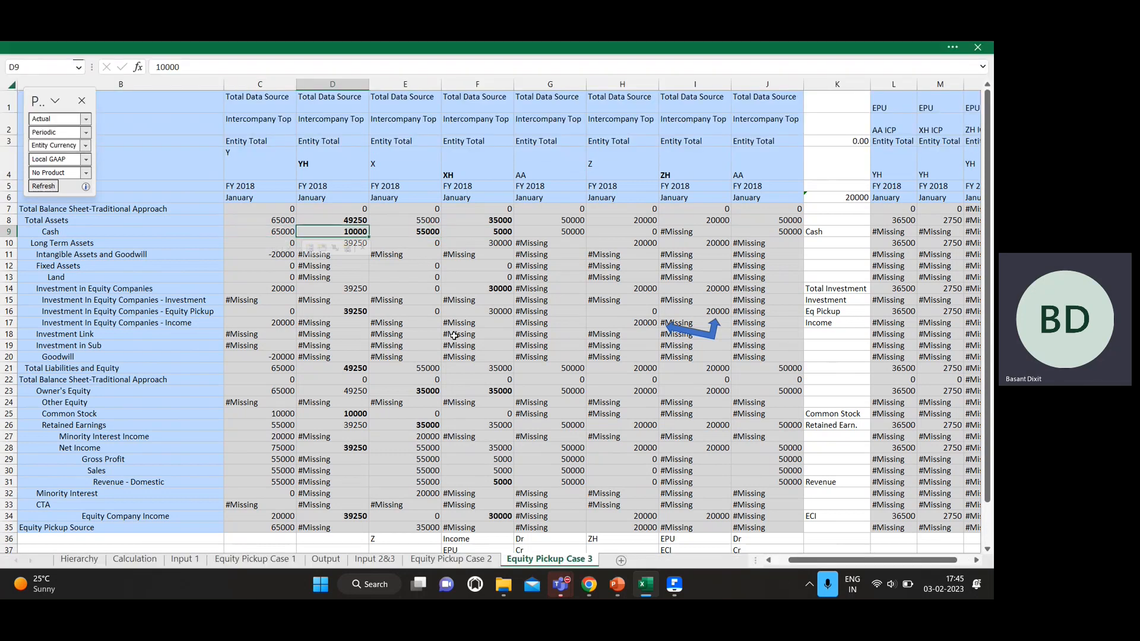
key("Up")
key("shift+Right")
key("shift+Right")
key("shift+Down")
key("Down")
key("Down")
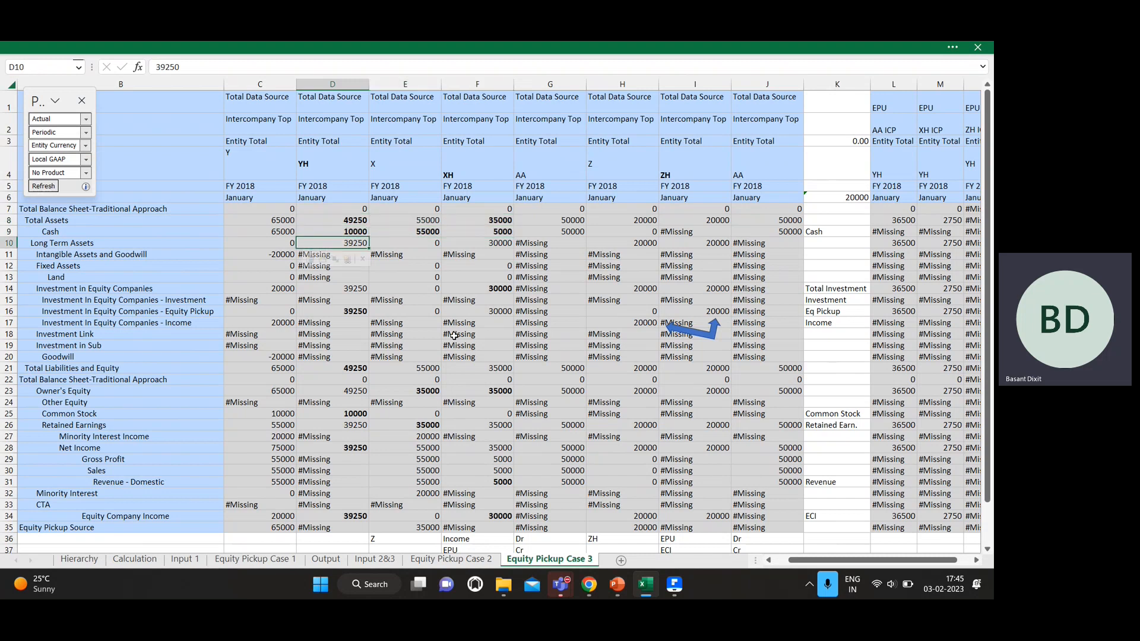
- Review Y's Intangible Assets and Goodwill, Fixed Assets and Land values in column C beside YH's
key("Left")
key("Down")
key("Down")
key("Down")
key("Down")
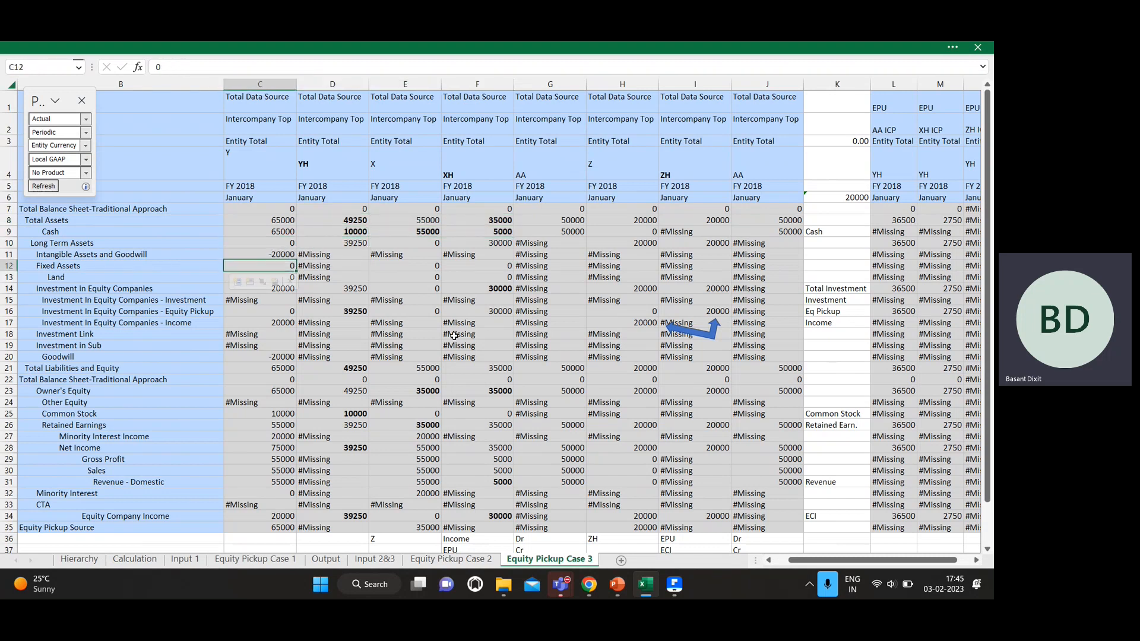
key("Up")
key("Up")
key("Up")
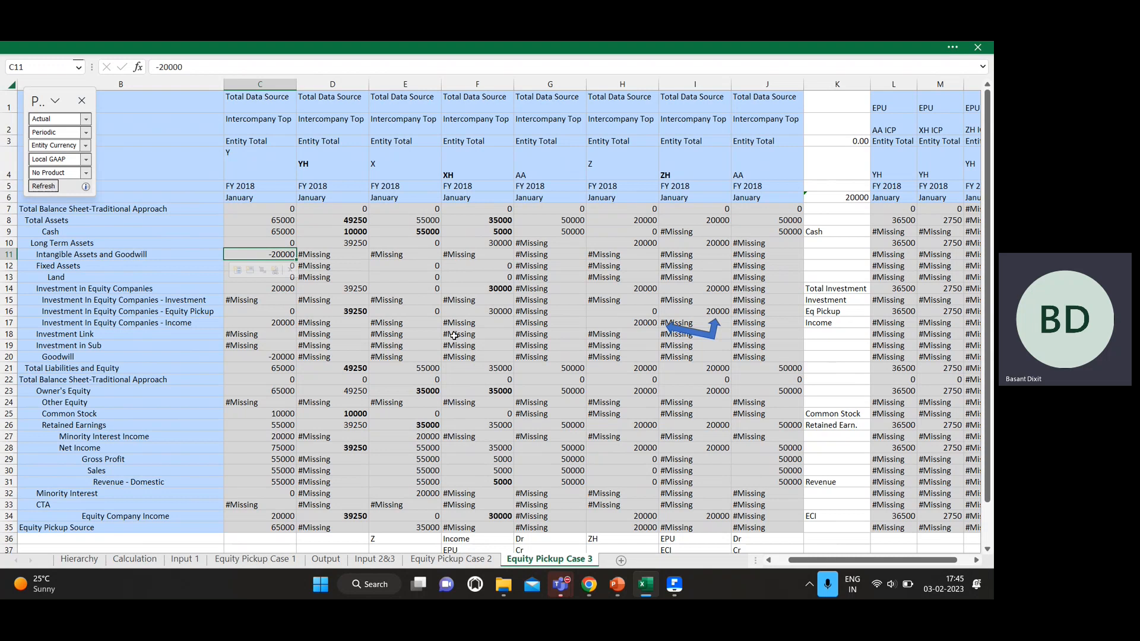
key("Down")
key("Down")
key("Right")
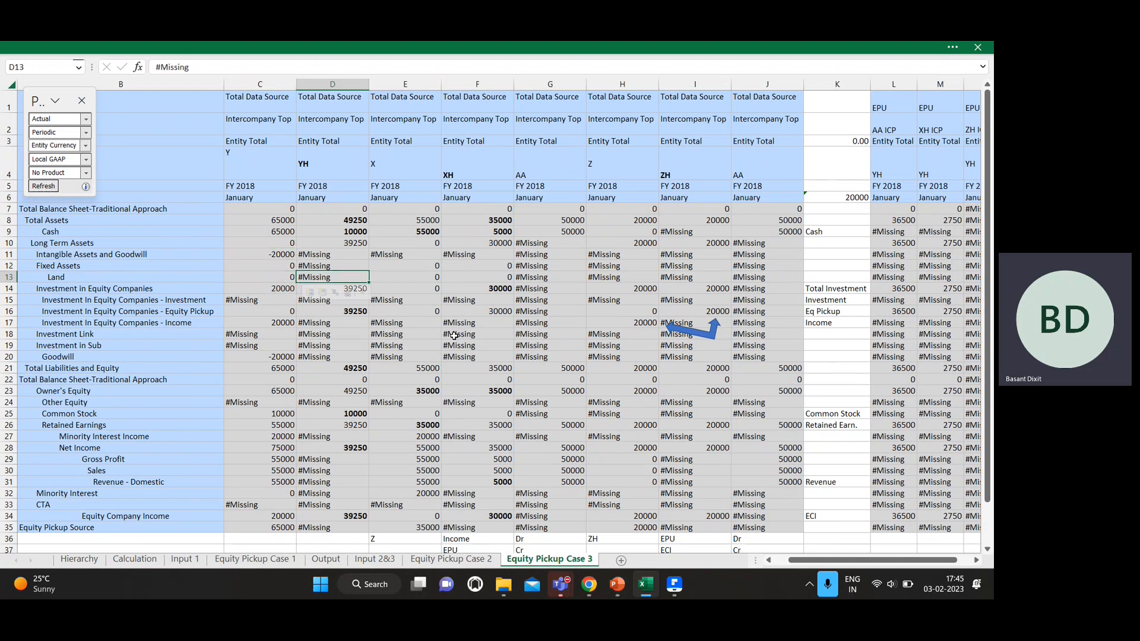
key("Down")
key("Left")
key("Up")
key("Up")
key("Up")
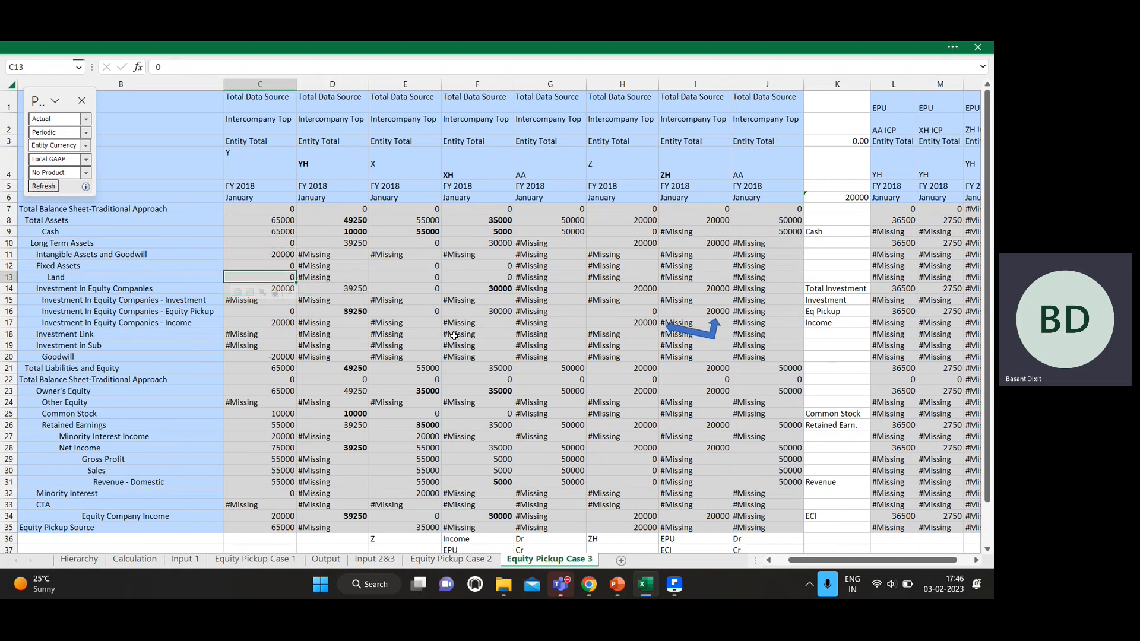
- Review Y's column C accounts from Investment in Equity Companies down to Net Income and Equity Company Income
key("Right")
key("Down")
key("Down")
key("Down")
key("Down")
key("Down")
key("Down")
key("Down")
key("Down")
key("Down")
key("Down")
key("Down")
key("Left")
key("Down")
key("Down")
key("Down")
key("Down")
key("Down")
key("Down")
key("Down")
key("Down")
key("Down")
key("Down")
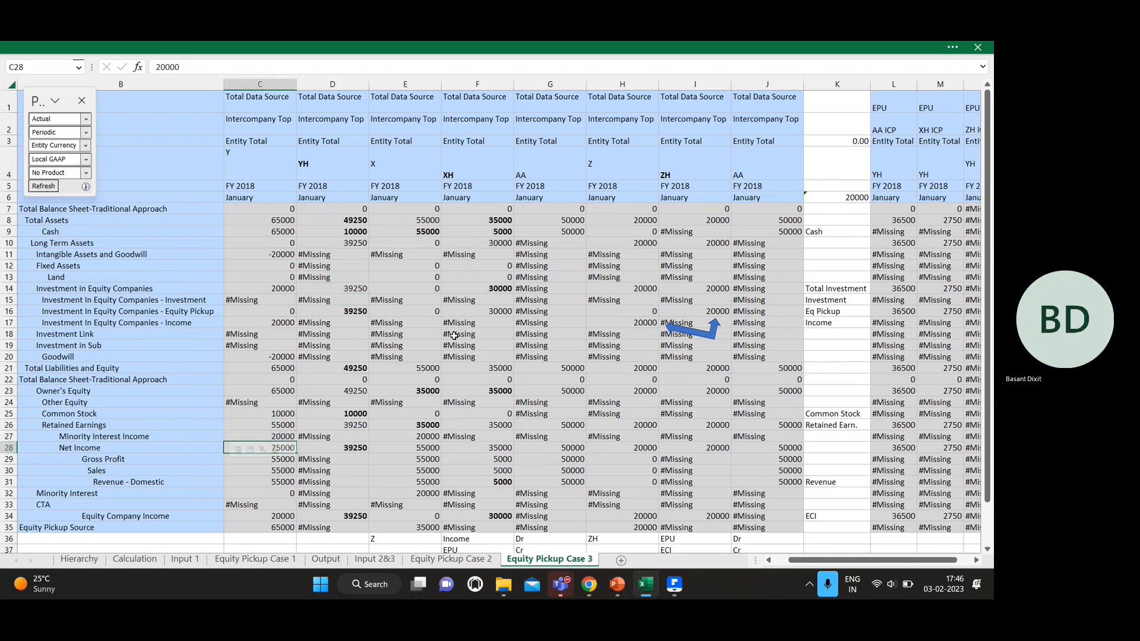
key("Down")
key("Down")
key("Down")
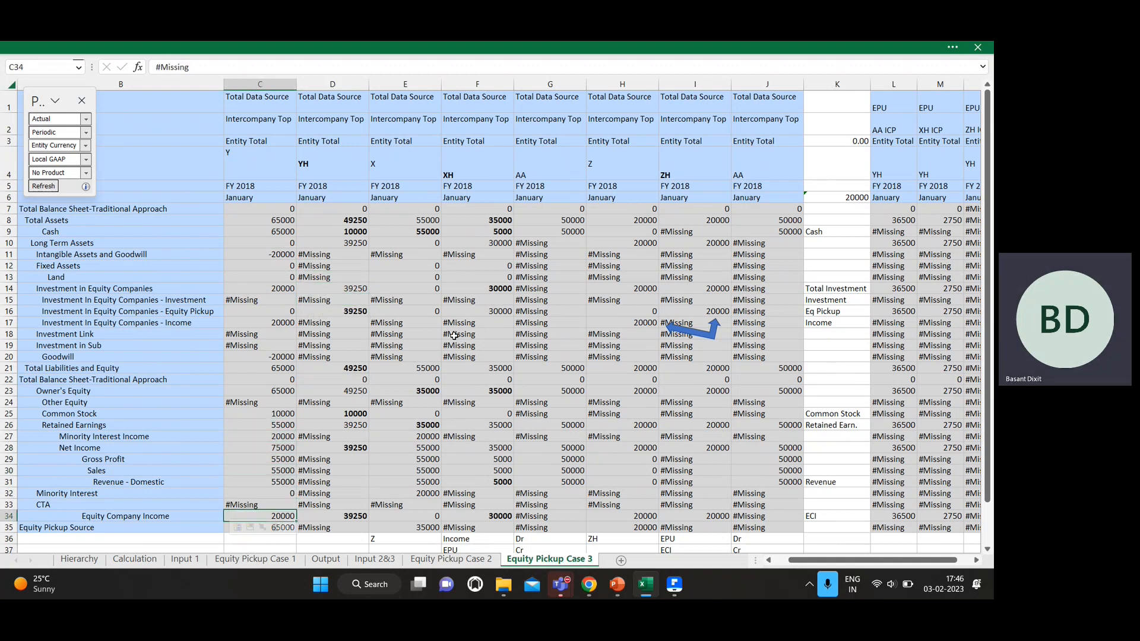
key("Up")
key("Up")
key("Up")
key("Up")
key("Up")
key("Up")
key("Up")
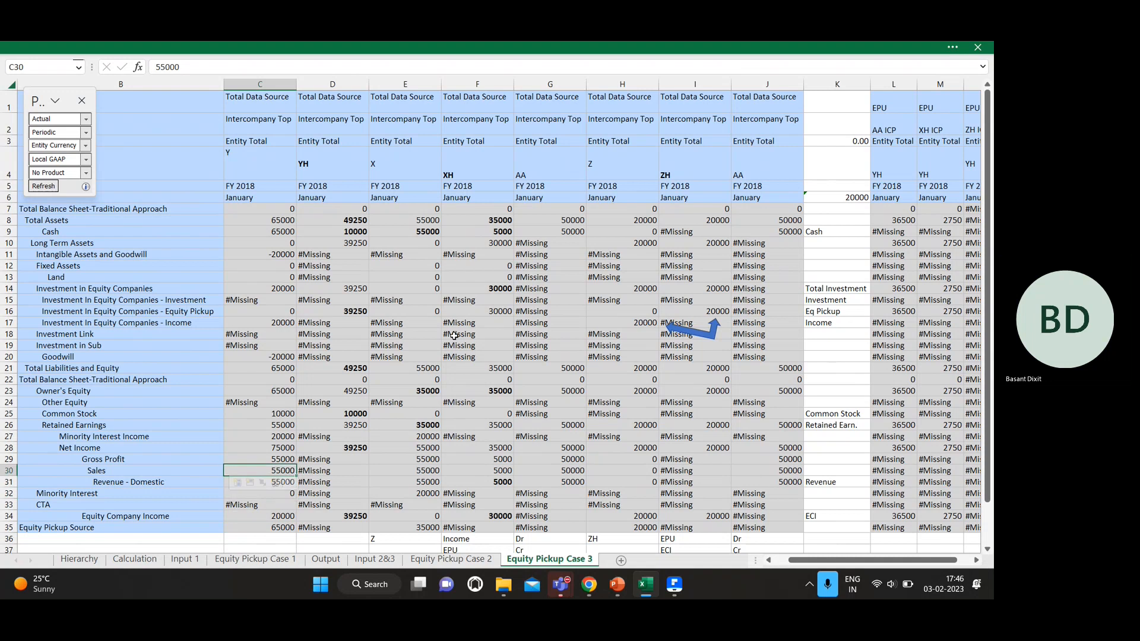
- Compare Y's Revenue - Domestic, Sales and Gross Profit with YH's, and check Y's Minority Interest Income
key("Right")
key("Up")
key("Down")
key("Left")
key("Down")
key("Down")
key("Down")
key("Down")
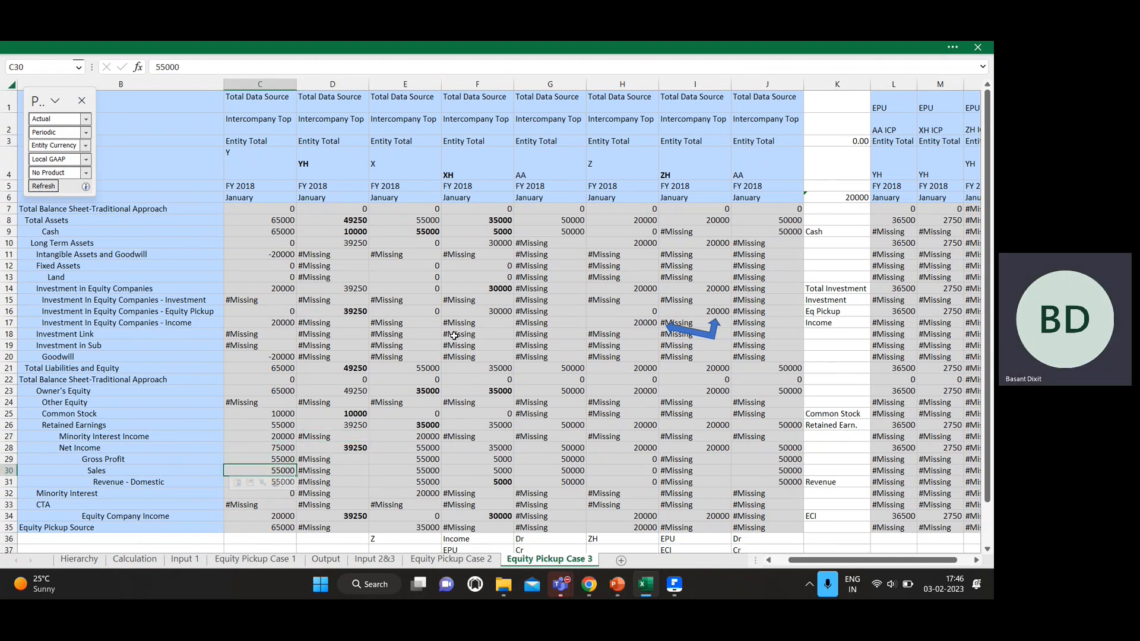
key("Up")
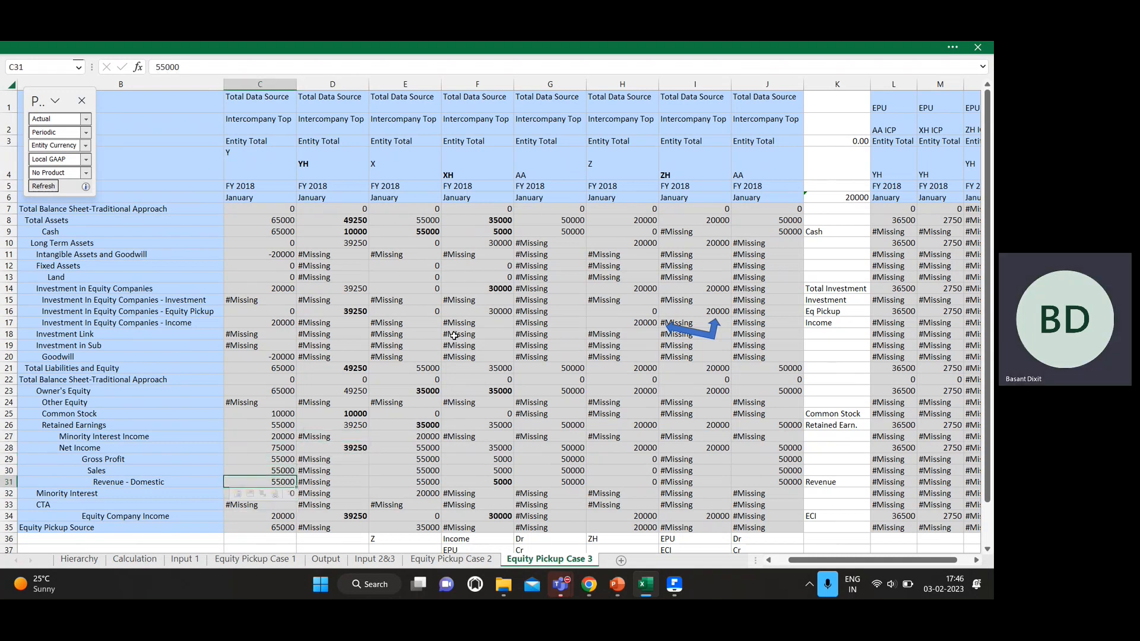
key("Right")
key("Left")
key("Right")
key("Up")
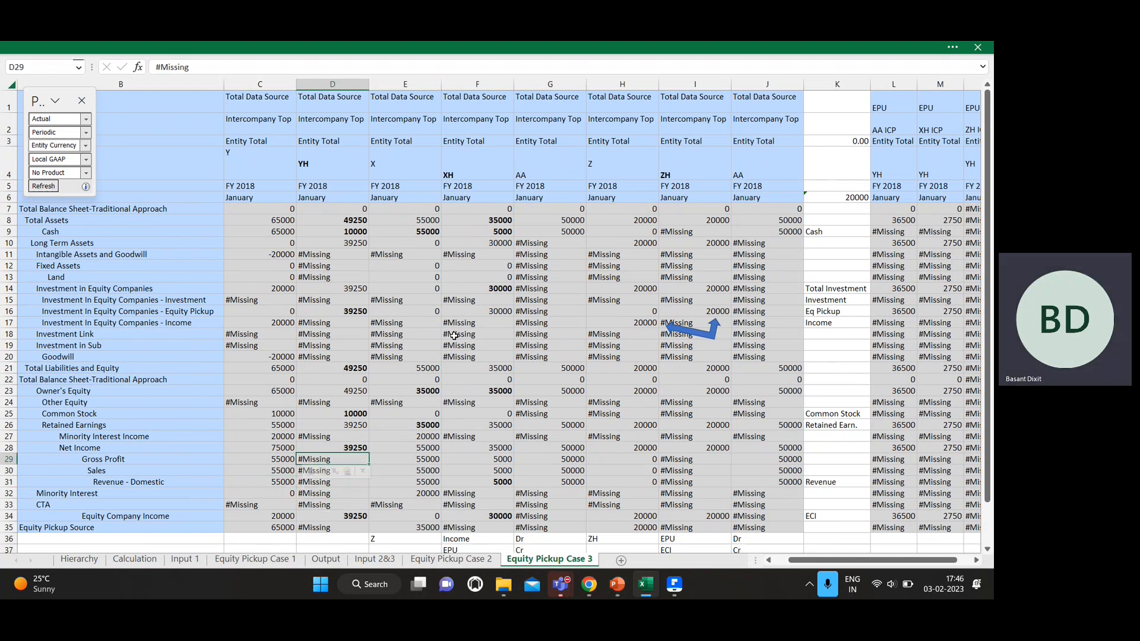
key("Left")
key("Up")
key("Up")
key("Up")
key("Up")
key("Down")
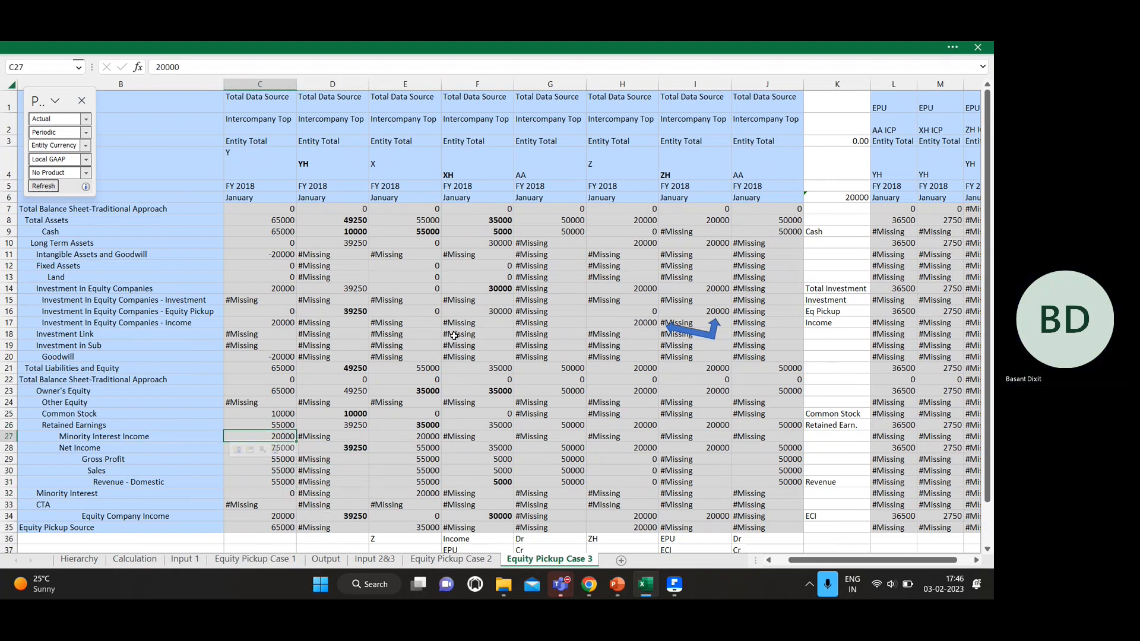
- Bold Y's Minority Interest Income value in C27
key("shift+Right")
key("shift+Left")
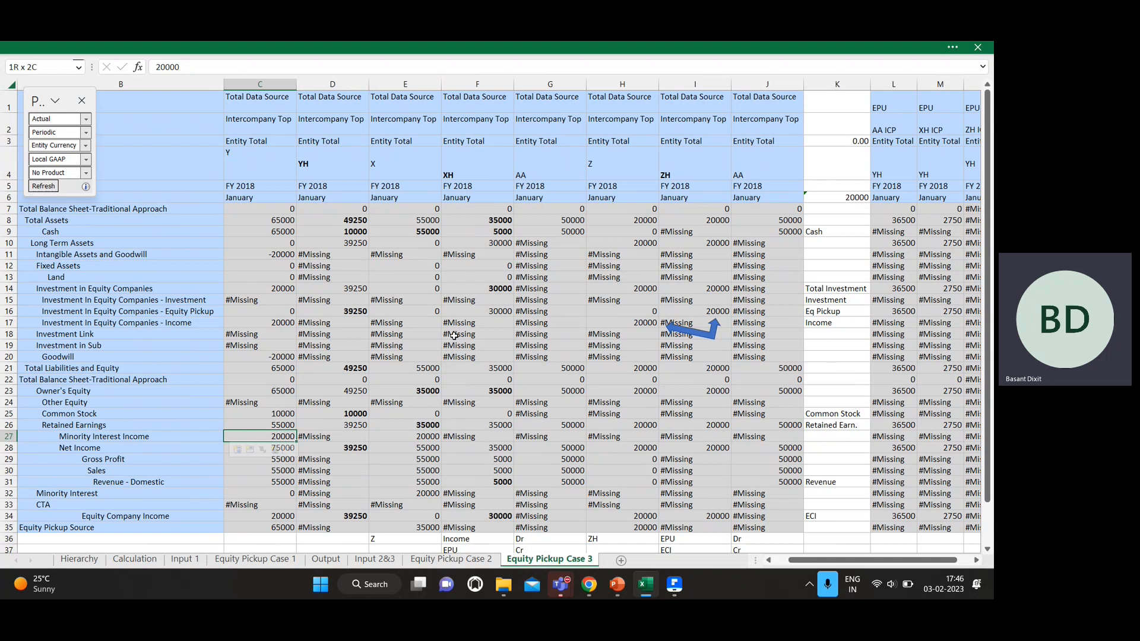
key("ctrl+b")
key("Right")
key("Right")
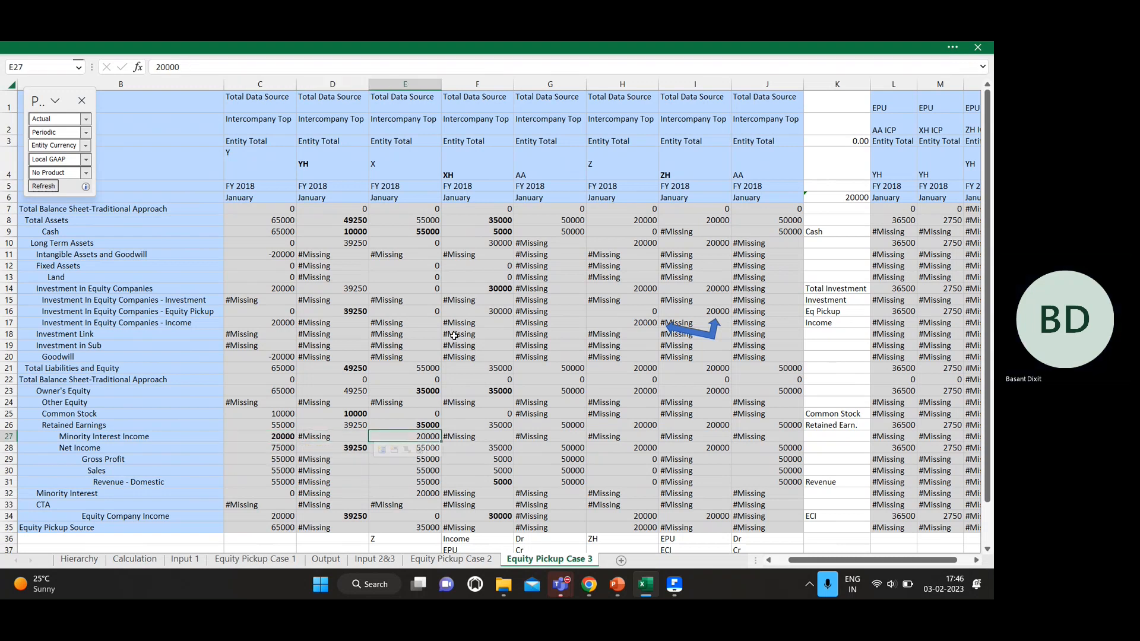
- Compare the Minority Interest Income, Net Income and Revenue - Domestic rows across Y, YH and X
key("Left")
key("Left")
key("Down")
key("Right")
key("Up")
key("Left")
key("Left")
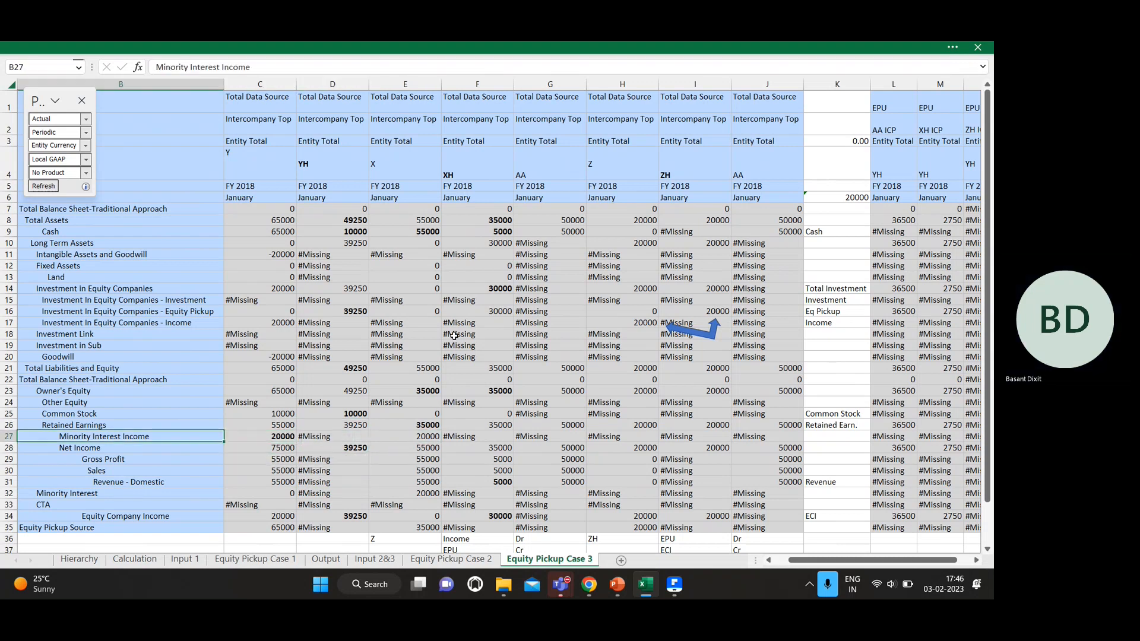
key("Right")
key("Right")
key("Down")
key("Down")
key("Right")
key("Down")
key("Down")
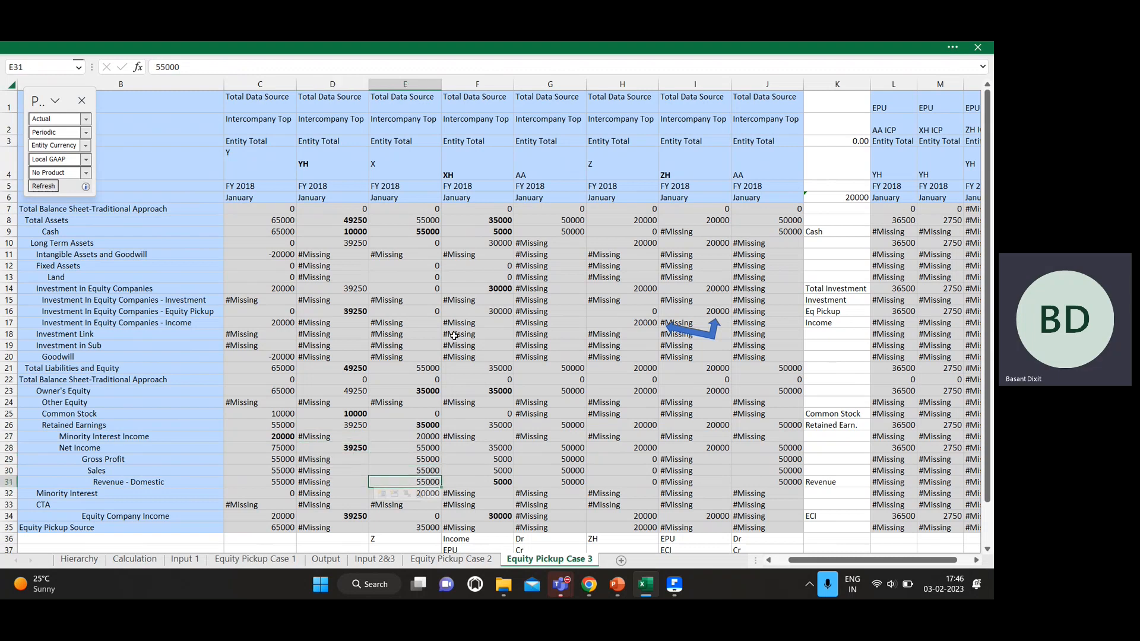
- Examine the Minority Interest values of X, XH, Y and YH in row 32
key("Right")
key("Down")
key("Right")
key("Left")
key("Left")
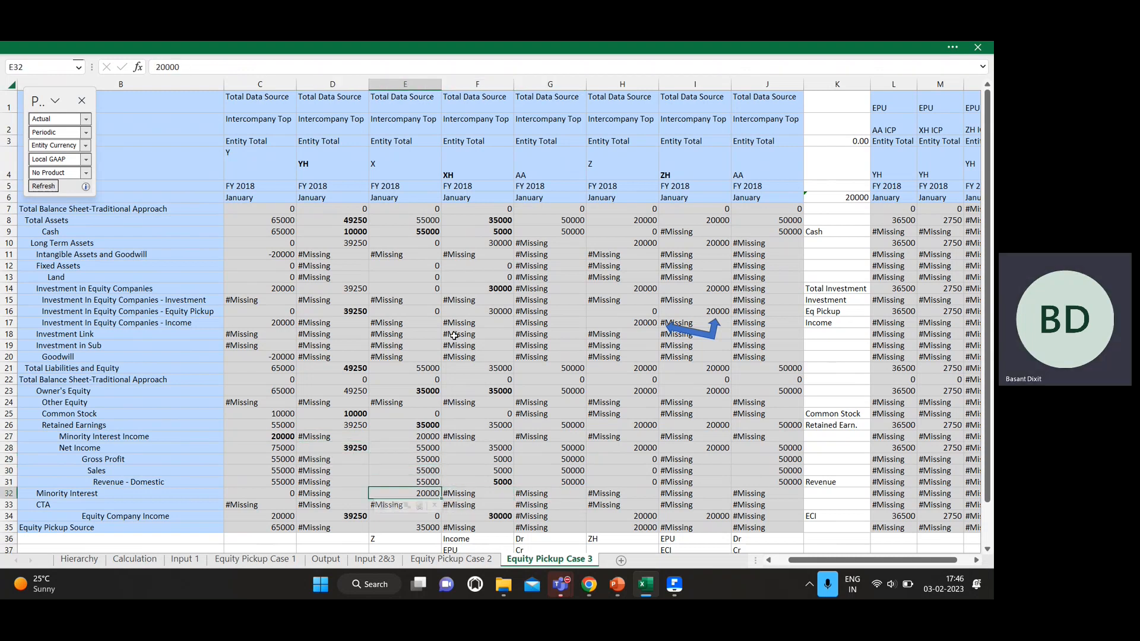
key("Down")
key("Up")
key("Right")
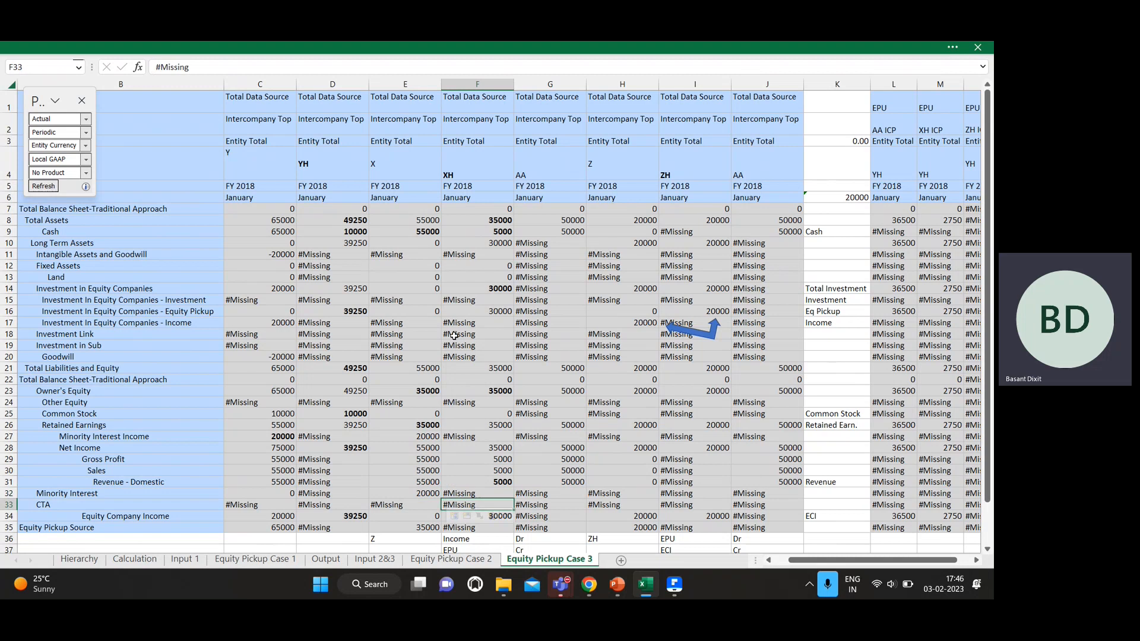
key("Left")
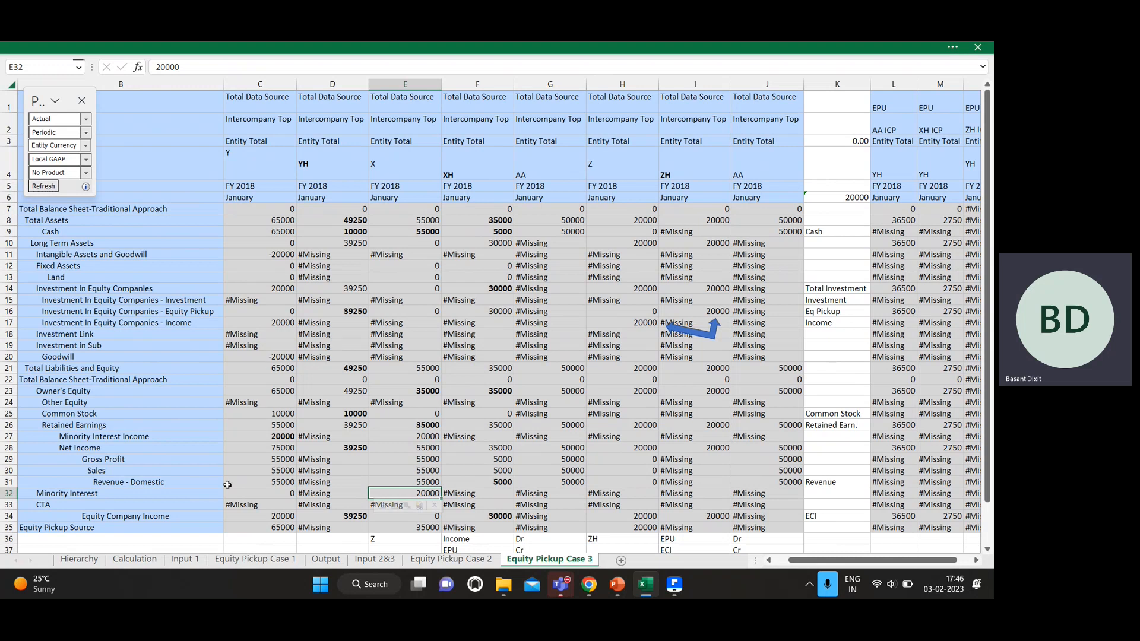
left_click(283, 497)
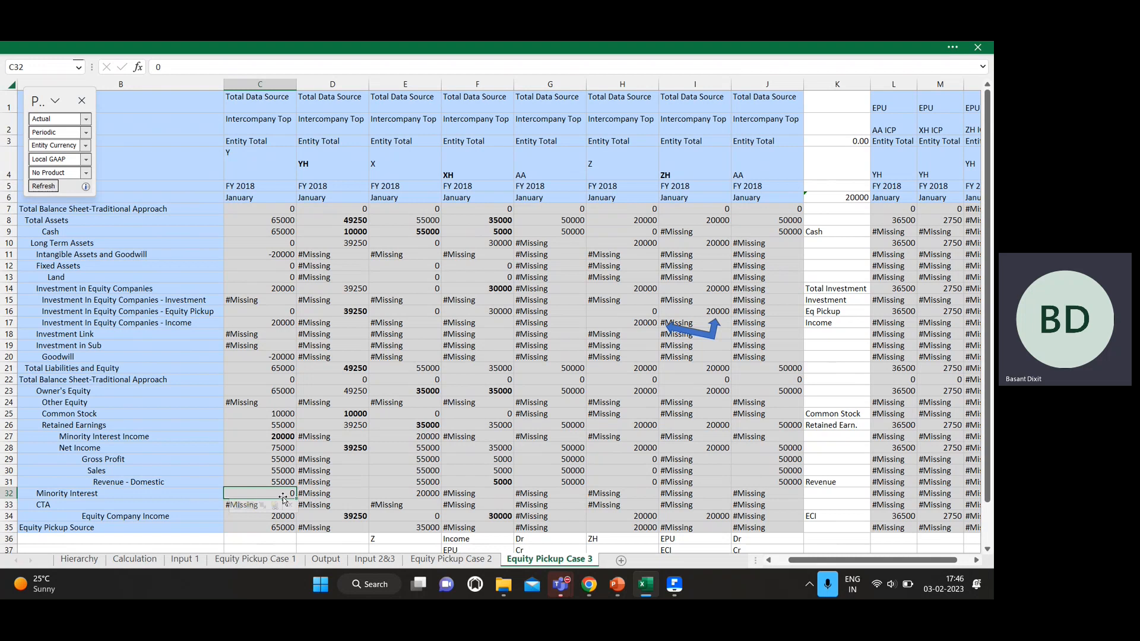
key("Right")
key("Right")
key("Right")
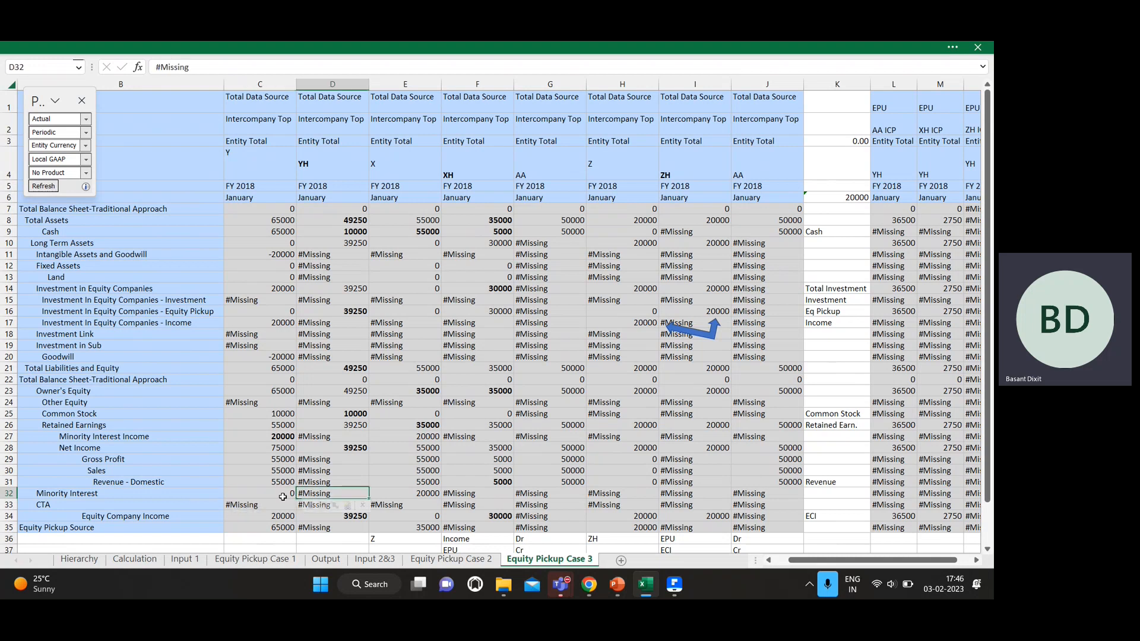
- Check Y's Minority Interest Income against its Investment In Equity Companies - Income and Equity Pickup values in column C
key("Up")
key("Left")
key("Up")
key("Up")
key("Up")
key("Left")
key("Up")
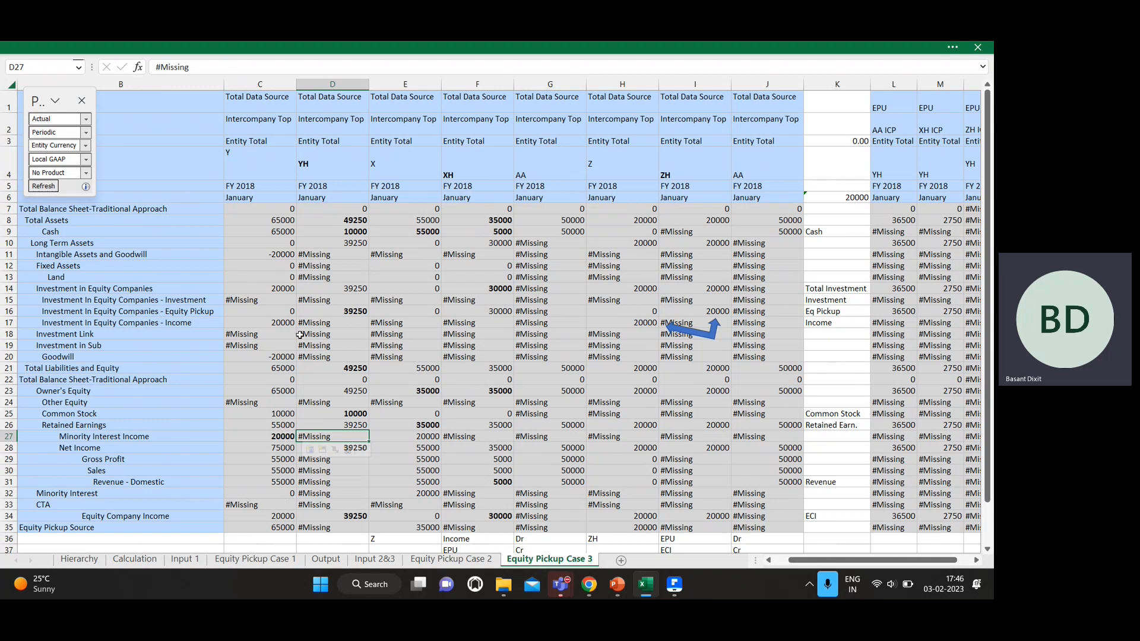
left_click(255, 313)
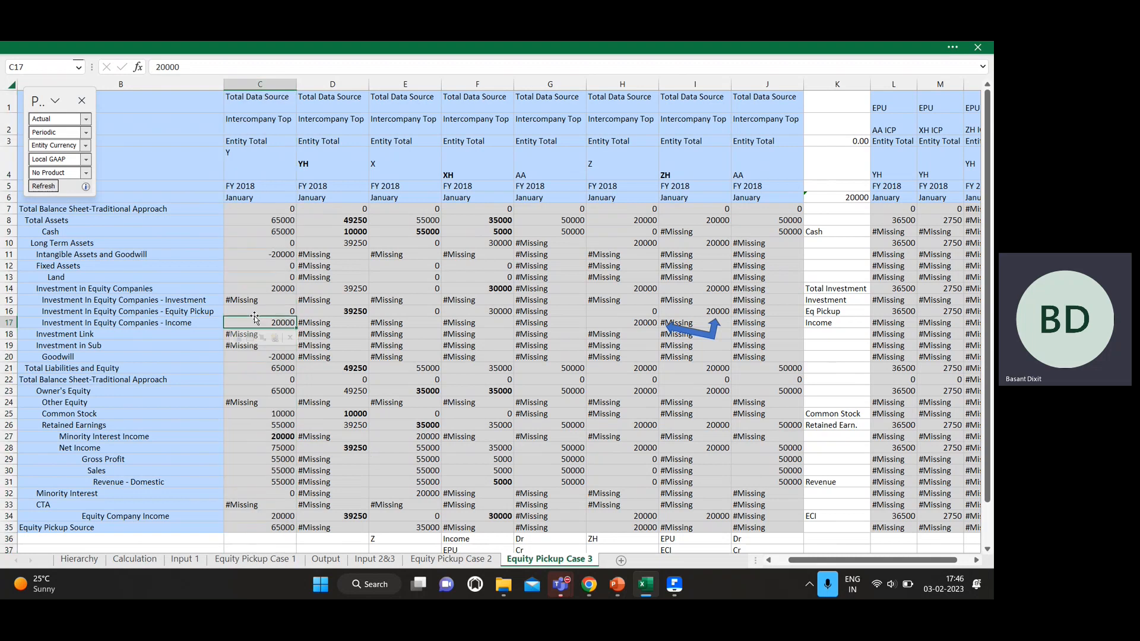
key("ctrl+space")
key("Down")
key("Up")
key("Up")
- Switch to EPM Cloud Financial Consolidation and Close in the browser and show the Consolidated stage of the consolidation process
key("alt+Tab")
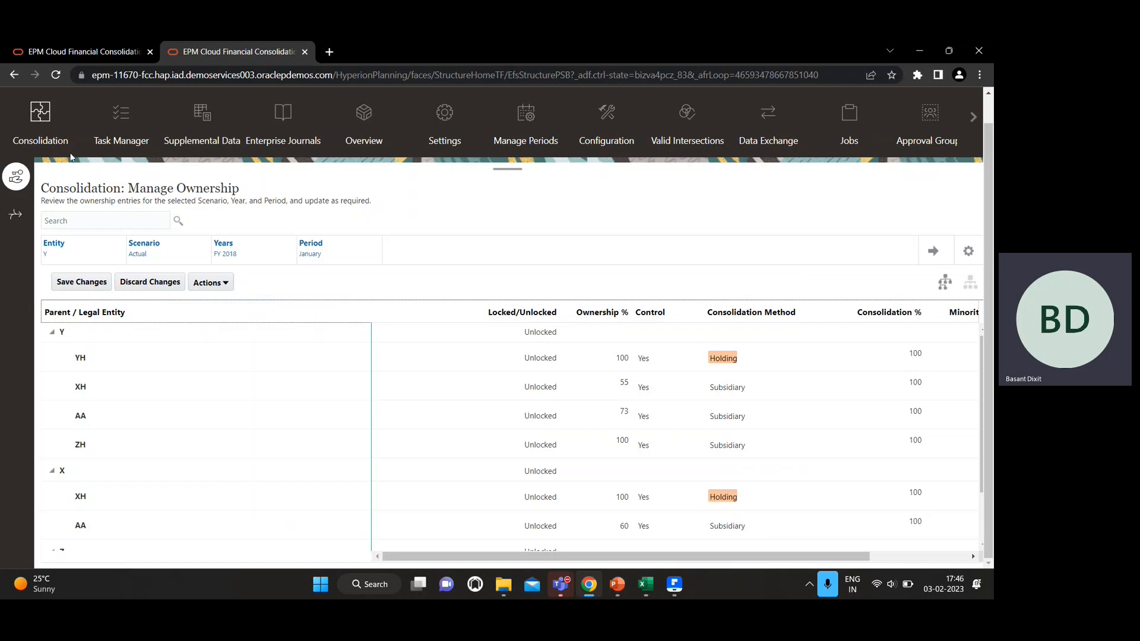
left_click(19, 219)
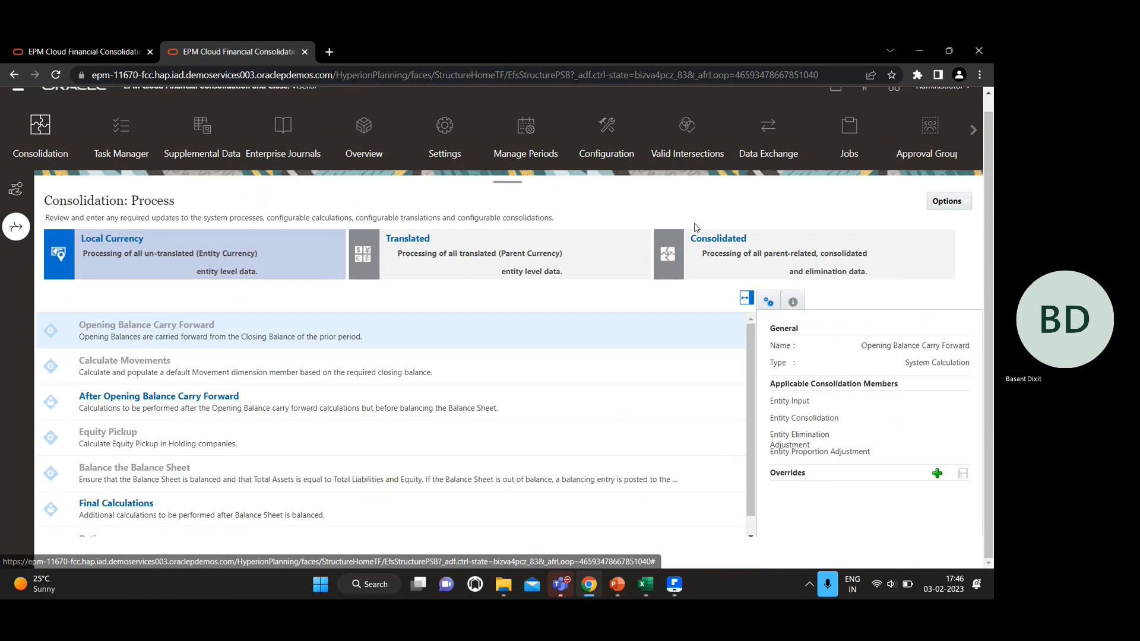
left_click(720, 239)
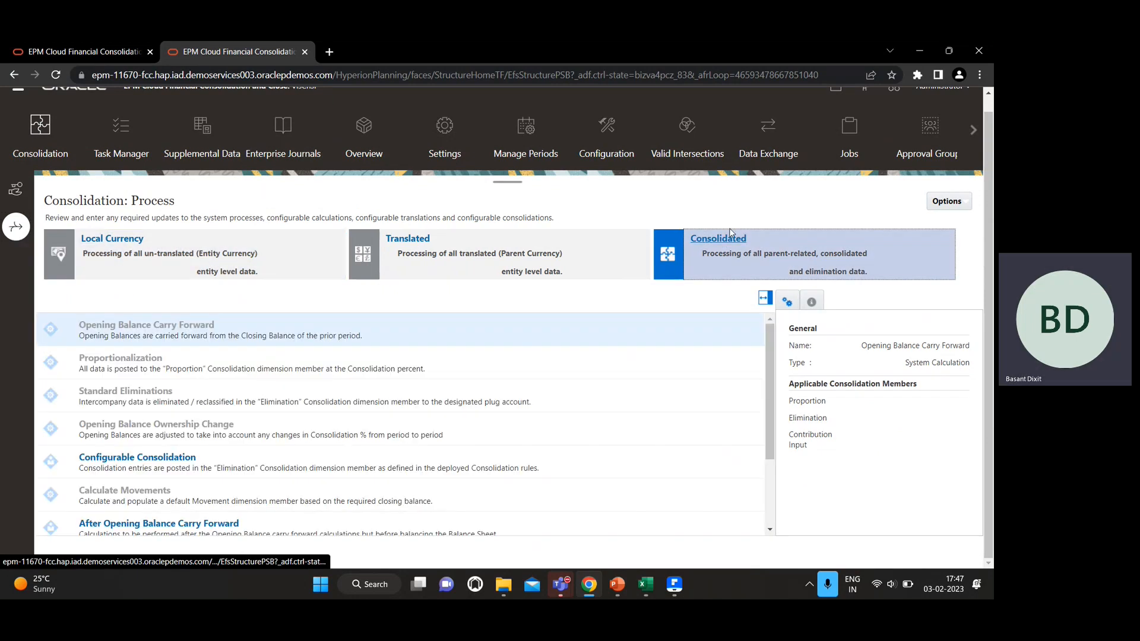
- Open the Configurable Consolidation rules and look through the Owners Equity, Net Income and EPU rules
left_click(118, 462)
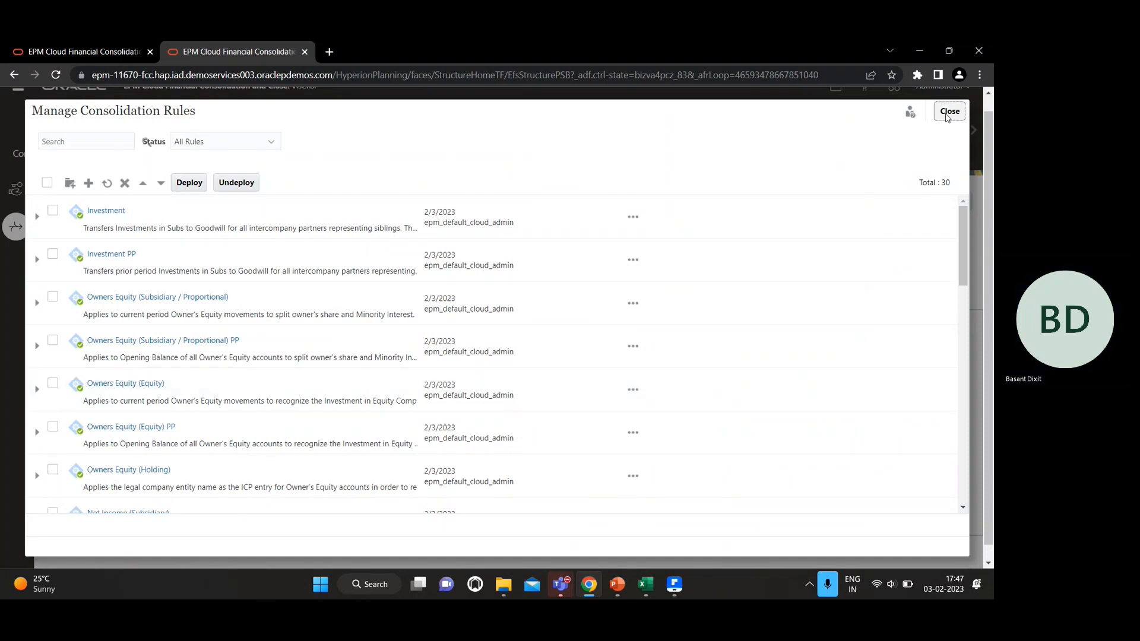
left_click(949, 112)
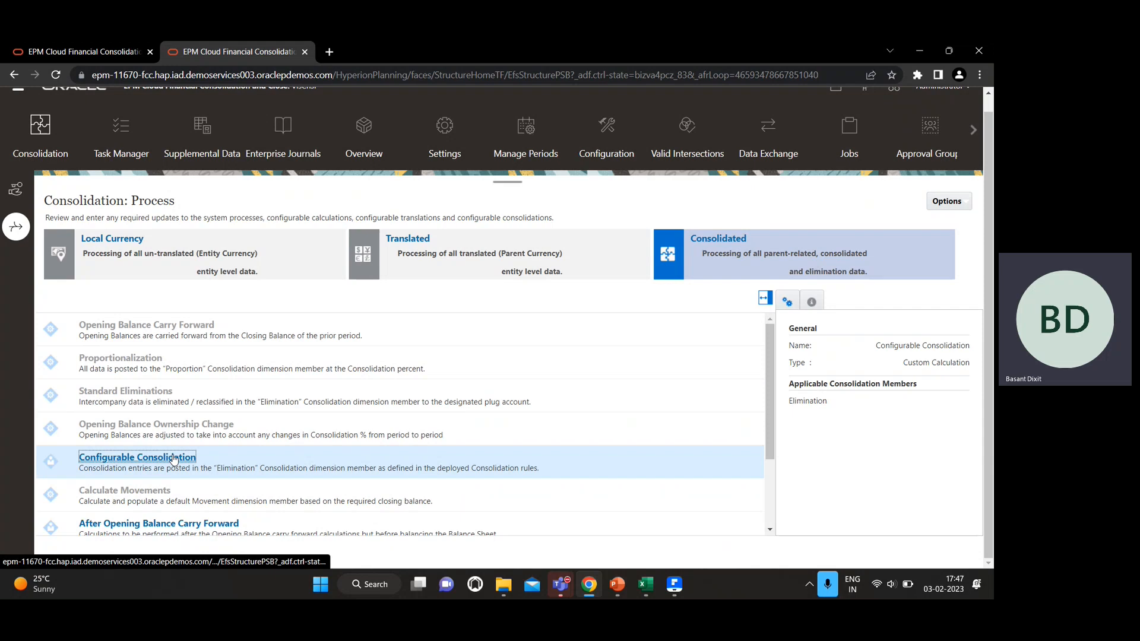
left_click(173, 458)
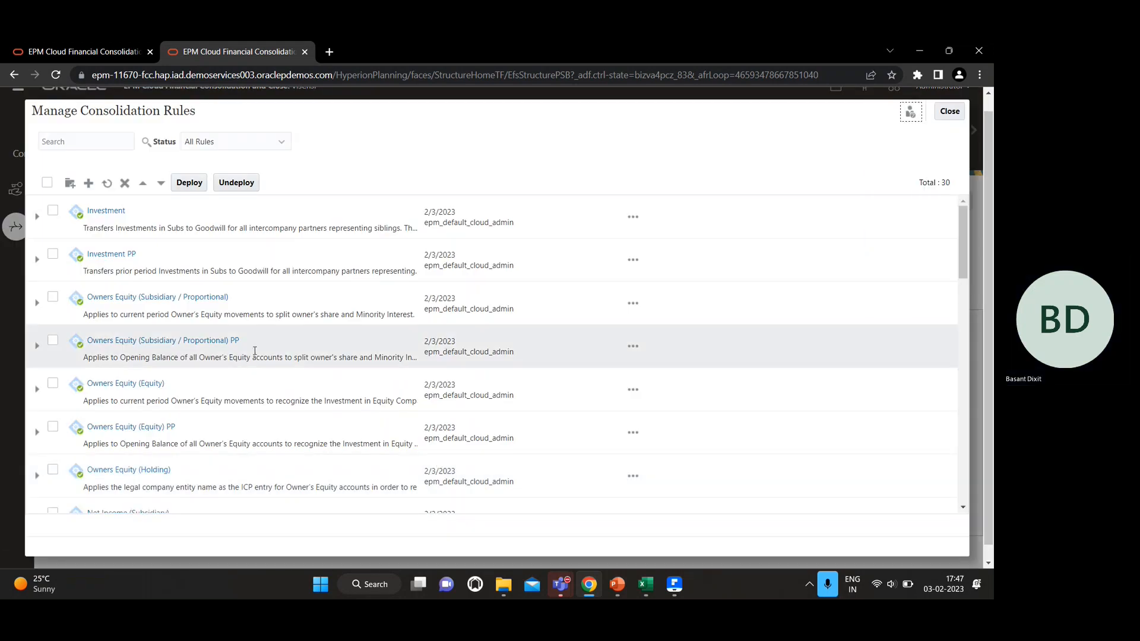
scroll(255, 351, "down", 5)
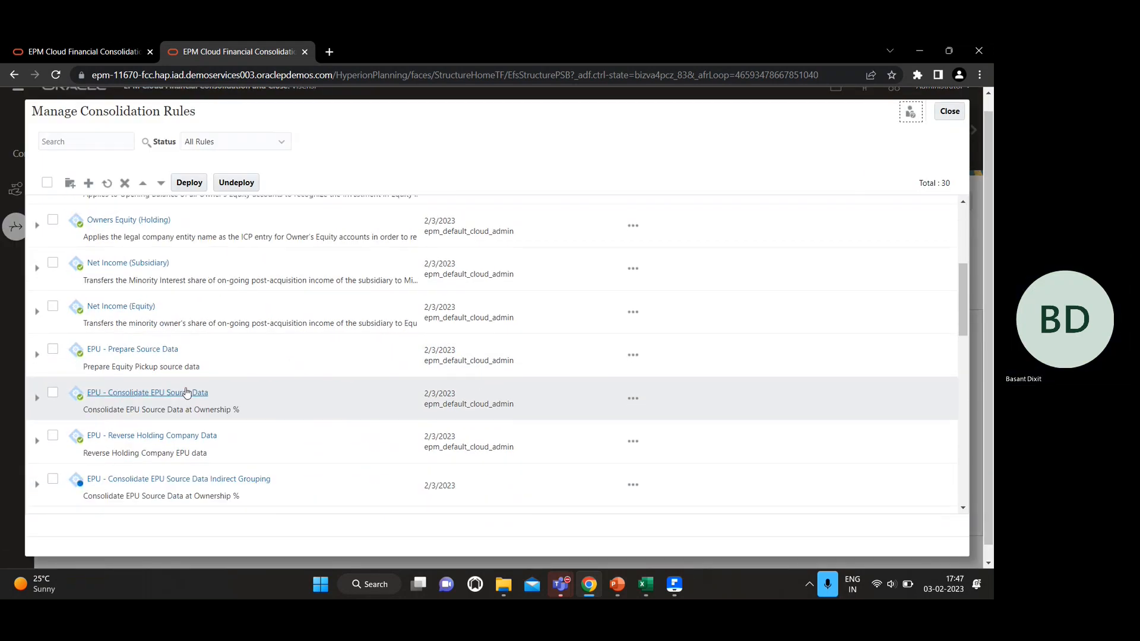
scroll(160, 386, "up", 6)
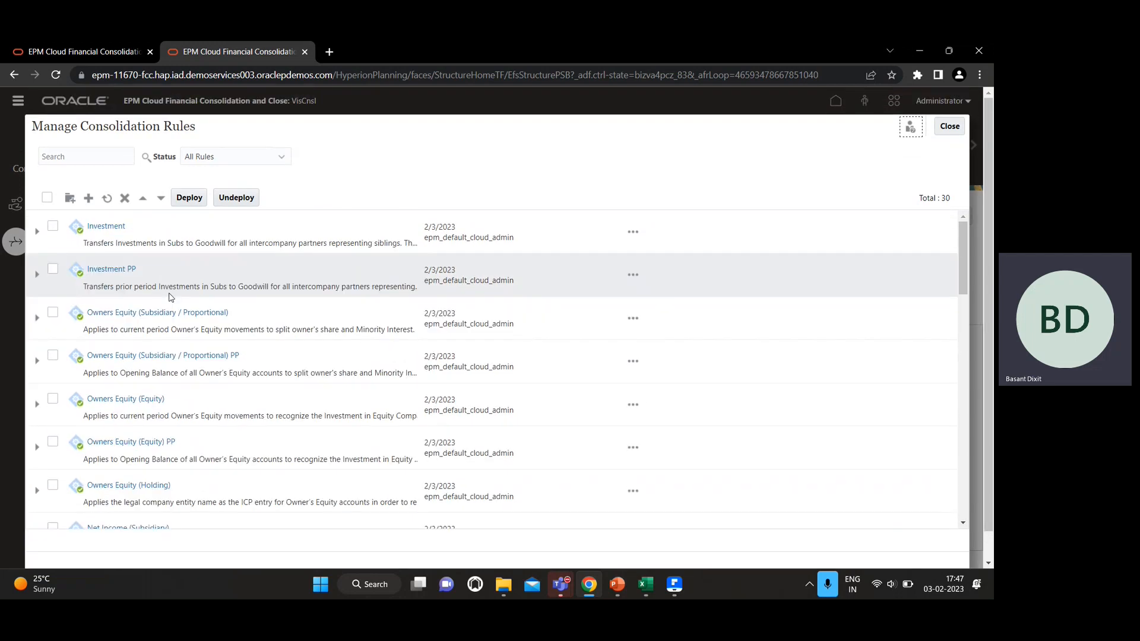
- Look through the consolidation rules and expand EPU - Prepare Source Data and EPU - Consolidate EPU Source Data to show their child rules
scroll(170, 296, "down", 3)
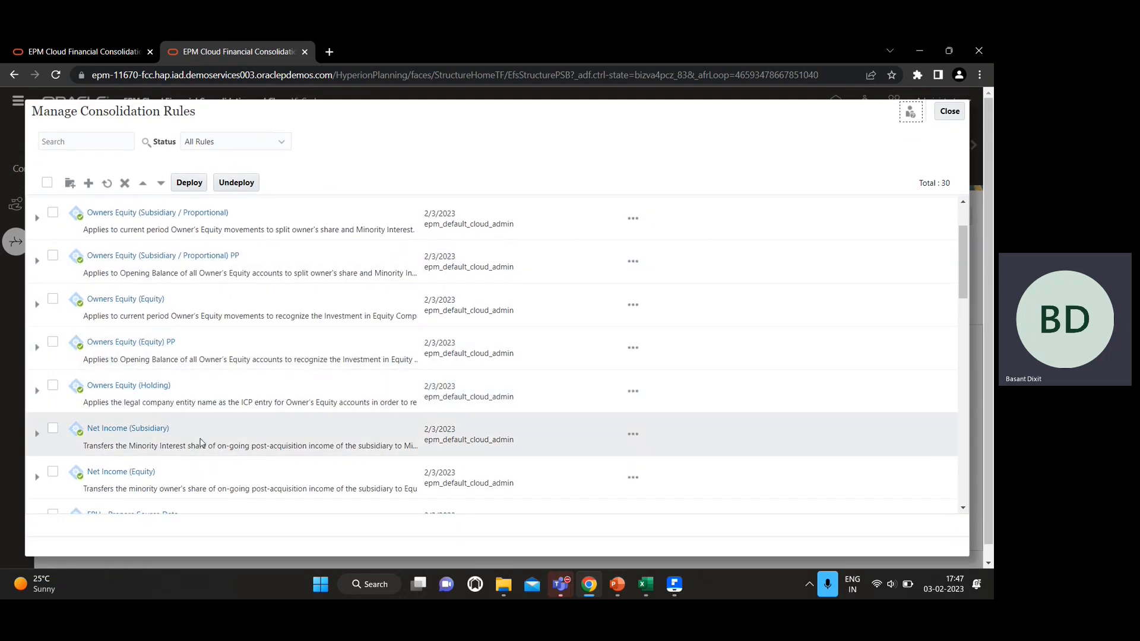
scroll(208, 416, "down", 5)
scroll(212, 356, "up", 2)
scroll(223, 437, "down", 3)
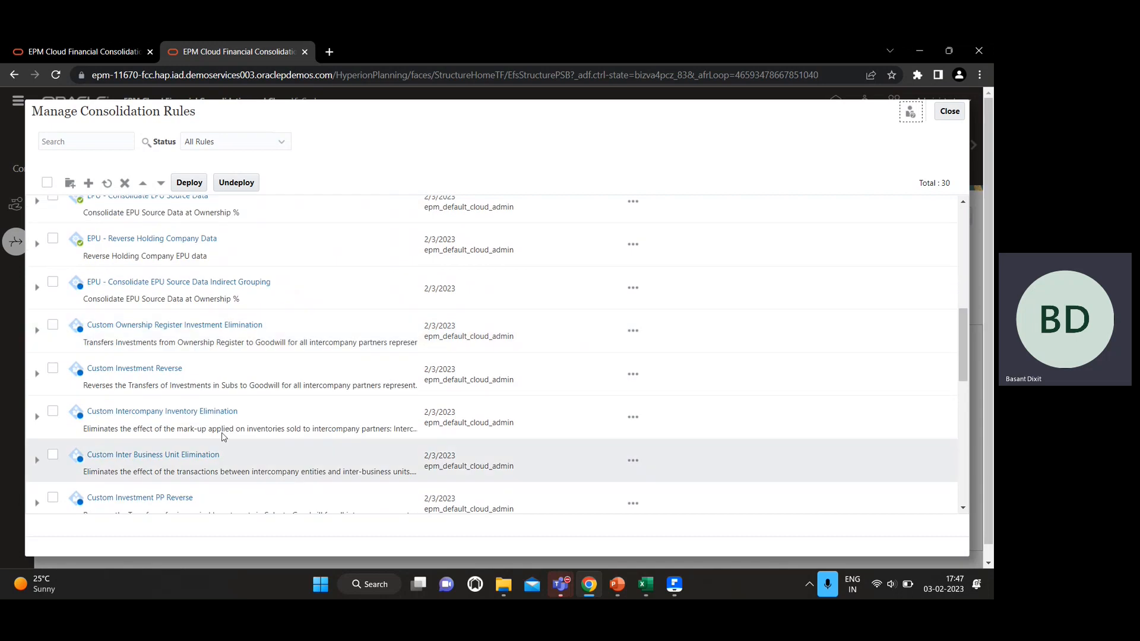
scroll(224, 350, "up", 3)
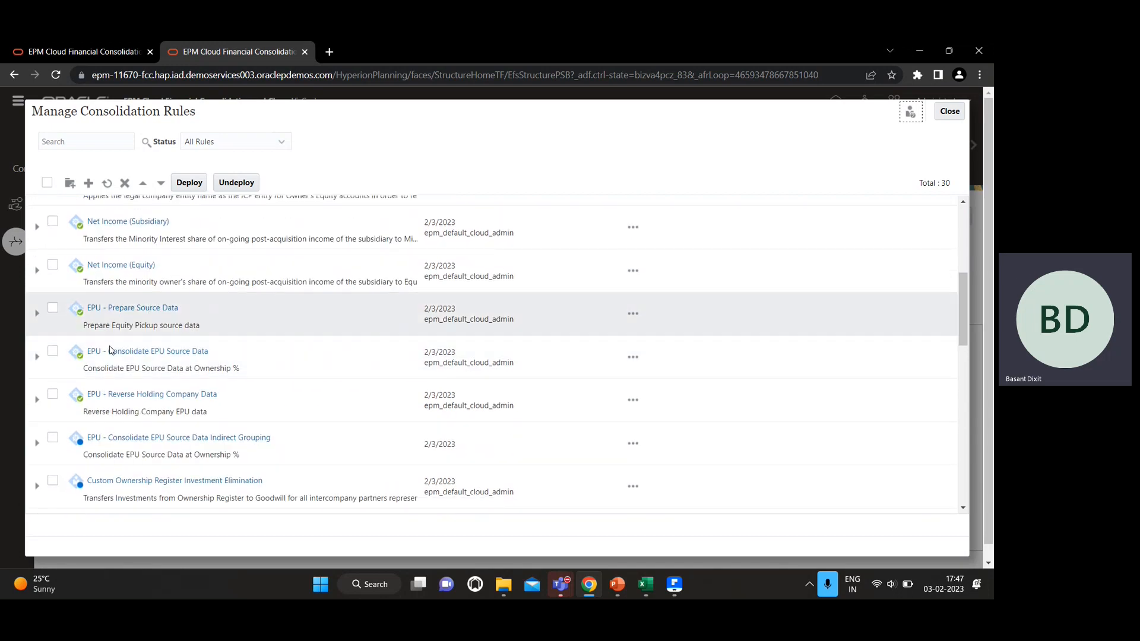
left_click(36, 318)
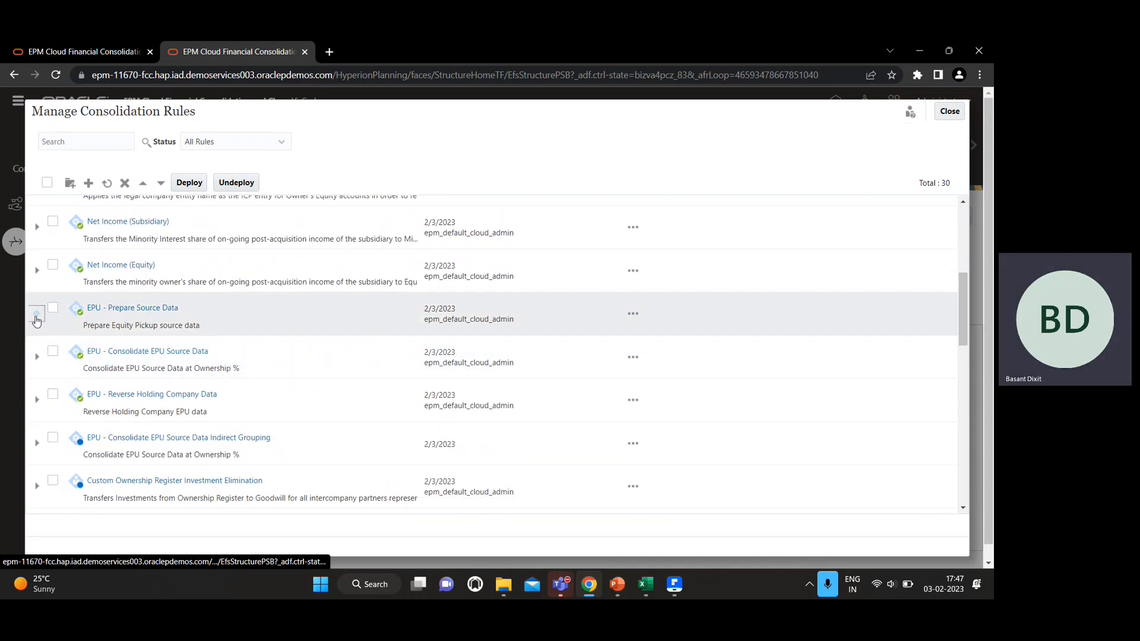
left_click(36, 399)
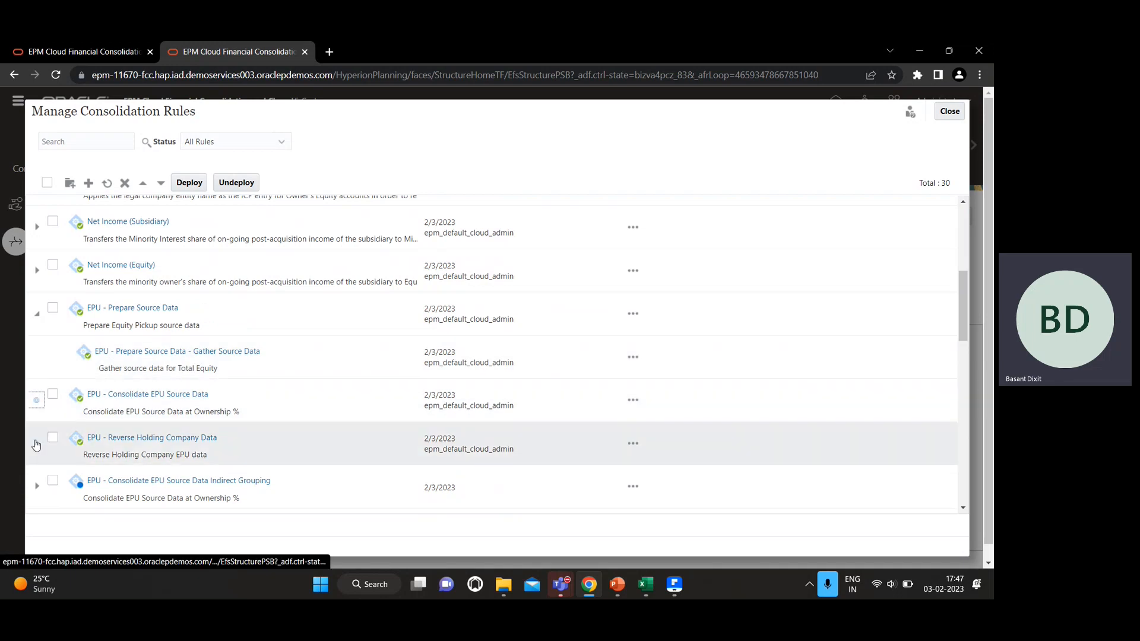
scroll(36, 430, "down", 2)
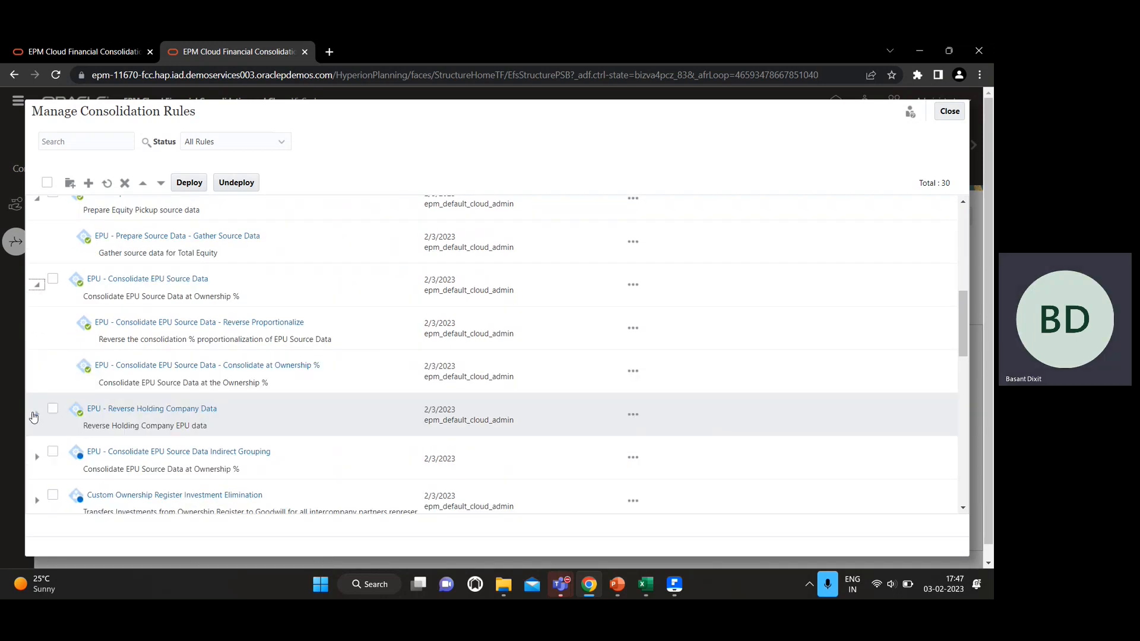
scroll(149, 288, "up", 3)
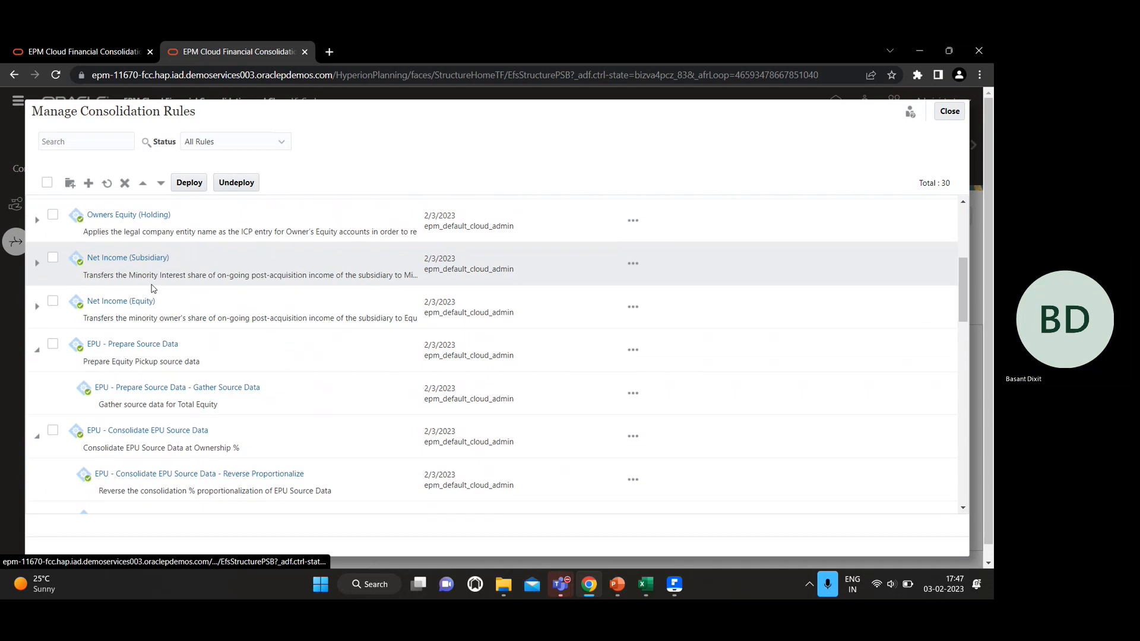
- Switch to the Equity Pickup Case 3 worksheet in Excel, look over the entity columns, and return to the consolidation rules in the browser
key("alt+Tab")
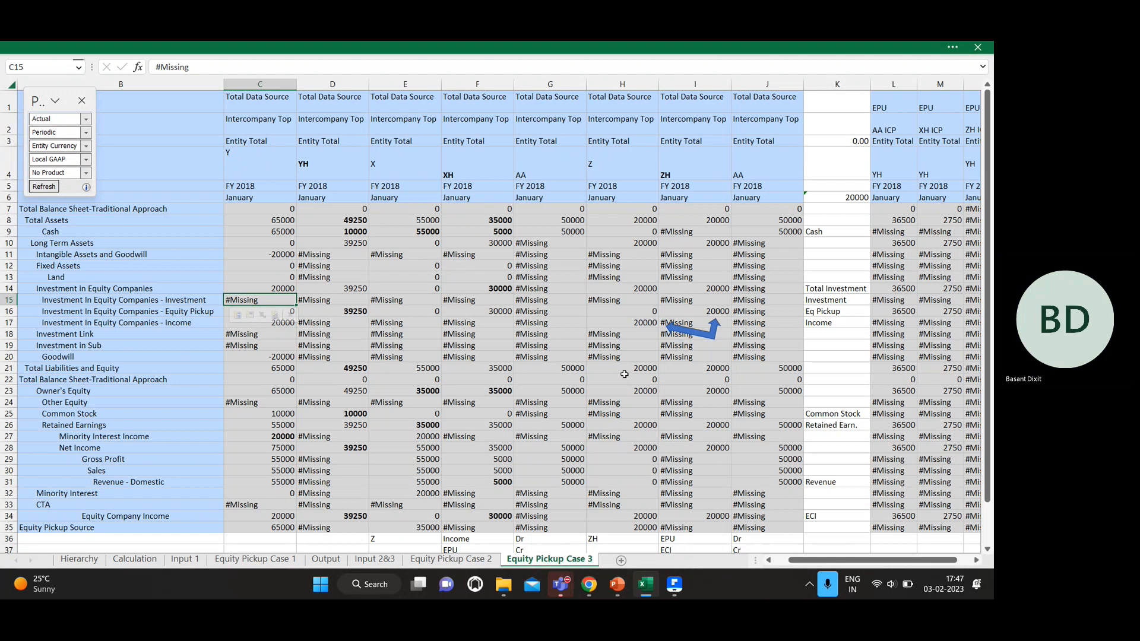
scroll(621, 381, "left", 1)
scroll(621, 381, "right", 1)
scroll(622, 381, "down", 2)
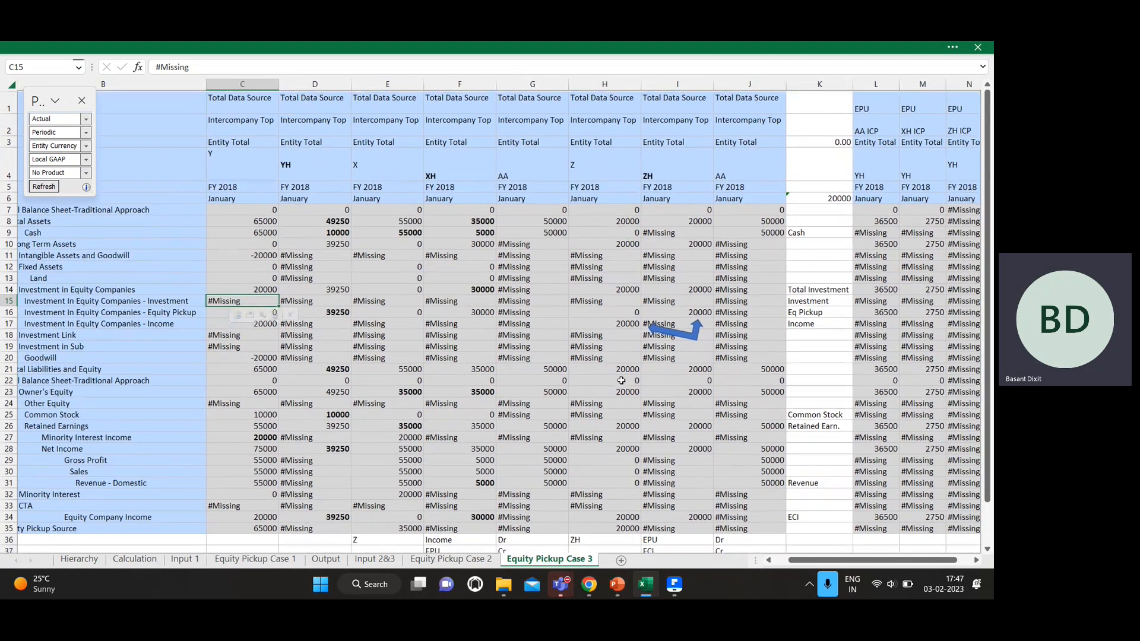
key("alt+Tab")
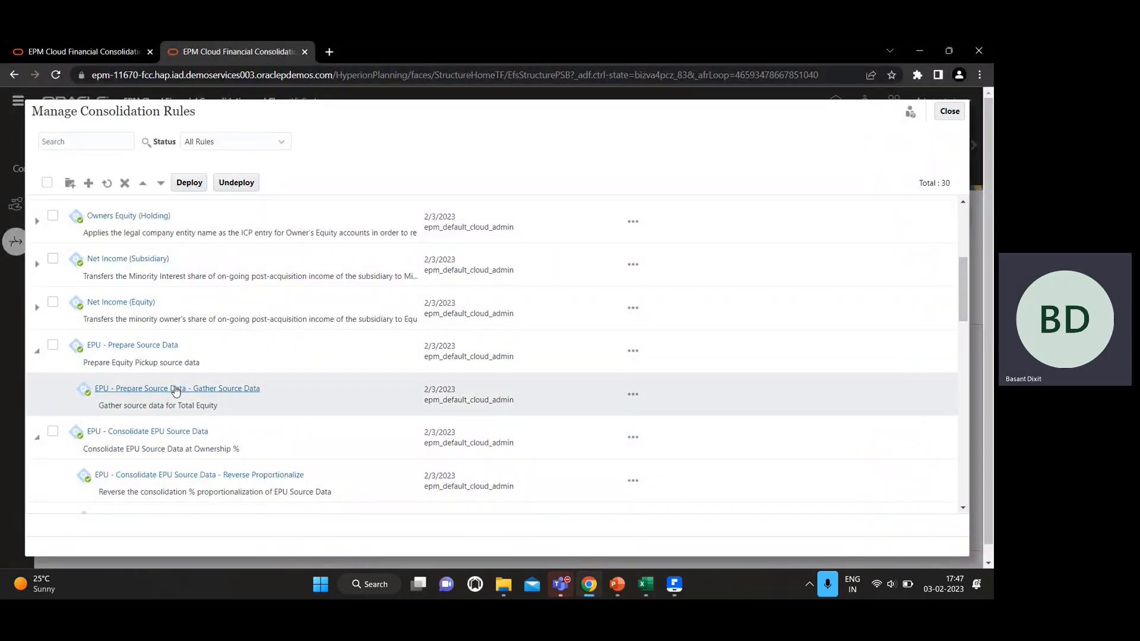
- Review the scope of the EPU - Prepare Source Data rule, check its Equity Company Income exclusion against XH's value in Excel, and close the rule
left_click(149, 346)
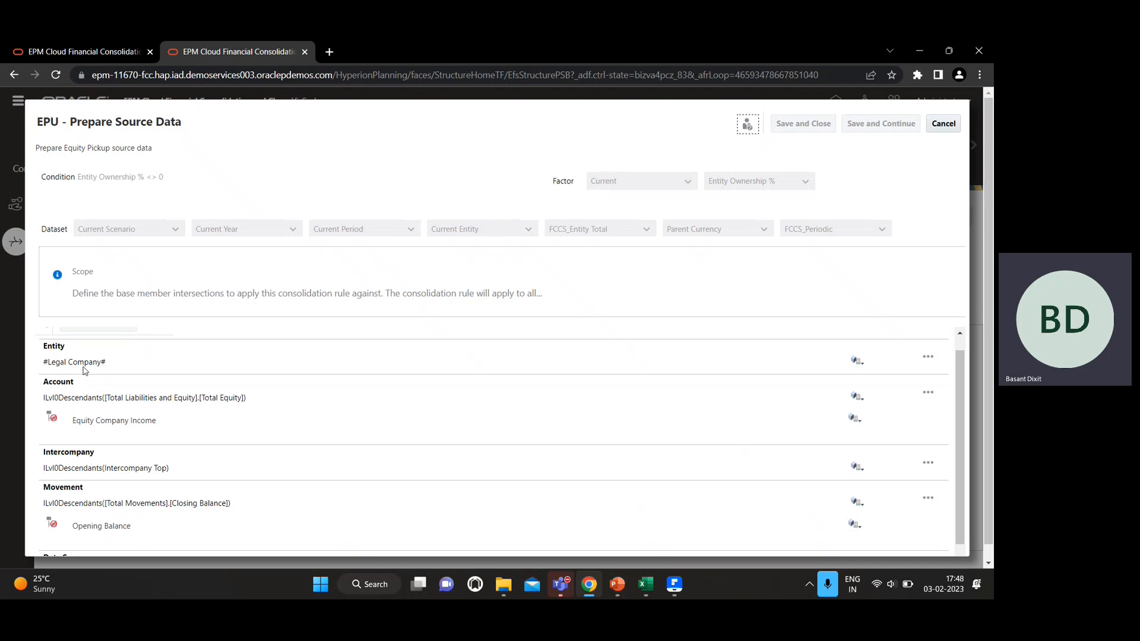
scroll(129, 383, "up", 1)
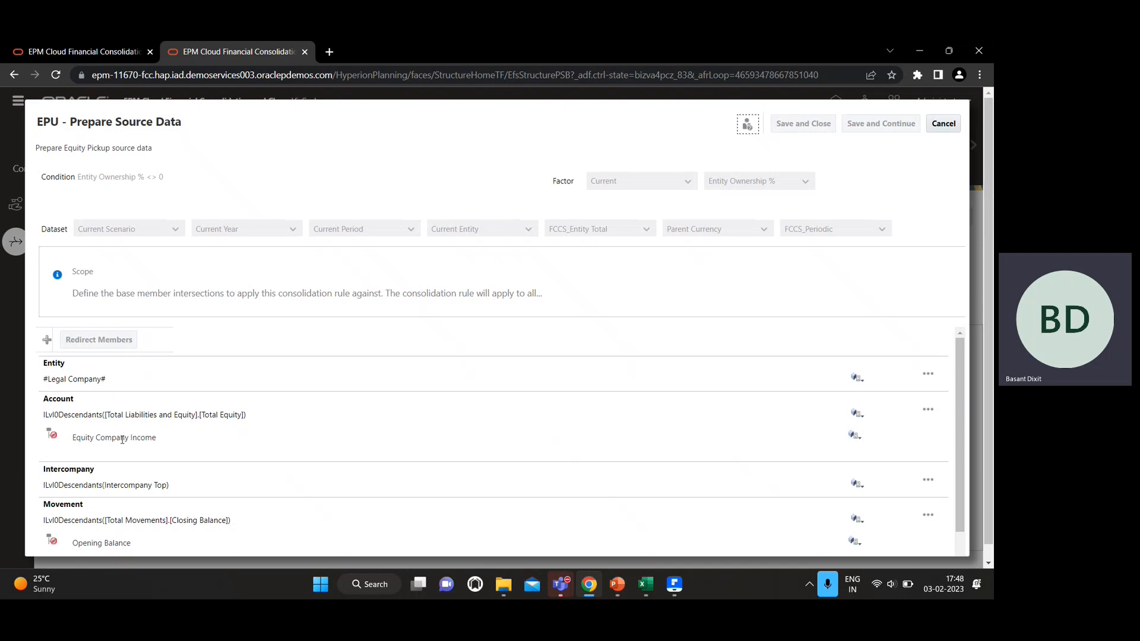
scroll(139, 452, "down", 1)
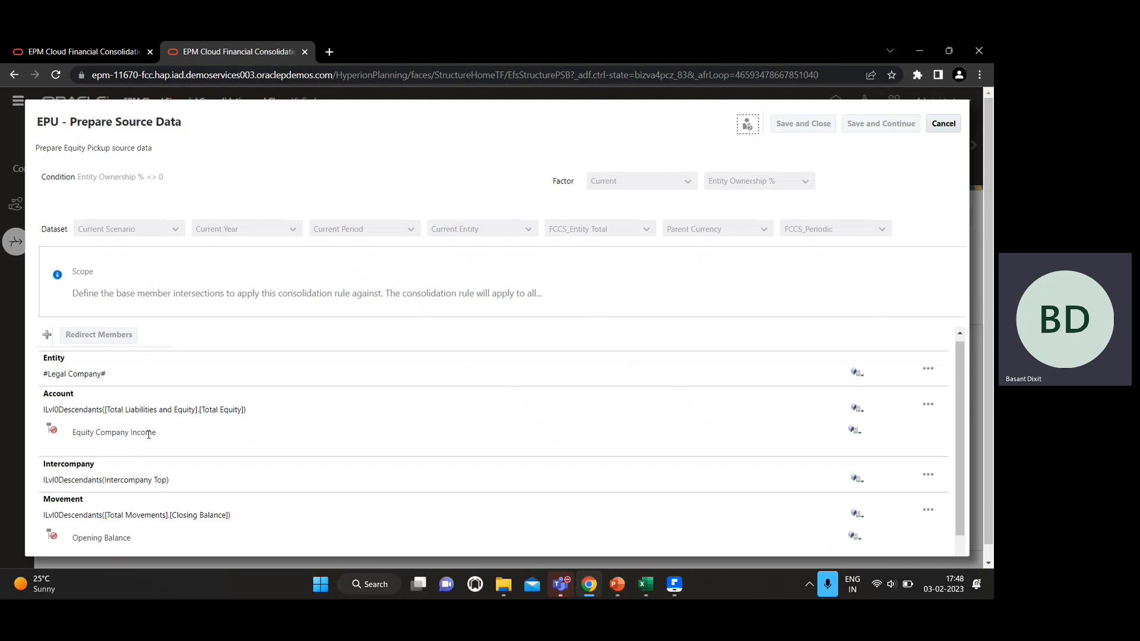
key("alt+Tab")
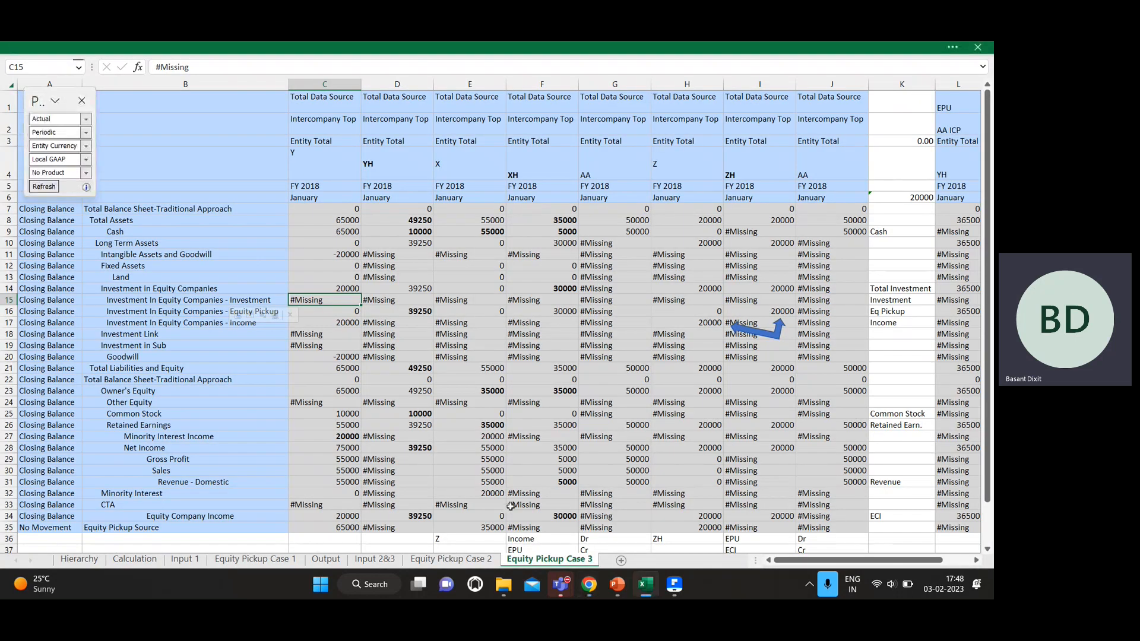
left_click(570, 516)
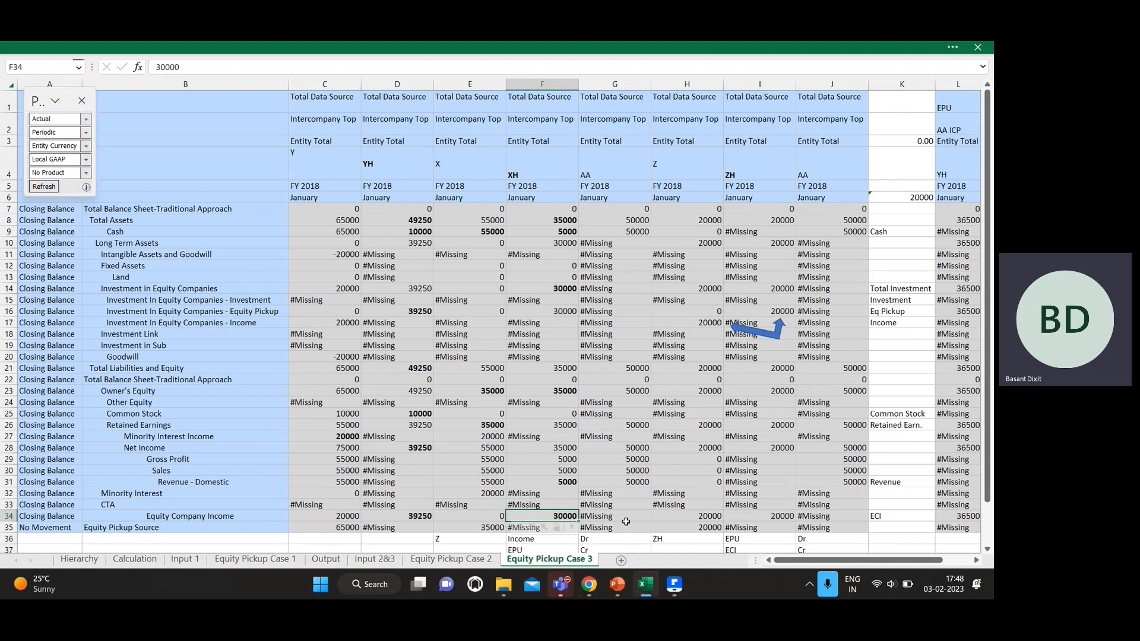
key("alt+Tab")
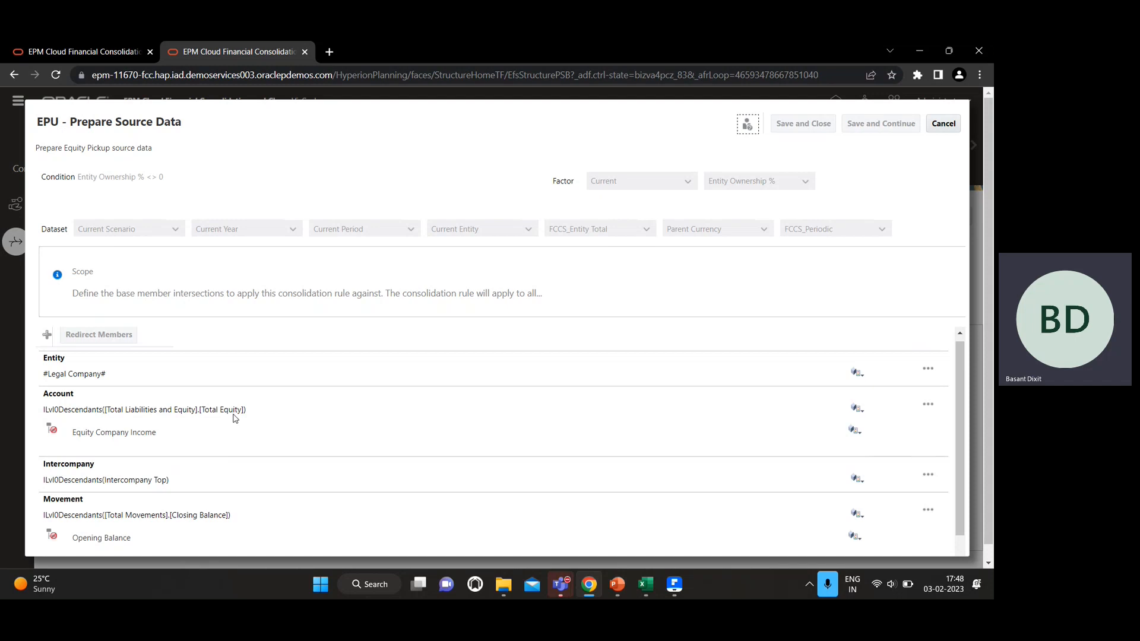
left_click(946, 125)
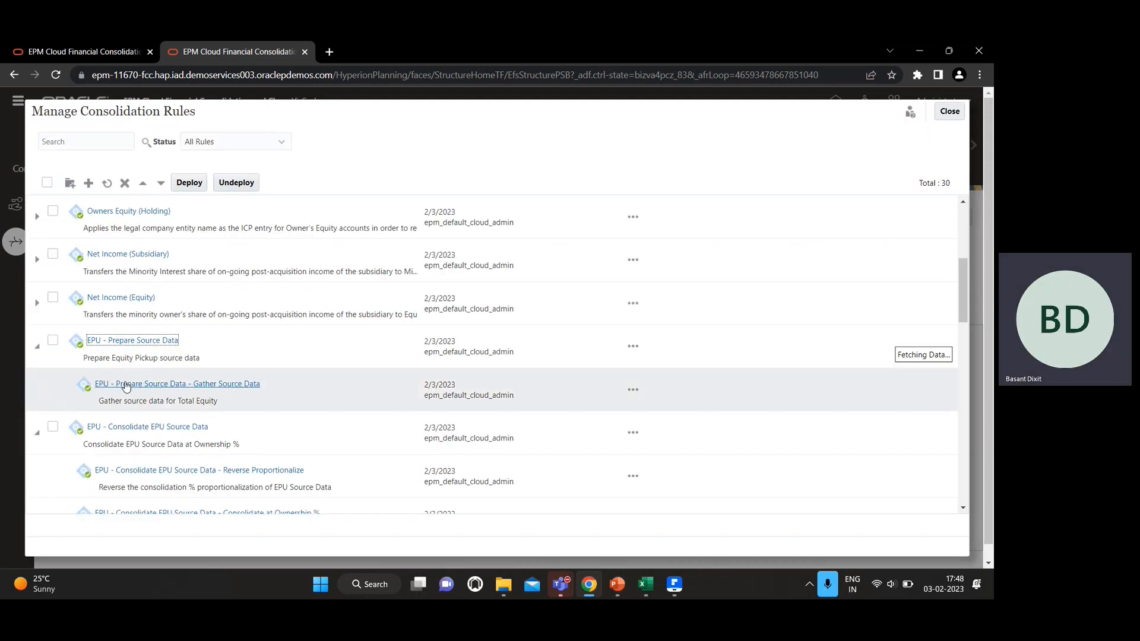
- Open the EPU - Prepare Source Data - Gather Source Data rule and examine its source filters and target redirections
left_click(146, 385)
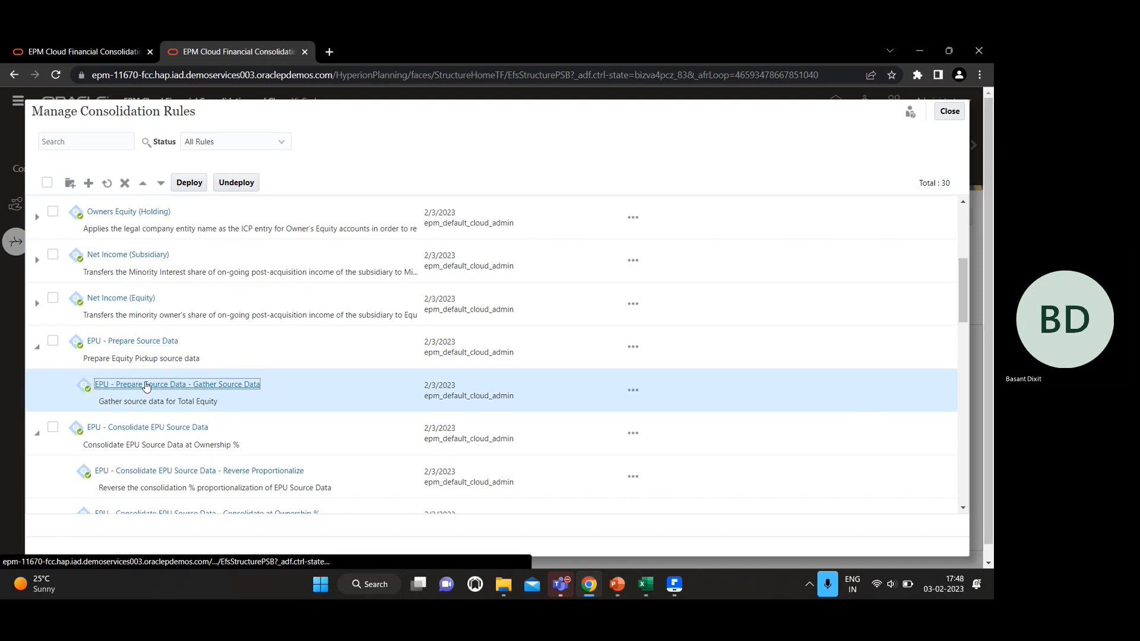
scroll(209, 415, "down", 2)
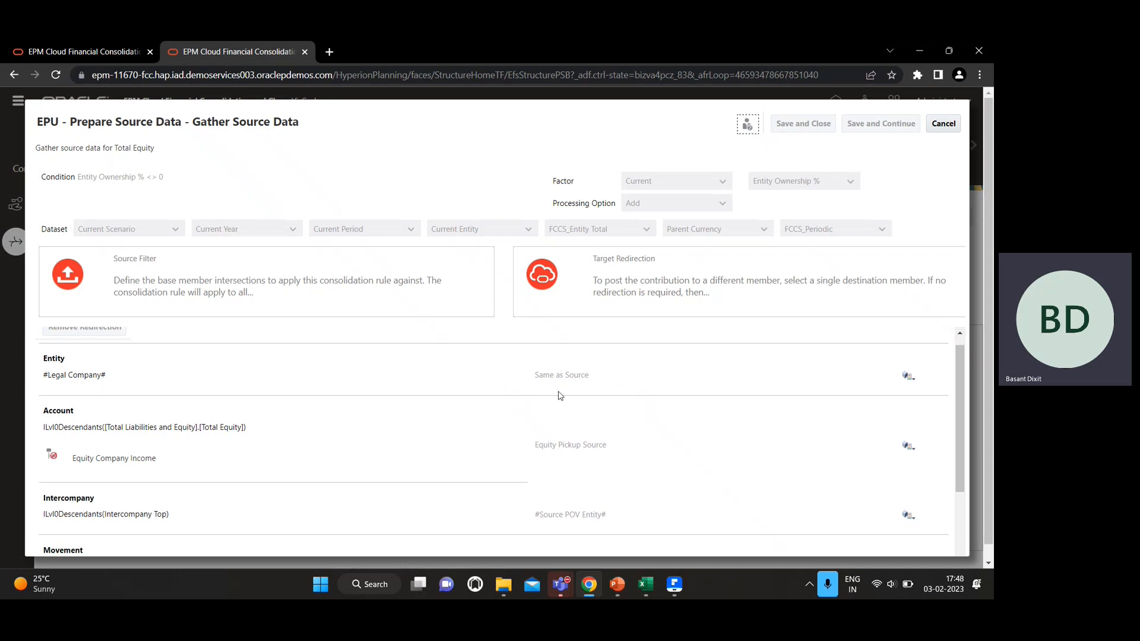
scroll(398, 428, "down", 3)
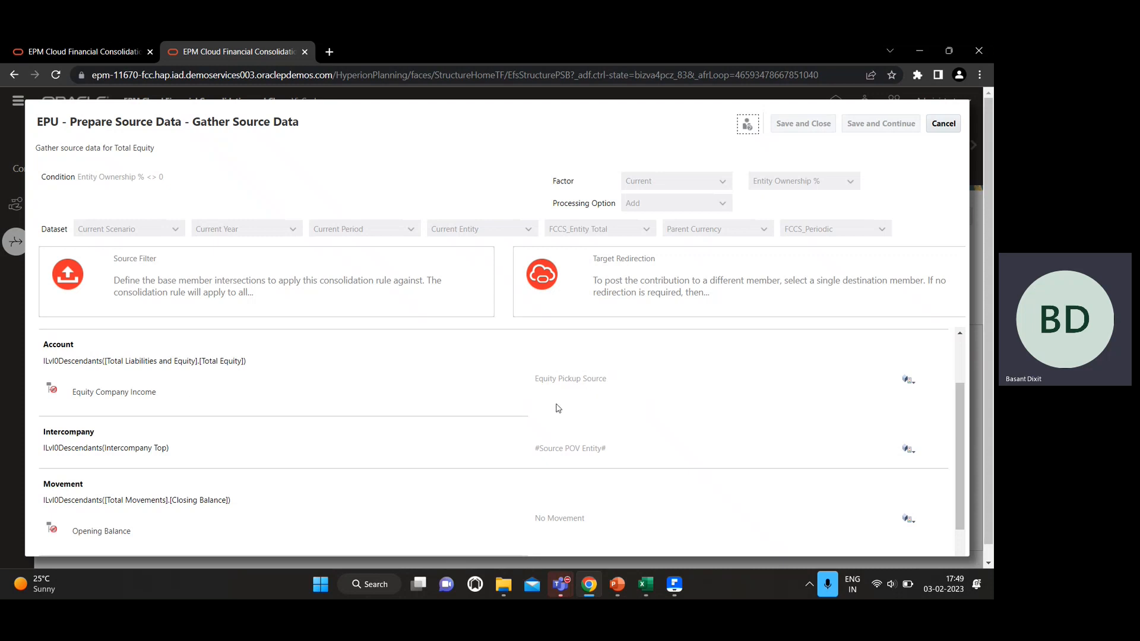
scroll(558, 408, "up", 3)
scroll(606, 433, "down", 1)
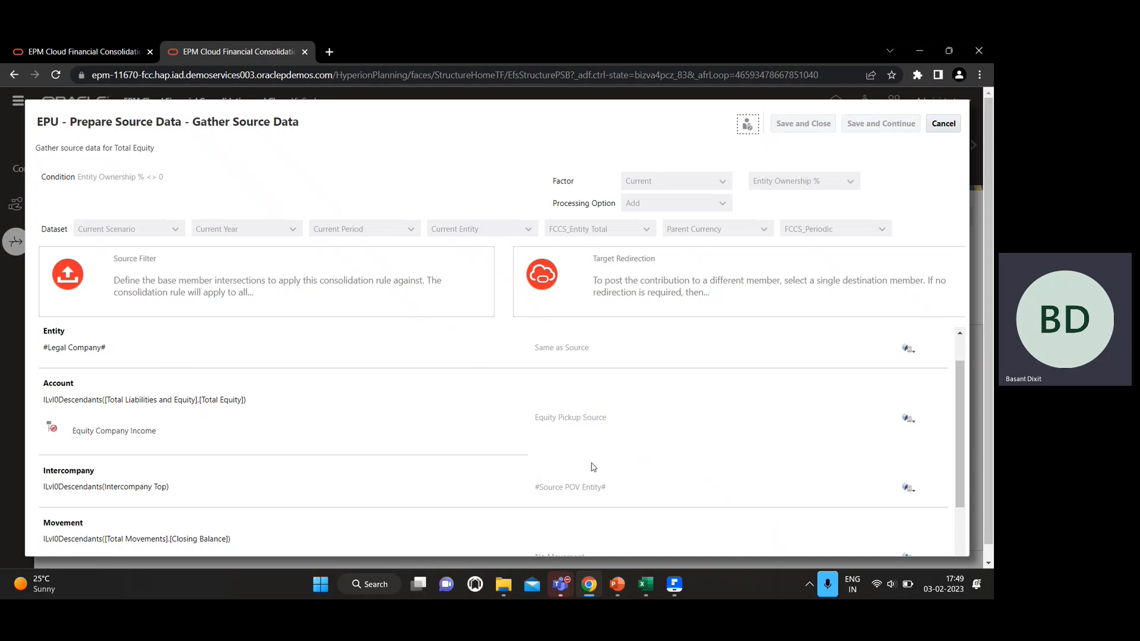
- Check the Equity Pickup Source values of Z and X in row 35 of the Excel worksheet and return to the rule in the browser
key("alt+Tab")
scroll(265, 473, "down", 1)
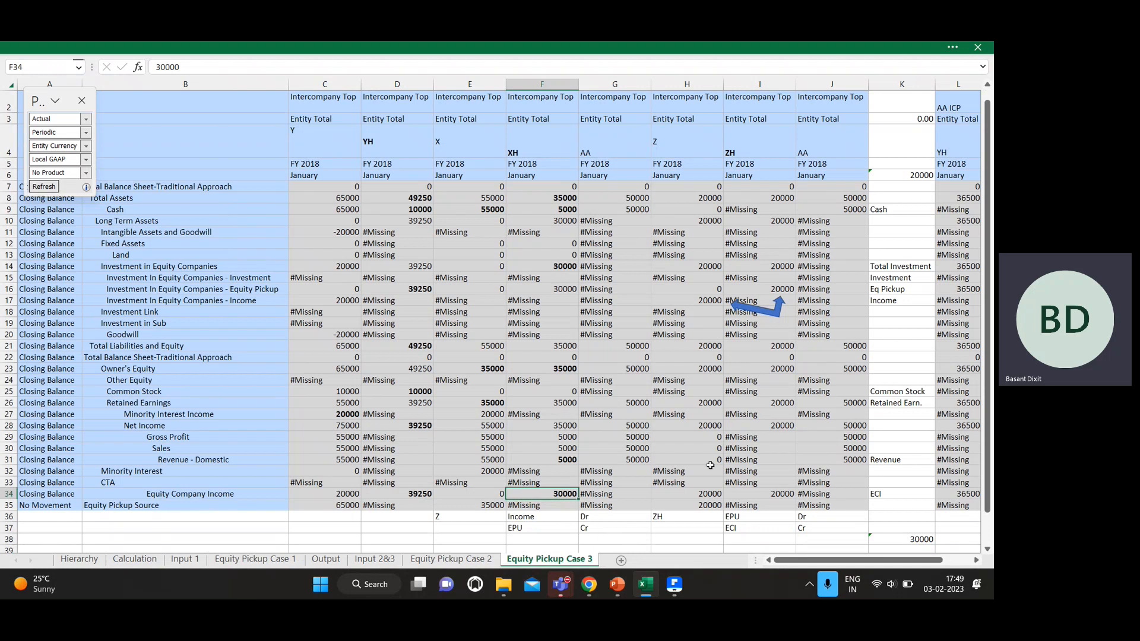
left_click(706, 505)
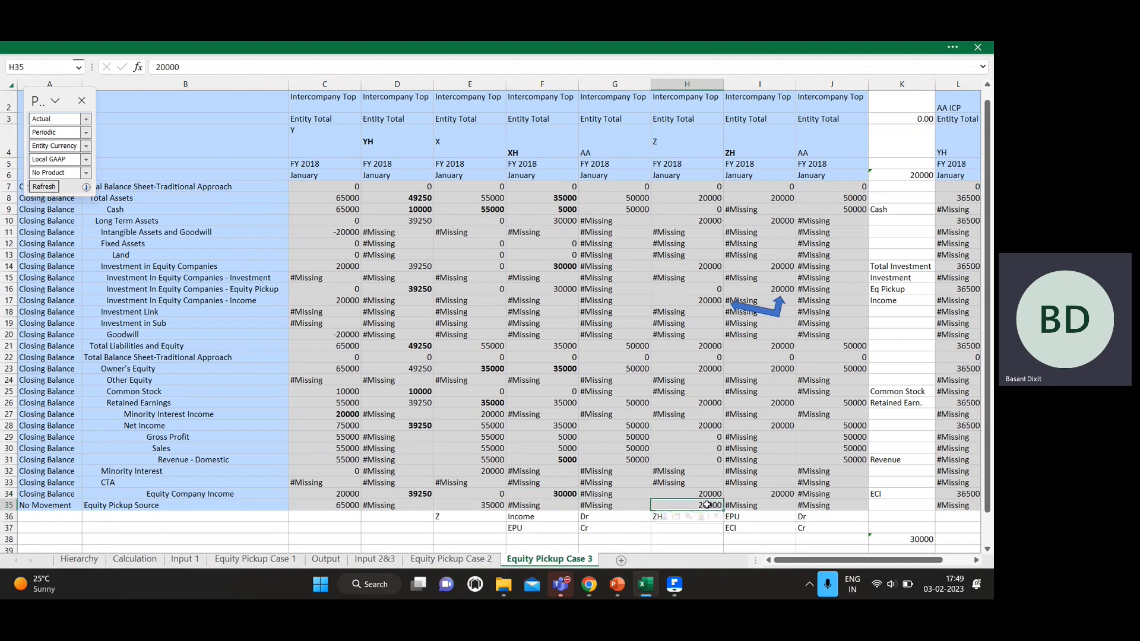
left_click(478, 504)
key("alt+Tab")
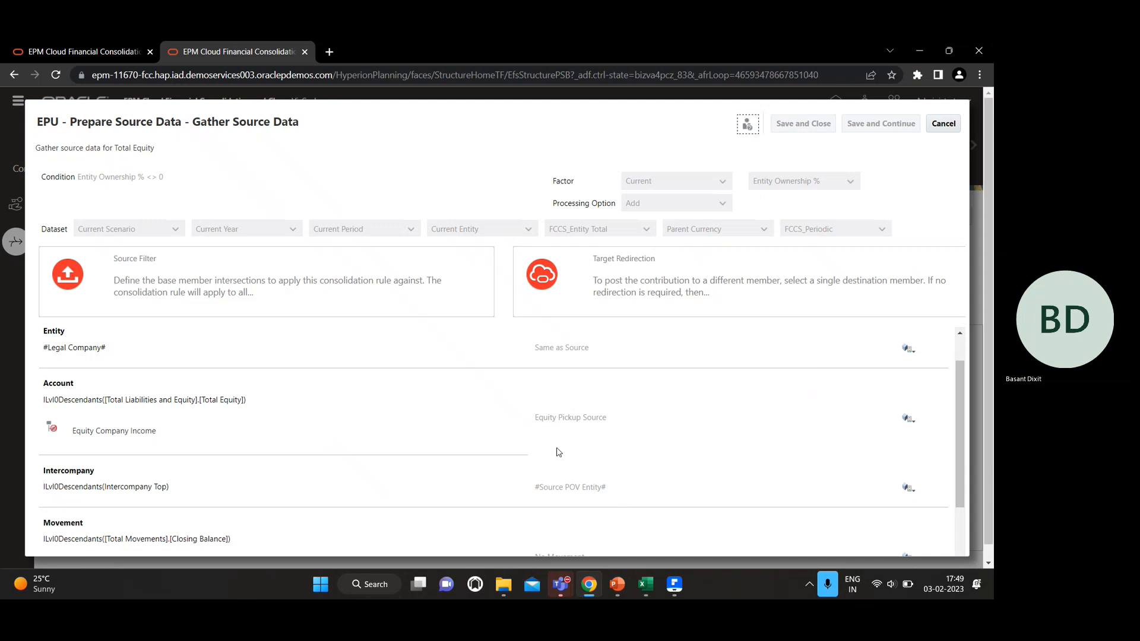
- Review the Intercompany, Movement and Data Source redirections of the Gather Source Data rule and close it without saving
scroll(559, 450, "down", 1)
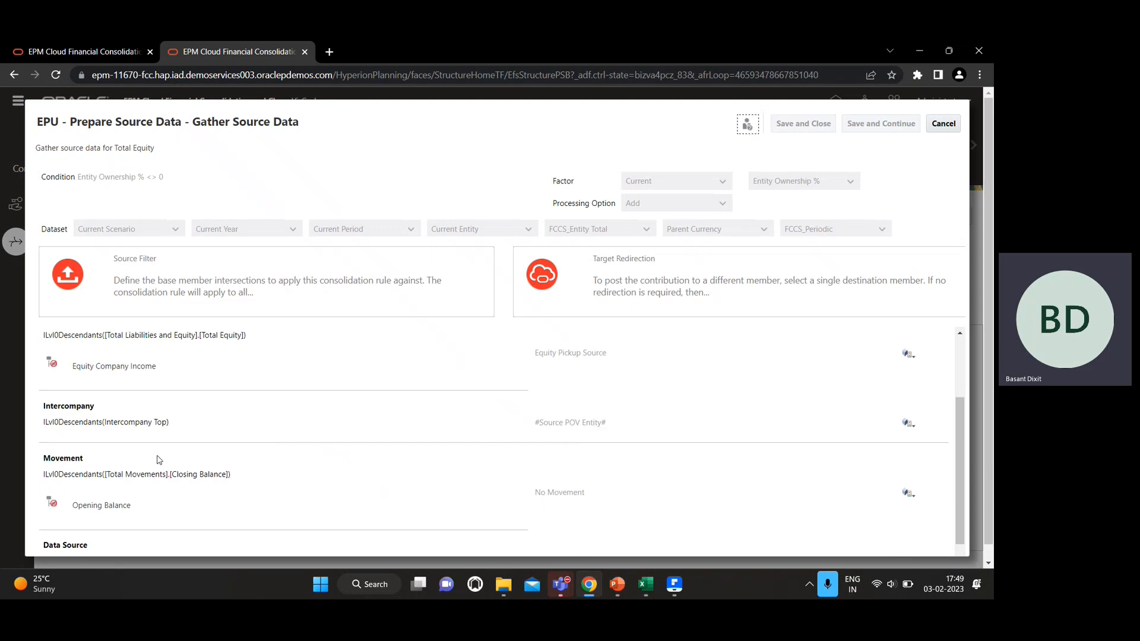
scroll(505, 486, "down", 1)
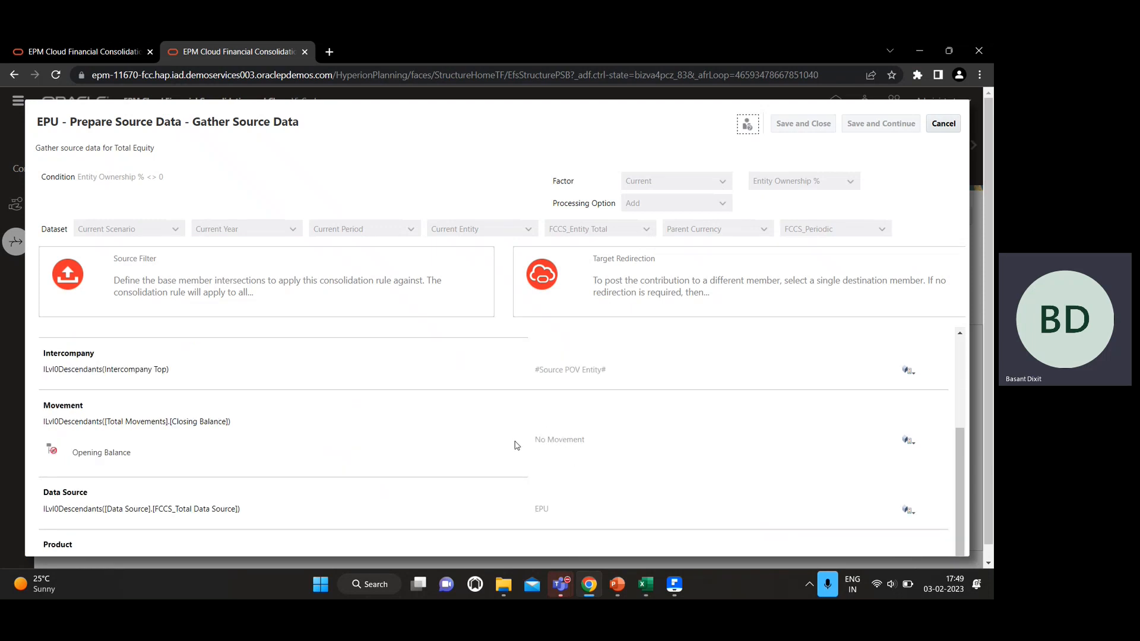
scroll(517, 445, "down", 1)
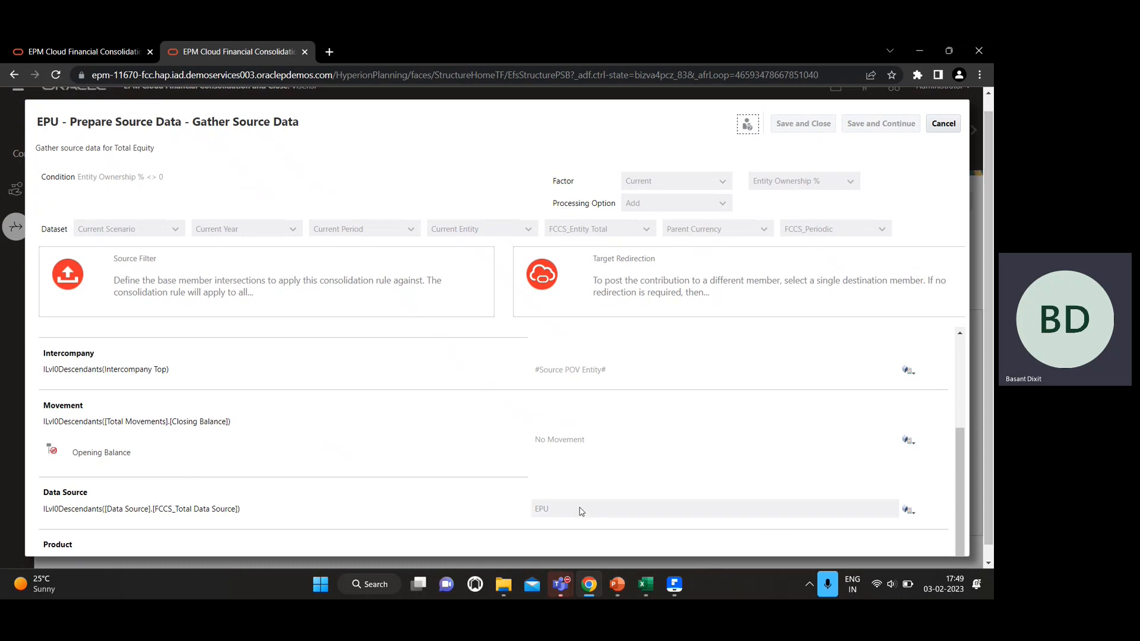
scroll(567, 502, "down", 1)
left_click(954, 123)
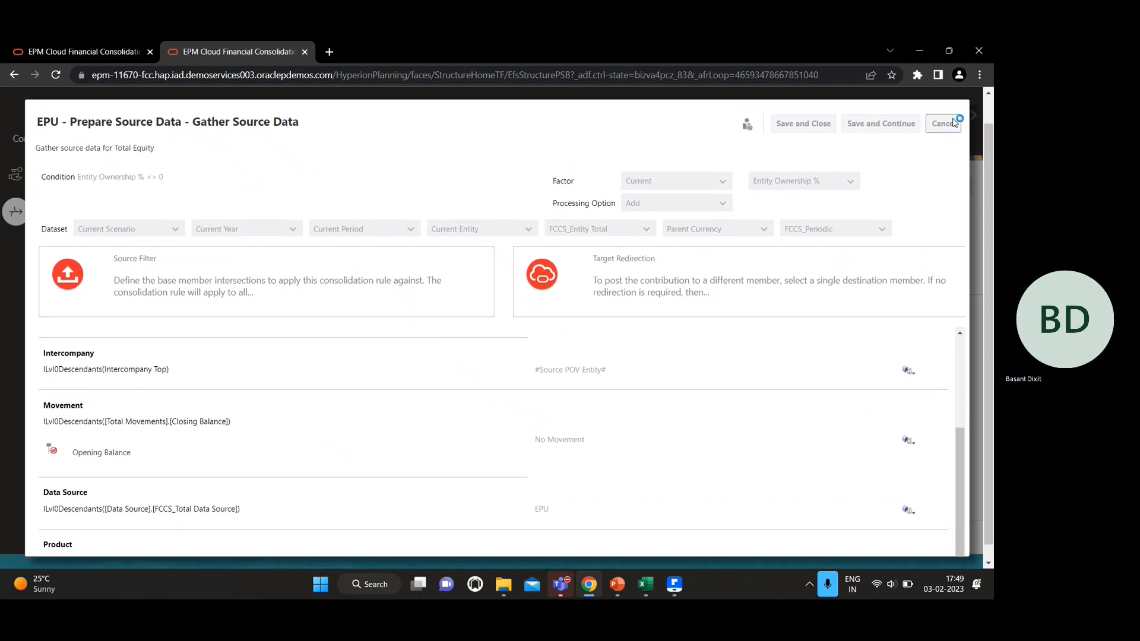
- Review the Reverse Proportionalize rule against Equity Pickup Source in Excel, review the Consolidate at Ownership % rule, and close each without saving
scroll(172, 421, "down", 1)
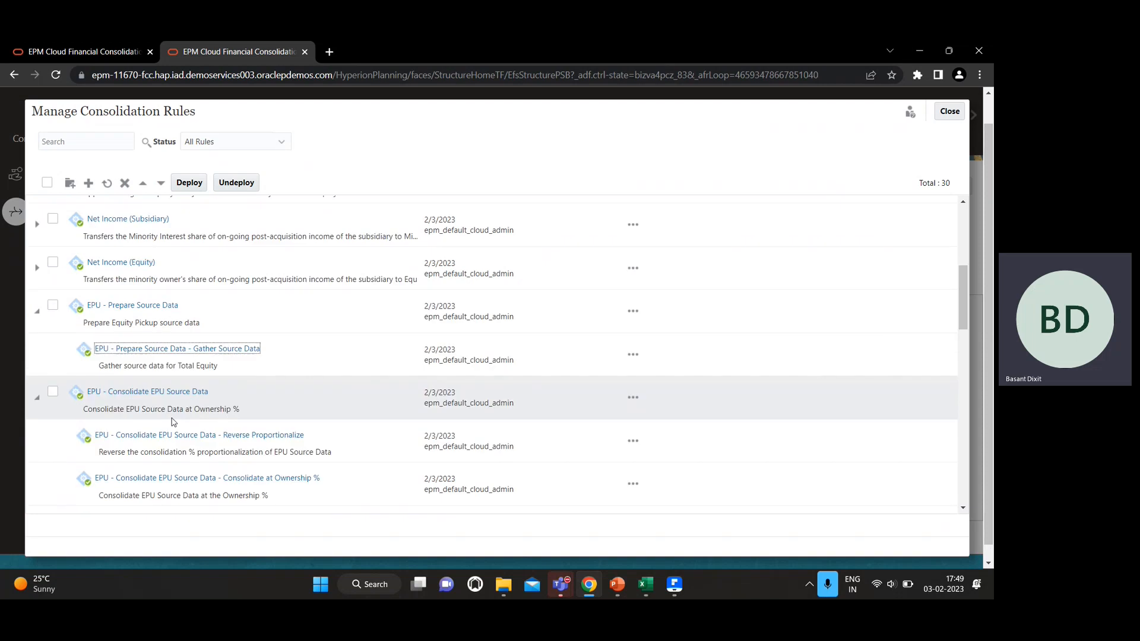
left_click(207, 438)
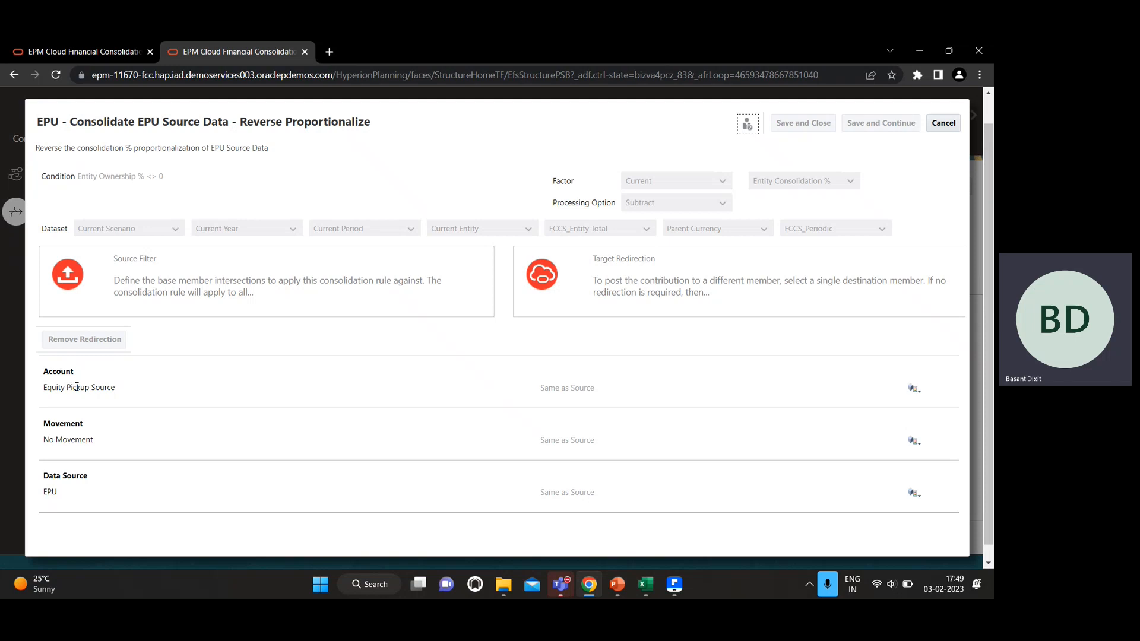
key("alt+Tab")
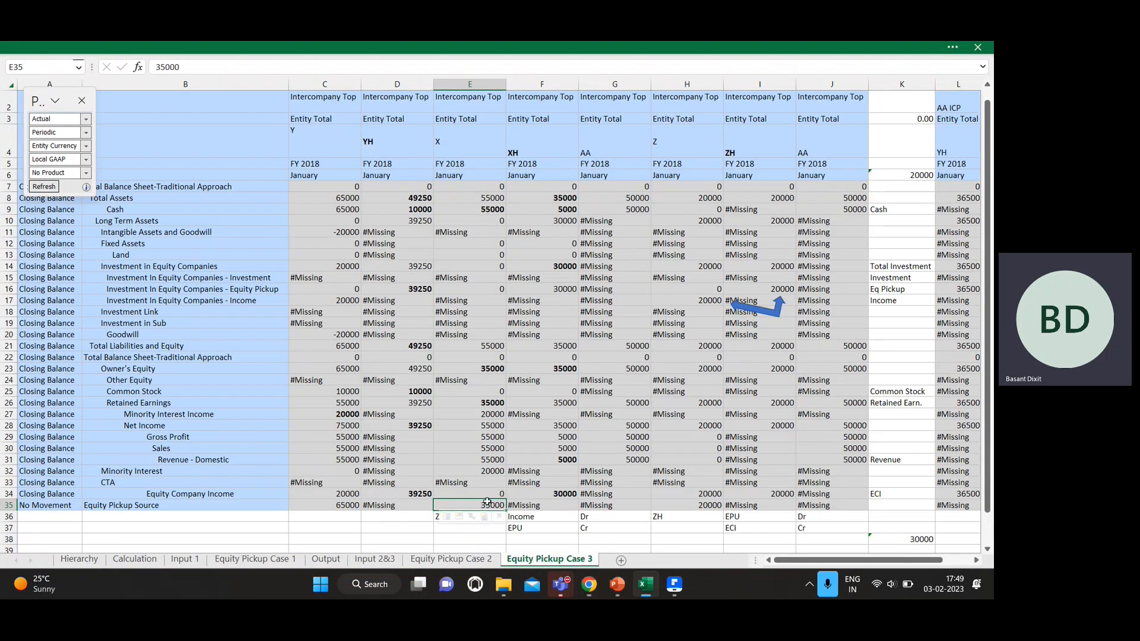
key("alt+Tab")
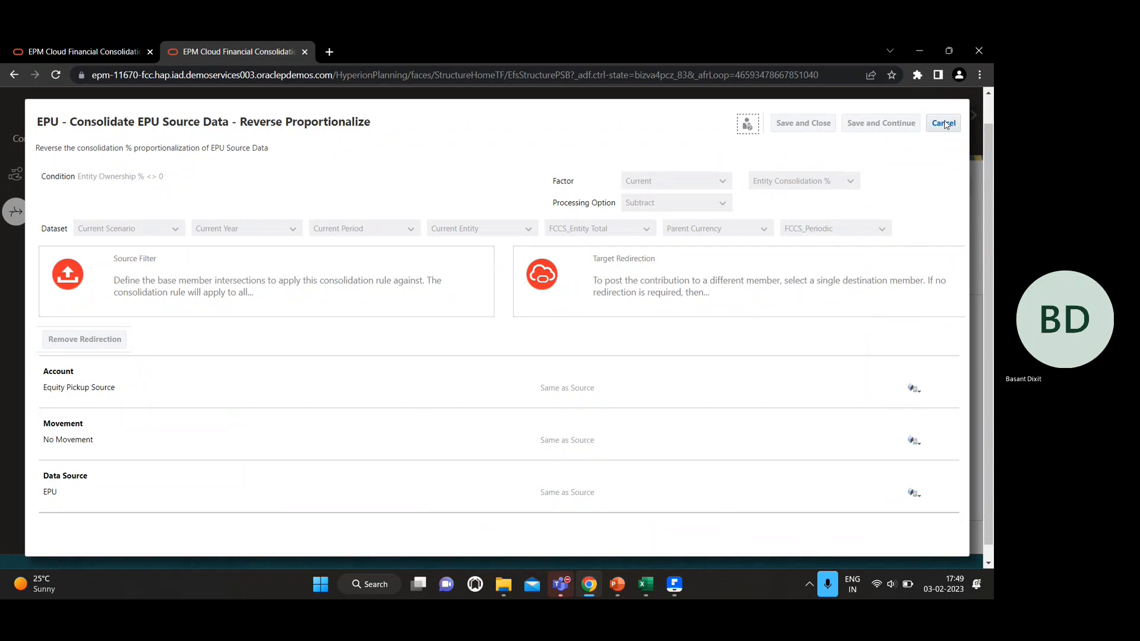
left_click(943, 123)
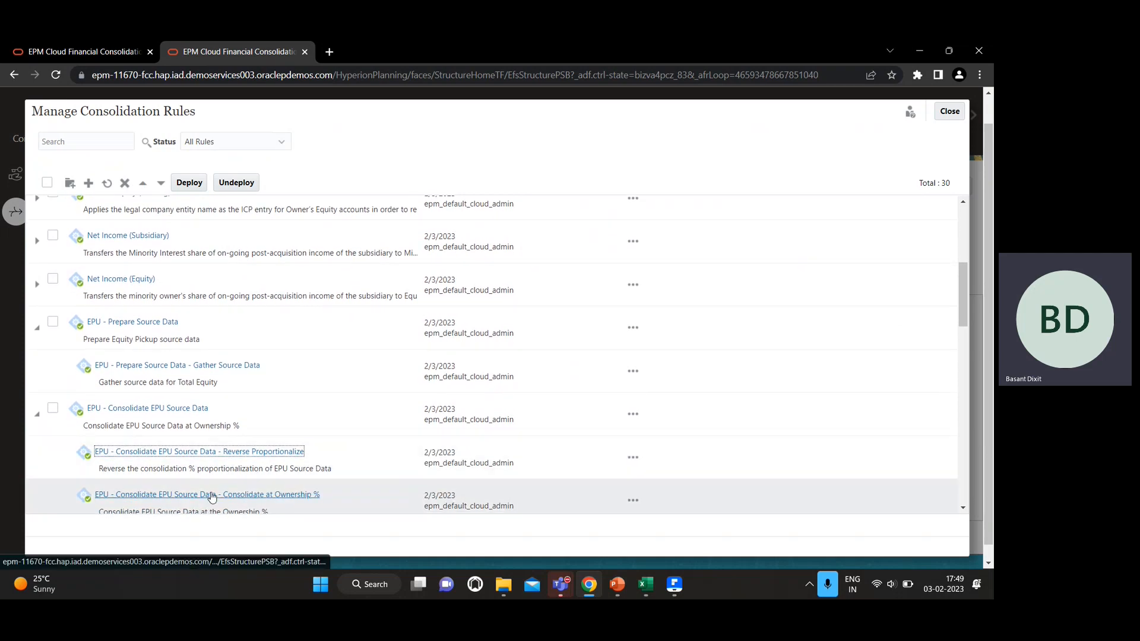
left_click(204, 498)
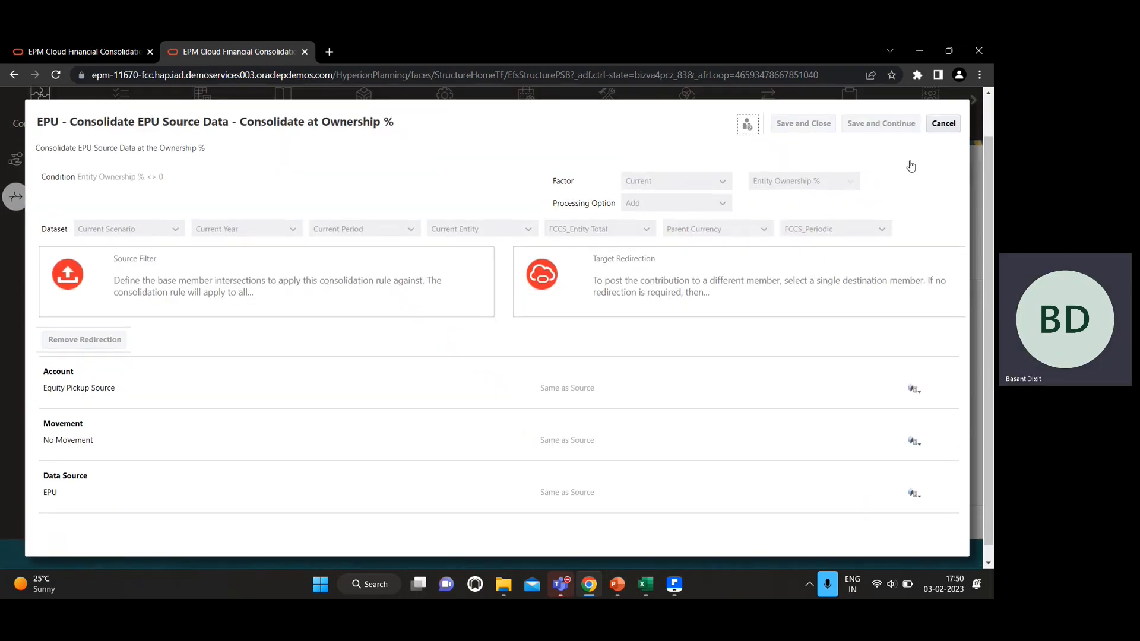
left_click(943, 124)
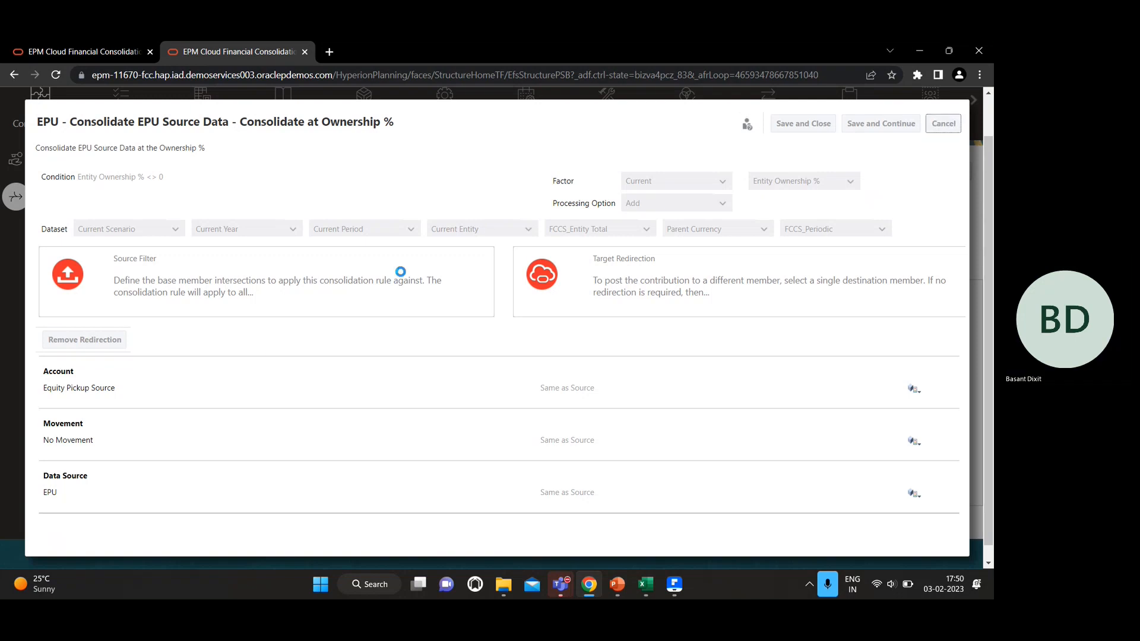
- Open the EPU - Reverse Holding Company Data rule and compare its entity, account and data source scope with the Excel worksheet
scroll(225, 398, "down", 3)
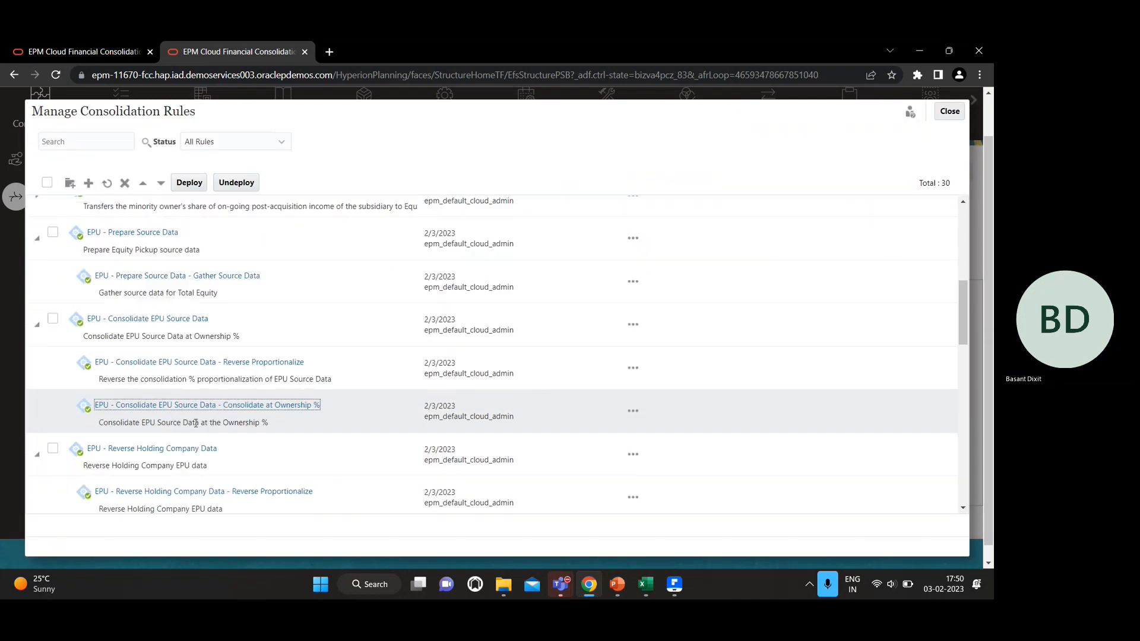
scroll(178, 427, "down", 1)
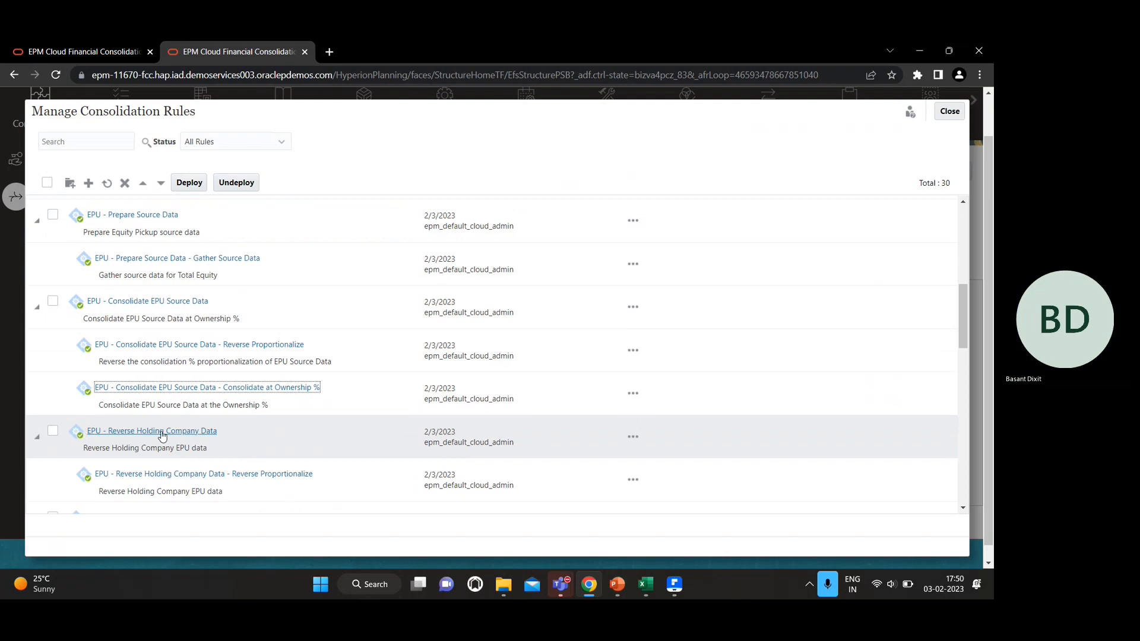
left_click(166, 433)
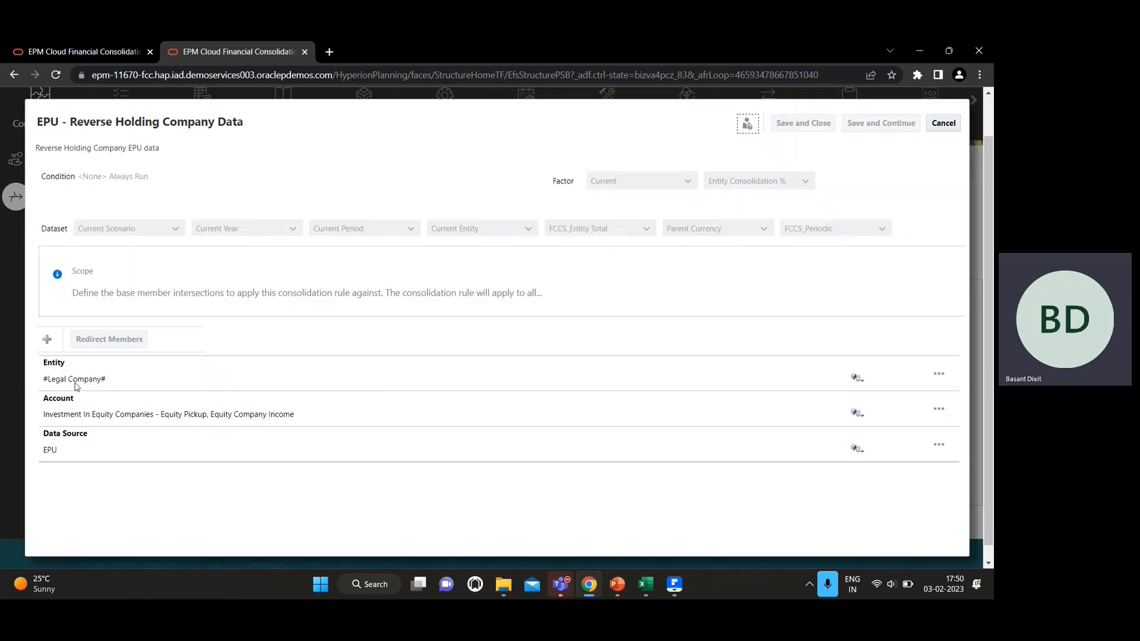
key("alt+Tab")
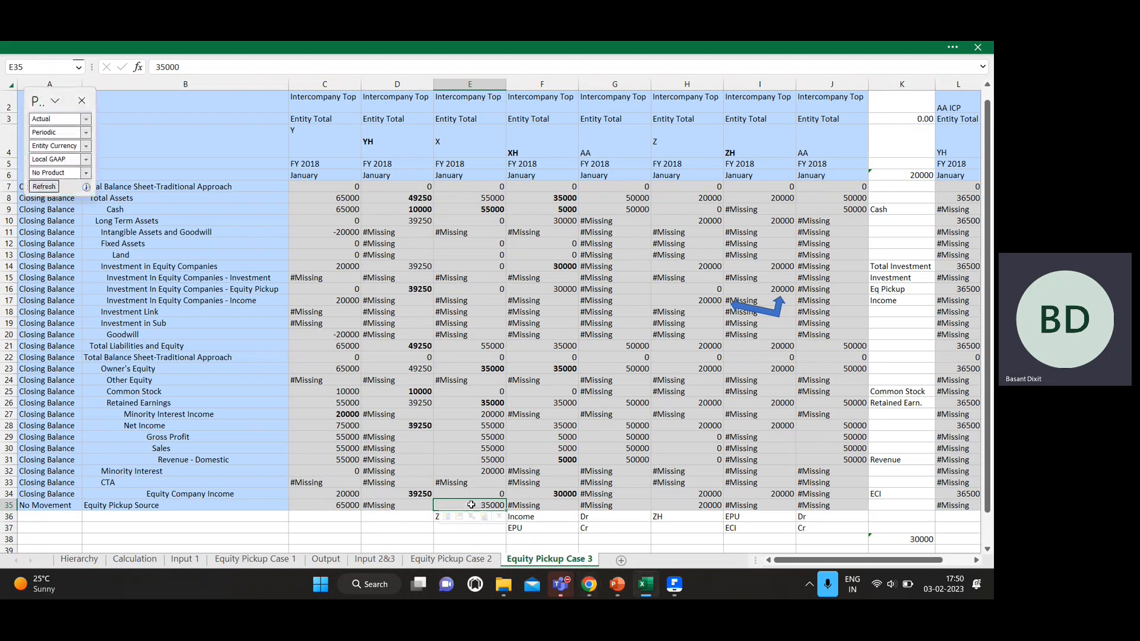
key("alt+Tab")
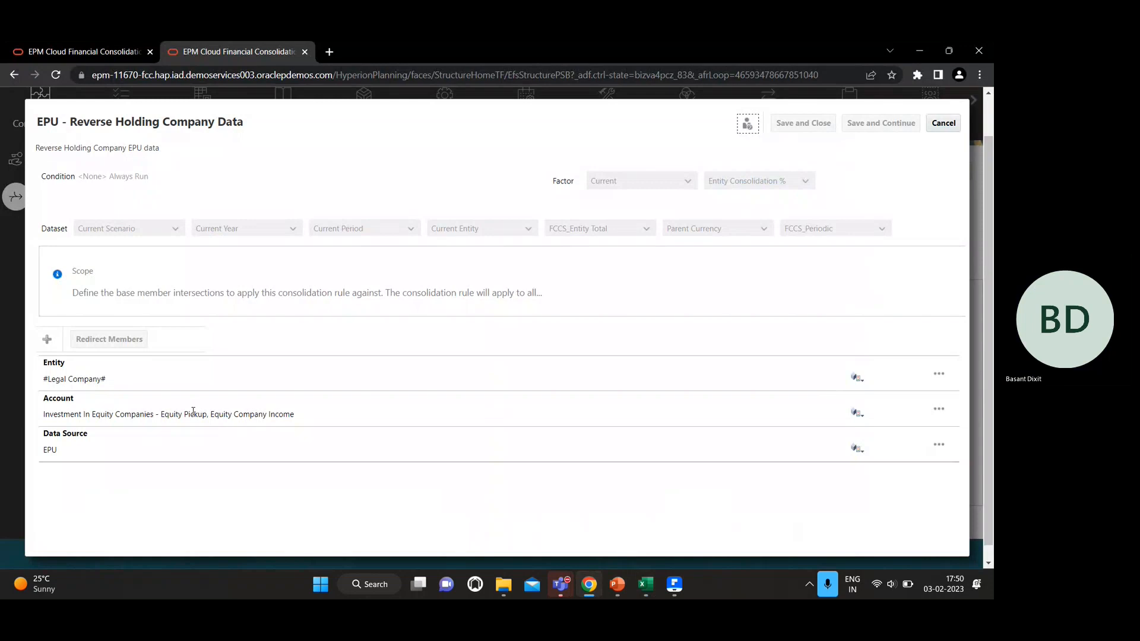
key("alt+Tab")
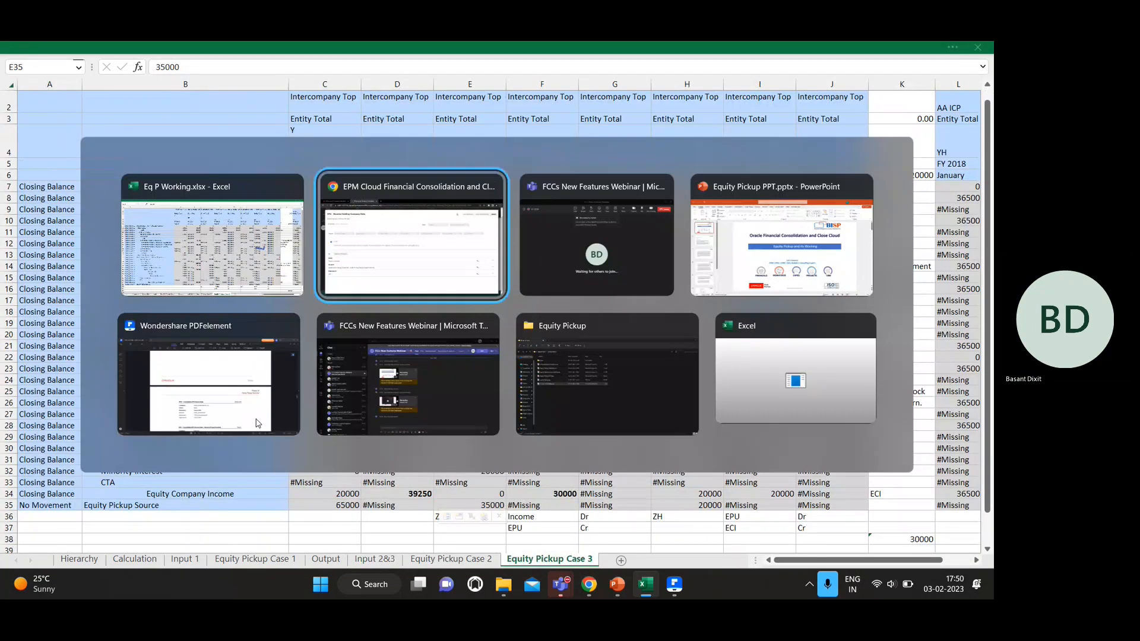
key("alt+Tab")
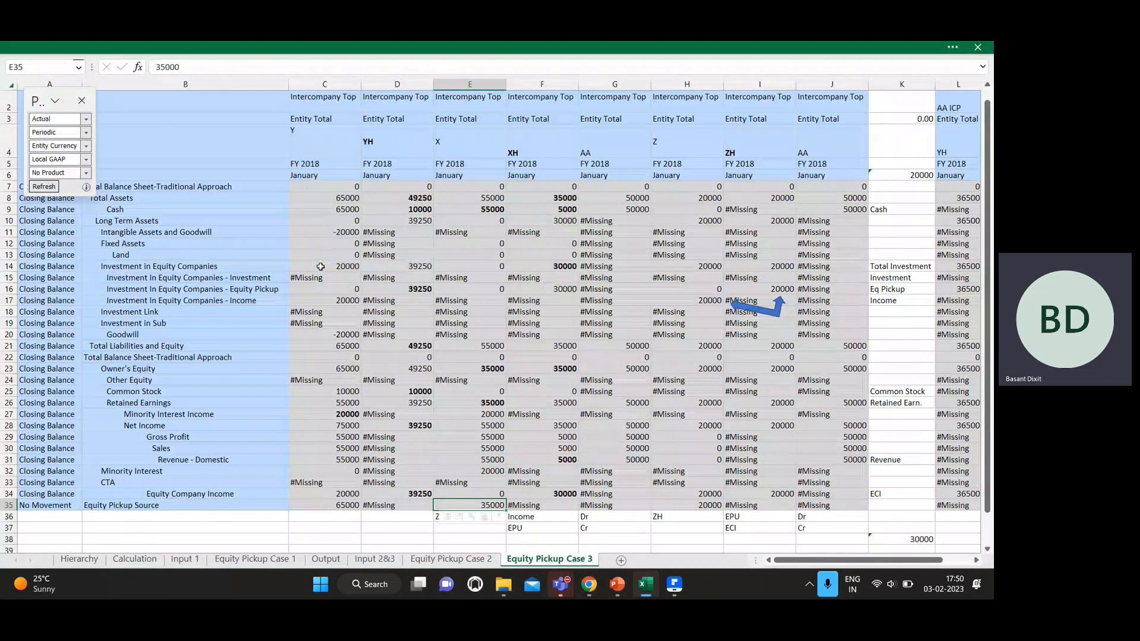
- Check the row 16 Equity Pickup investment values of YH and Y in Excel, and close the Reverse Holding Company Data rule without saving
left_click(416, 288)
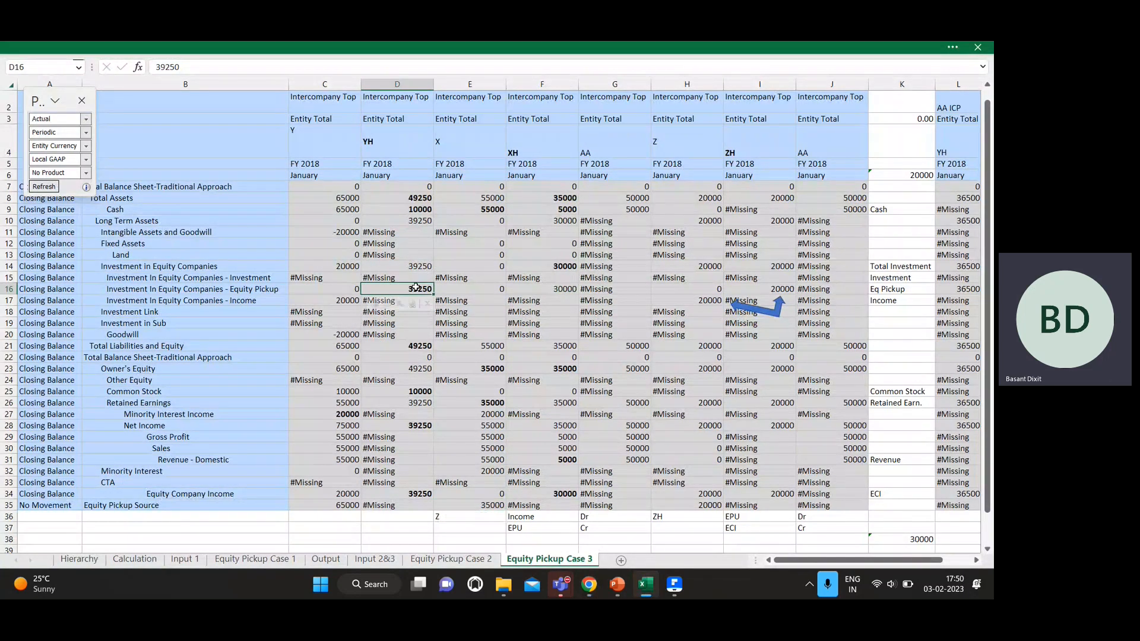
left_click(335, 289)
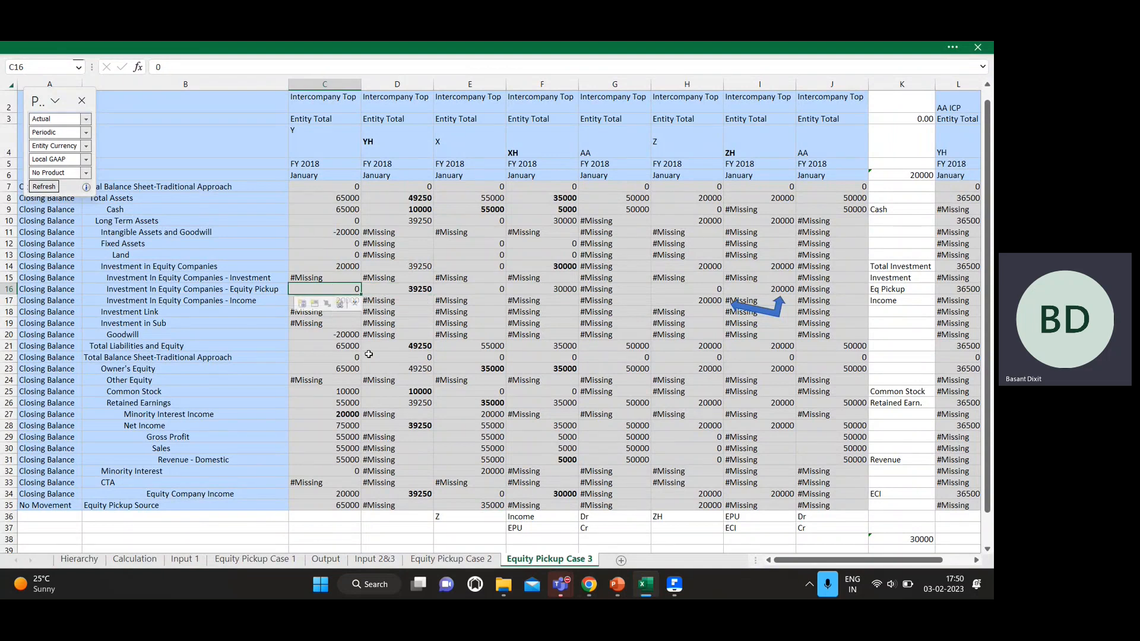
key("alt+Tab")
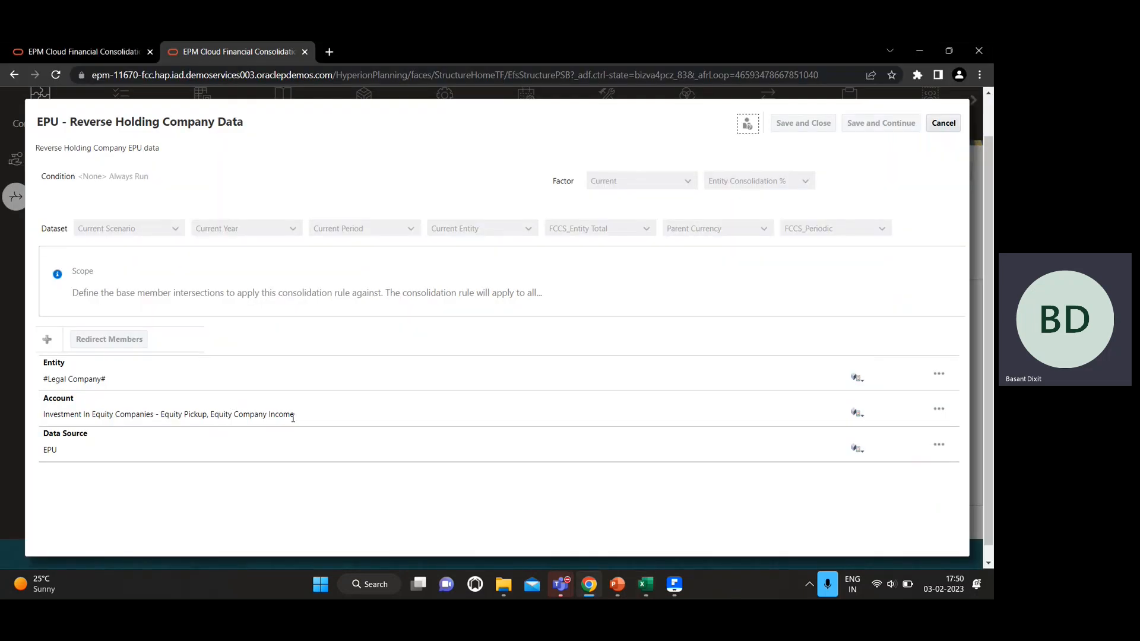
left_click(952, 125)
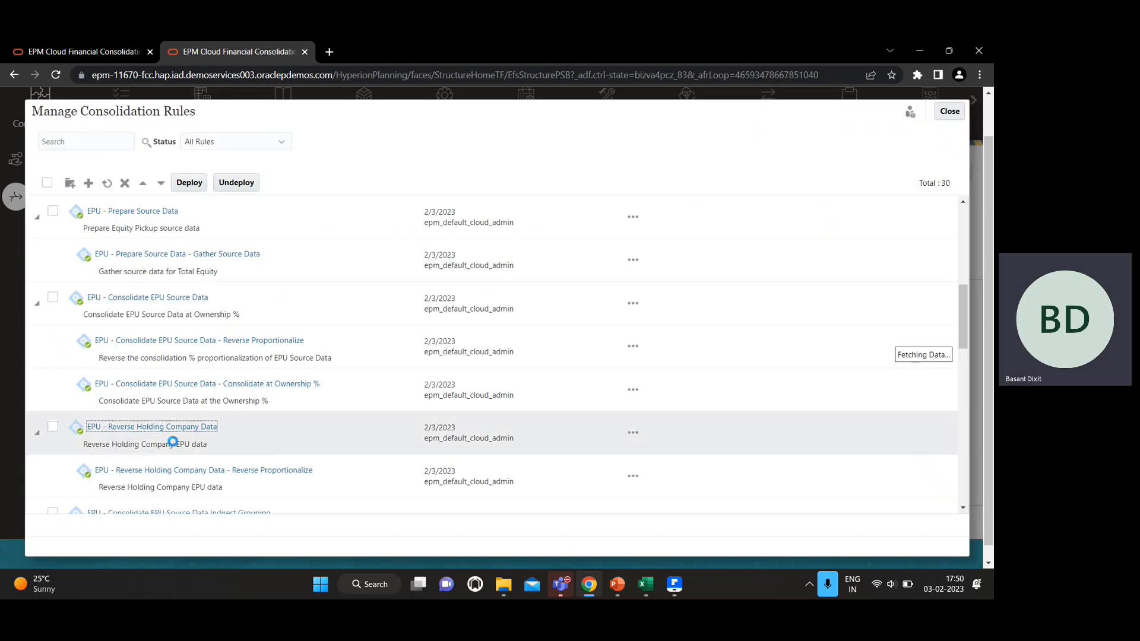
- Open the EPU - Reverse Holding Company Data - Reverse Proportionalize rule and examine its filters and redirections against the Excel worksheet
left_click(180, 434)
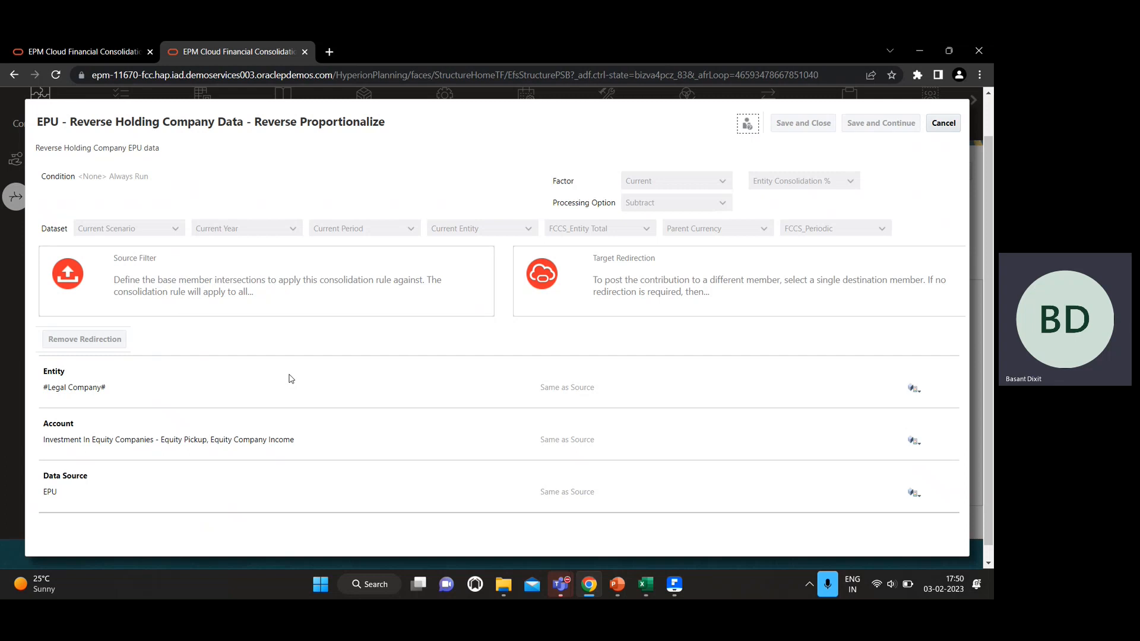
key("alt+Tab")
scroll(311, 425, "down", 1)
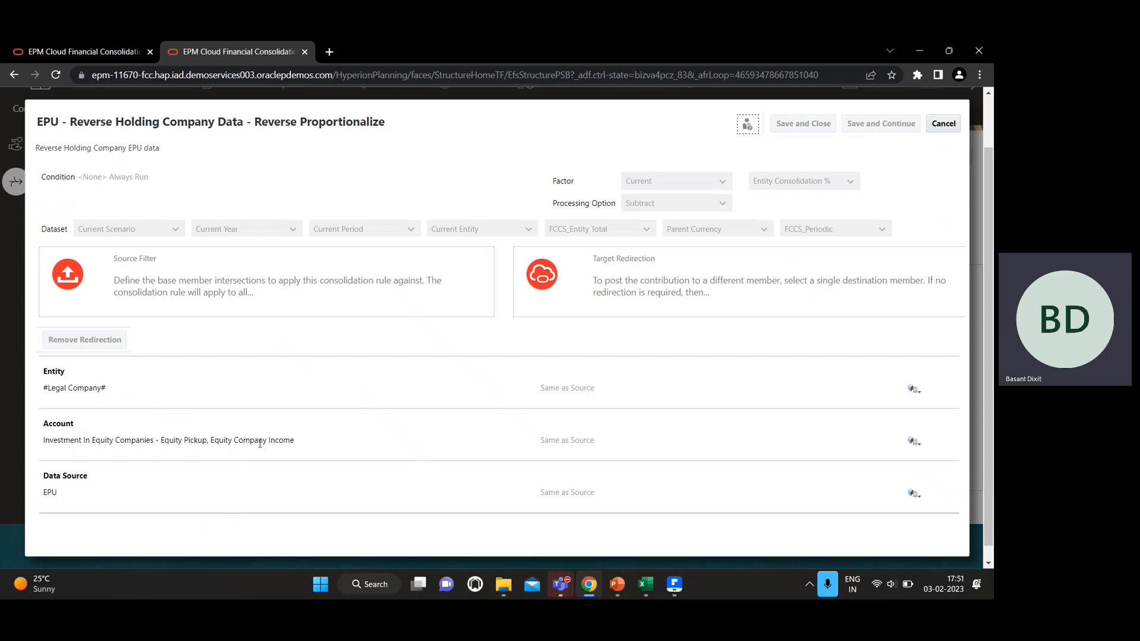
key("alt+Tab")
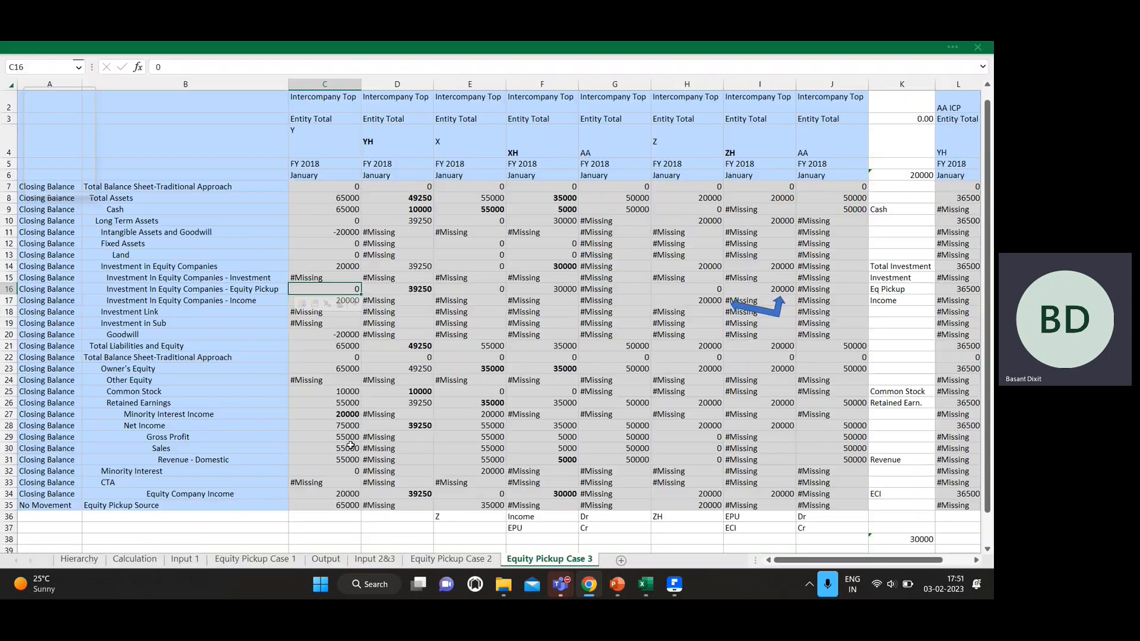
key("alt+Tab")
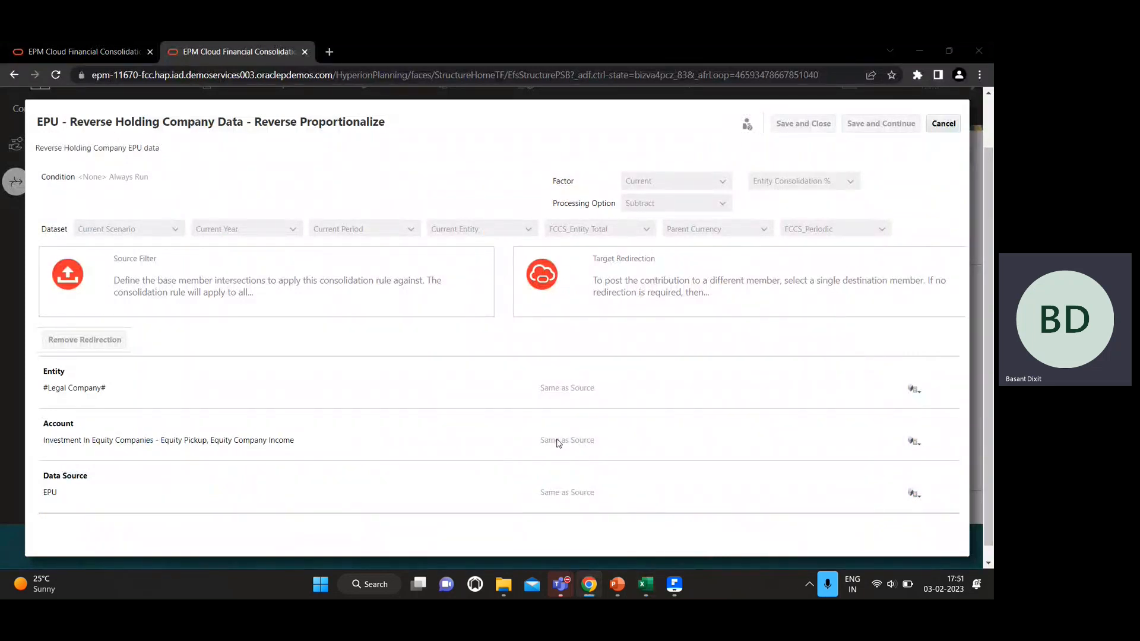
- Check YH's Equity Pickup investment and Equity Company Income cells in Excel, and close the Reverse Proportionalize rule without saving
key("alt+Tab")
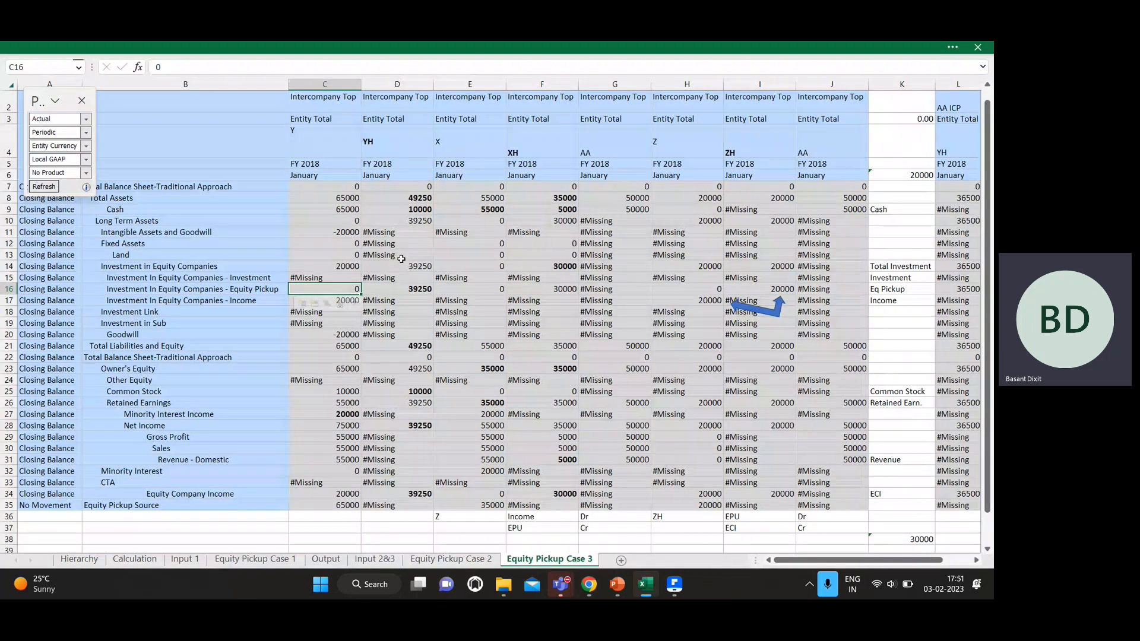
left_click(397, 289)
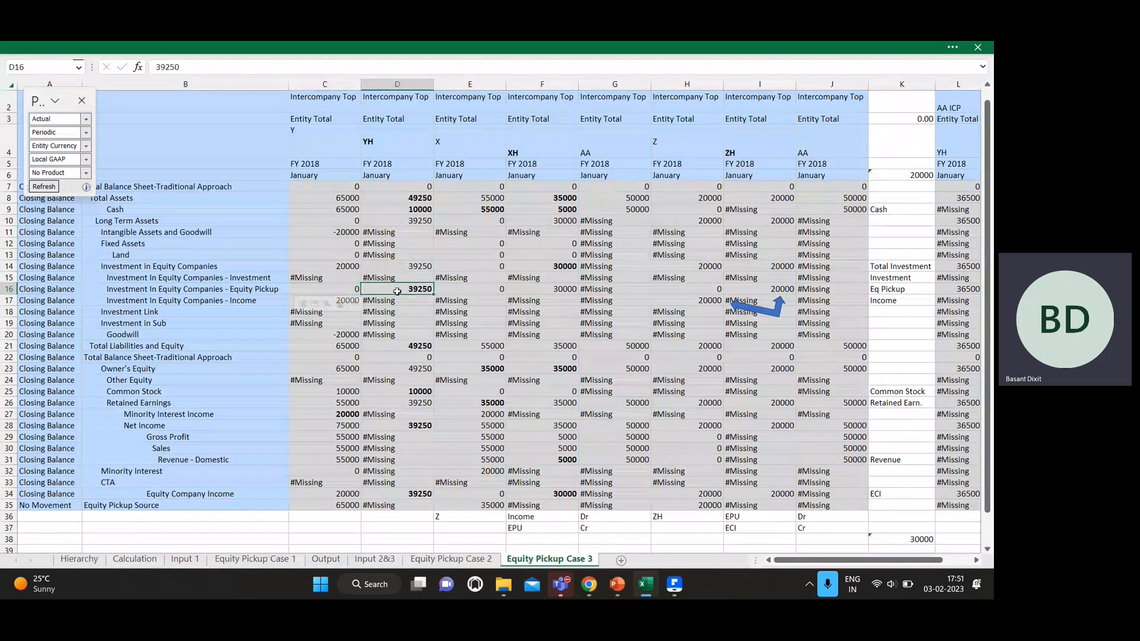
left_click(401, 490, "ctrl")
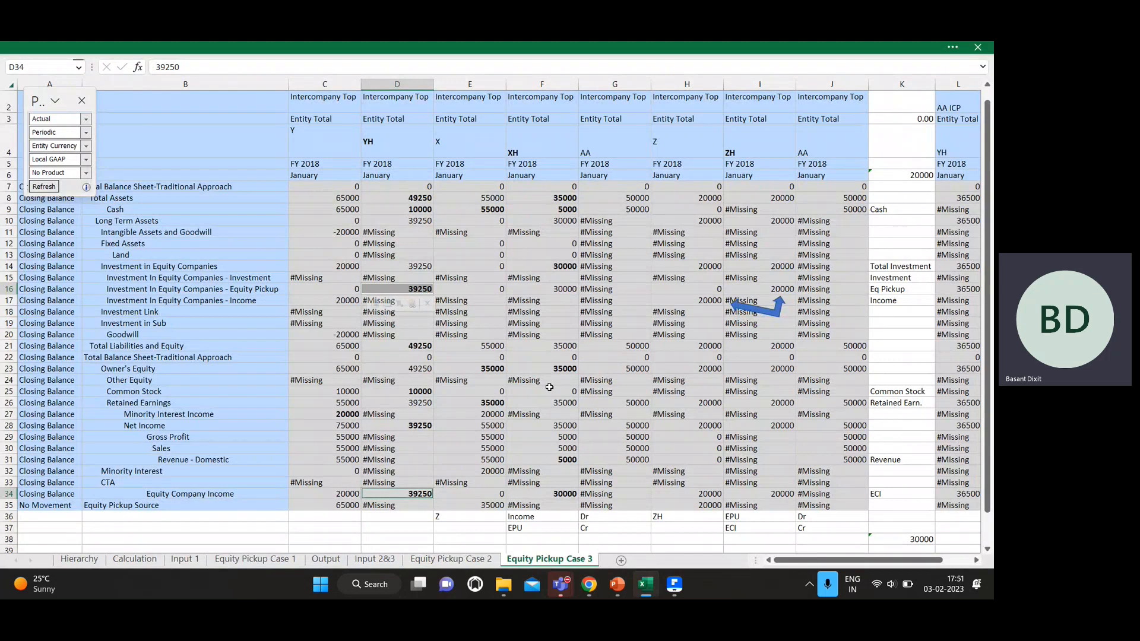
key("alt+Tab")
left_click(939, 124)
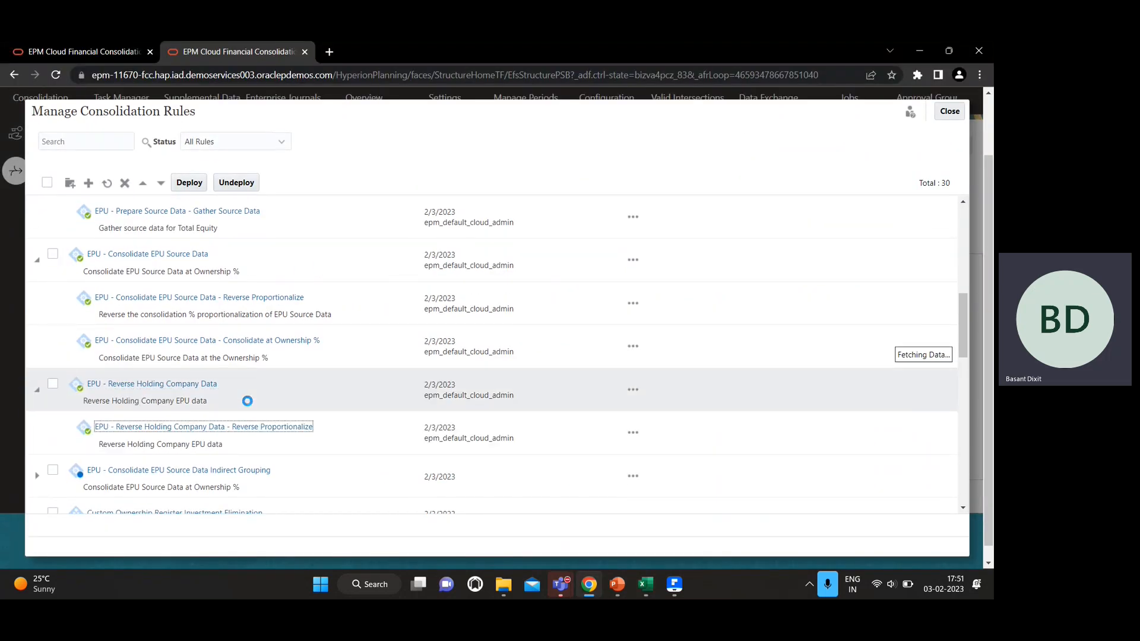
- Review the sequence of EPU rules from Prepare Source Data to Reverse Holding Company Data and close the consolidation rules list
scroll(166, 372, "down", 3)
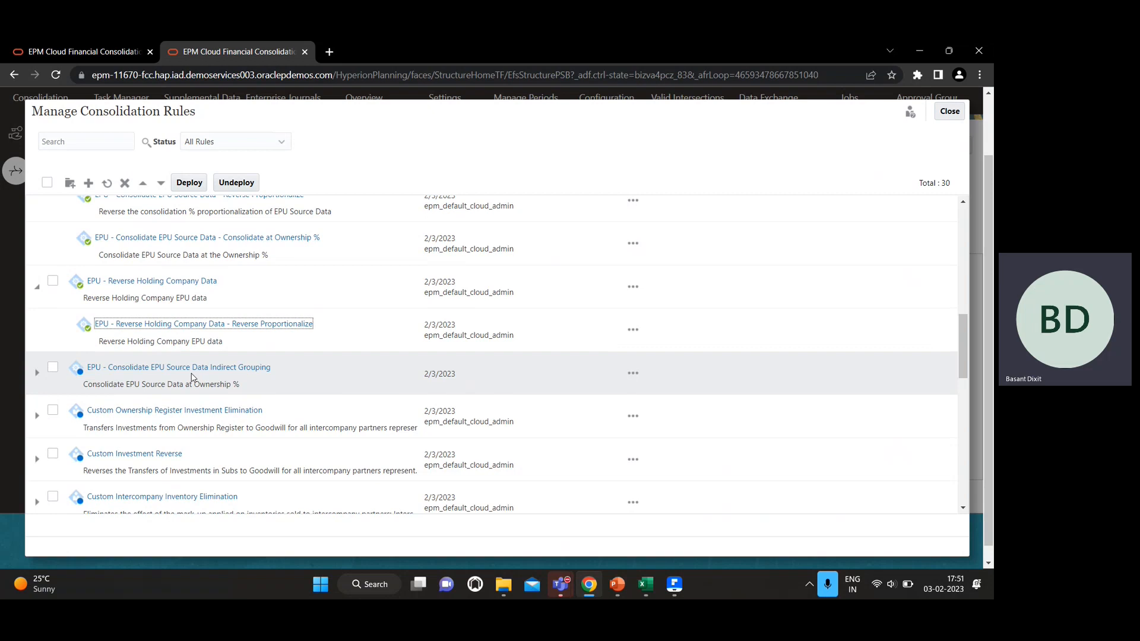
scroll(202, 371, "up", 2)
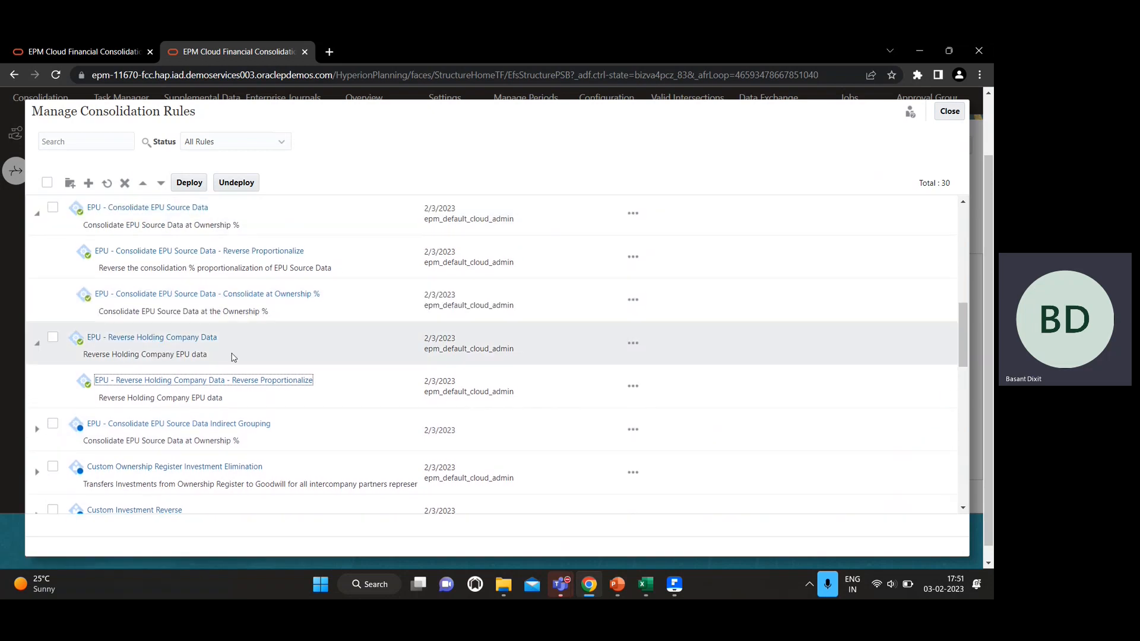
scroll(172, 281, "up", 2)
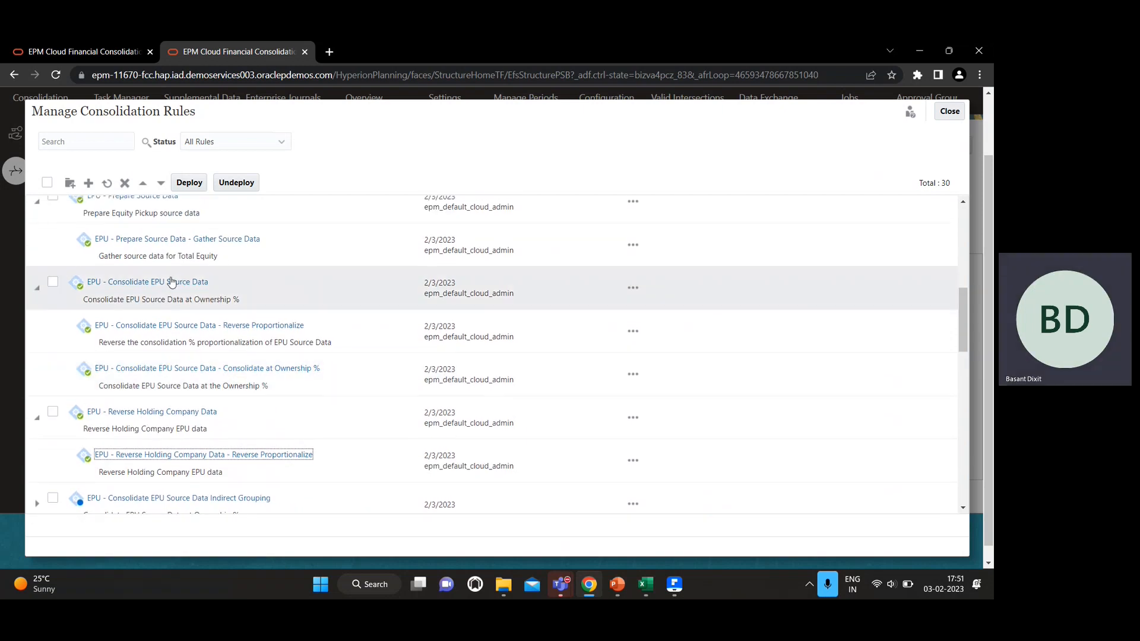
scroll(172, 282, "up", 1)
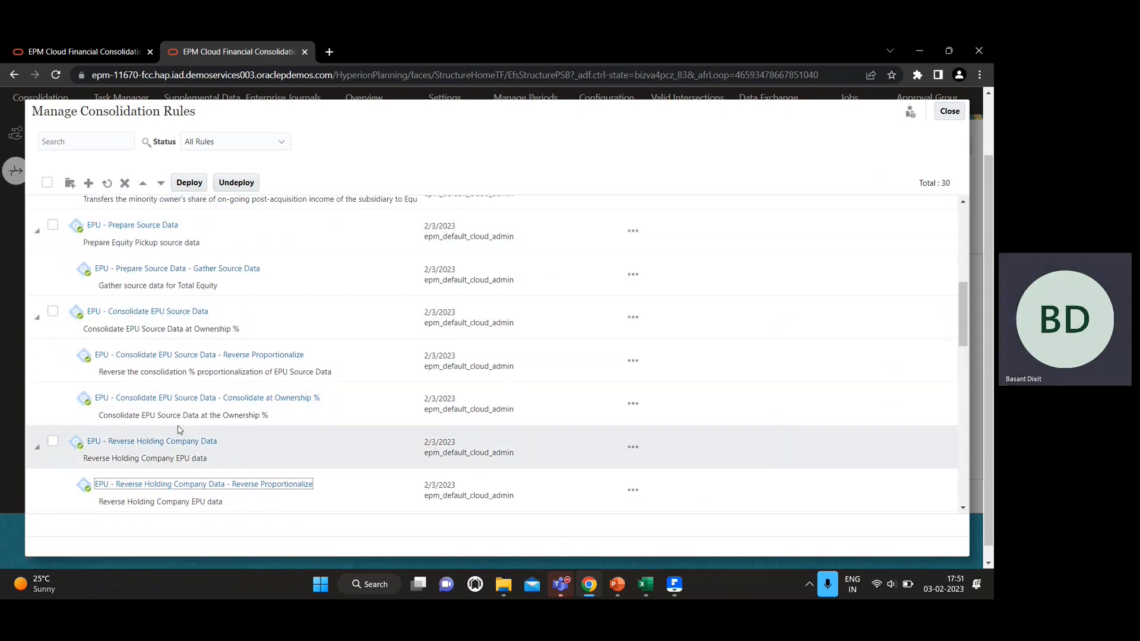
scroll(202, 440, "down", 1)
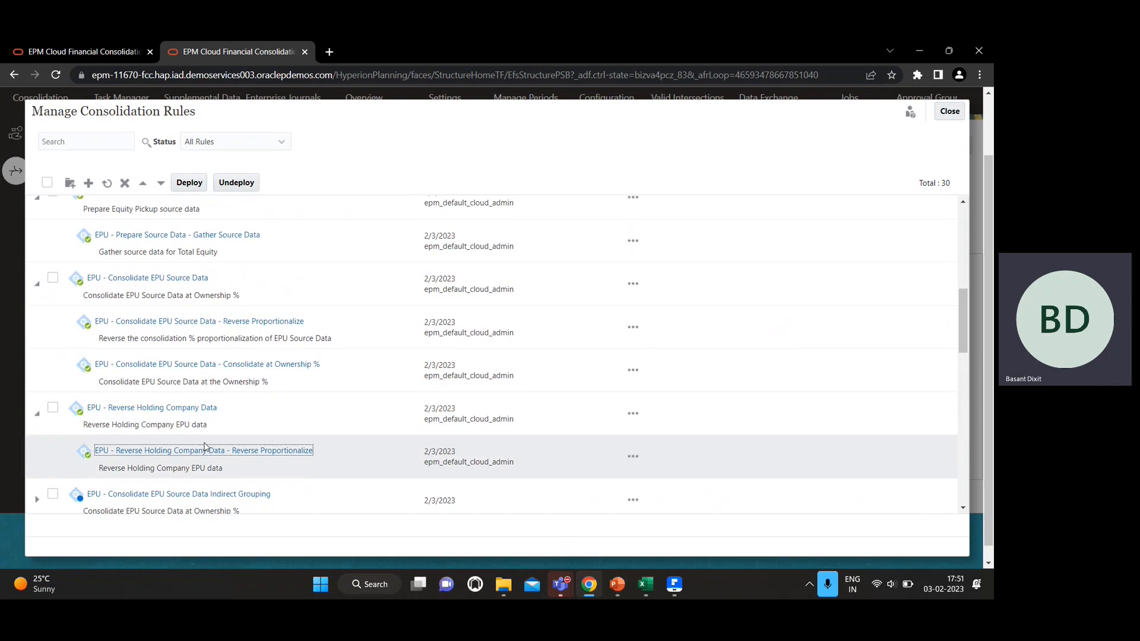
scroll(204, 443, "up", 1)
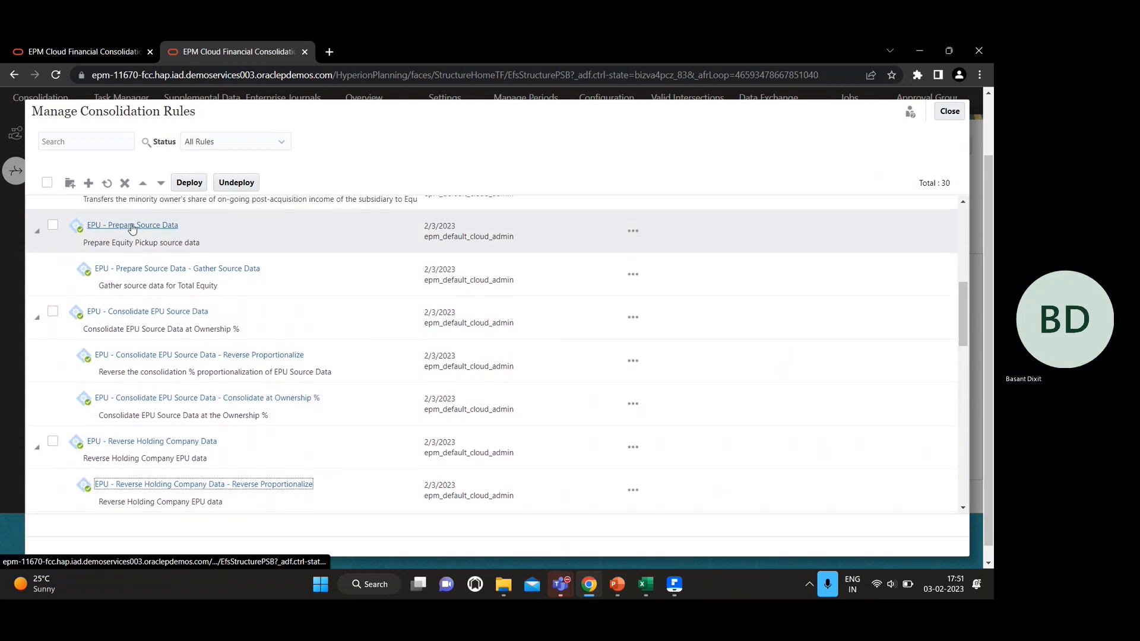
scroll(236, 389, "down", 1)
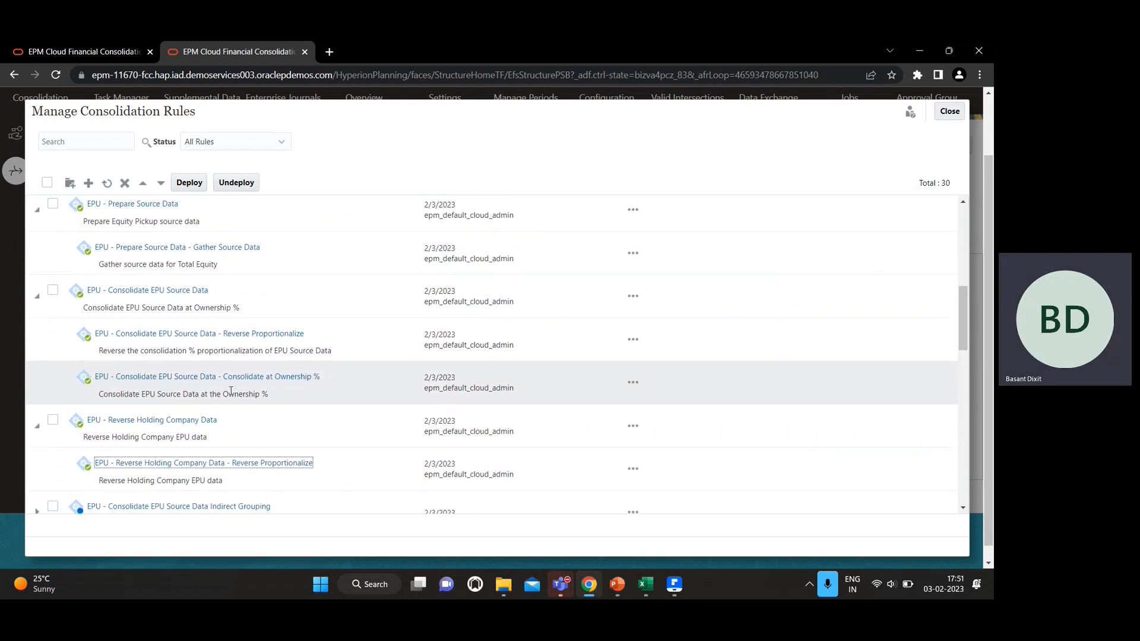
scroll(233, 397, "down", 3)
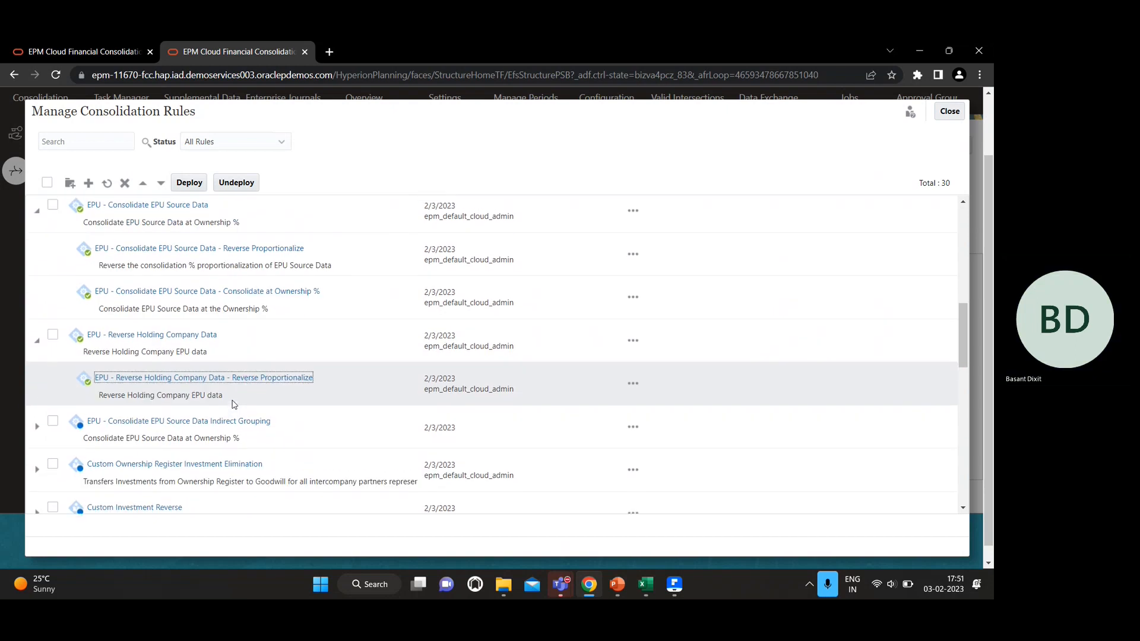
scroll(234, 404, "up", 1)
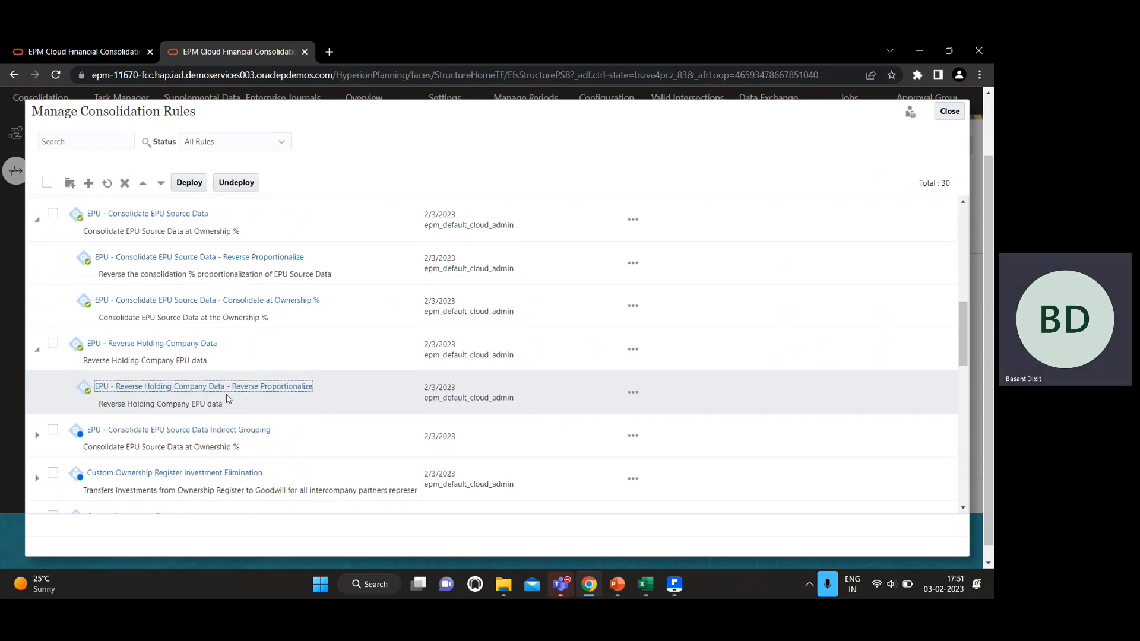
key("alt+Tab")
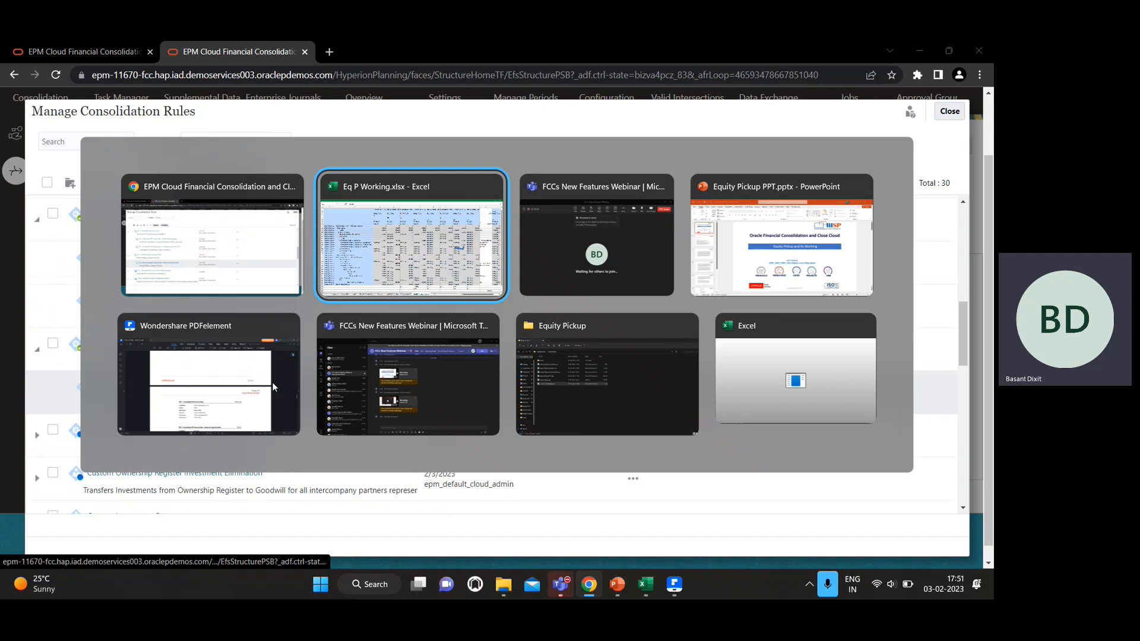
key("alt+Tab")
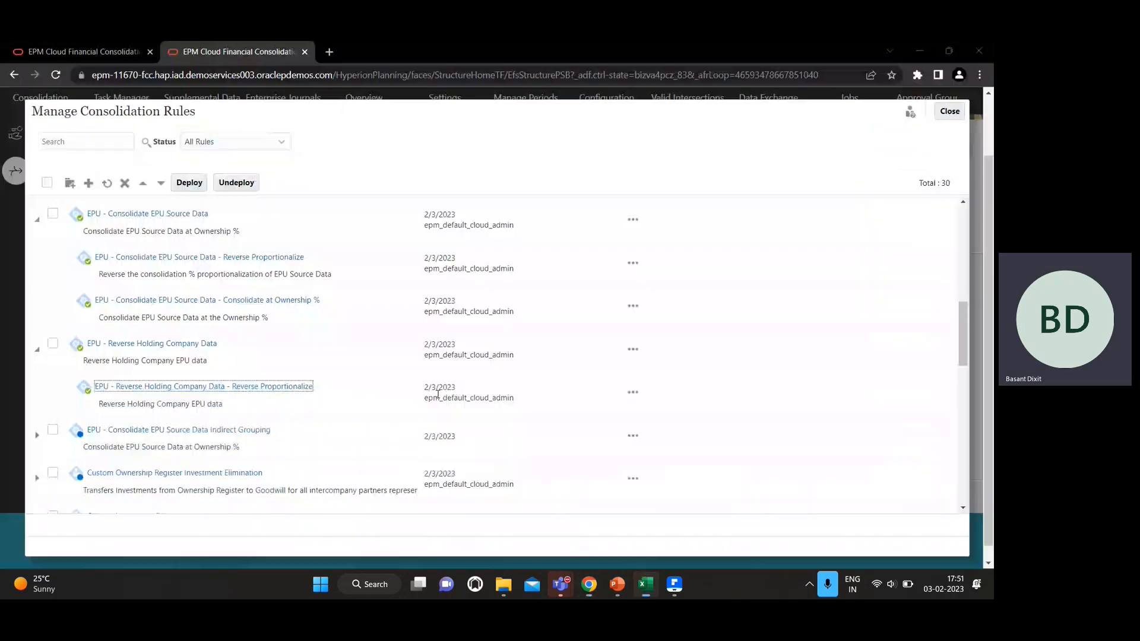
left_click(950, 112)
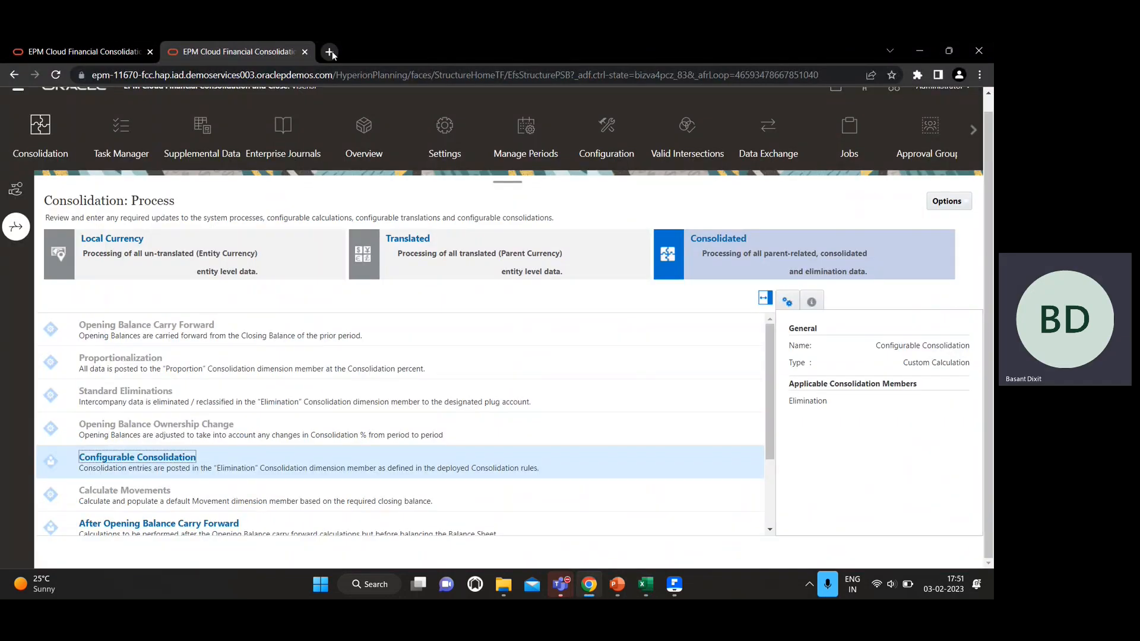
- Open YouTube in a new browser tab and search for "Bisp Solutions"
left_click(331, 52)
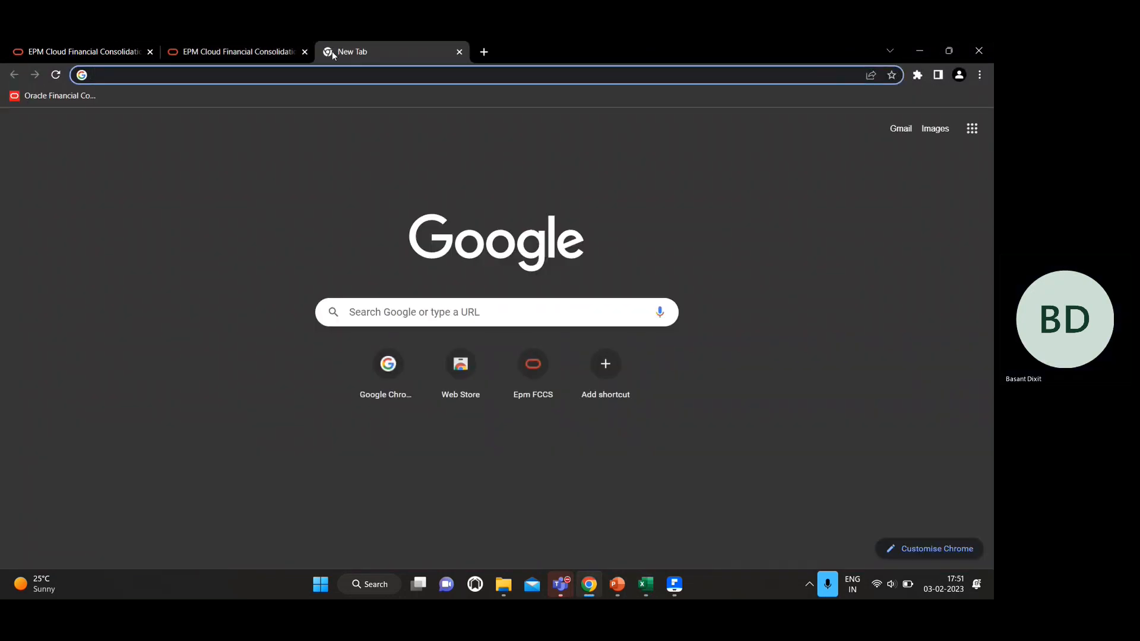
type("Yout")
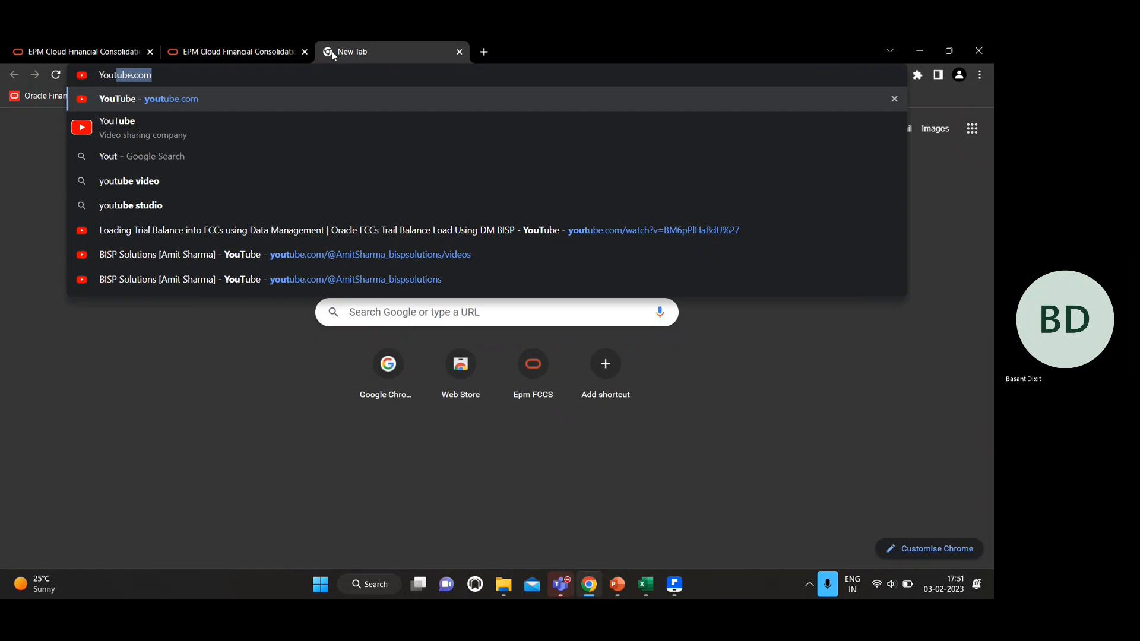
key("Return")
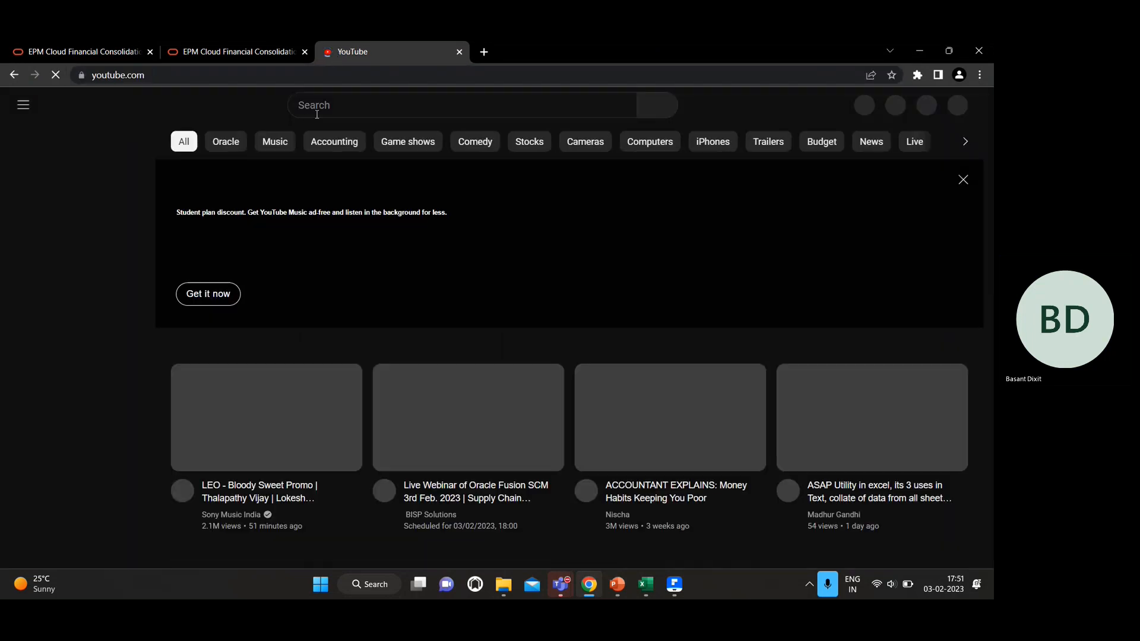
left_click(337, 107)
type("Bisp")
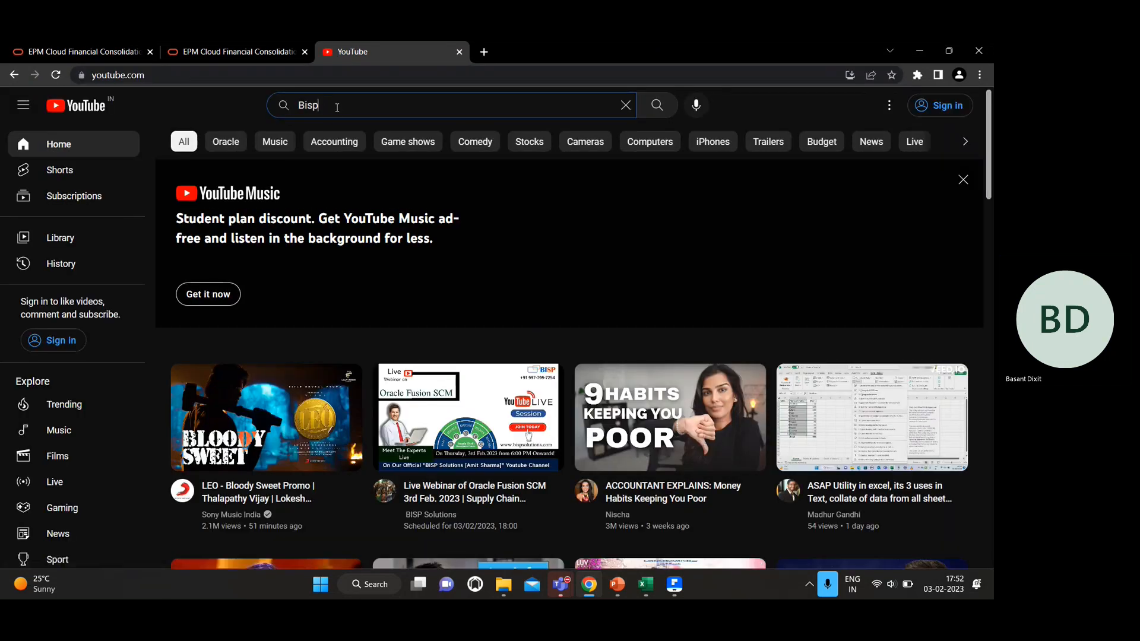
type(" Solutions")
key("Return")
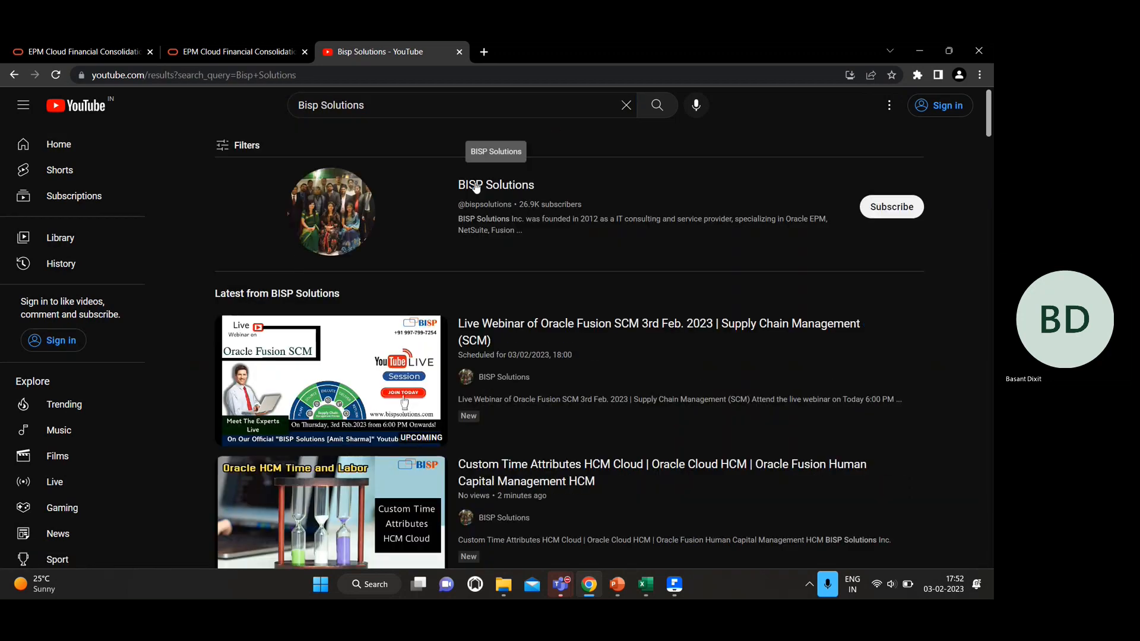
- Open the BISP Solutions channel and browse the Oracle FCCS, Hyperion and other training playlists on its home page
left_click(475, 184)
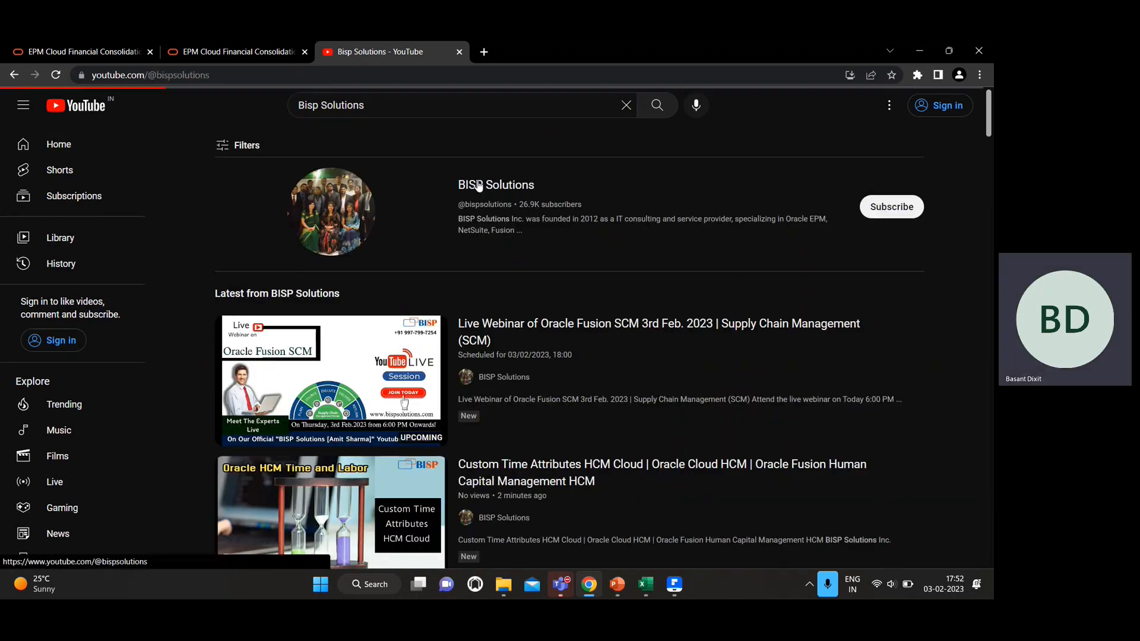
scroll(458, 383, "down", 3)
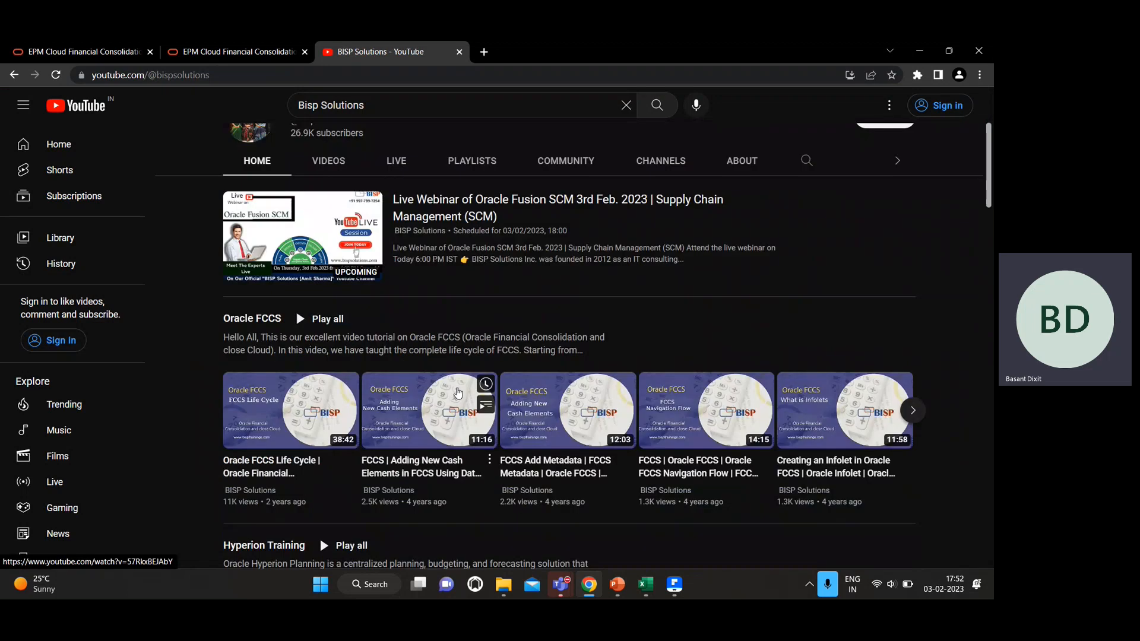
scroll(458, 392, "up", 1)
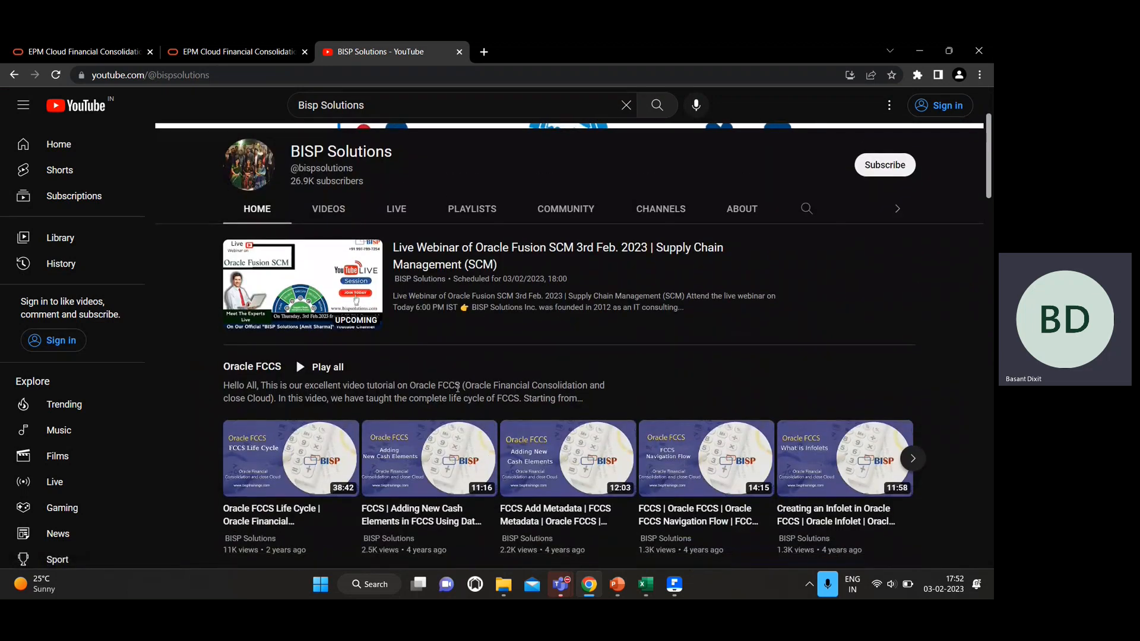
scroll(458, 388, "down", 9)
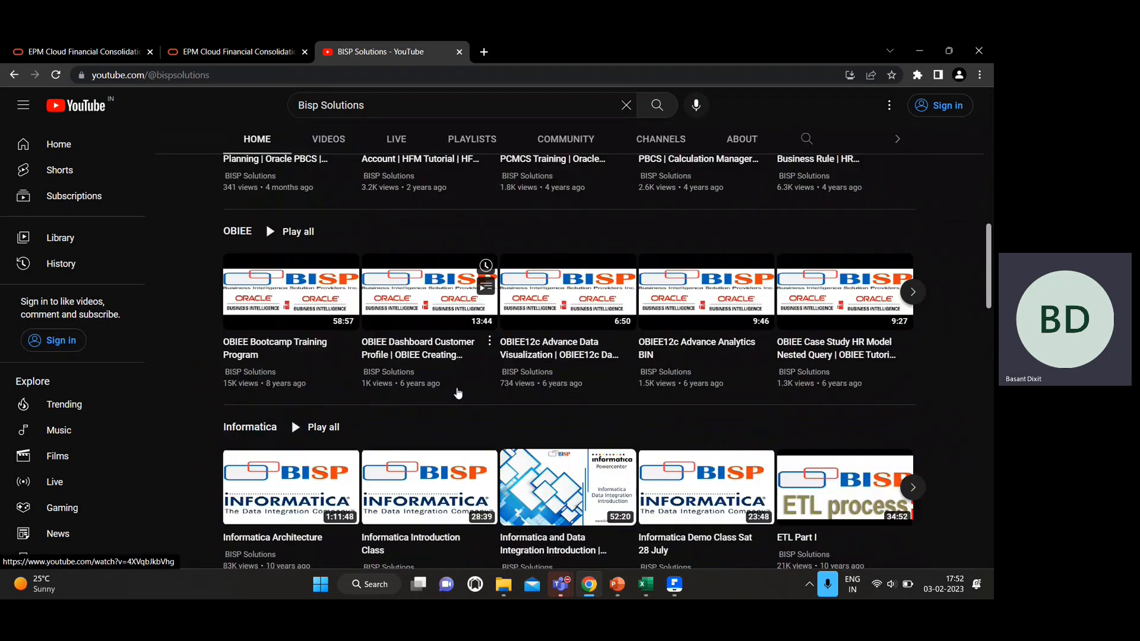
scroll(458, 393, "up", 7)
scroll(463, 428, "down", 2)
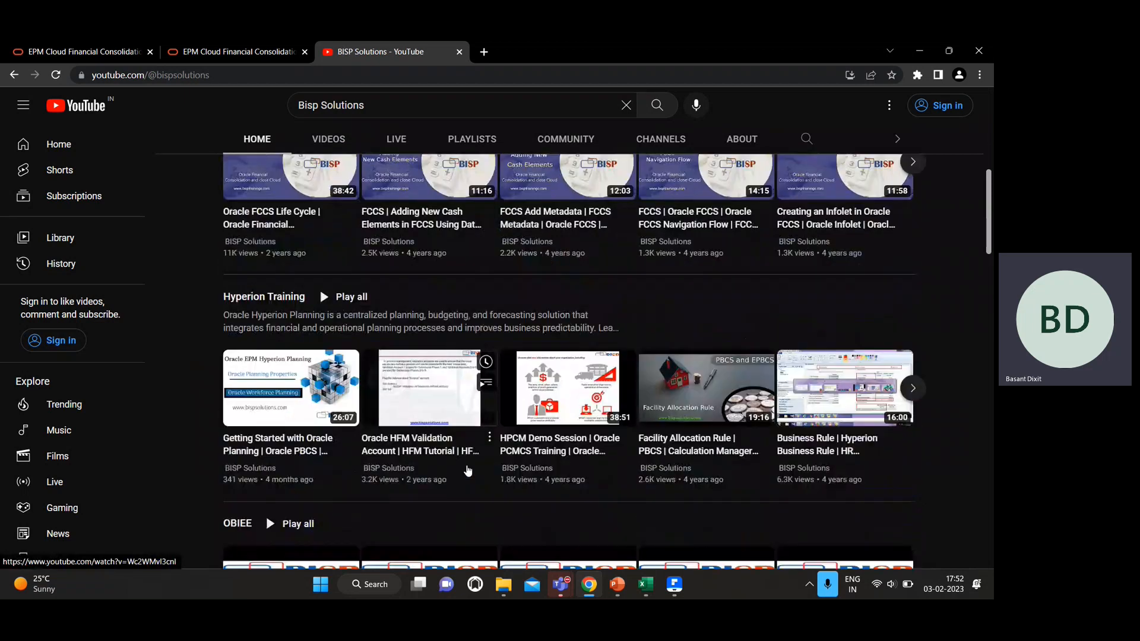
scroll(467, 471, "down", 4)
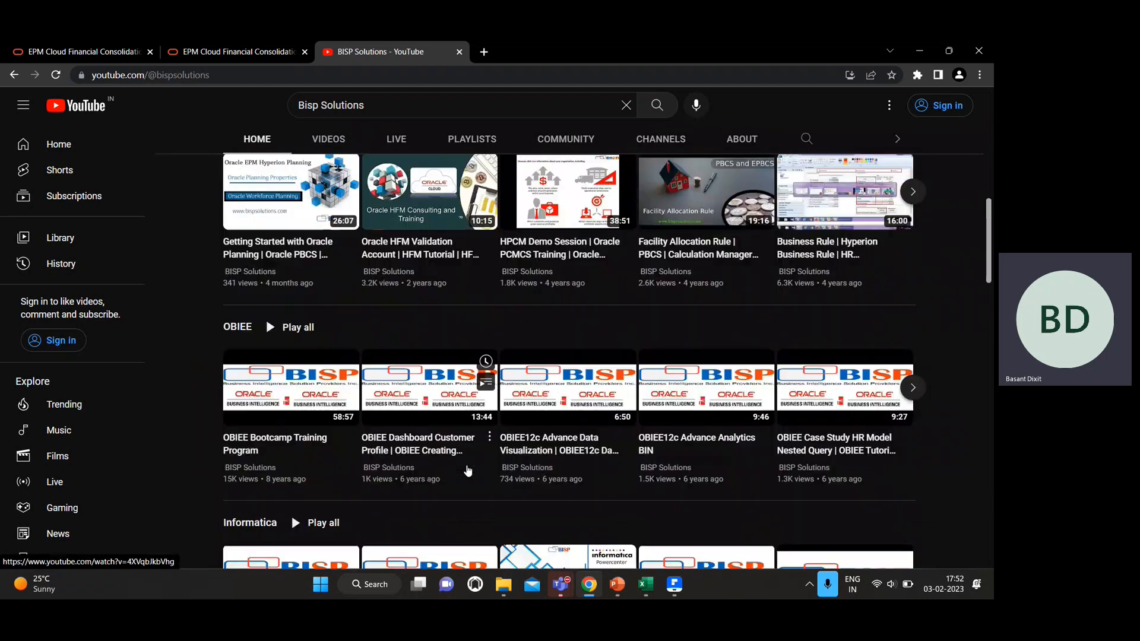
scroll(468, 471, "down", 8)
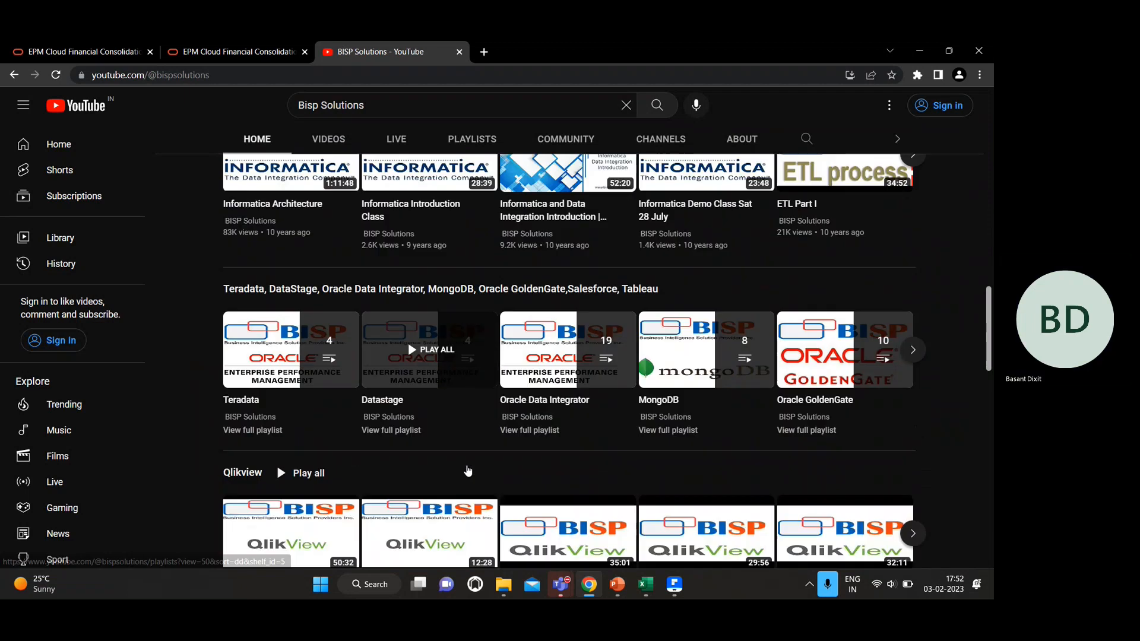
scroll(468, 471, "down", 2)
- Switch to the Eq P Working.xlsx workbook in Excel and review the Case 1 to 3 ownership diagrams on the Hierarchy sheet
key("alt+Tab")
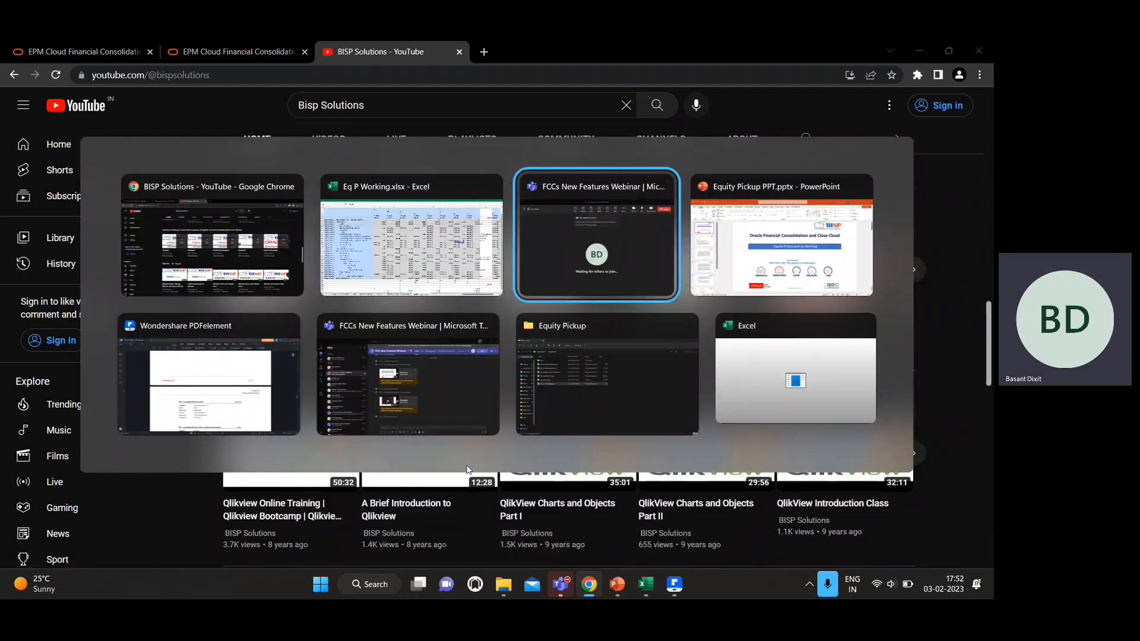
key("alt+Tab")
key("alt+Tab")
key("alt+Tab")
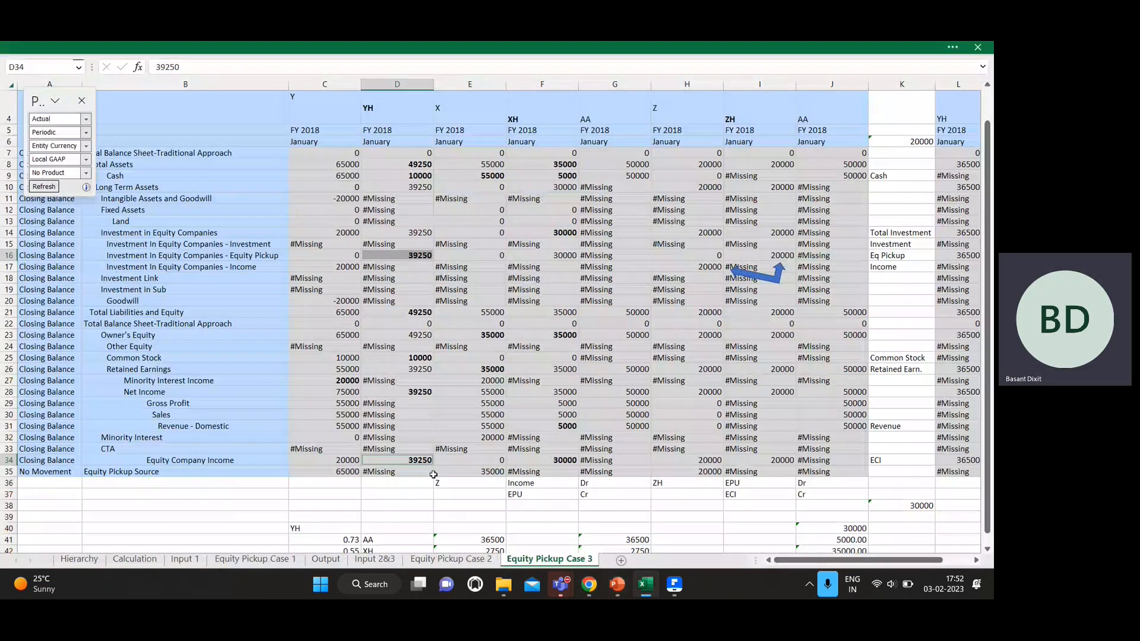
scroll(434, 475, "down", 2, "ctrl")
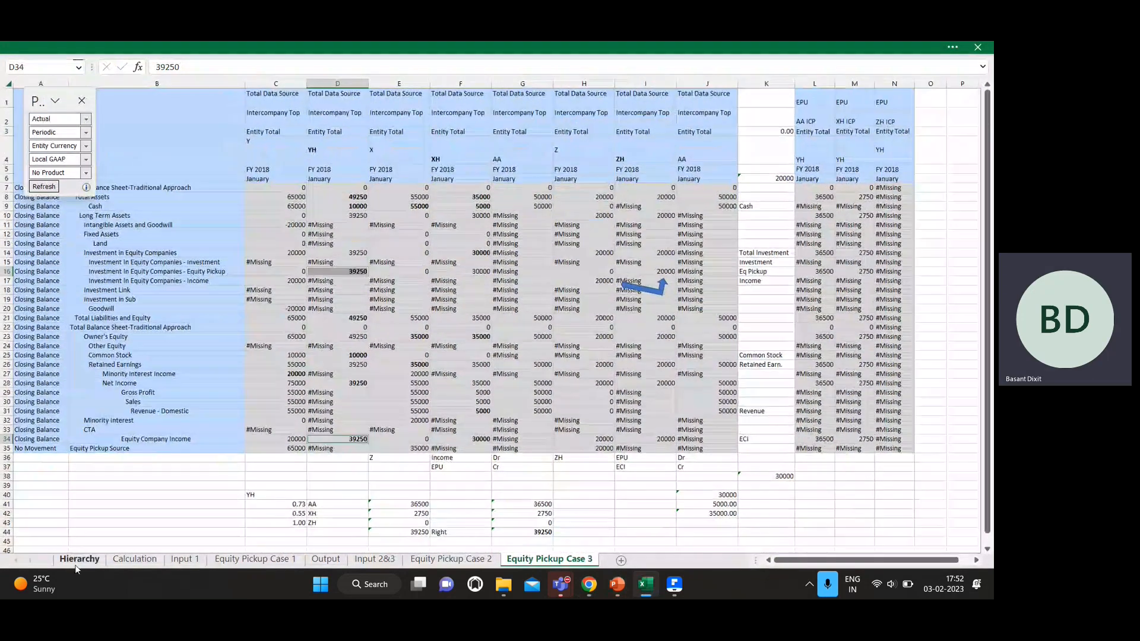
left_click(78, 559)
scroll(439, 276, "up", 2)
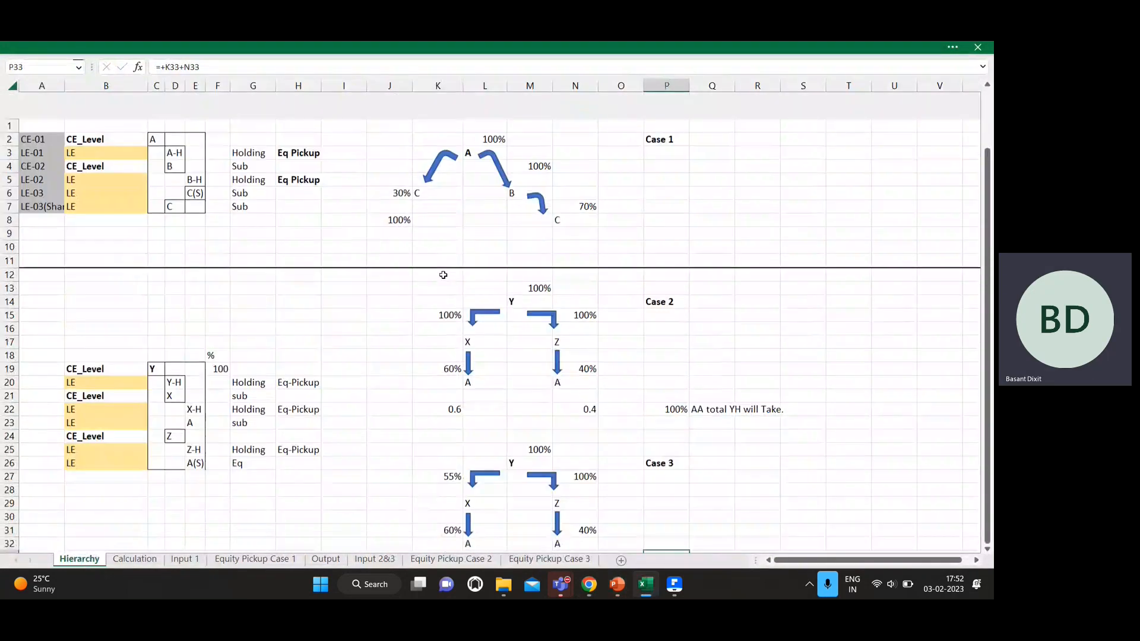
scroll(443, 275, "down", 1, "ctrl")
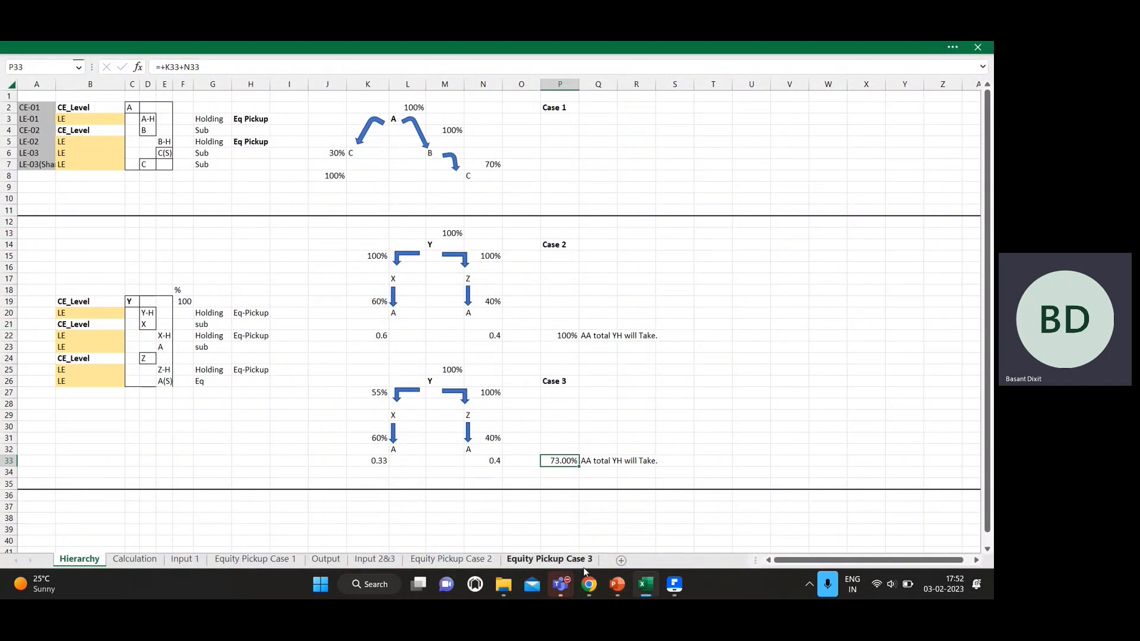
- Switch to the Equity Pickup PPT in PowerPoint, present the closing Thank You slide full screen, and return to the Teams webinar
left_click(615, 588)
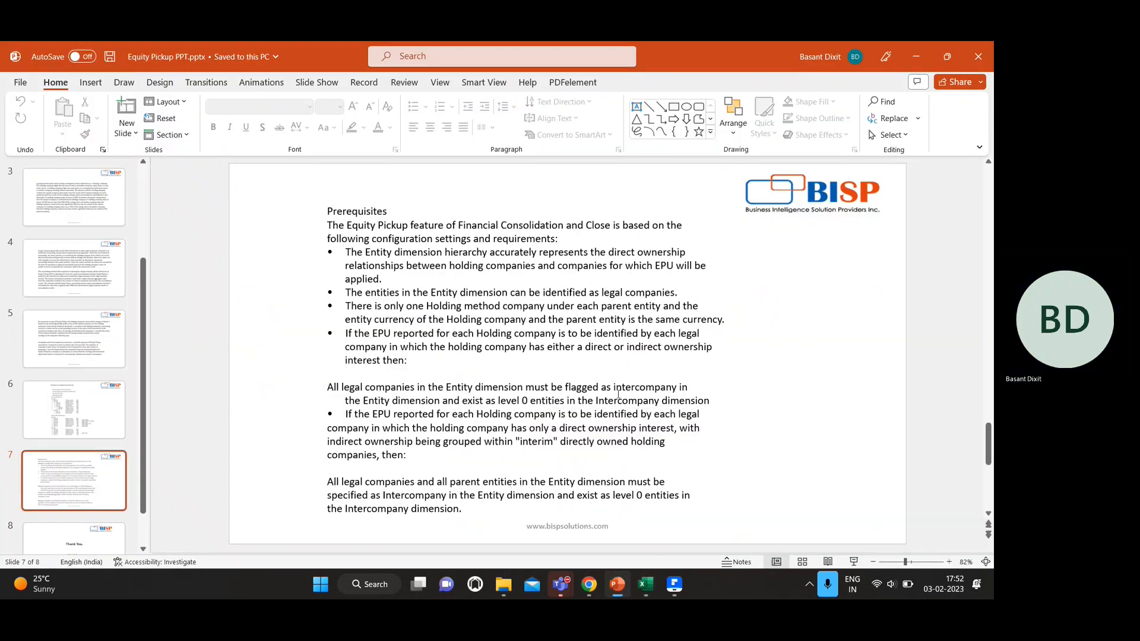
scroll(619, 393, "down", 1)
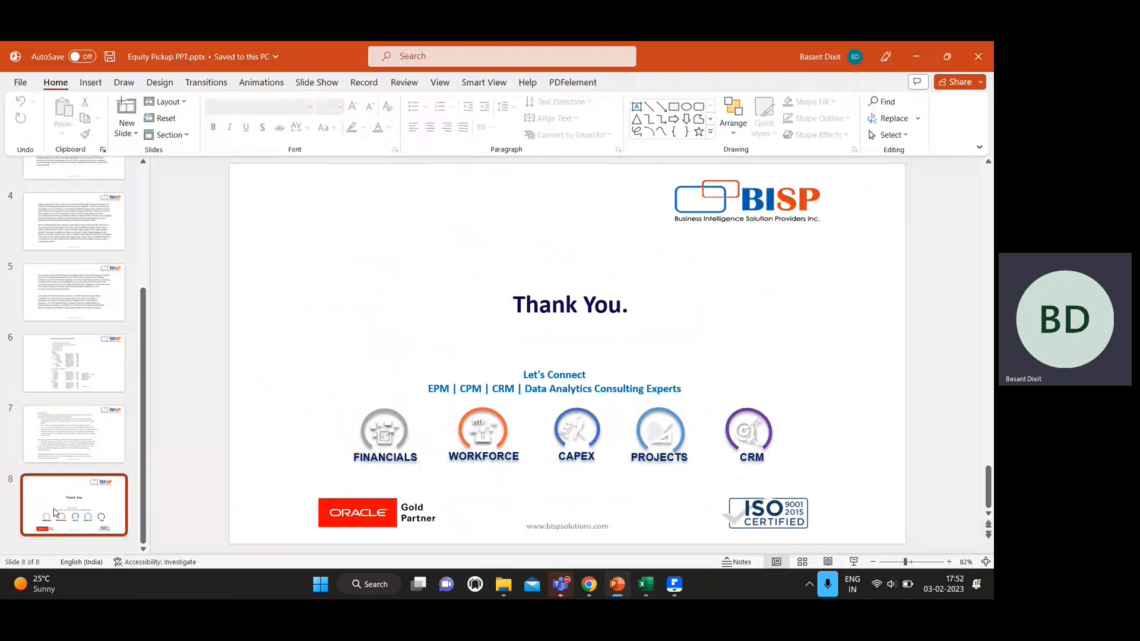
left_click(854, 562)
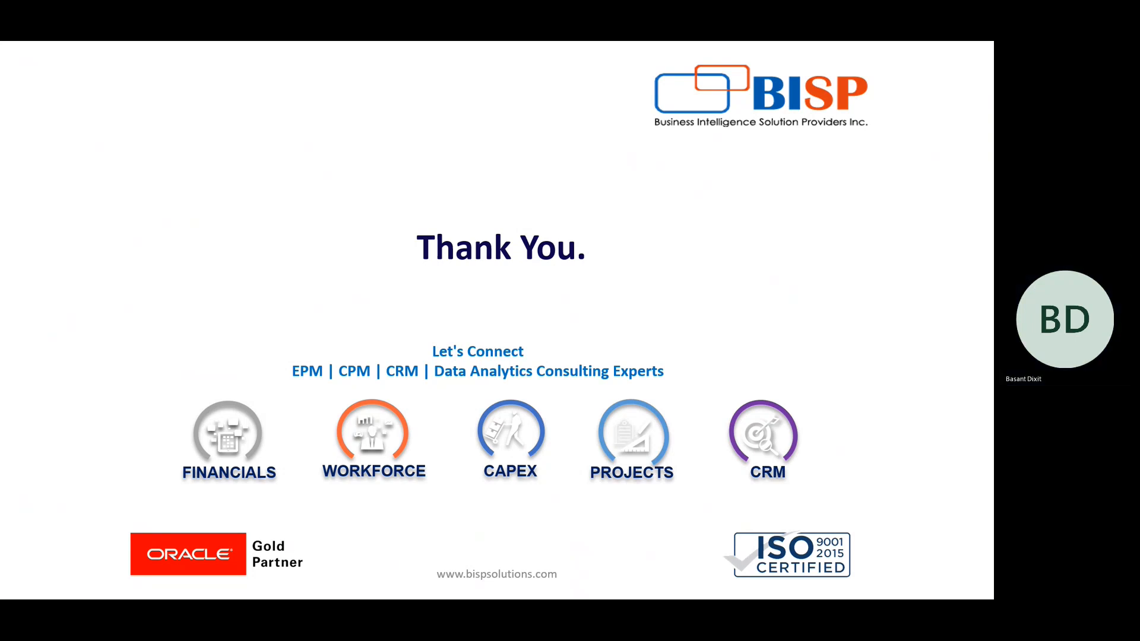
key("Escape")
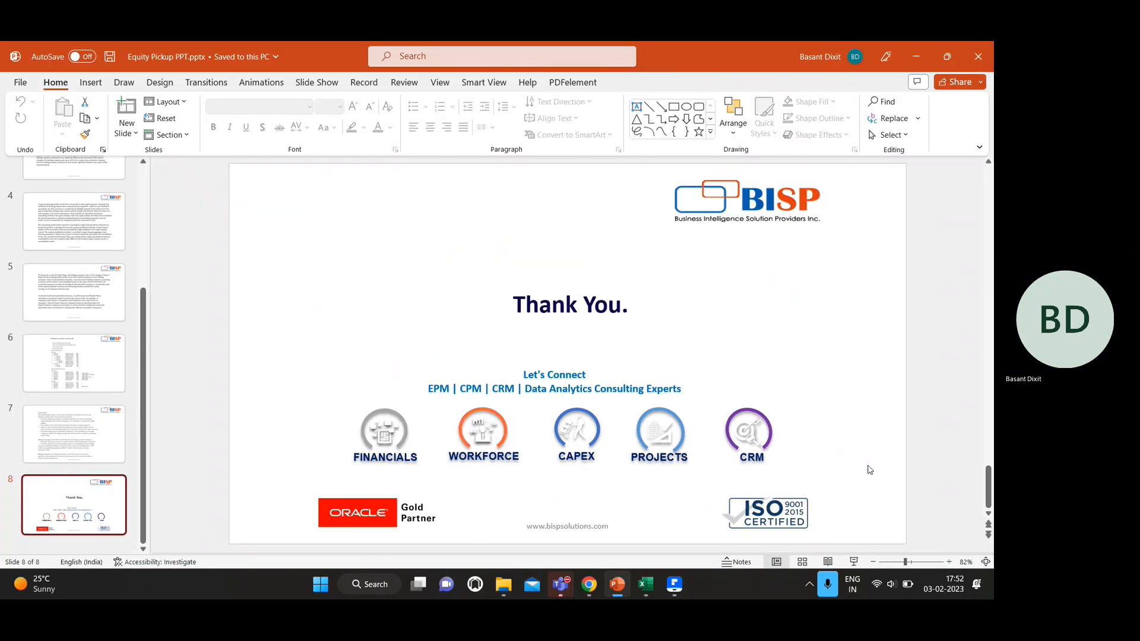
left_click(560, 588)
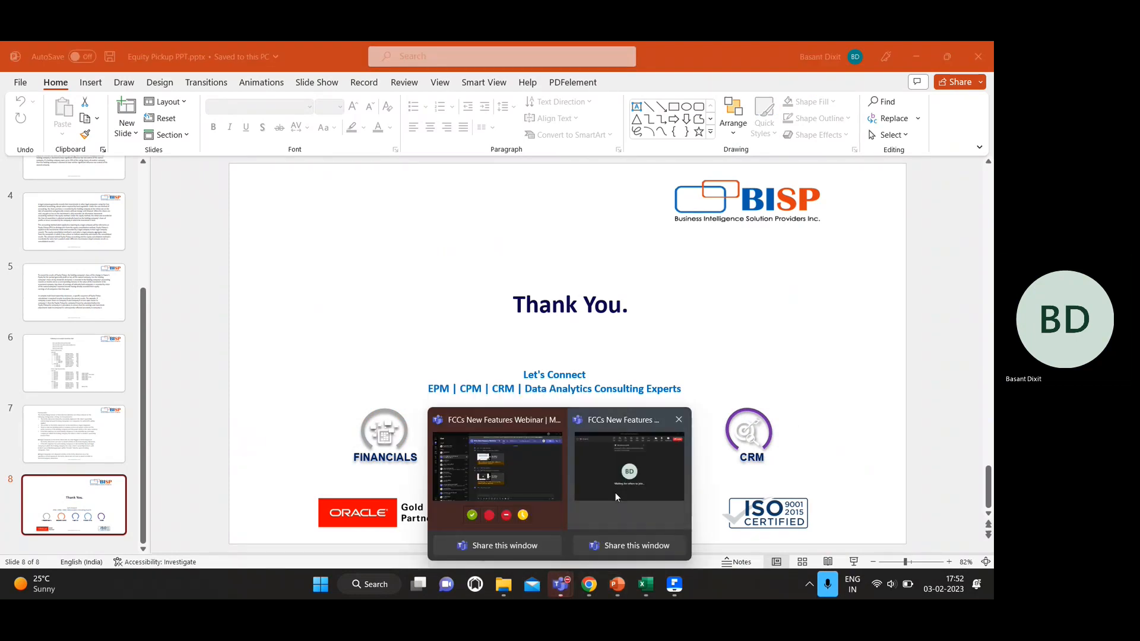